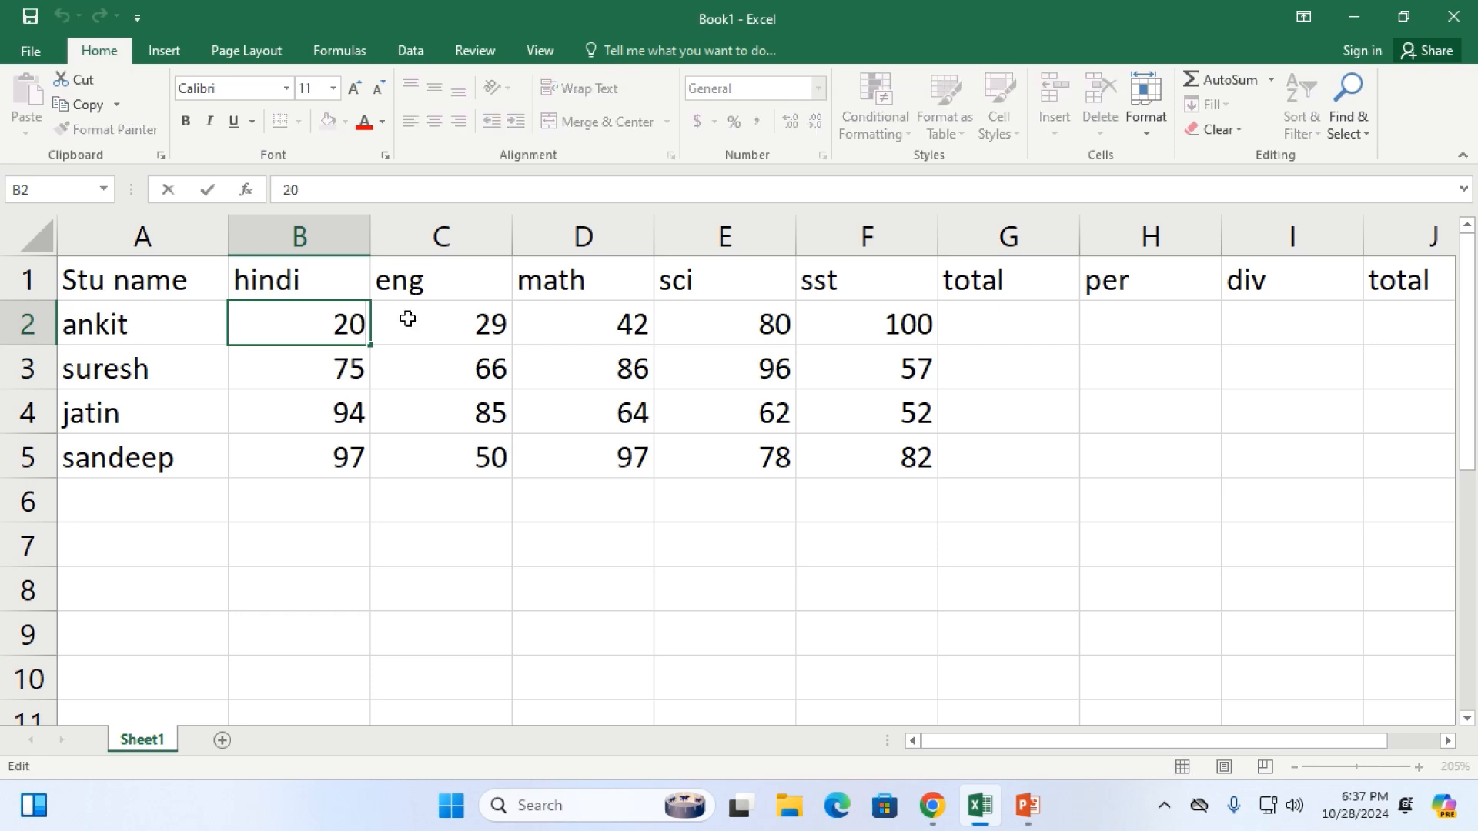
Commit the pending entry in B2 and clear all subject marks in B2:F5
{"action": "left_click", "coordinate": [354, 372]}
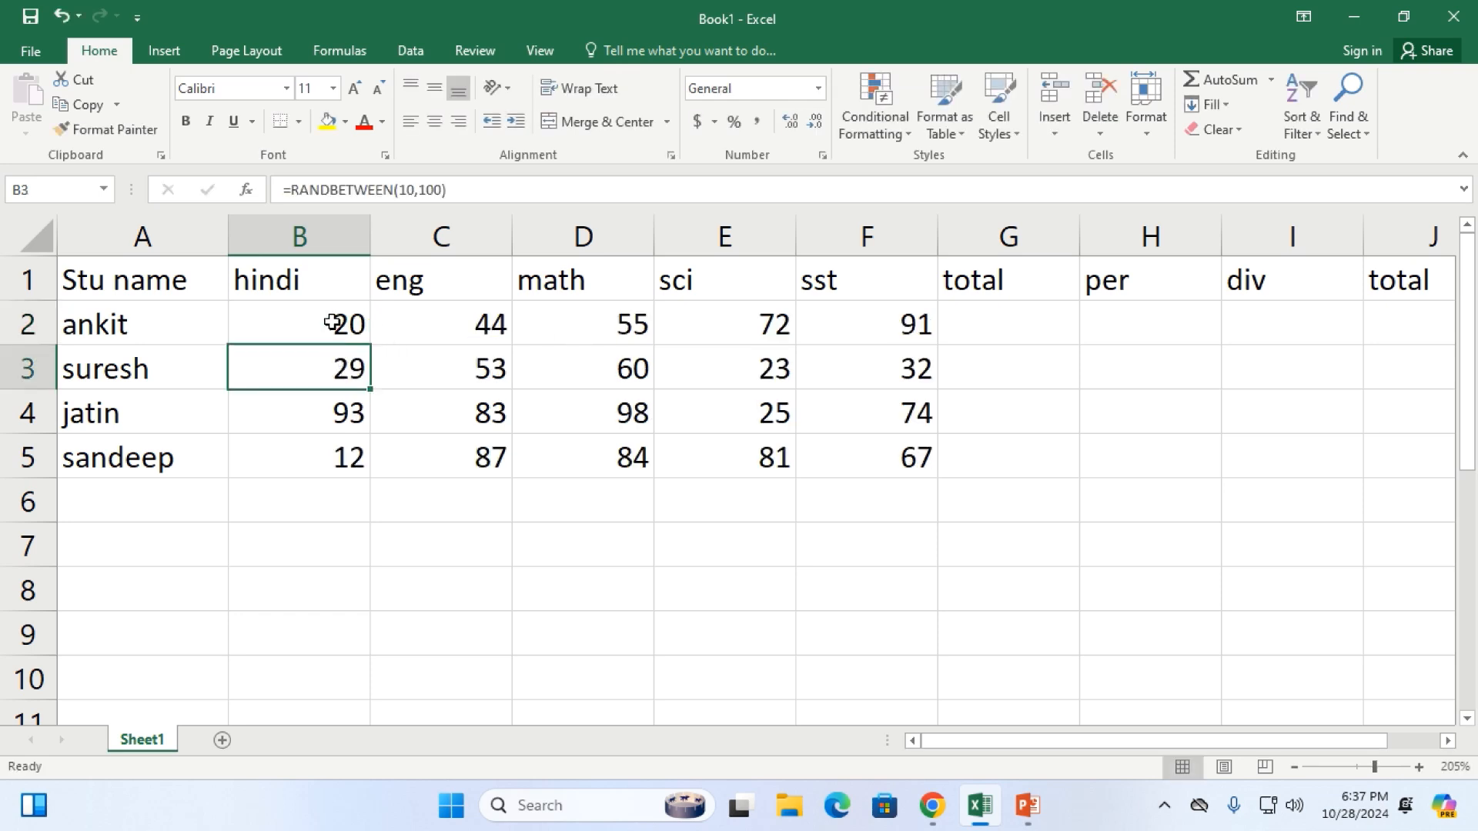
{"action": "left_click", "coordinate": [333, 323]}
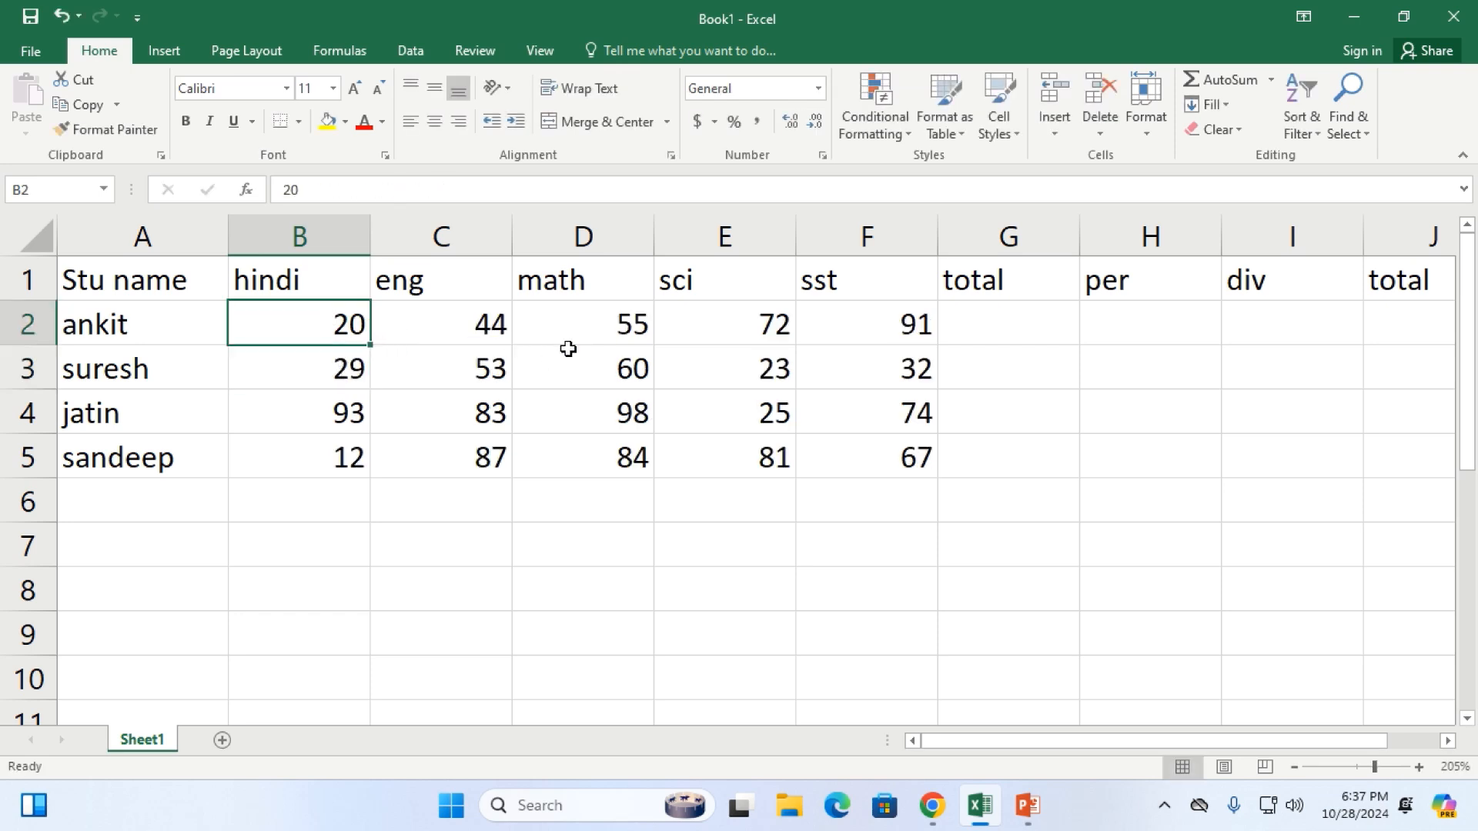
{"action": "left_click", "coordinate": [403, 321]}
{"action": "left_click_drag", "start_coordinate": [290, 320], "coordinate": [868, 444]}
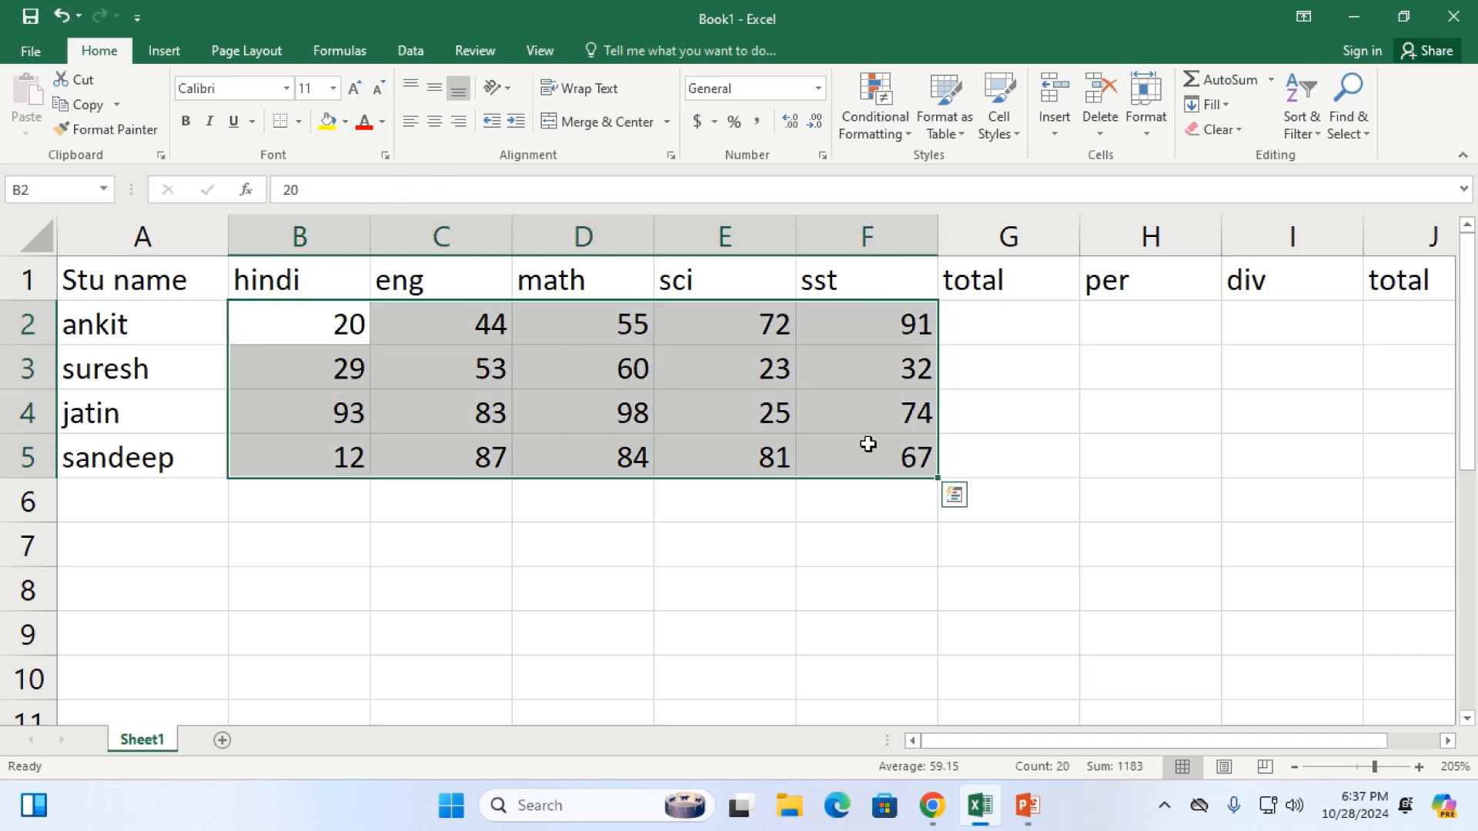
{"action": "key", "text": "Delete"}
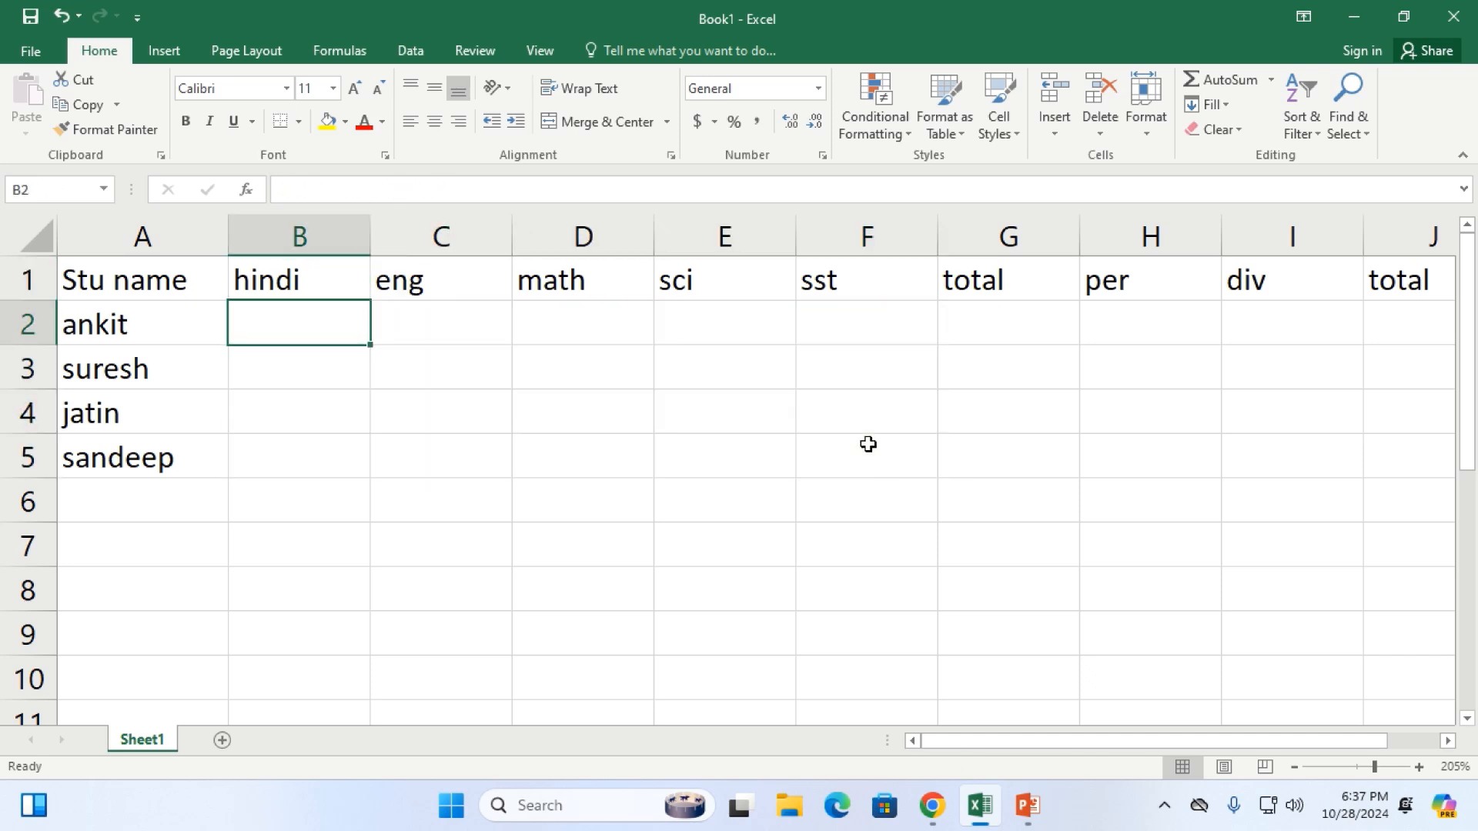
Fill every cell of B2:F5 at once with the formula =RANDBETWEEN(10,100)
{"action": "key", "text": "shift+Right"}
{"action": "key", "text": "shift+Right"}
{"action": "key", "text": "shift+Right"}
{"action": "key", "text": "shift+Right"}
{"action": "key", "text": "shift+Down"}
{"action": "key", "text": "shift+Down"}
{"action": "key", "text": "shift+Down"}
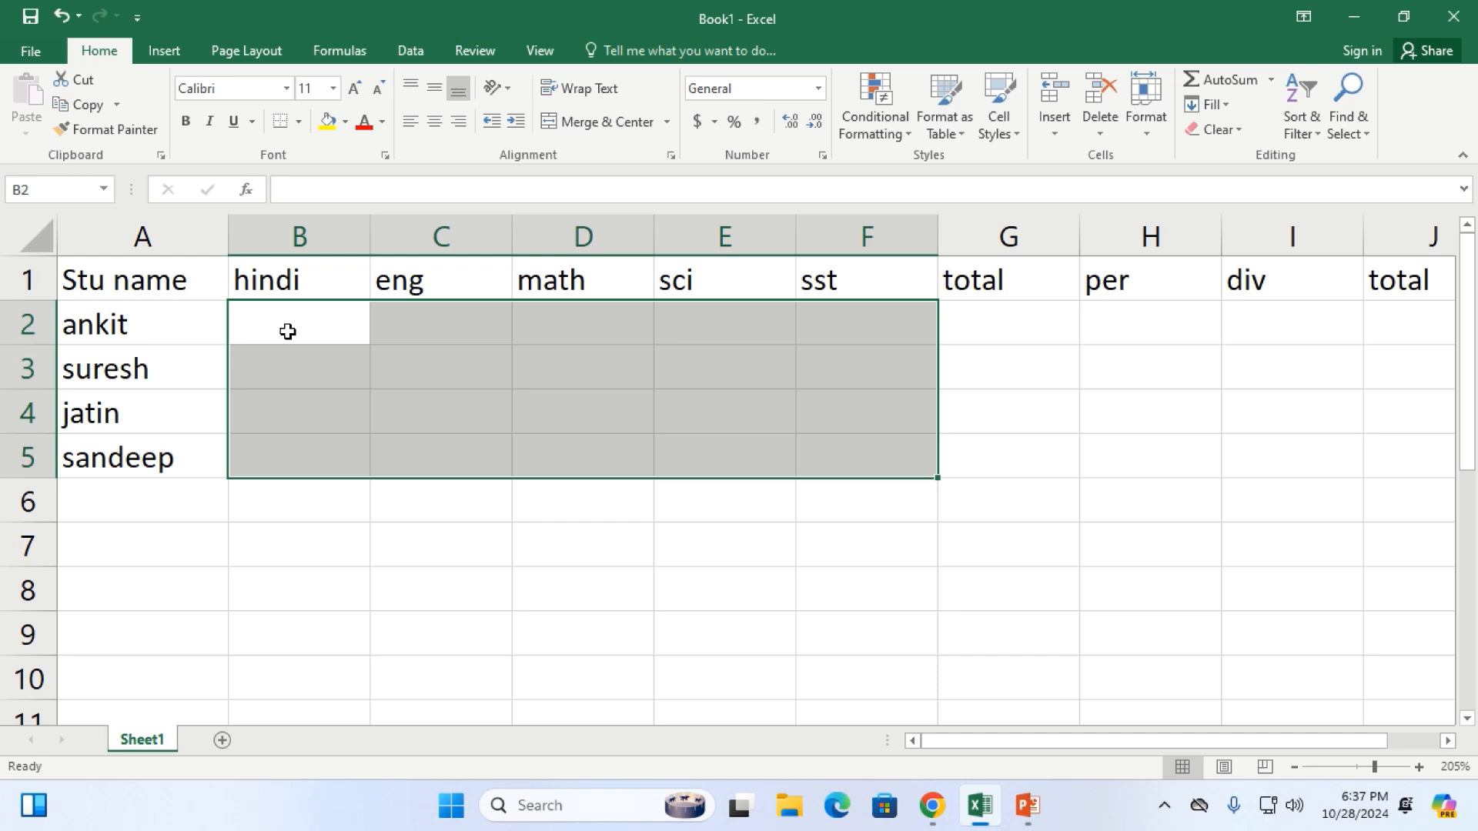
{"action": "type", "text": "=ra"}
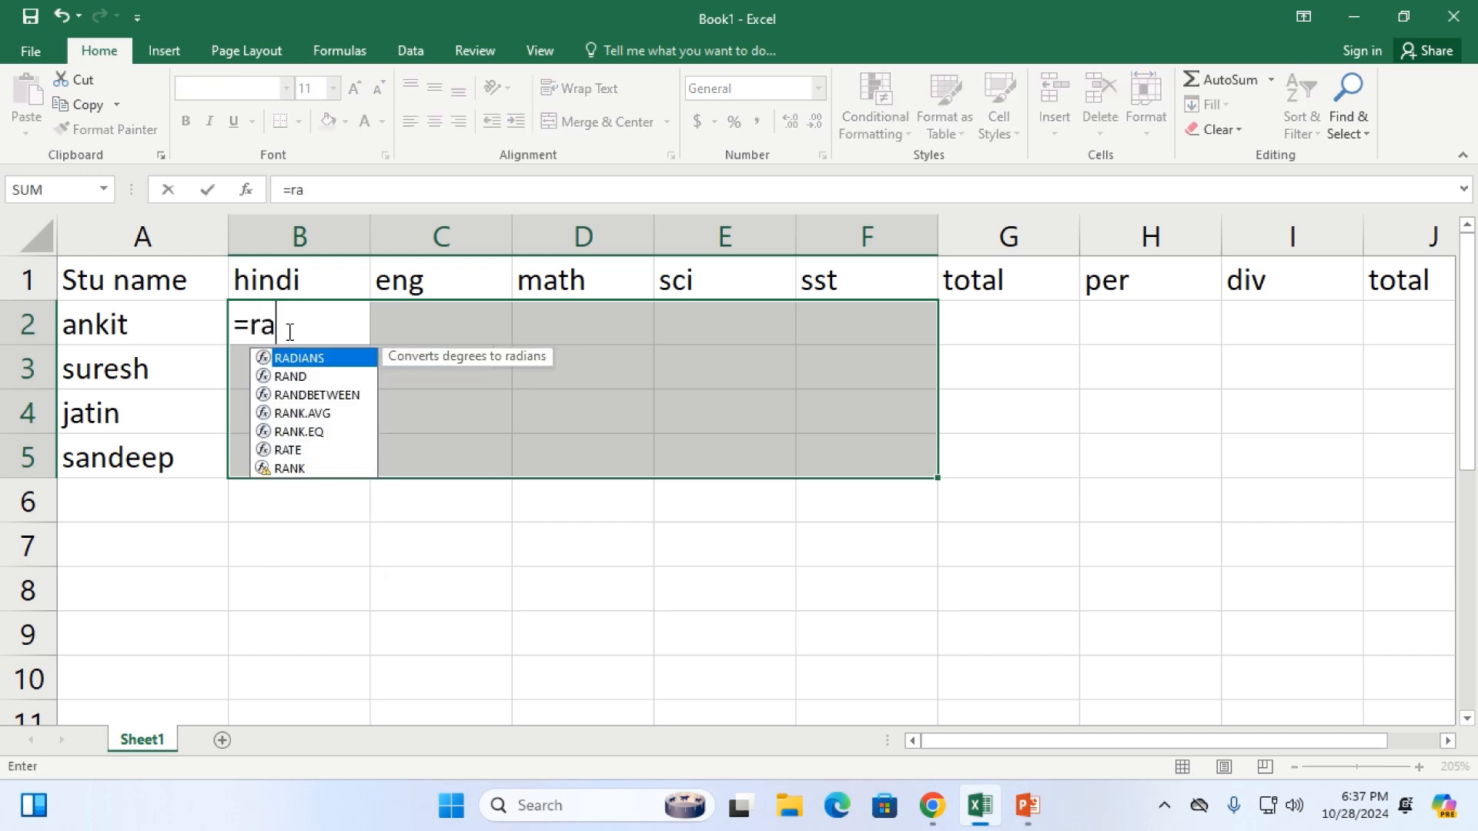
{"action": "type", "text": "ndbetween"}
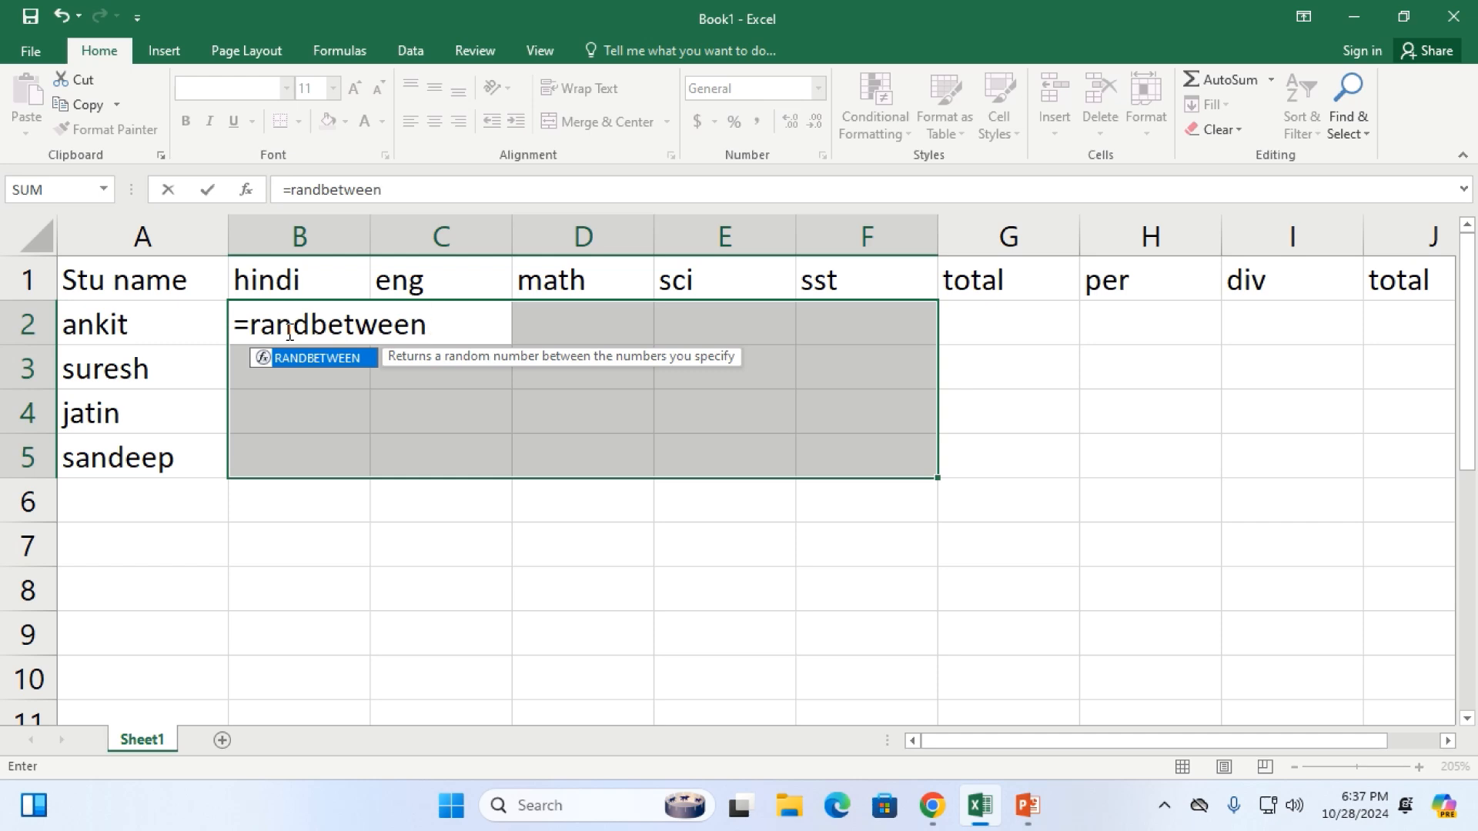
{"action": "type", "text": "("}
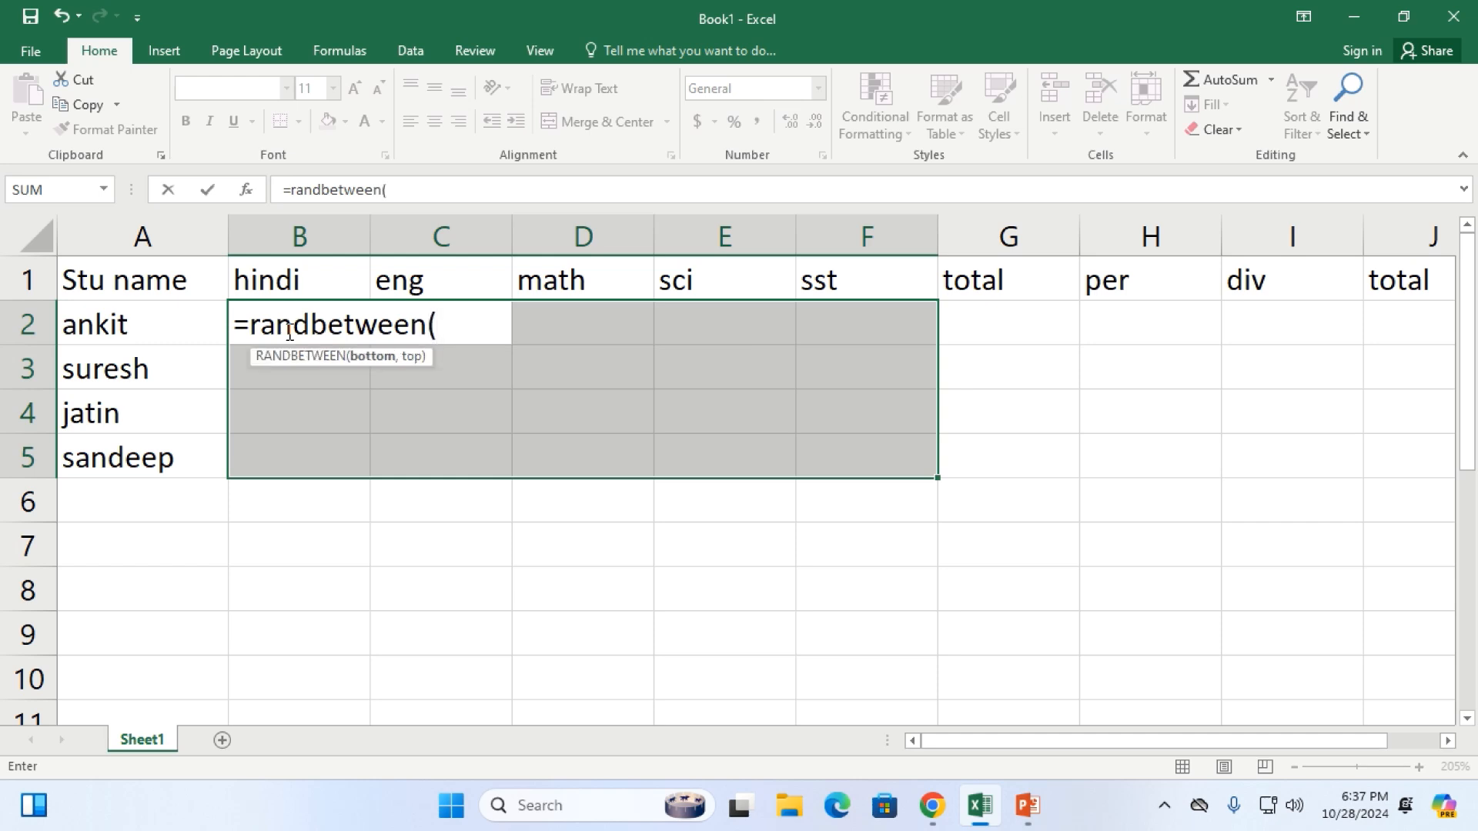
{"action": "type", "text": "10,100"}
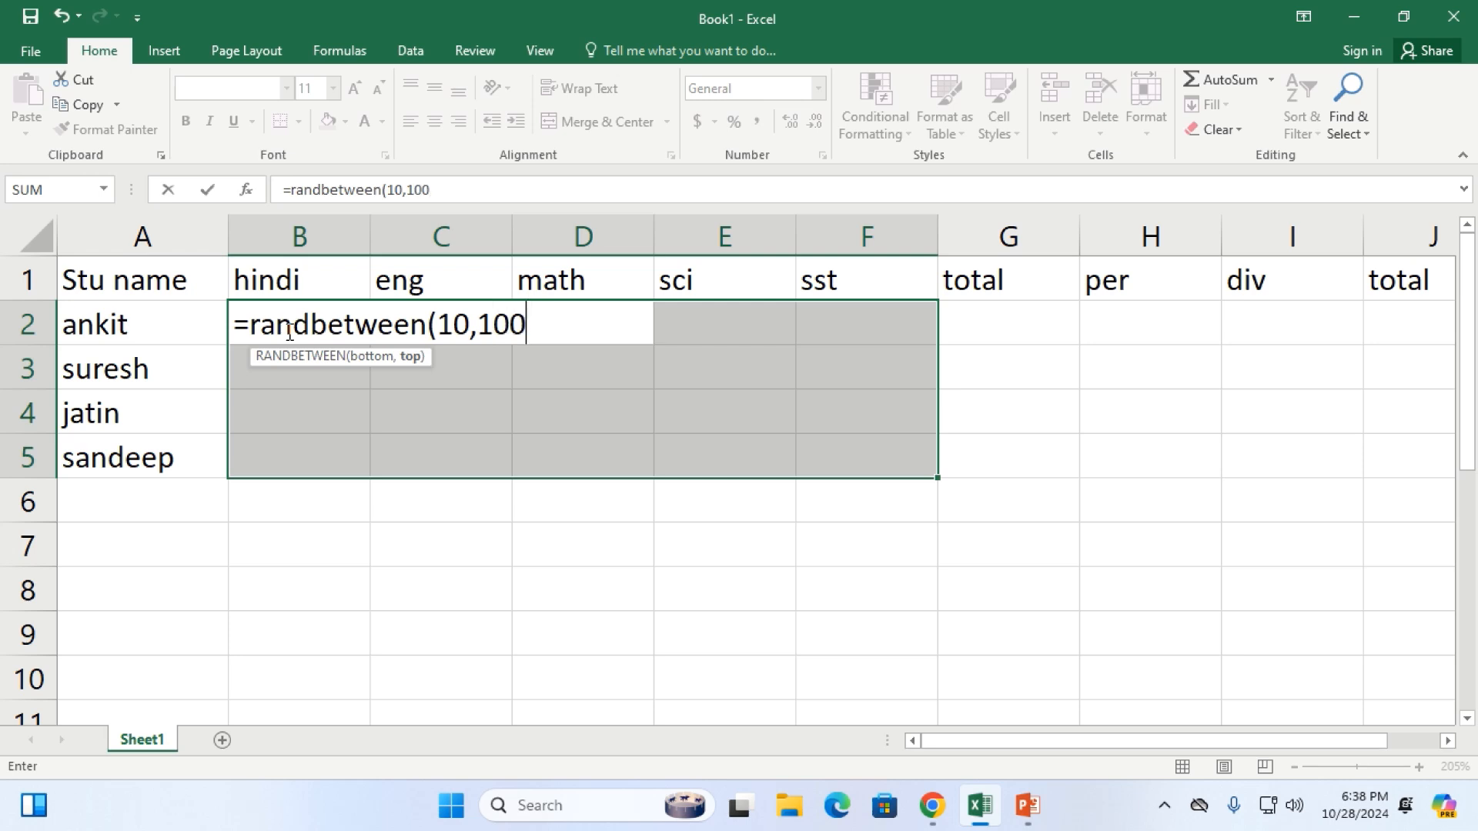
{"action": "type", "text": ")"}
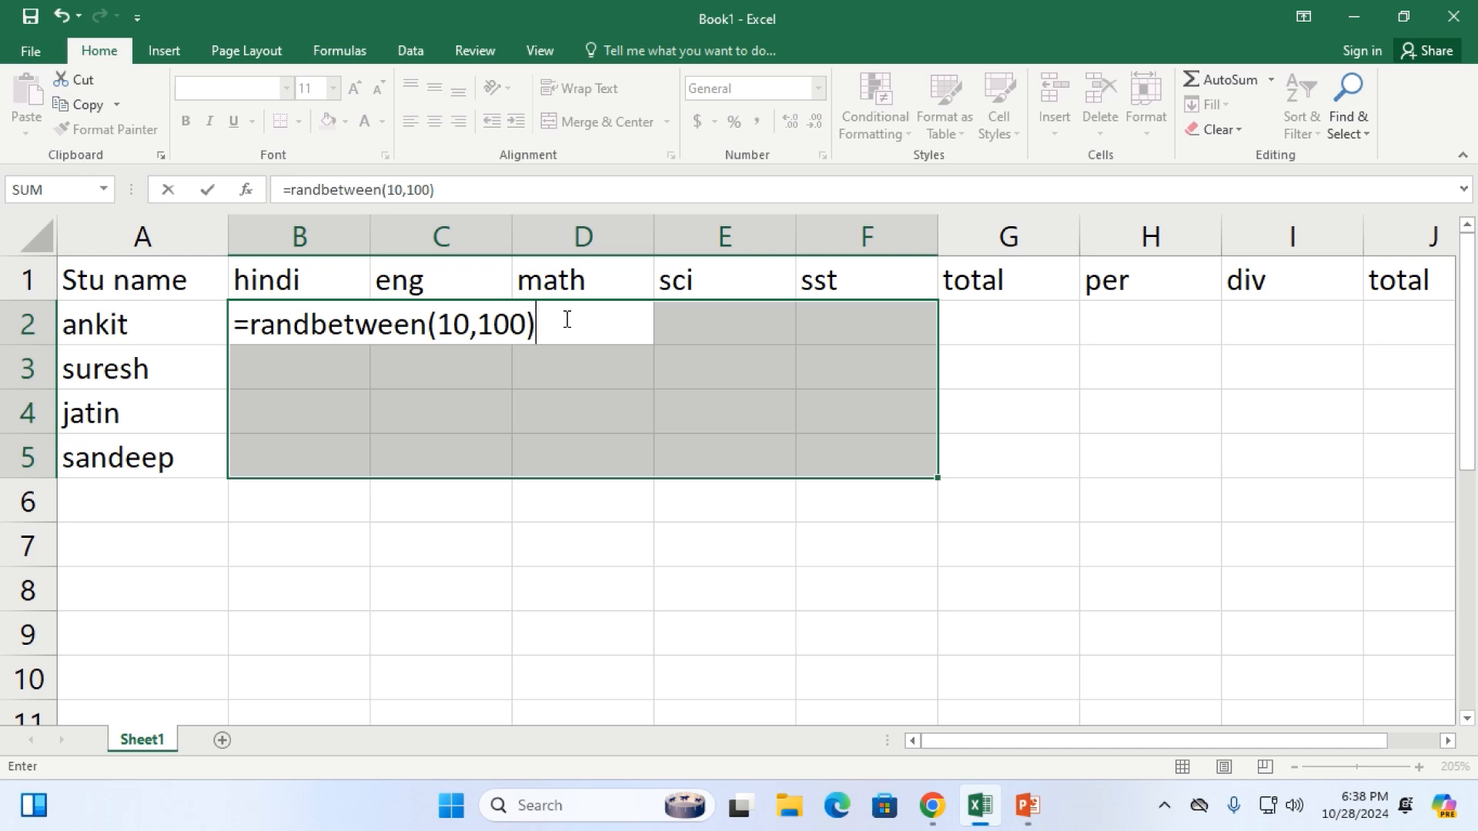
{"action": "key", "text": "ctrl+Return"}
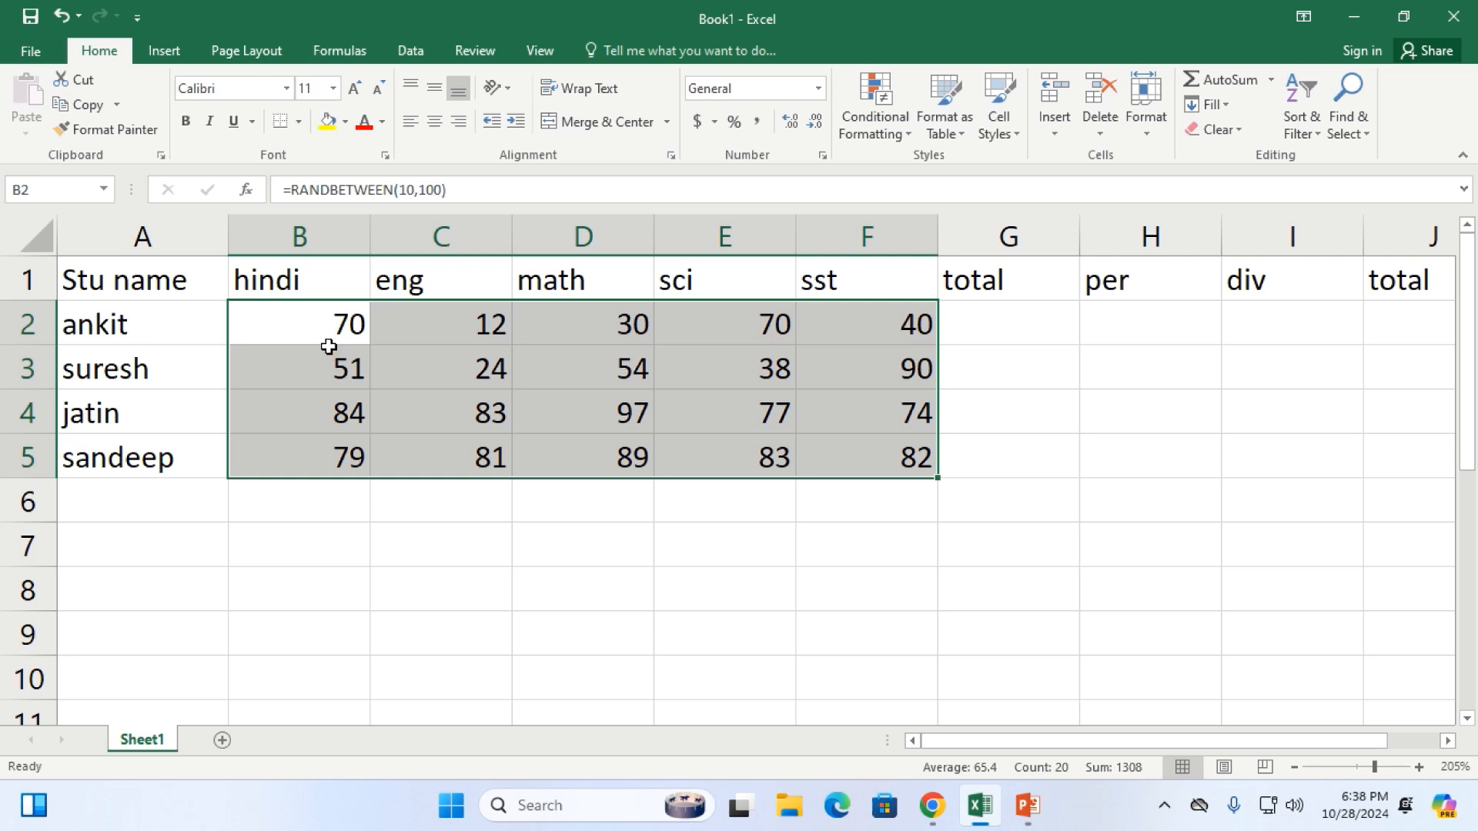
Copy the random marks in B2:F5 and paste them back over the same range as Values using Paste Special
{"action": "left_click", "coordinate": [294, 325]}
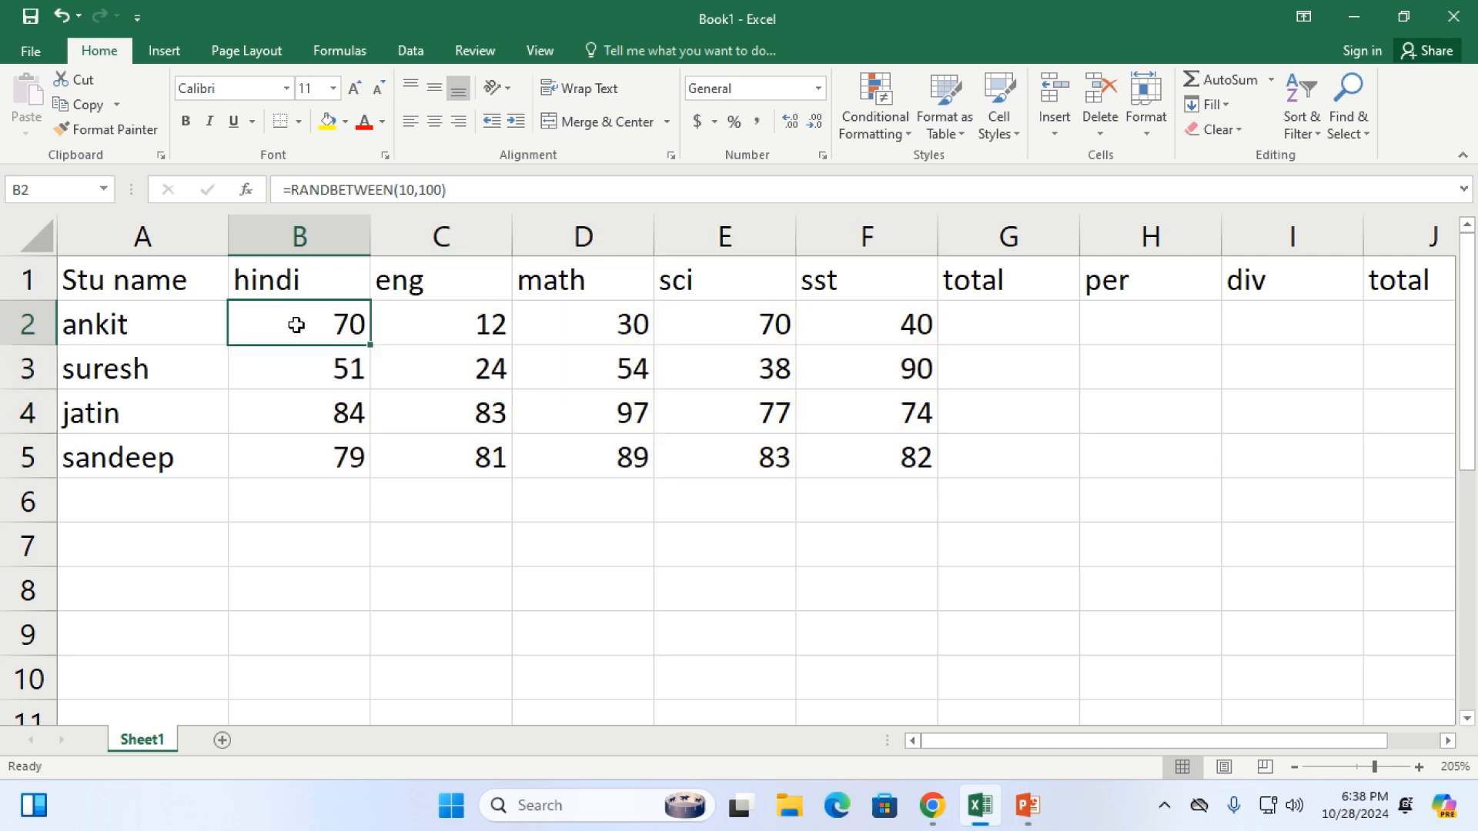
{"action": "left_click_drag", "start_coordinate": [296, 325], "coordinate": [904, 452]}
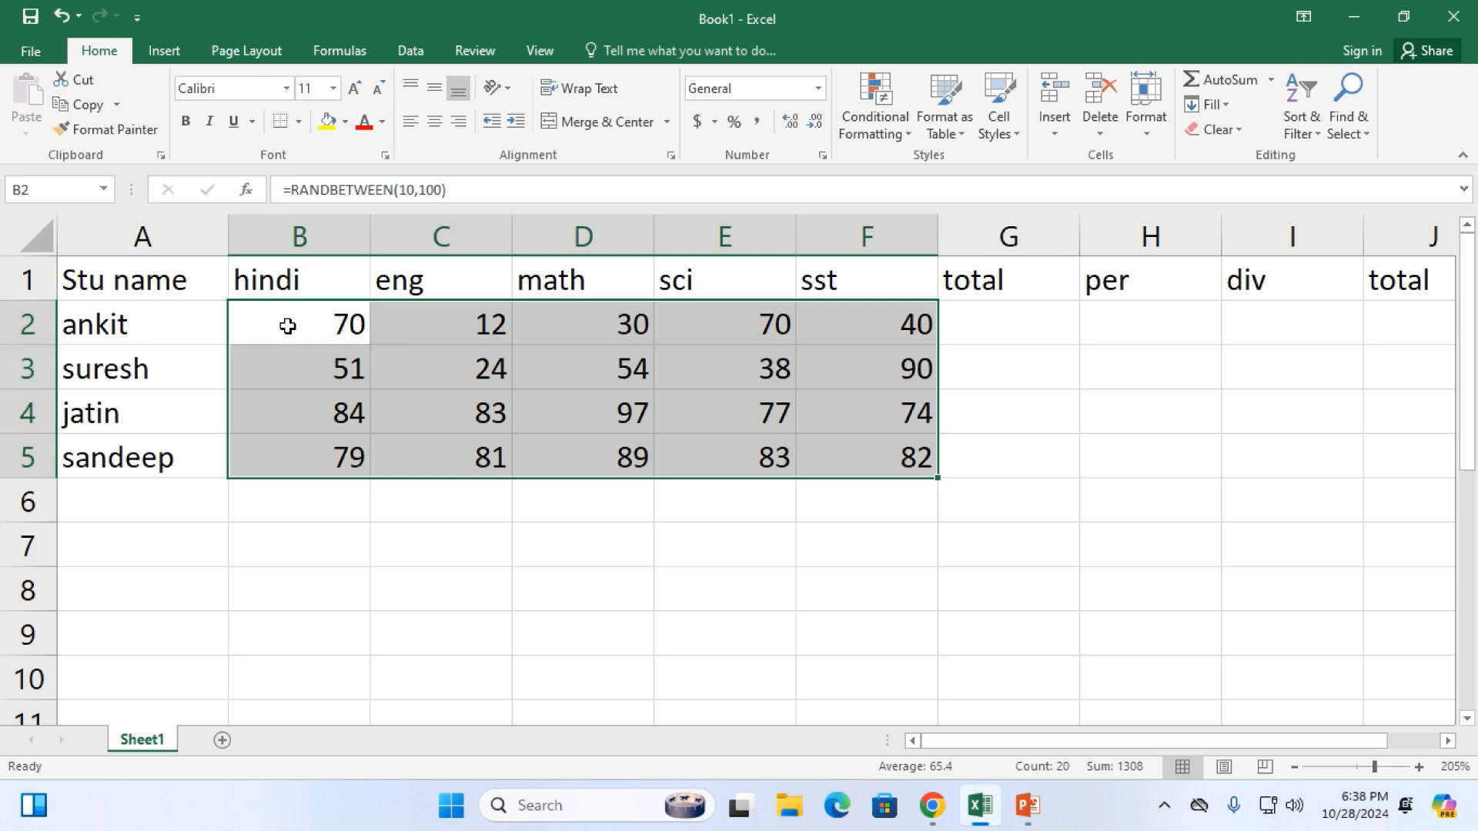
{"action": "key", "text": "ctrl+c"}
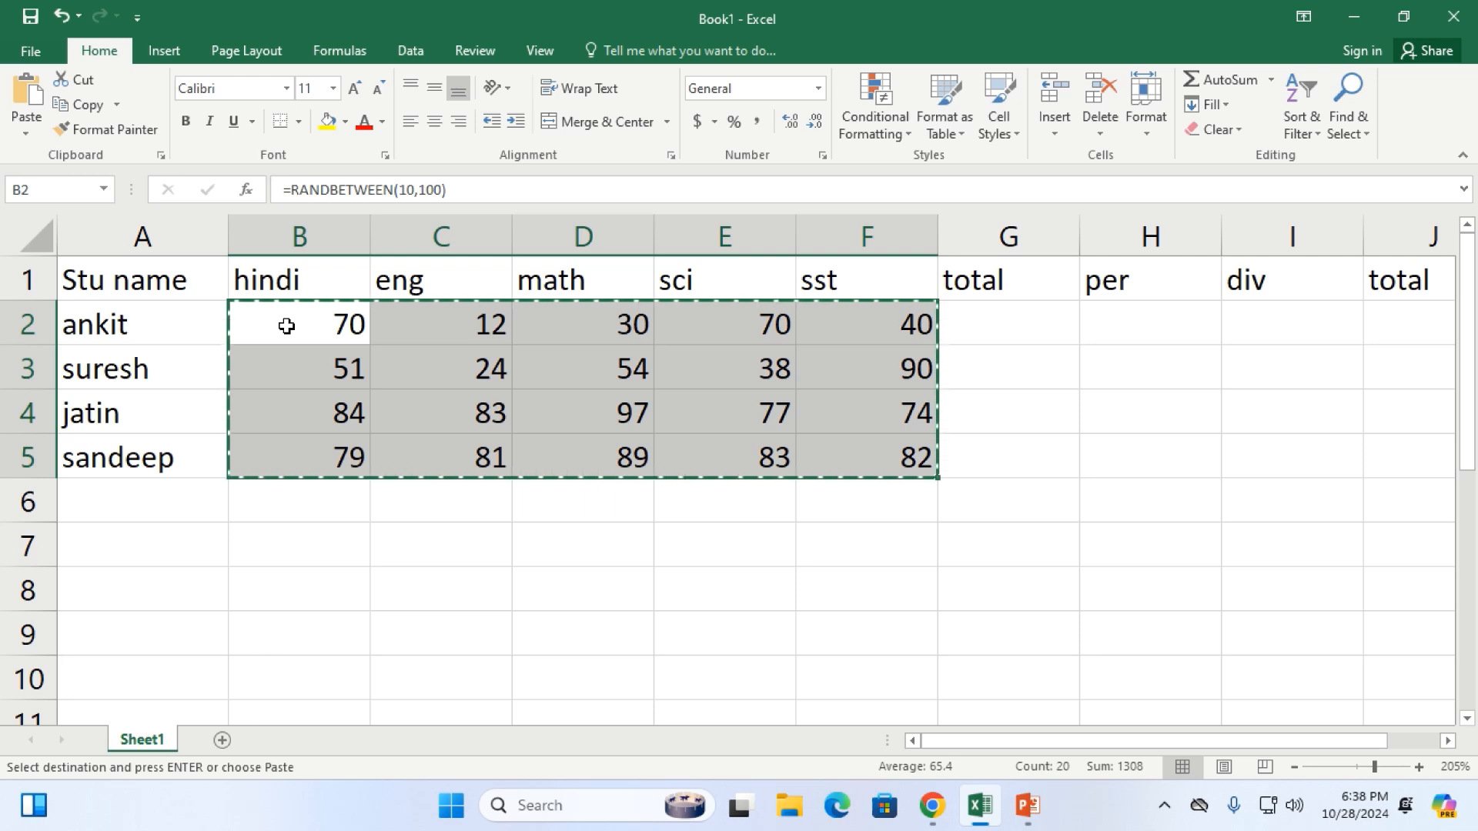
{"action": "right_click", "coordinate": [287, 326]}
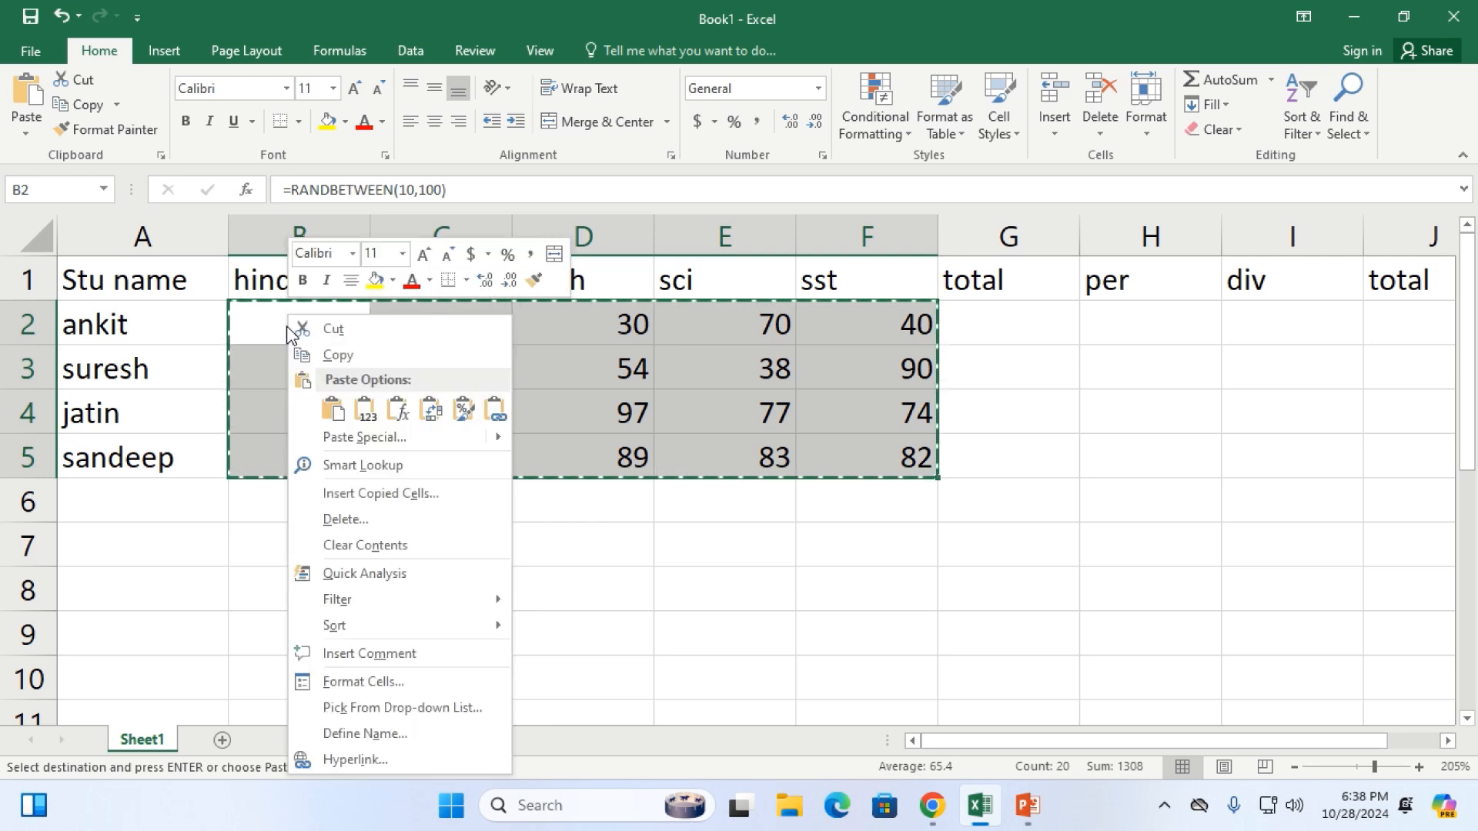
{"action": "left_click", "coordinate": [335, 413]}
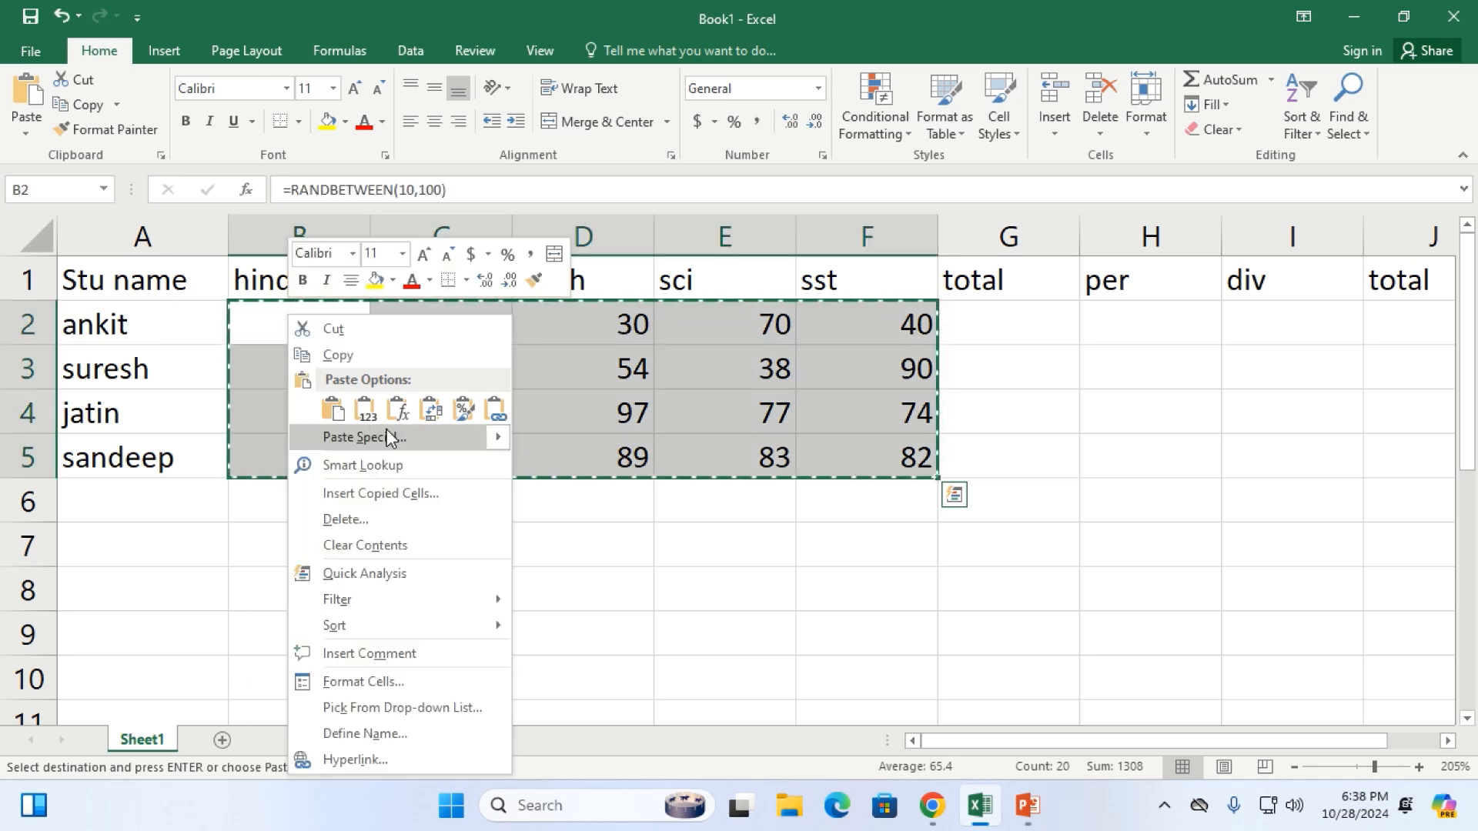
{"action": "mouse_move", "coordinate": [467, 437]}
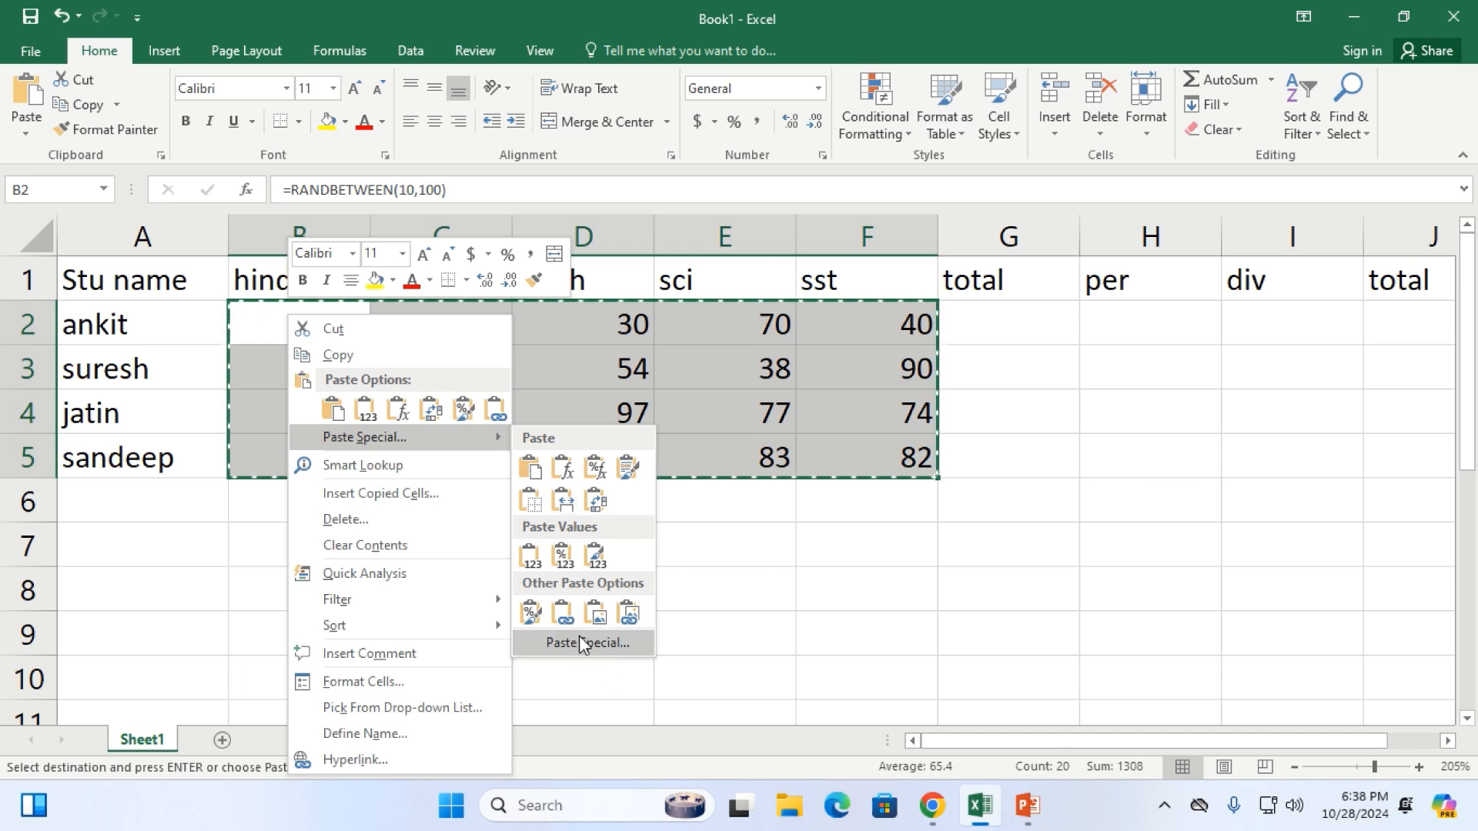
{"action": "left_click", "coordinate": [603, 641]}
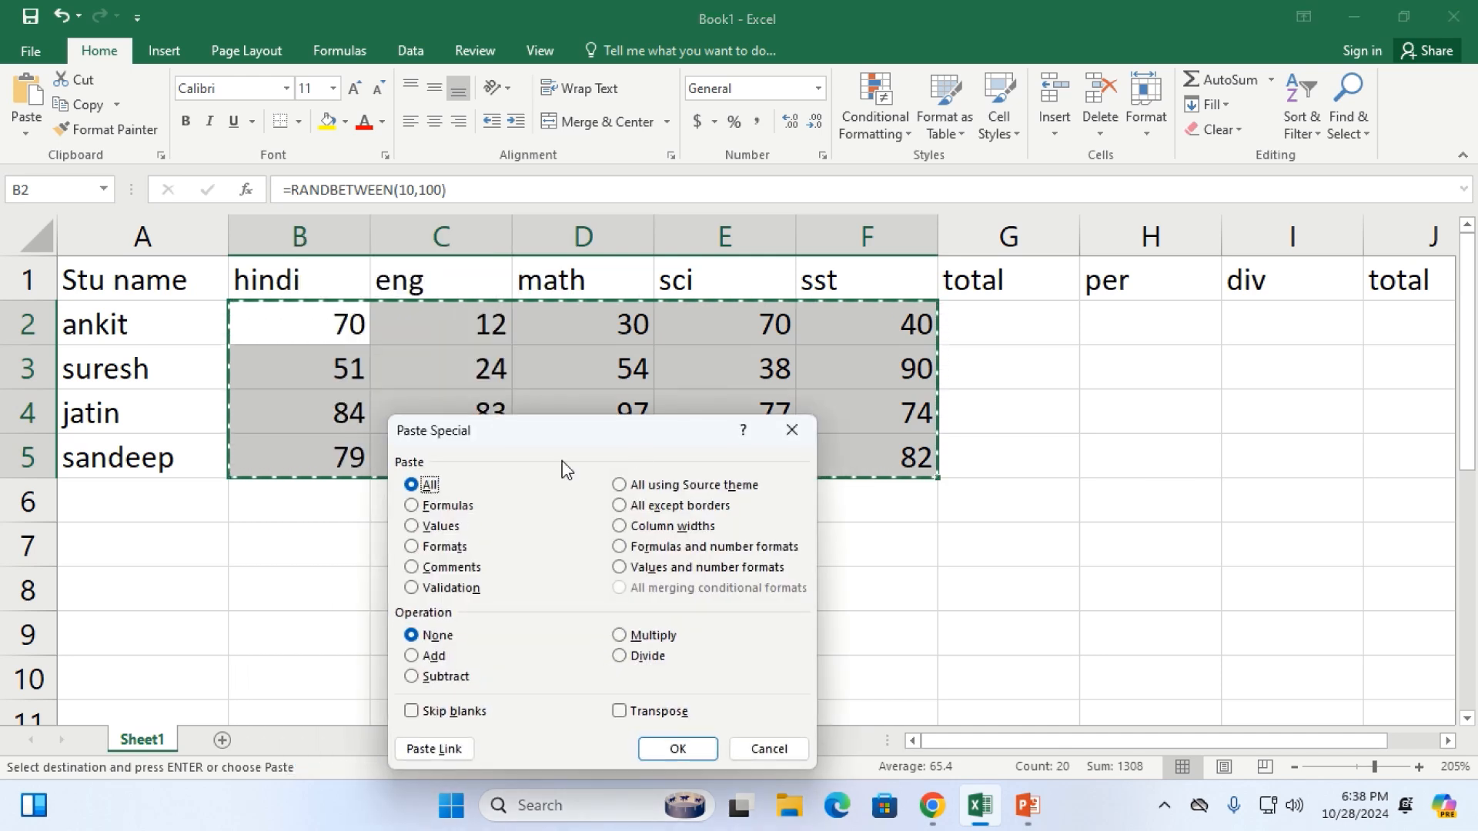
{"action": "left_click_drag", "start_coordinate": [559, 437], "coordinate": [650, 442]}
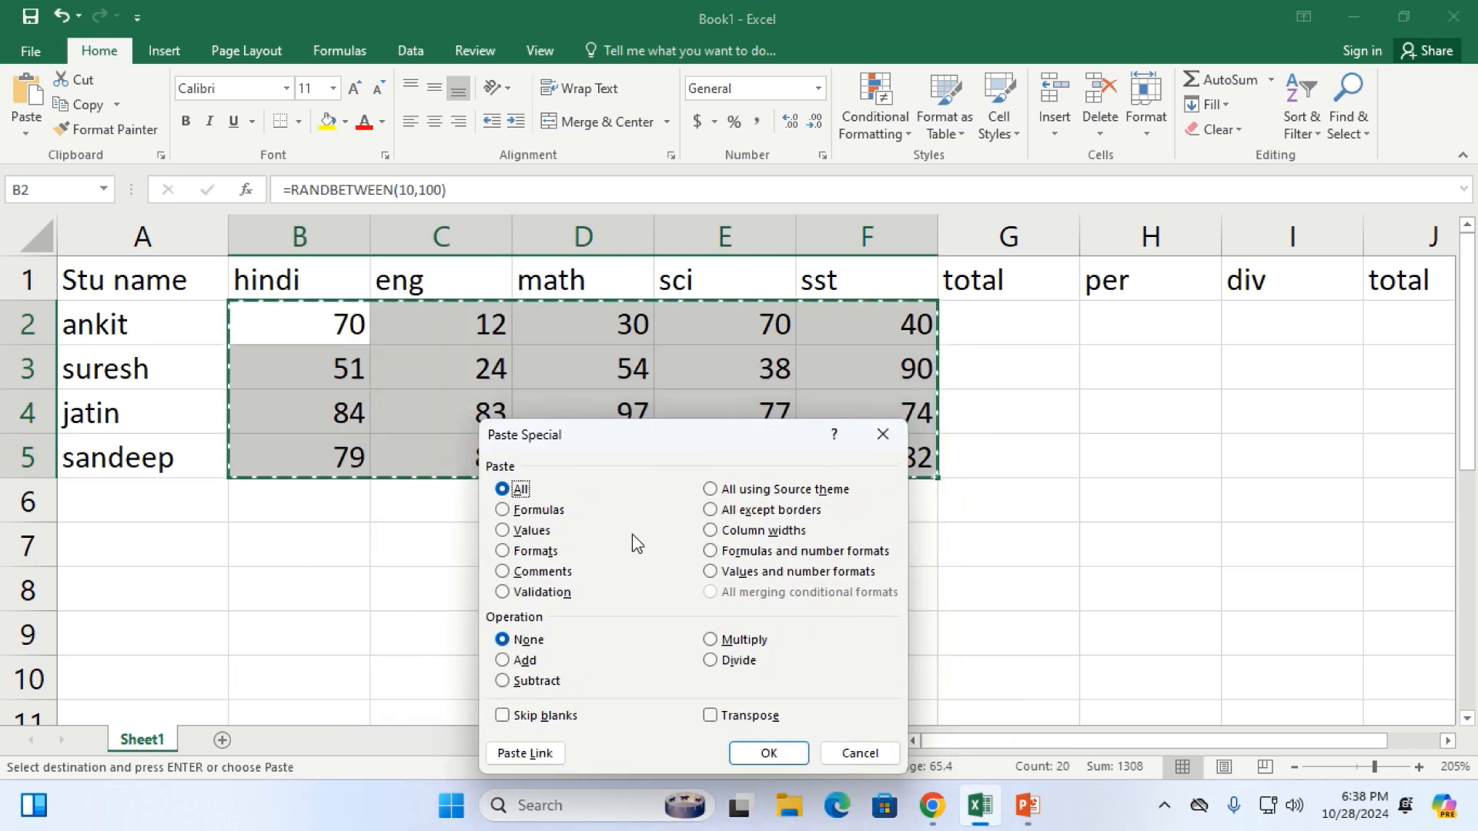
{"action": "left_click", "coordinate": [502, 531]}
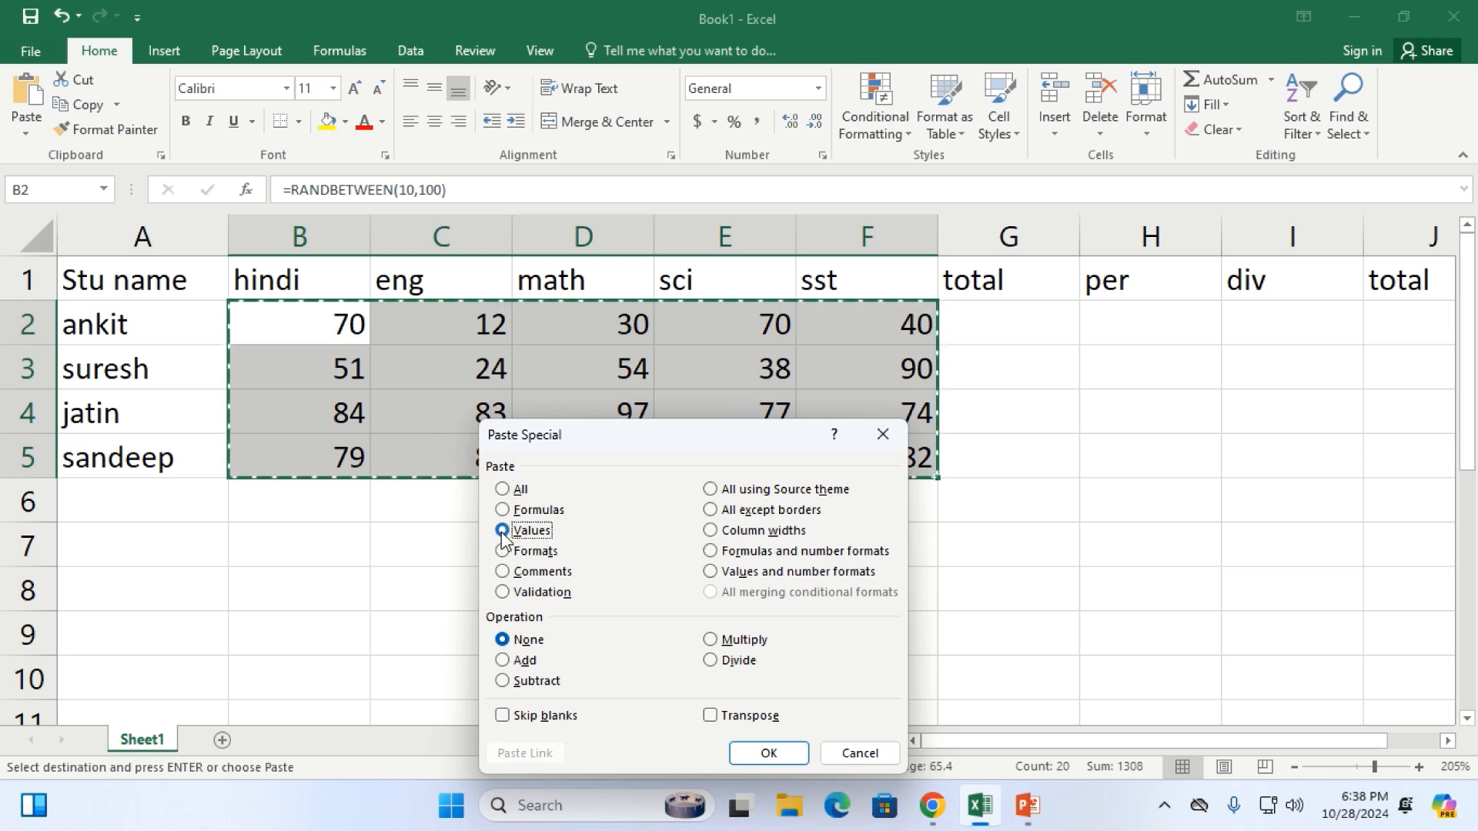
{"action": "left_click", "coordinate": [770, 753]}
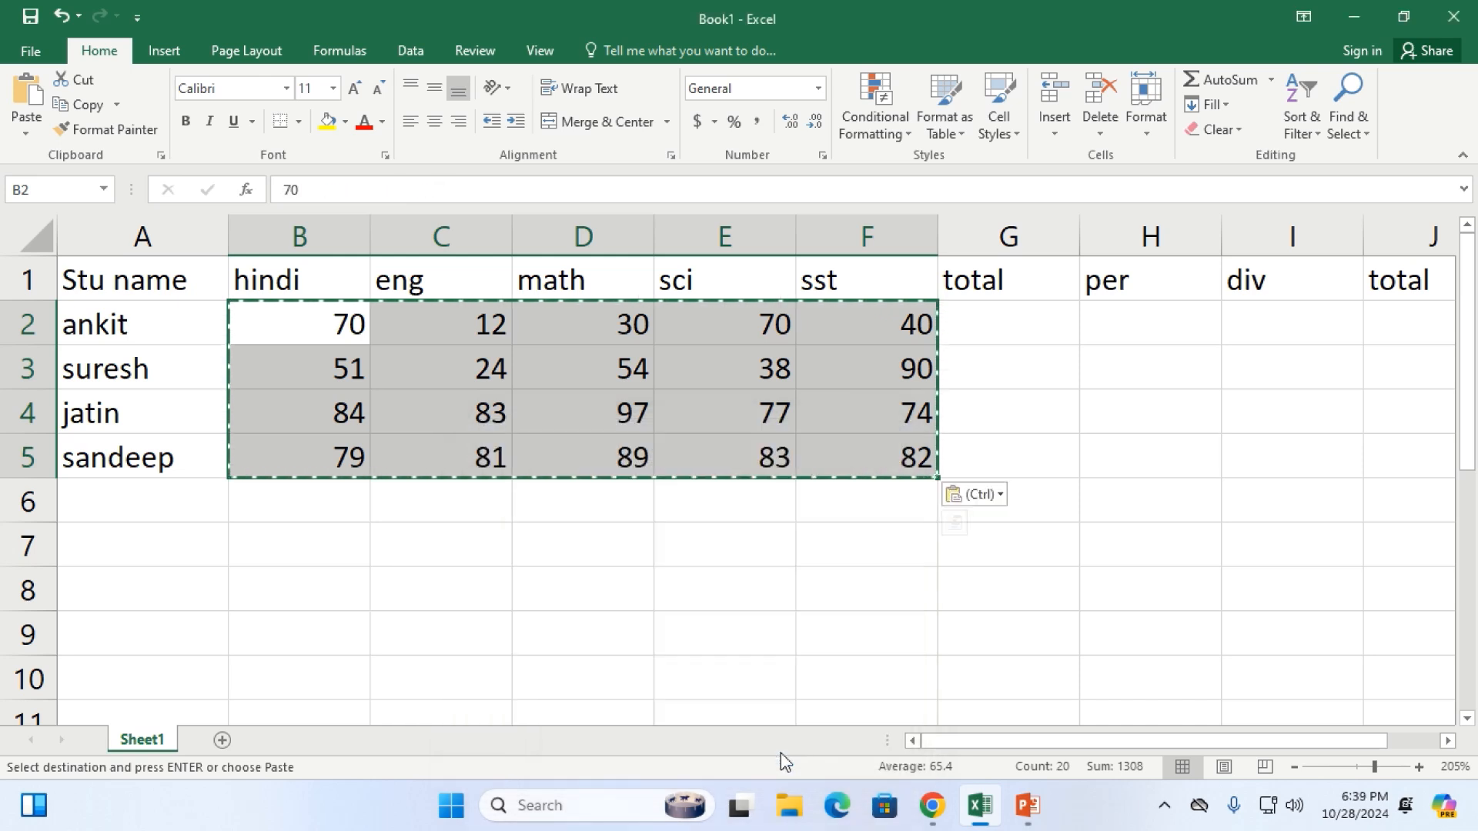
Cancel the copy selection and set the hindi mark in B2 to 85, checking that neighbouring cells hold fixed values
{"action": "left_click", "coordinate": [318, 322]}
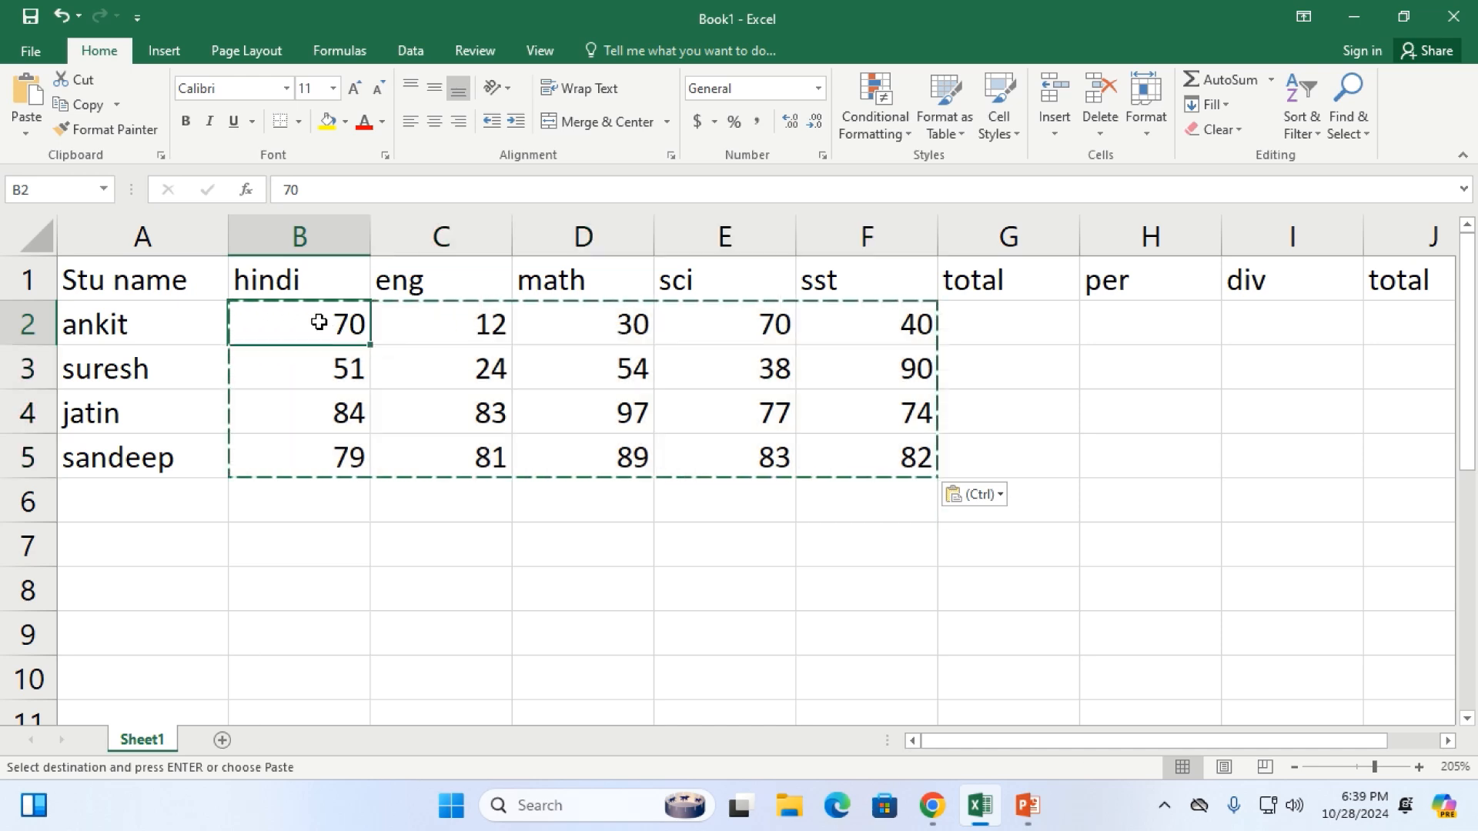
{"action": "left_click", "coordinate": [308, 370]}
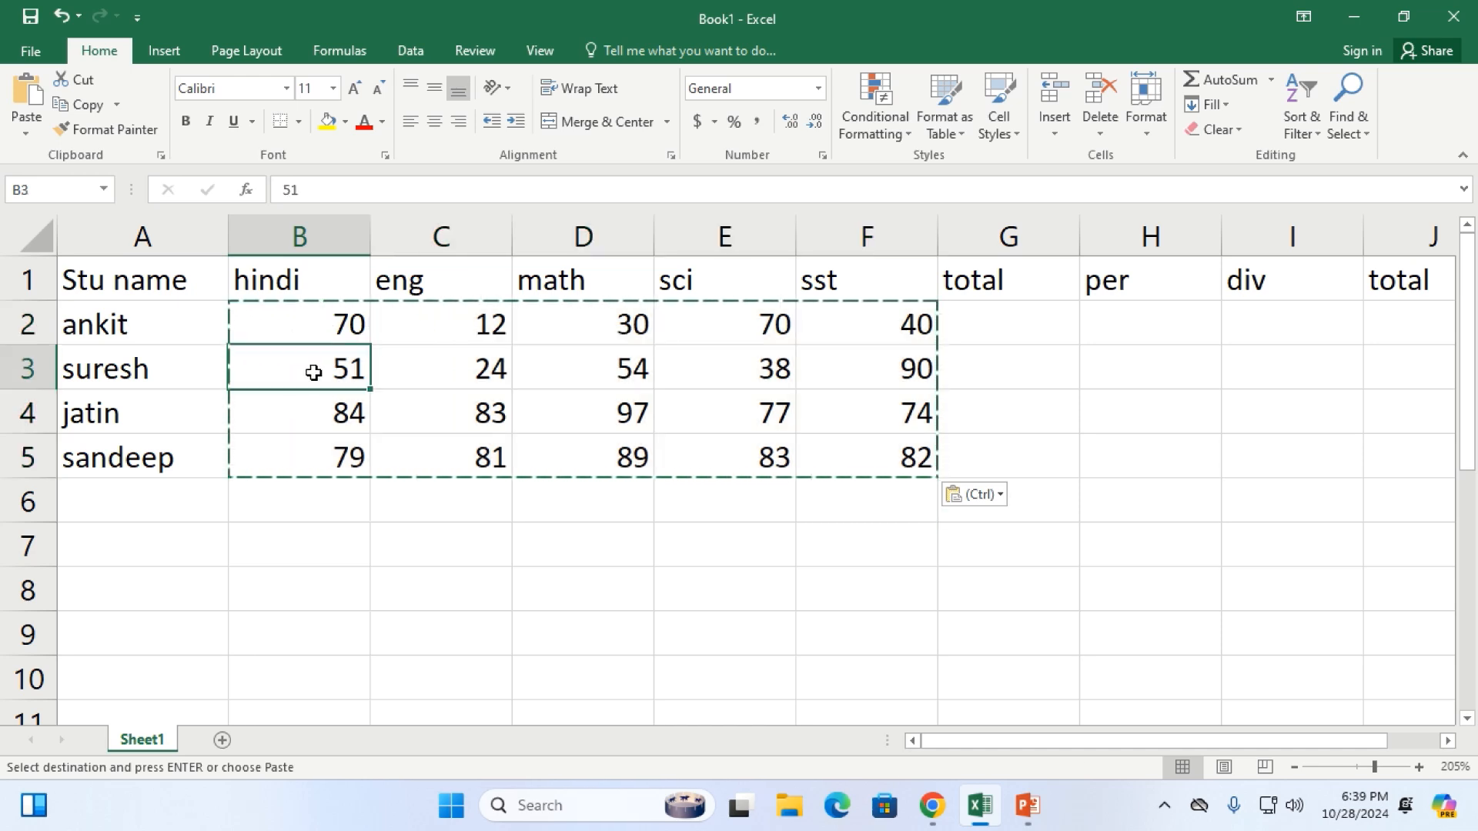
{"action": "left_click", "coordinate": [326, 339]}
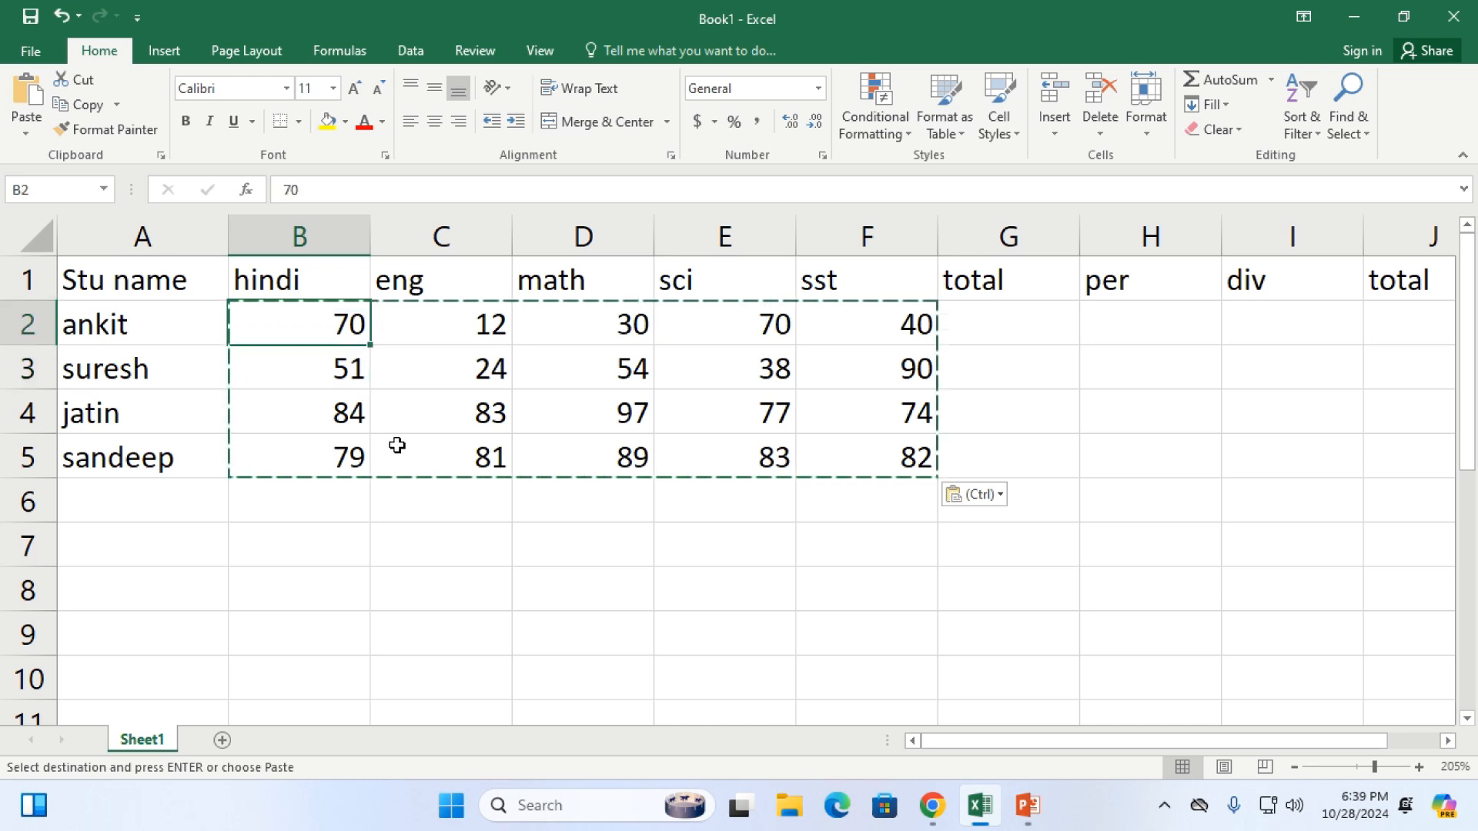
{"action": "key", "text": "Escape"}
{"action": "type", "text": "85"}
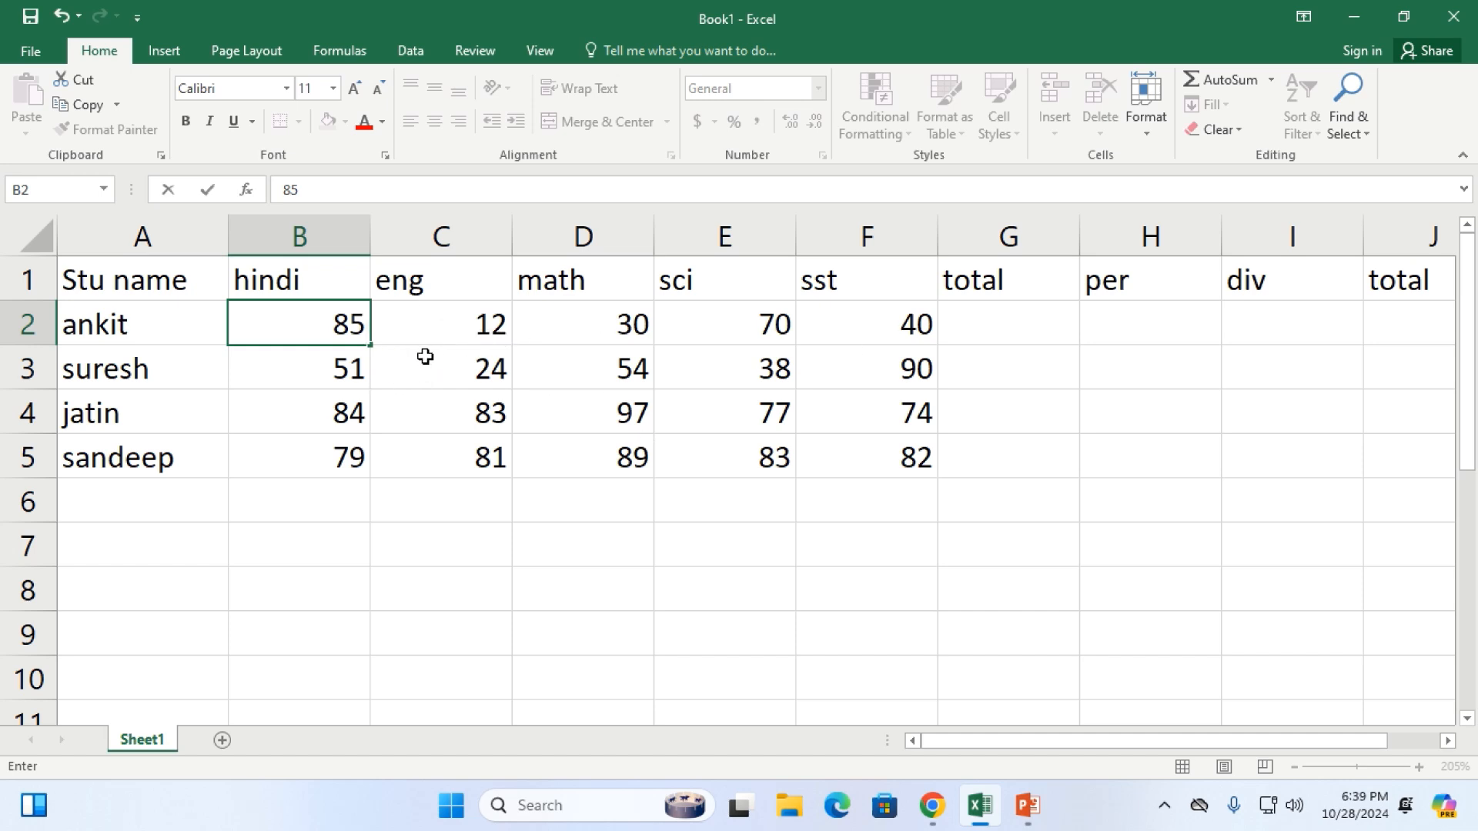
{"action": "key", "text": "Return"}
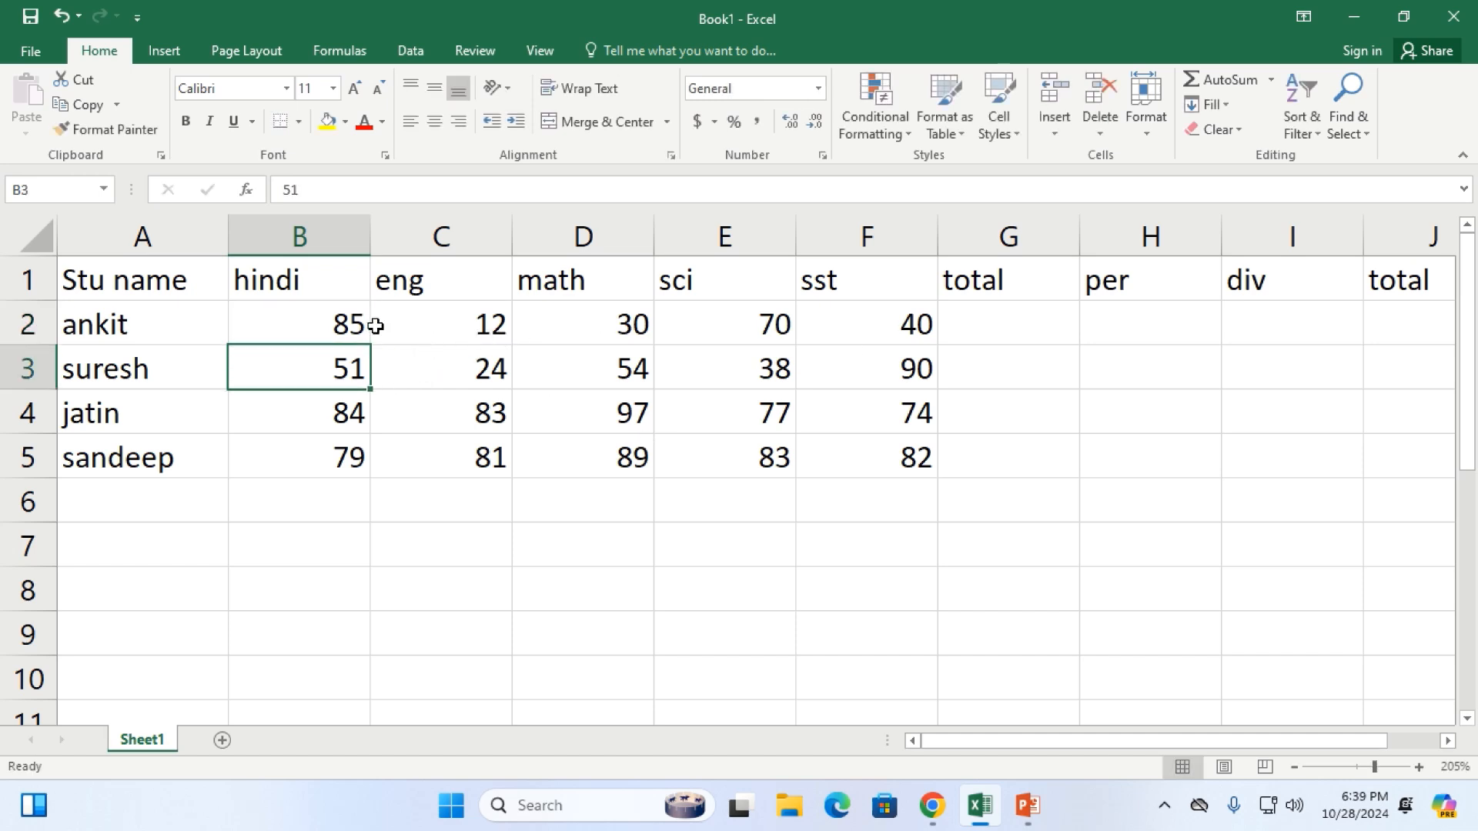
{"action": "left_click", "coordinate": [330, 320]}
{"action": "left_click", "coordinate": [440, 318]}
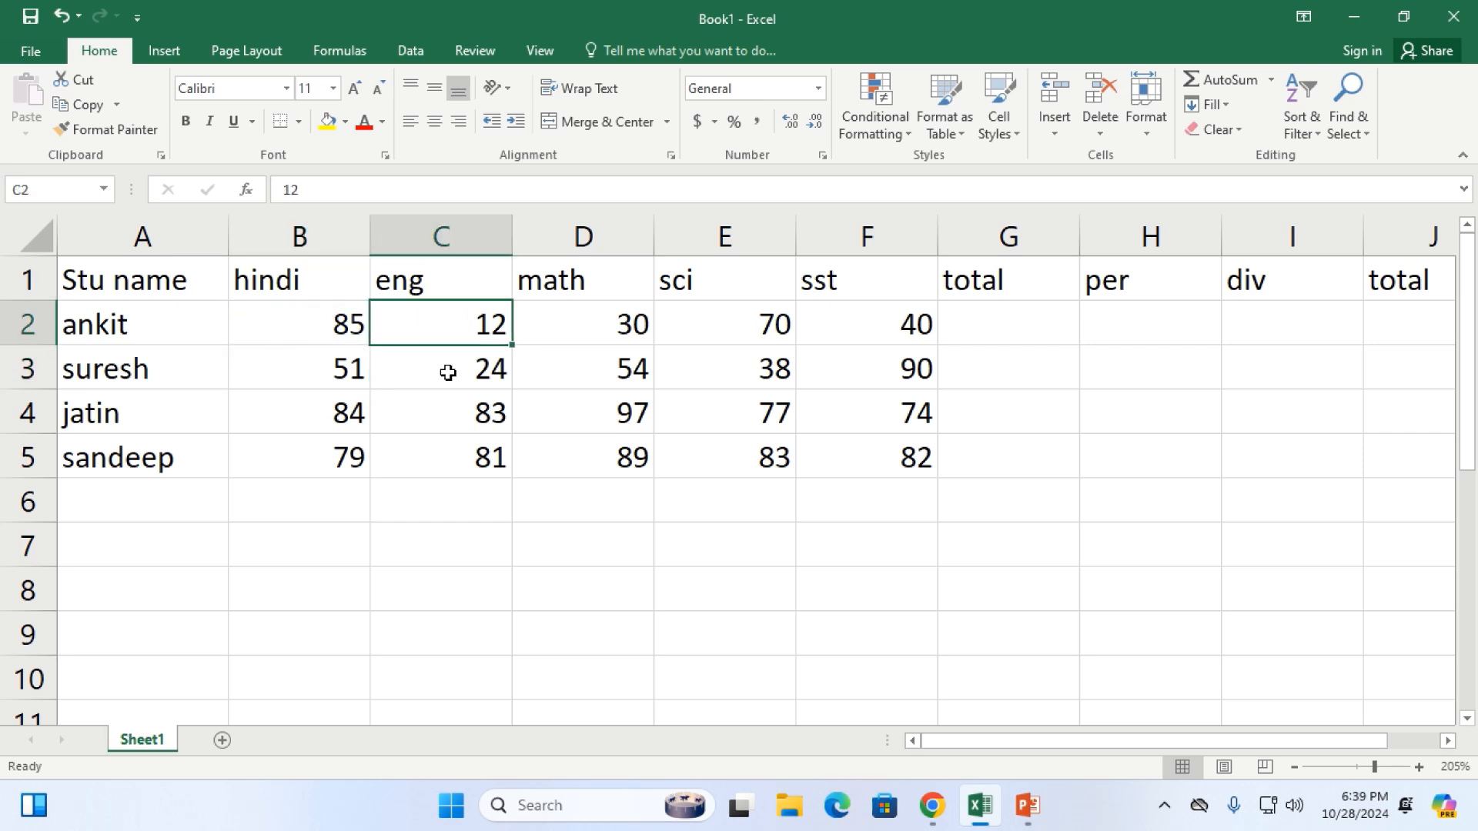
{"action": "left_click", "coordinate": [306, 327]}
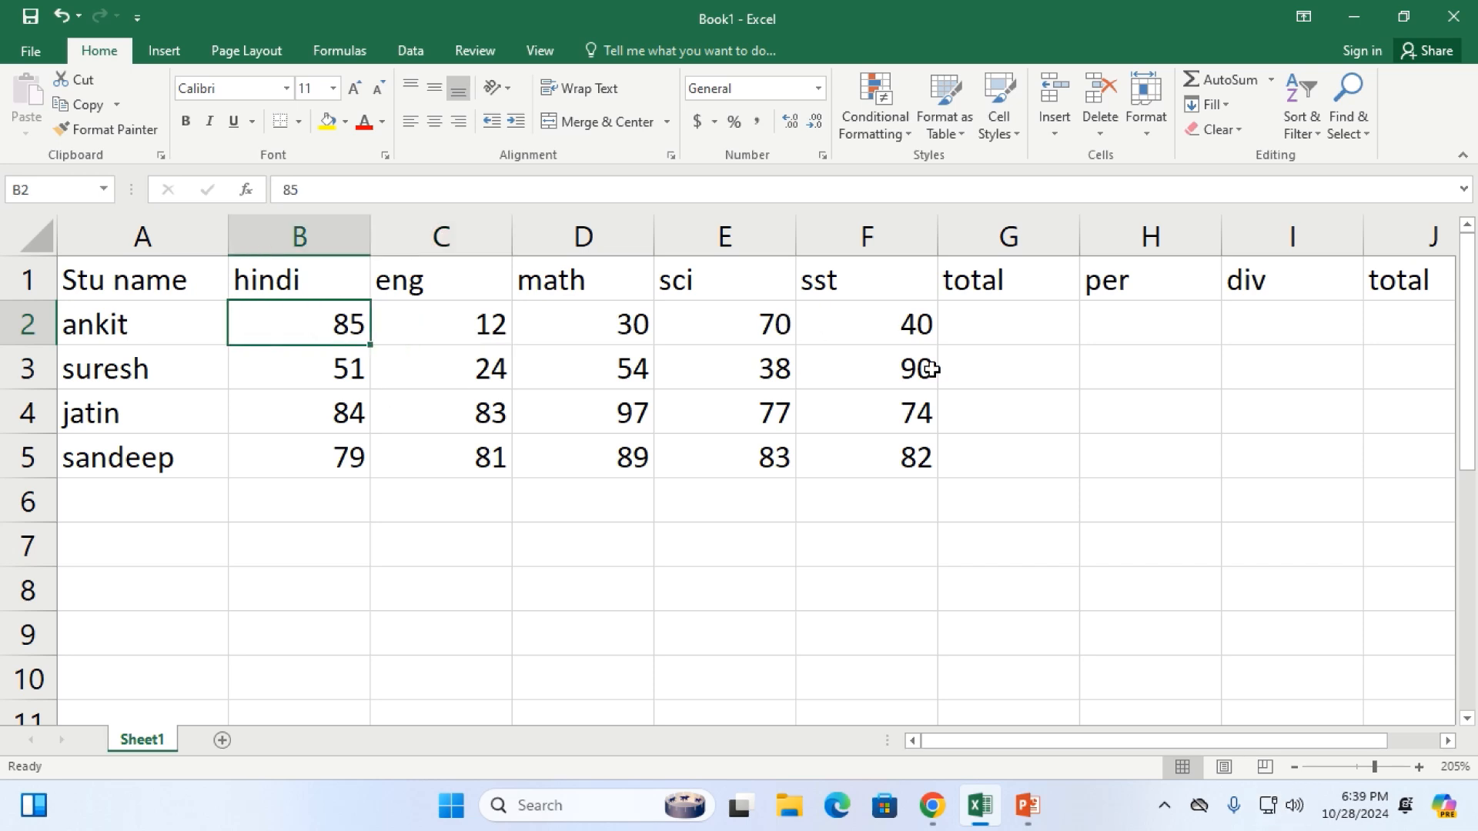
Calculate the first student's total in G2 with the formula =SUM(B2:F2)
{"action": "left_click", "coordinate": [1016, 330]}
{"action": "type", "text": "="}
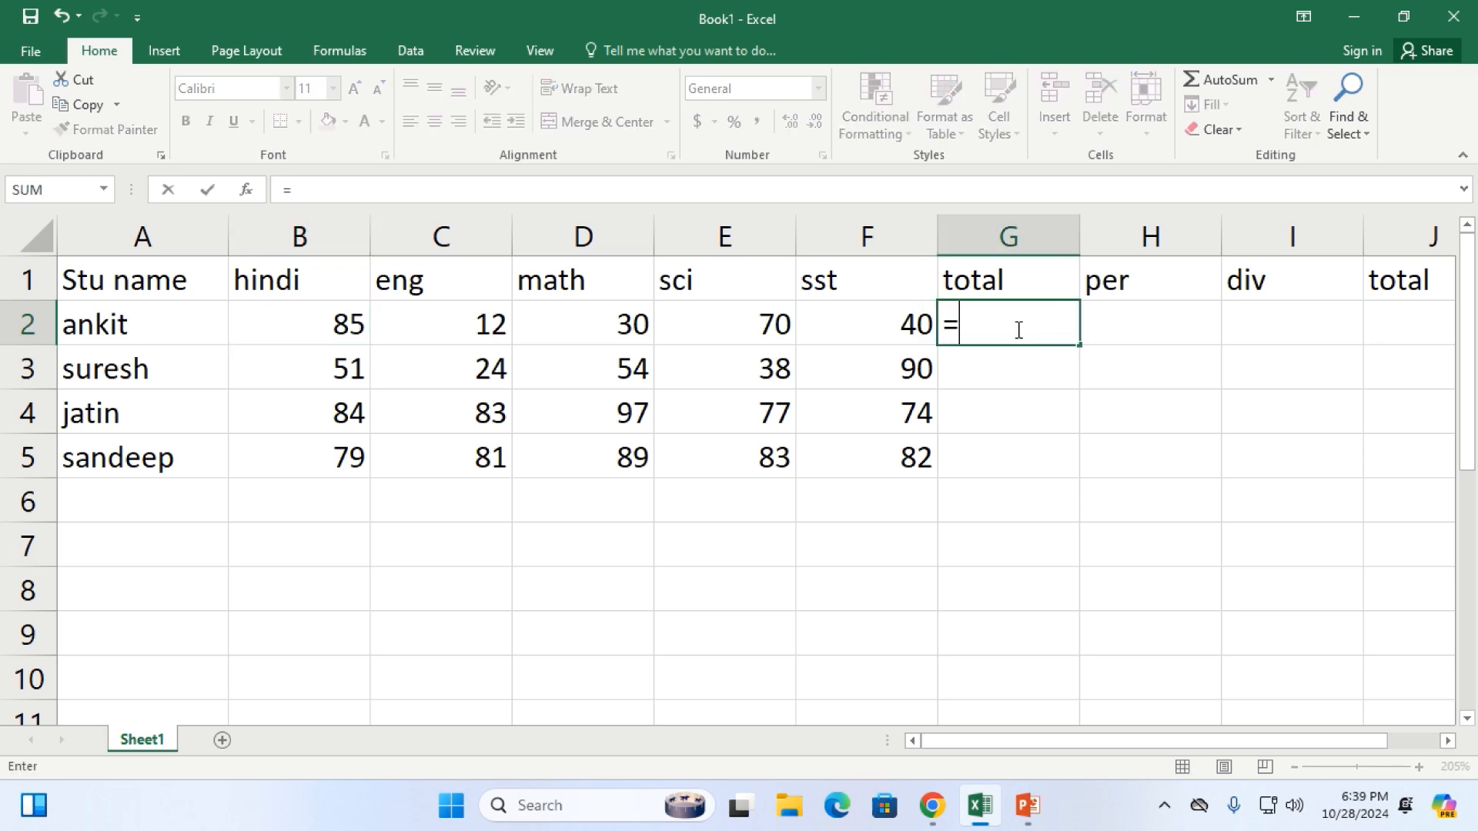
{"action": "type", "text": "sum("}
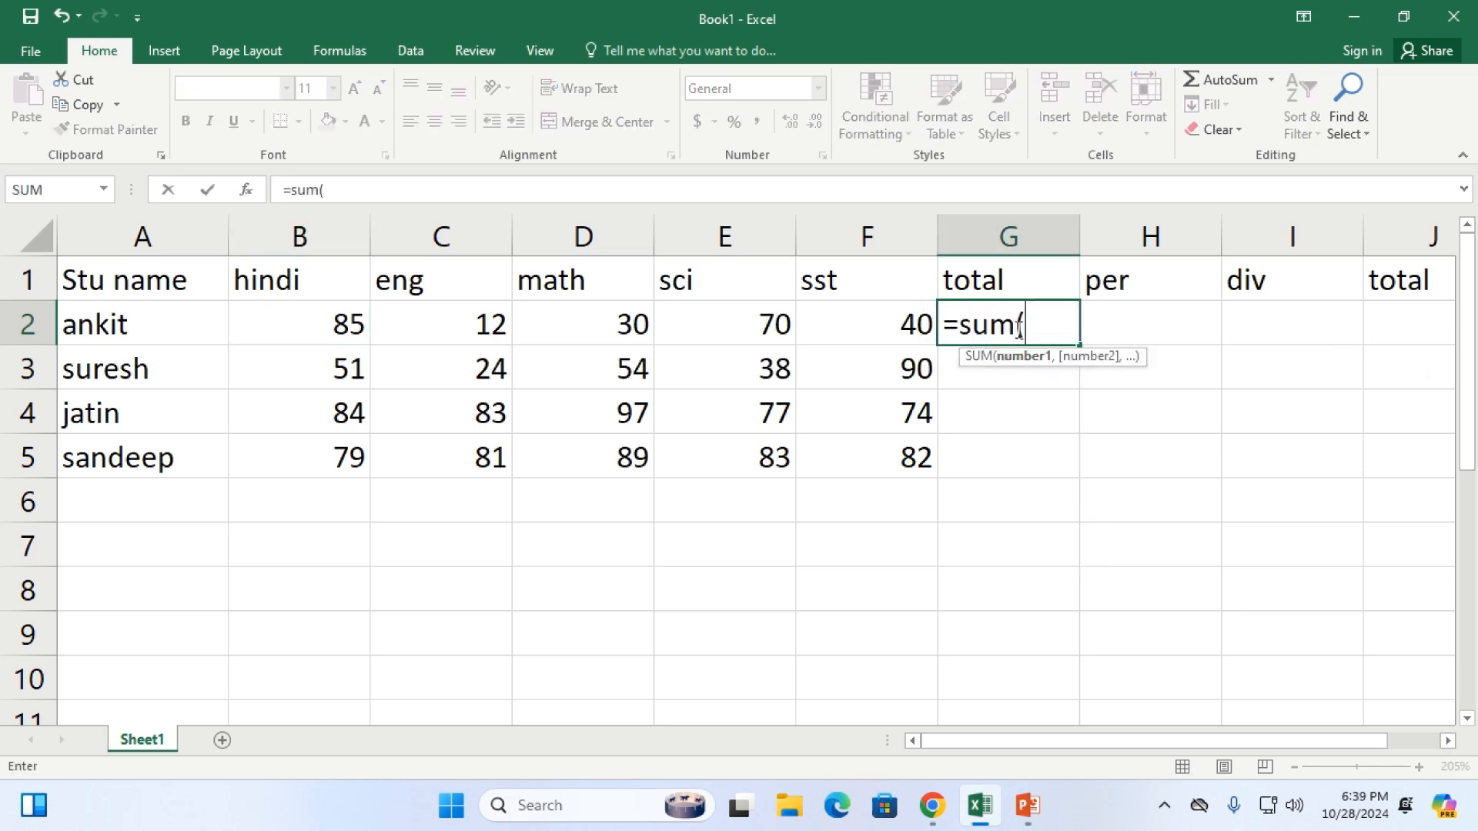
{"action": "left_click_drag", "start_coordinate": [310, 330], "coordinate": [855, 323]}
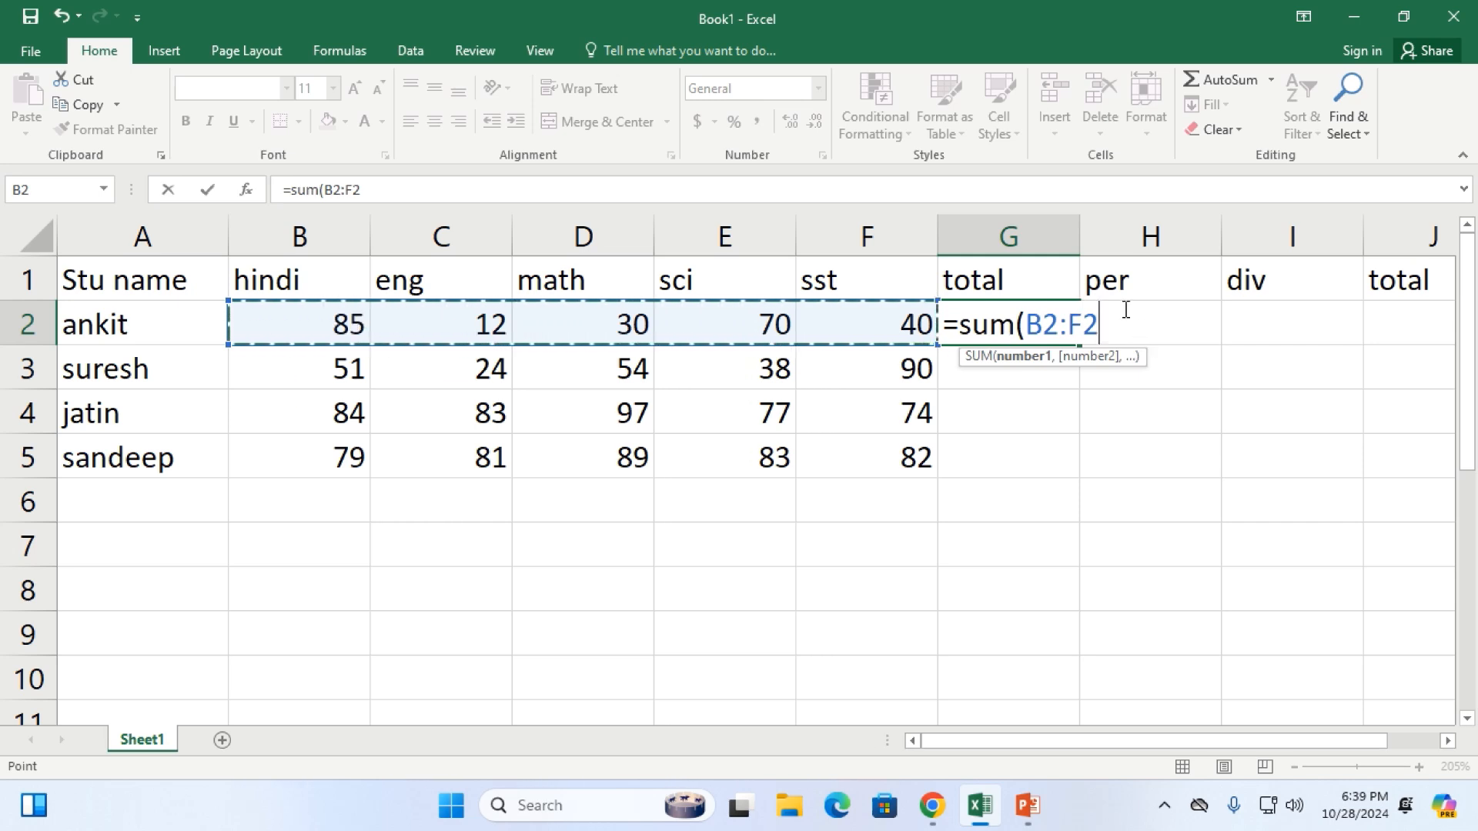
{"action": "type", "text": ")"}
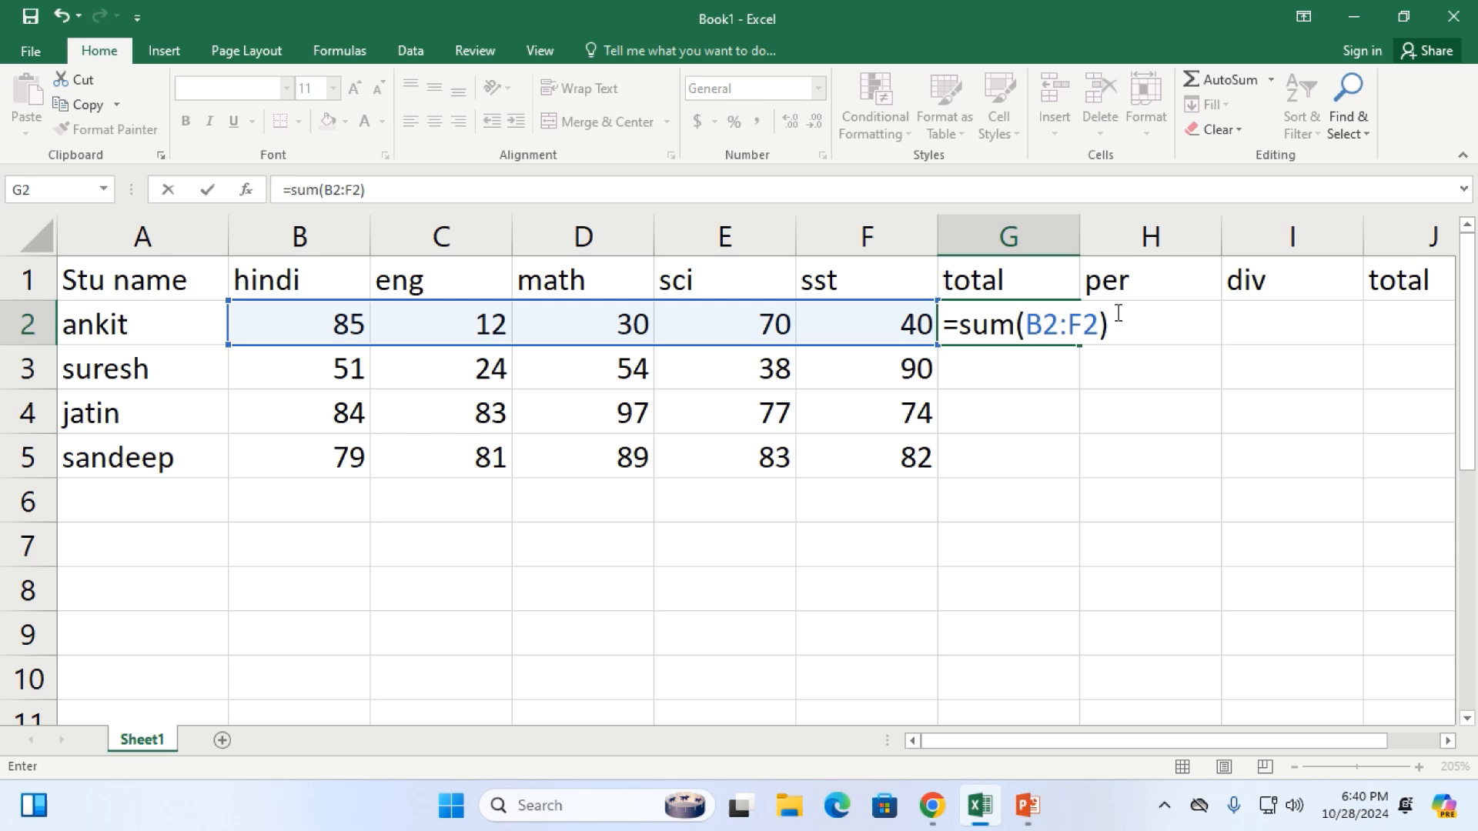
{"action": "key", "text": "Return"}
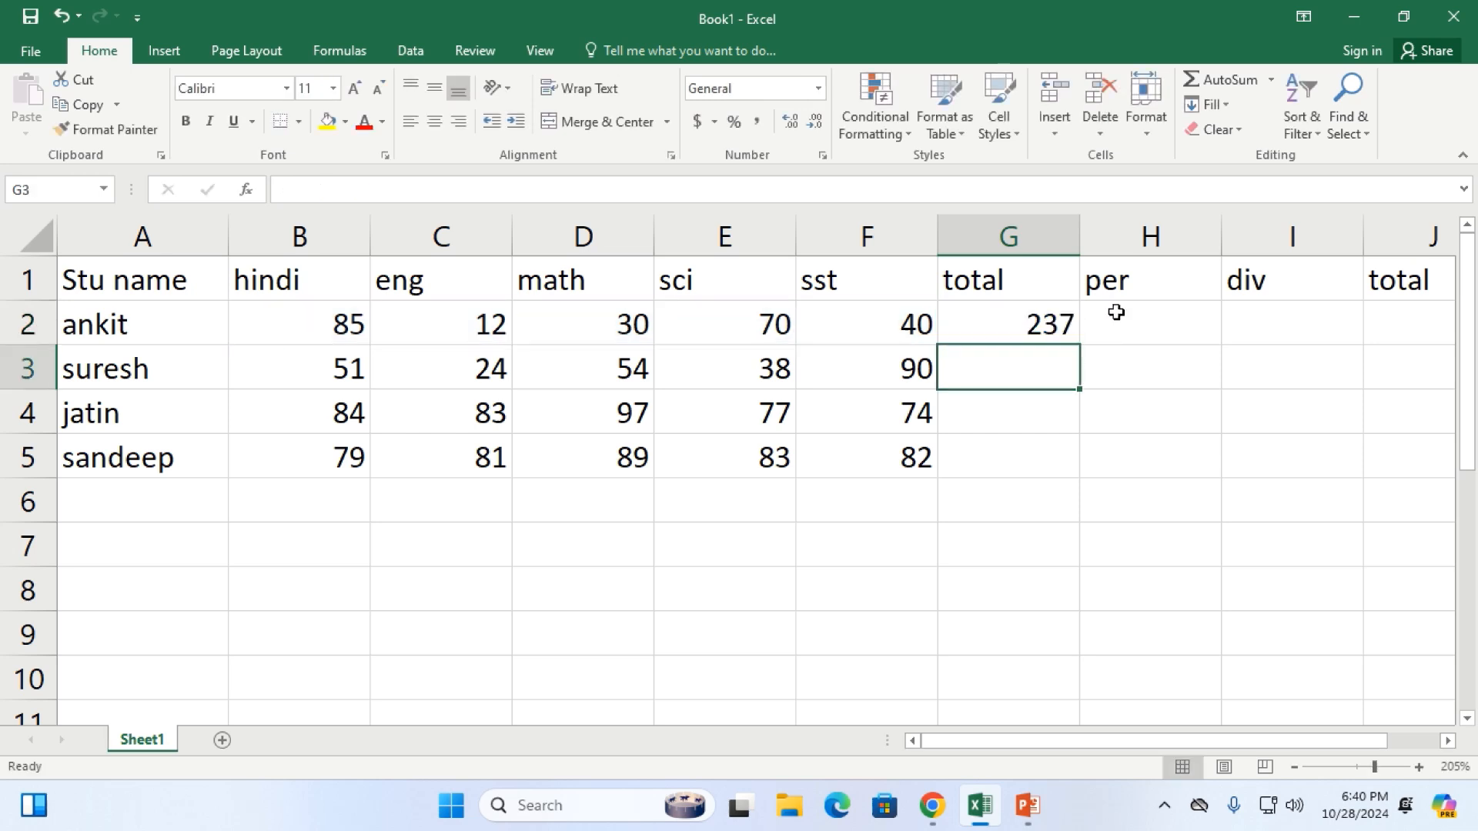
{"action": "key", "text": "Up"}
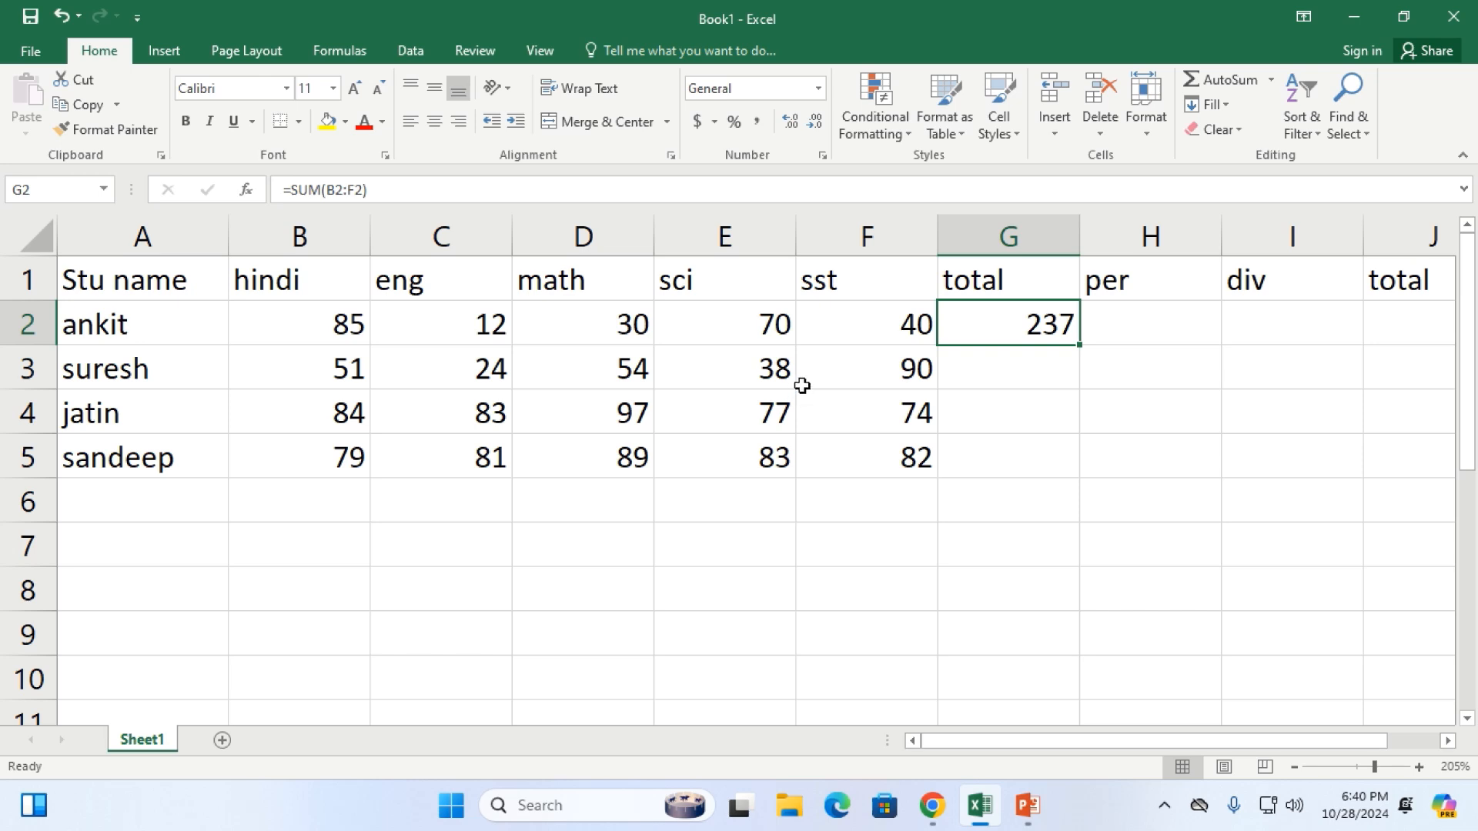
{"action": "mouse_move", "coordinate": [936, 811]}
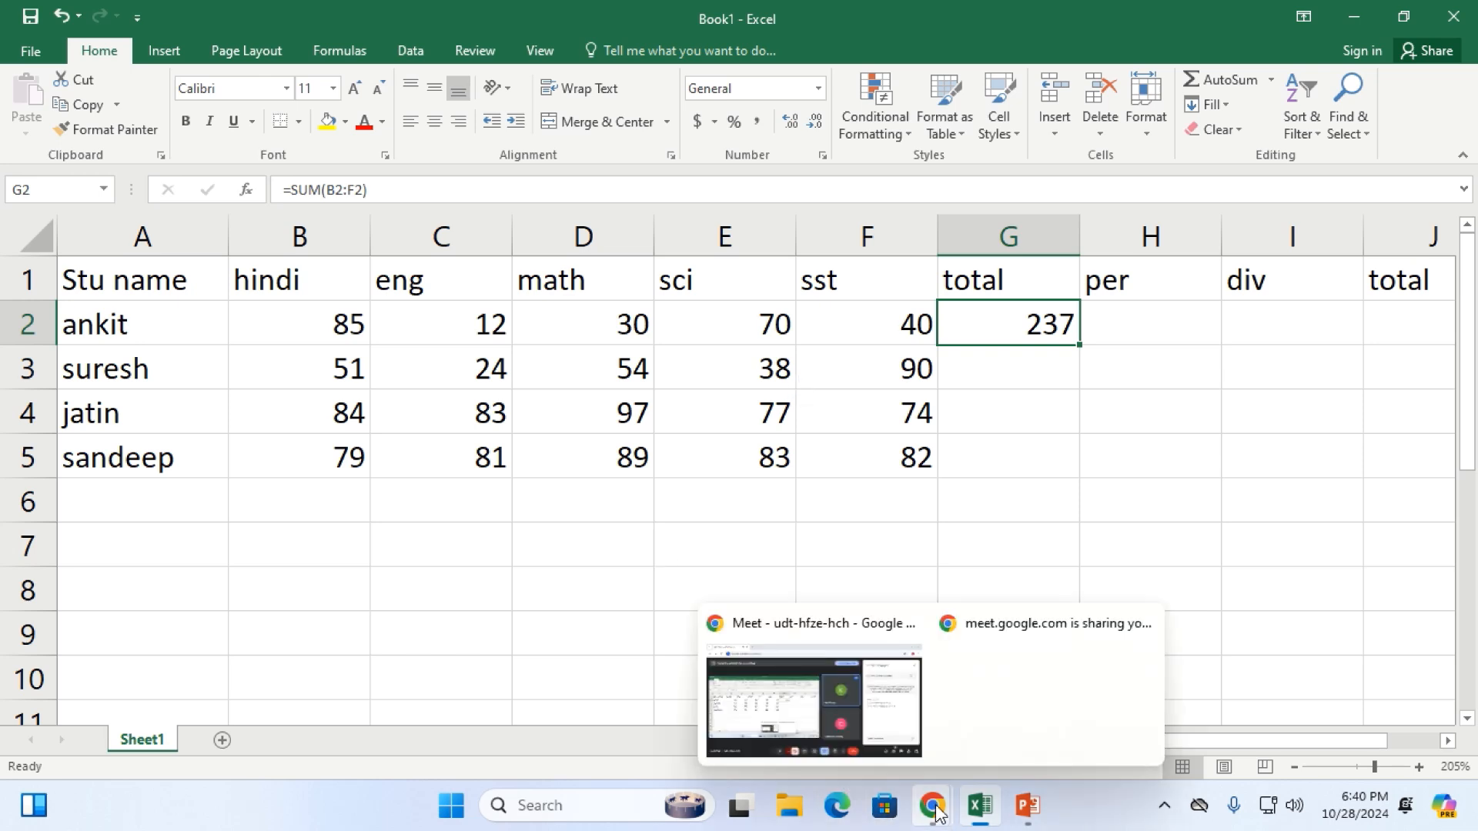
Switch to the Google Meet call and stop the current screen presentation
{"action": "left_click", "coordinate": [764, 700]}
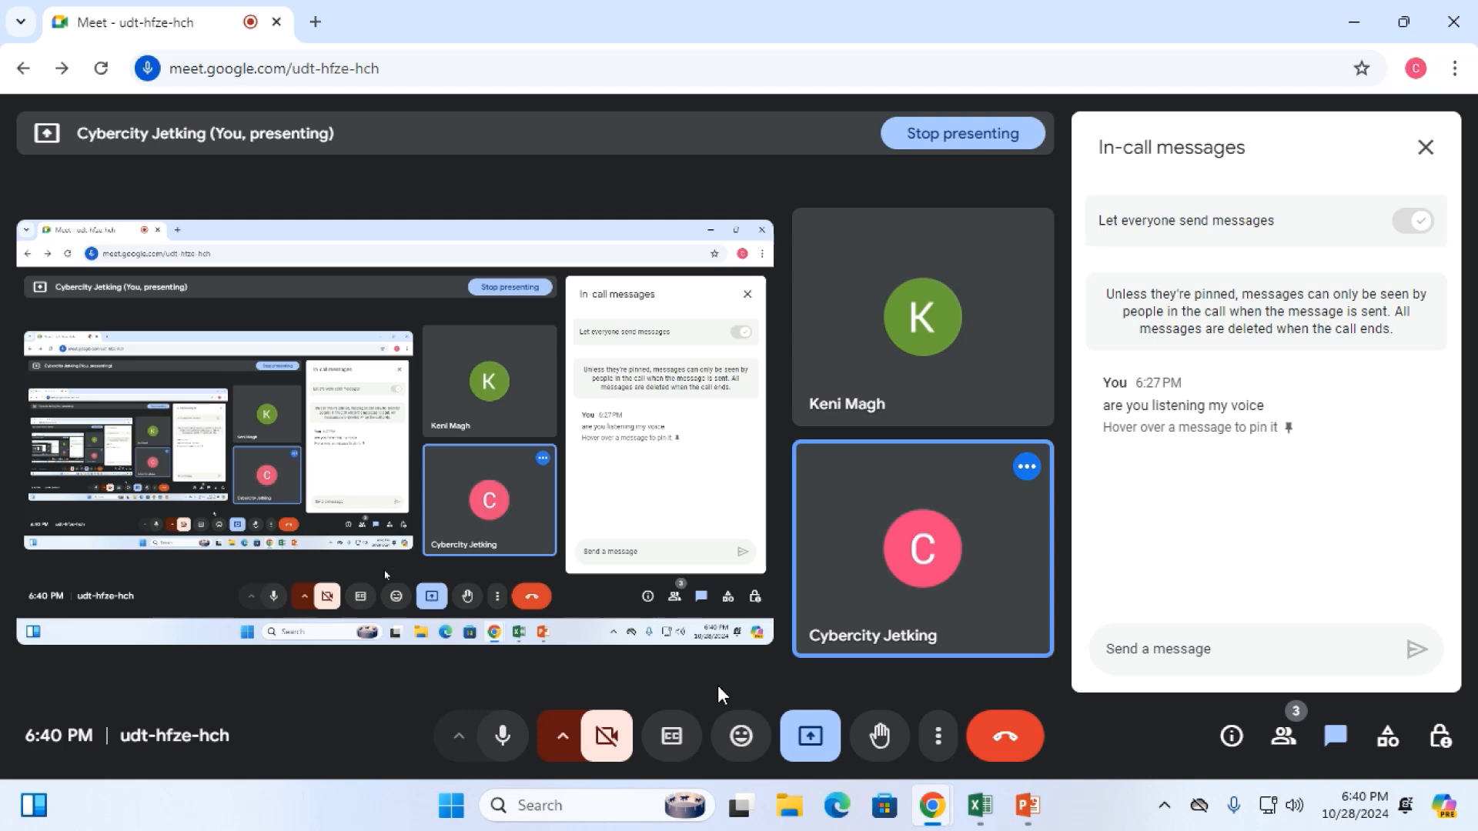
{"action": "left_click", "coordinate": [812, 738]}
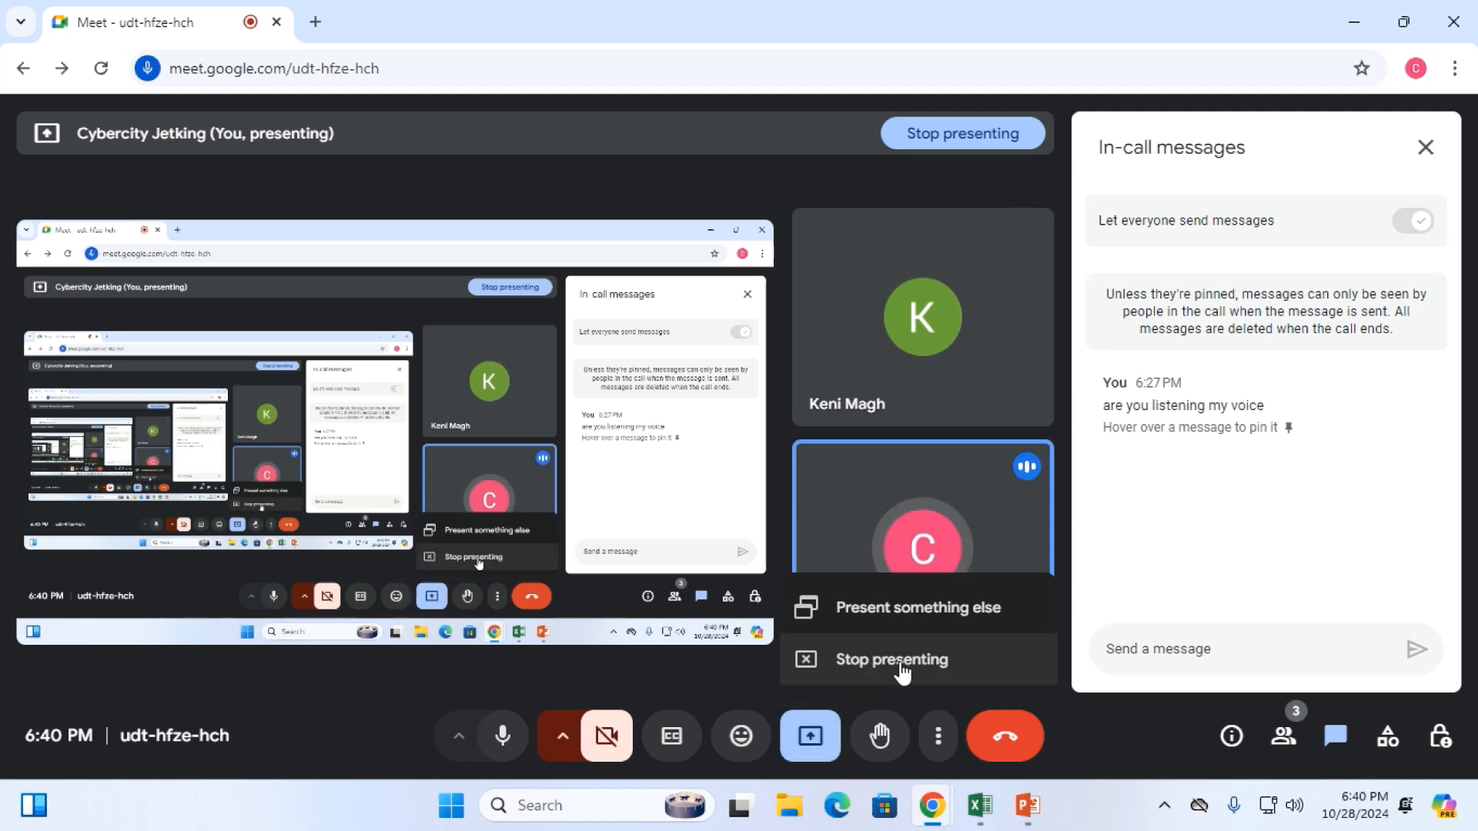
{"action": "left_click", "coordinate": [805, 664]}
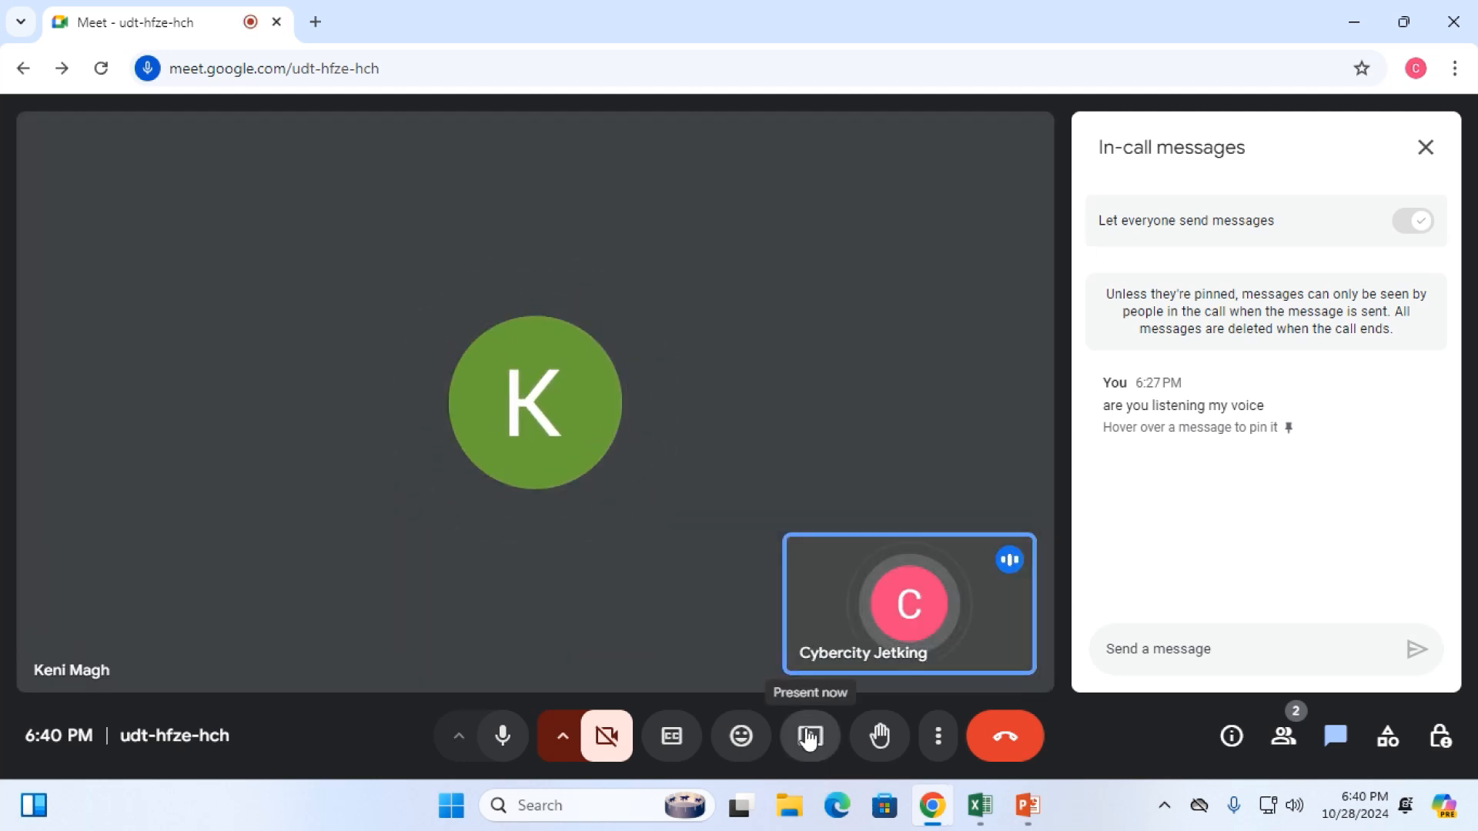
Present the entire screen in the Google Meet call and hide the screen-sharing notice
{"action": "left_click", "coordinate": [806, 737]}
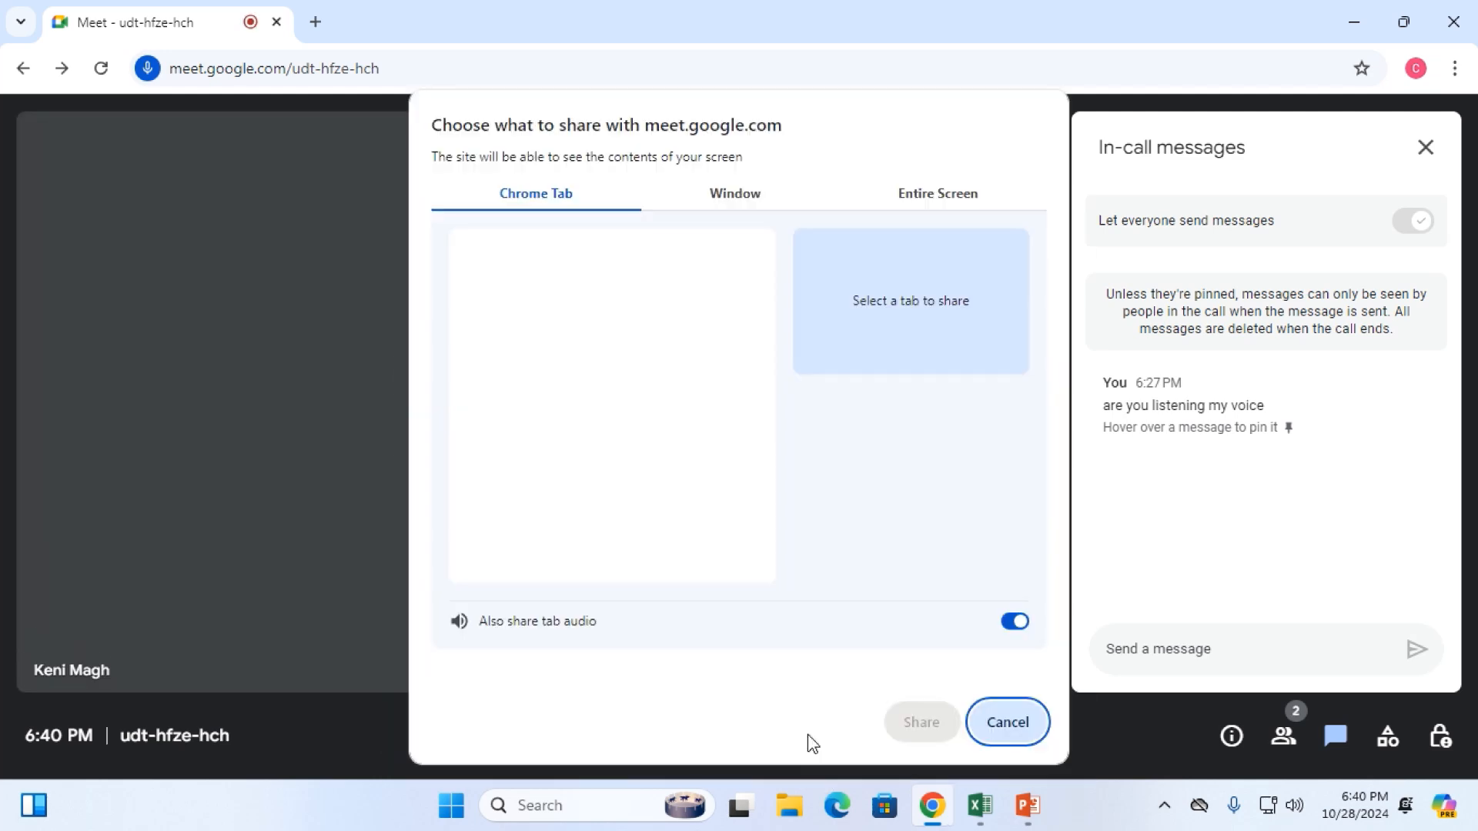
{"action": "left_click", "coordinate": [898, 199]}
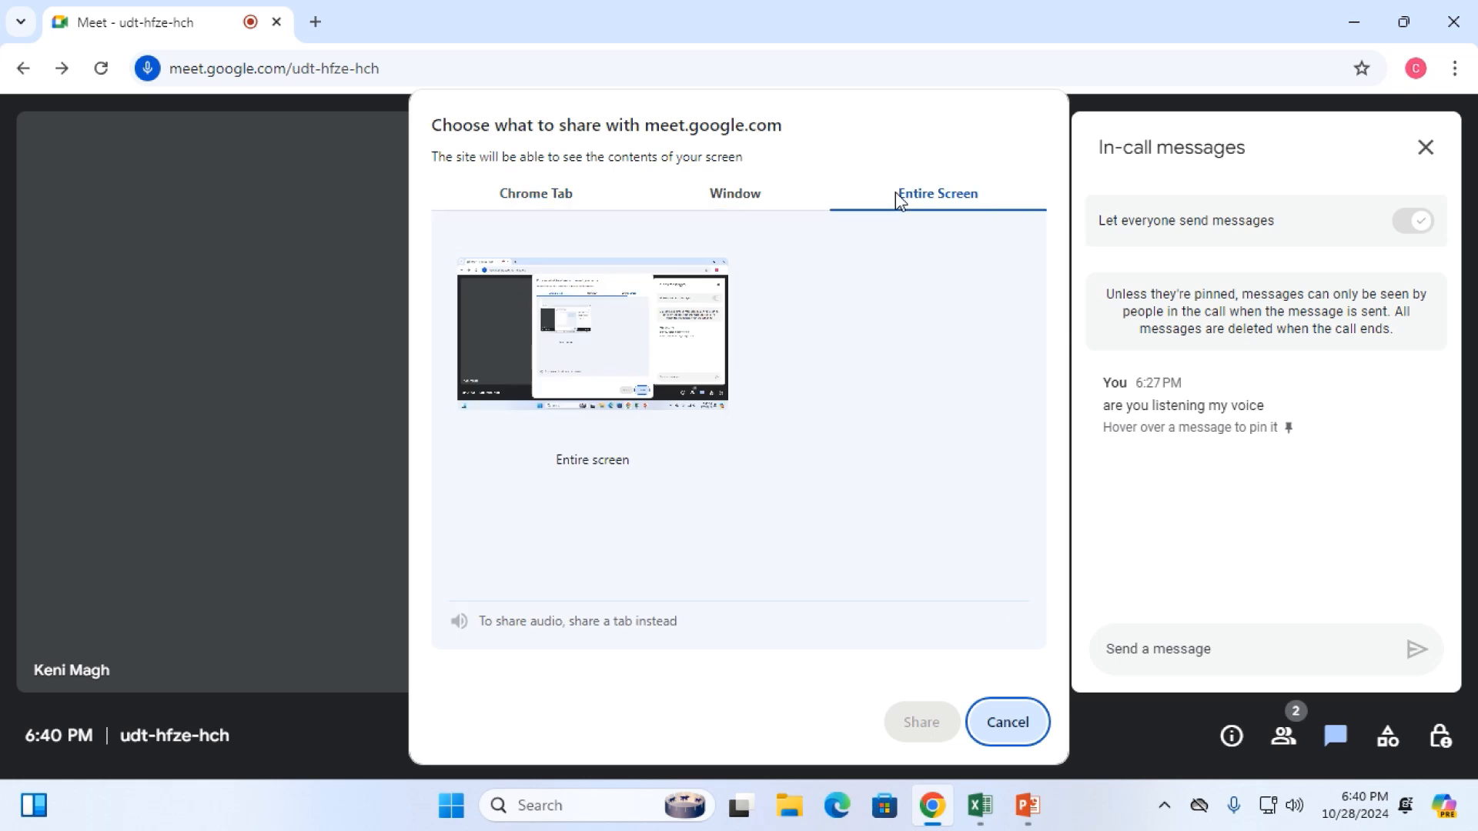
{"action": "left_click", "coordinate": [631, 347]}
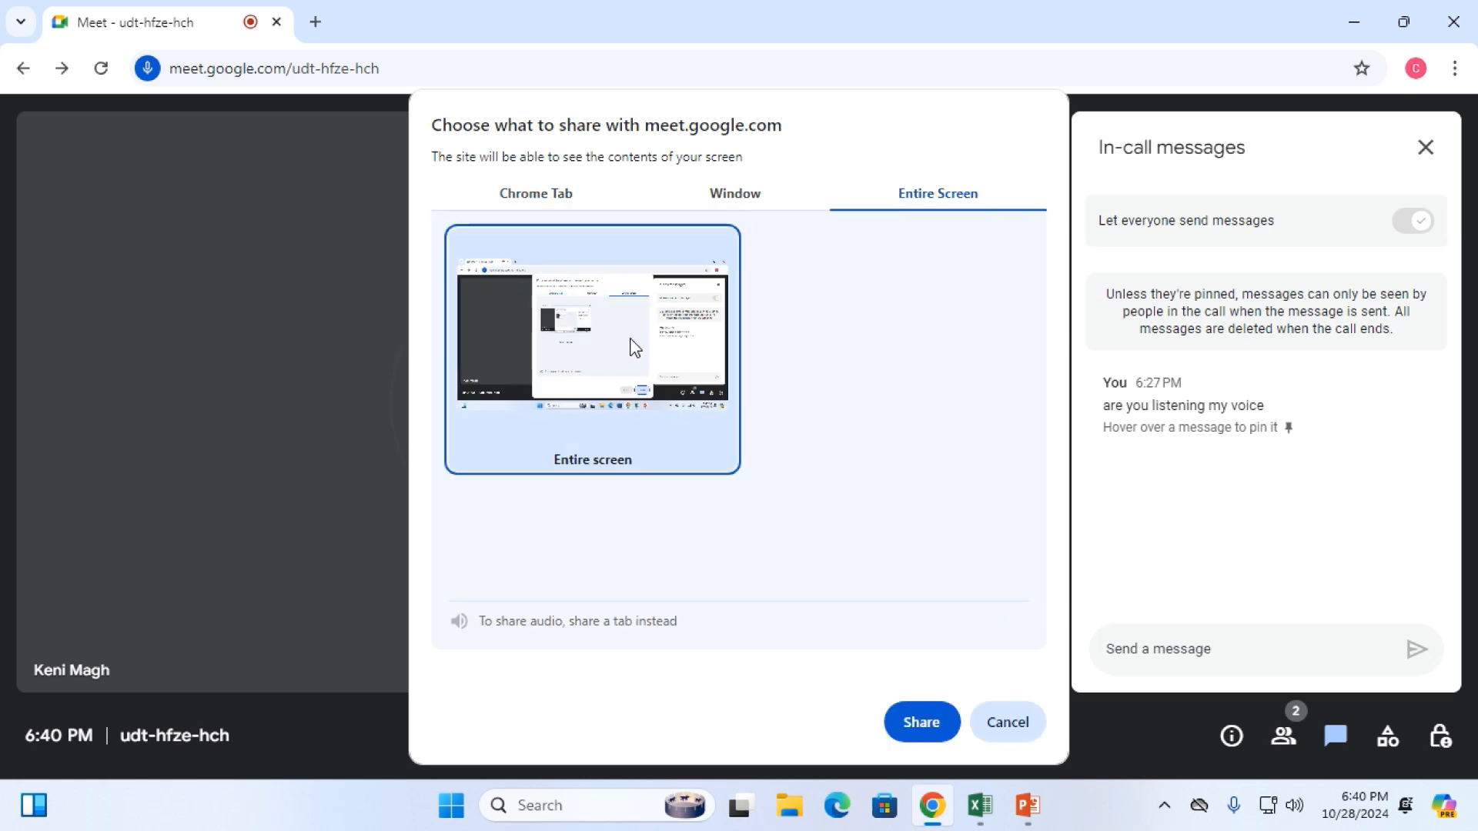
{"action": "left_click", "coordinate": [922, 722]}
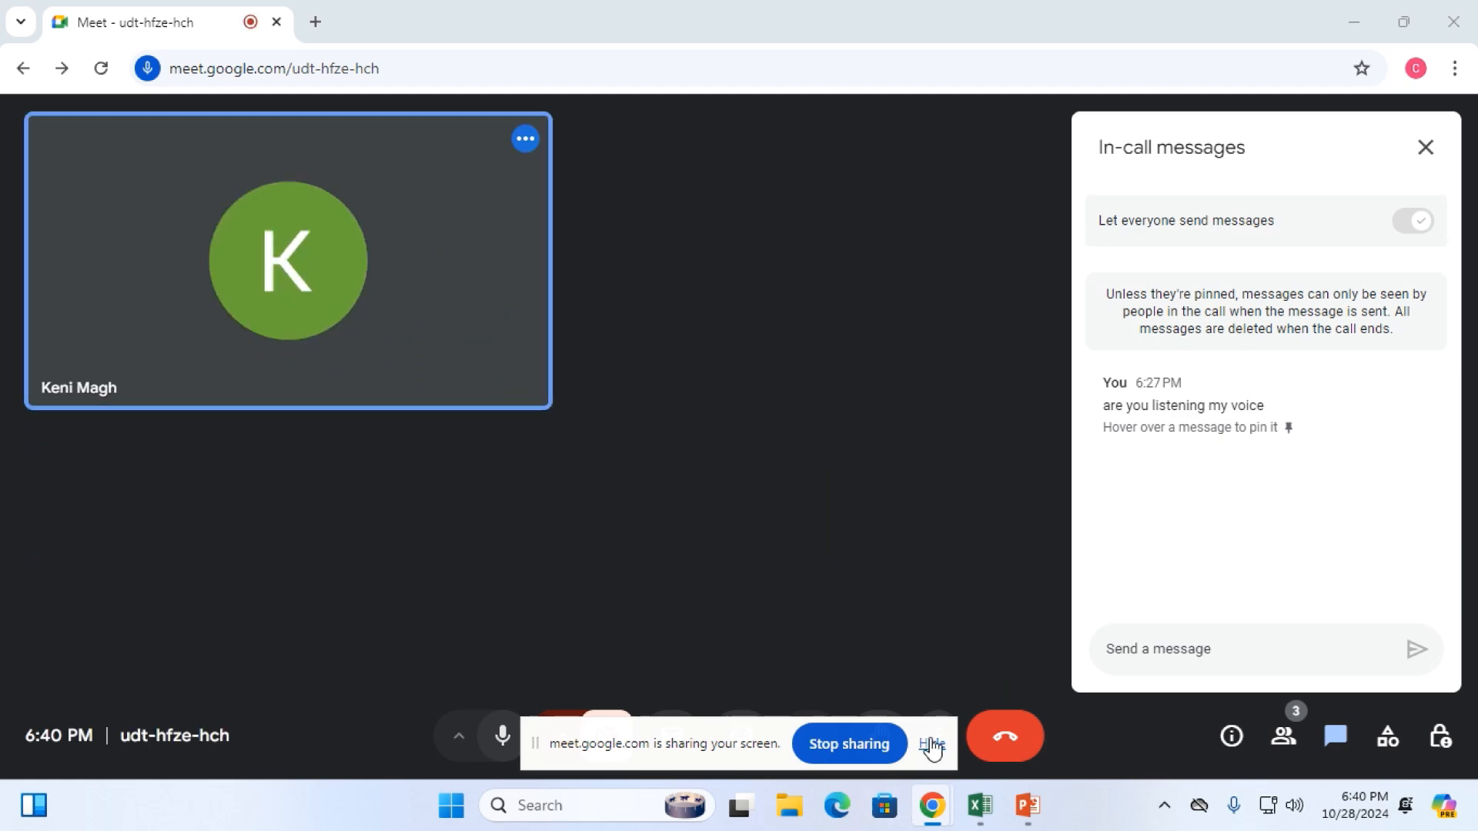
{"action": "left_click", "coordinate": [932, 744]}
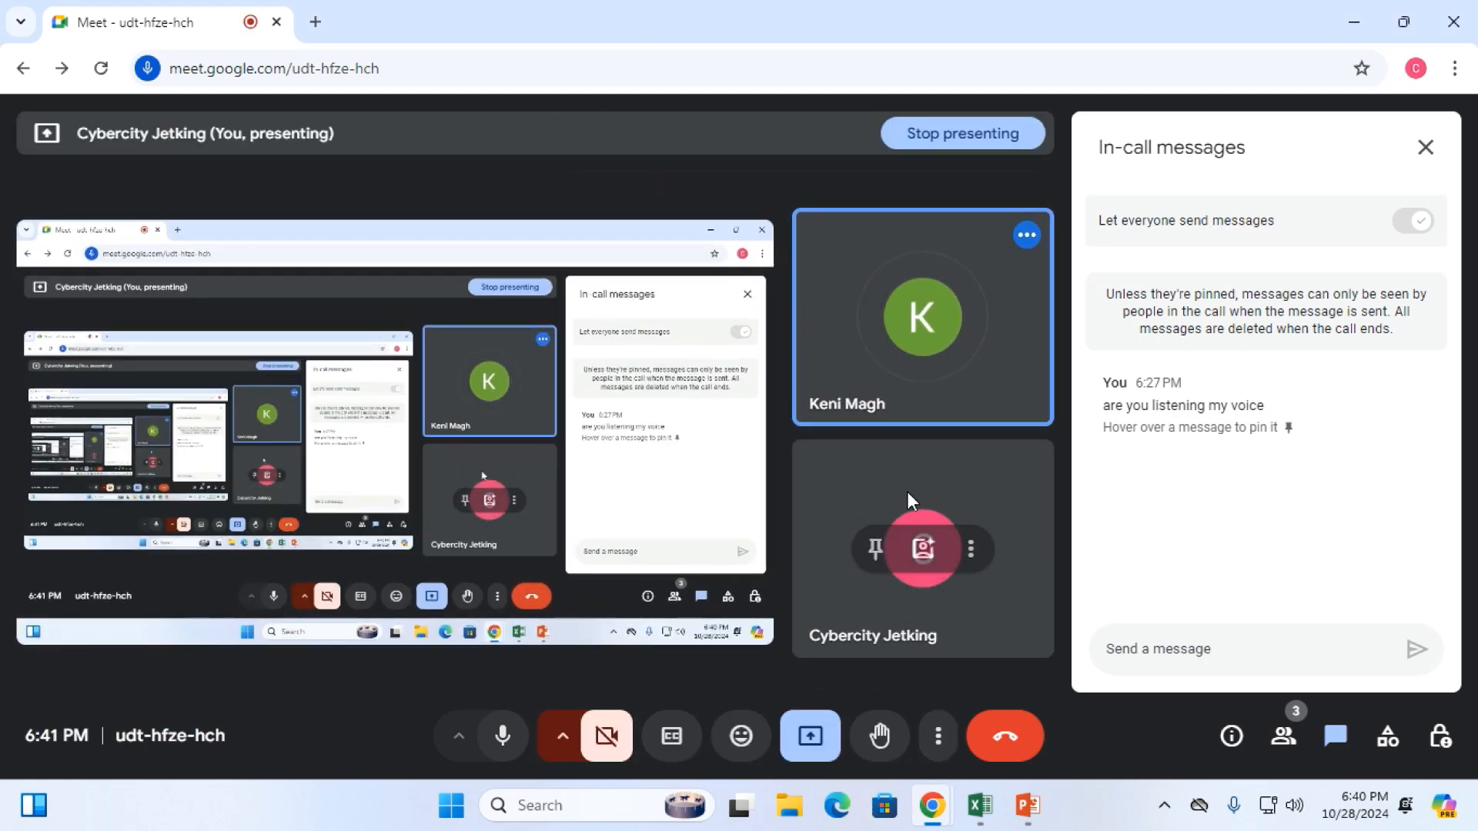
Switch back to the Book1 workbook in Excel and fill the total formula from G2 down to G5
{"action": "mouse_move", "coordinate": [979, 812]}
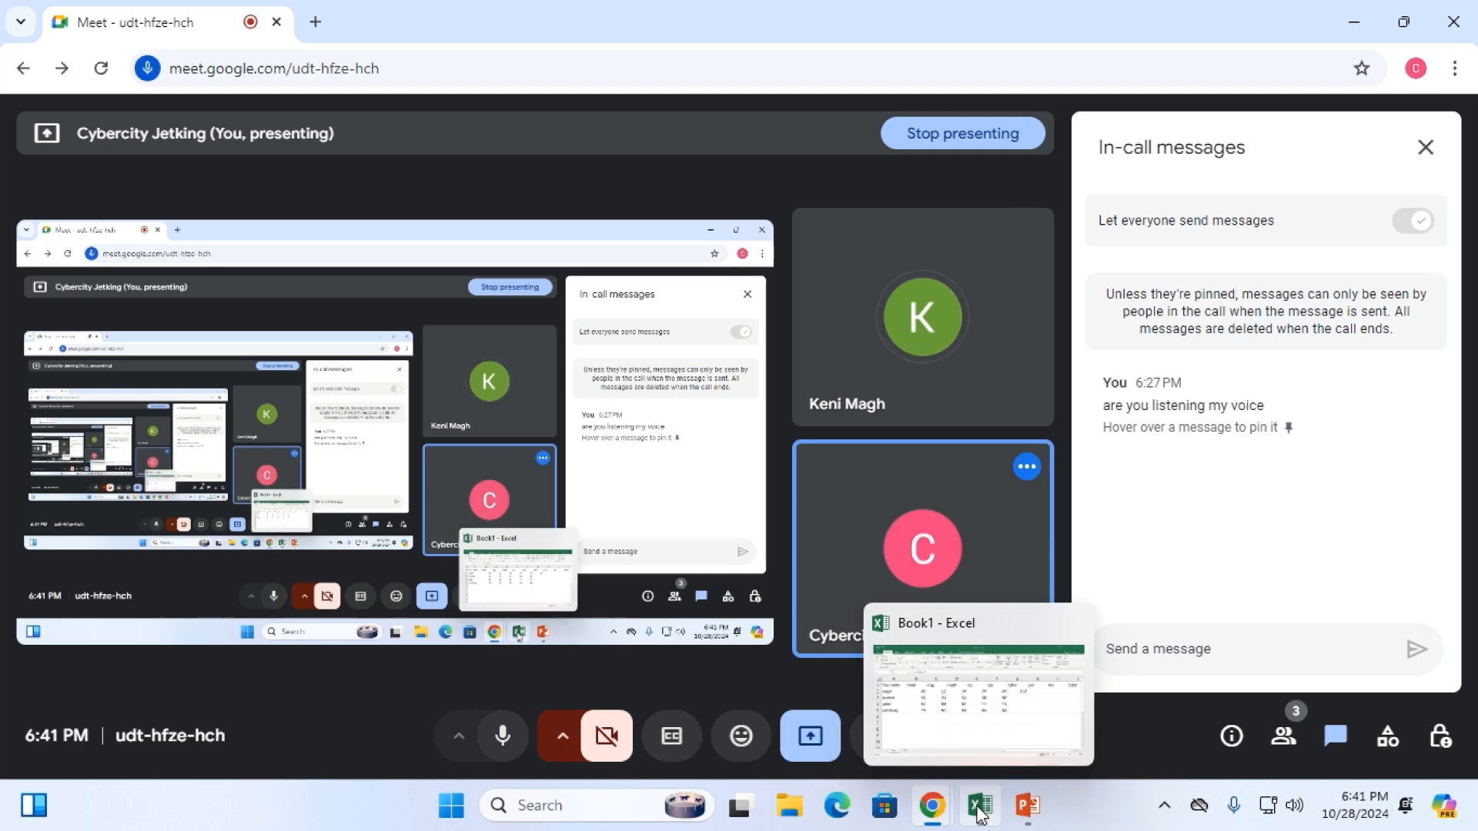
{"action": "left_click", "coordinate": [997, 743]}
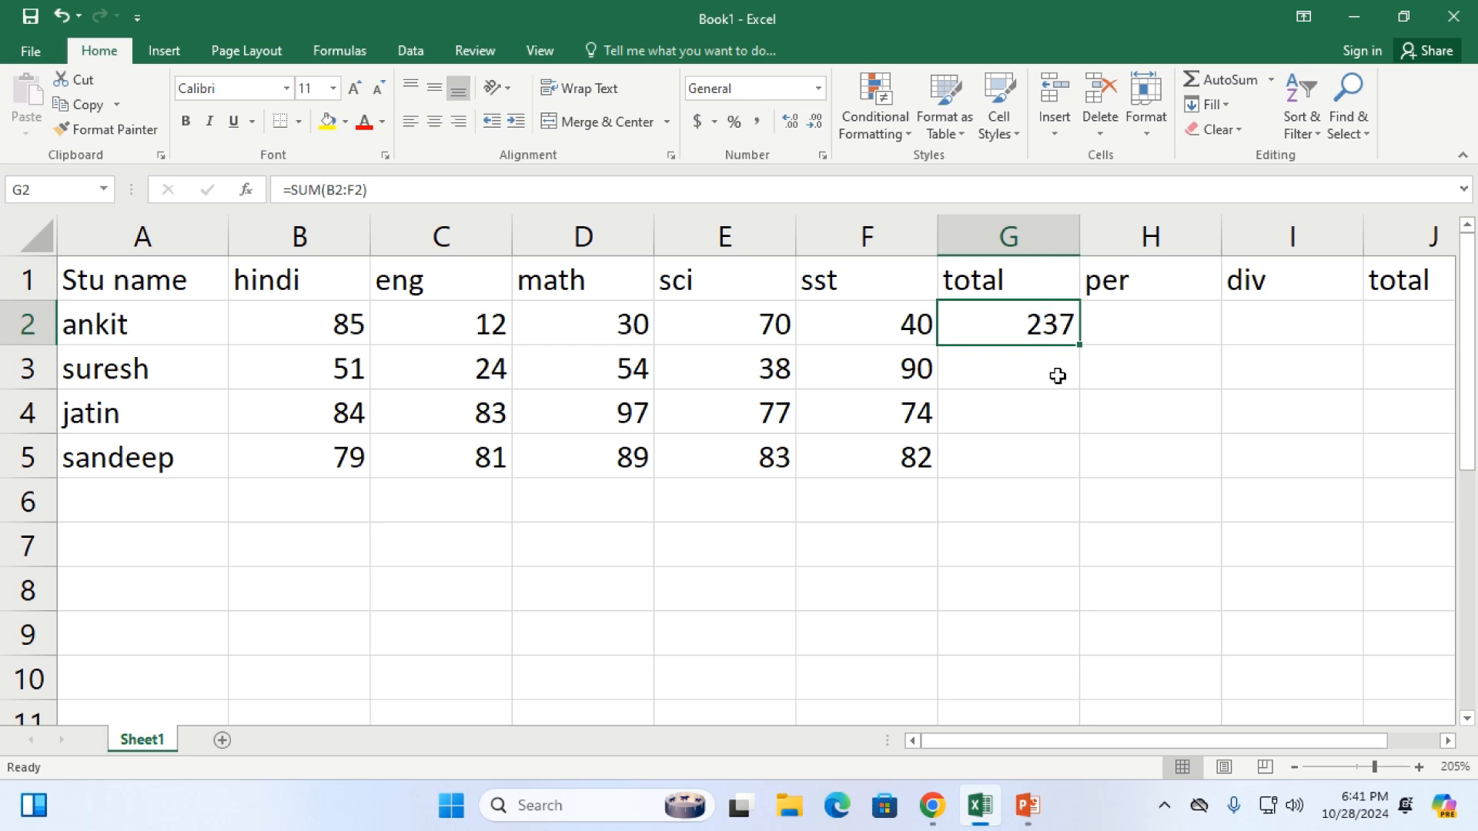
{"action": "left_click_drag", "start_coordinate": [1078, 344], "coordinate": [1078, 461]}
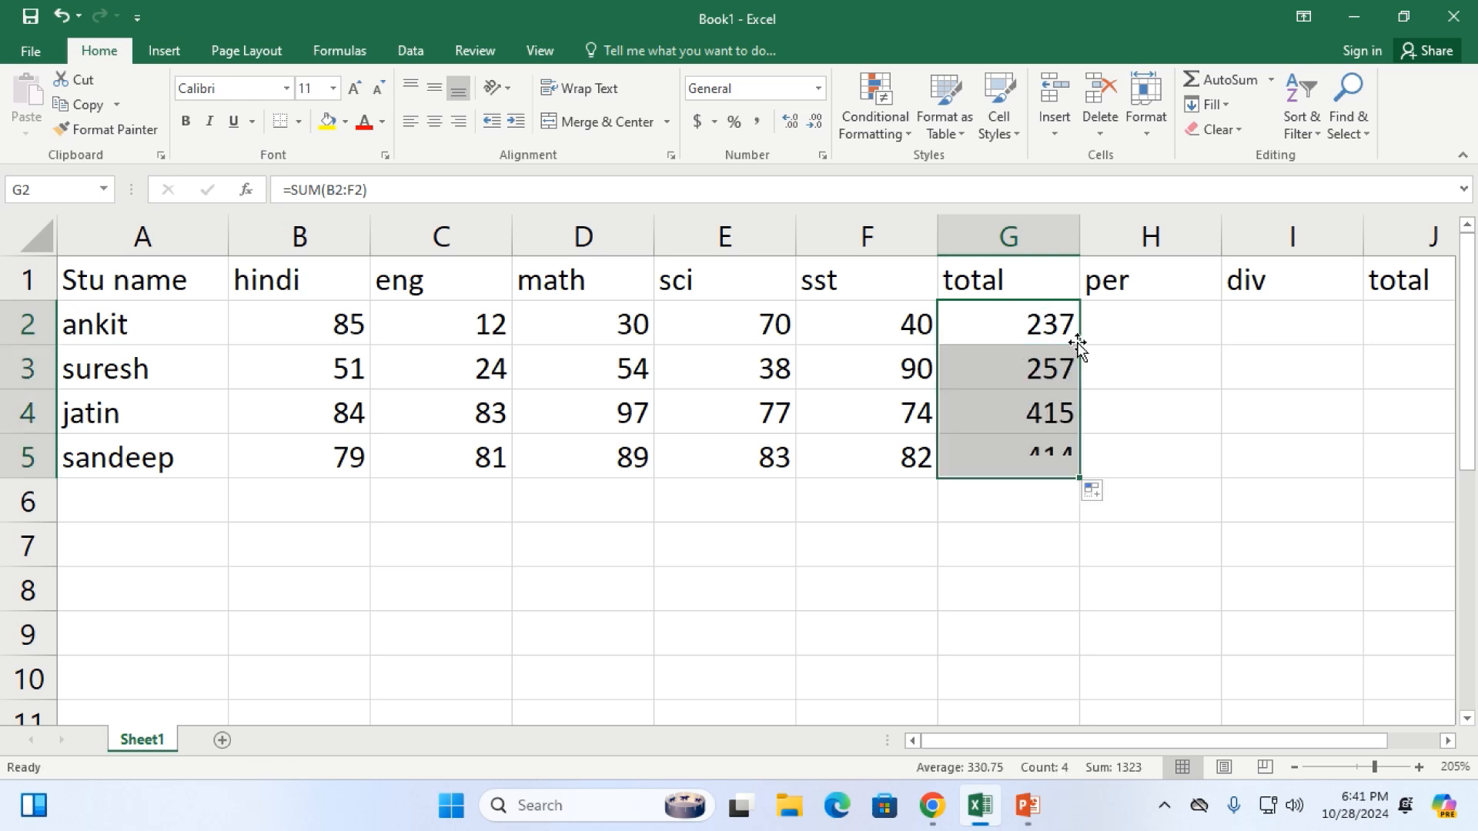
Switch to the Google Meet call to check the shared screen, and return to the Book1 workbook in Excel
{"action": "mouse_move", "coordinate": [1006, 827]}
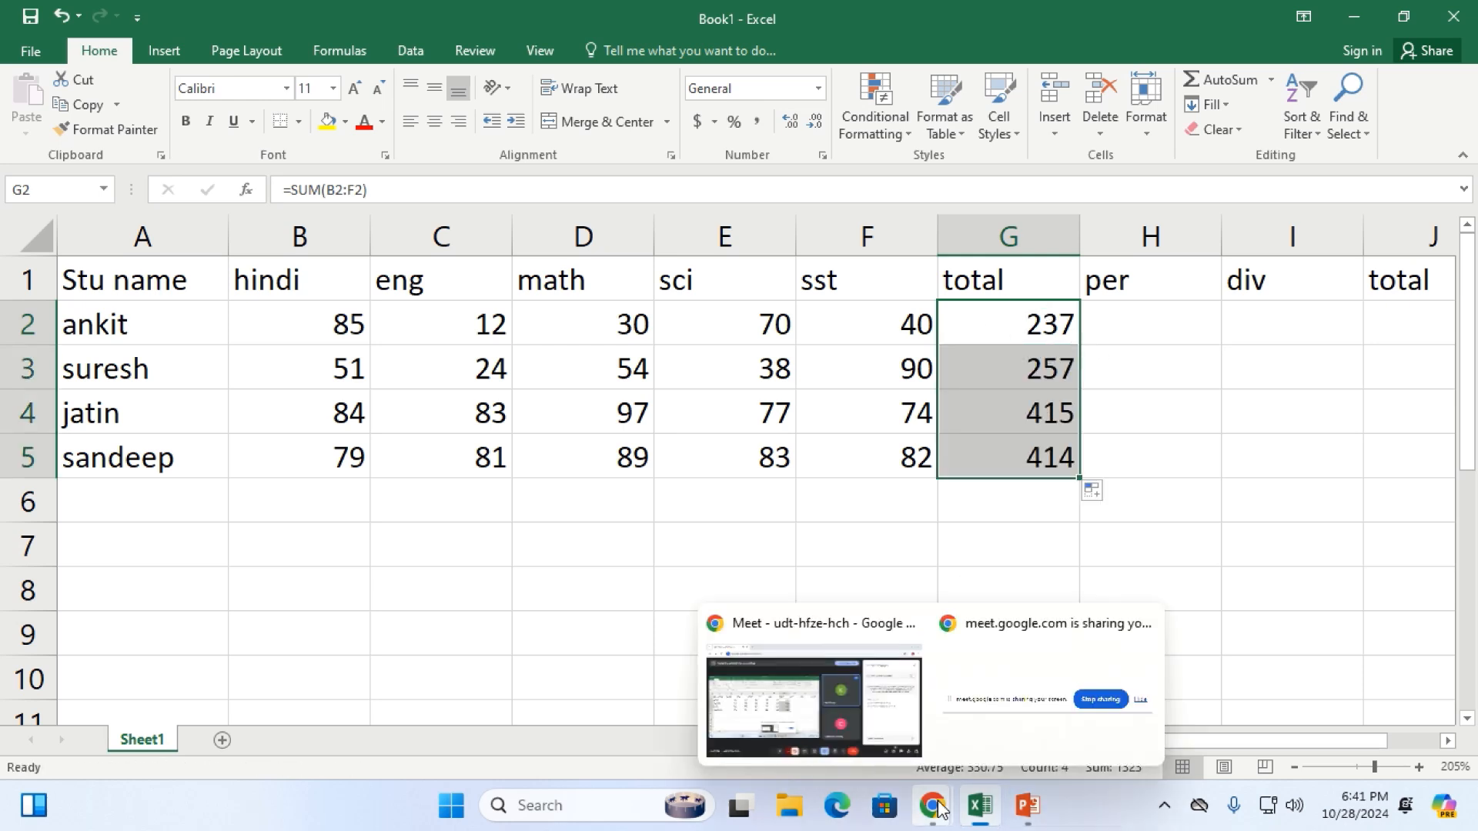
{"action": "left_click", "coordinate": [934, 817]}
{"action": "left_click", "coordinate": [933, 818]}
{"action": "left_click", "coordinate": [876, 756]}
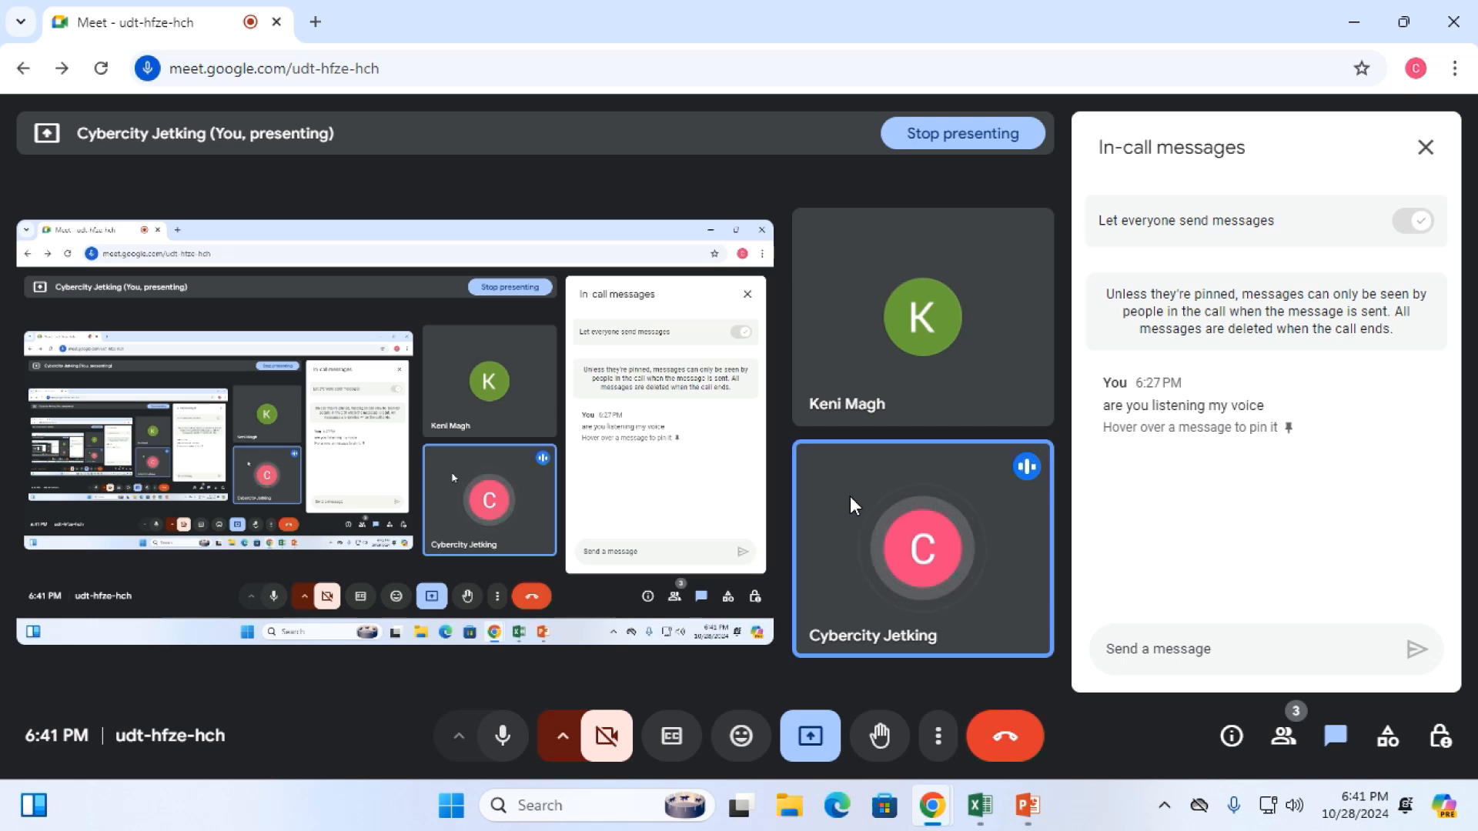
{"action": "mouse_move", "coordinate": [889, 522]}
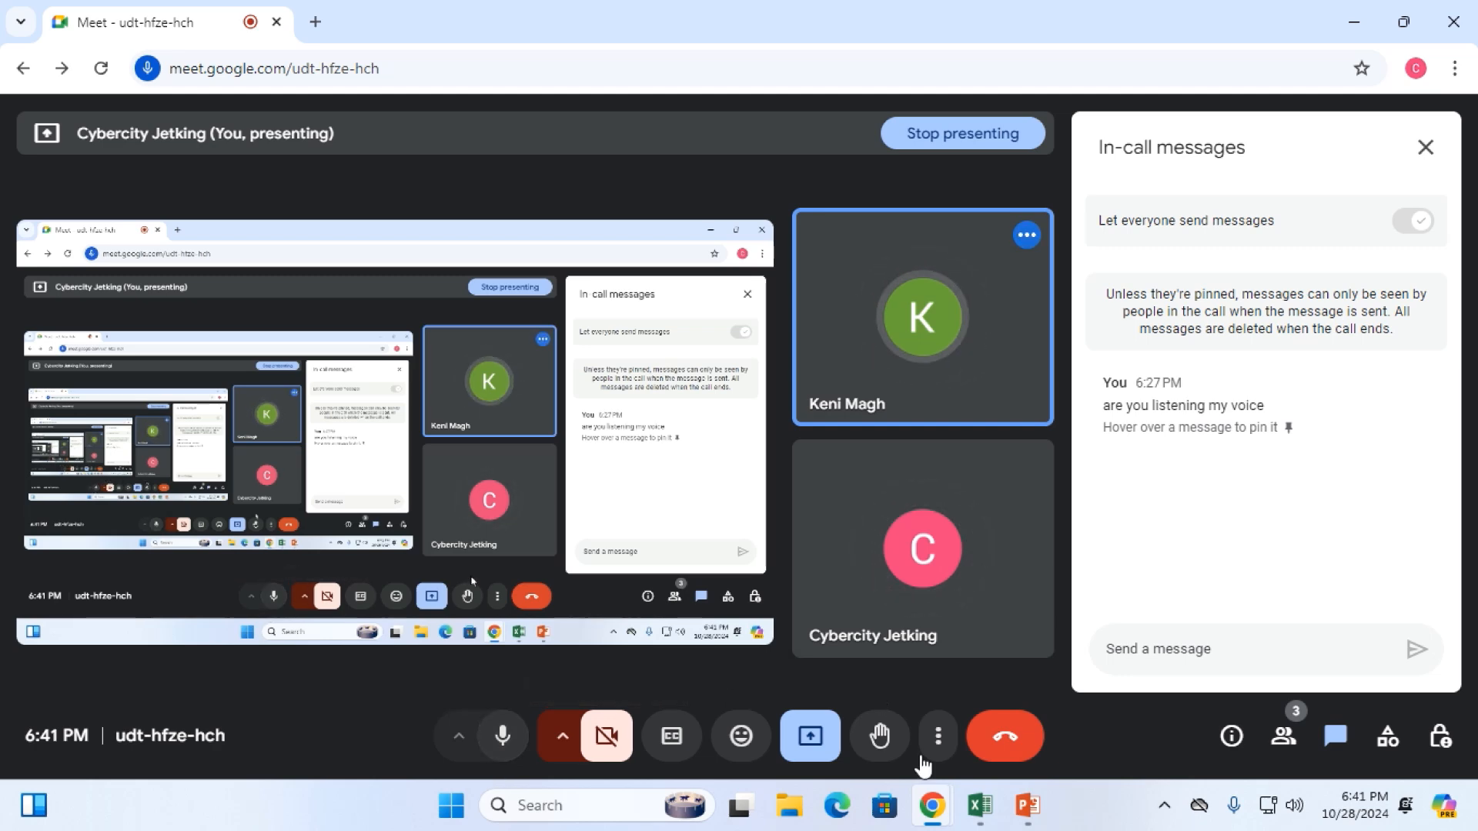
{"action": "mouse_move", "coordinate": [979, 805]}
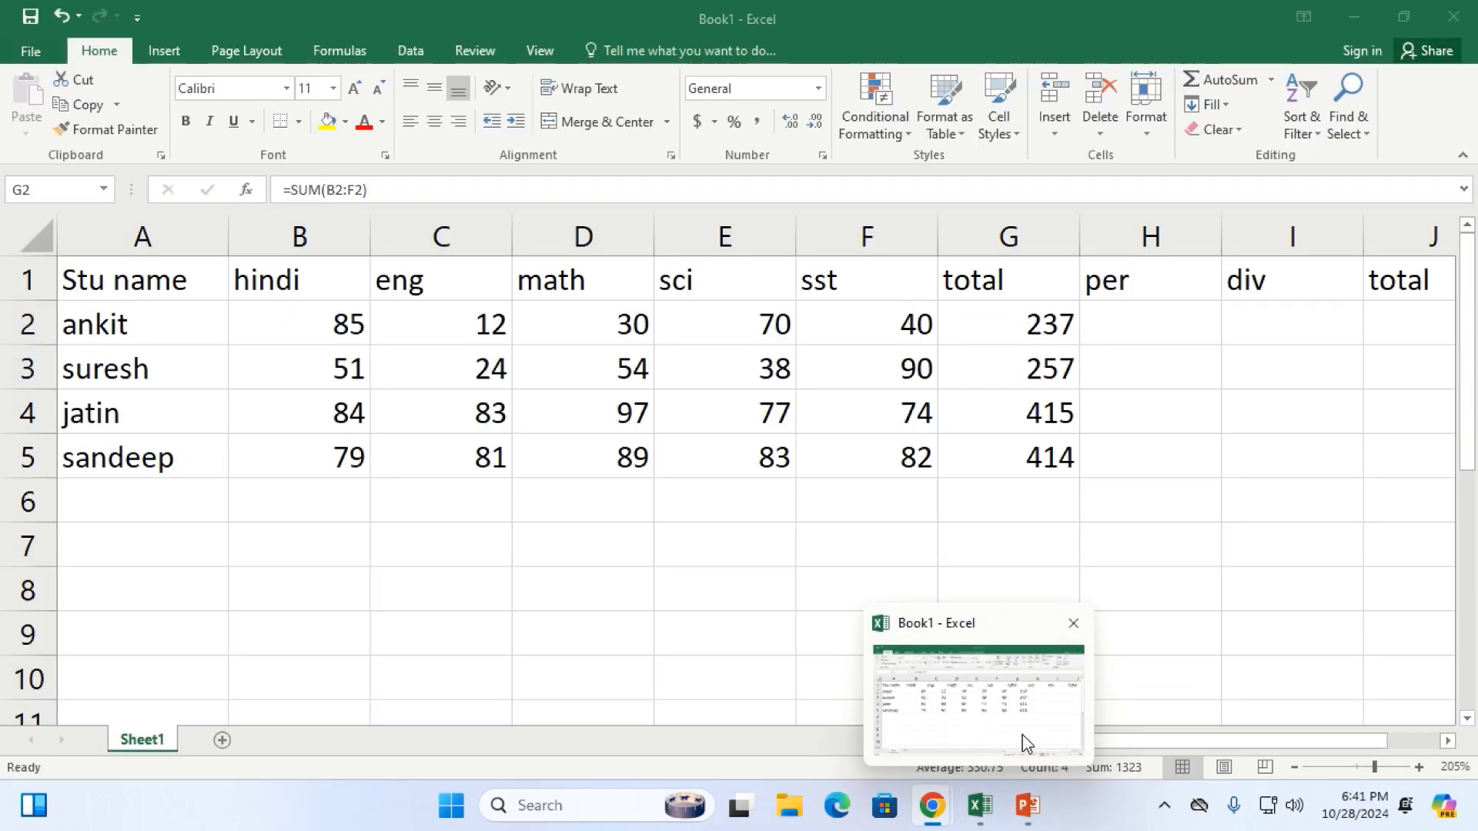
{"action": "left_click", "coordinate": [1027, 743]}
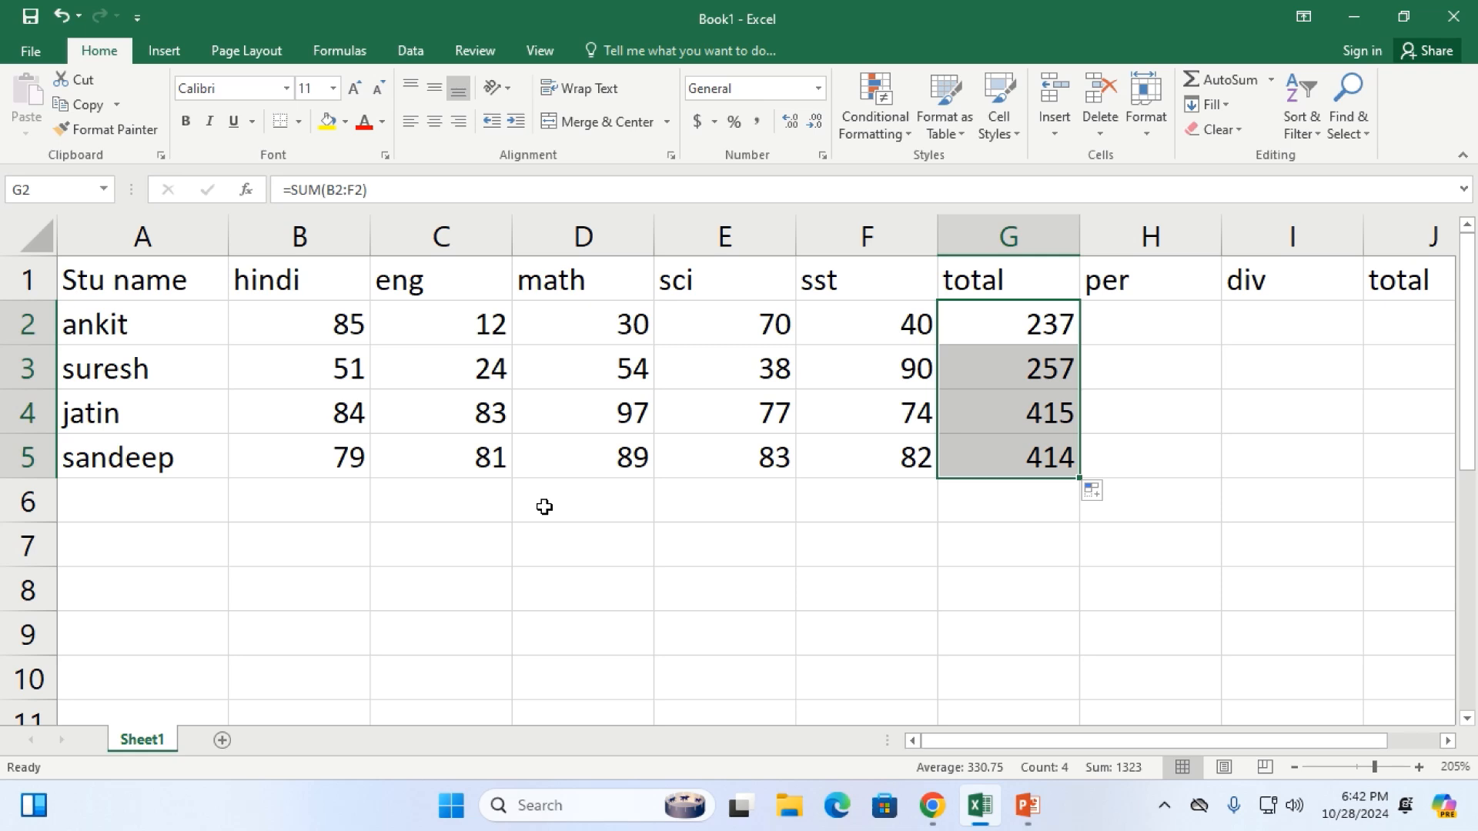
Copy the marks and totals in B2:G5 and paste them back over the same range as Values using Paste Special
{"action": "right_click", "coordinate": [318, 329]}
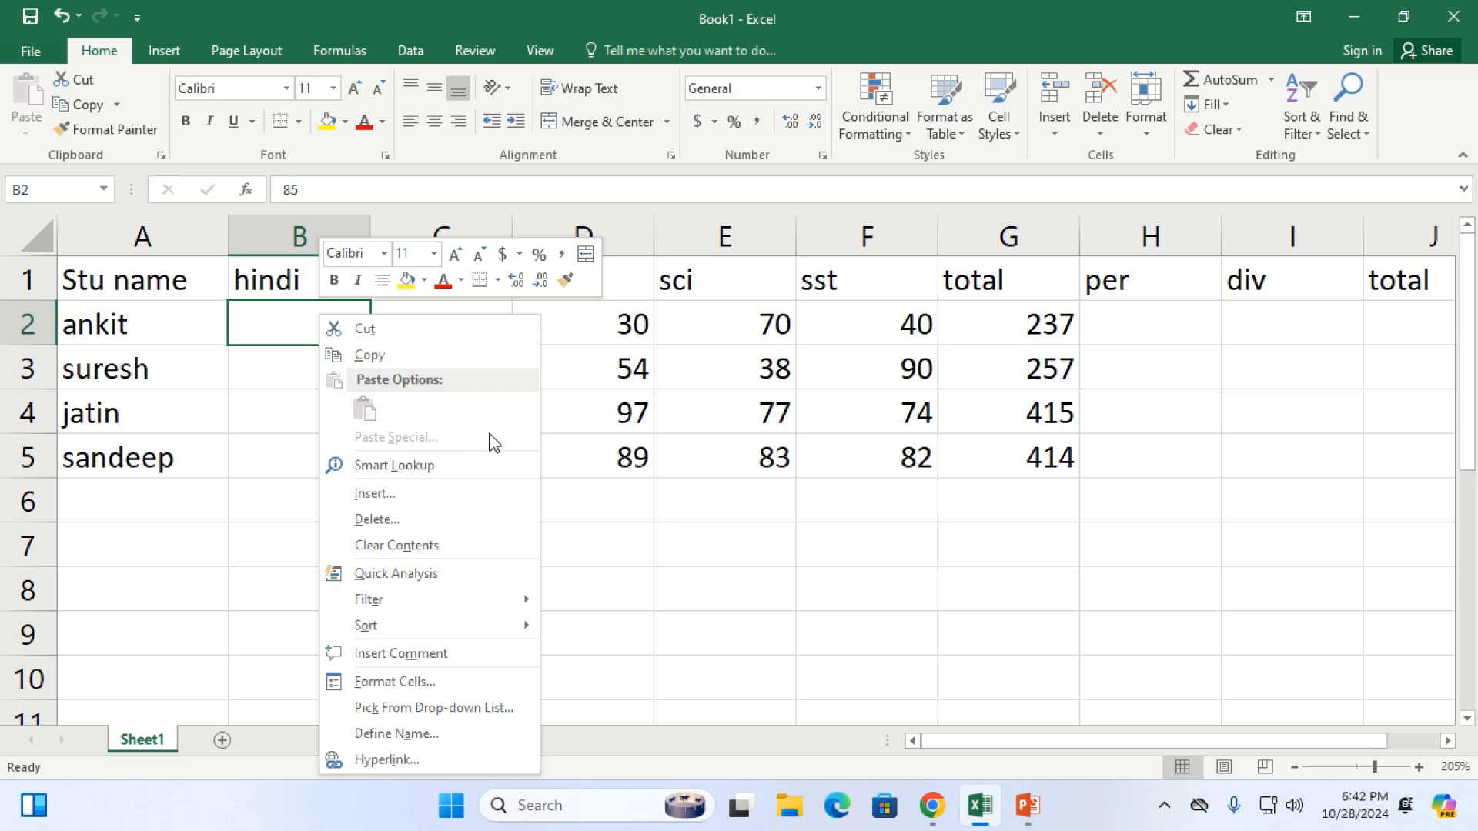
{"action": "key", "text": "Escape"}
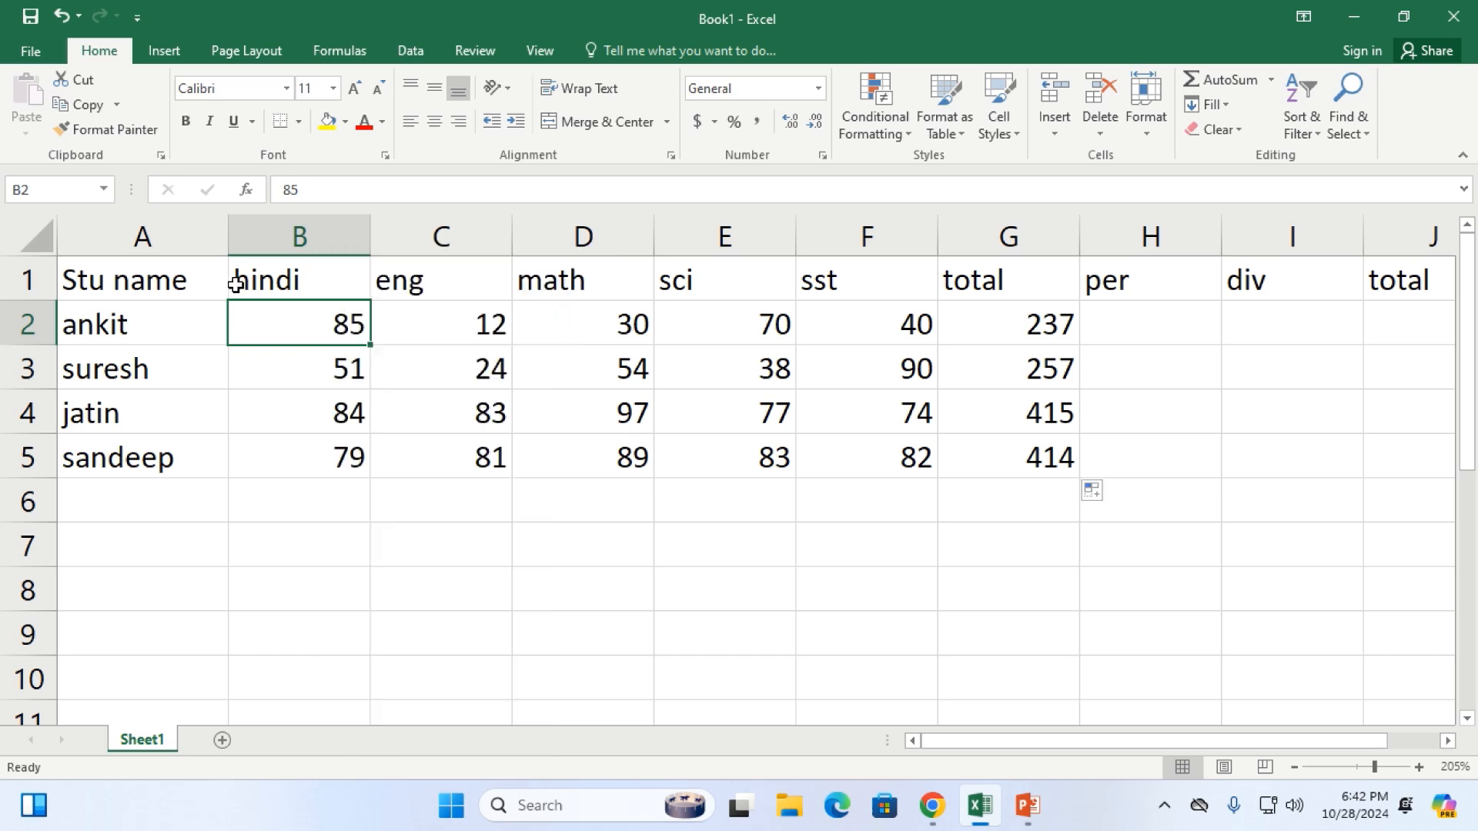
{"action": "left_click_drag", "start_coordinate": [299, 325], "coordinate": [1026, 454]}
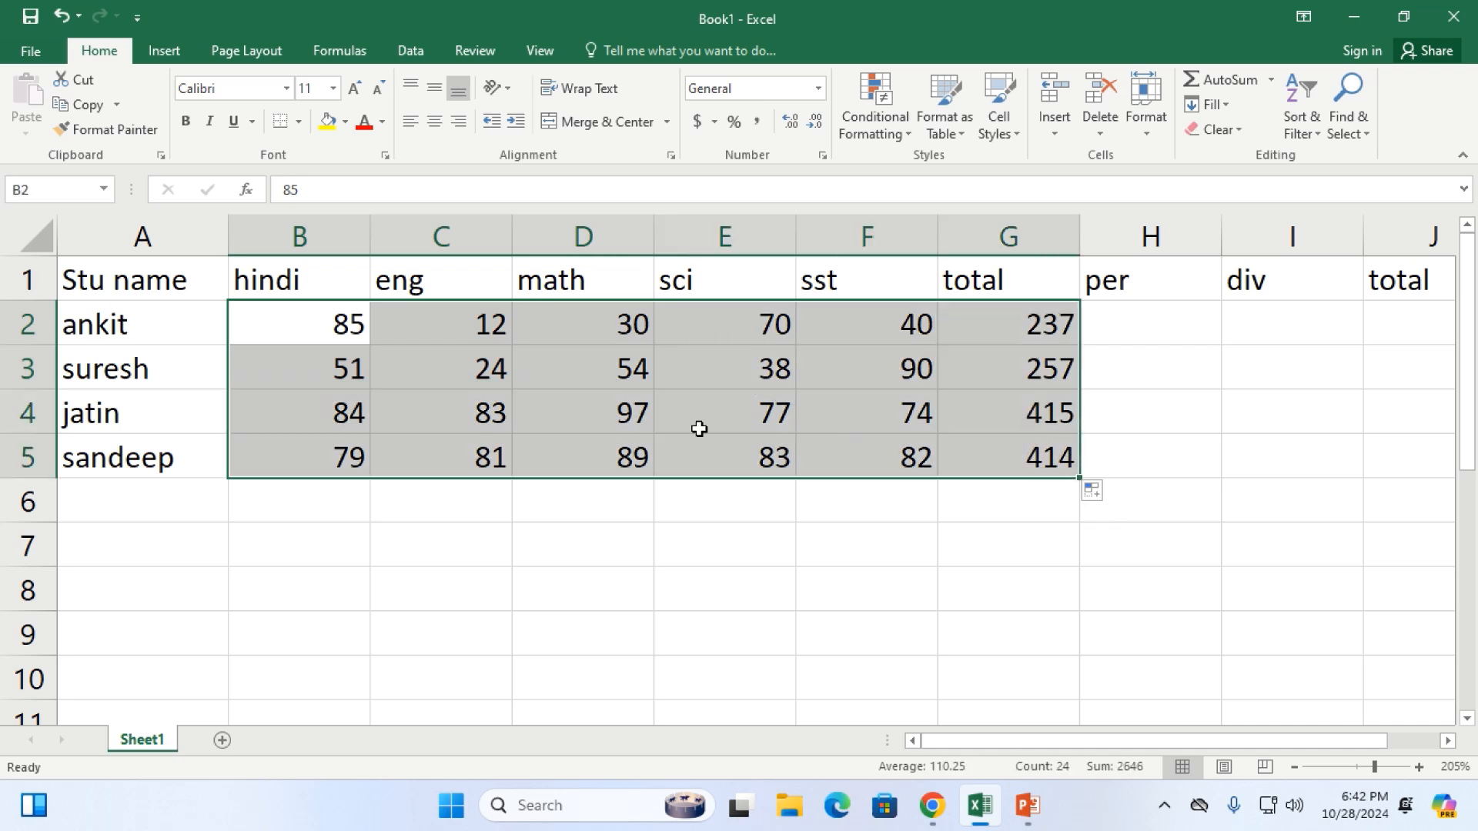
{"action": "key", "text": "ctrl+c"}
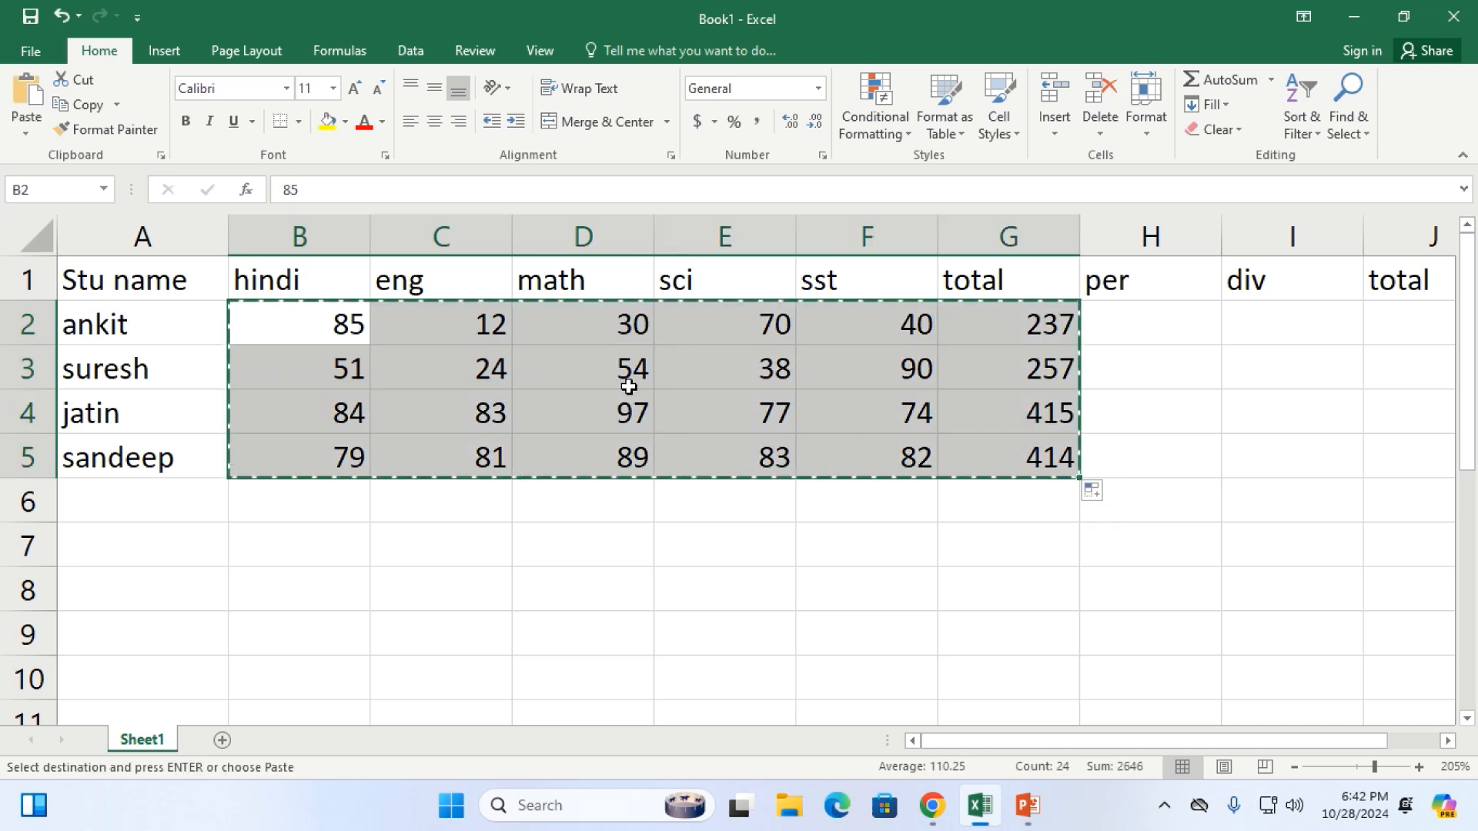
{"action": "right_click", "coordinate": [316, 323]}
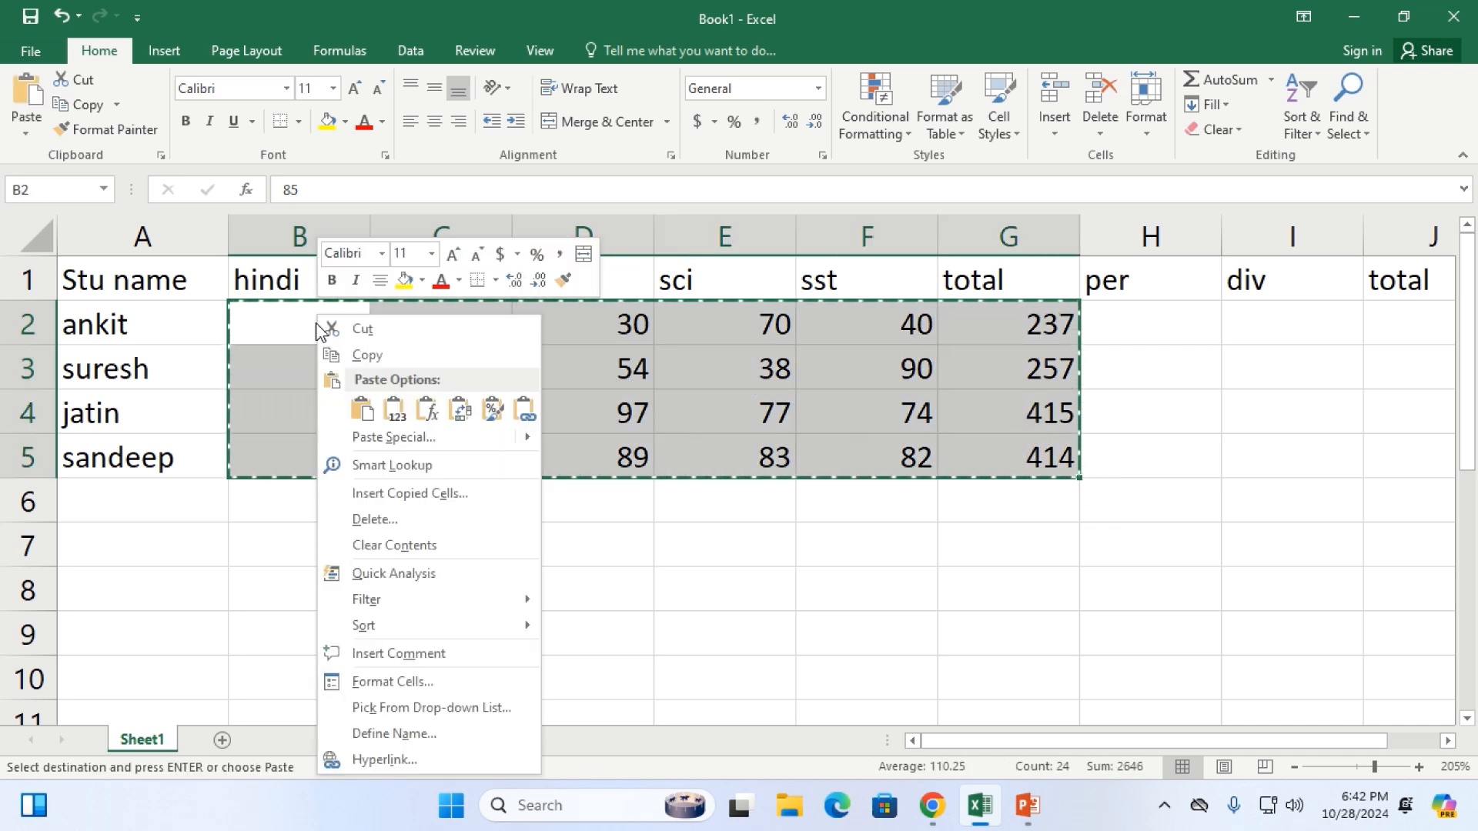
{"action": "left_click", "coordinate": [429, 419]}
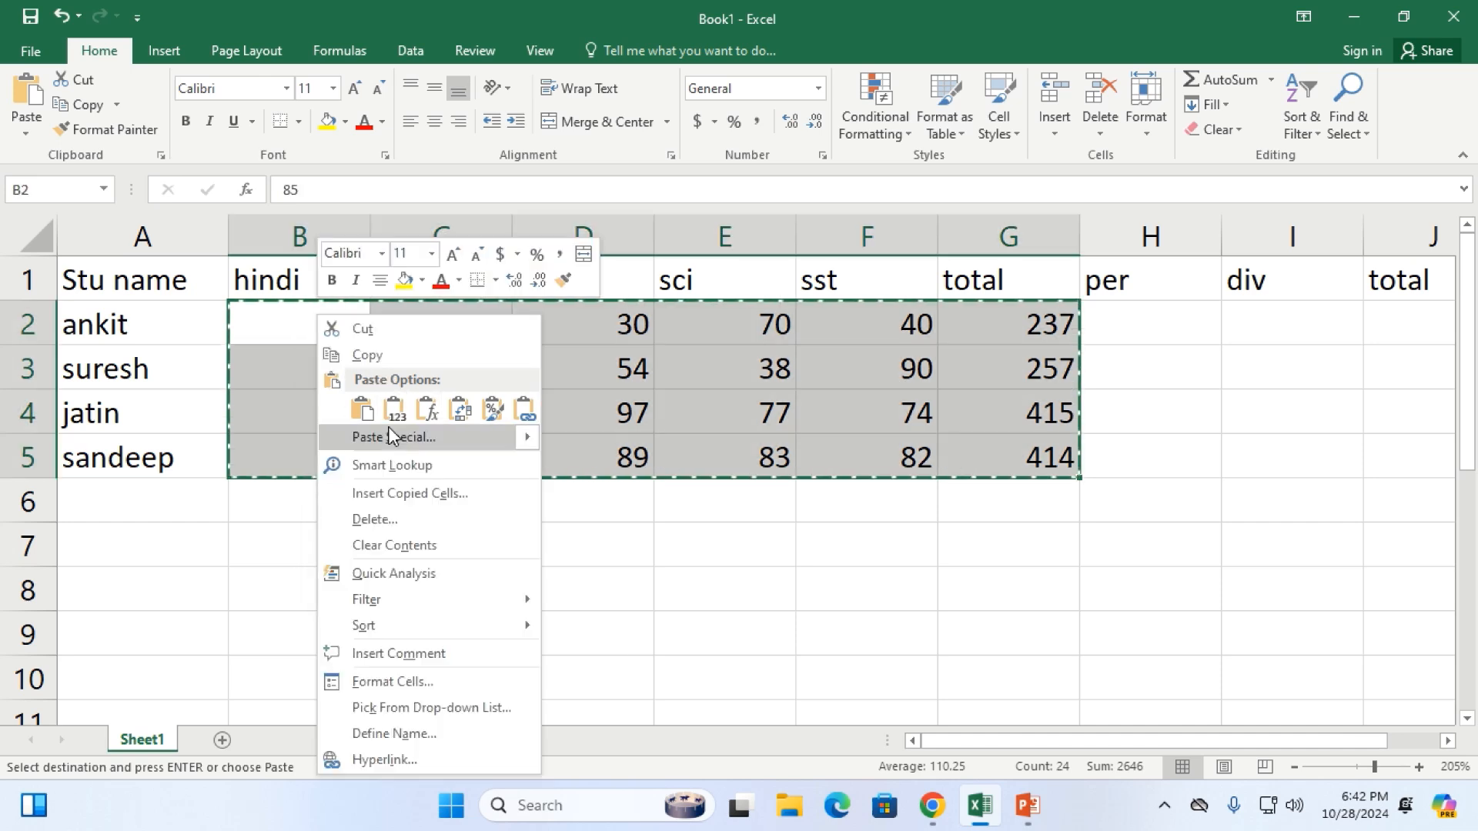
{"action": "mouse_move", "coordinate": [389, 431]}
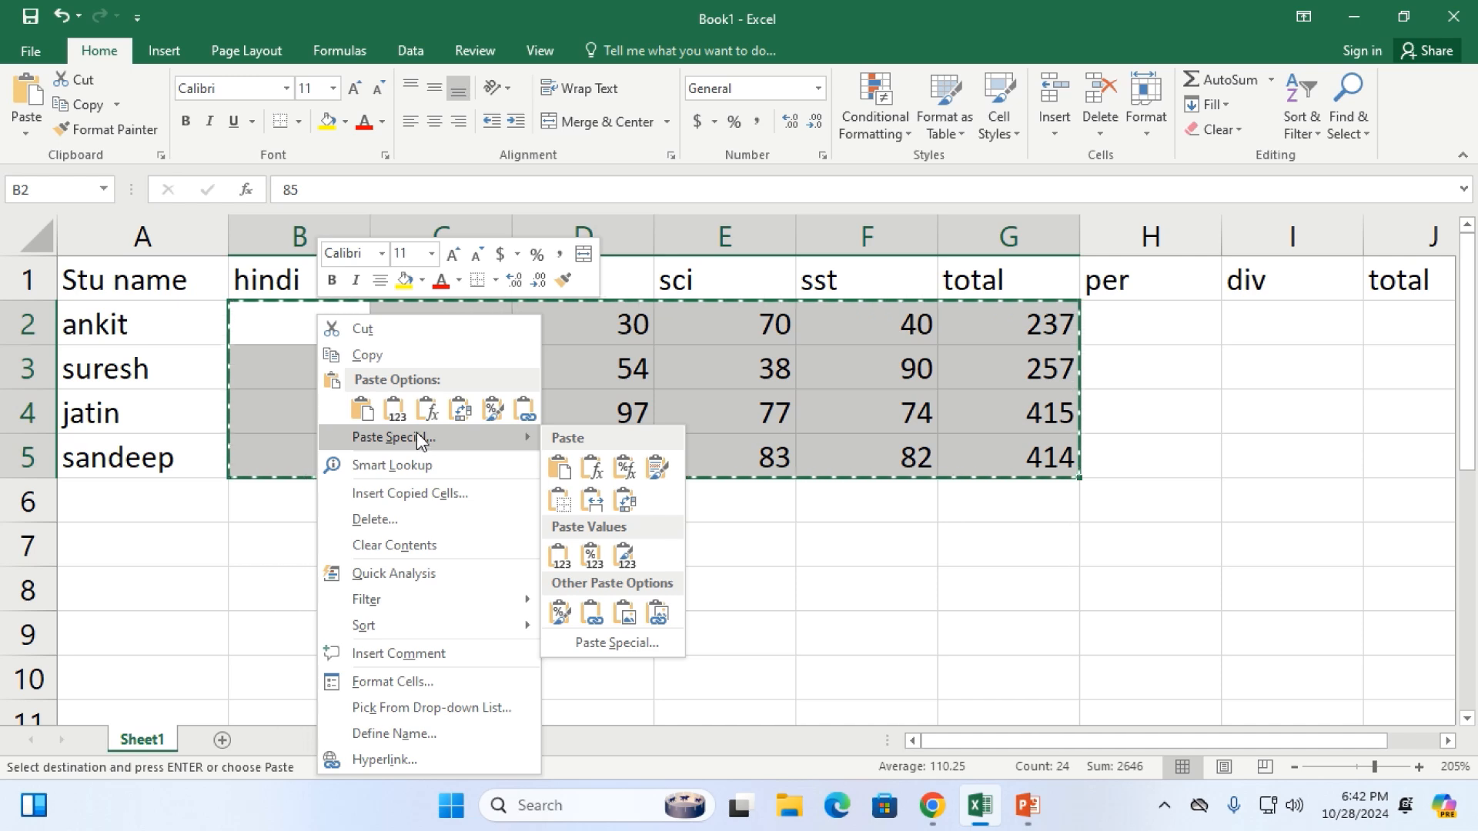
{"action": "left_click", "coordinate": [653, 640]}
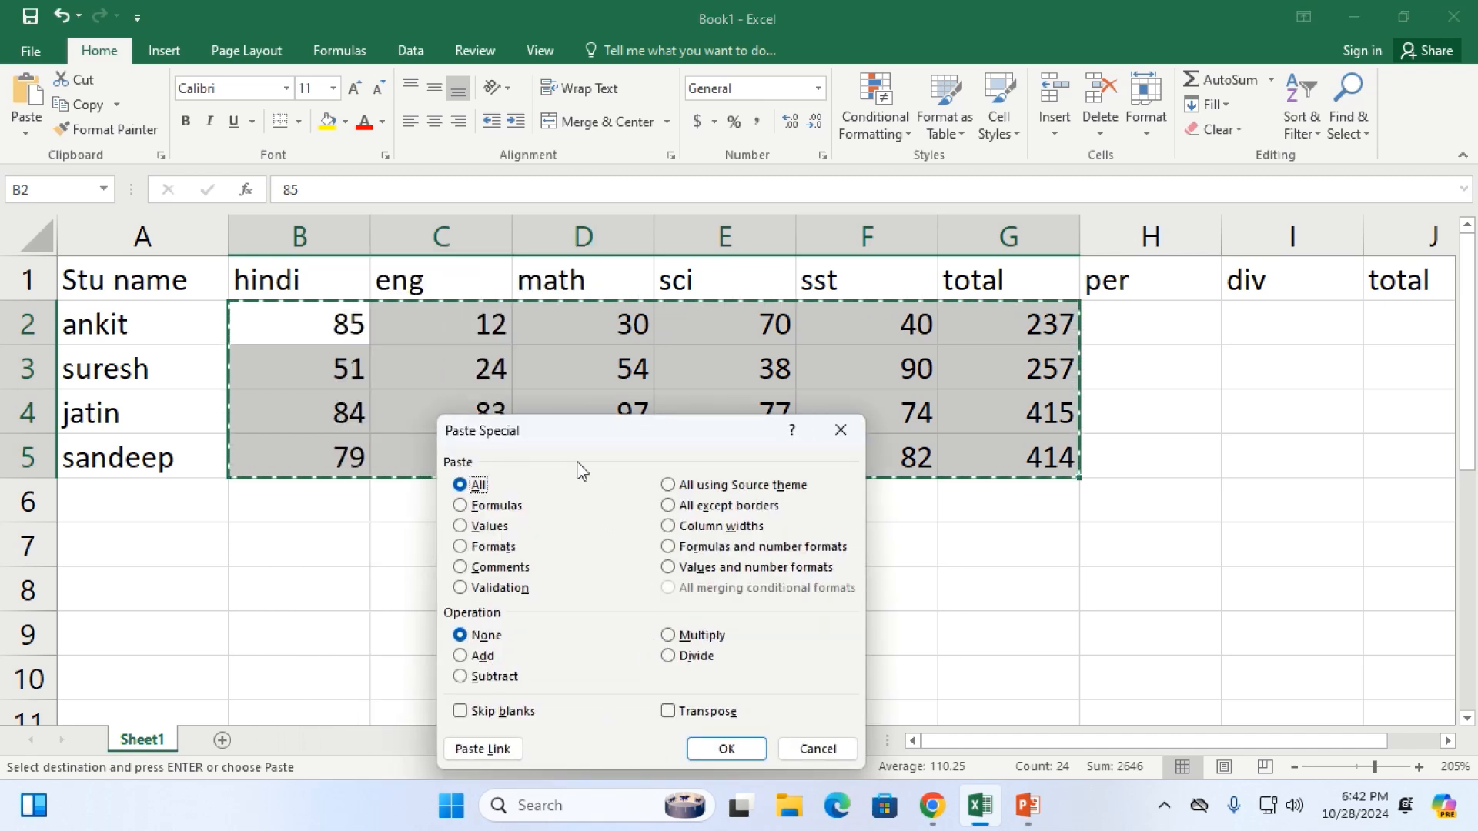
{"action": "left_click", "coordinate": [460, 526]}
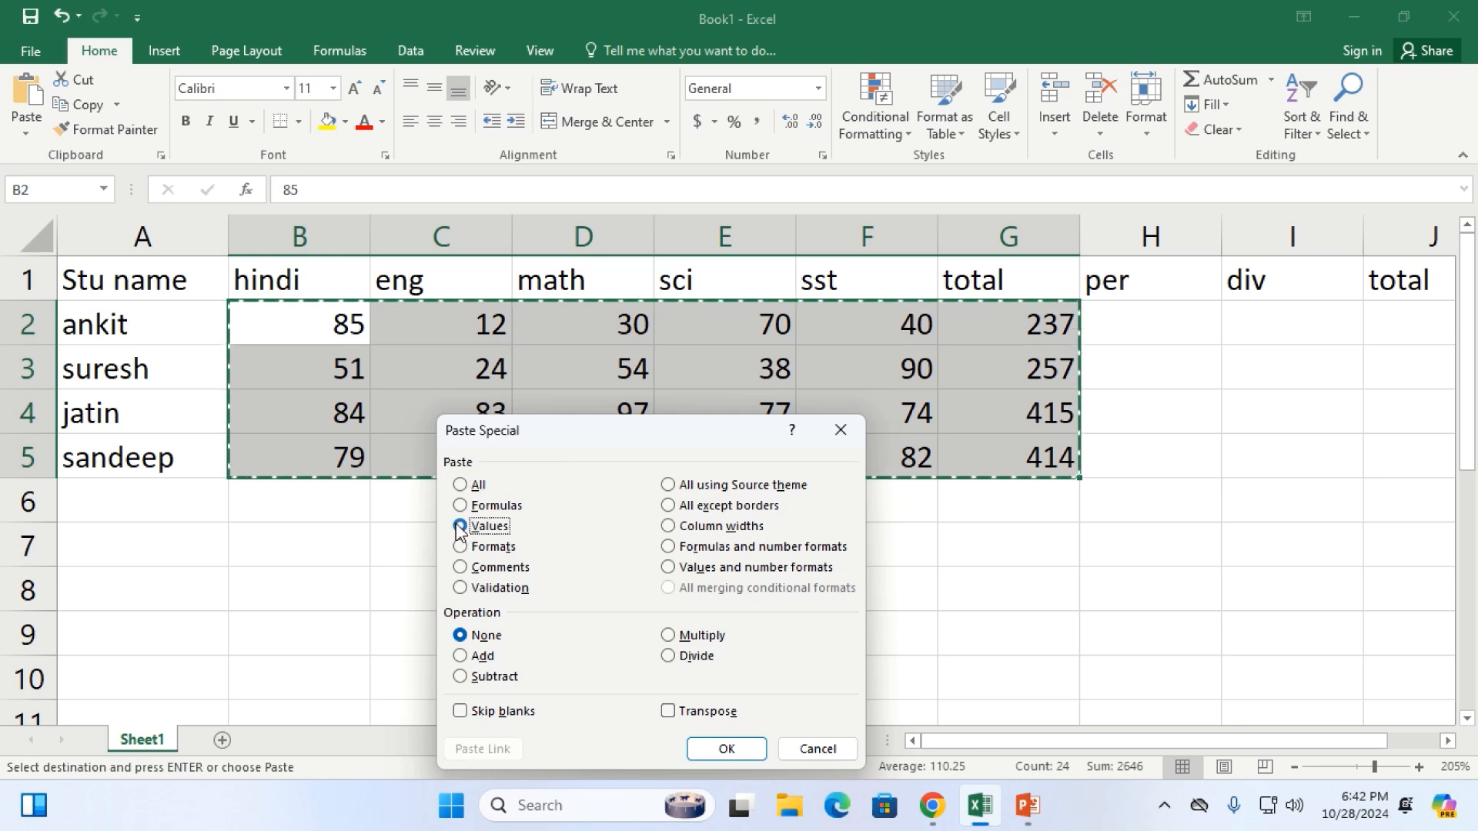
{"action": "left_click", "coordinate": [726, 749]}
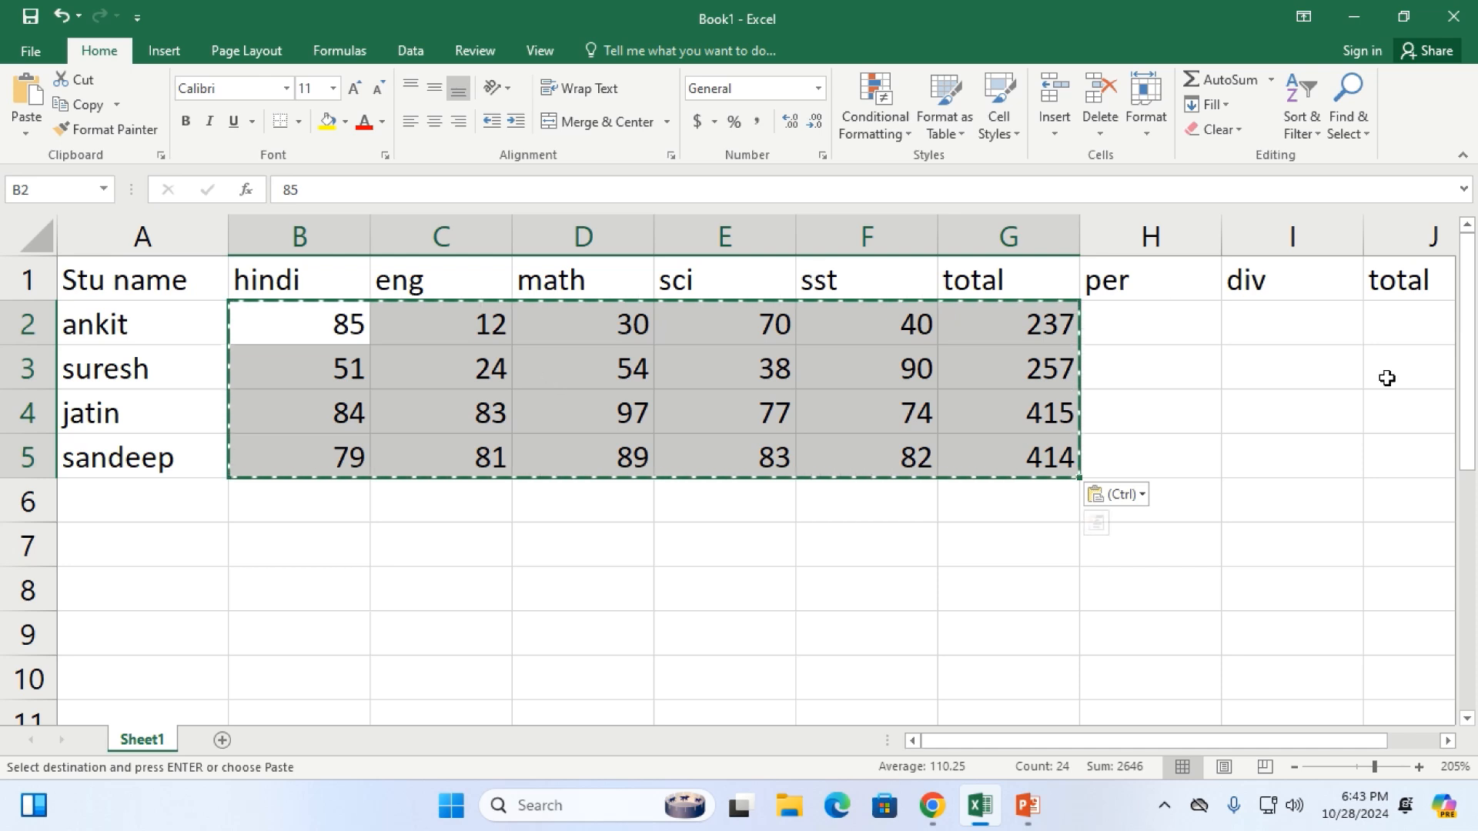
{"action": "left_click", "coordinate": [1126, 314]}
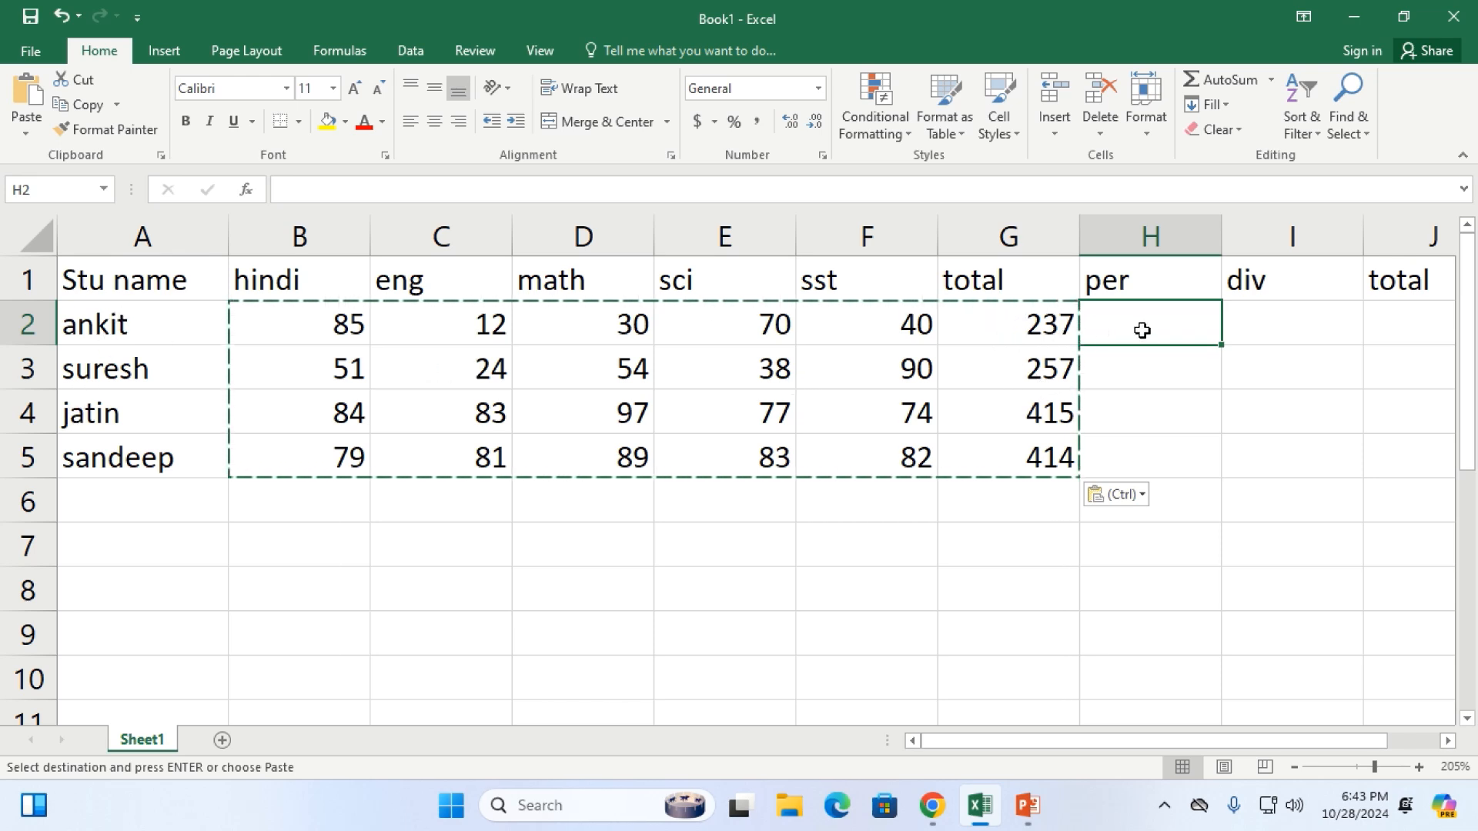
{"action": "type", "text": "="}
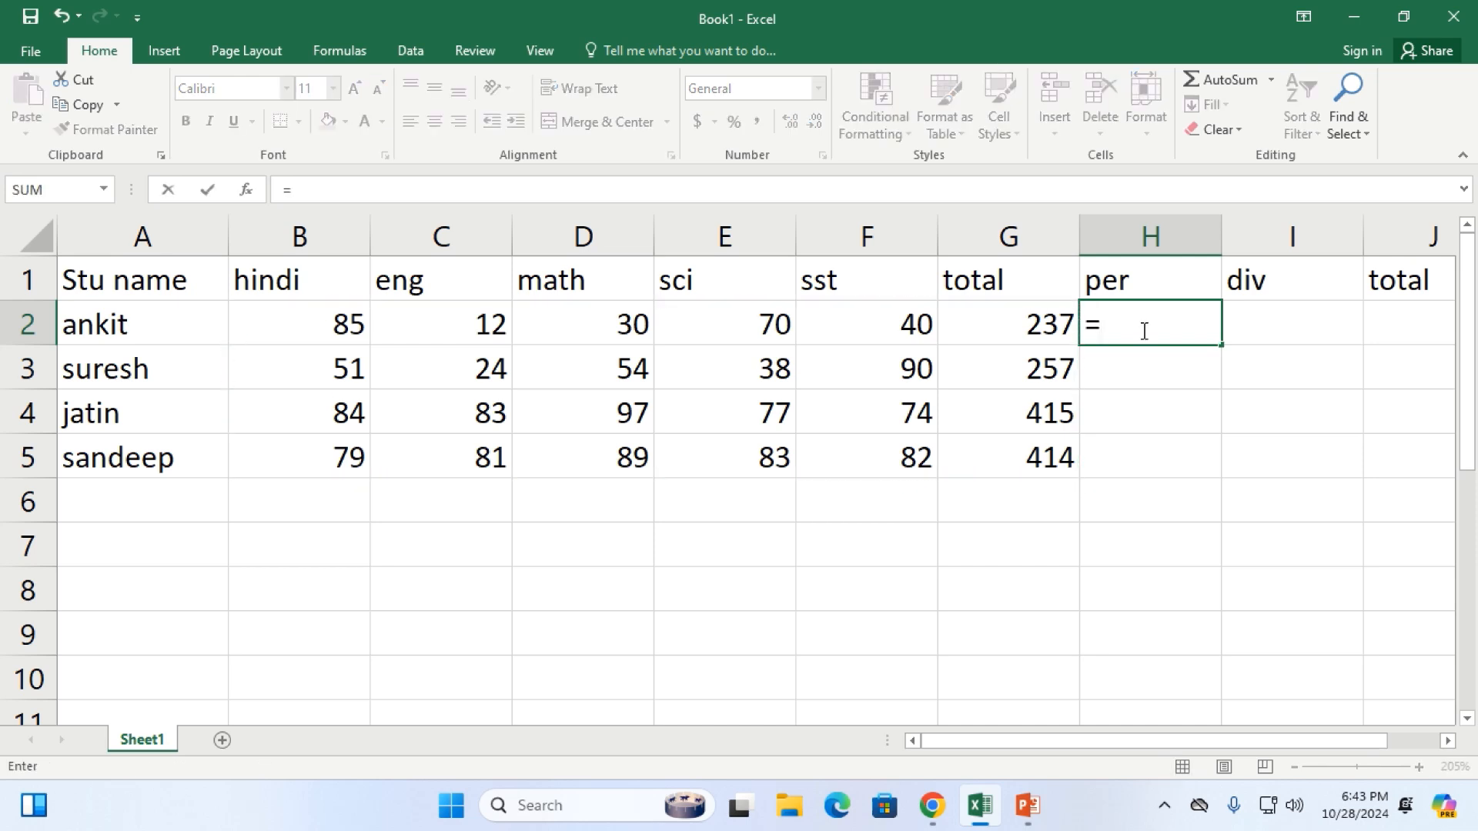
{"action": "type", "text": "("}
{"action": "key", "text": "BackSpace"}
{"action": "key", "text": "Escape"}
{"action": "key", "text": "Return"}
{"action": "key", "text": "Up"}
{"action": "key", "text": "Left"}
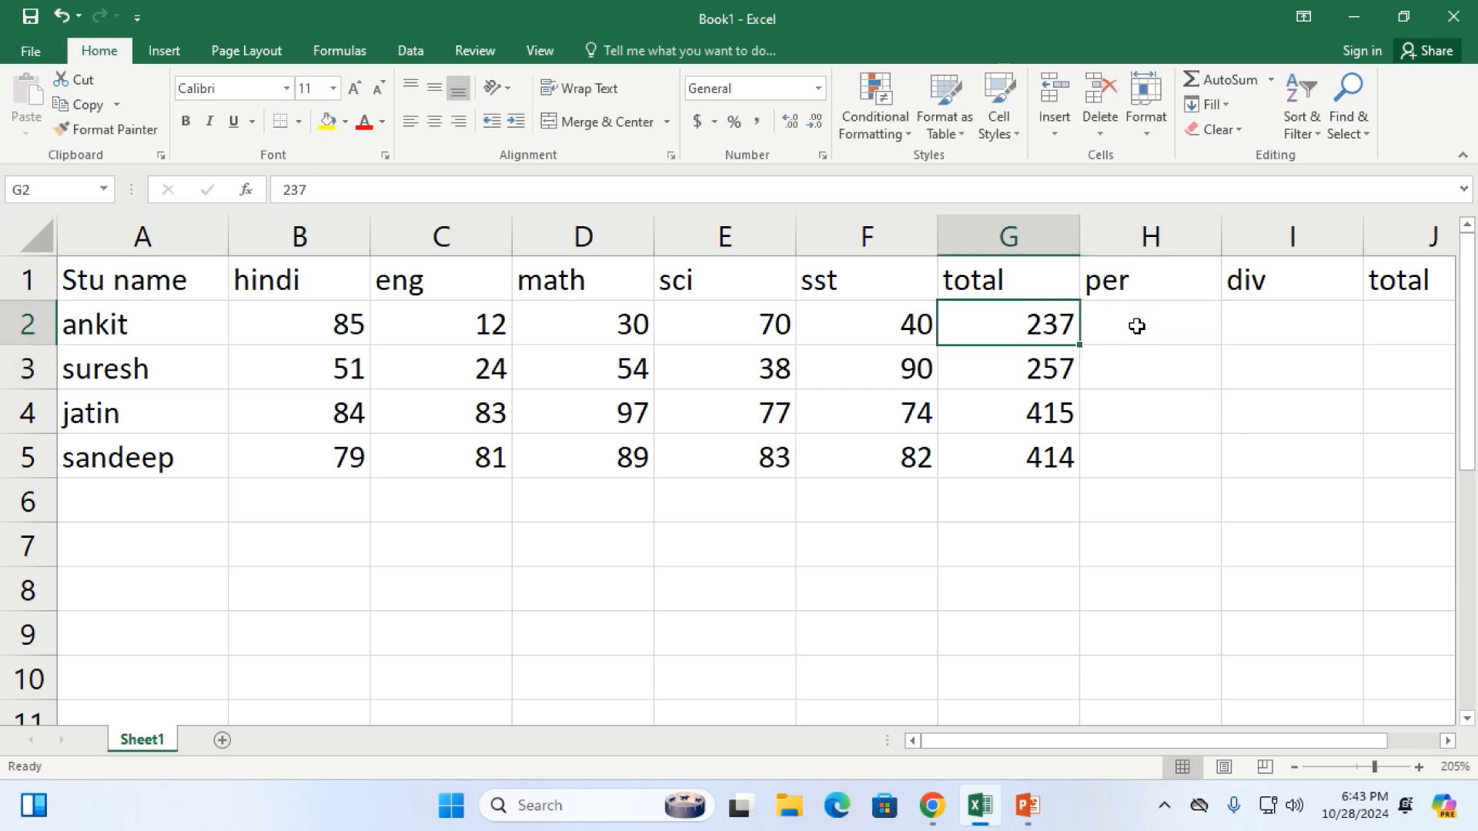
Inspect the contents of total cells G2 and G4 to check whether they hold formulas or fixed values
{"action": "double_click", "coordinate": [1043, 328]}
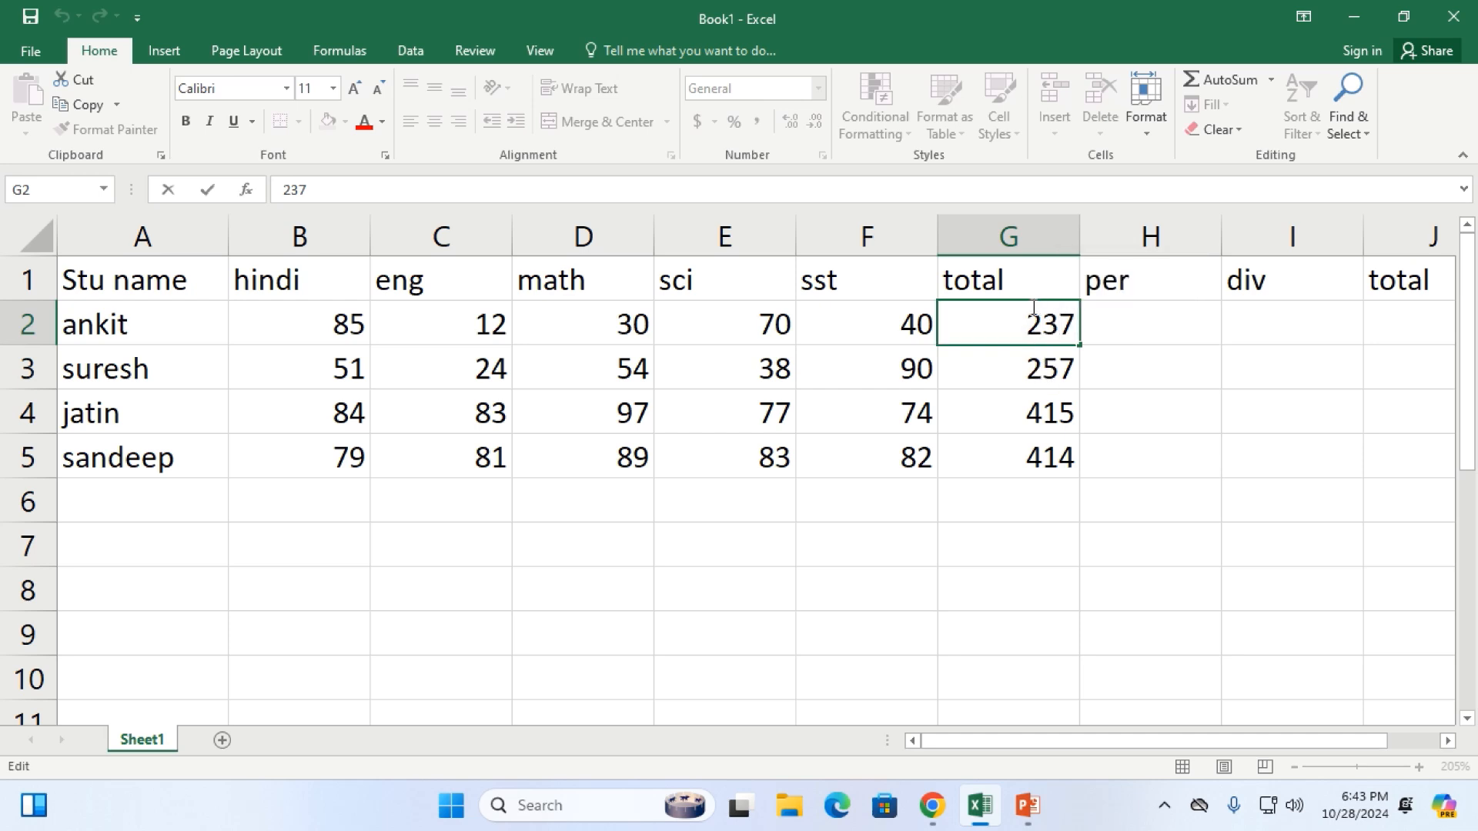
{"action": "left_click", "coordinate": [988, 323]}
{"action": "left_click", "coordinate": [987, 394]}
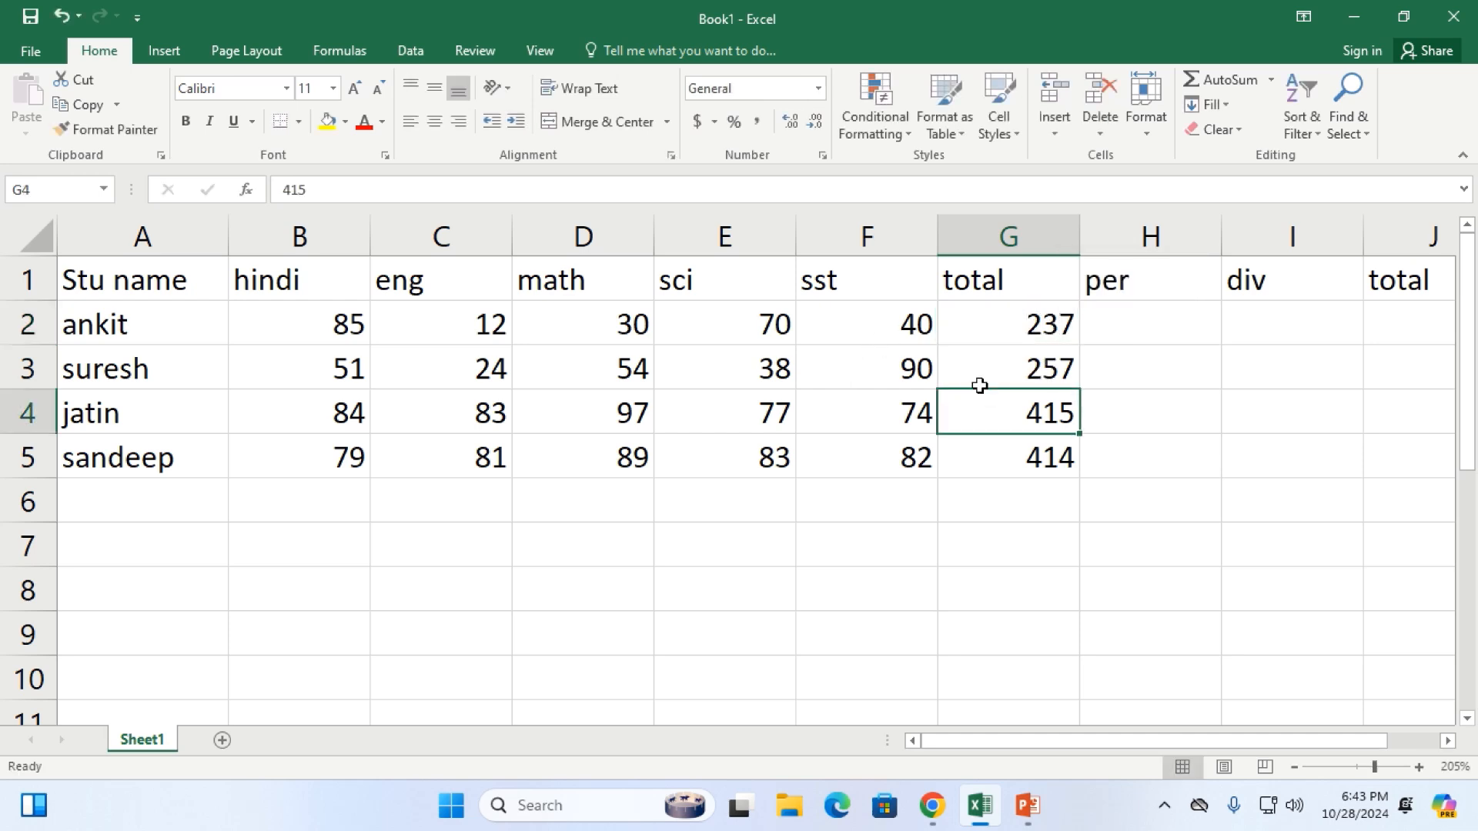
{"action": "left_click", "coordinate": [1009, 316]}
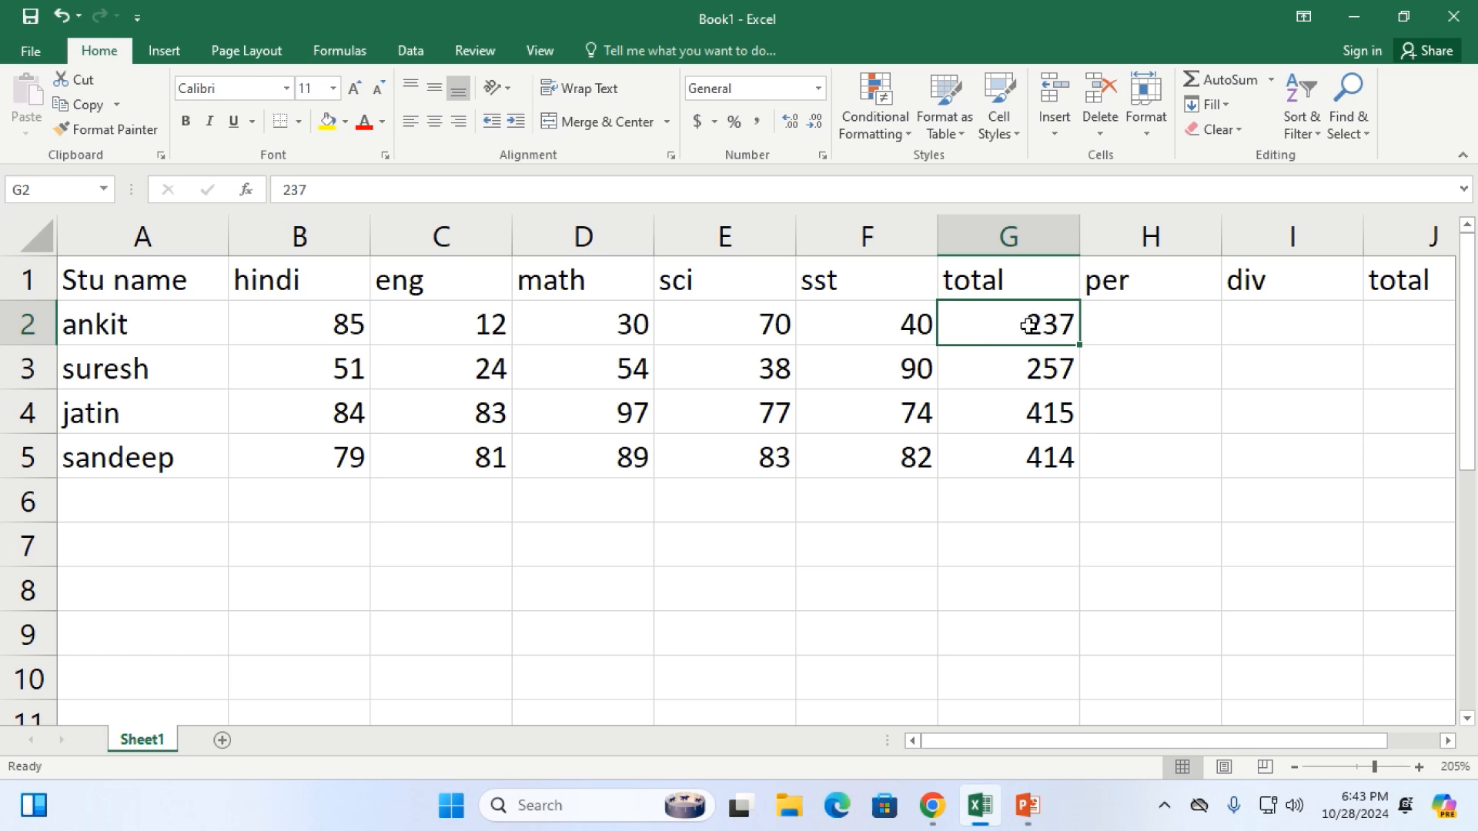
Copy the totals in G2:G5, paste them back over the same cells with Paste Special All, and inspect G2 and G3
{"action": "left_click_drag", "start_coordinate": [1019, 320], "coordinate": [1006, 472]}
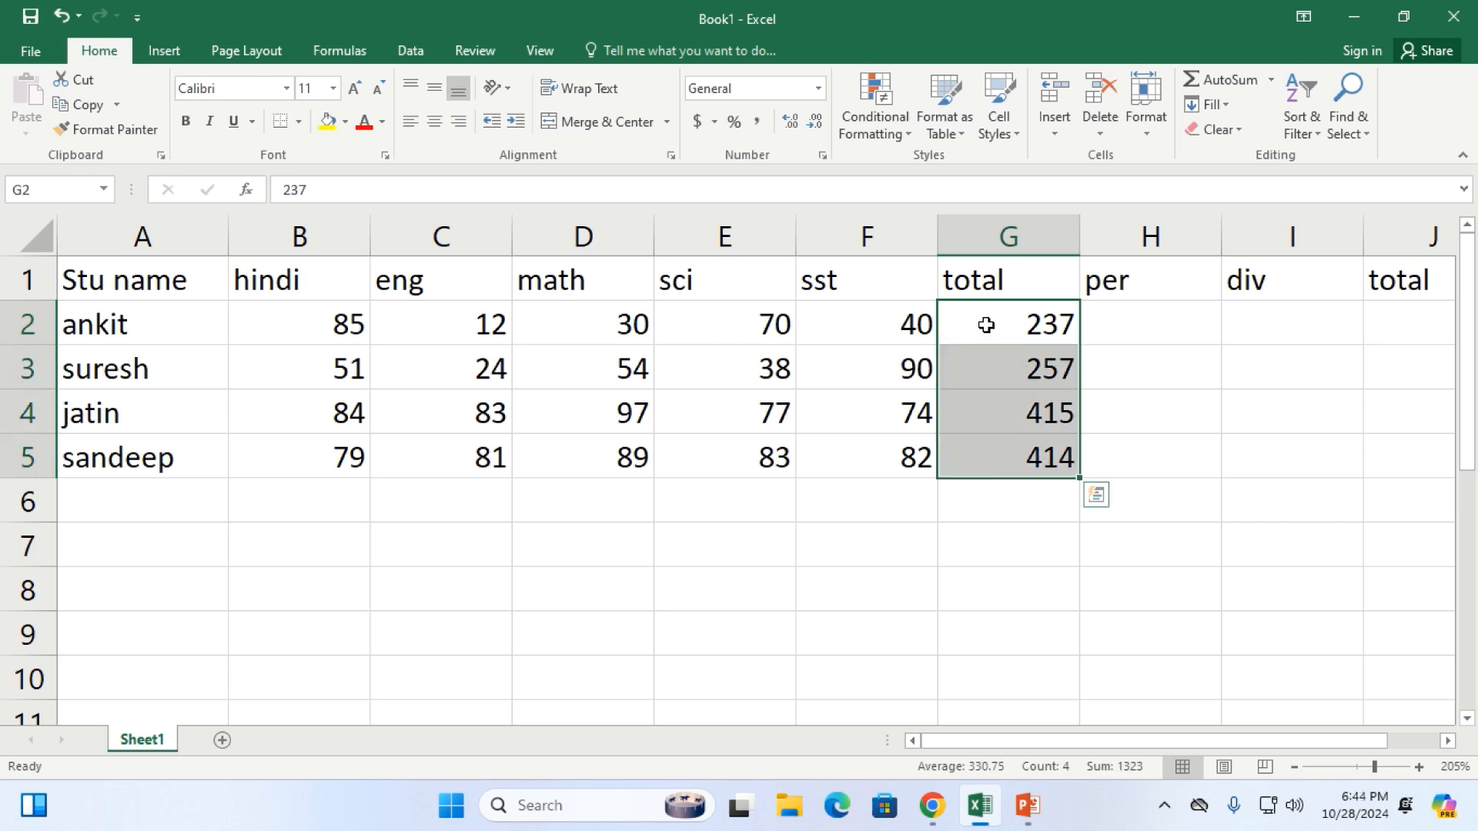
{"action": "key", "text": "ctrl+c"}
{"action": "right_click", "coordinate": [988, 329]}
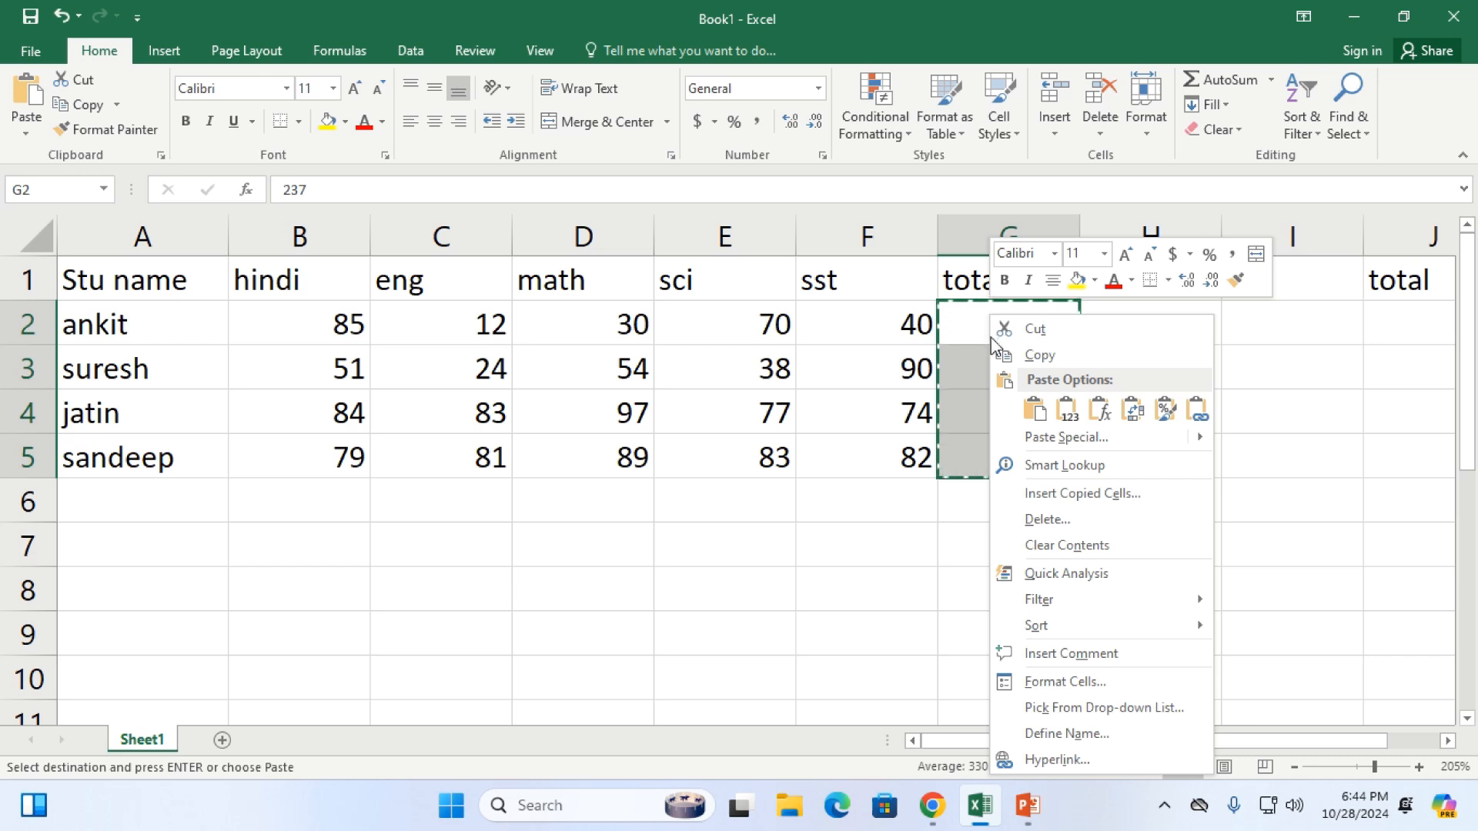
{"action": "mouse_move", "coordinate": [1078, 436]}
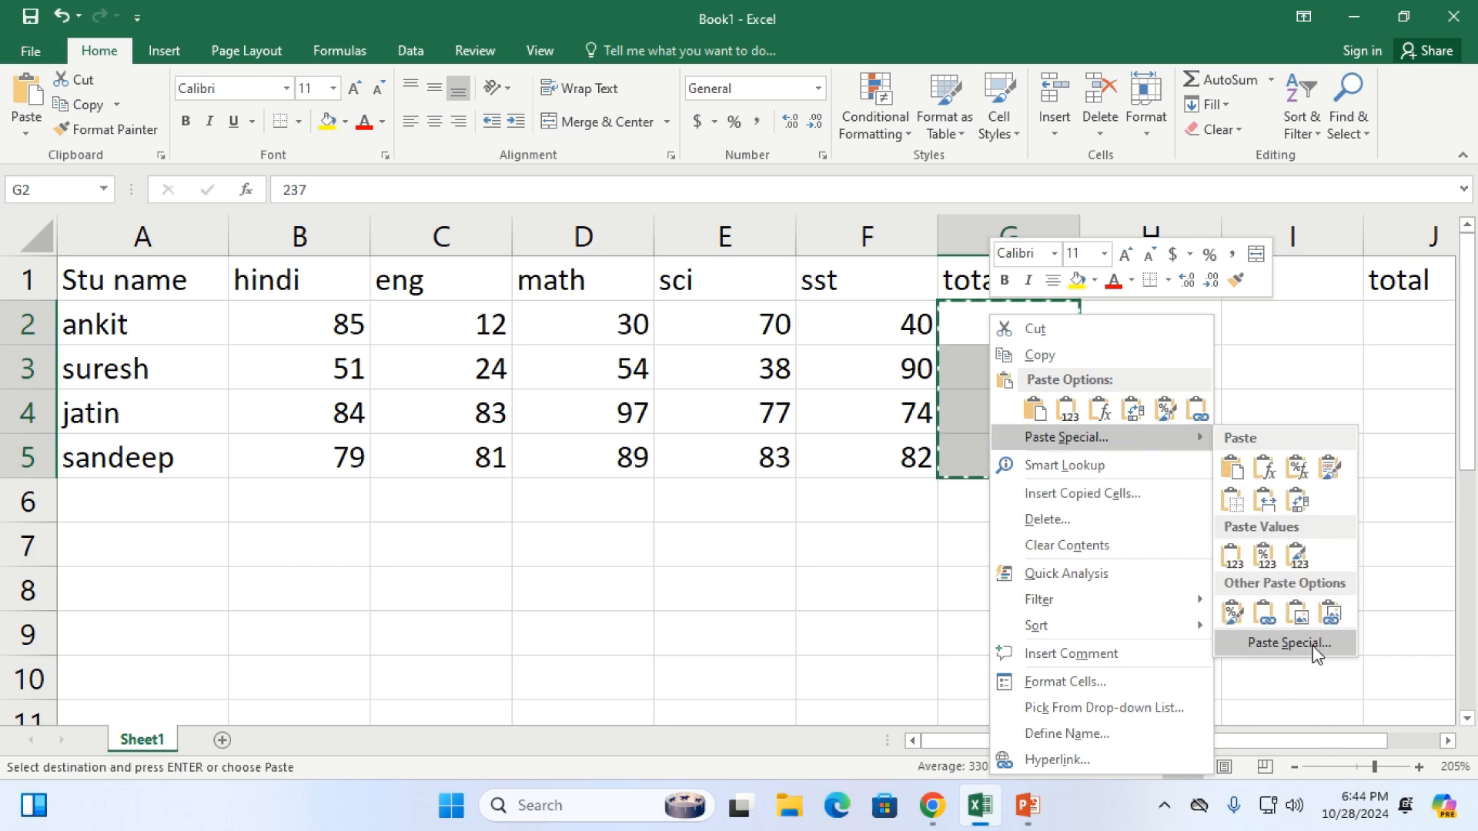
{"action": "left_click", "coordinate": [1290, 643]}
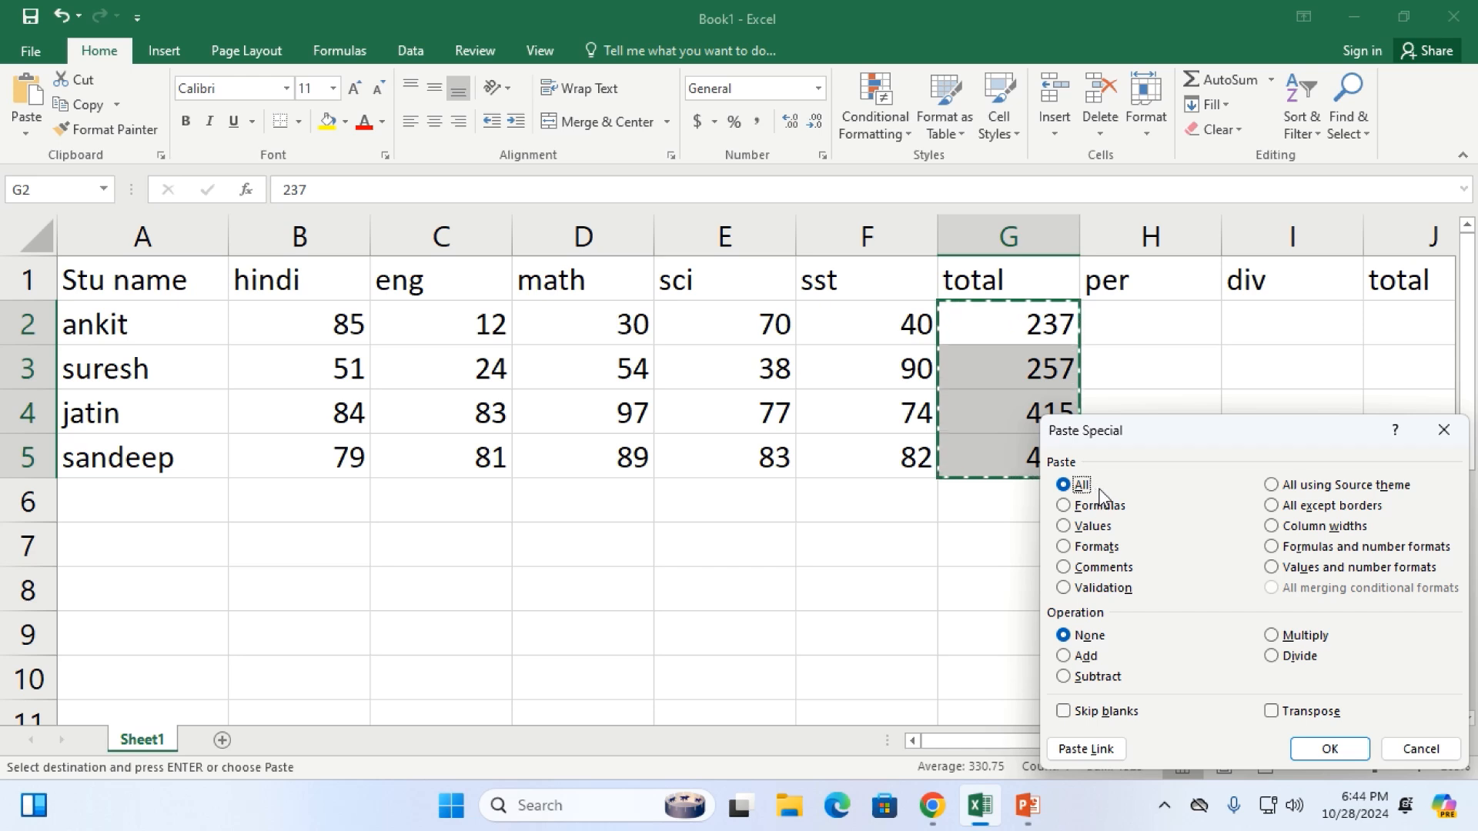
{"action": "left_click", "coordinate": [1325, 749]}
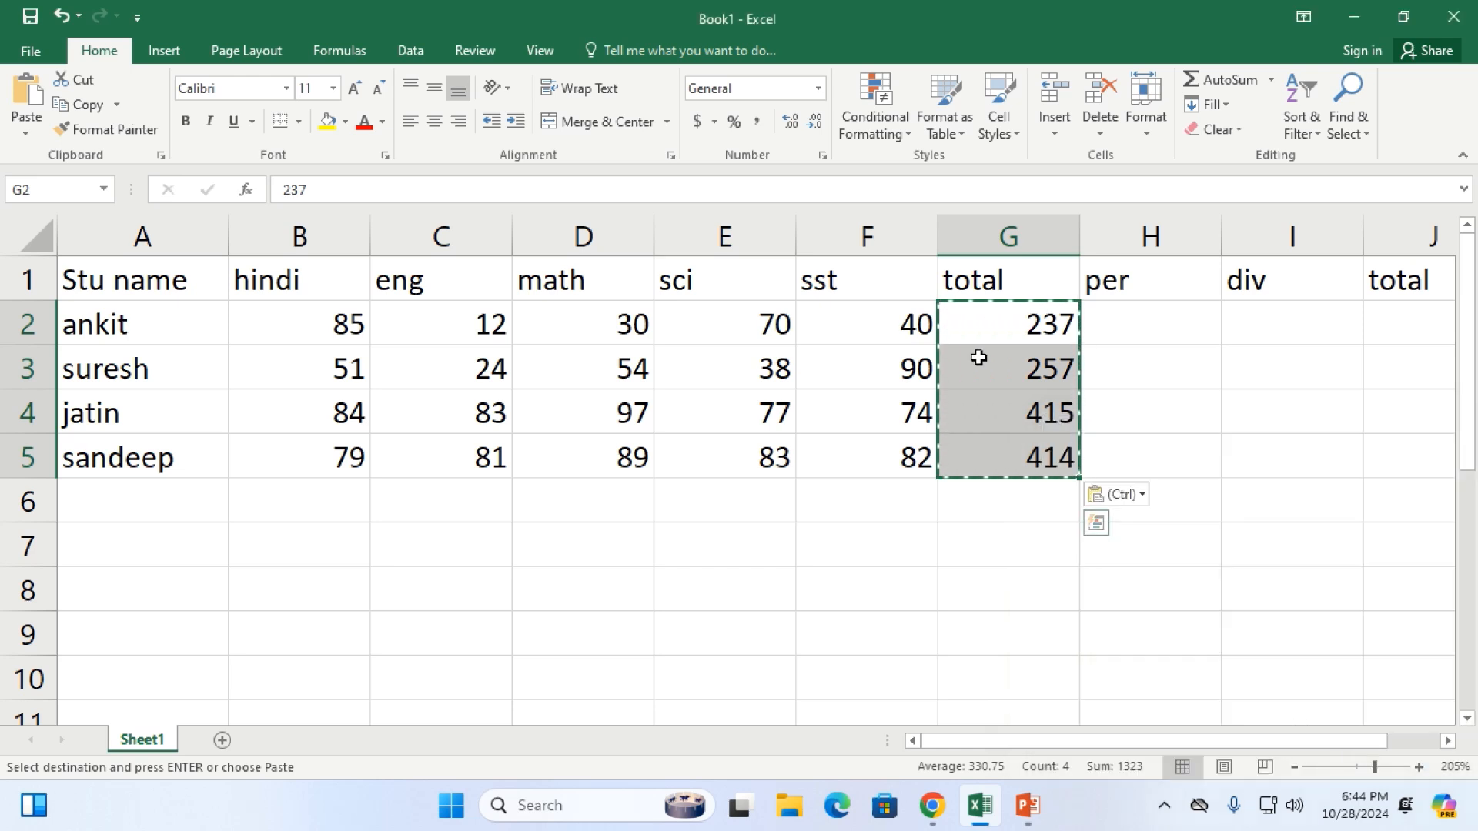
{"action": "left_click", "coordinate": [1008, 325]}
{"action": "left_click", "coordinate": [995, 370]}
{"action": "left_click", "coordinate": [994, 328]}
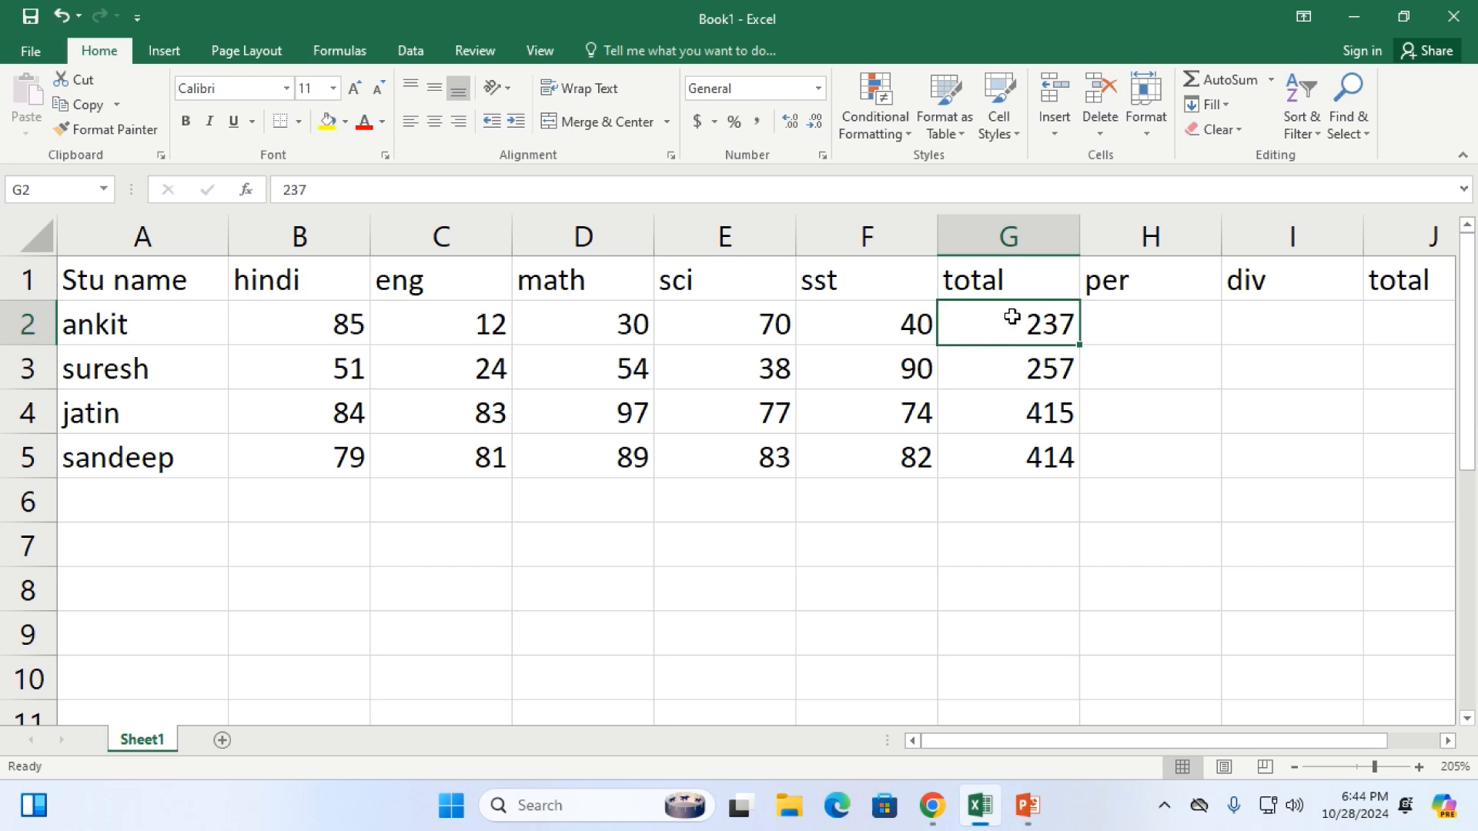
Copy the totals in G2:G5 again and paste them over the same cells as Formulas using Paste Special
{"action": "left_click_drag", "start_coordinate": [983, 321], "coordinate": [997, 462]}
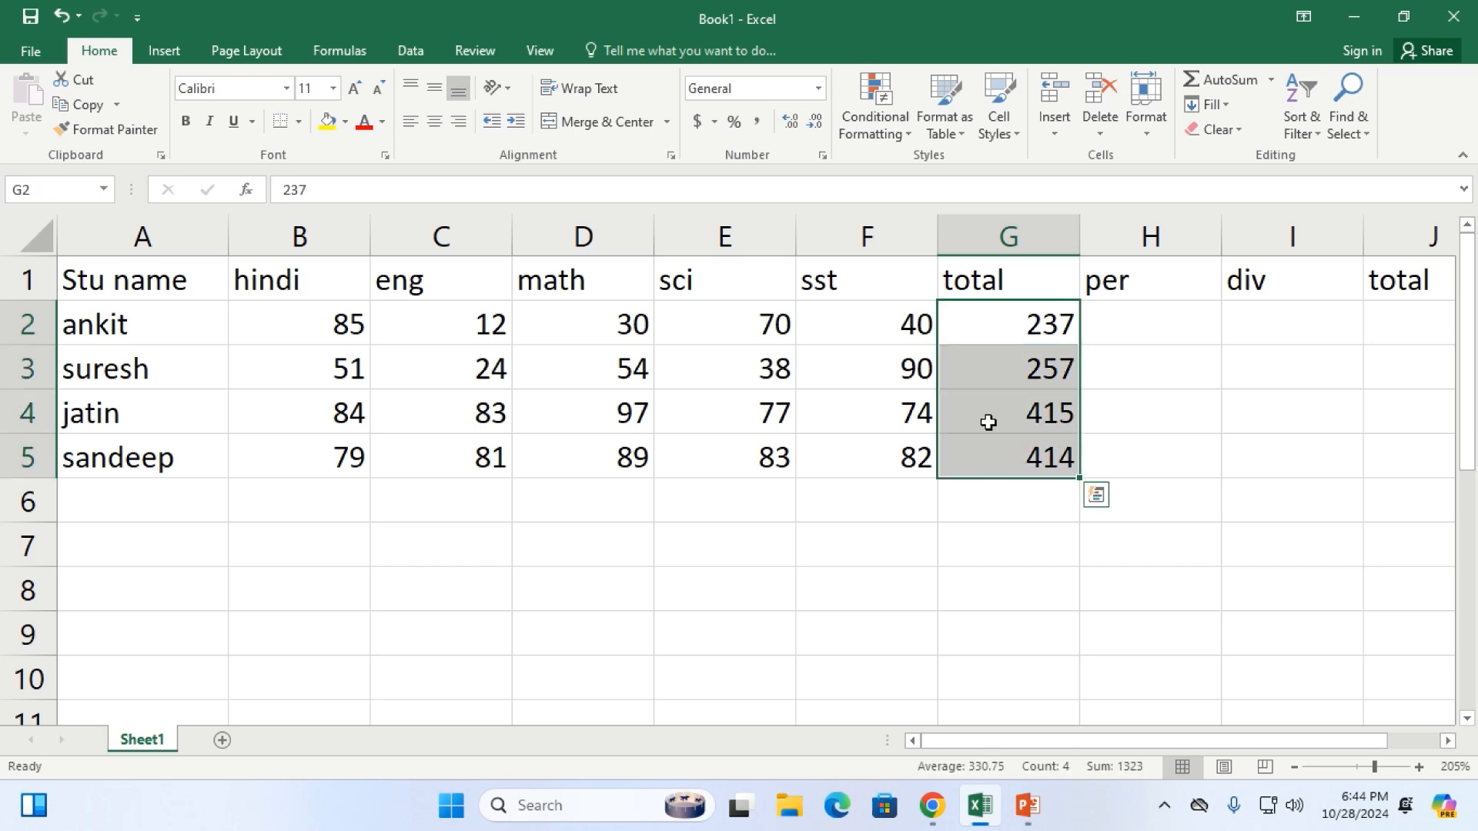
{"action": "key", "text": "ctrl+c"}
{"action": "right_click", "coordinate": [988, 314]}
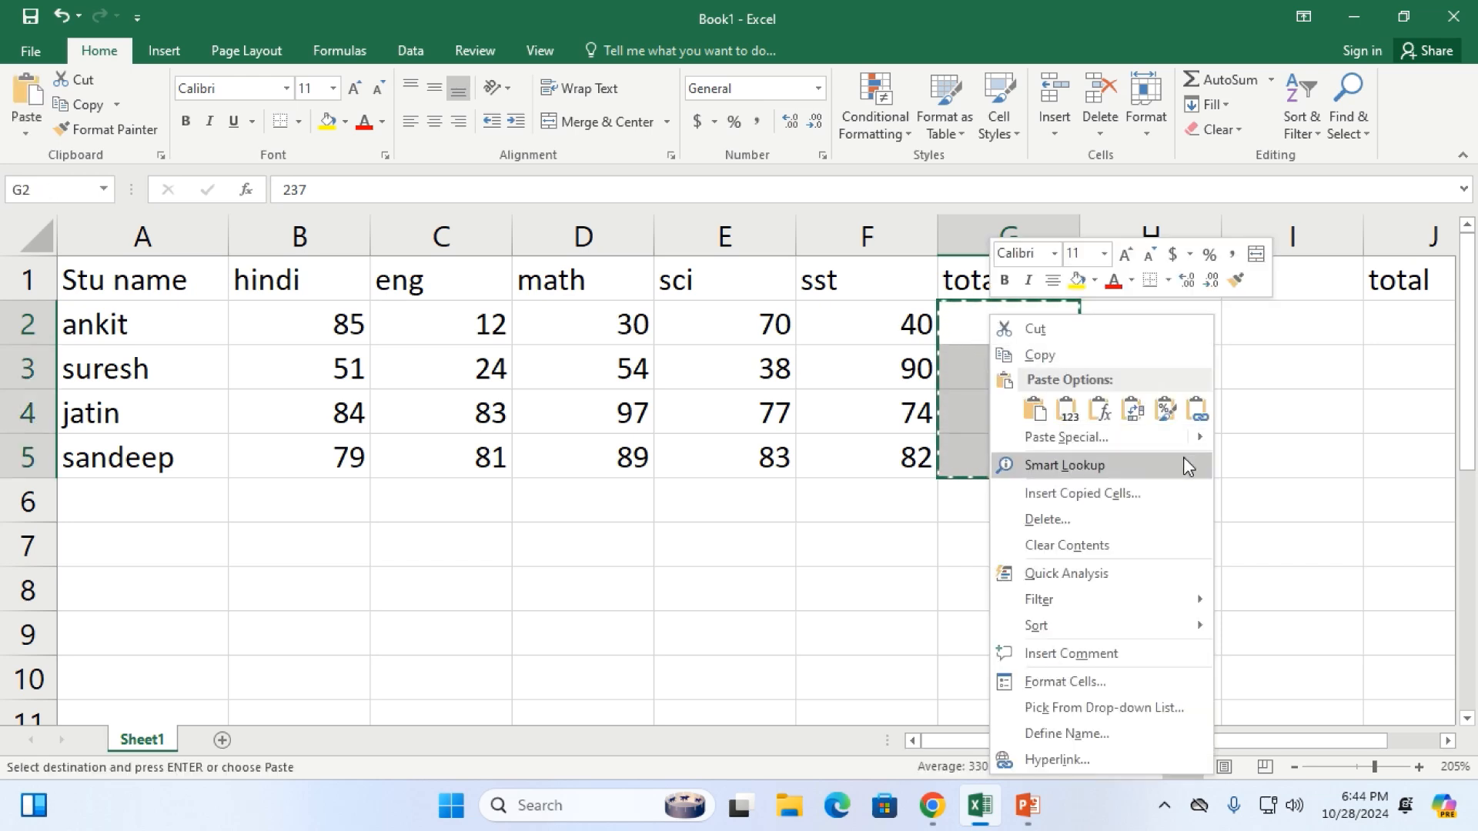
{"action": "mouse_move", "coordinate": [1189, 438]}
{"action": "left_click", "coordinate": [1320, 645]}
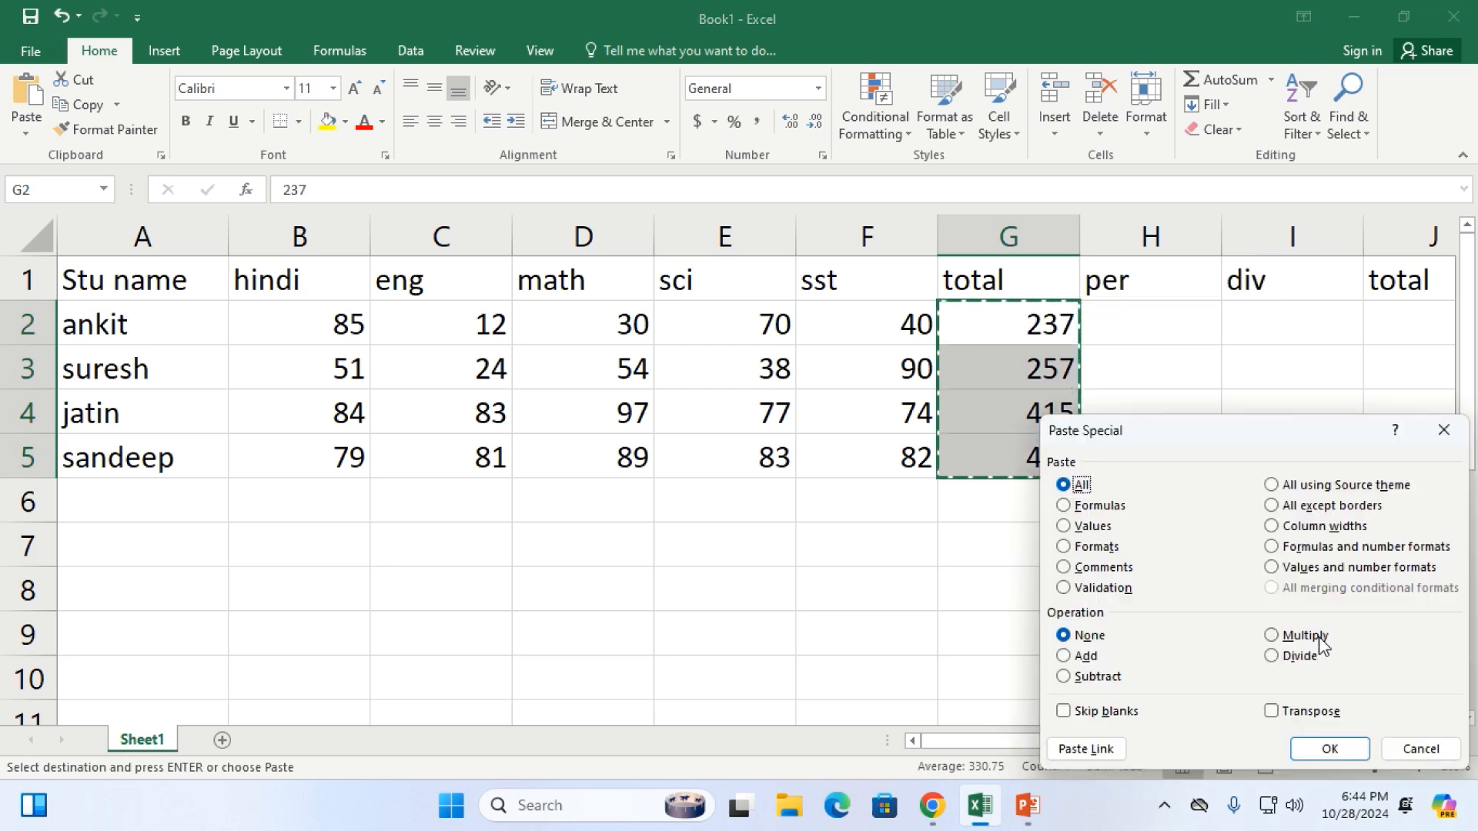
{"action": "left_click", "coordinate": [1094, 508]}
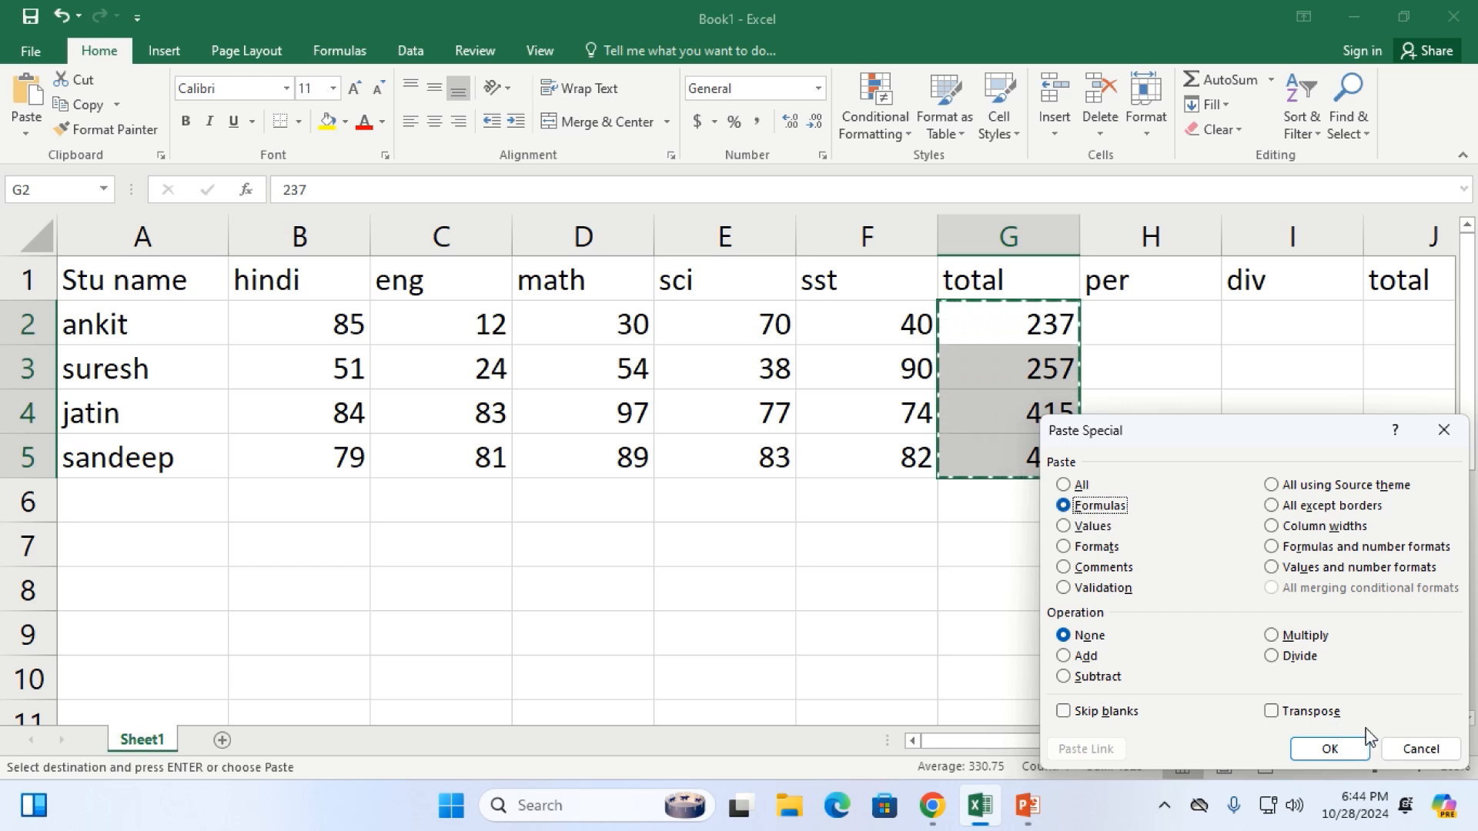
{"action": "left_click", "coordinate": [1330, 747]}
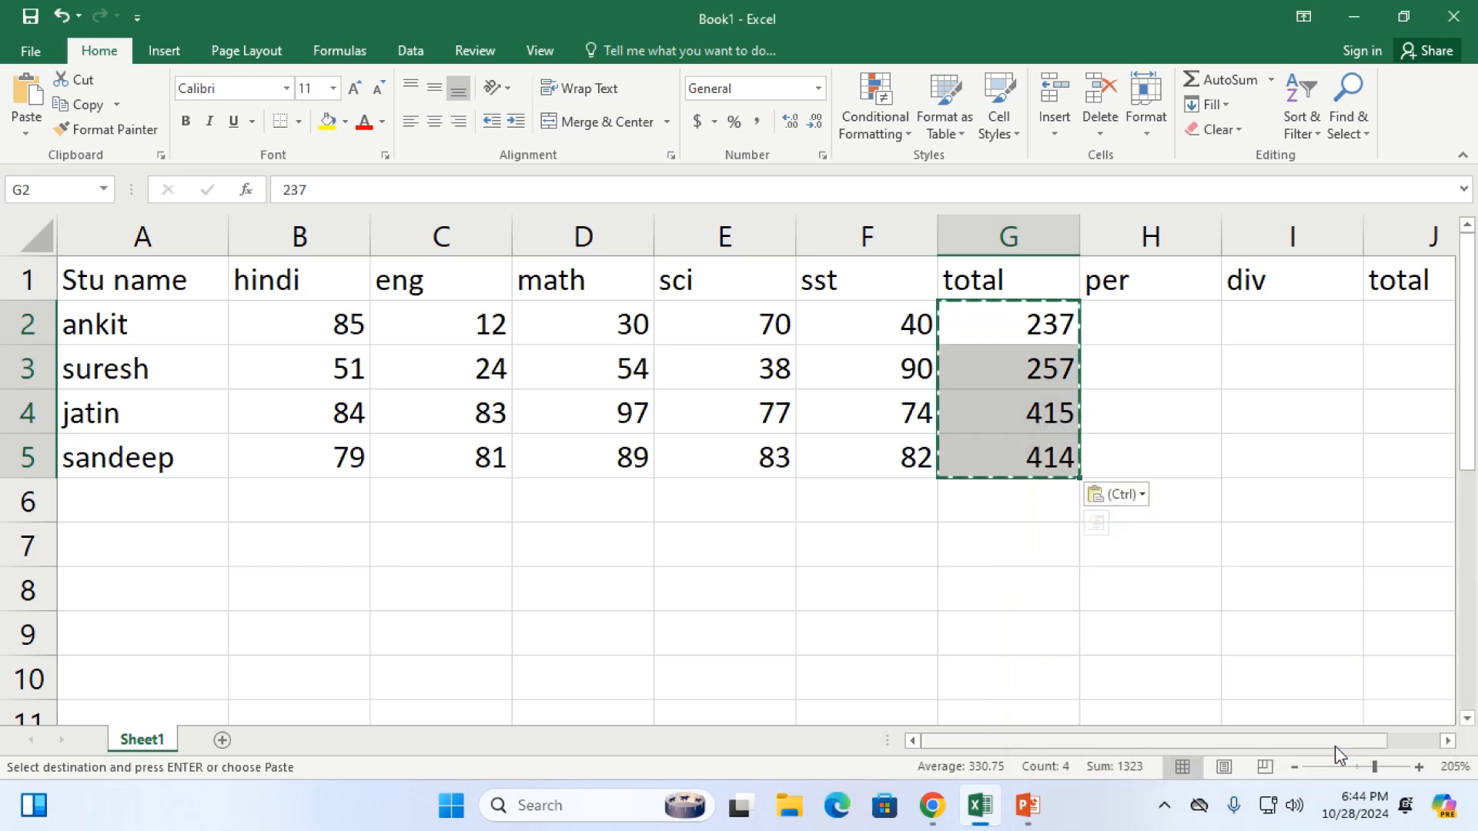
Inspect total cells G2, G4 and G5 and mark cell F2 to check whether they hold formulas or fixed values
{"action": "double_click", "coordinate": [999, 329]}
{"action": "left_click", "coordinate": [1000, 412]}
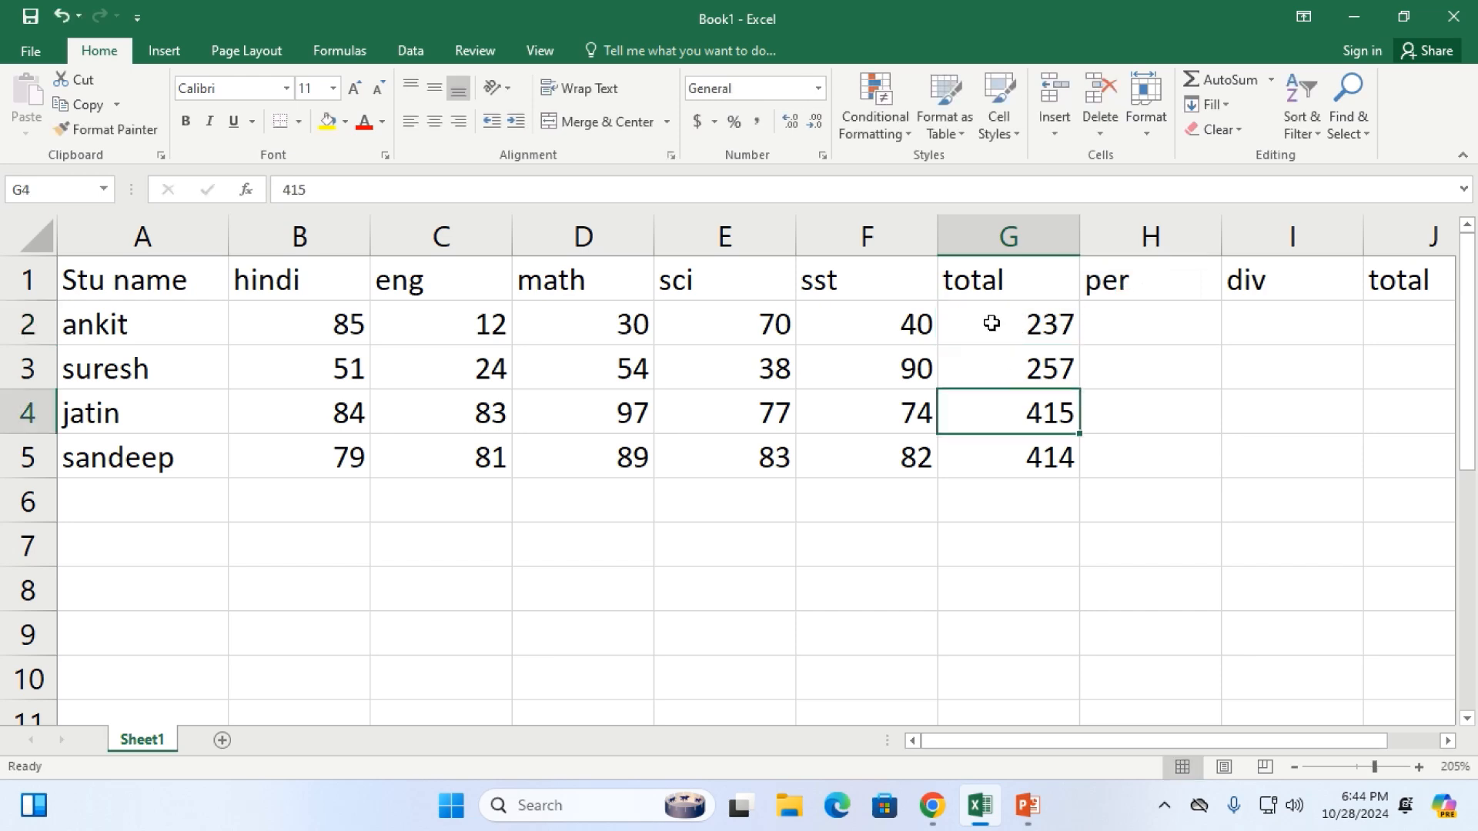
{"action": "left_click", "coordinate": [996, 324]}
{"action": "left_click", "coordinate": [1029, 408]}
{"action": "left_click", "coordinate": [1029, 461]}
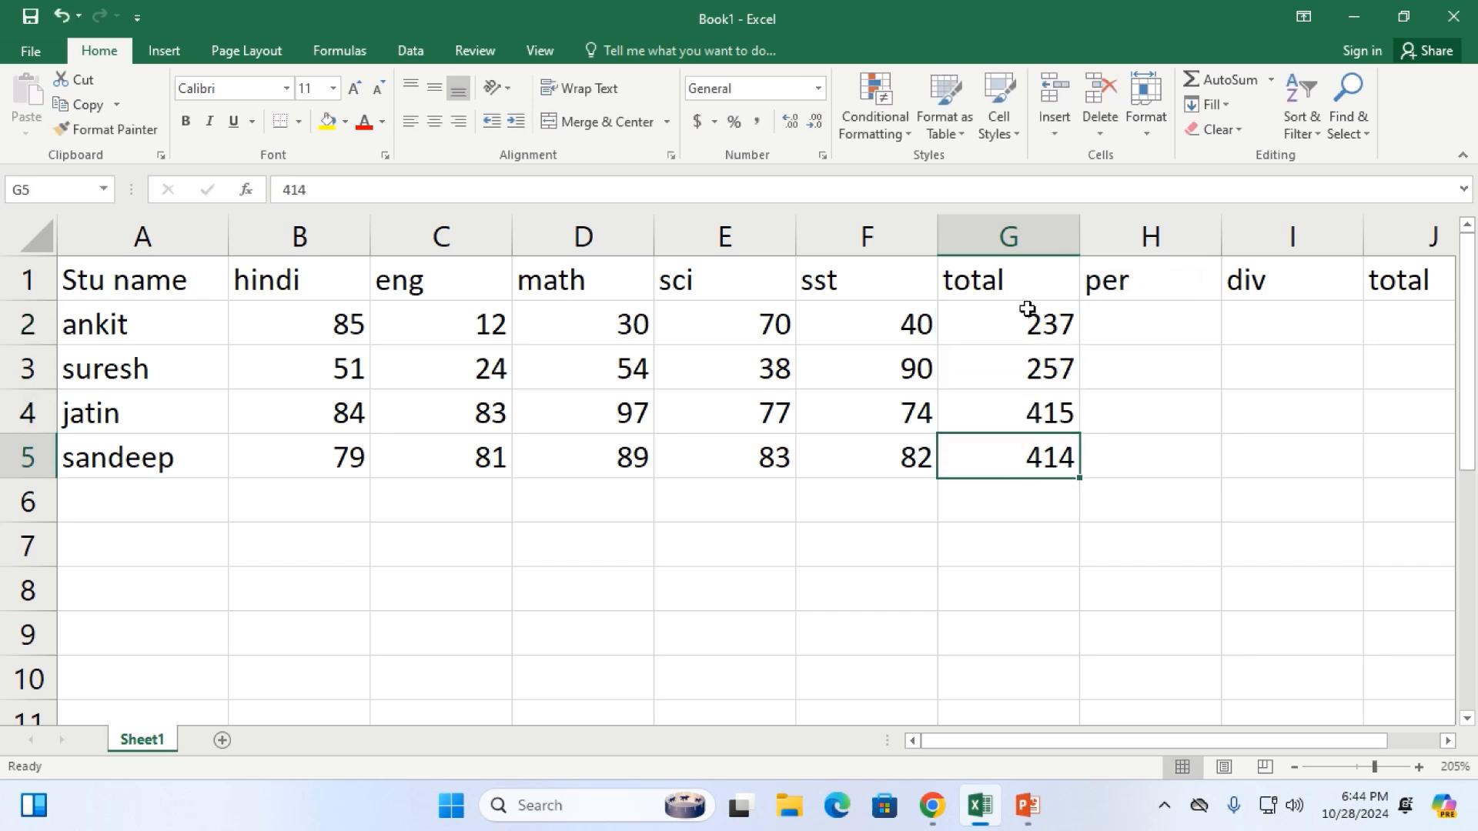
{"action": "left_click", "coordinate": [1029, 312]}
{"action": "left_click", "coordinate": [917, 320]}
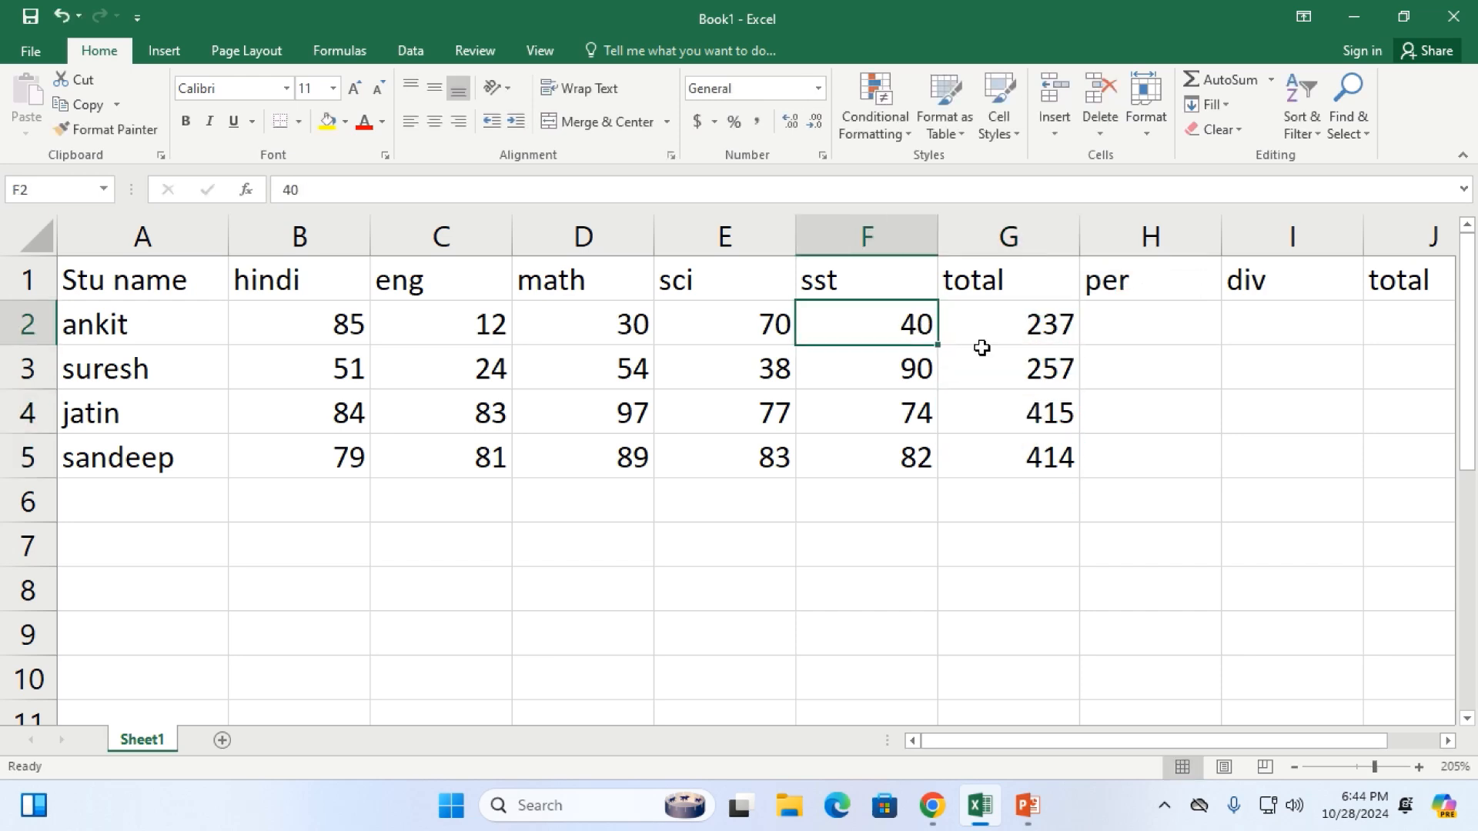
Undo the Paste Special operations on the marks and totals, going back past the fill of G3:G5
{"action": "left_click", "coordinate": [982, 330]}
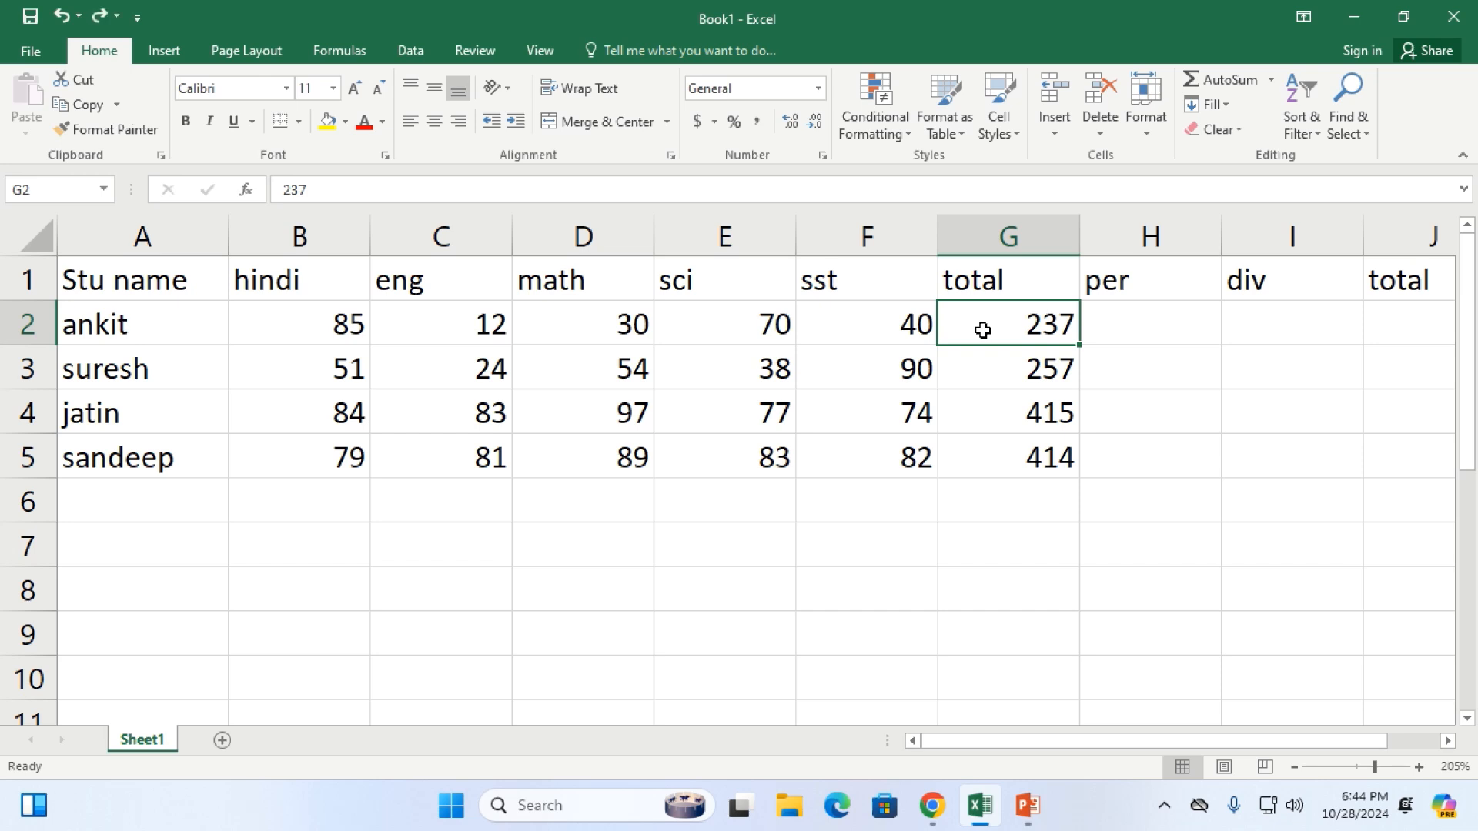
{"action": "key", "text": "ctrl+shift+Down"}
{"action": "key", "text": "ctrl+c"}
{"action": "left_click", "coordinate": [983, 330]}
{"action": "key", "text": "ctrl+shift+Down"}
{"action": "left_click", "coordinate": [982, 330]}
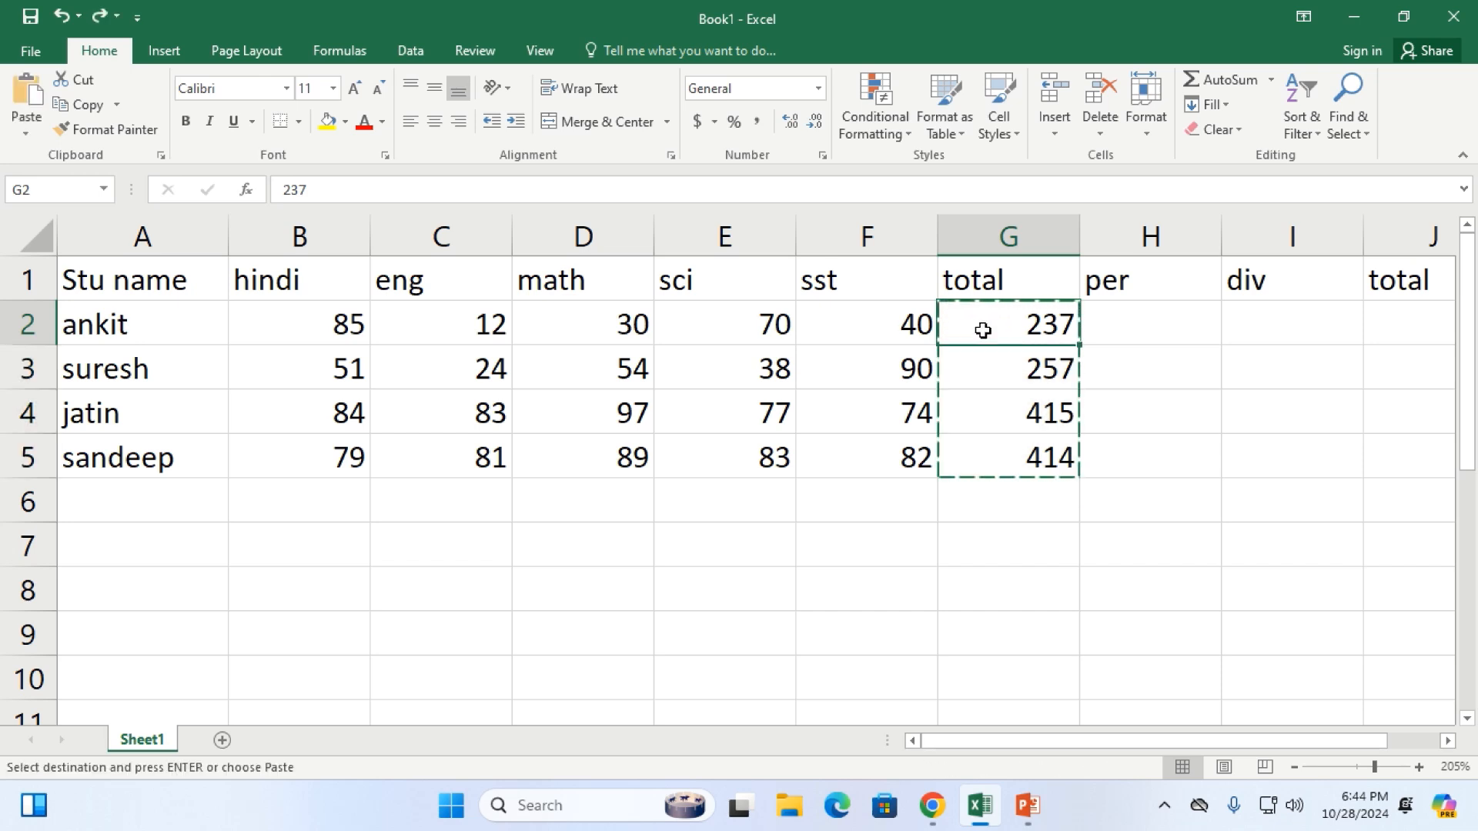
{"action": "key", "text": "ctrl+shift+Right"}
{"action": "key", "text": "ctrl+shift+Down"}
{"action": "key", "text": "ctrl+c"}
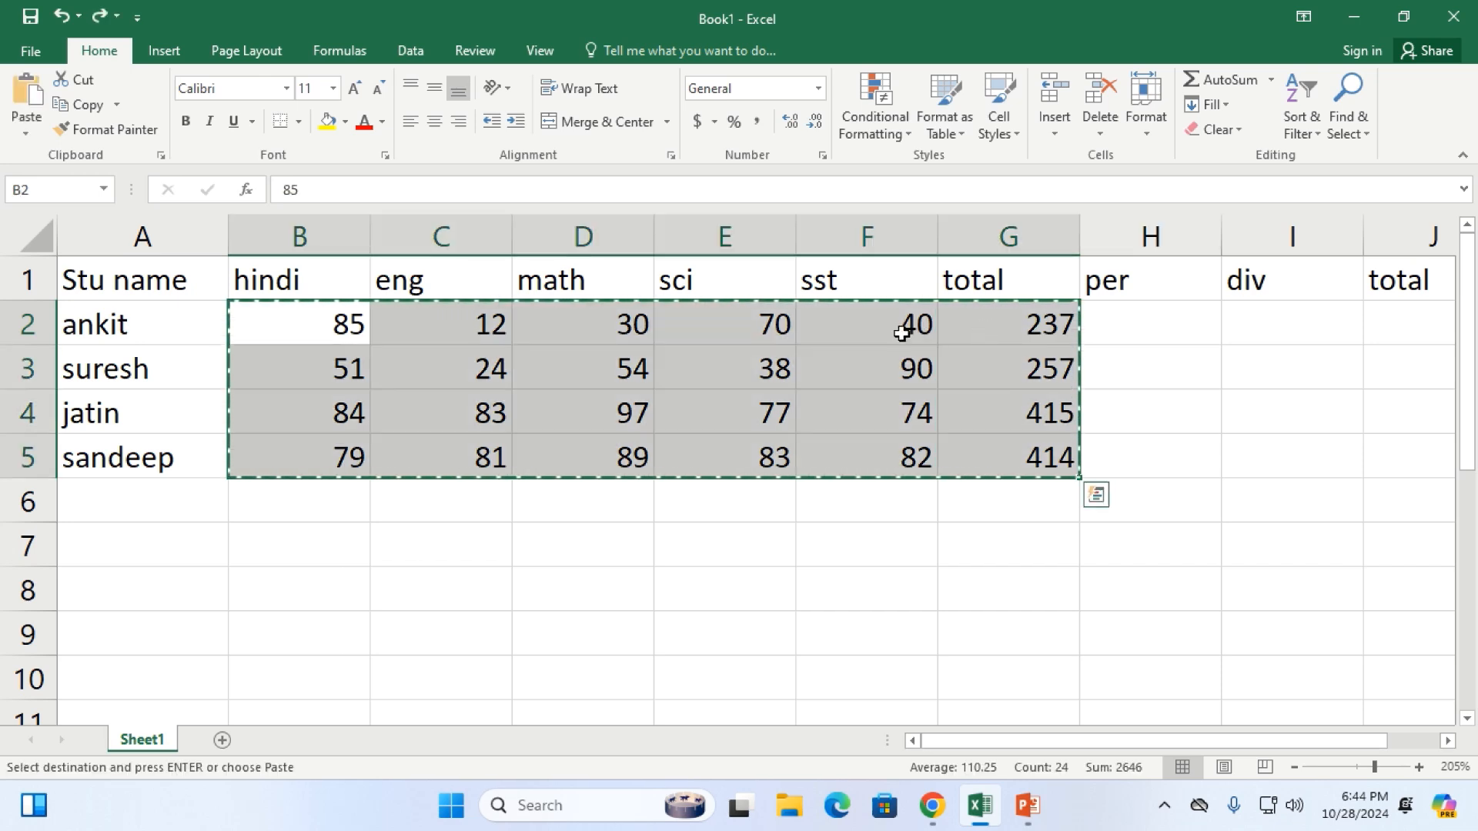
{"action": "key", "text": "ctrl+Right"}
{"action": "left_click", "coordinate": [853, 348]}
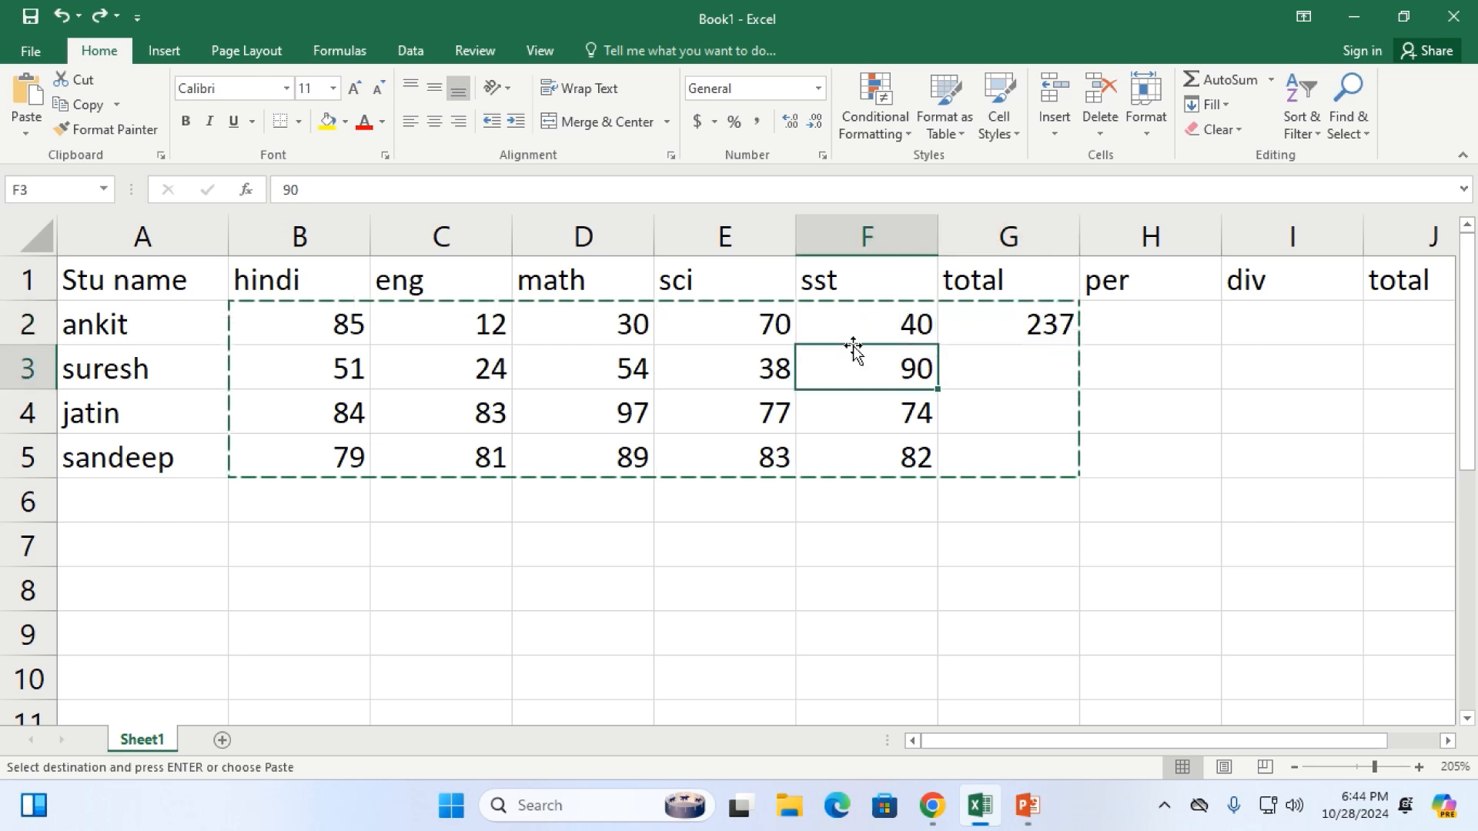
{"action": "left_click", "coordinate": [818, 324]}
Fill the =SUM(B2:F2) total formula from G2 down to G5, and open the formula in G2 for review
{"action": "left_click", "coordinate": [1024, 339]}
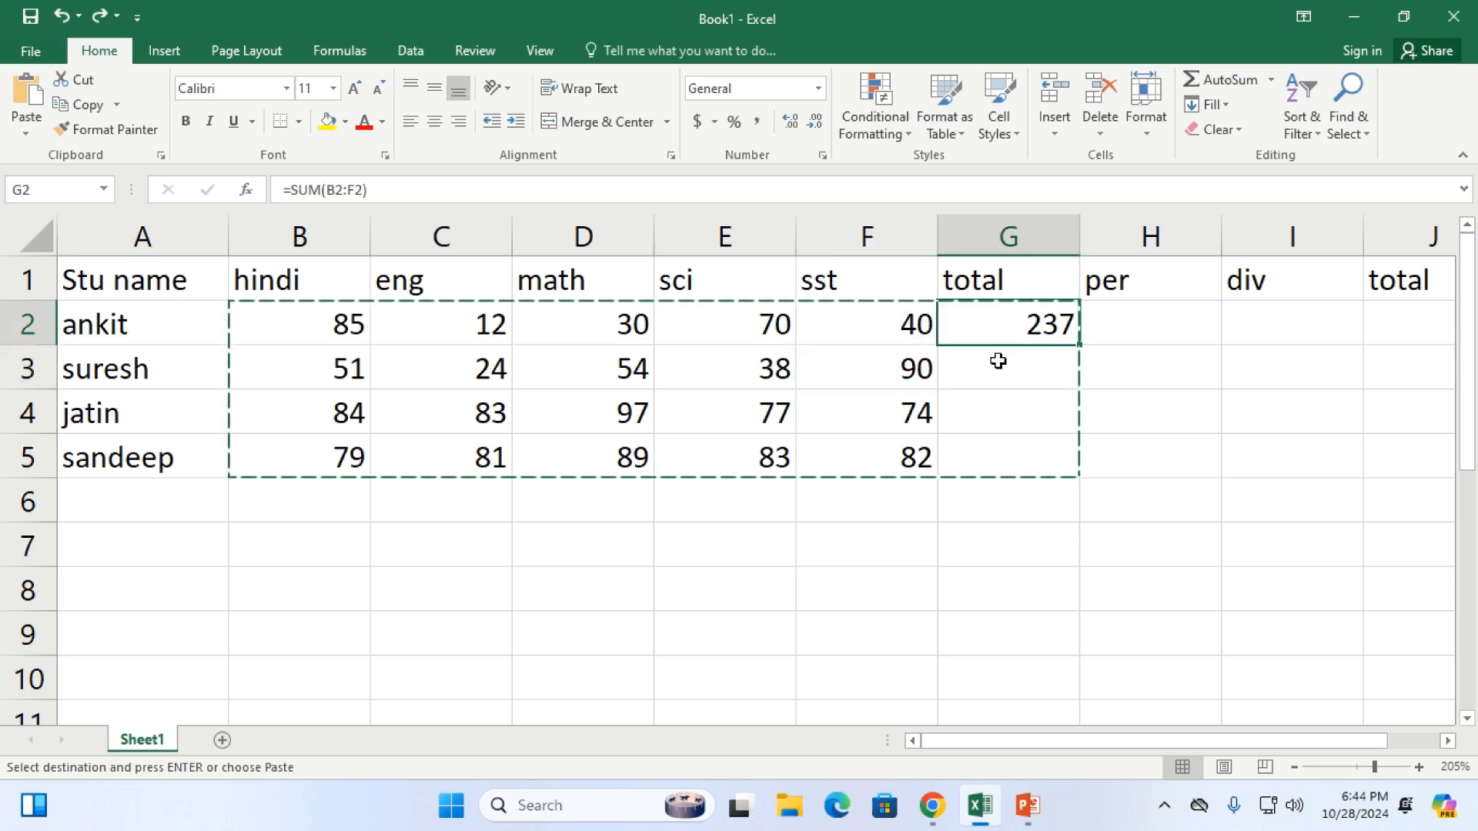
{"action": "double_click", "coordinate": [1079, 346]}
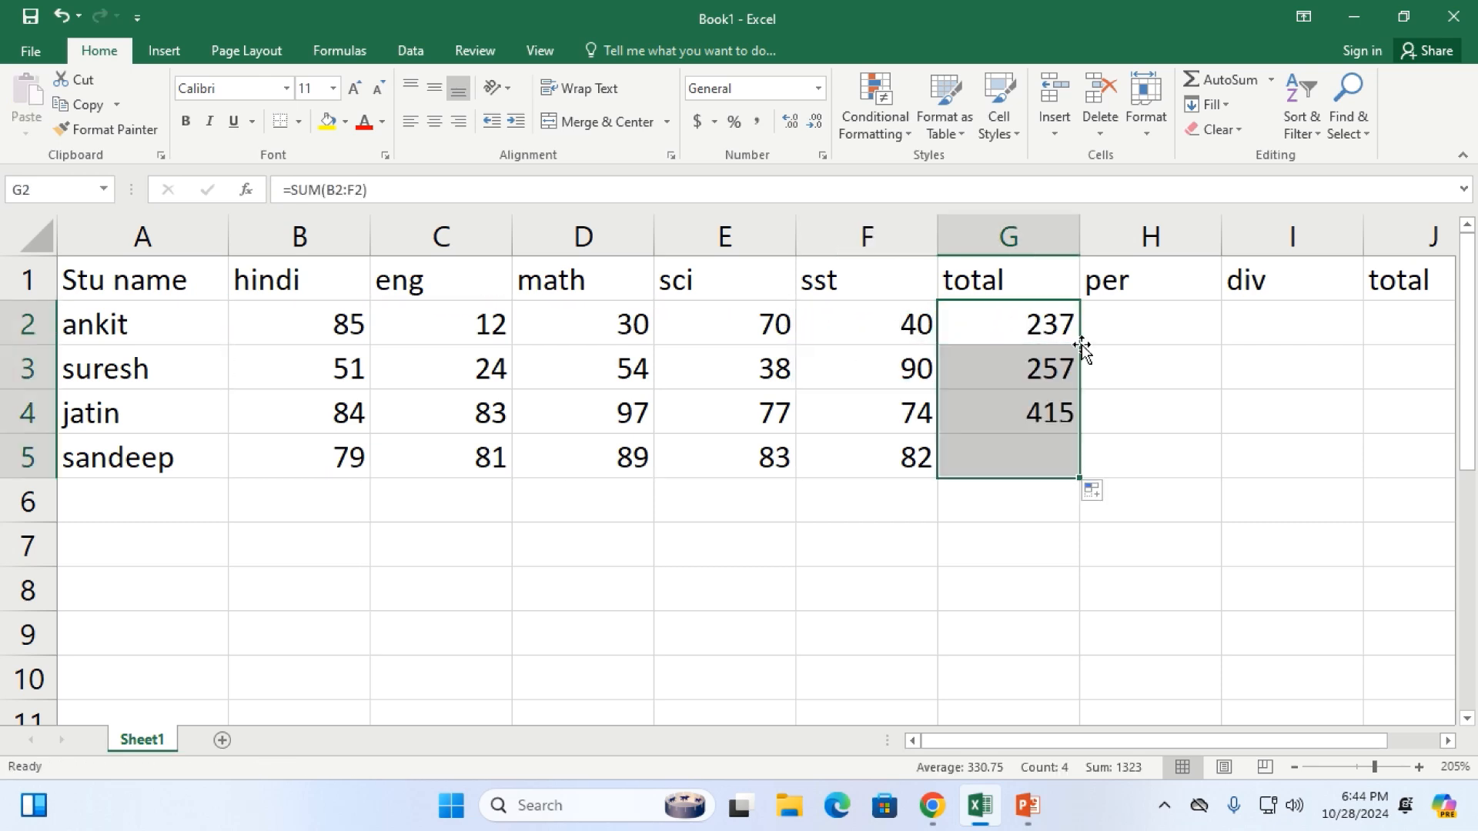
{"action": "double_click", "coordinate": [1016, 326]}
{"action": "left_click", "coordinate": [1123, 325]}
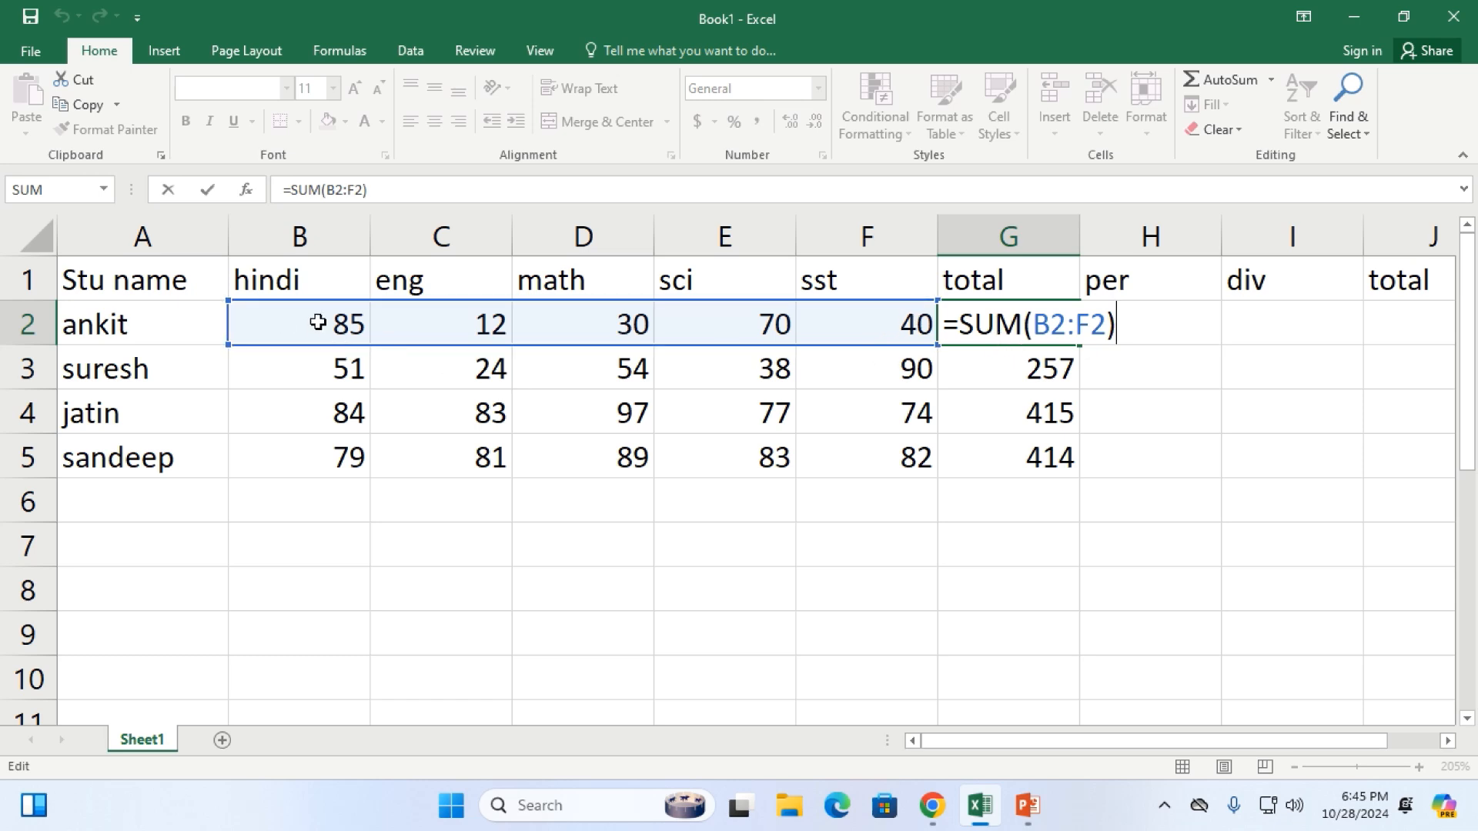
Switch to the Google Meet call to check on it, and return to the Book1 workbook in Excel
{"action": "left_click", "coordinate": [932, 805]}
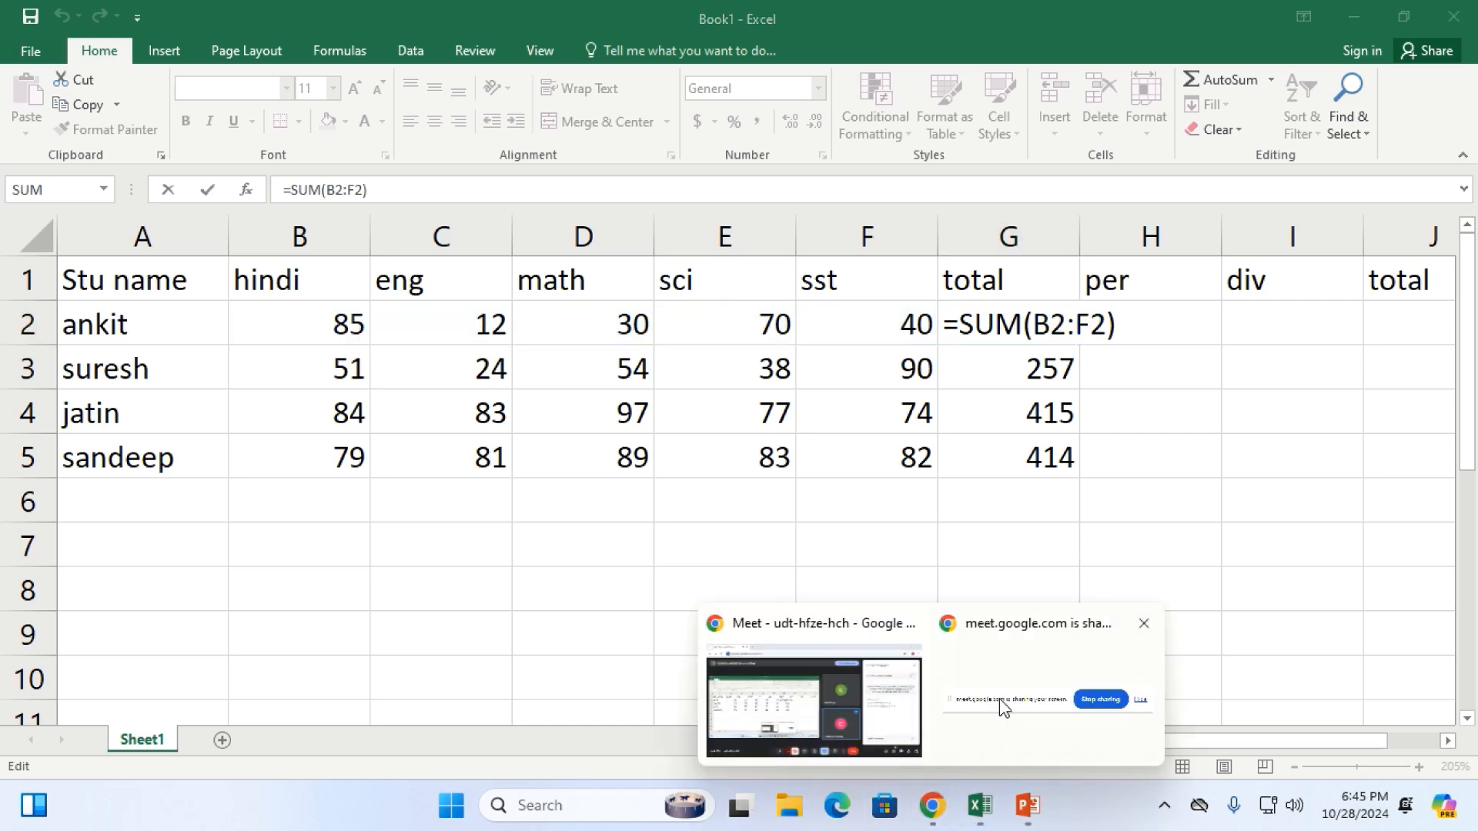
{"action": "left_click", "coordinate": [870, 719]}
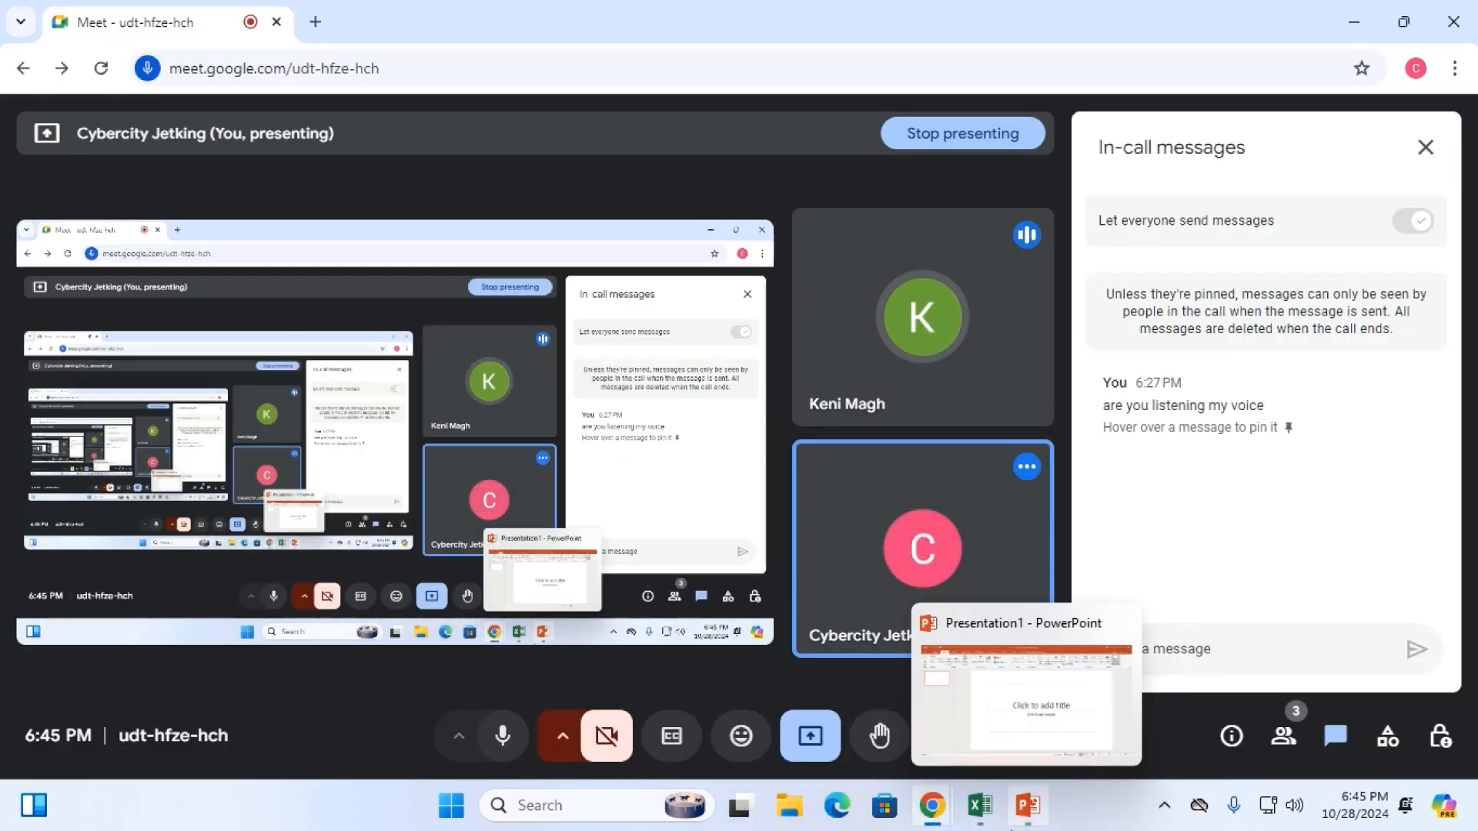
{"action": "left_click", "coordinate": [982, 816]}
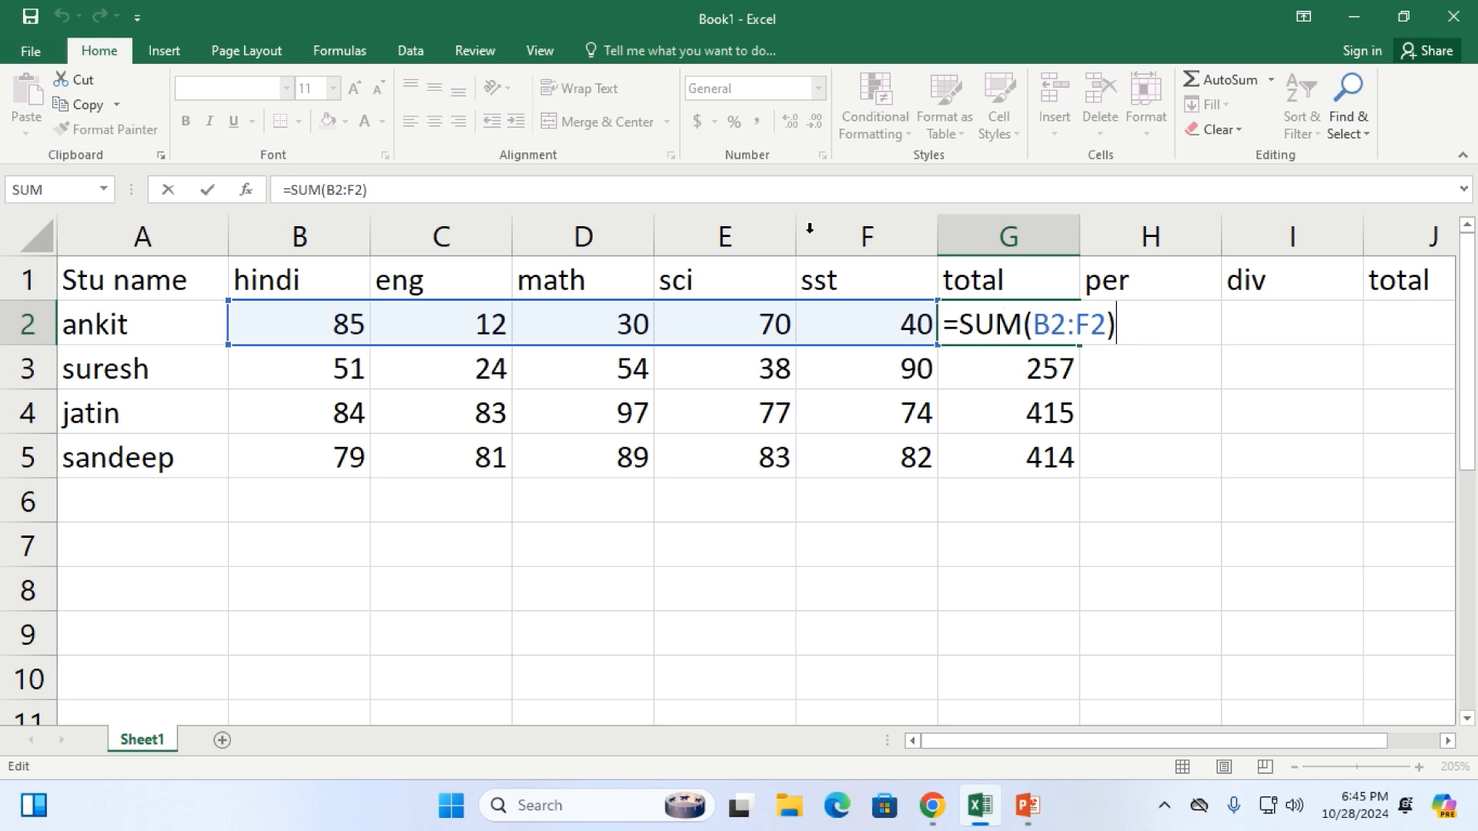
Review the first student's marks in B2:F2 and display the SUM formula in total cell G2
{"action": "left_click_drag", "start_coordinate": [266, 331], "coordinate": [914, 322]}
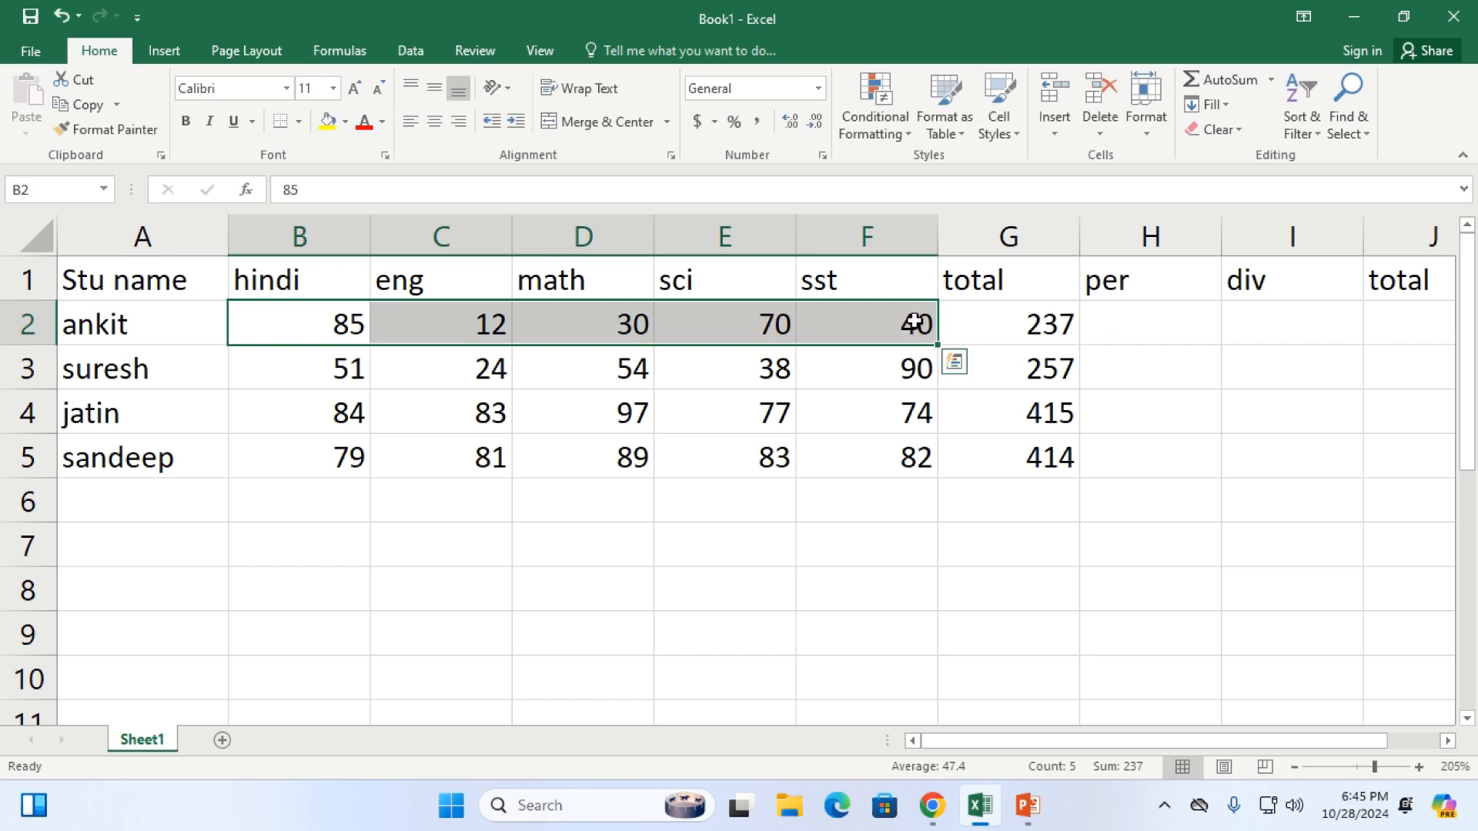
{"action": "left_click", "coordinate": [962, 317]}
{"action": "left_click", "coordinate": [912, 319]}
{"action": "left_click", "coordinate": [1007, 324]}
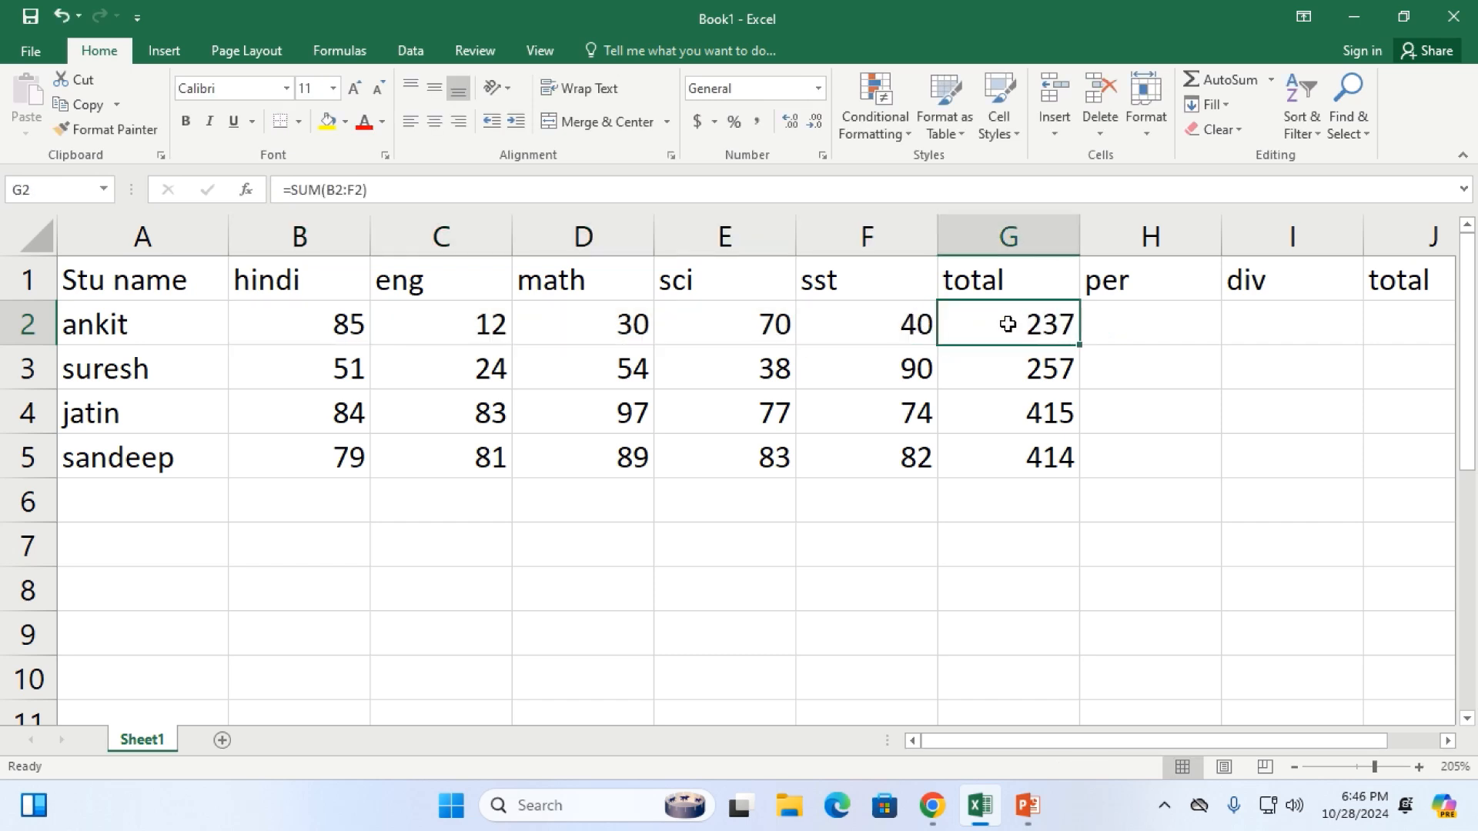
{"action": "double_click", "coordinate": [1030, 324]}
{"action": "left_click", "coordinate": [1121, 320]}
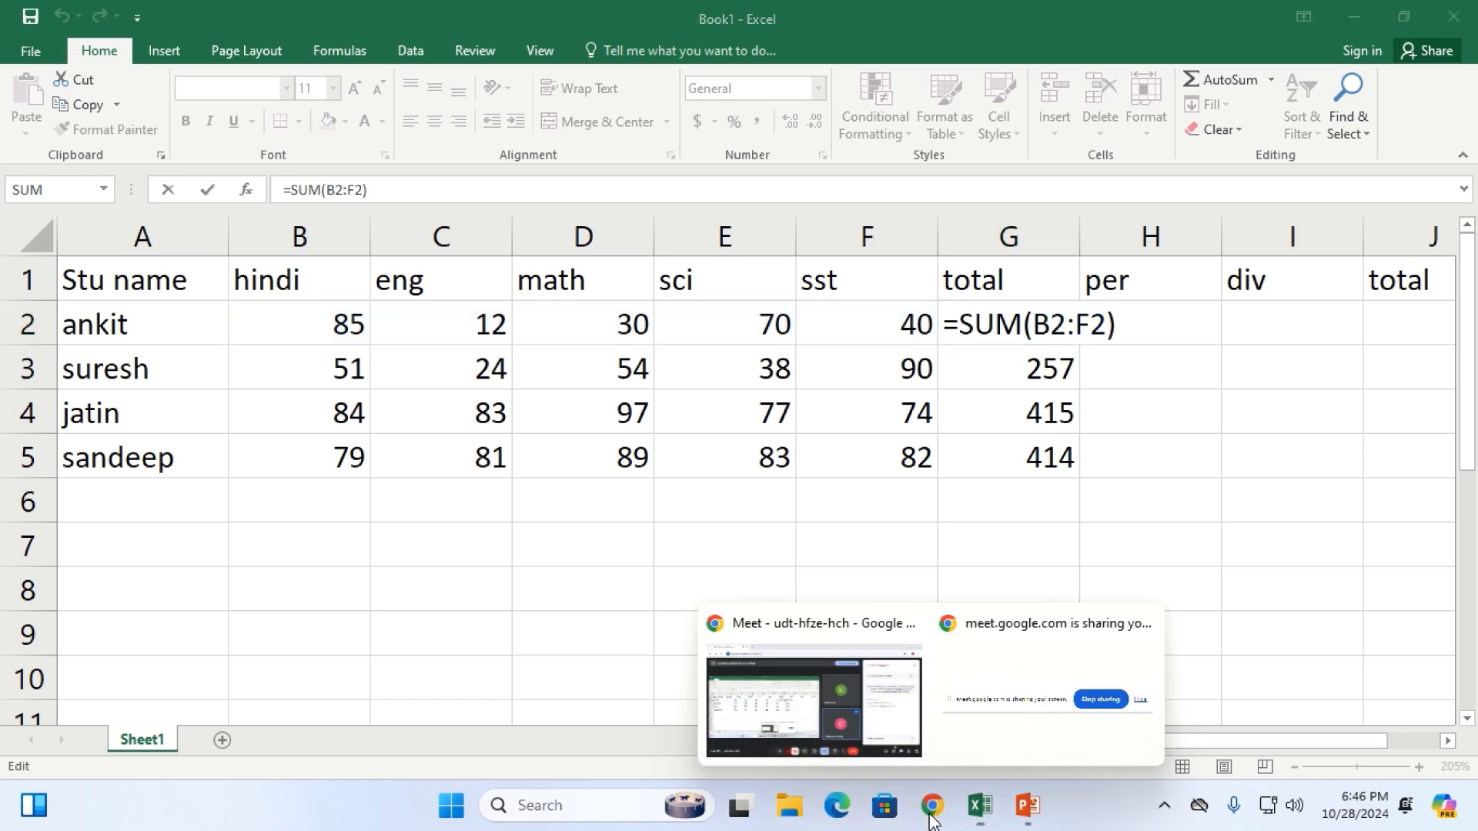
Switch to the Google Meet call again, and come back to the Book1 workbook in Excel
{"action": "left_click", "coordinate": [791, 711]}
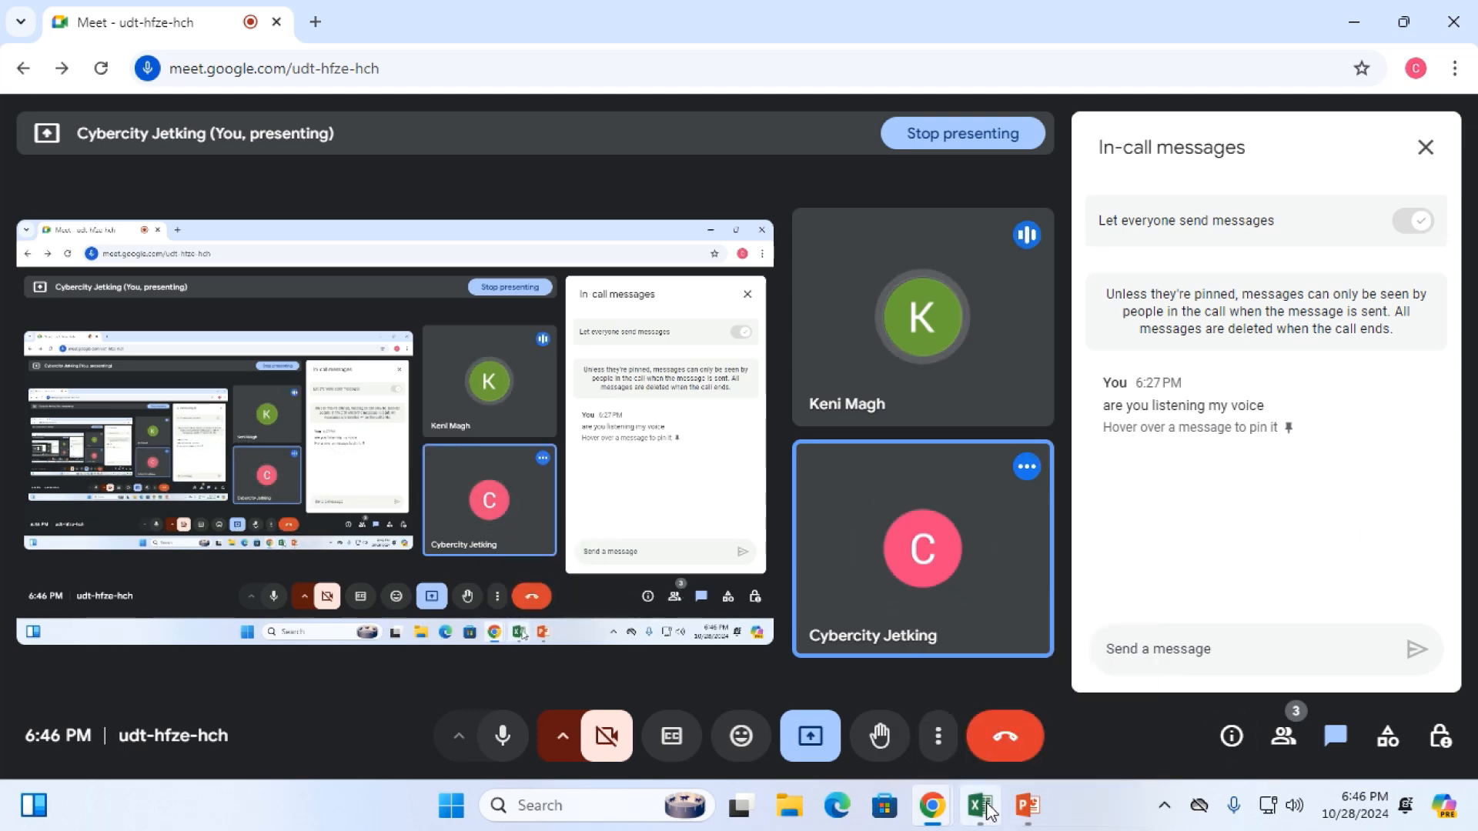
{"action": "mouse_move", "coordinate": [979, 817]}
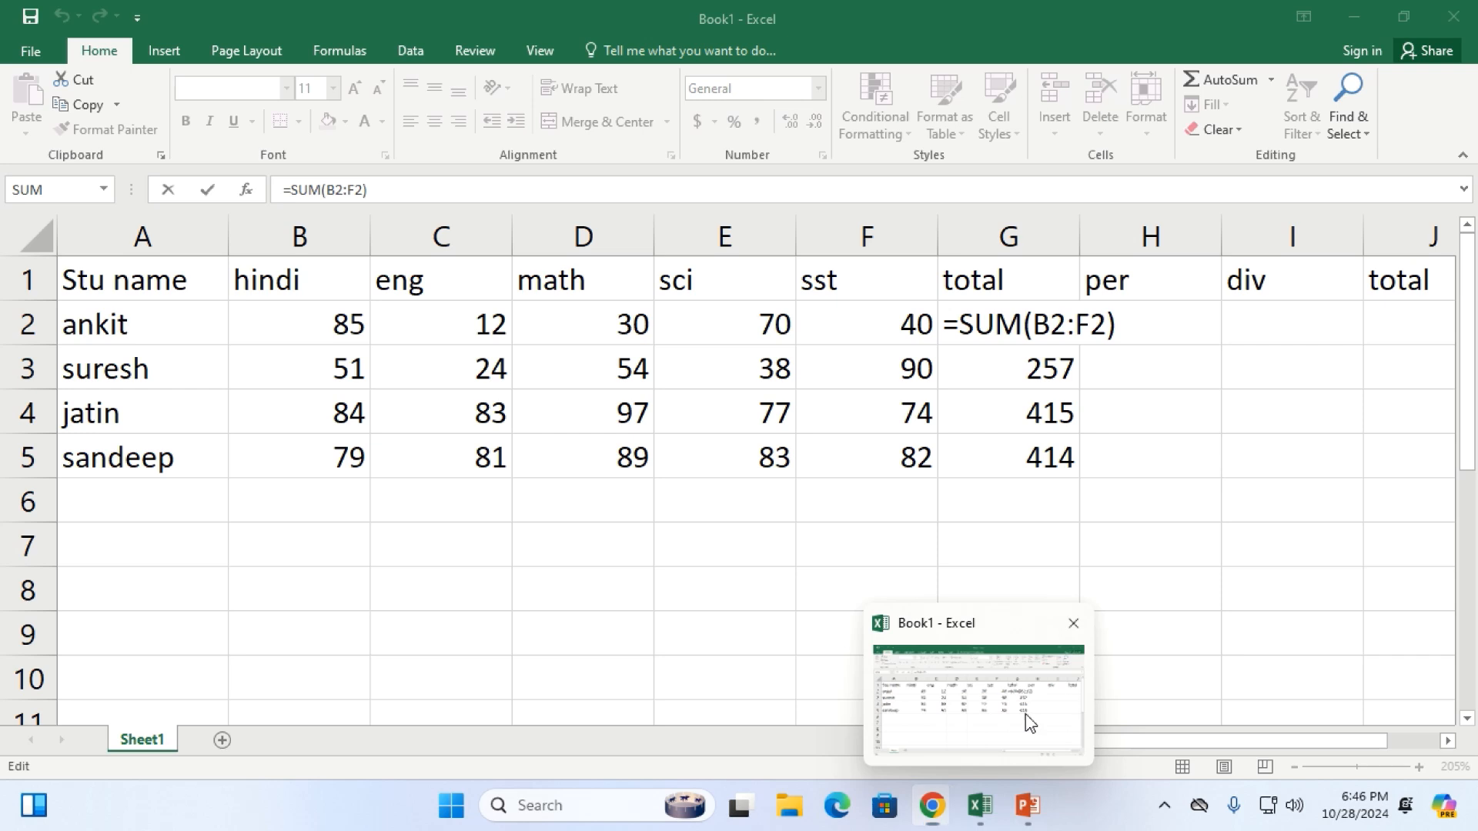
{"action": "left_click", "coordinate": [1028, 721]}
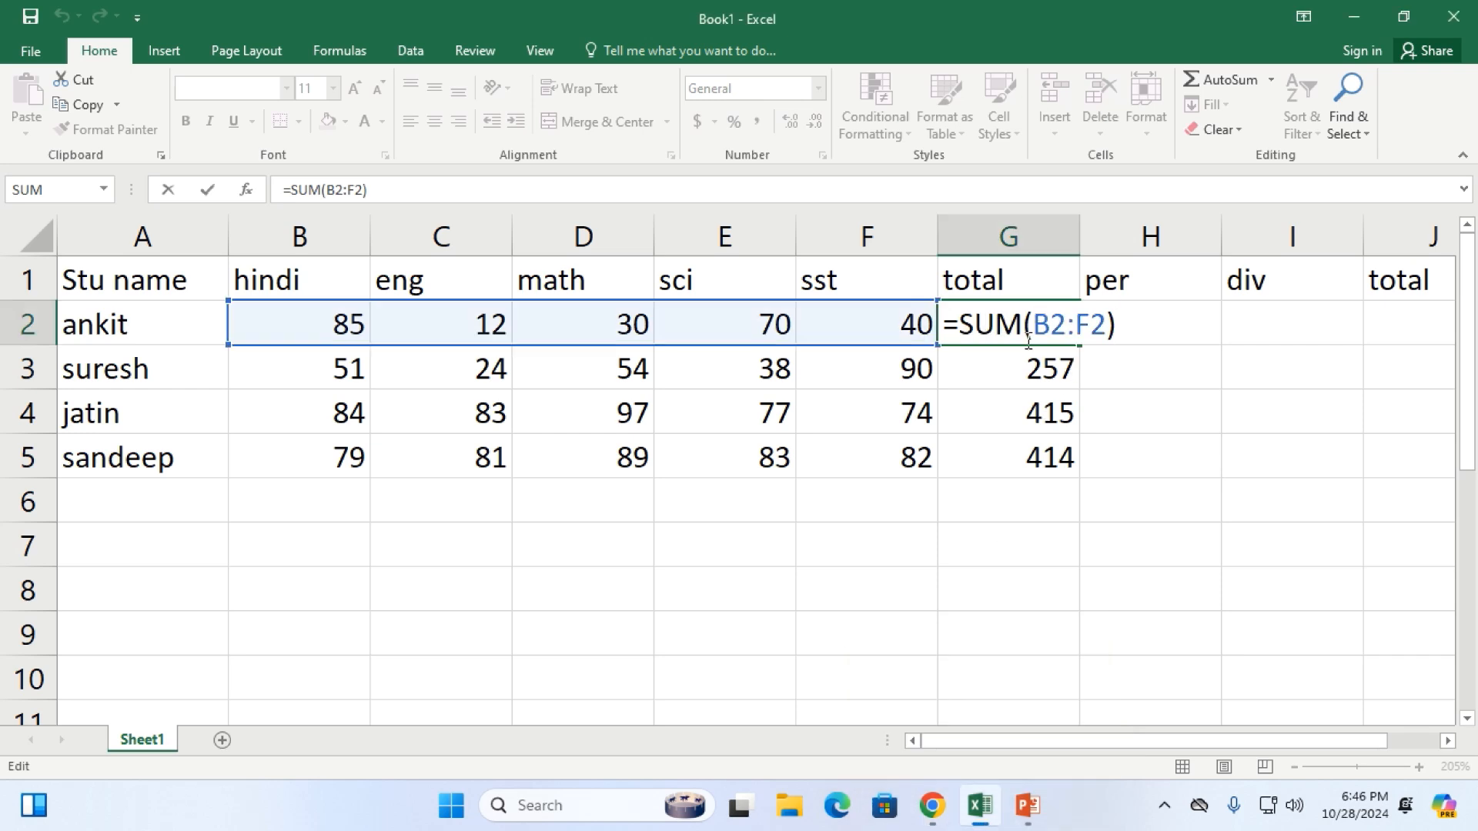
Compare the marks in B2:F2 with the range used by the total formula in G2, leaving the formula as it is
{"action": "left_click", "coordinate": [308, 324]}
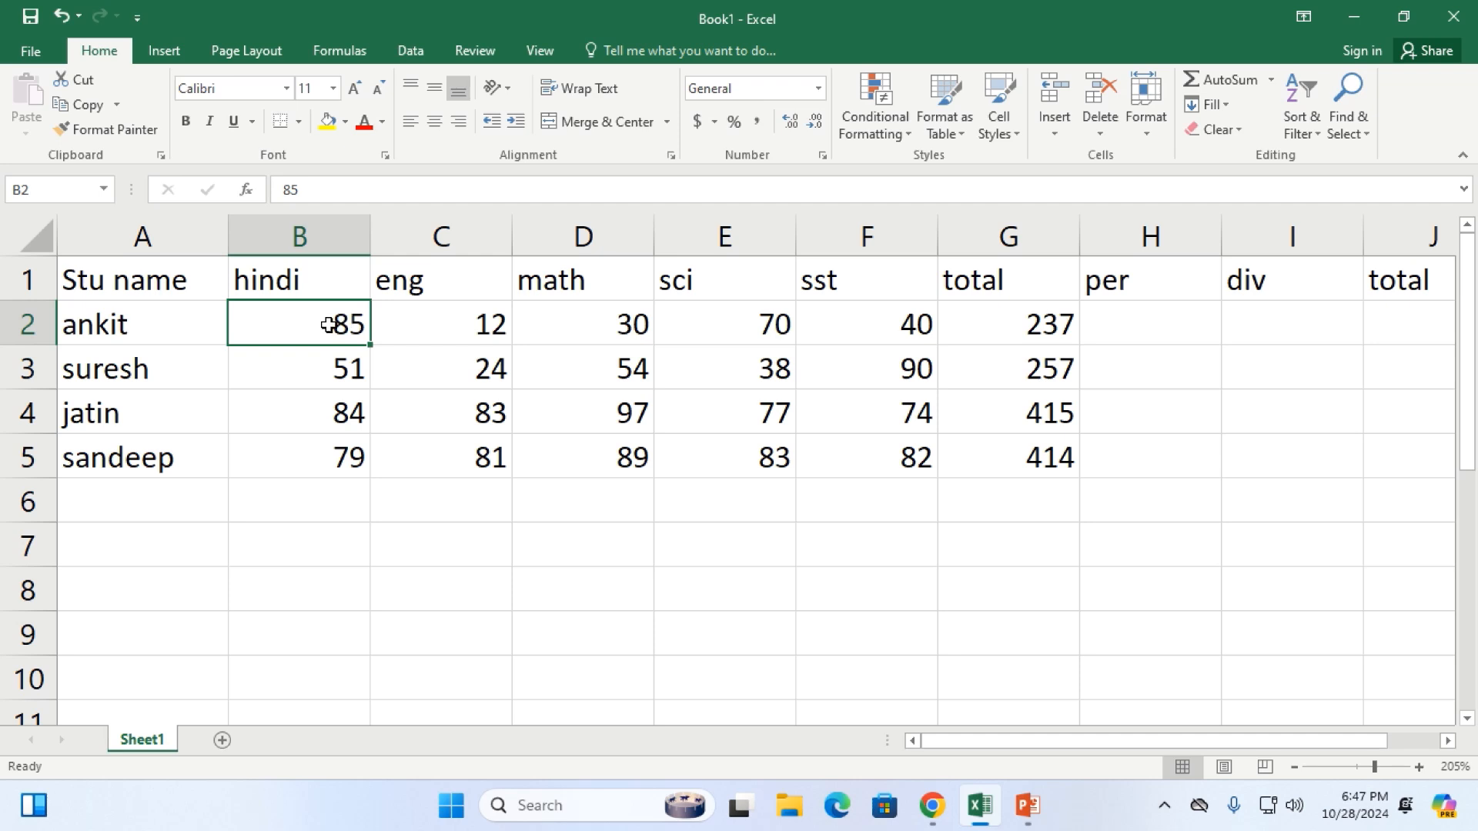
{"action": "left_click_drag", "start_coordinate": [329, 325], "coordinate": [870, 325]}
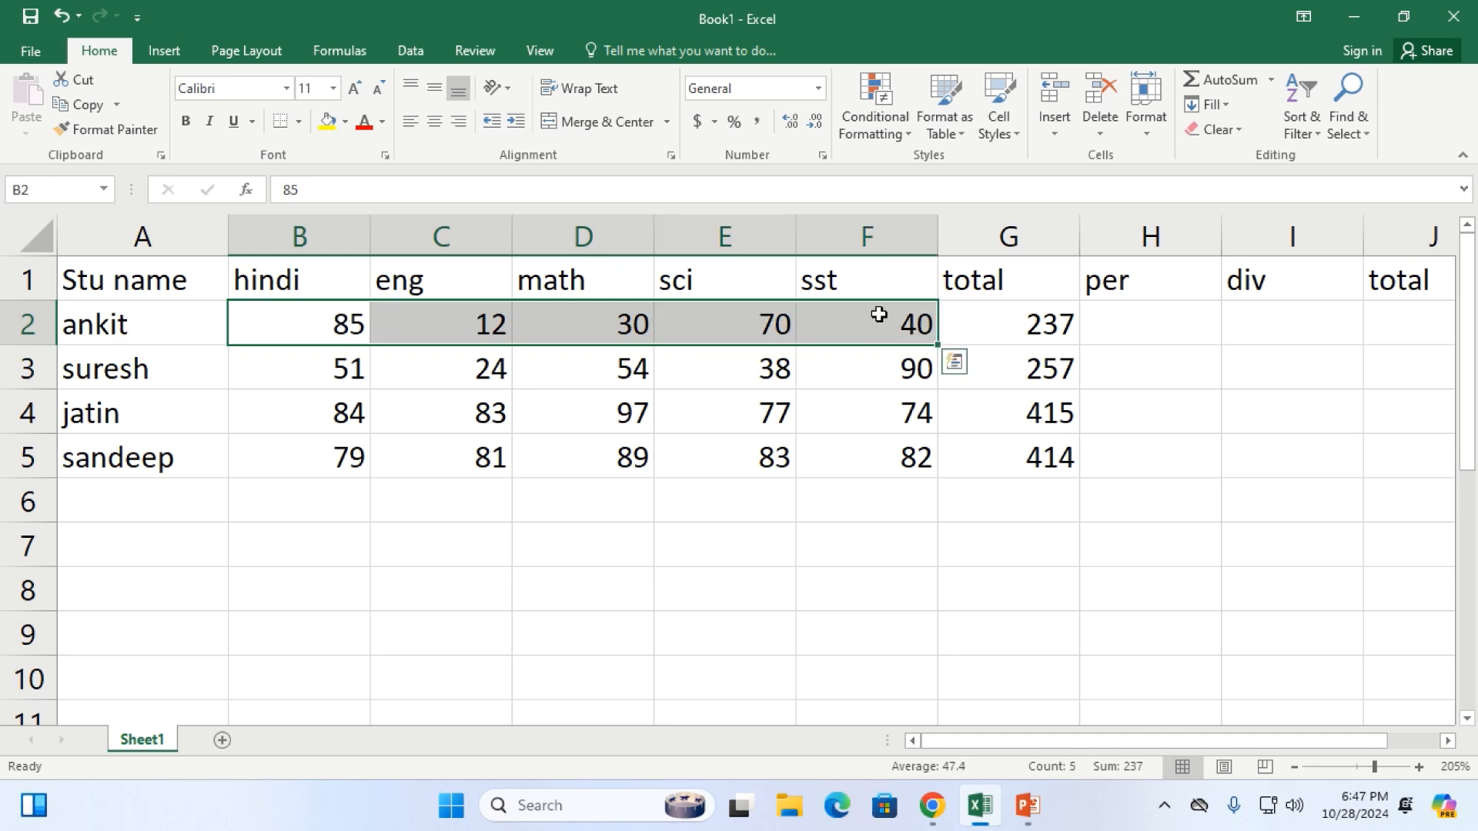
{"action": "left_click", "coordinate": [1024, 327]}
{"action": "double_click", "coordinate": [1041, 324]}
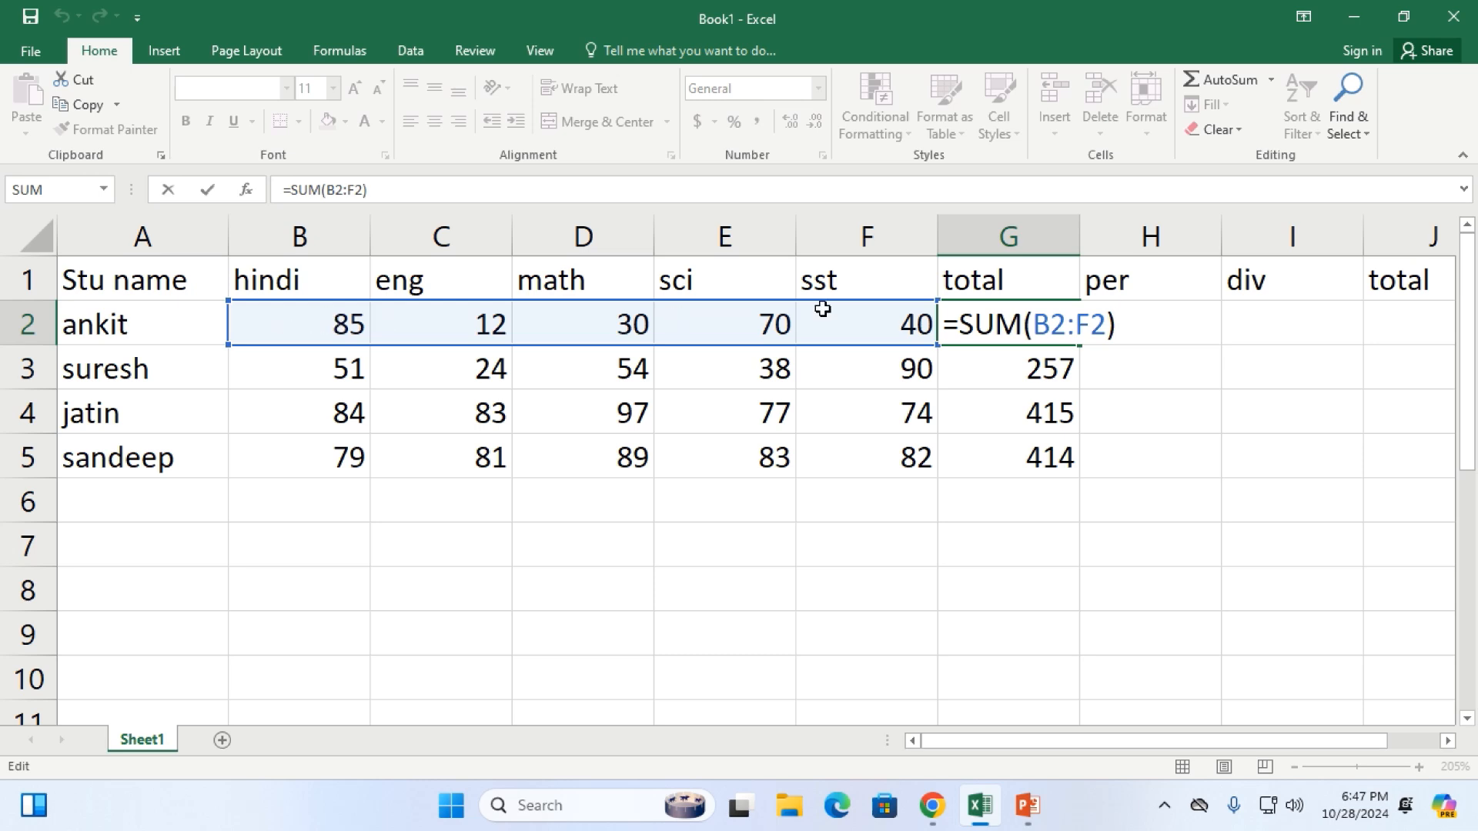
{"action": "key", "text": "Return"}
{"action": "key", "text": "Up"}
Calculate the first student's percentage in H2 with =(G2/5) and fill the formula down through H5
{"action": "left_click", "coordinate": [1119, 323]}
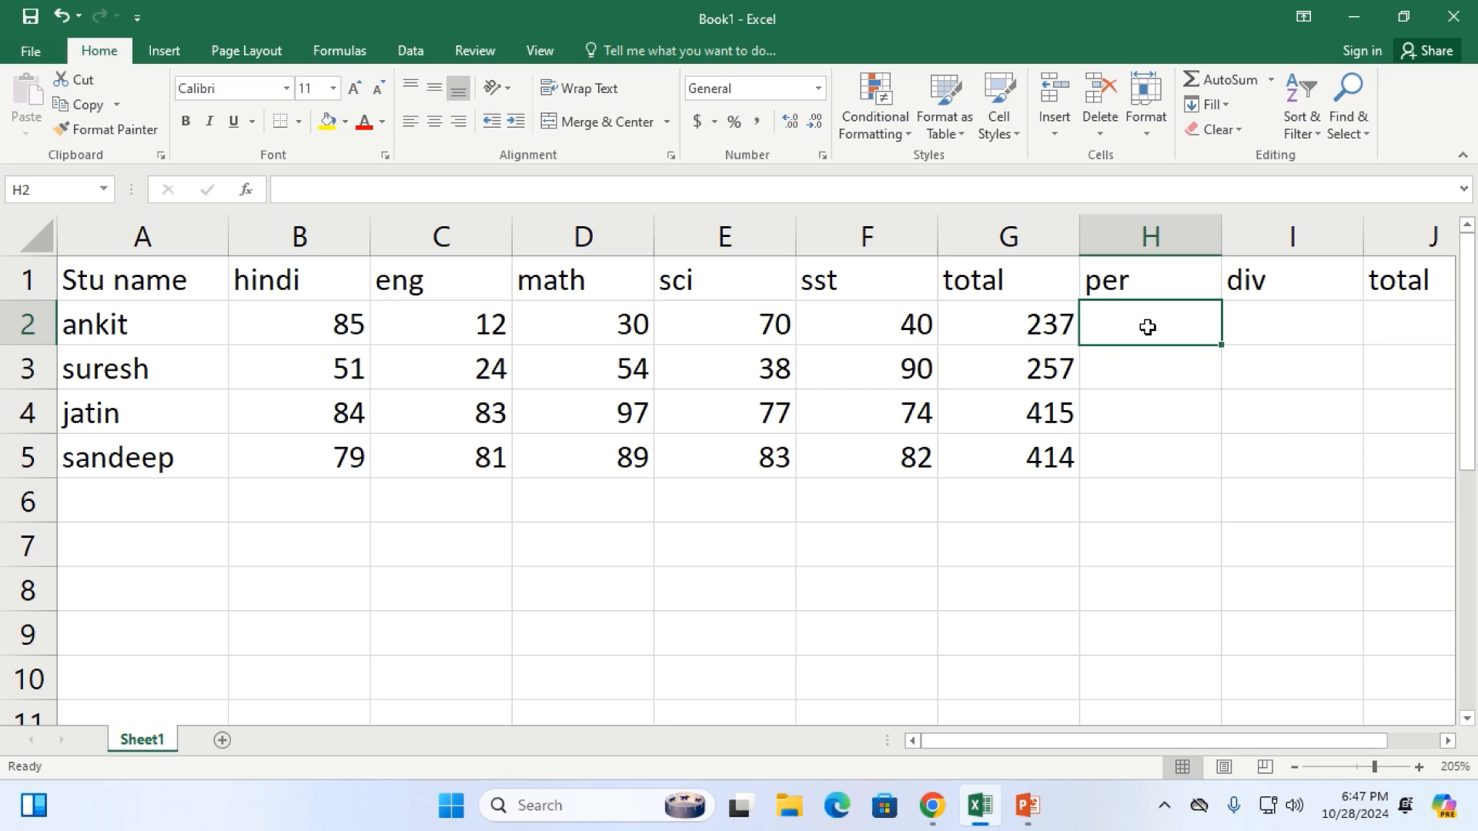
{"action": "type", "text": "=("}
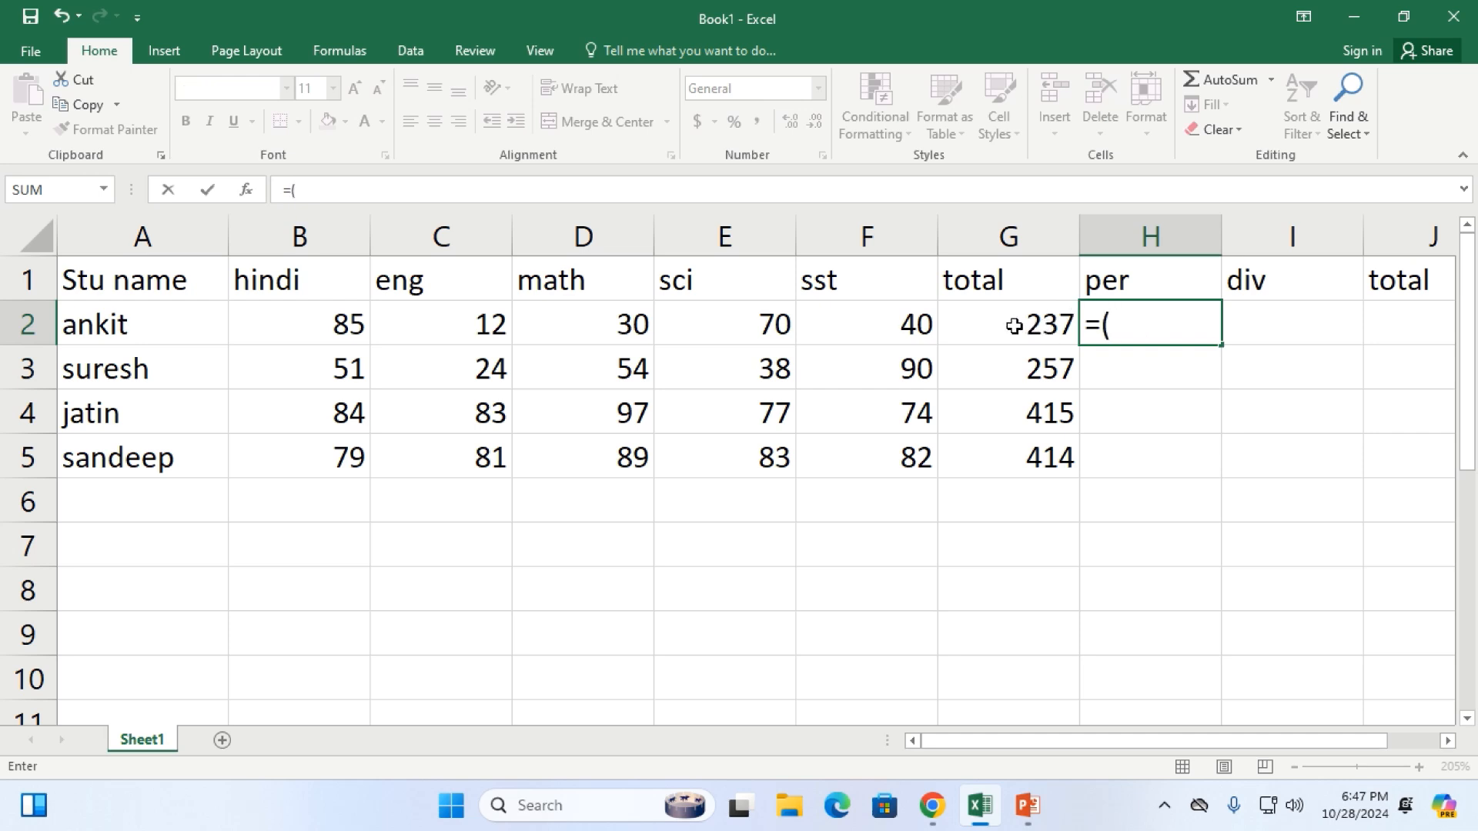
{"action": "left_click", "coordinate": [1028, 327]}
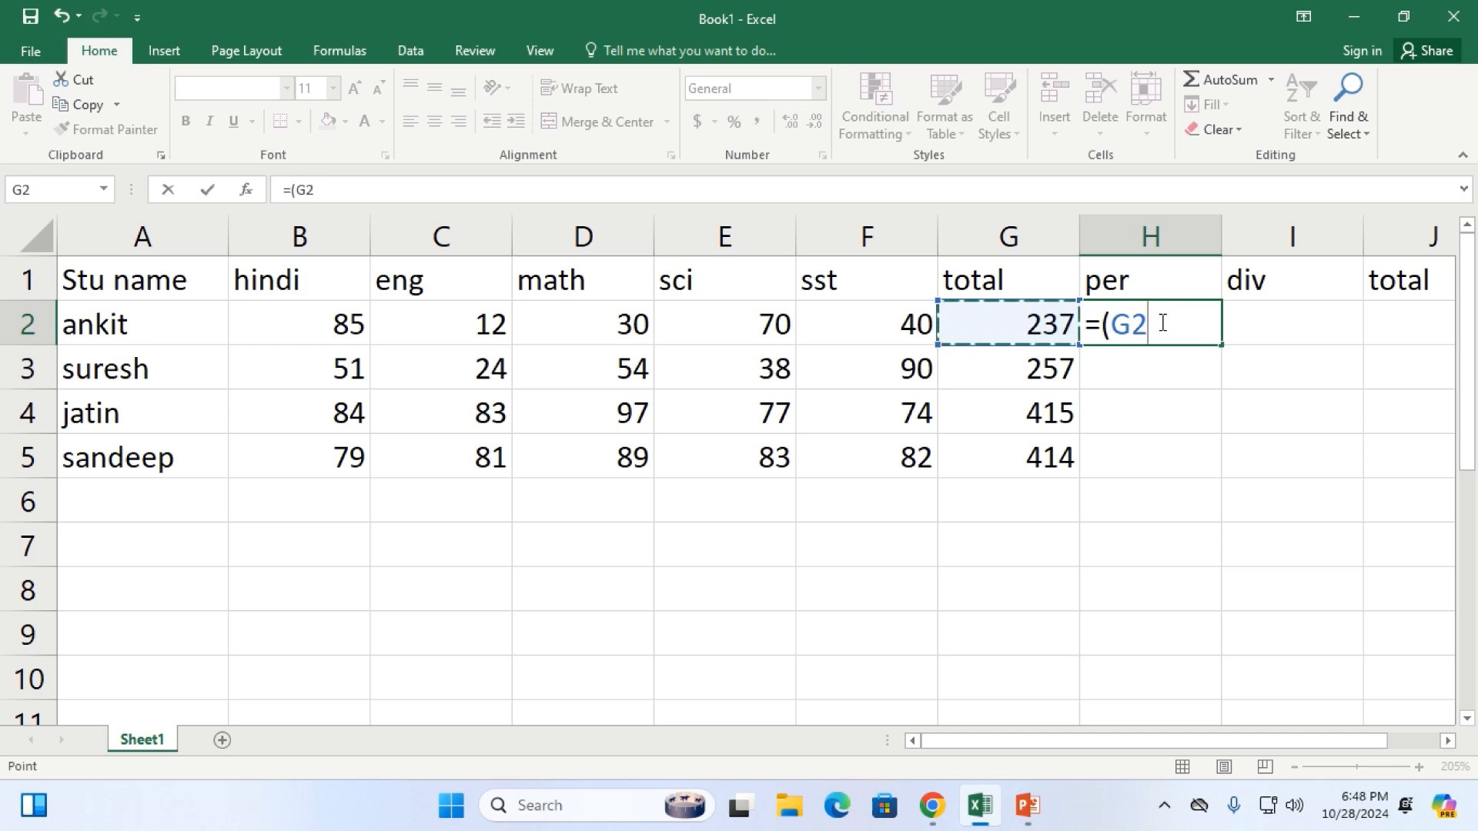
{"action": "type", "text": "/"}
{"action": "type", "text": "5"}
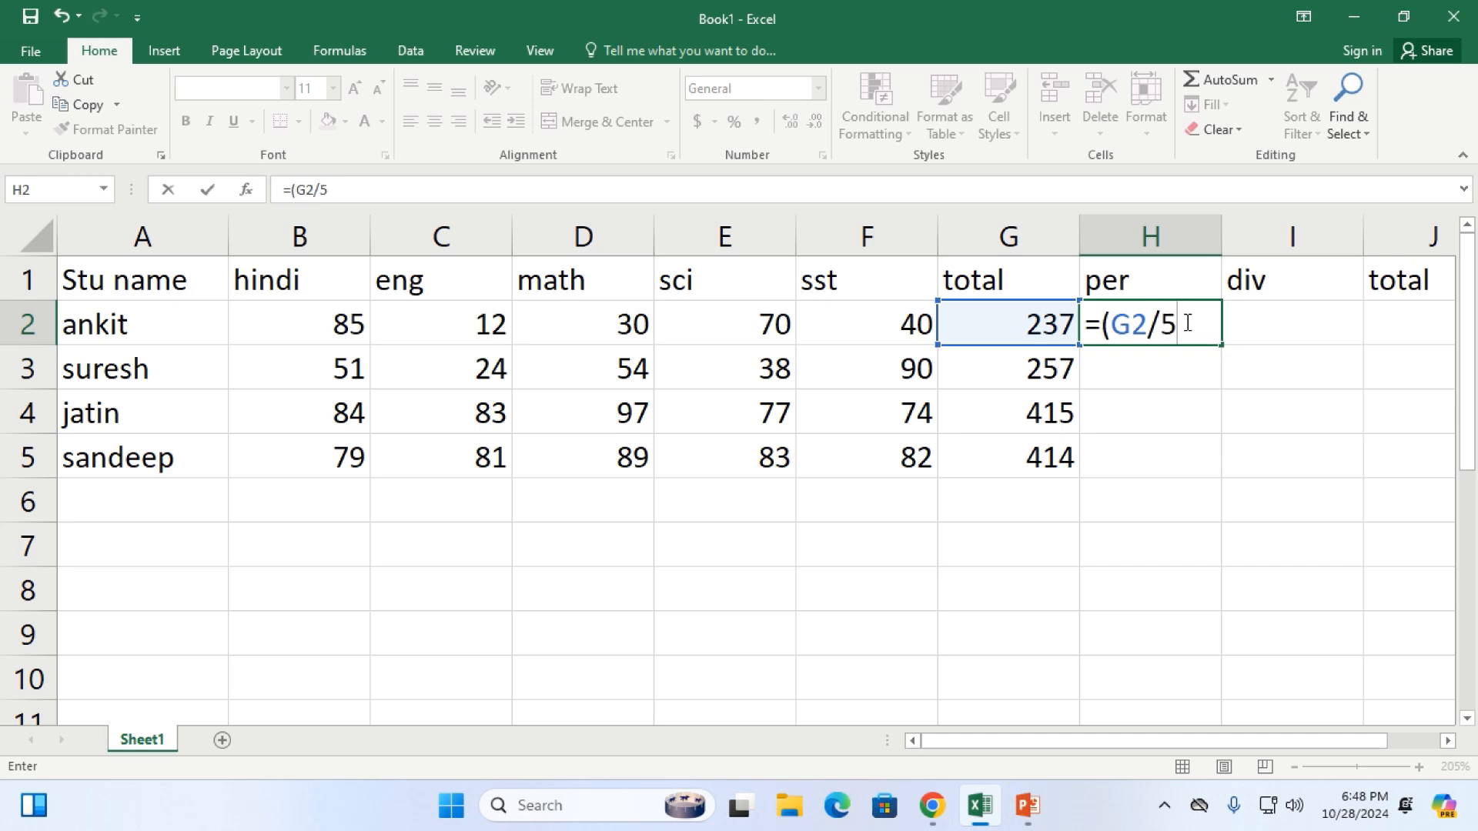
{"action": "type", "text": ")"}
{"action": "key", "text": "Return"}
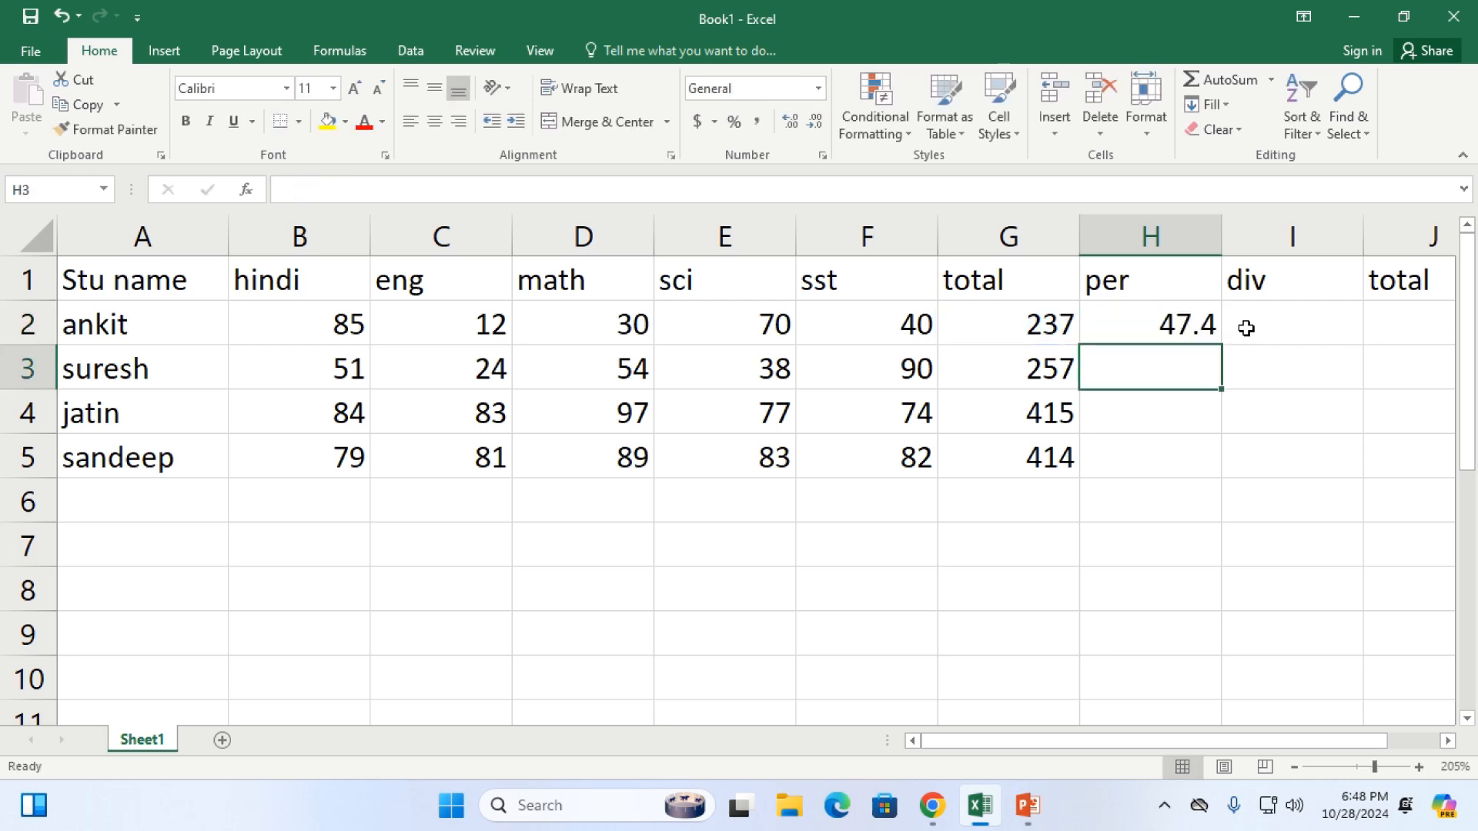
{"action": "left_click", "coordinate": [1133, 319]}
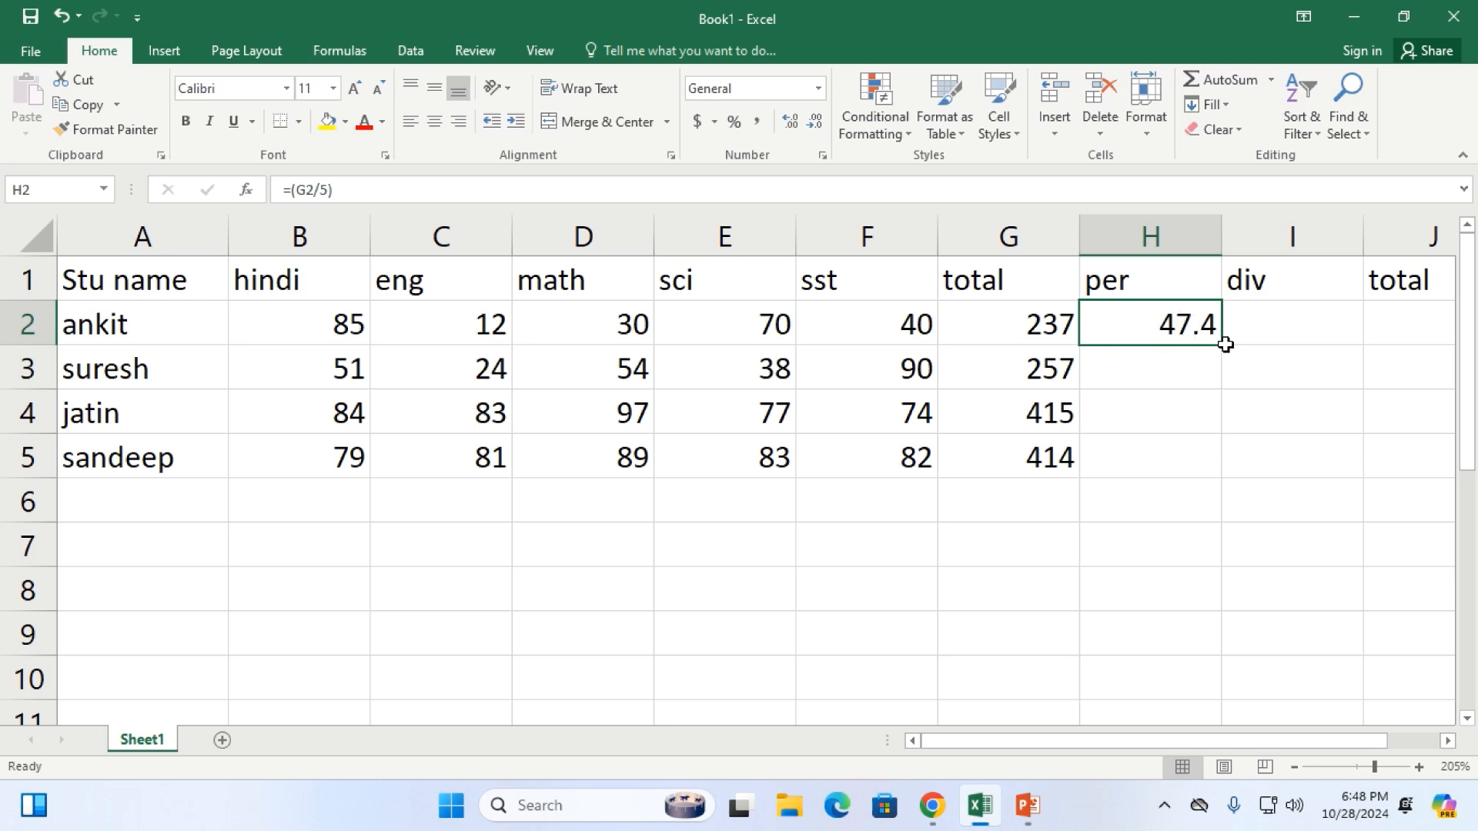
{"action": "left_click_drag", "start_coordinate": [1222, 346], "coordinate": [1221, 466]}
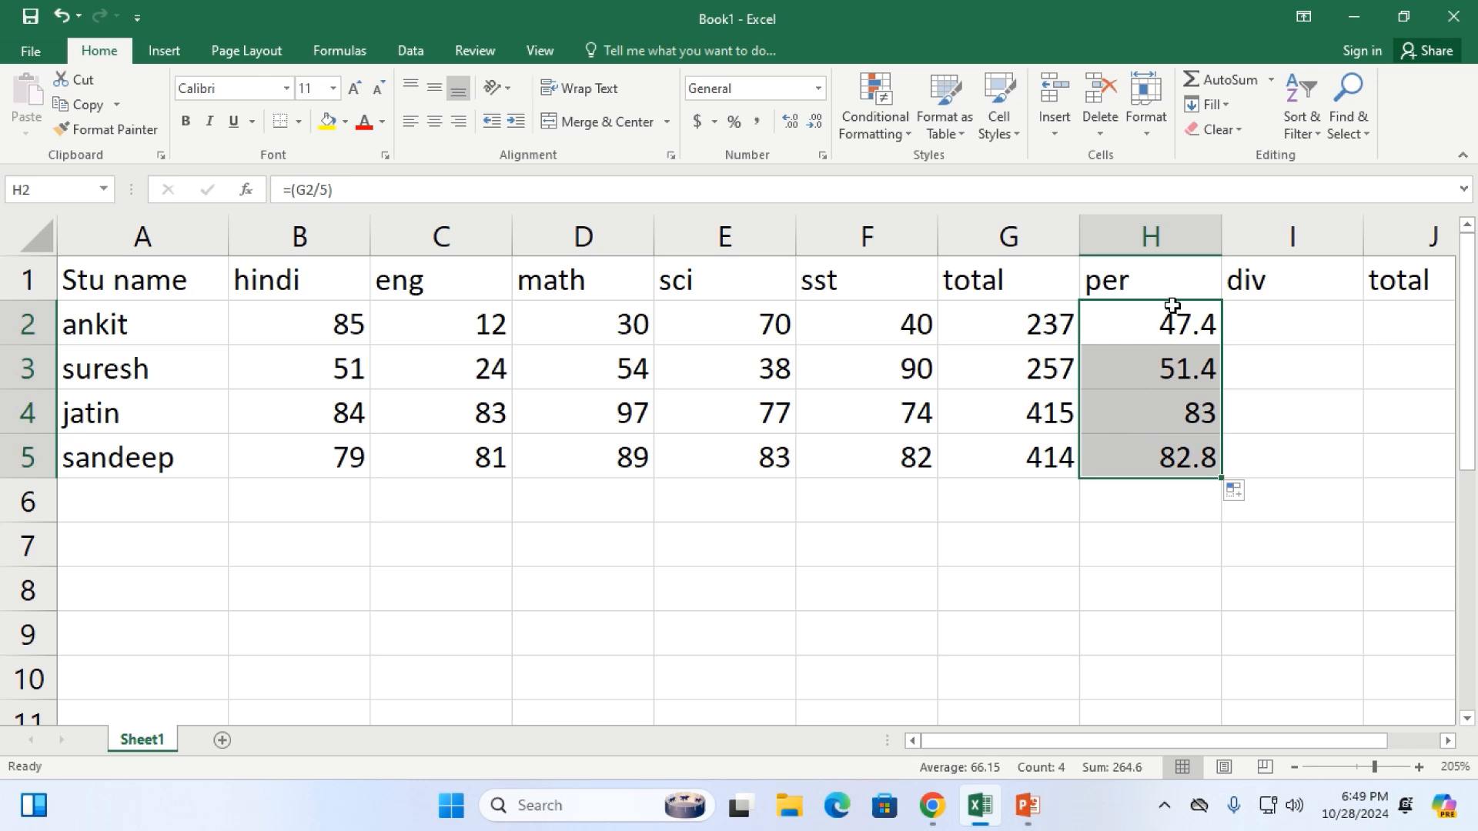
Display the percentage formula inside H2 to examine its reference to the total, leaving the formula as it is
{"action": "double_click", "coordinate": [1179, 320]}
{"action": "left_click", "coordinate": [1216, 315]}
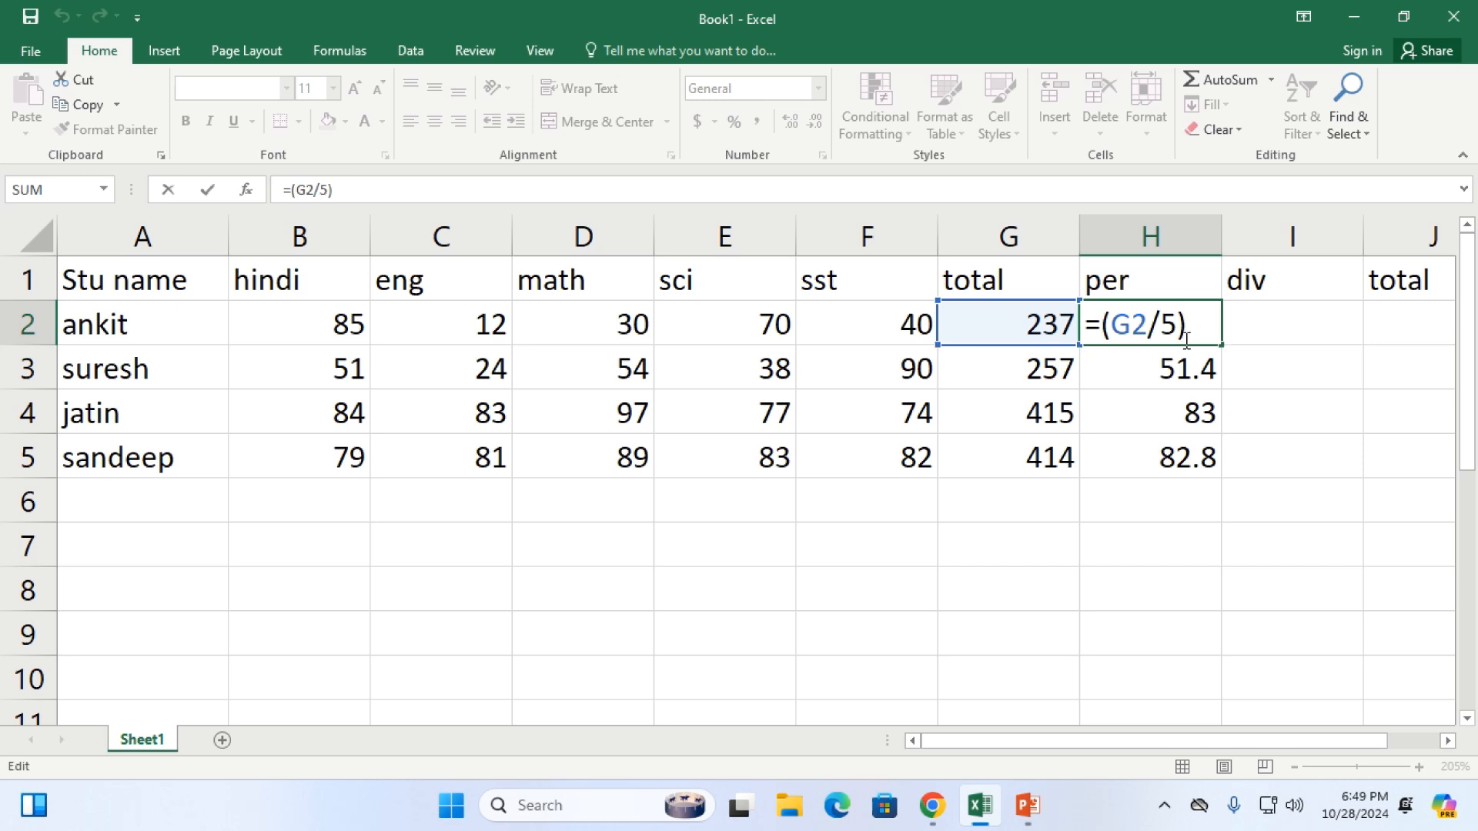
{"action": "key", "text": "Return"}
{"action": "left_click", "coordinate": [1147, 315]}
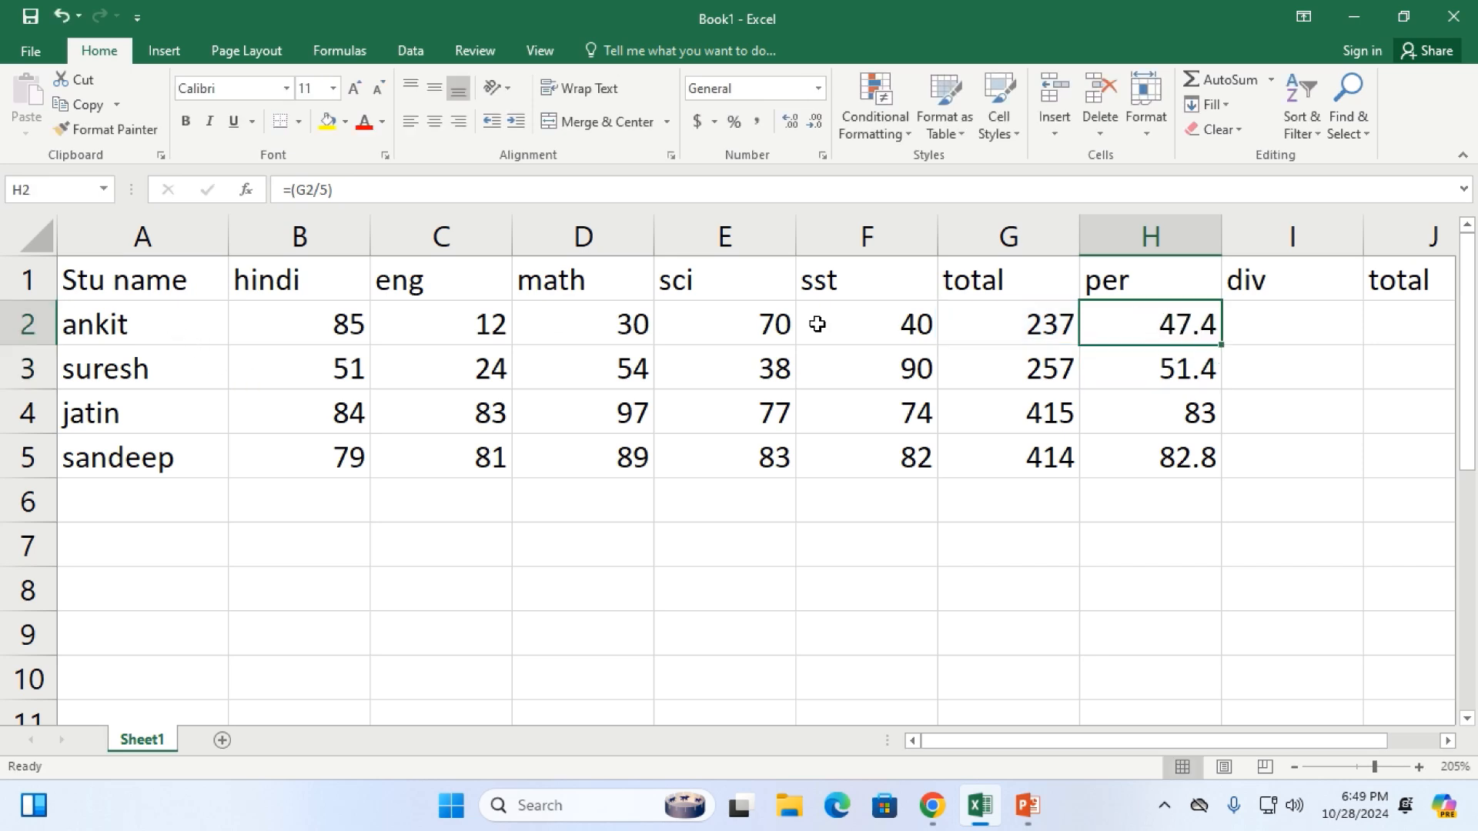
Zoom the sheet out to 180% and begin an IF formula in division cell I2 that returns "first" when g2>=300
{"action": "left_click", "coordinate": [1294, 767]}
{"action": "left_click", "coordinate": [1294, 767]}
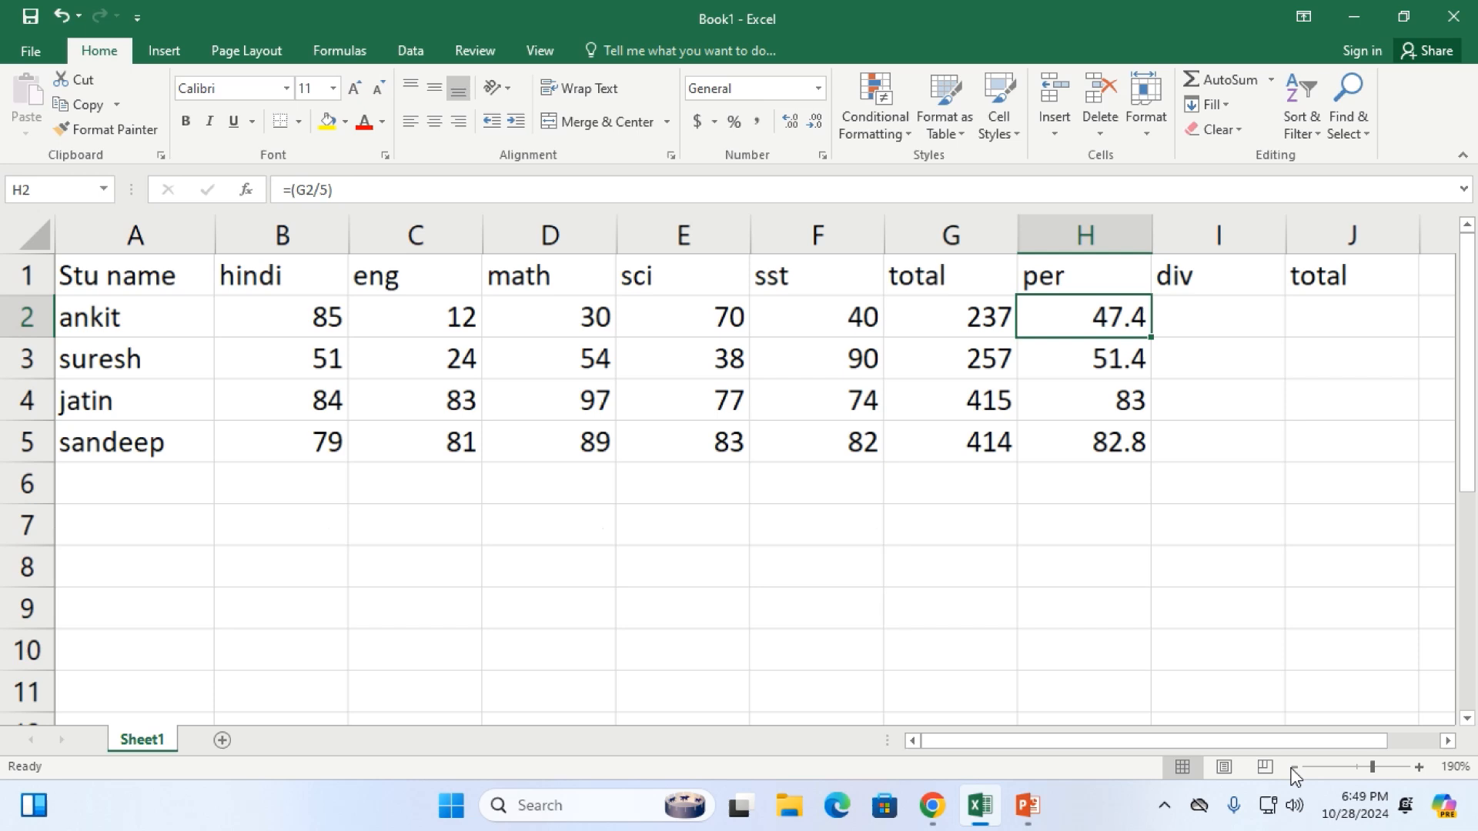
{"action": "left_click", "coordinate": [1293, 767]}
{"action": "left_click", "coordinate": [1147, 308]}
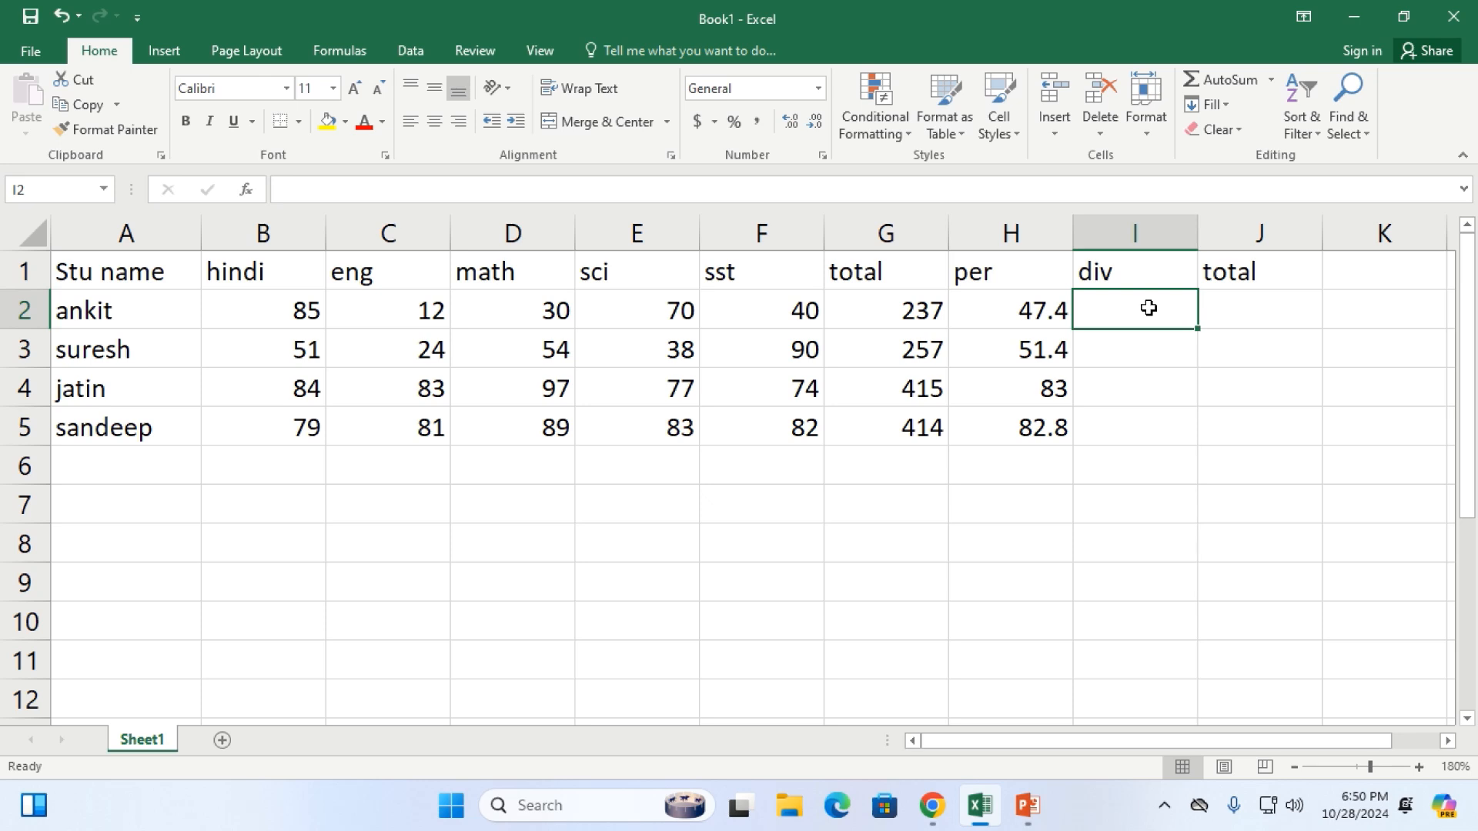
{"action": "type", "text": "="}
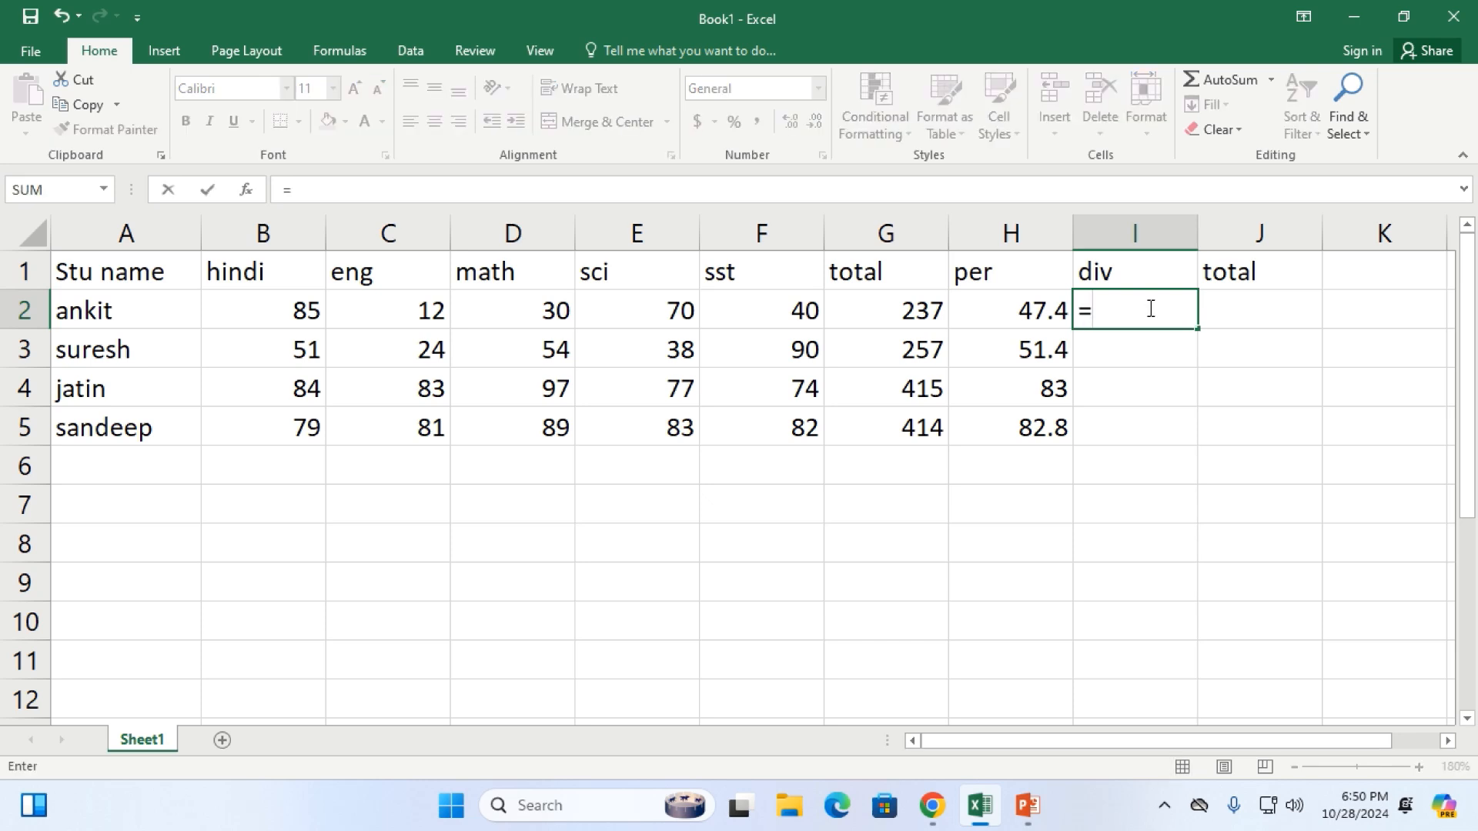
{"action": "type", "text": "if("}
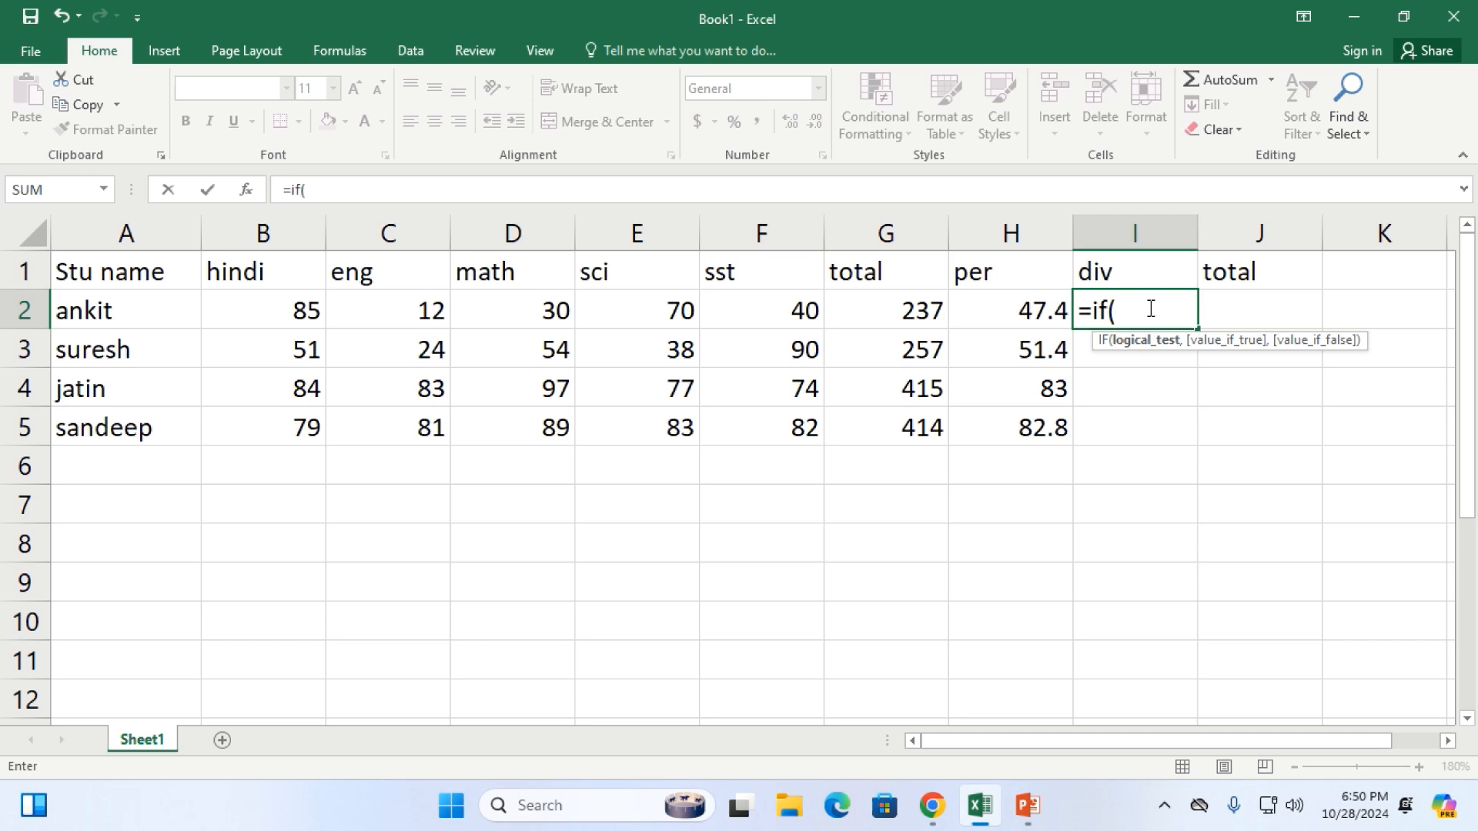
{"action": "type", "text": "g2"}
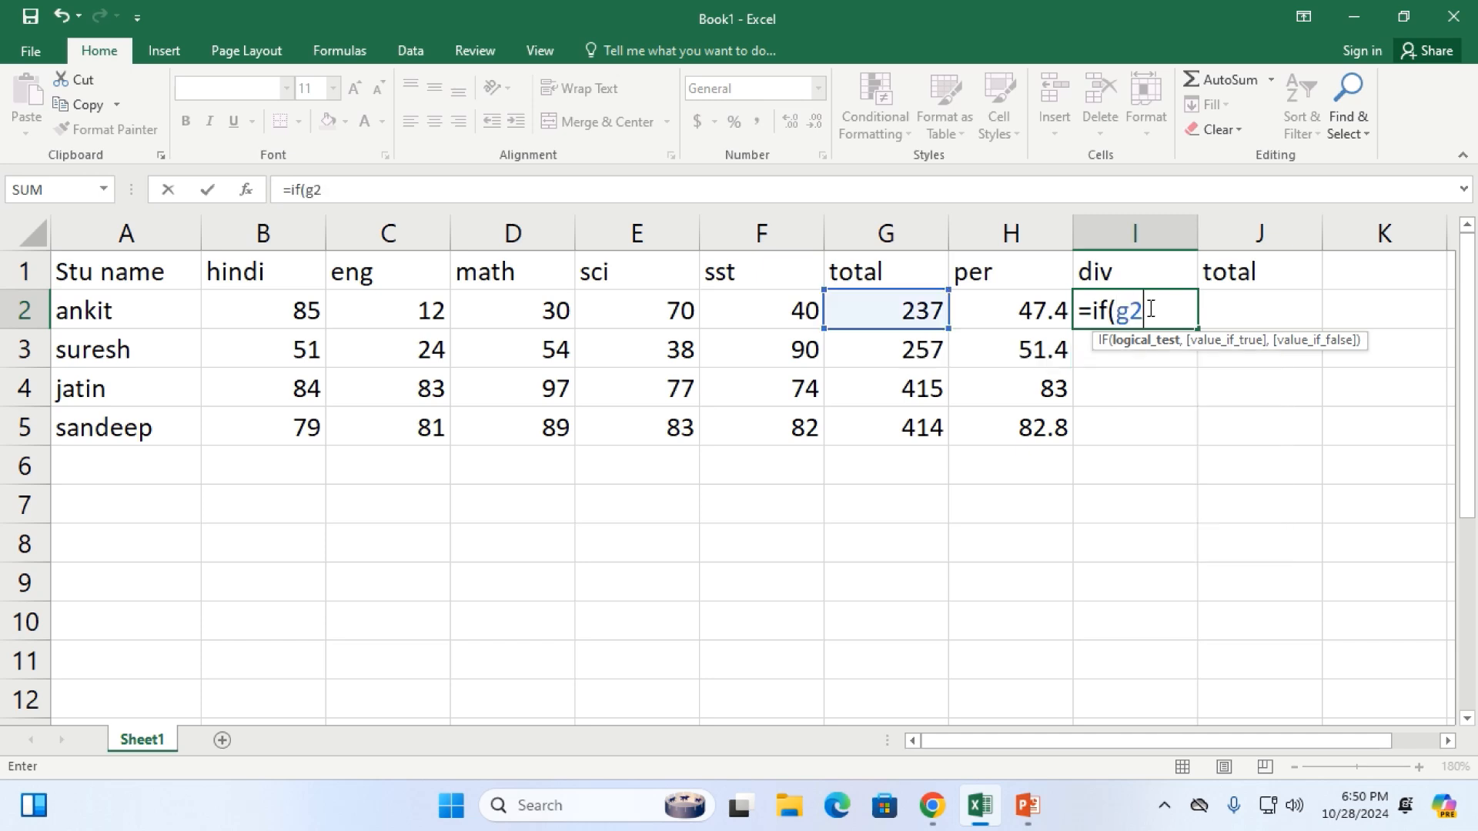
{"action": "type", "text": ">=300,\""}
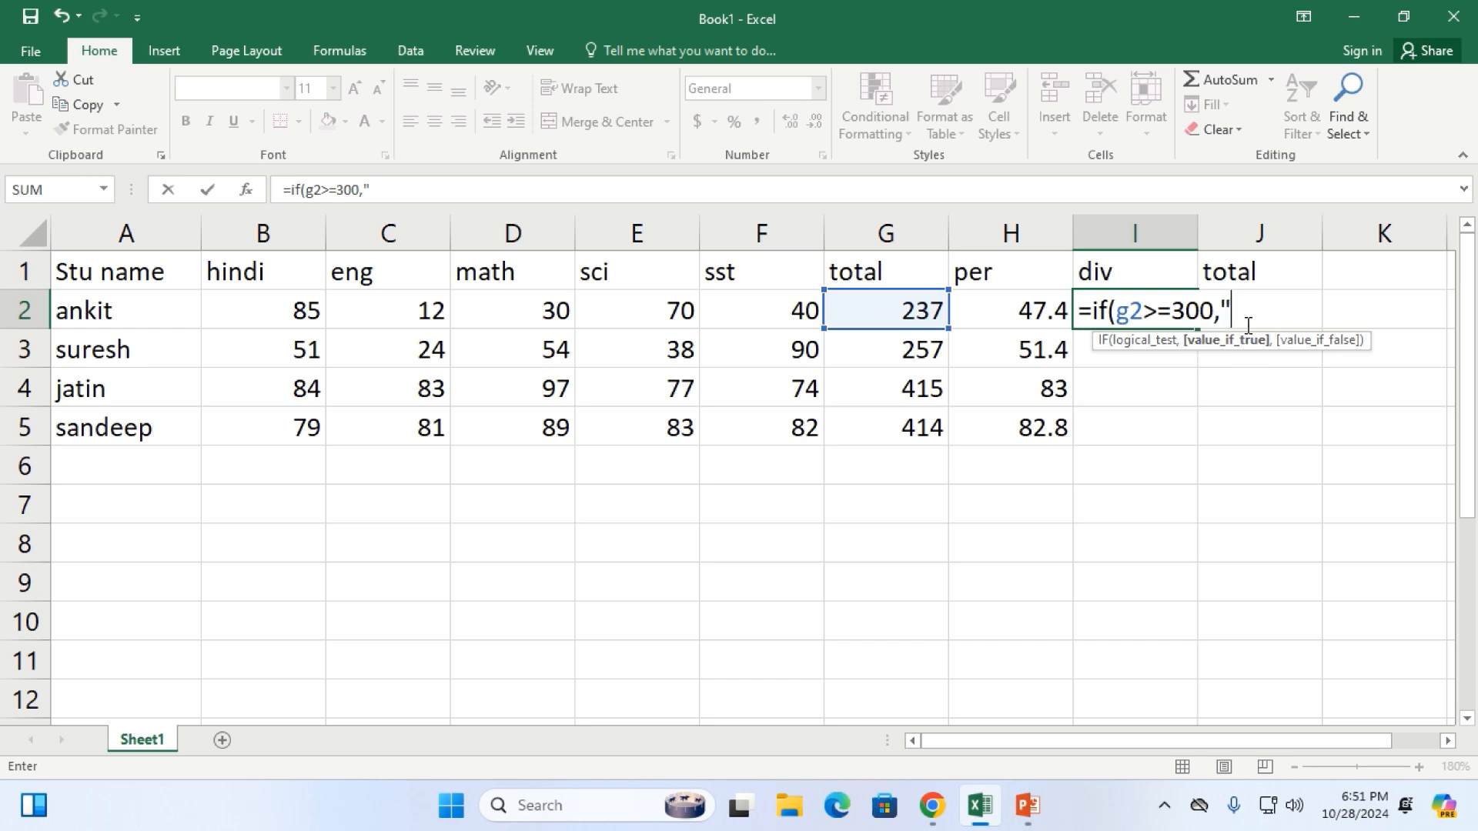
{"action": "type", "text": "first\","}
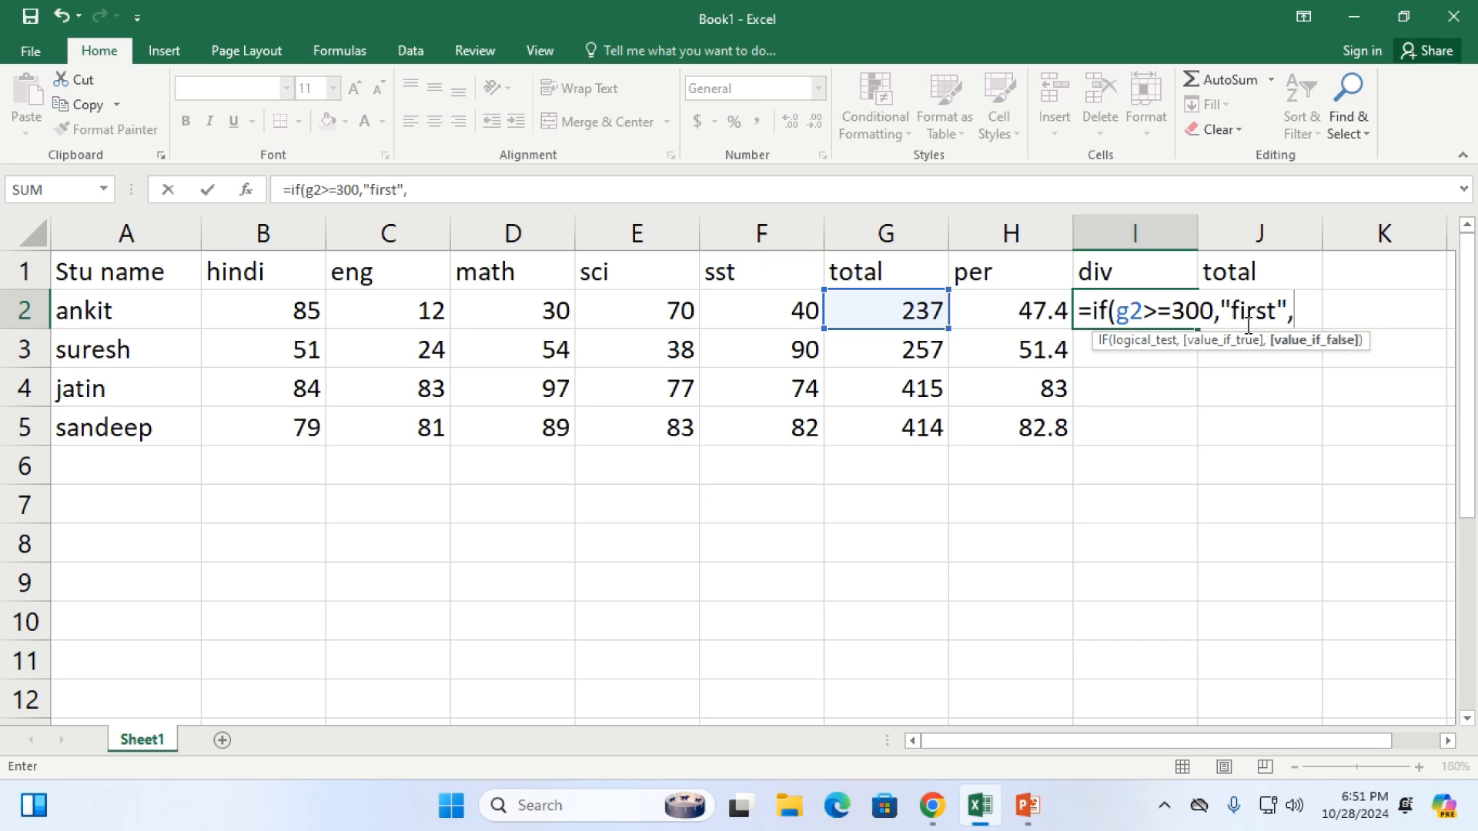
Nest a second IF in the I2 formula that returns "second" when g2>=250
{"action": "type", "text": "if("}
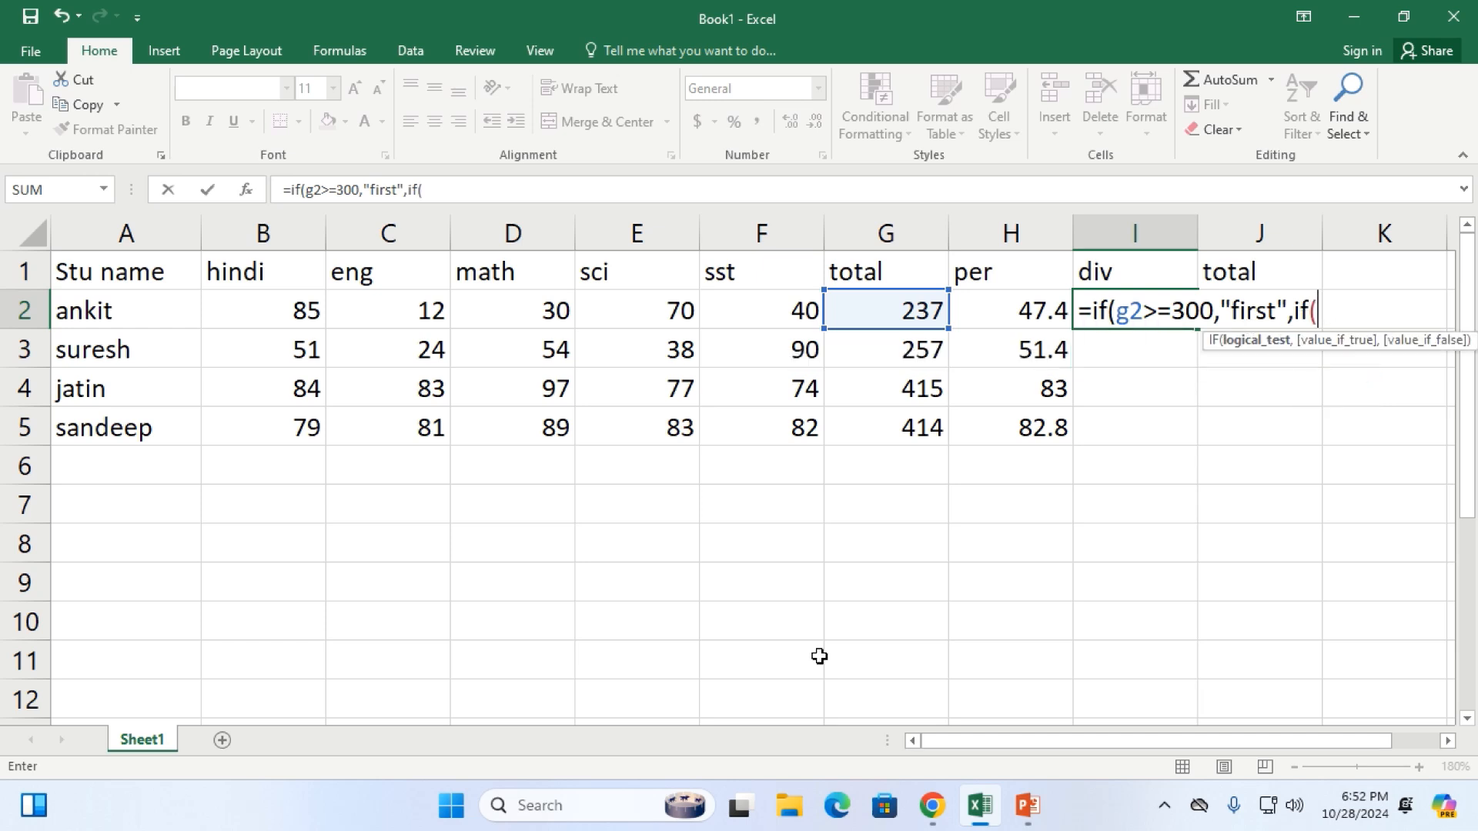
{"action": "type", "text": "g2>="}
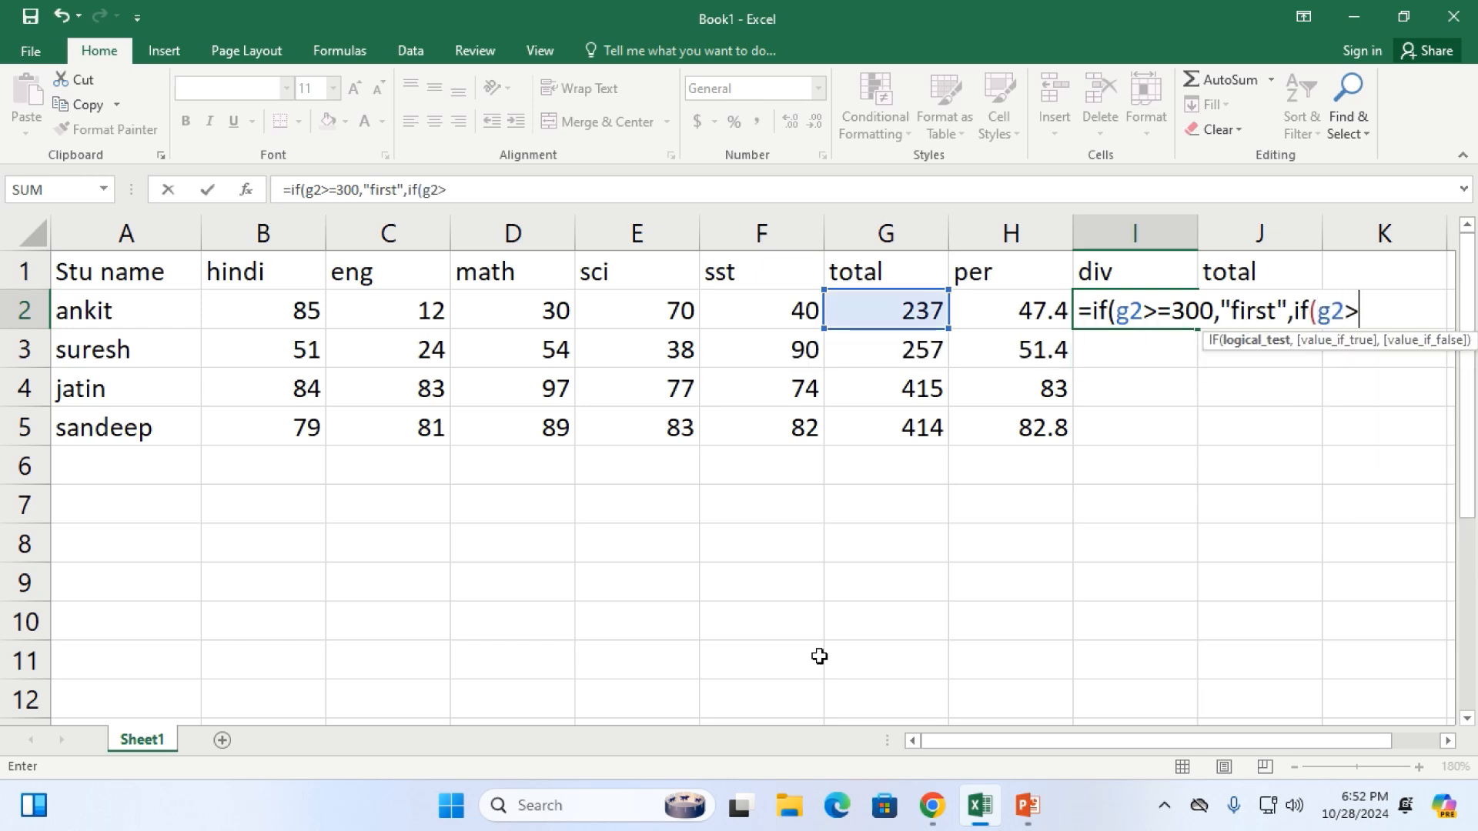
{"action": "type", "text": "250,\""}
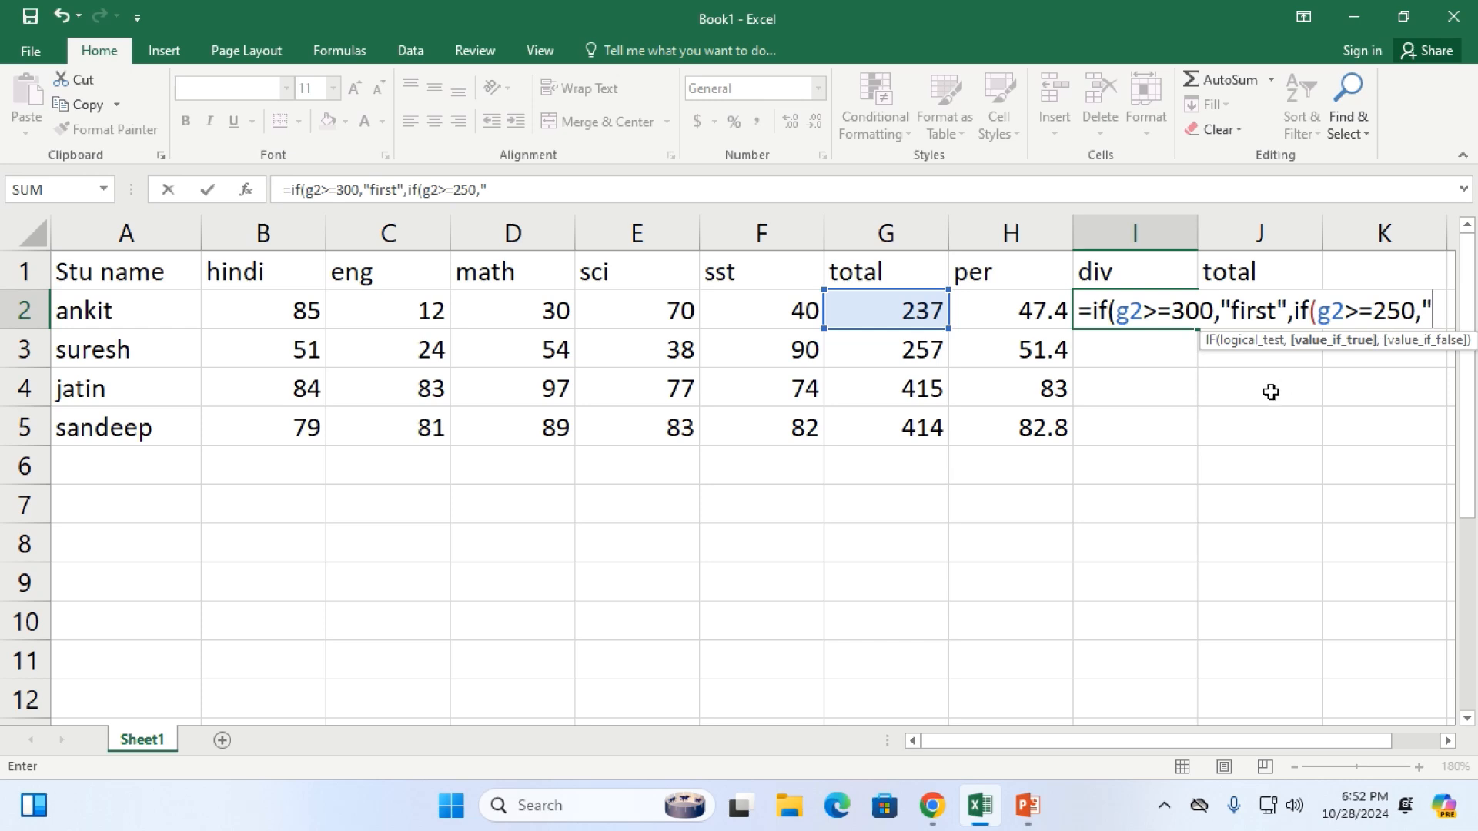
{"action": "type", "text": "sec"}
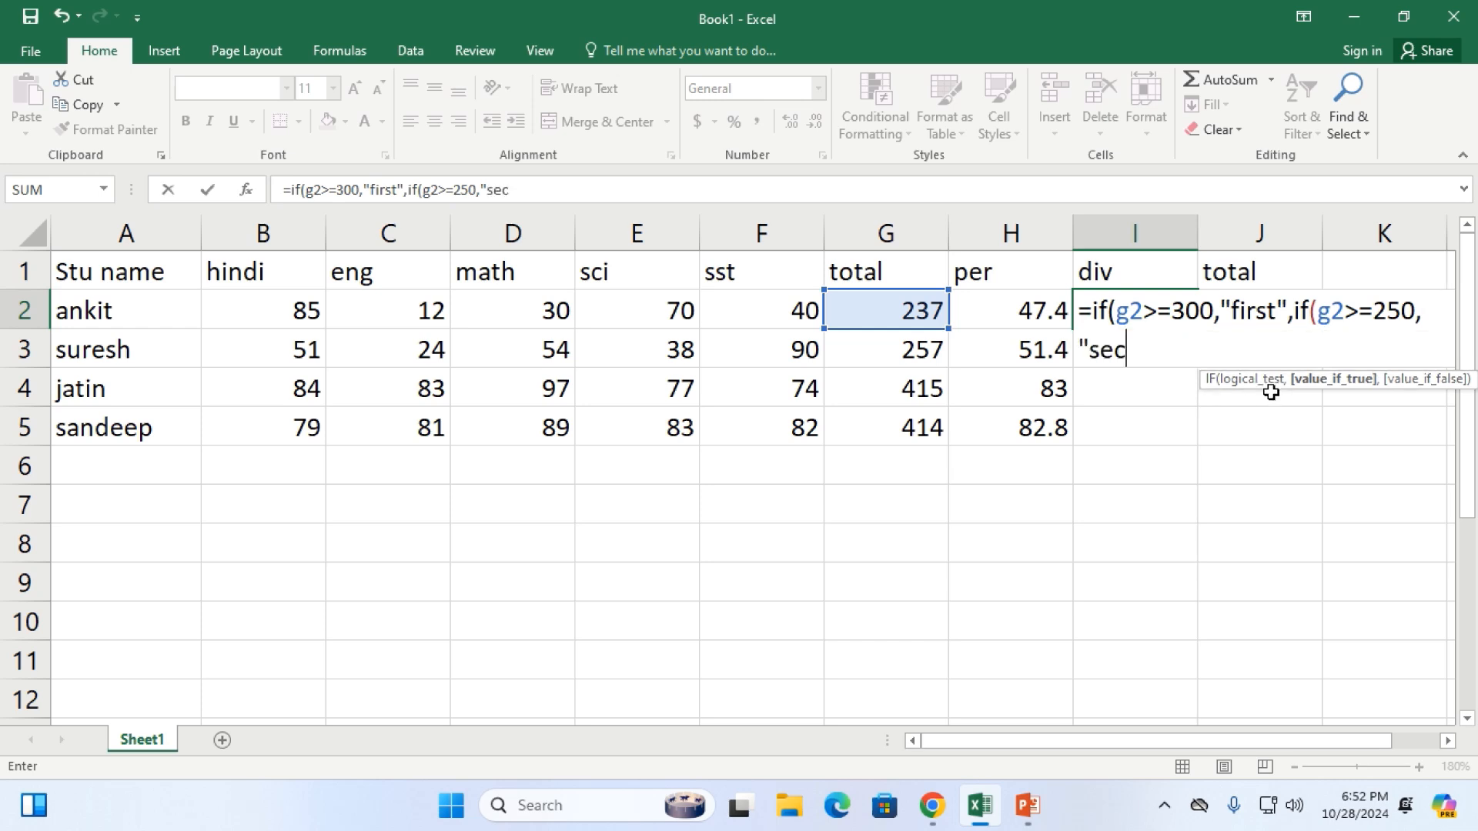
{"action": "type", "text": "ond\",if"}
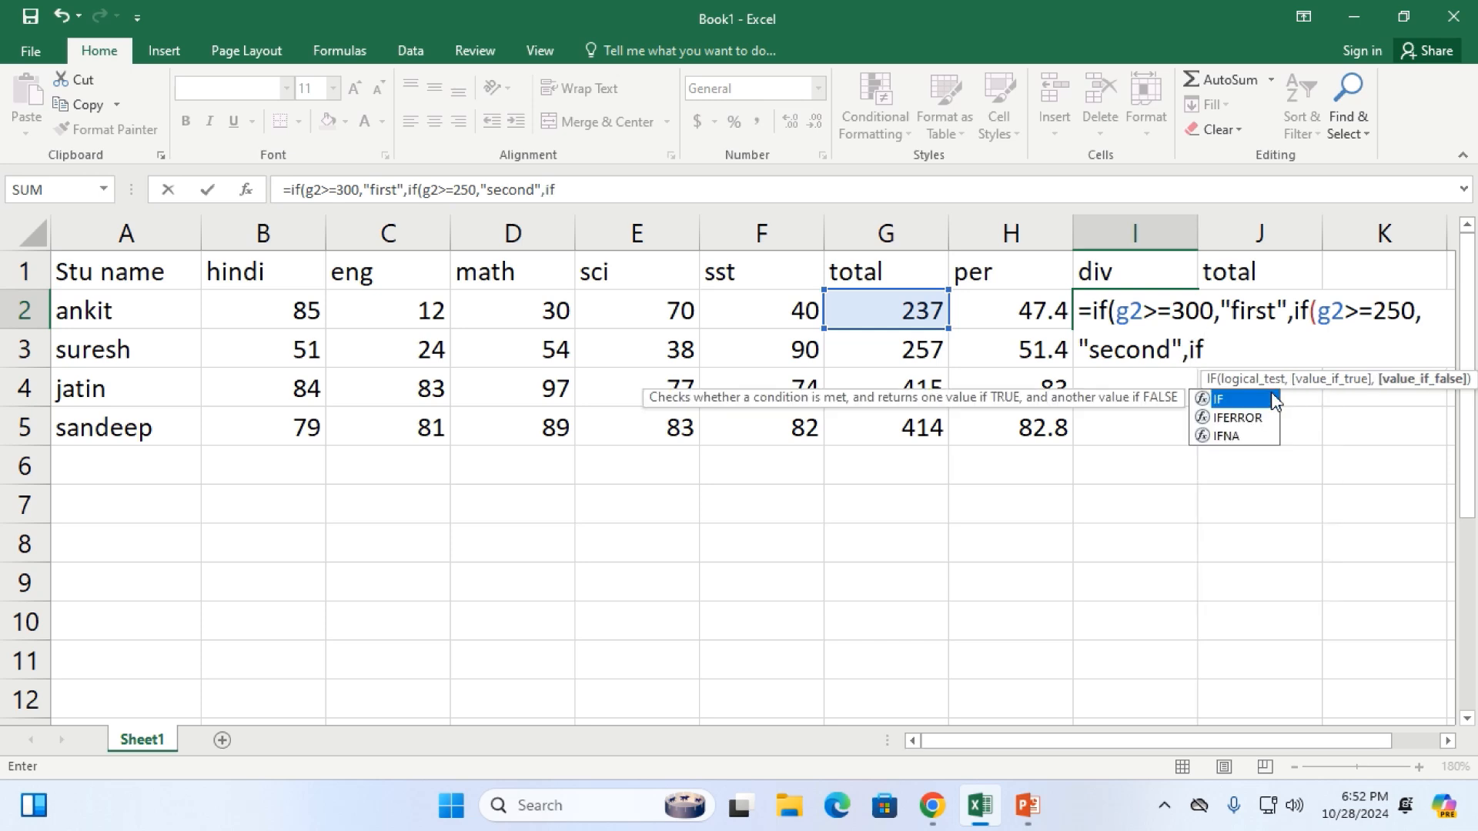
Continue the I2 formula with a third nested IF that returns "third" when g2>=150
{"action": "type", "text": "("}
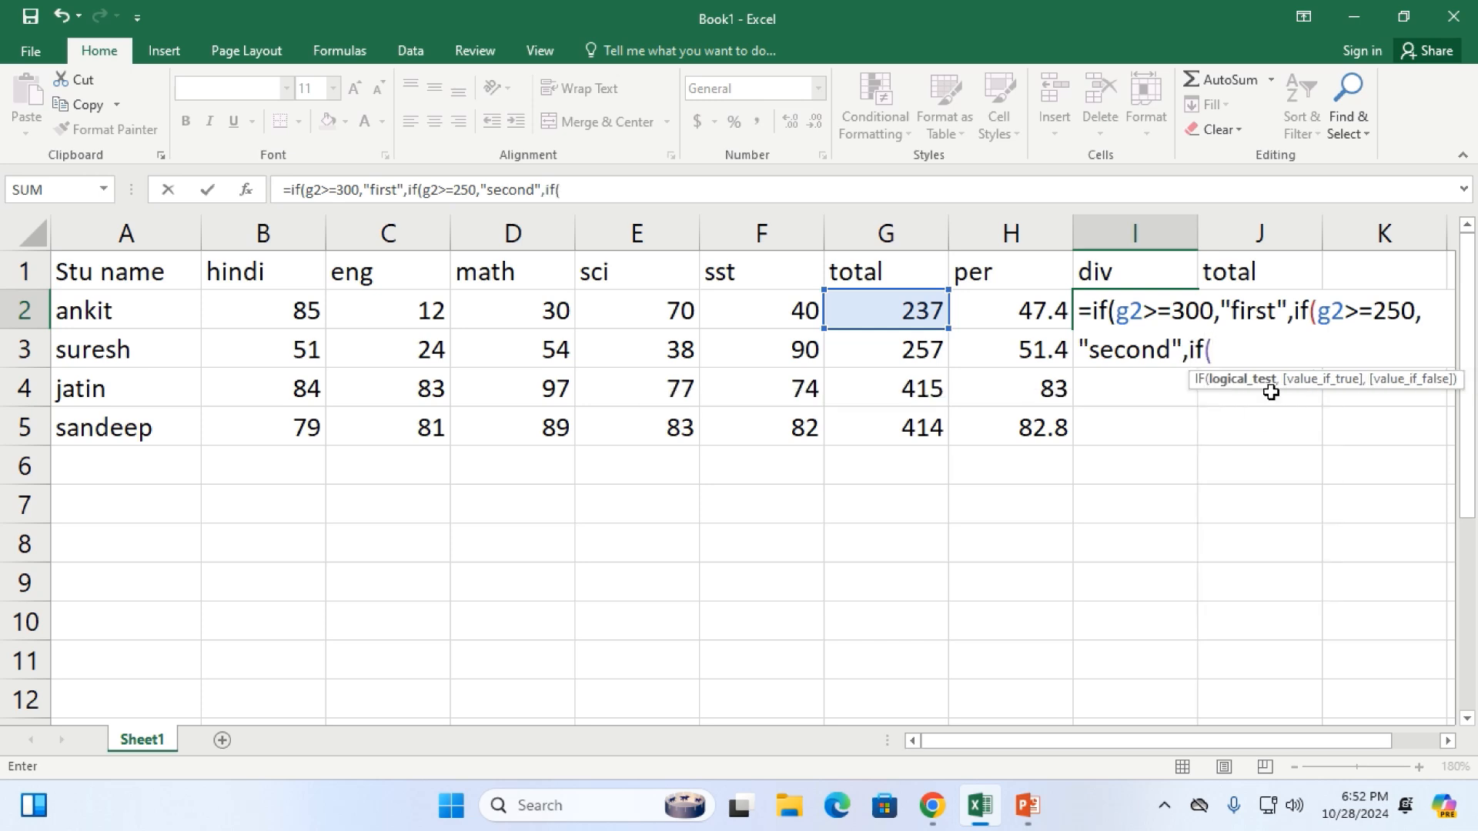
{"action": "type", "text": "g2"}
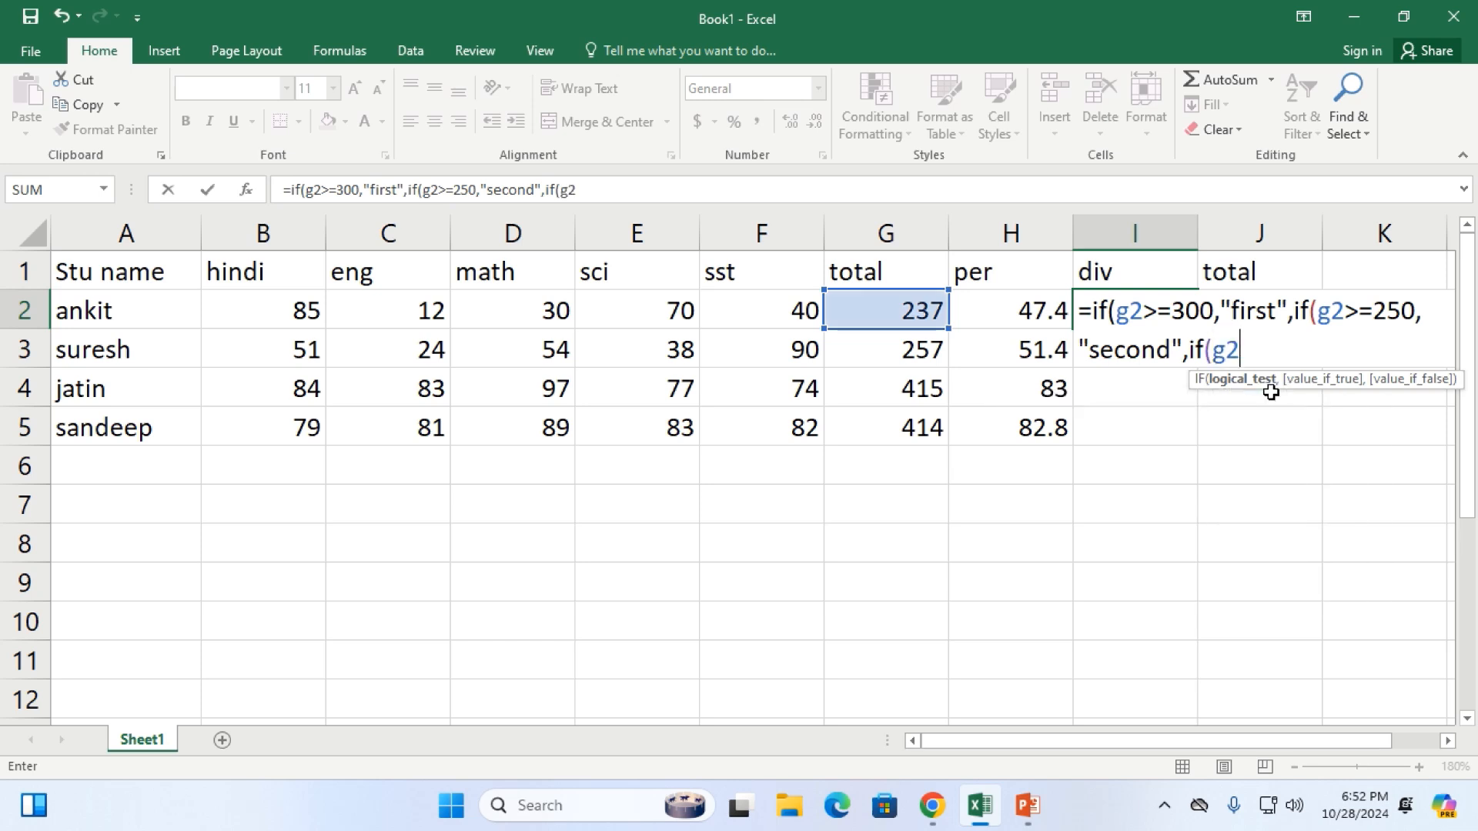
{"action": "type", "text": ">=150"}
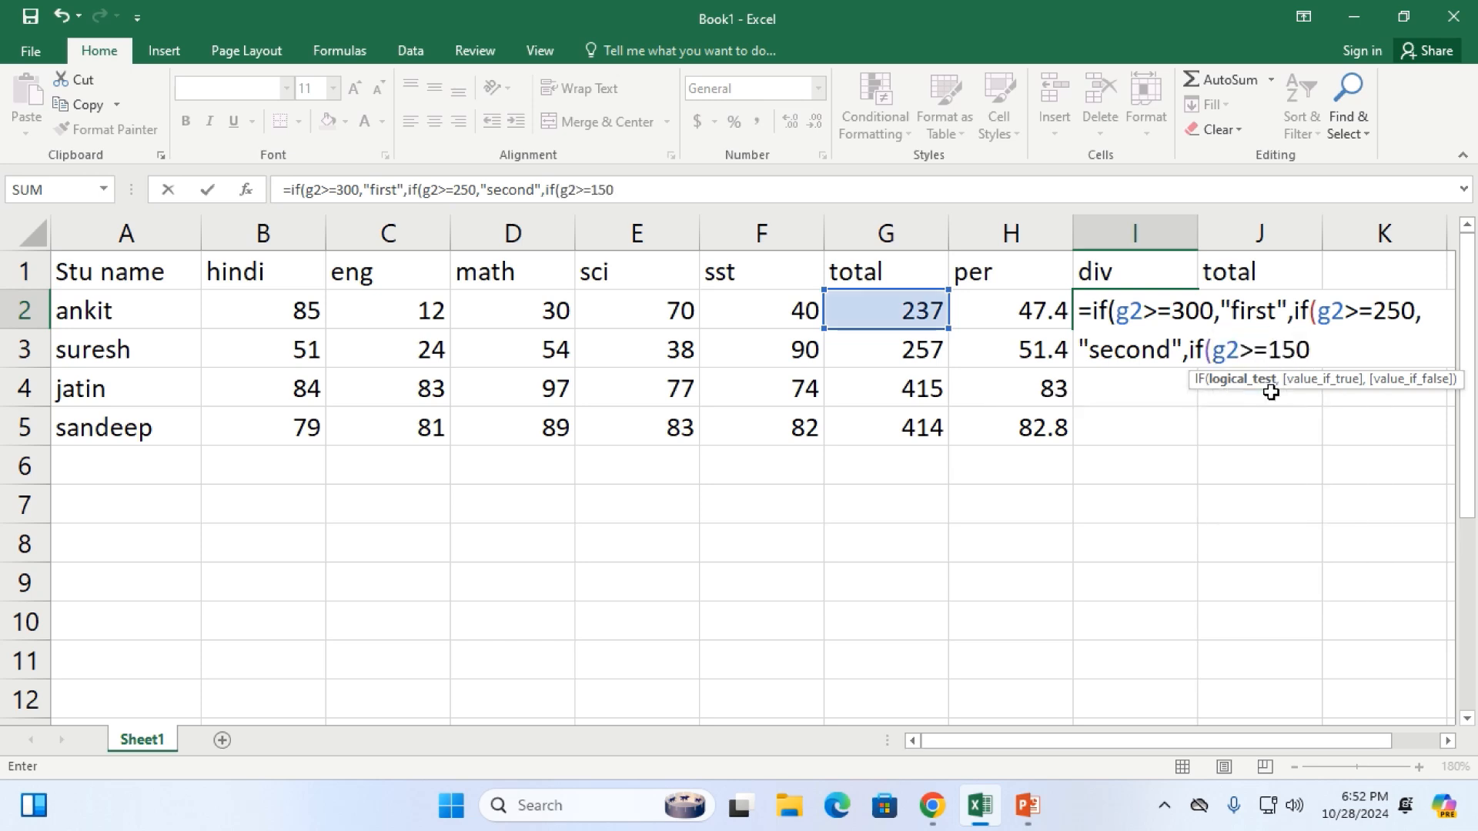
{"action": "type", "text": ","}
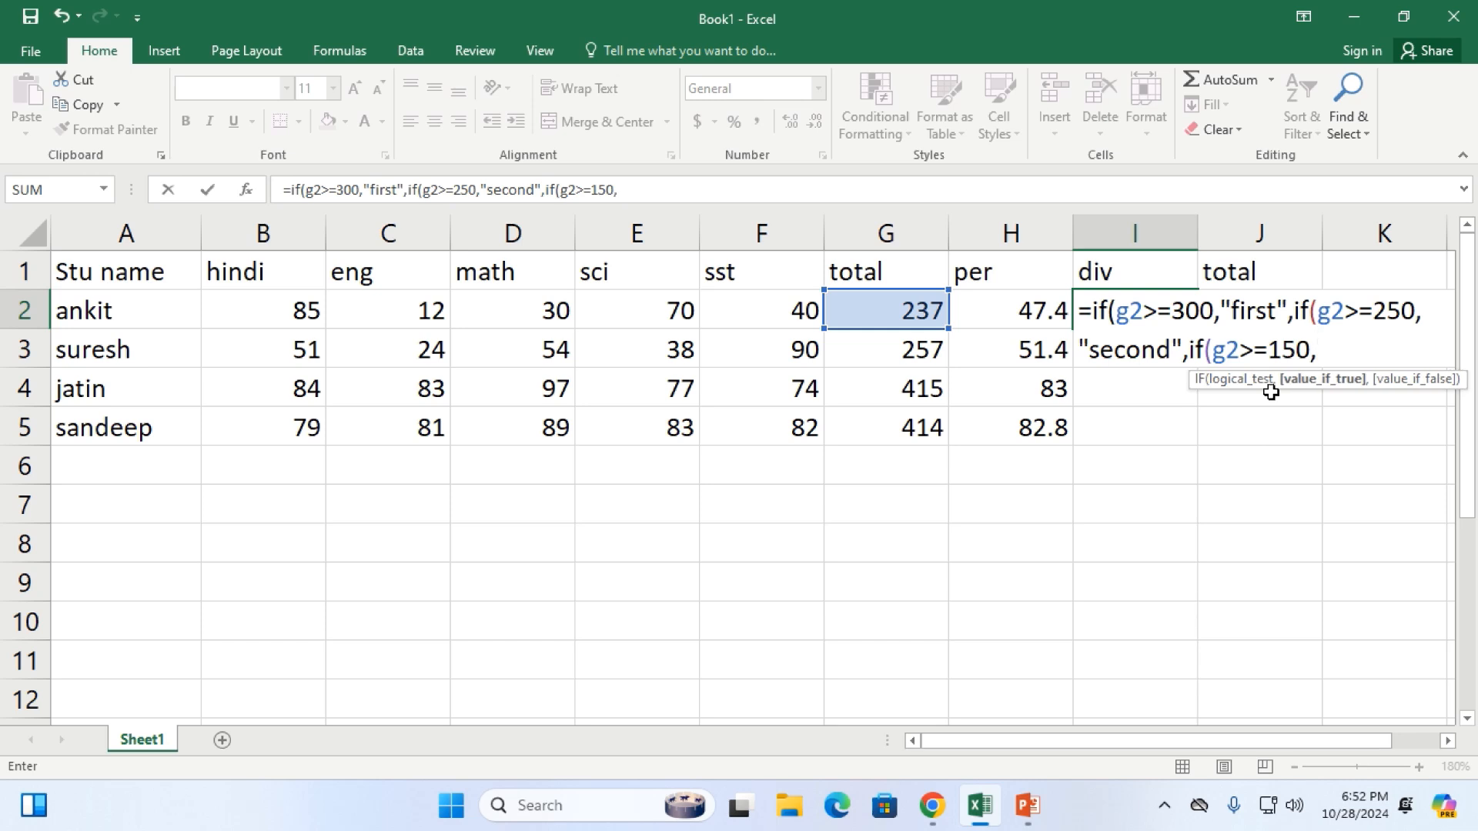
{"action": "type", "text": "\""}
{"action": "type", "text": "third\""}
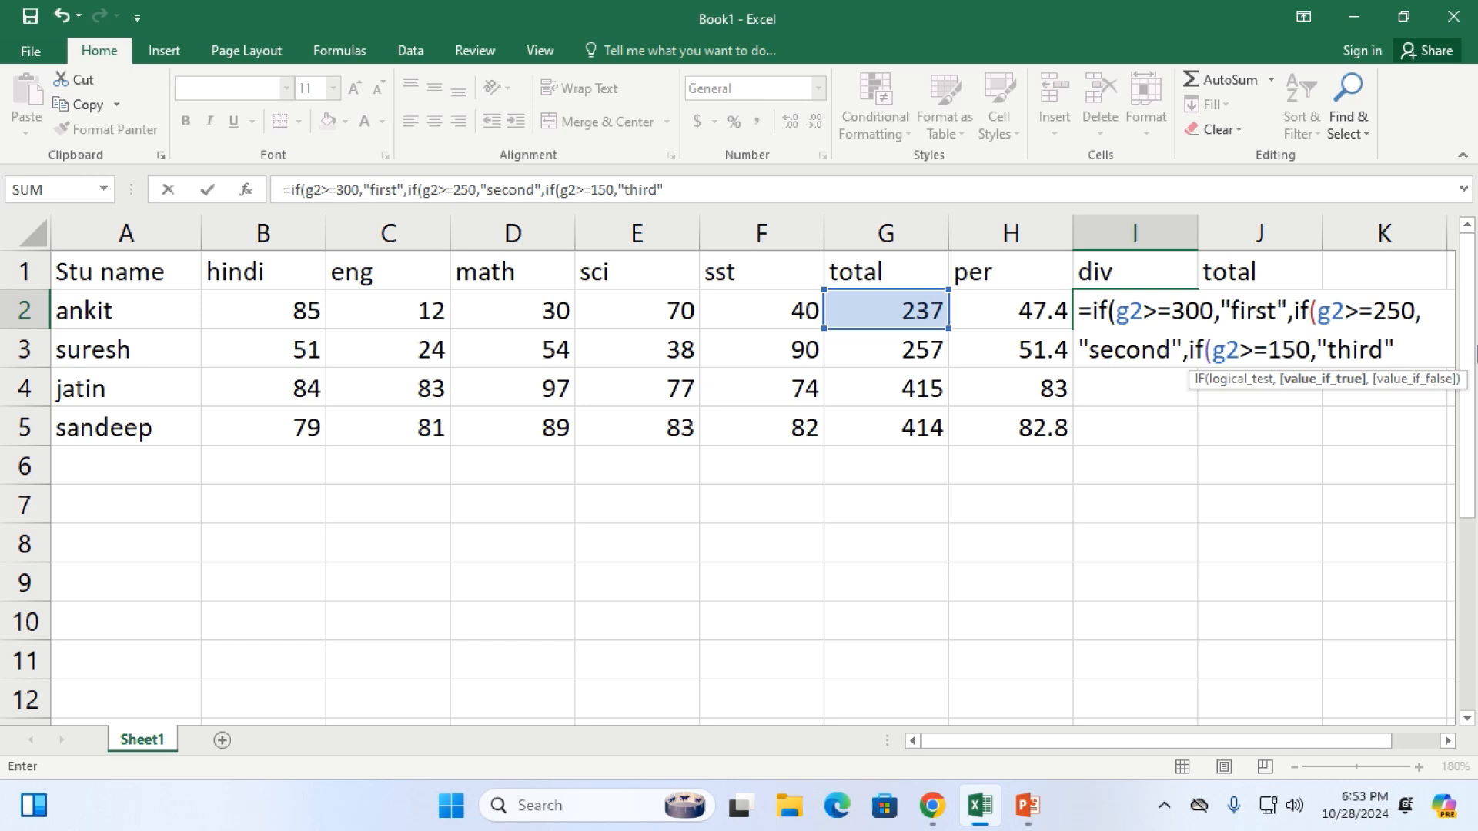
{"action": "type", "text": ","}
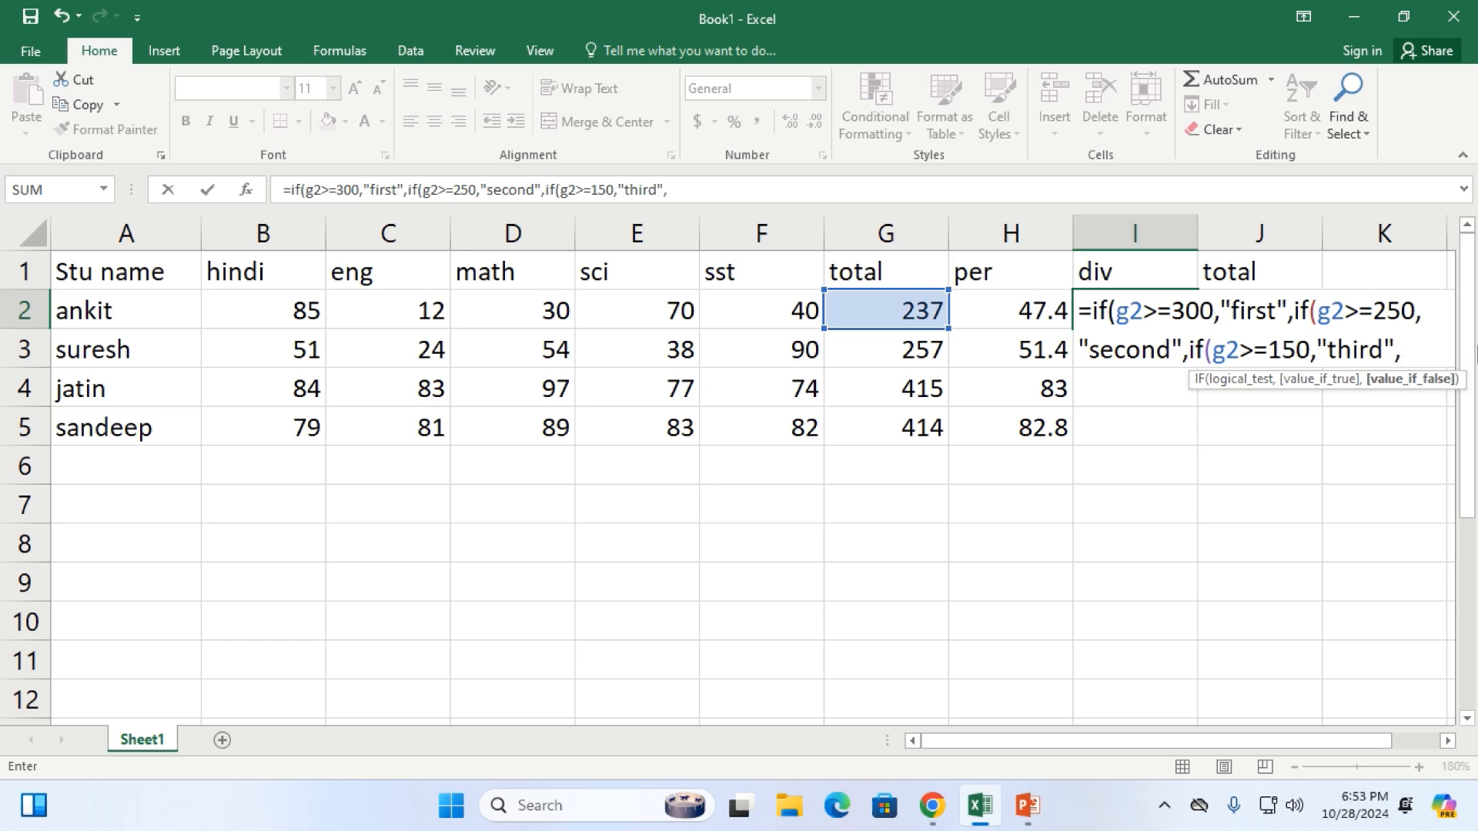
Finish the I2 formula with a nested IF returning "fail" when g2<150, close all four brackets and enter it
{"action": "type", "text": "if"}
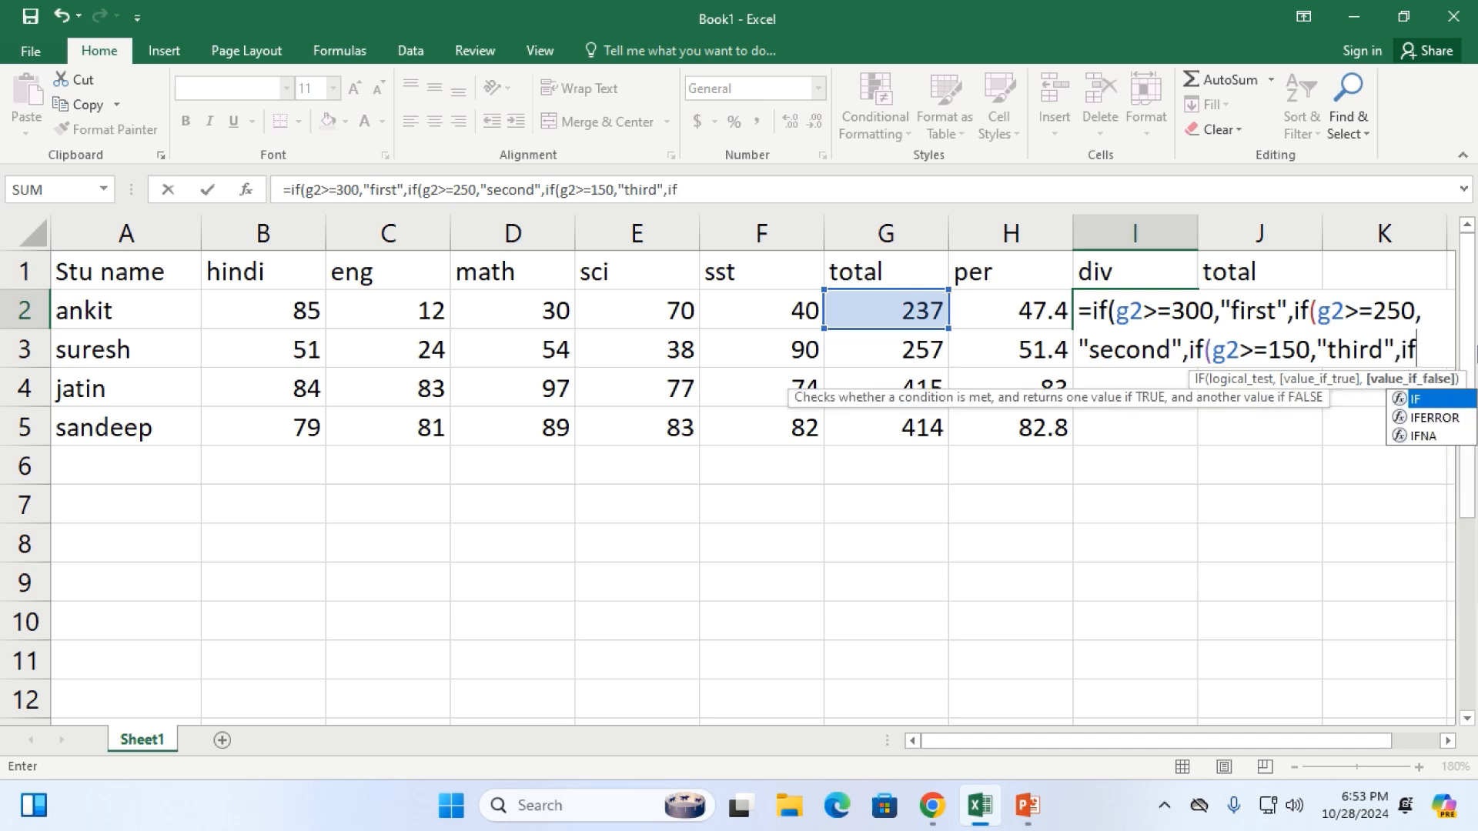
{"action": "type", "text": "(g2"}
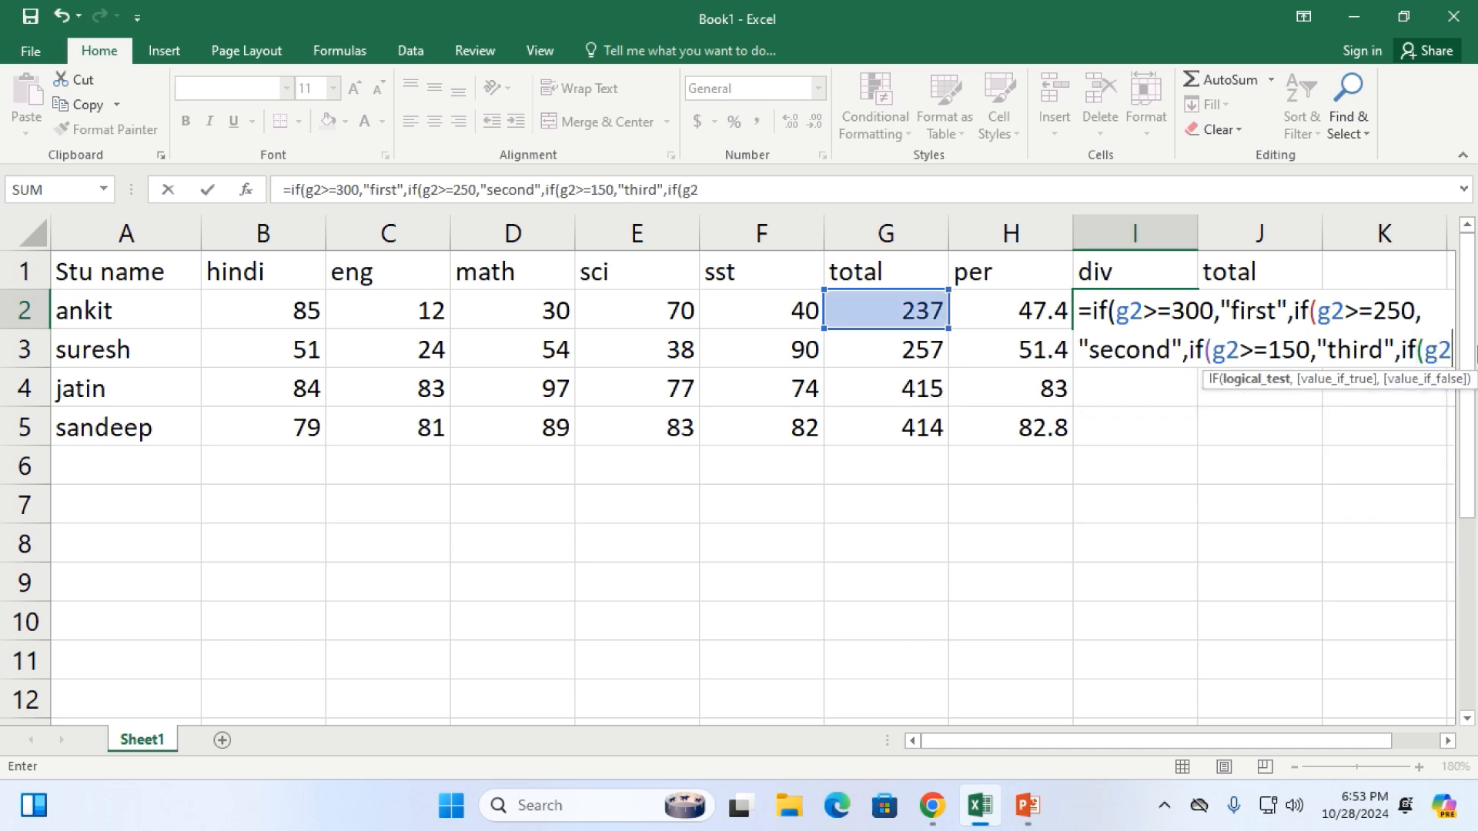
{"action": "type", "text": "<15"}
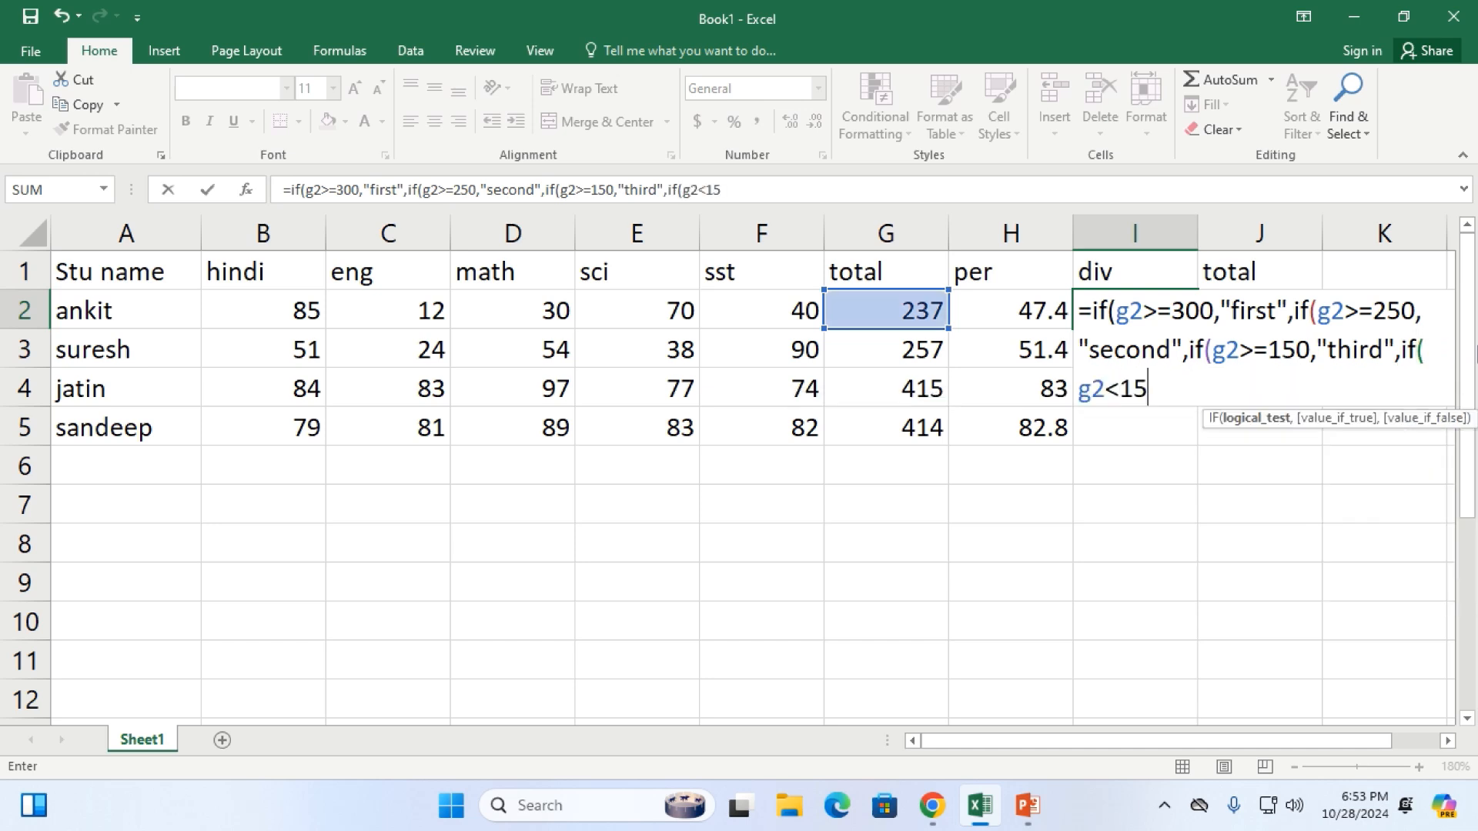
{"action": "type", "text": "0,\""}
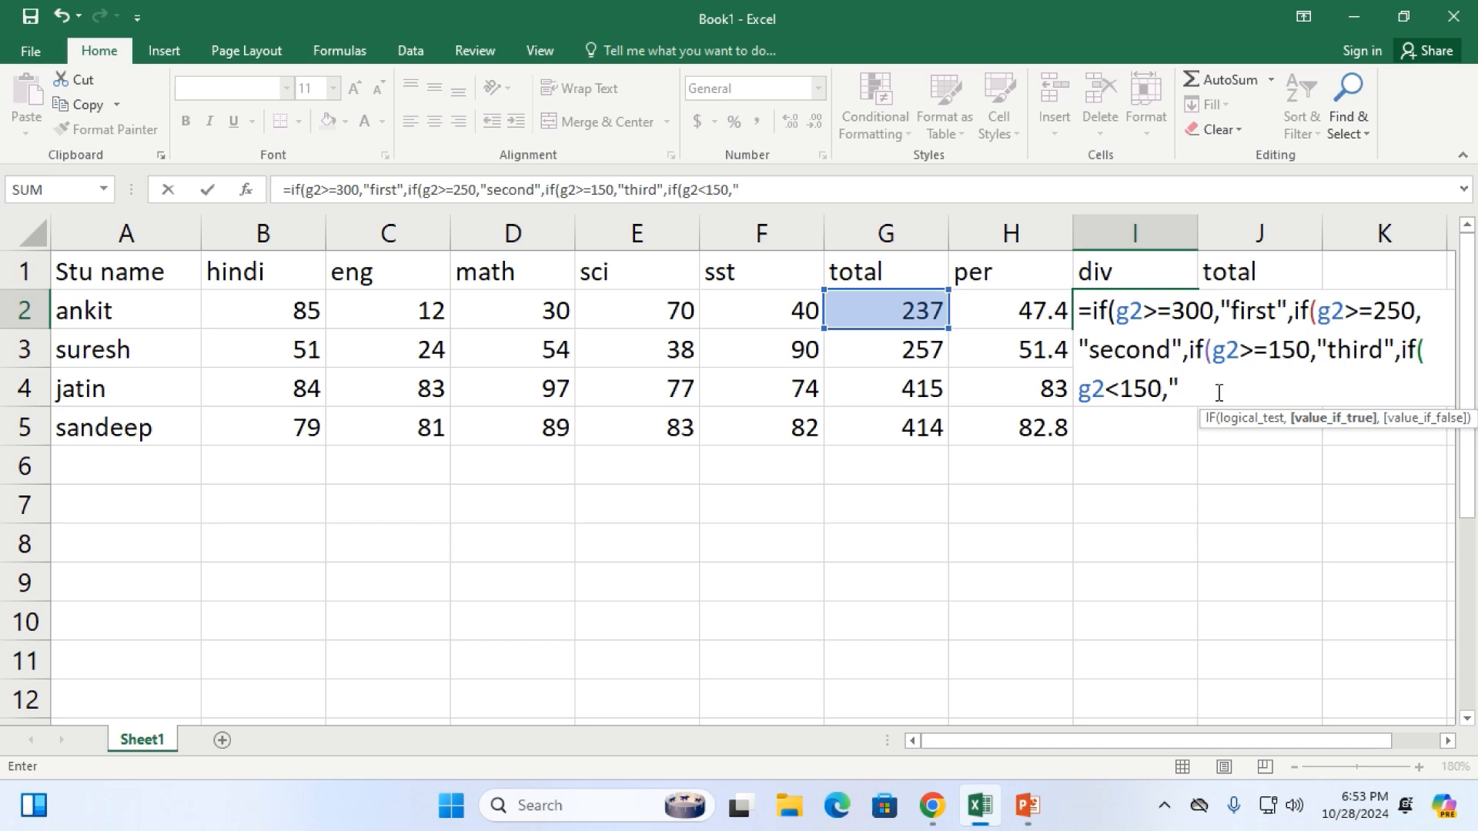
{"action": "type", "text": "fail\""}
{"action": "type", "text": "))))"}
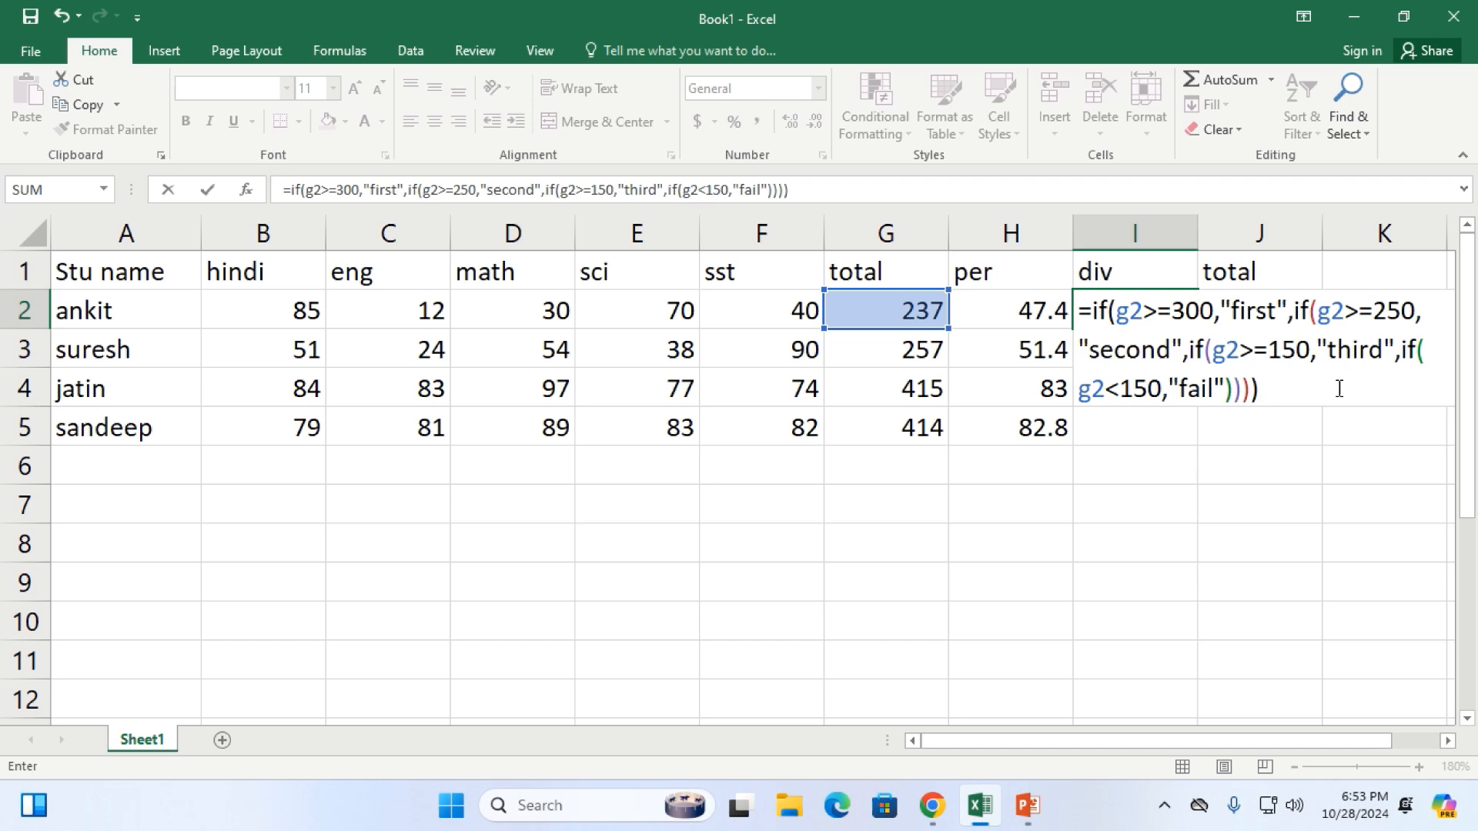
{"action": "key", "text": "Return"}
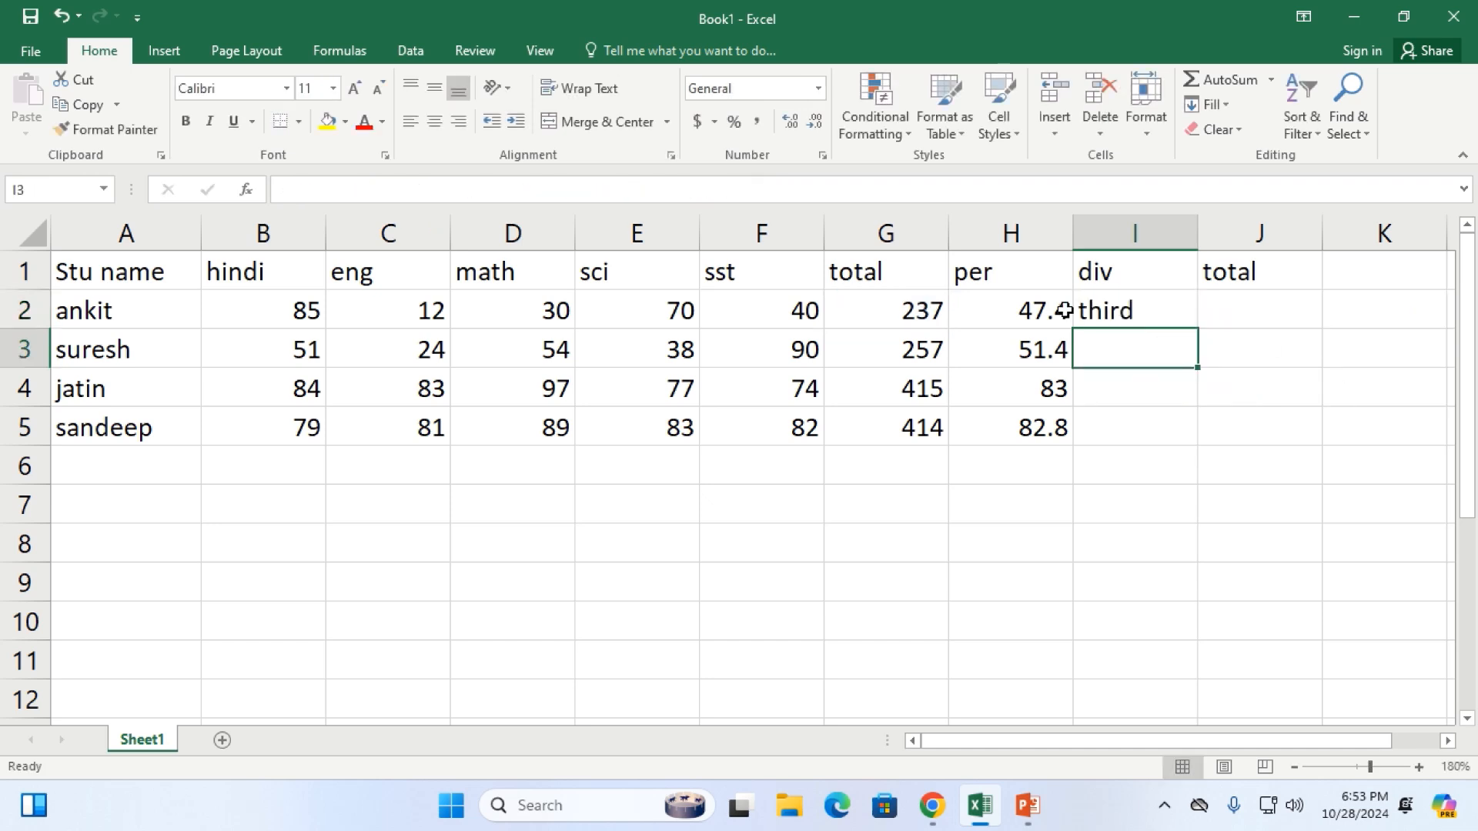
{"action": "left_click", "coordinate": [1168, 311]}
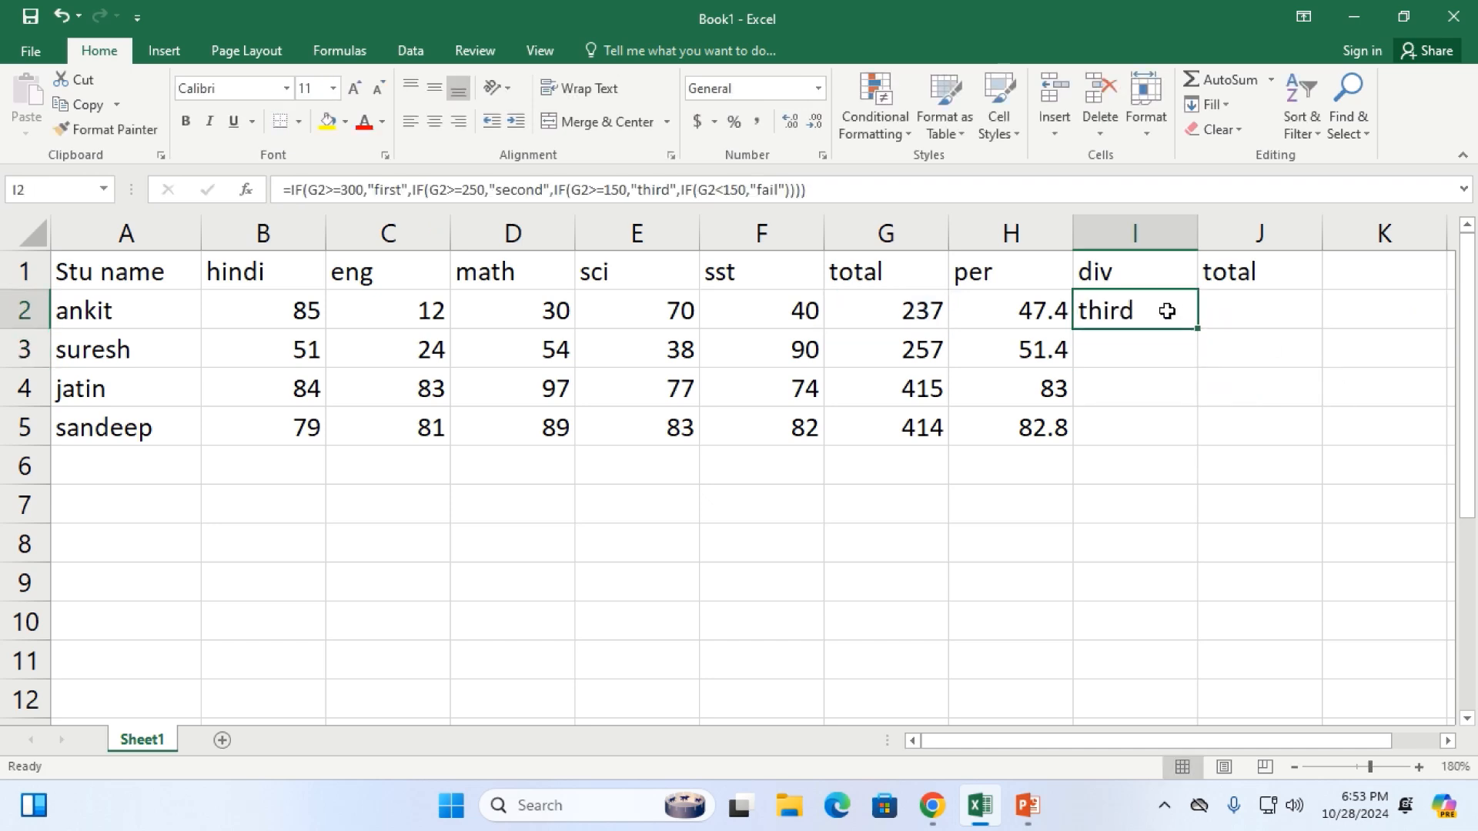
{"action": "left_click", "coordinate": [1019, 306]}
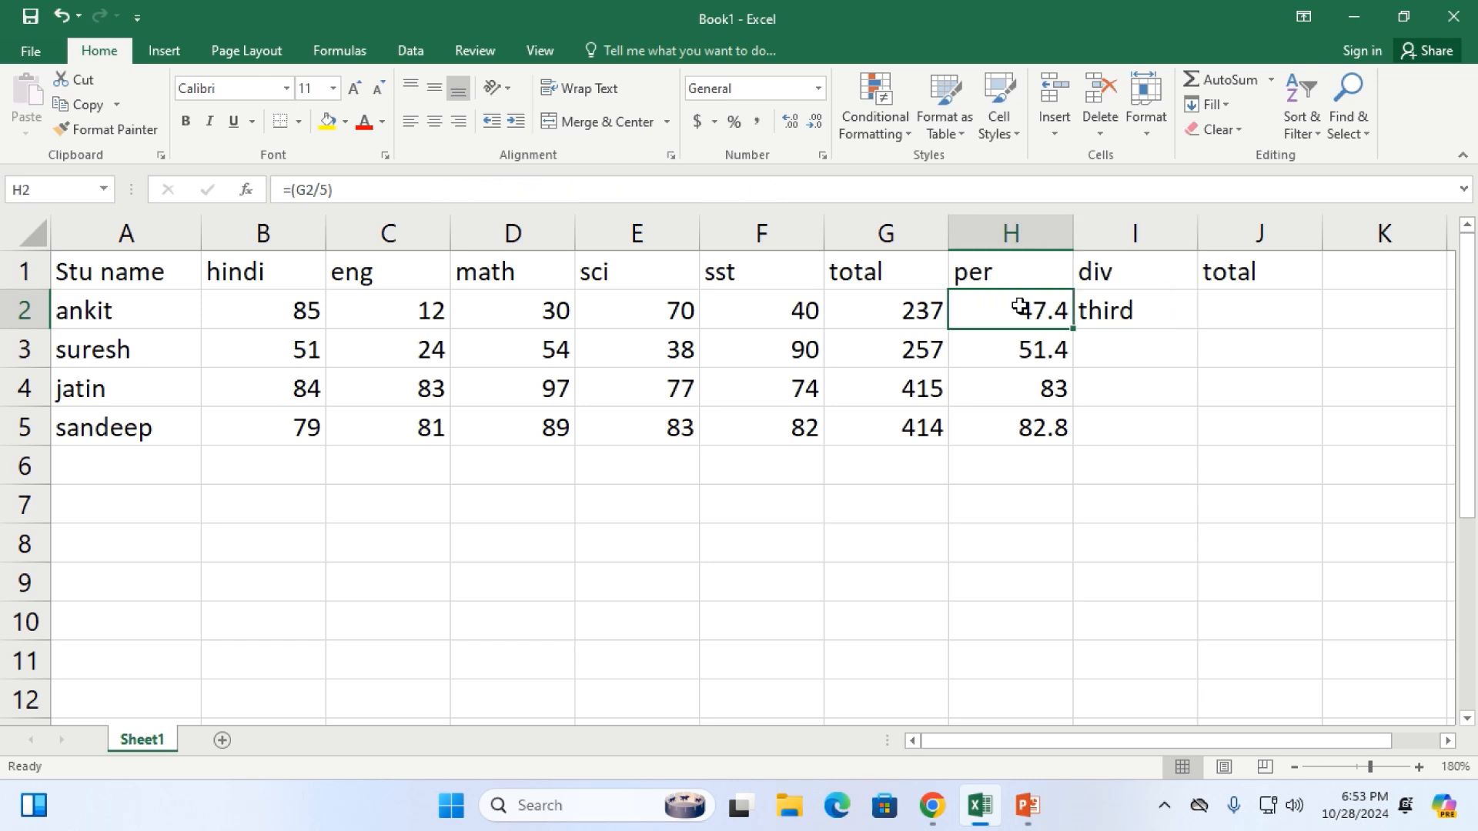
Fill the nested IF division formula from I2 down to I5 and check the copied formulas
{"action": "left_click", "coordinate": [1136, 316]}
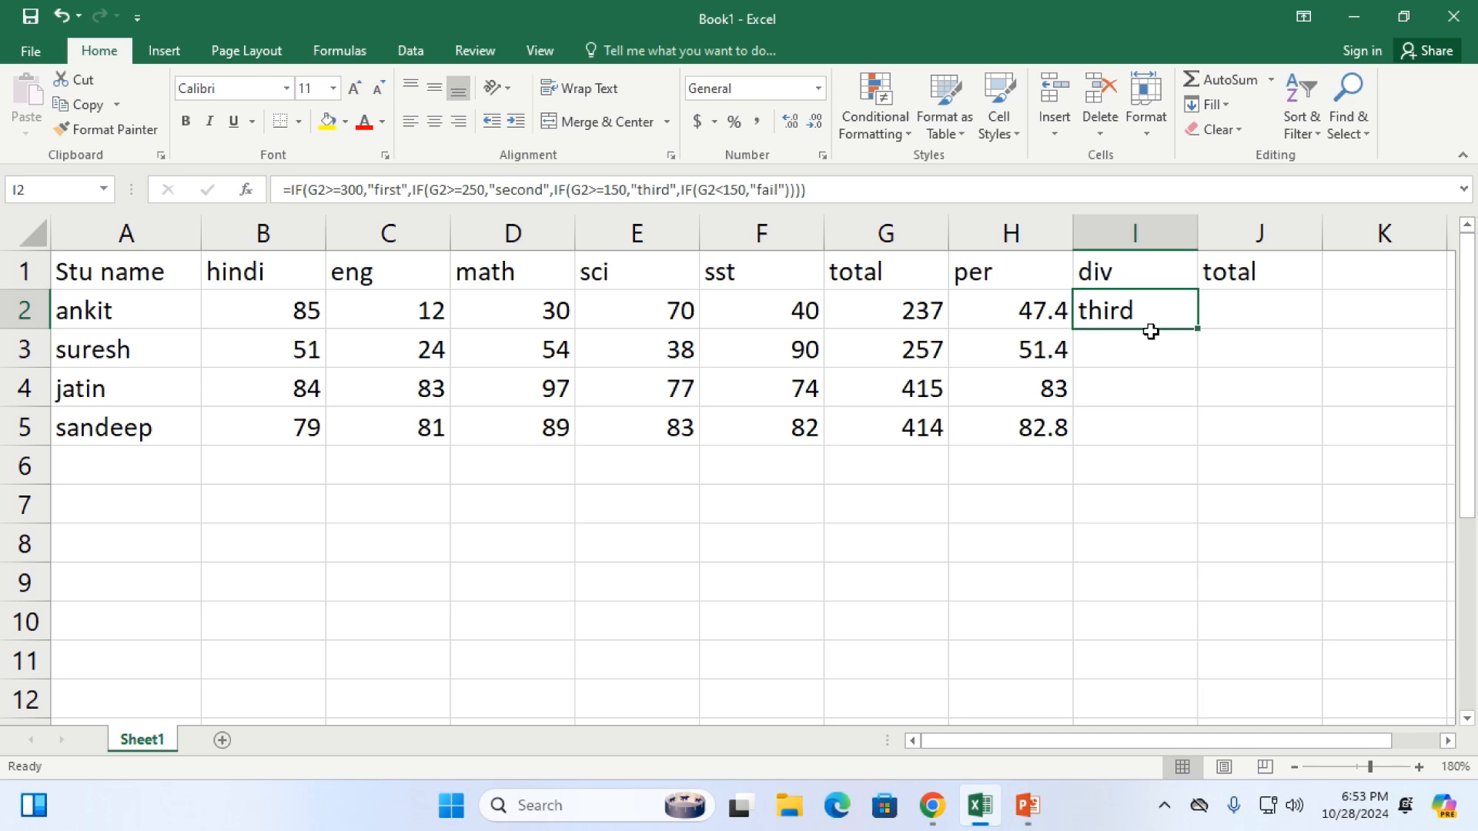
{"action": "double_click", "coordinate": [1198, 328]}
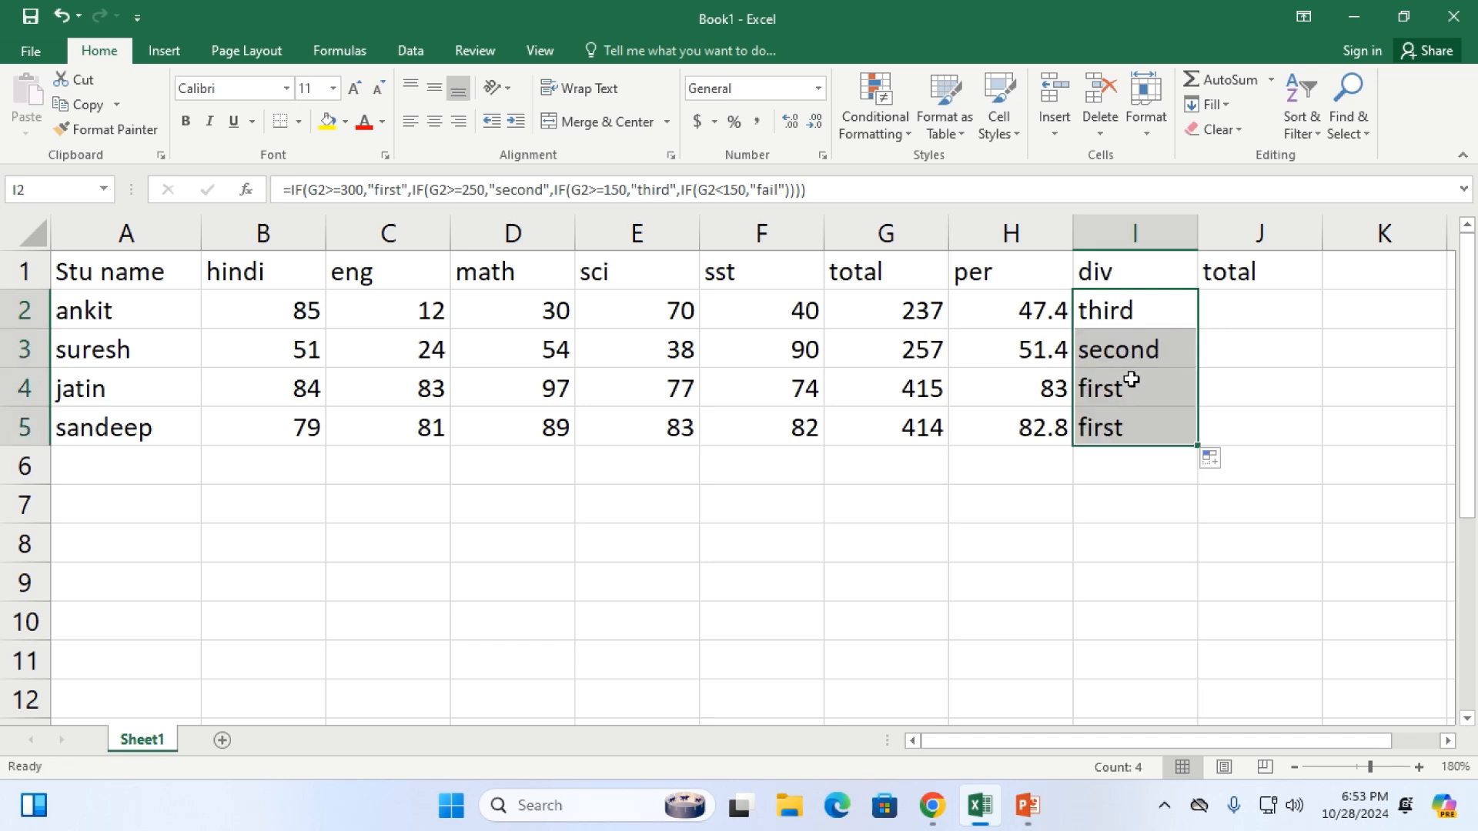
{"action": "left_click", "coordinate": [1132, 460]}
{"action": "left_click", "coordinate": [1150, 346]}
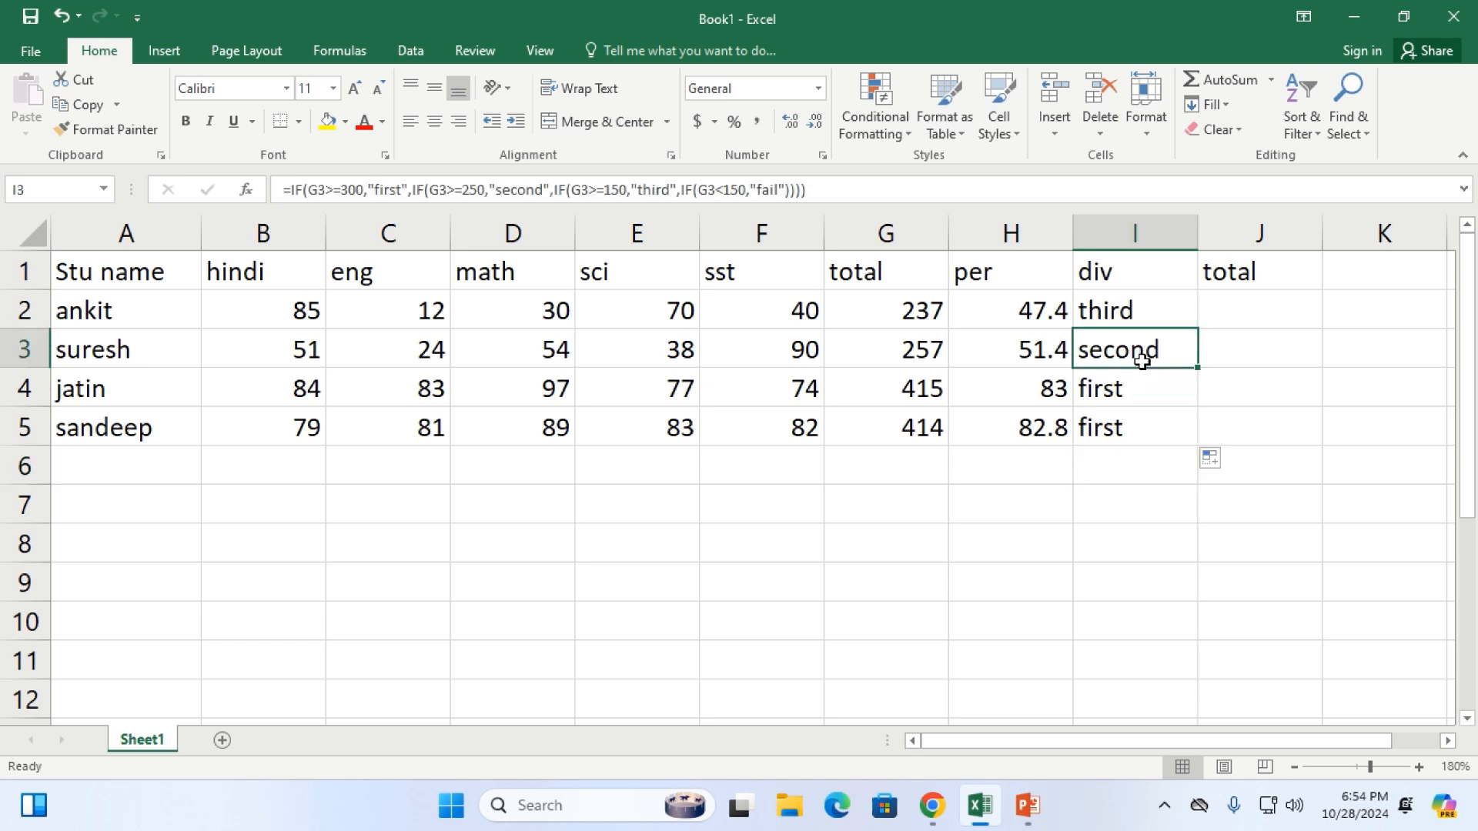
{"action": "left_click", "coordinate": [1141, 385]}
{"action": "left_click", "coordinate": [1133, 440]}
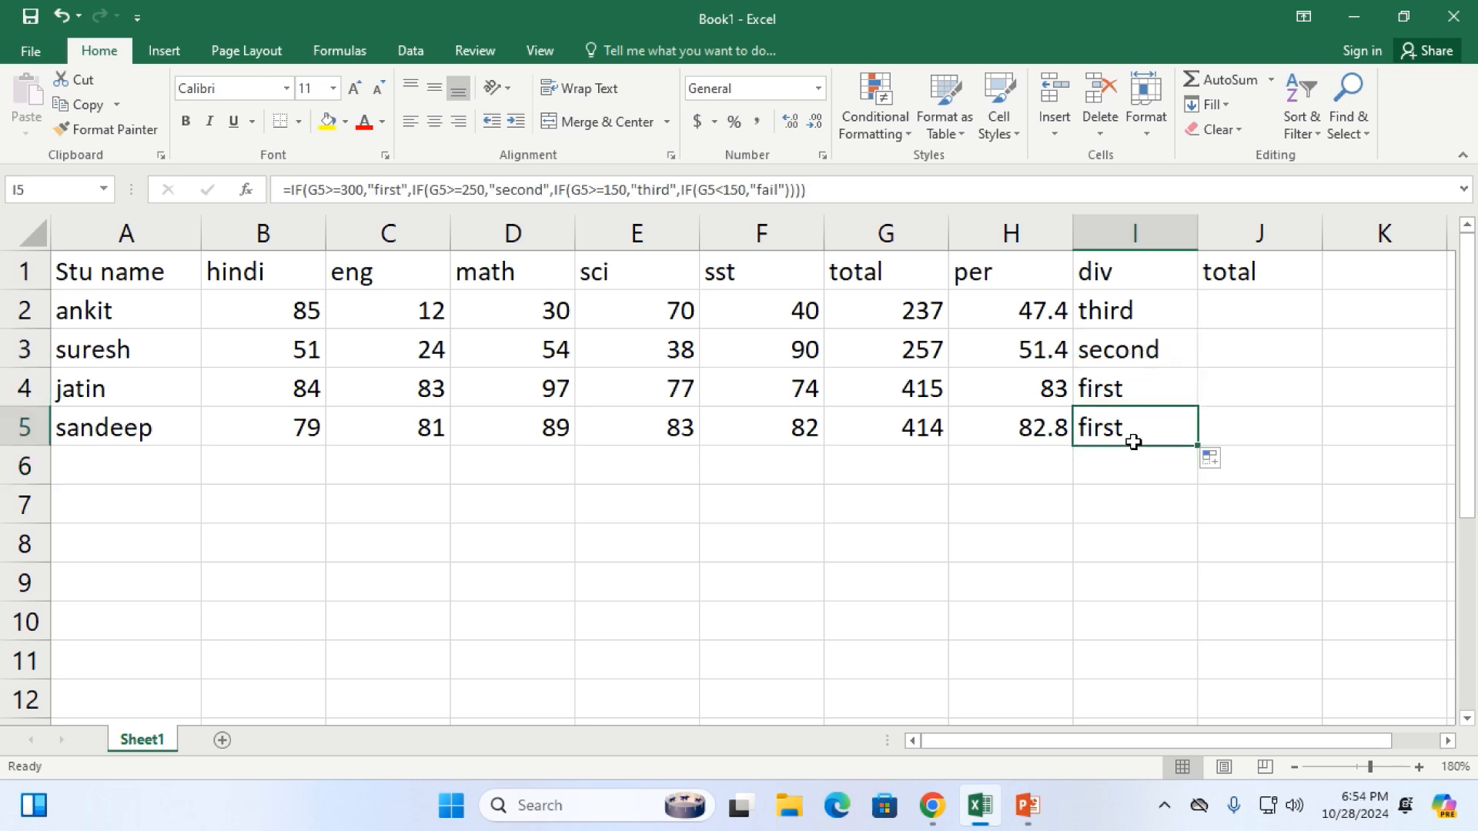
Review the nested IF division formula in cell I2 and leave it unchanged
{"action": "double_click", "coordinate": [1147, 317]}
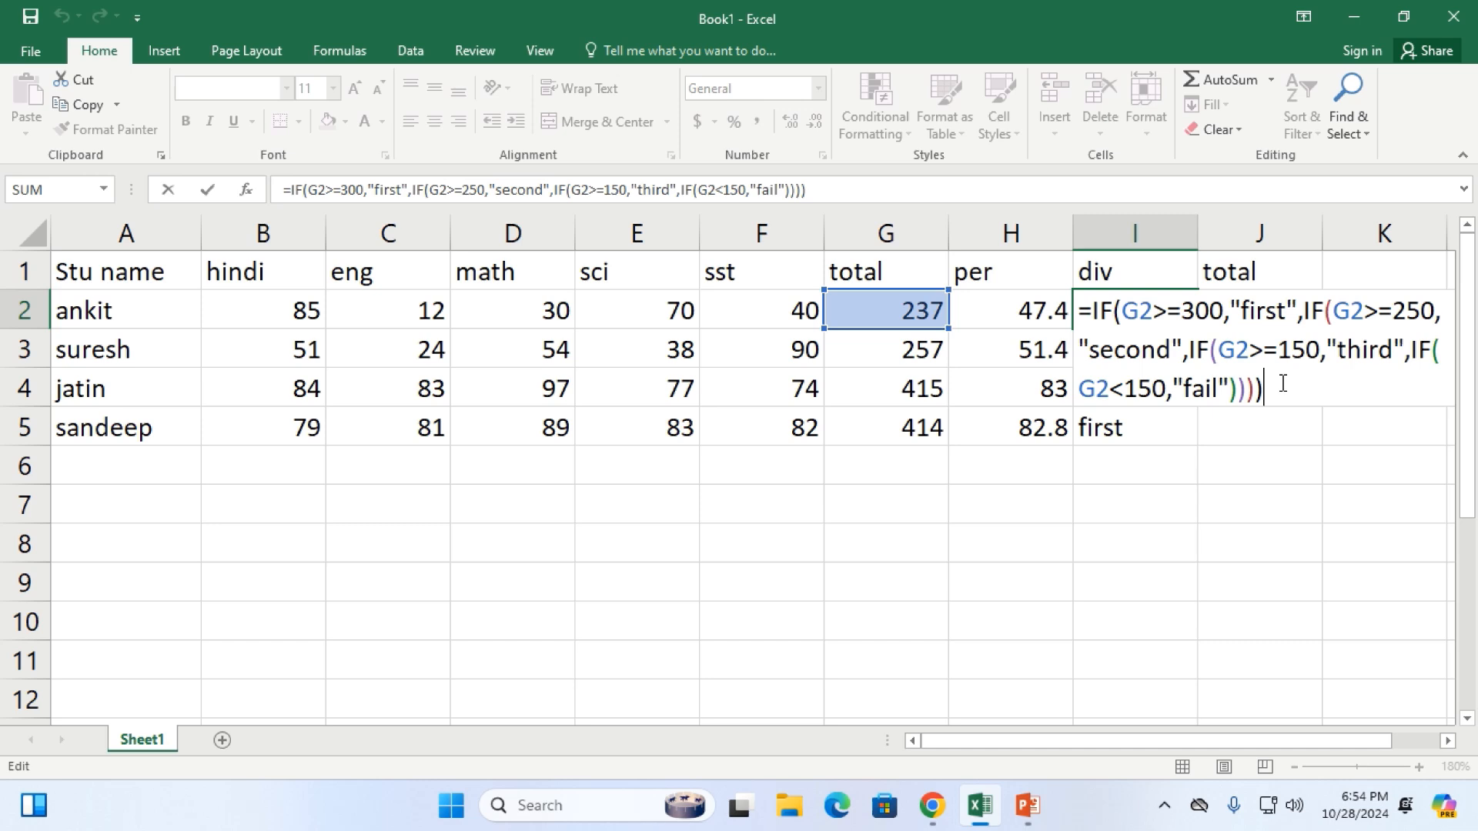
{"action": "key", "text": "Return"}
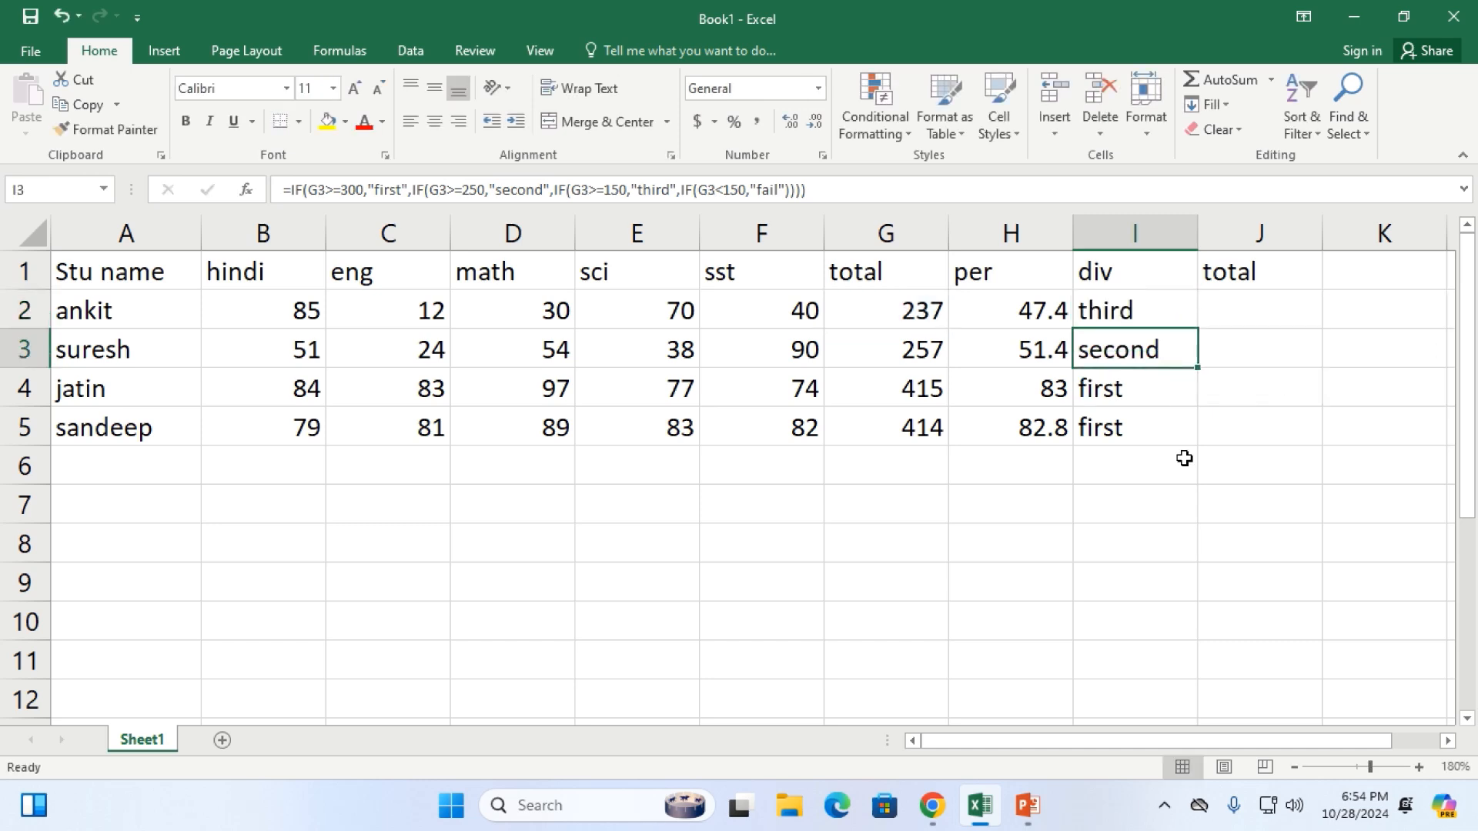
{"action": "left_click", "coordinate": [1165, 313]}
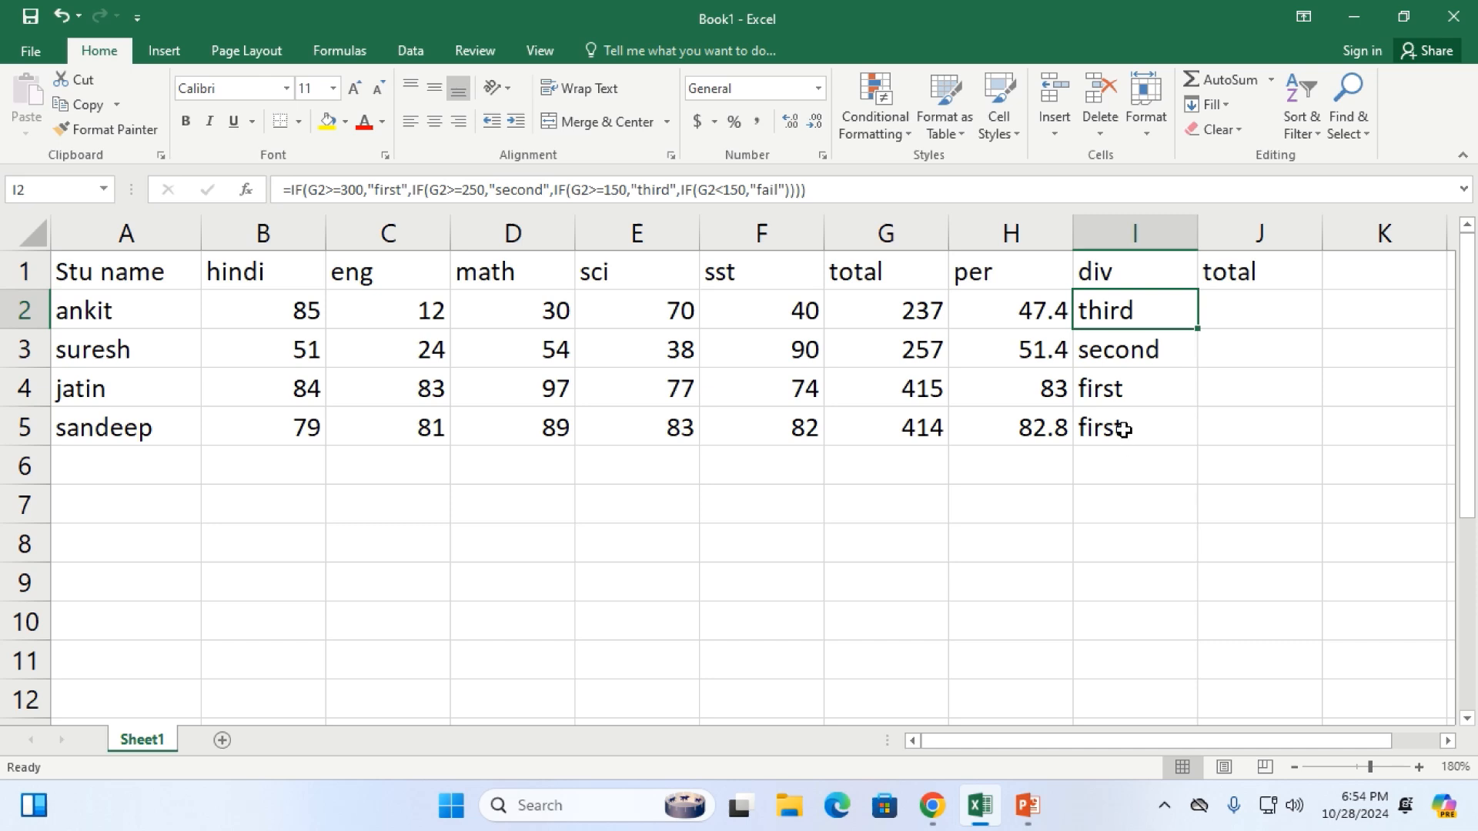
Delete the extra "total" heading from cell J1
{"action": "left_click", "coordinate": [1279, 271]}
{"action": "key", "text": "Delete"}
{"action": "left_click", "coordinate": [1101, 419]}
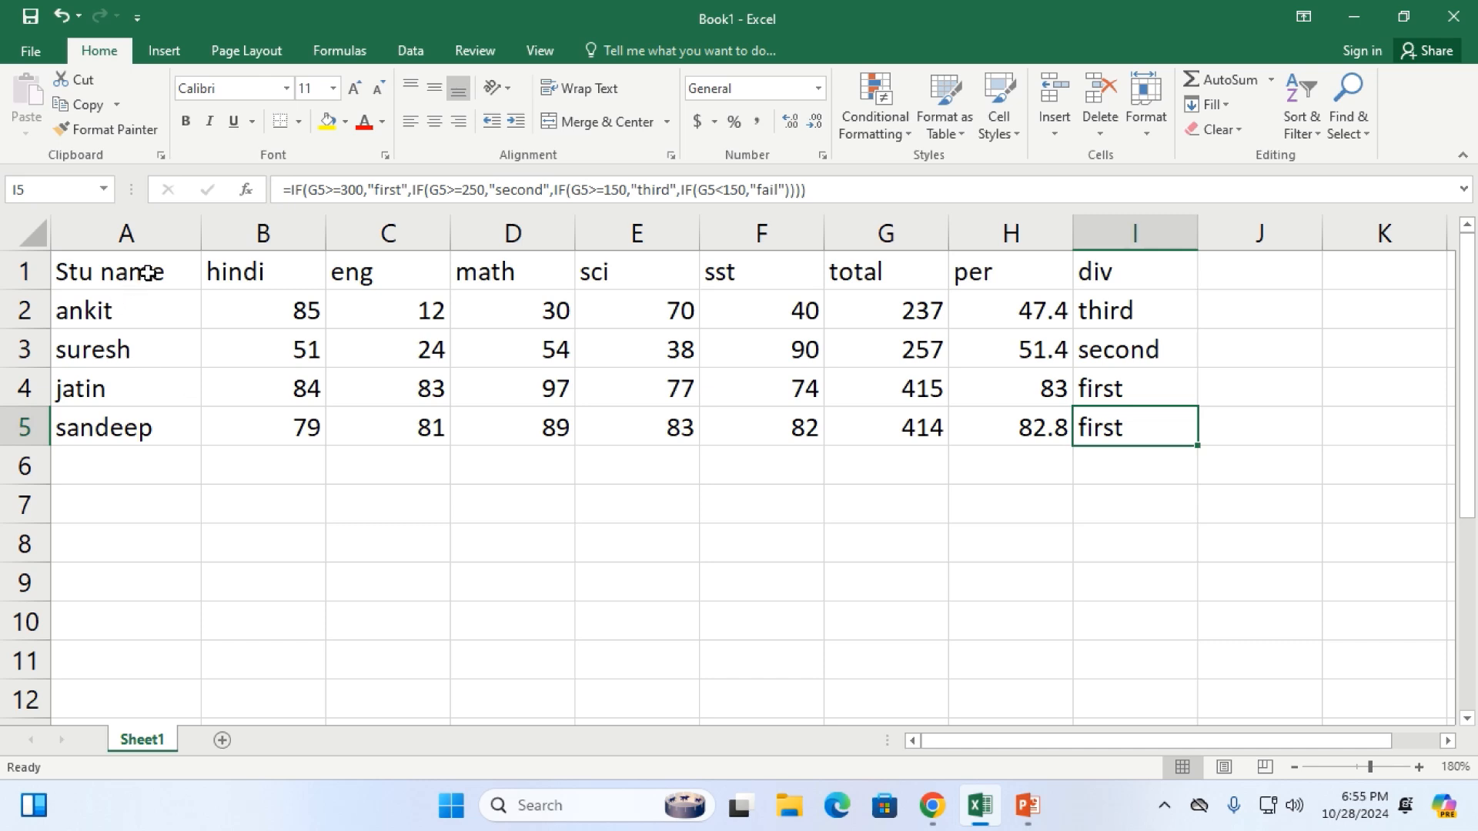
Apply all borders to the marksheet range A1:I5
{"action": "left_click_drag", "start_coordinate": [143, 274], "coordinate": [1154, 423]}
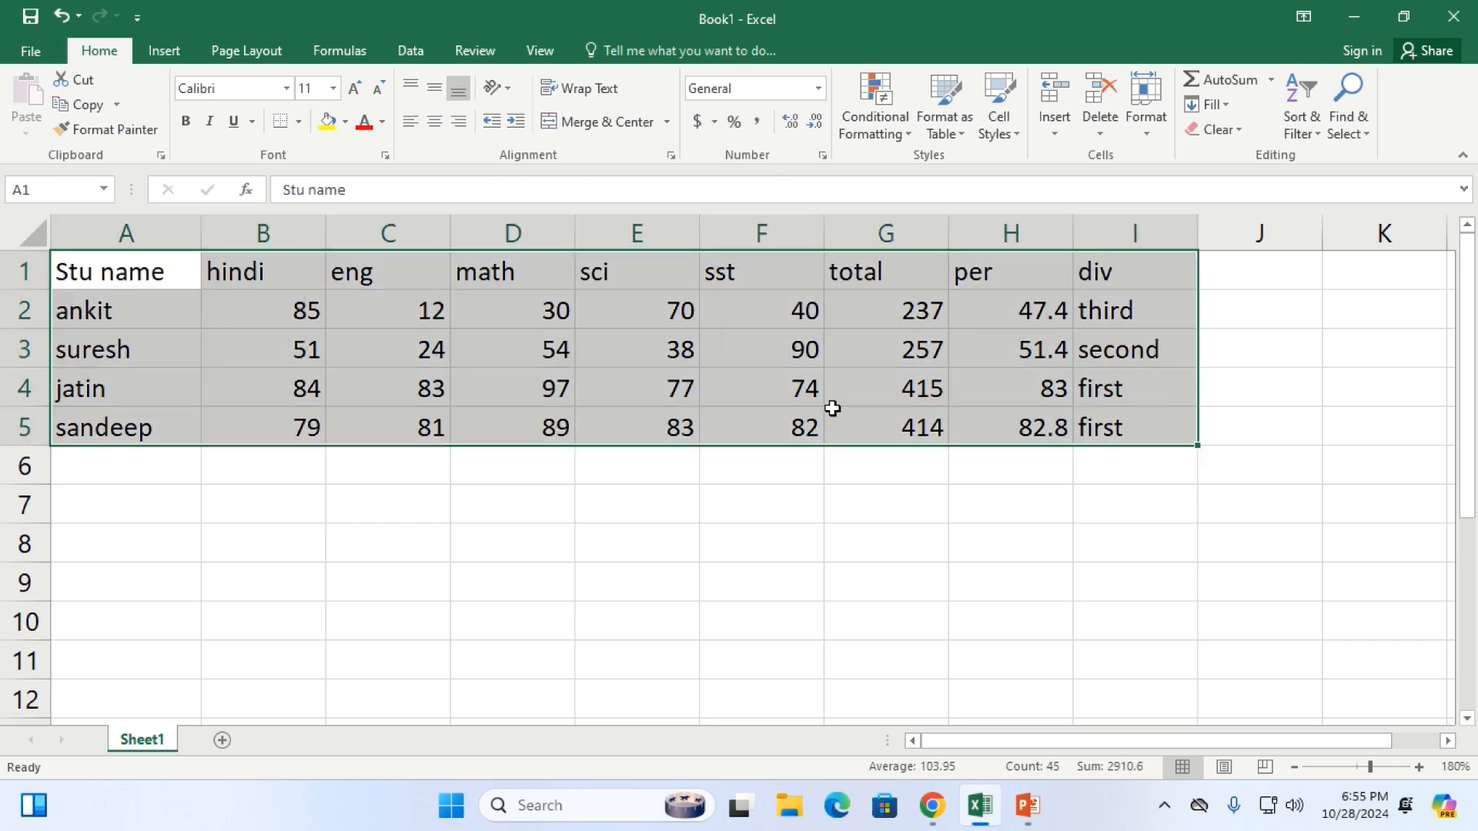
{"action": "key", "text": "alt"}
{"action": "key", "text": "alt"}
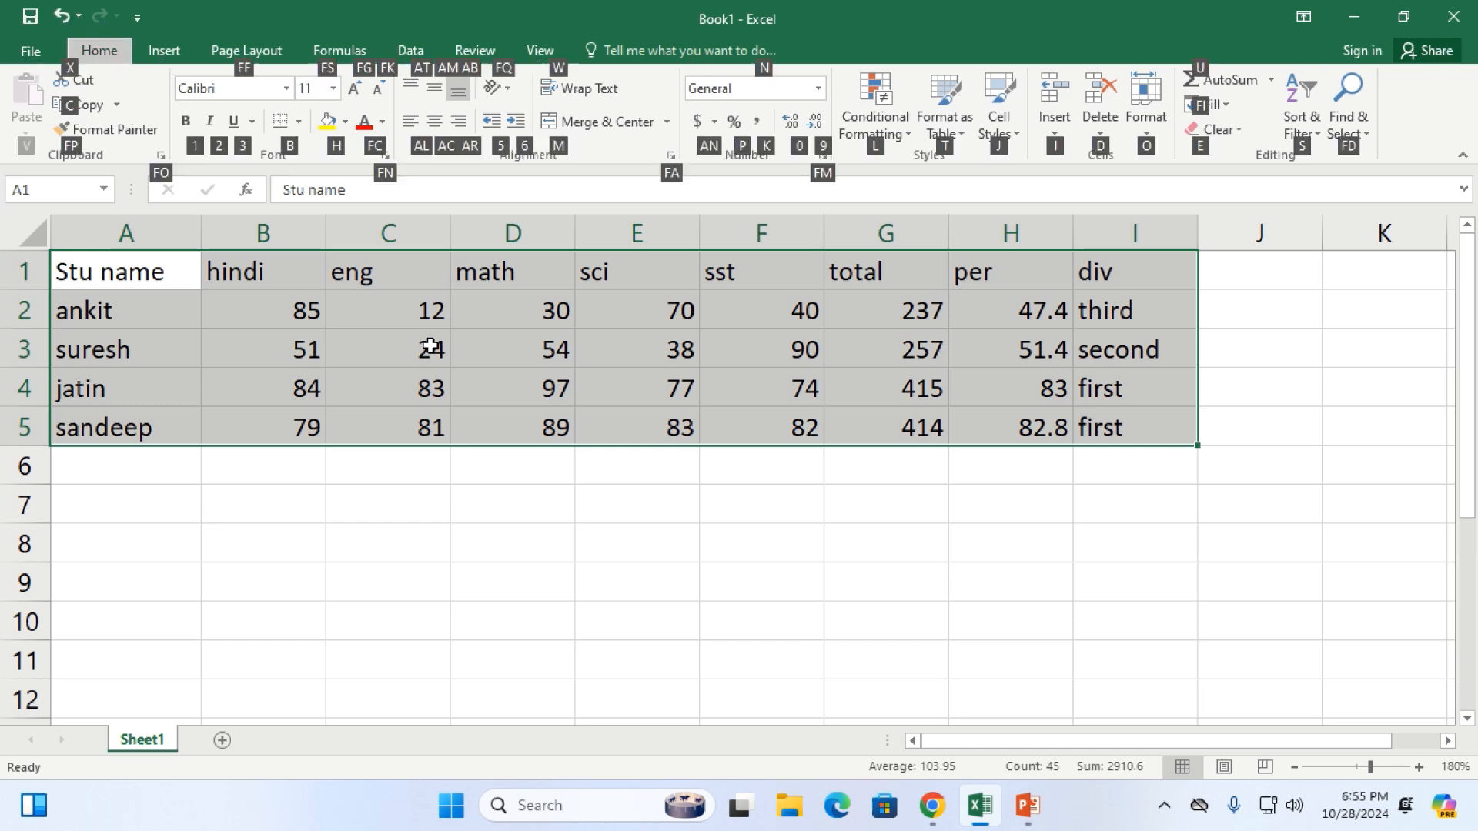
{"action": "left_click", "coordinate": [391, 534]}
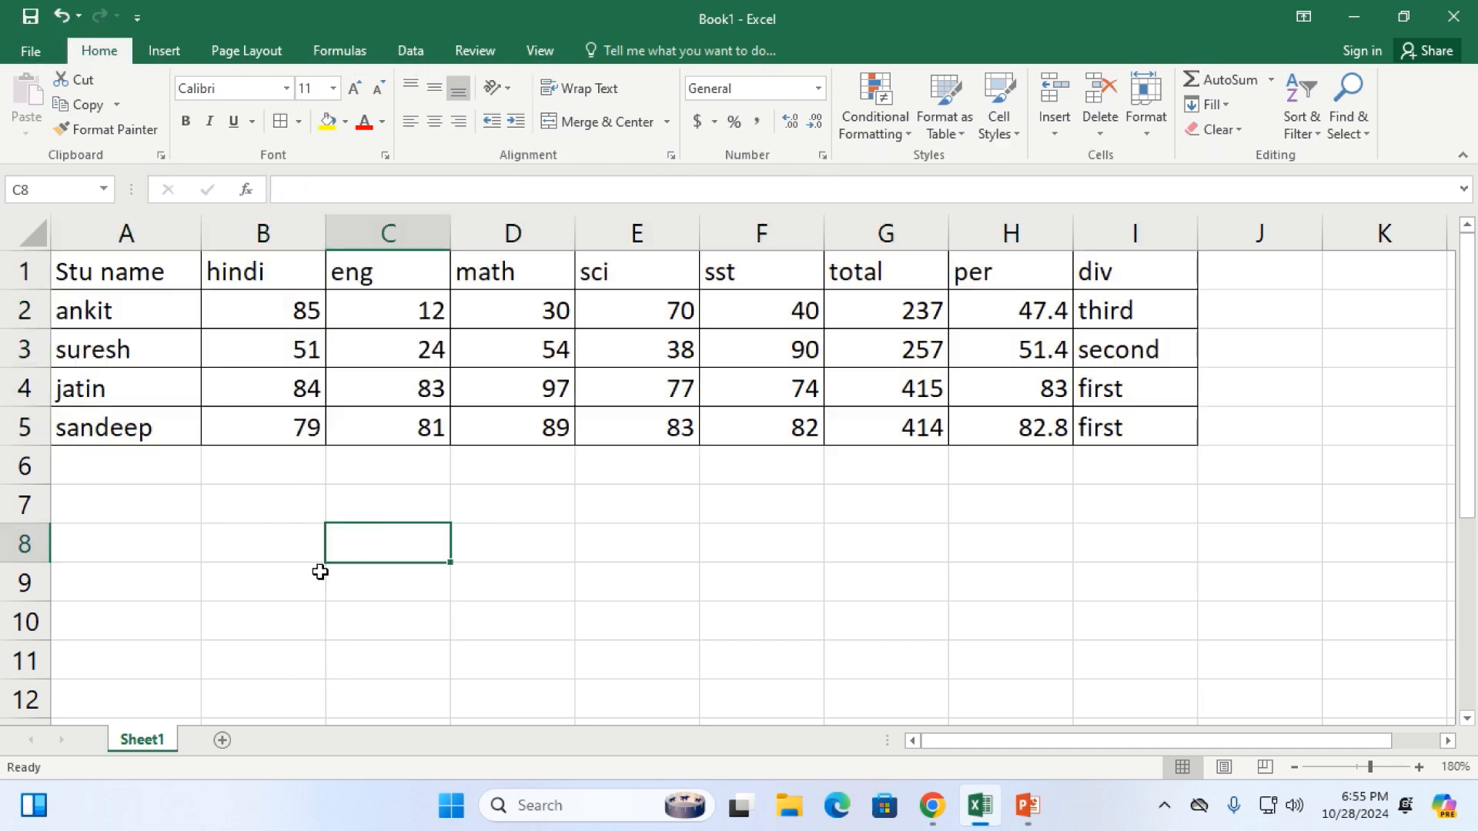
{"action": "left_click", "coordinate": [300, 542]}
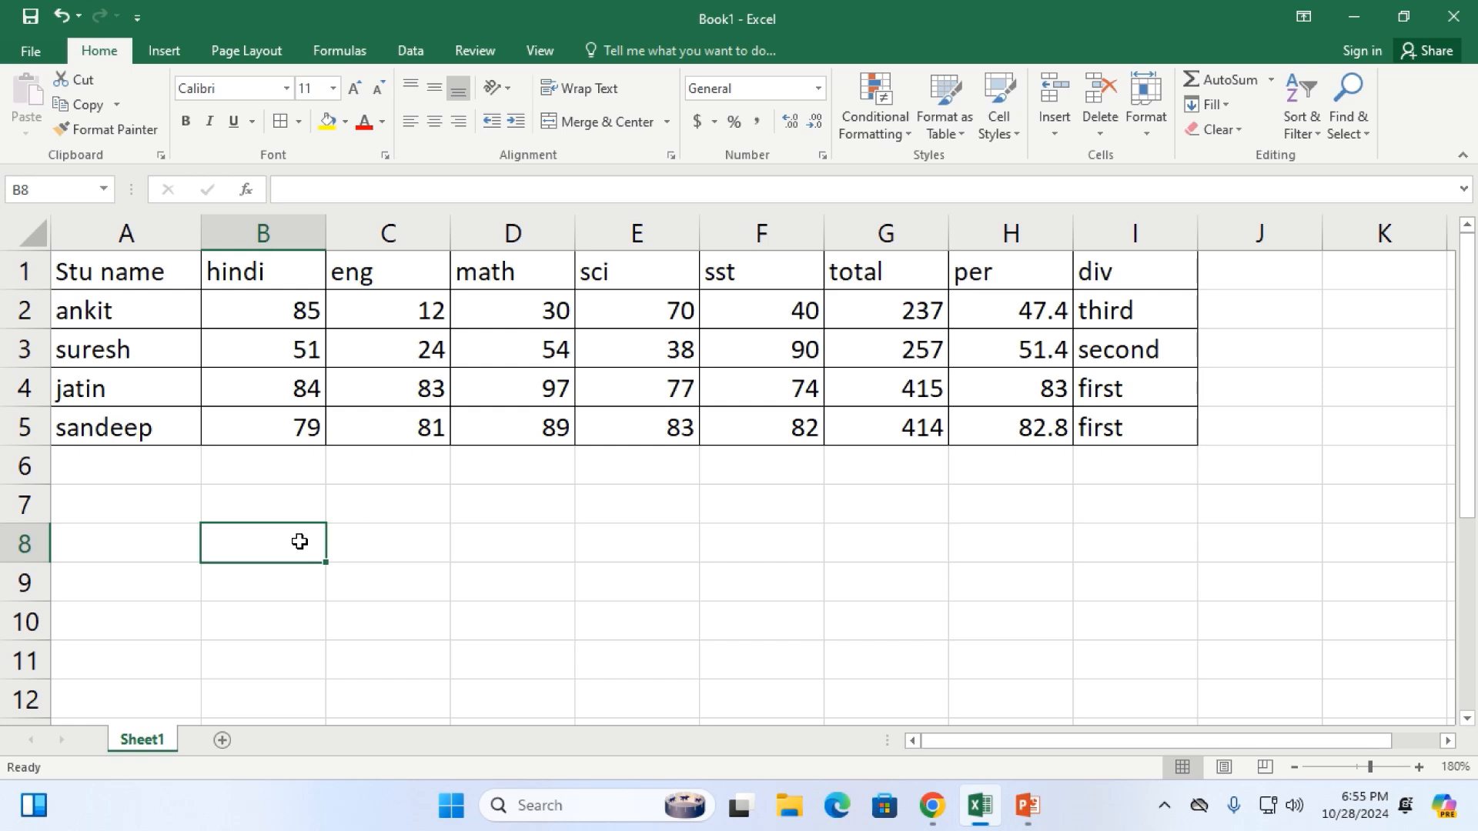
Open the percentage formula in cell H2 to examine its calculation
{"action": "double_click", "coordinate": [1022, 300]}
{"action": "left_click", "coordinate": [1059, 306]}
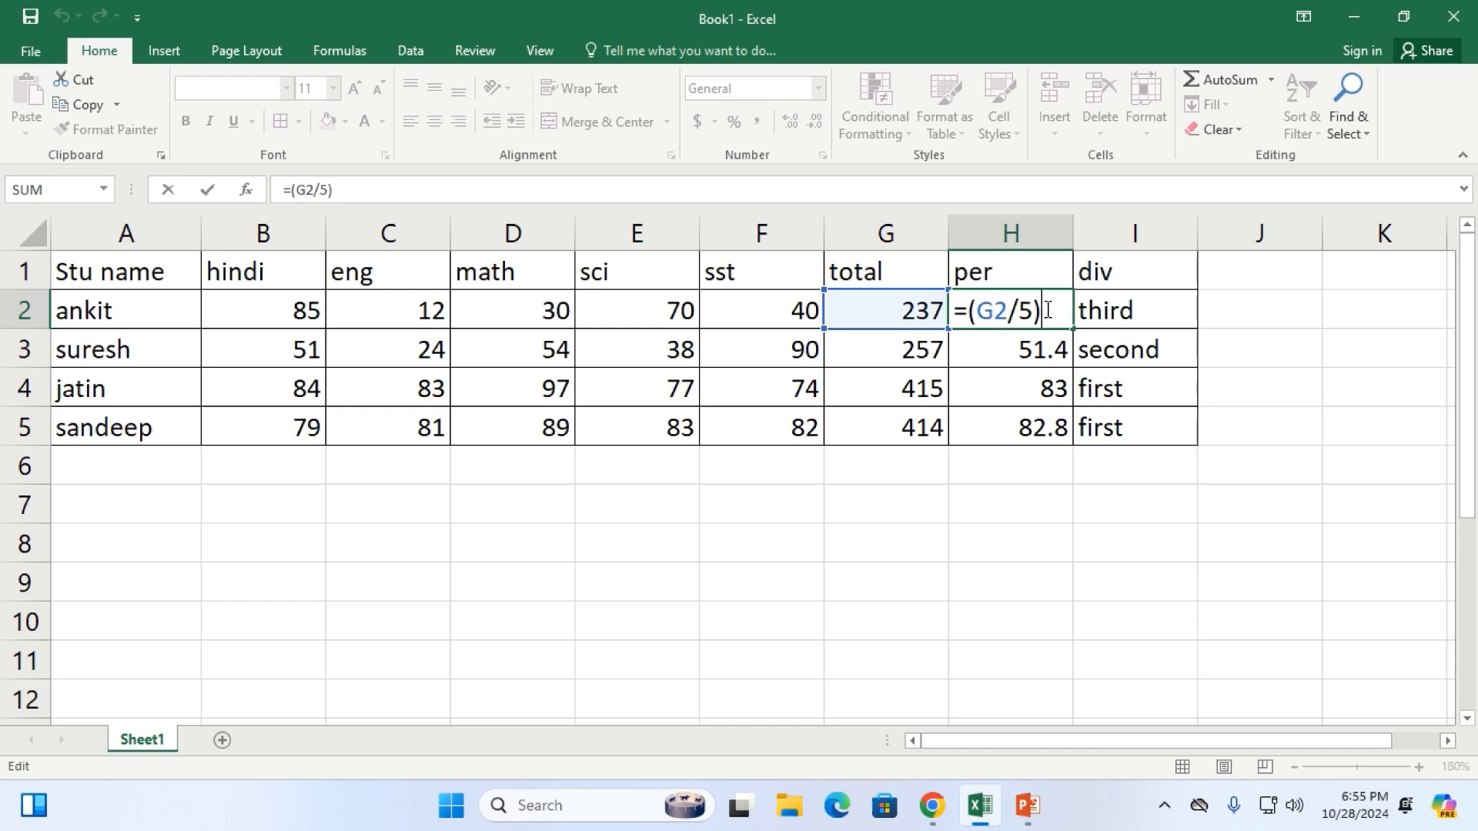
Switch to the Google Meet call in Chrome, turn the camera on and off again, and return to Excel
{"action": "left_click", "coordinate": [935, 818]}
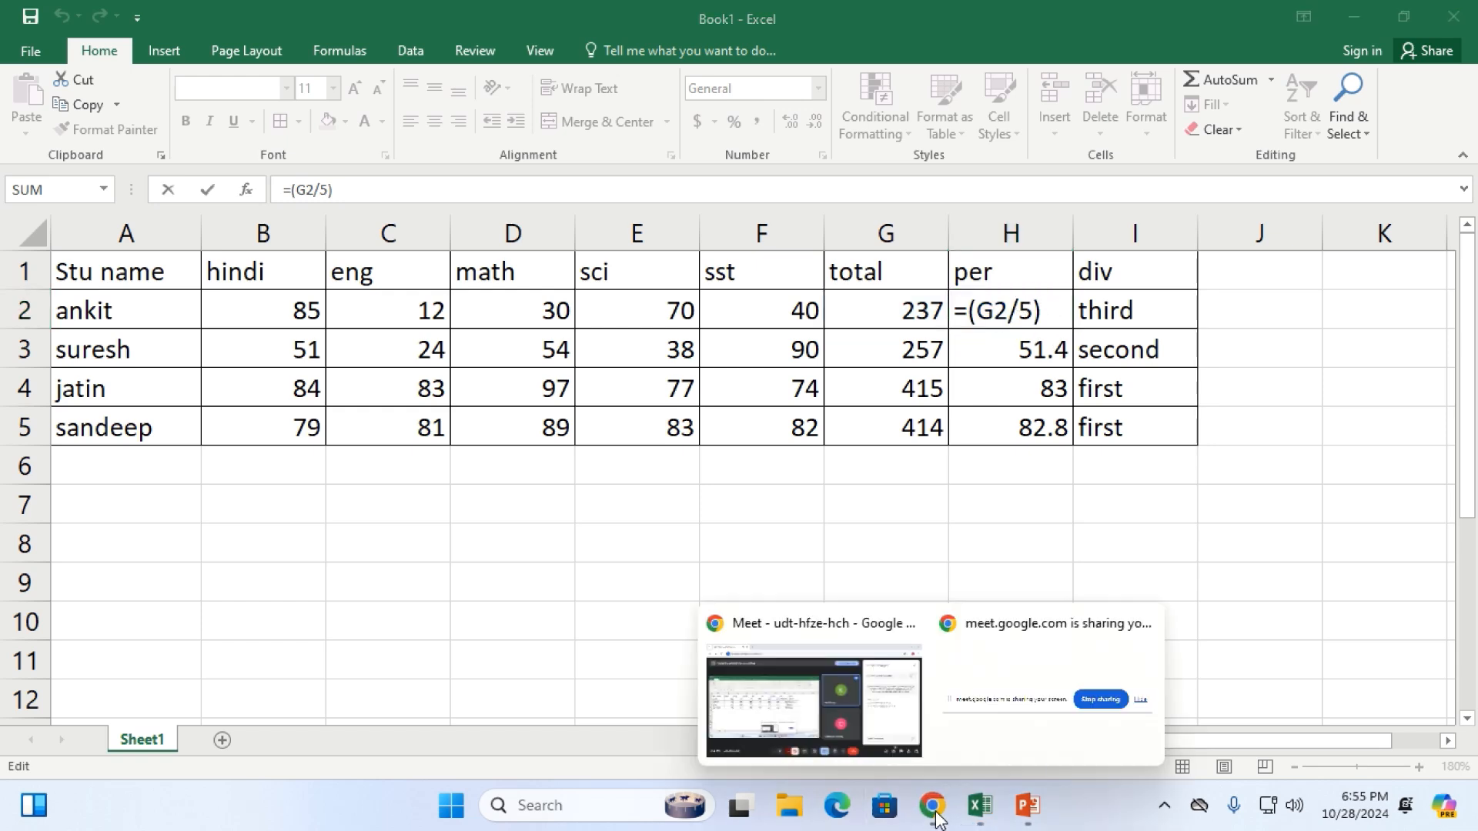
{"action": "left_click", "coordinate": [805, 719]}
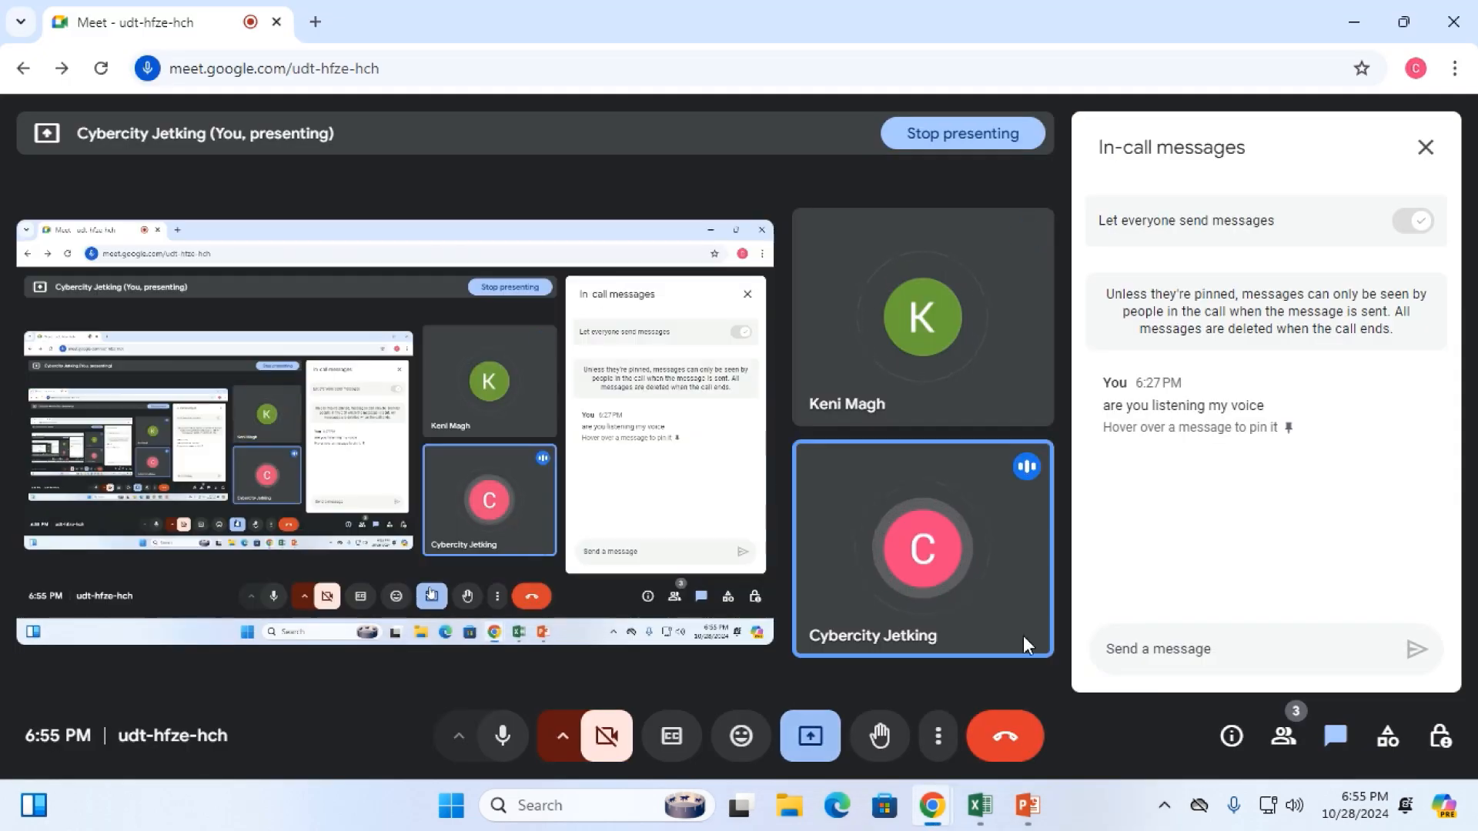
{"action": "left_click", "coordinate": [606, 744]}
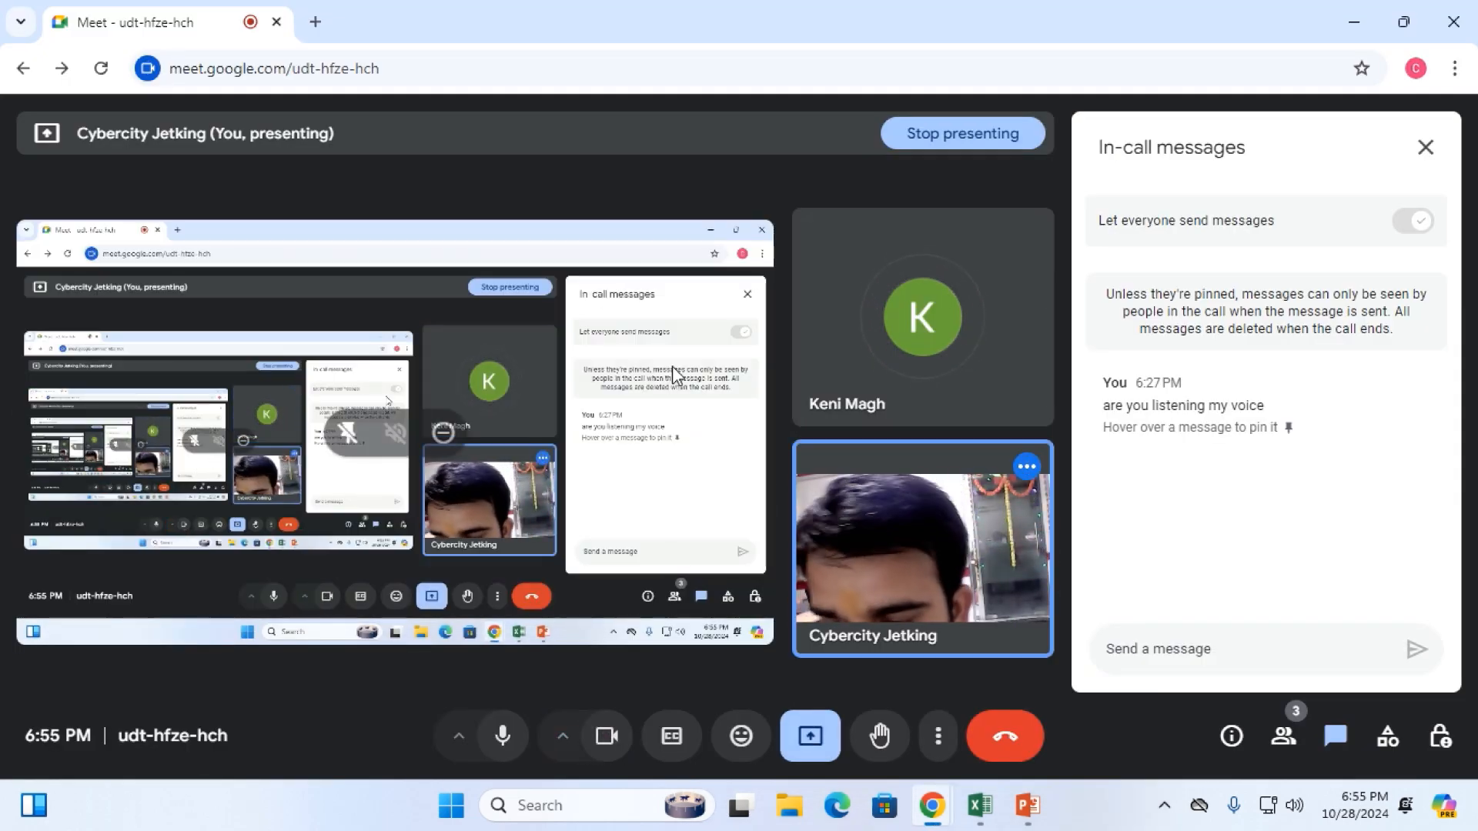
{"action": "left_click", "coordinate": [608, 740]}
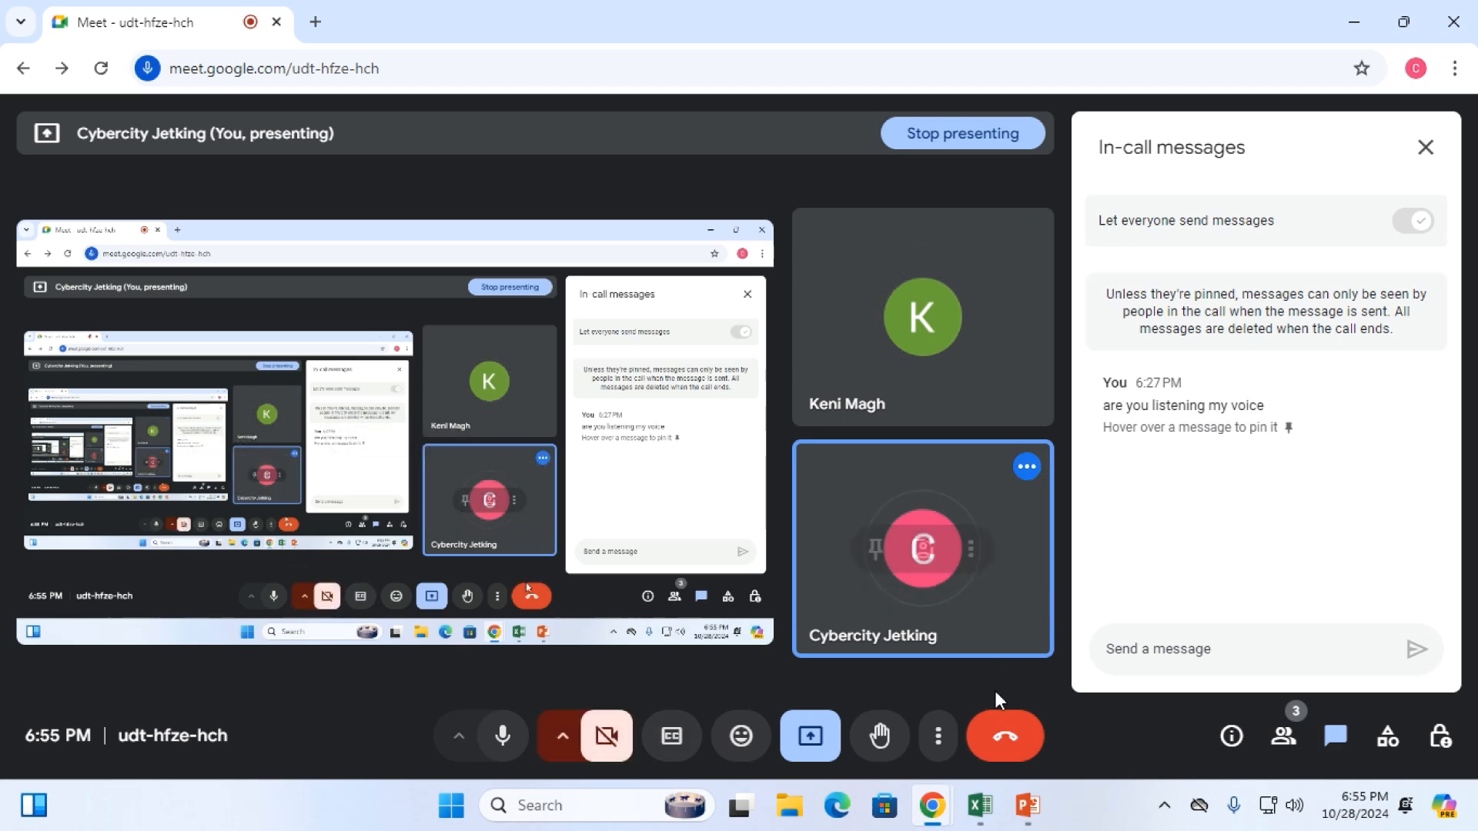
{"action": "left_click", "coordinate": [979, 805]}
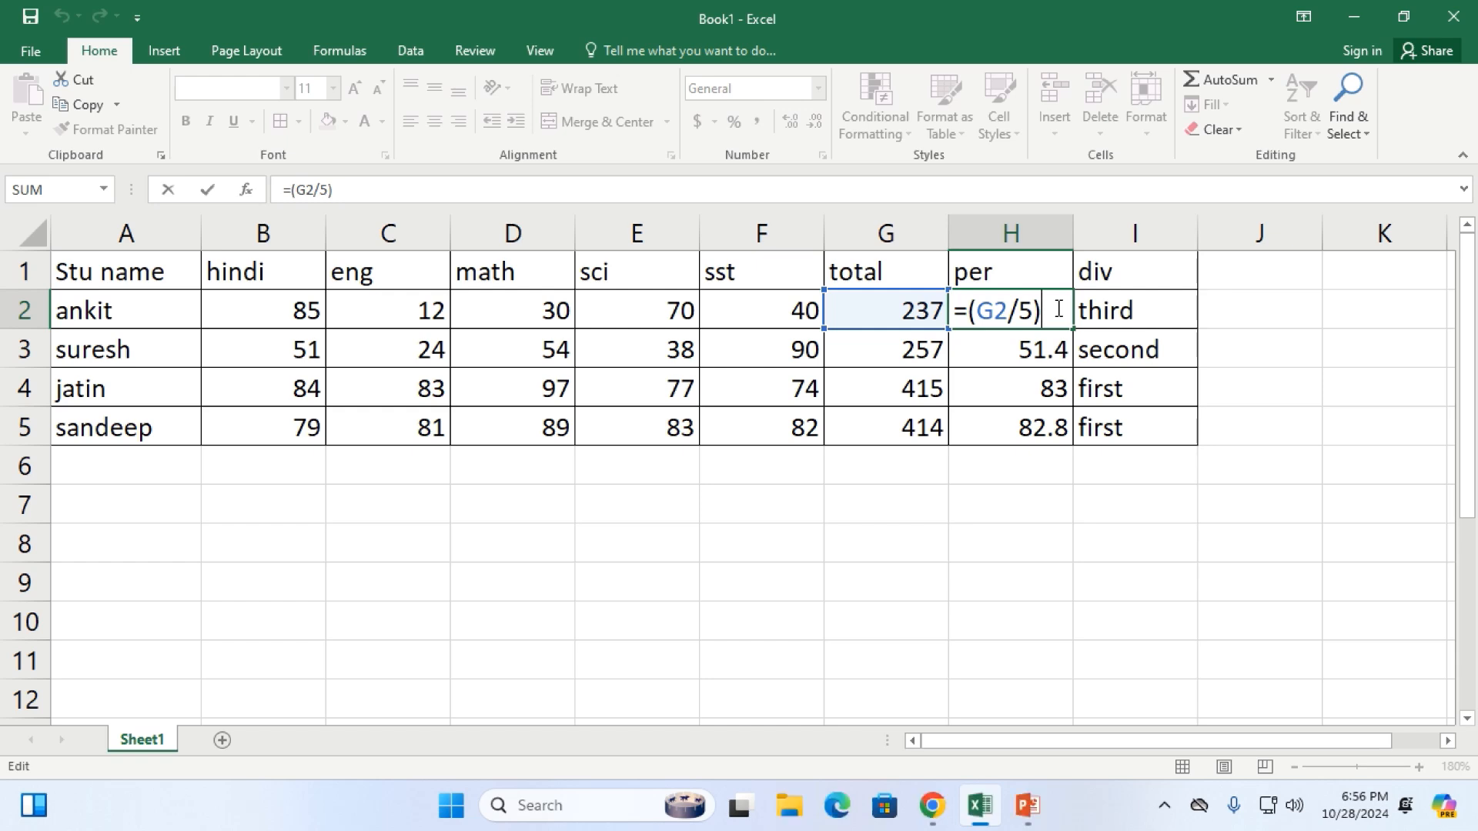
Close the H2 formula unchanged and enter the alternative percentage formula =(G2/500*100) in cell H7
{"action": "key", "text": "Return"}
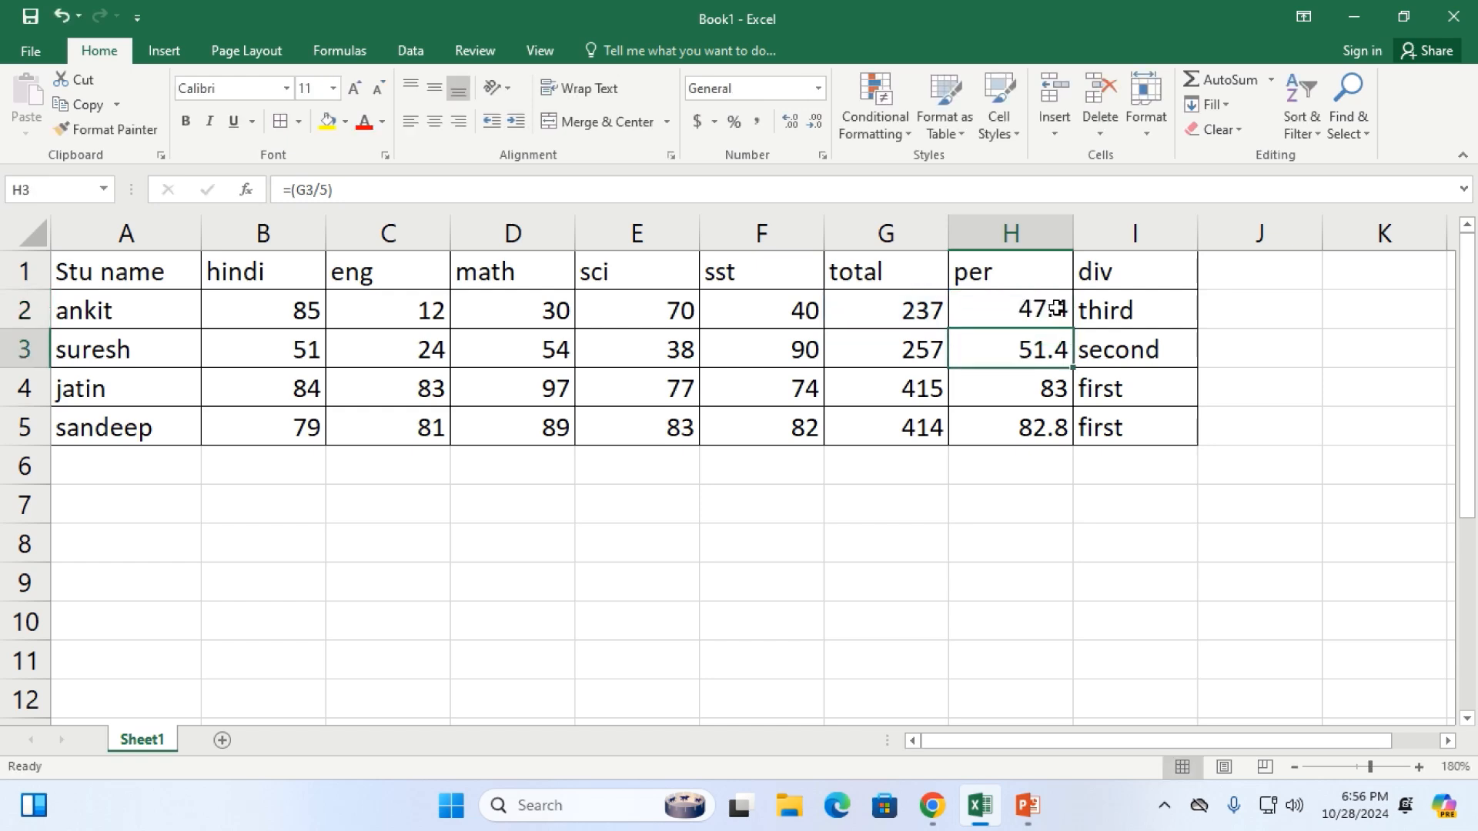
{"action": "key", "text": "Down"}
{"action": "key", "text": "Down"}
{"action": "key", "text": "Down"}
{"action": "key", "text": "Down"}
{"action": "key", "text": "Down"}
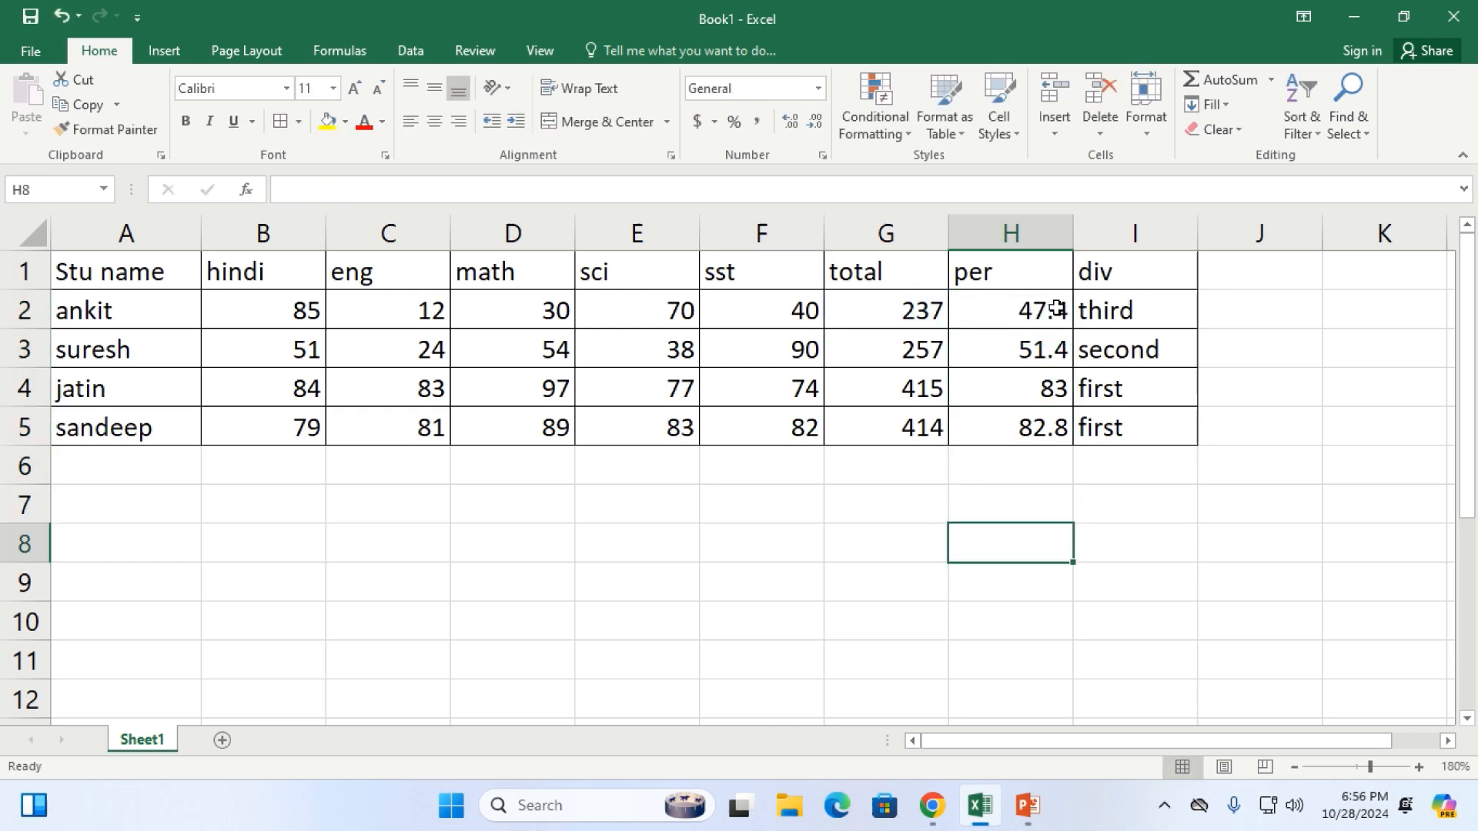
{"action": "key", "text": "Up"}
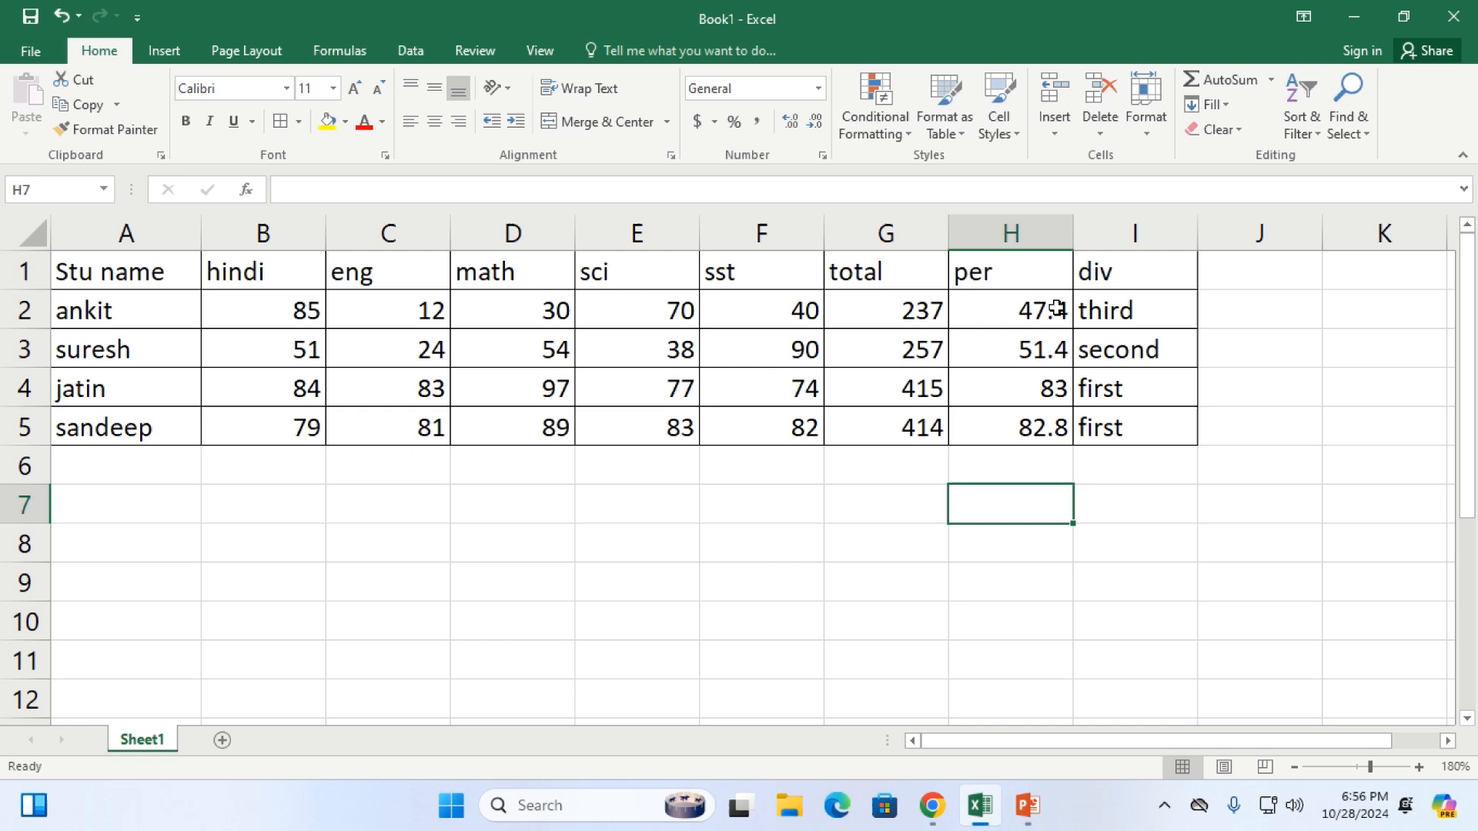
{"action": "type", "text": "="}
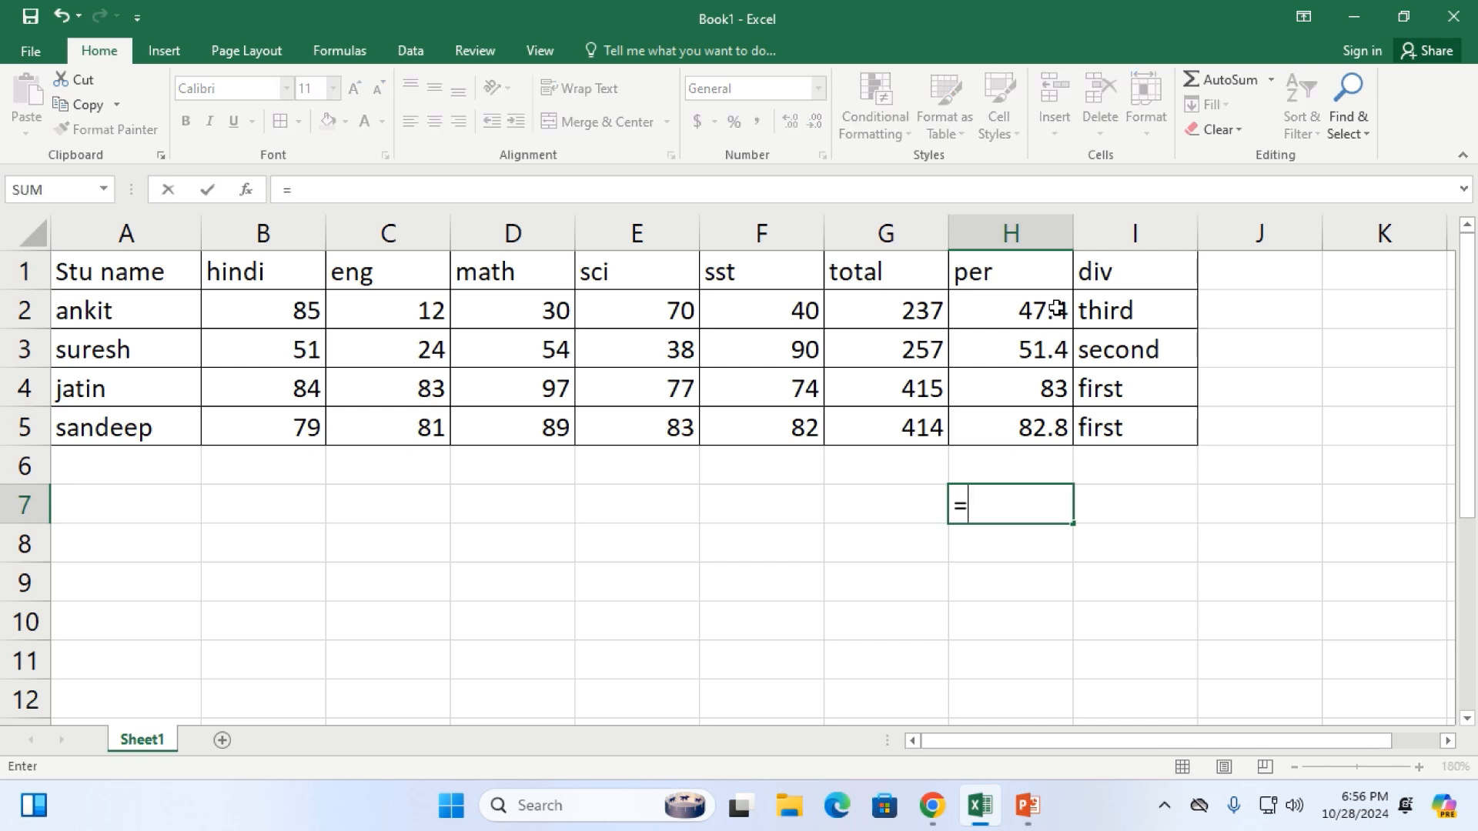
{"action": "type", "text": "("}
{"action": "left_click", "coordinate": [874, 309]}
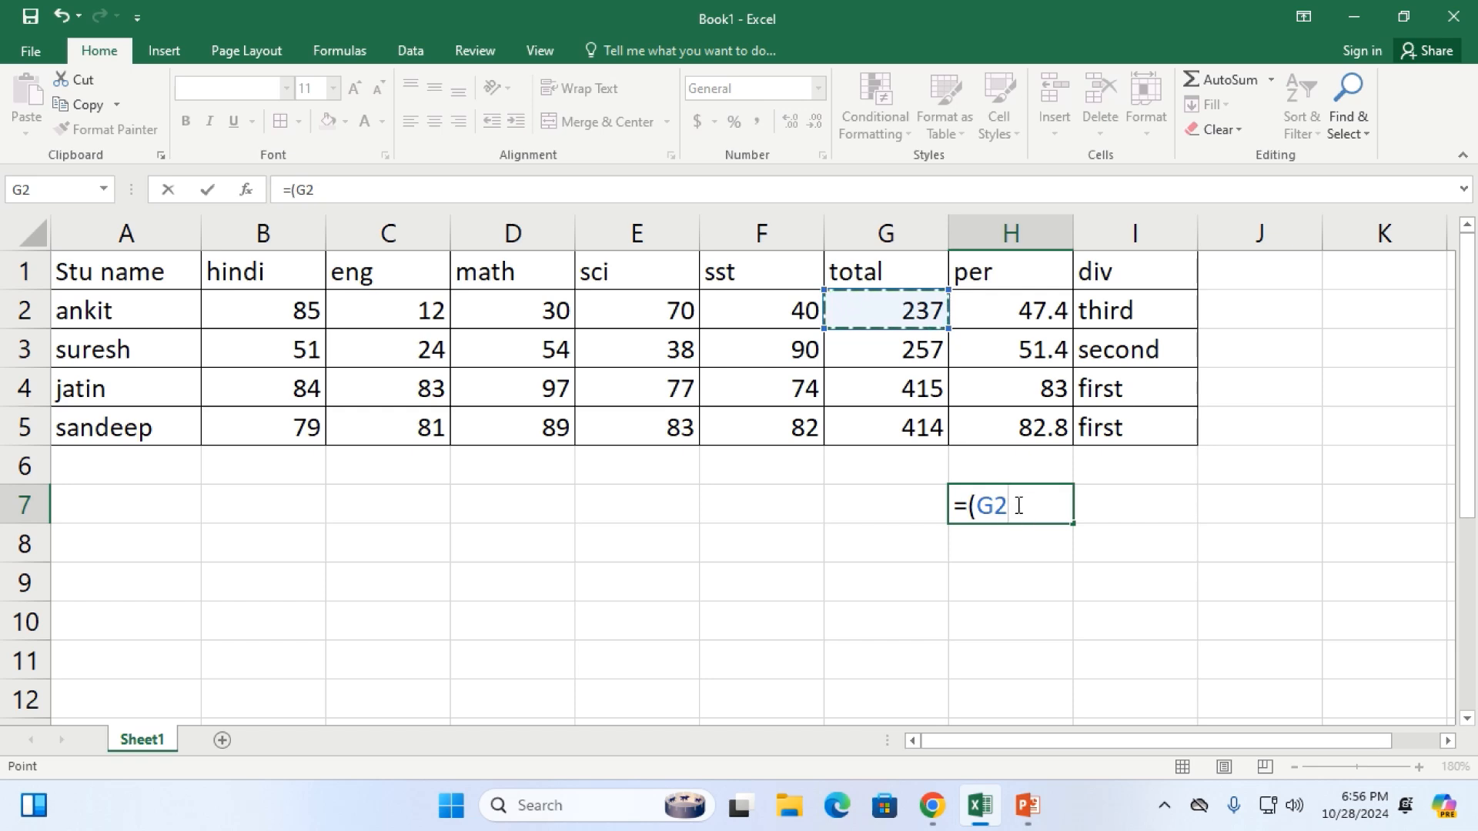
{"action": "type", "text": "/500"}
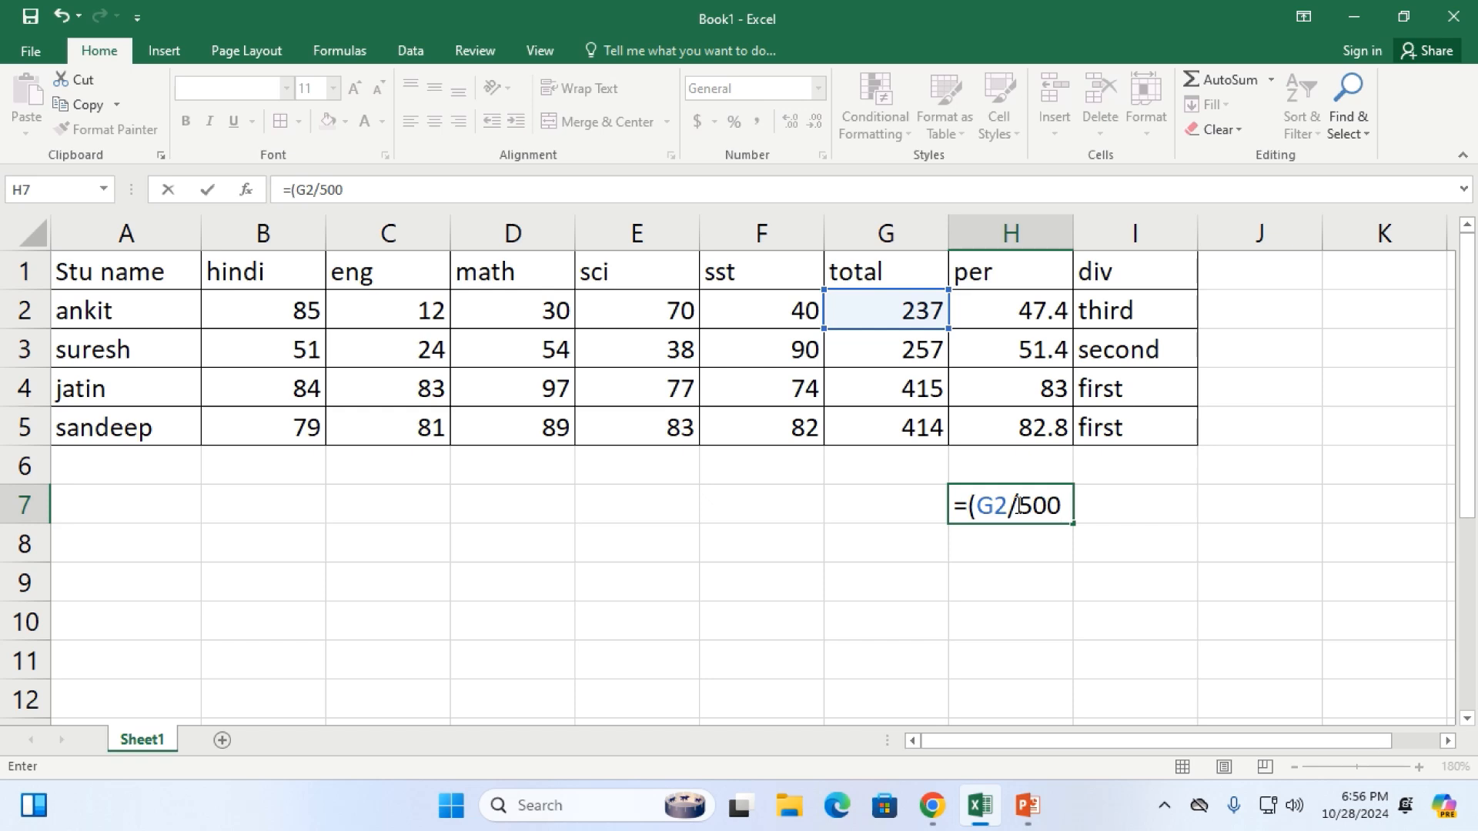
{"action": "type", "text": "*100"}
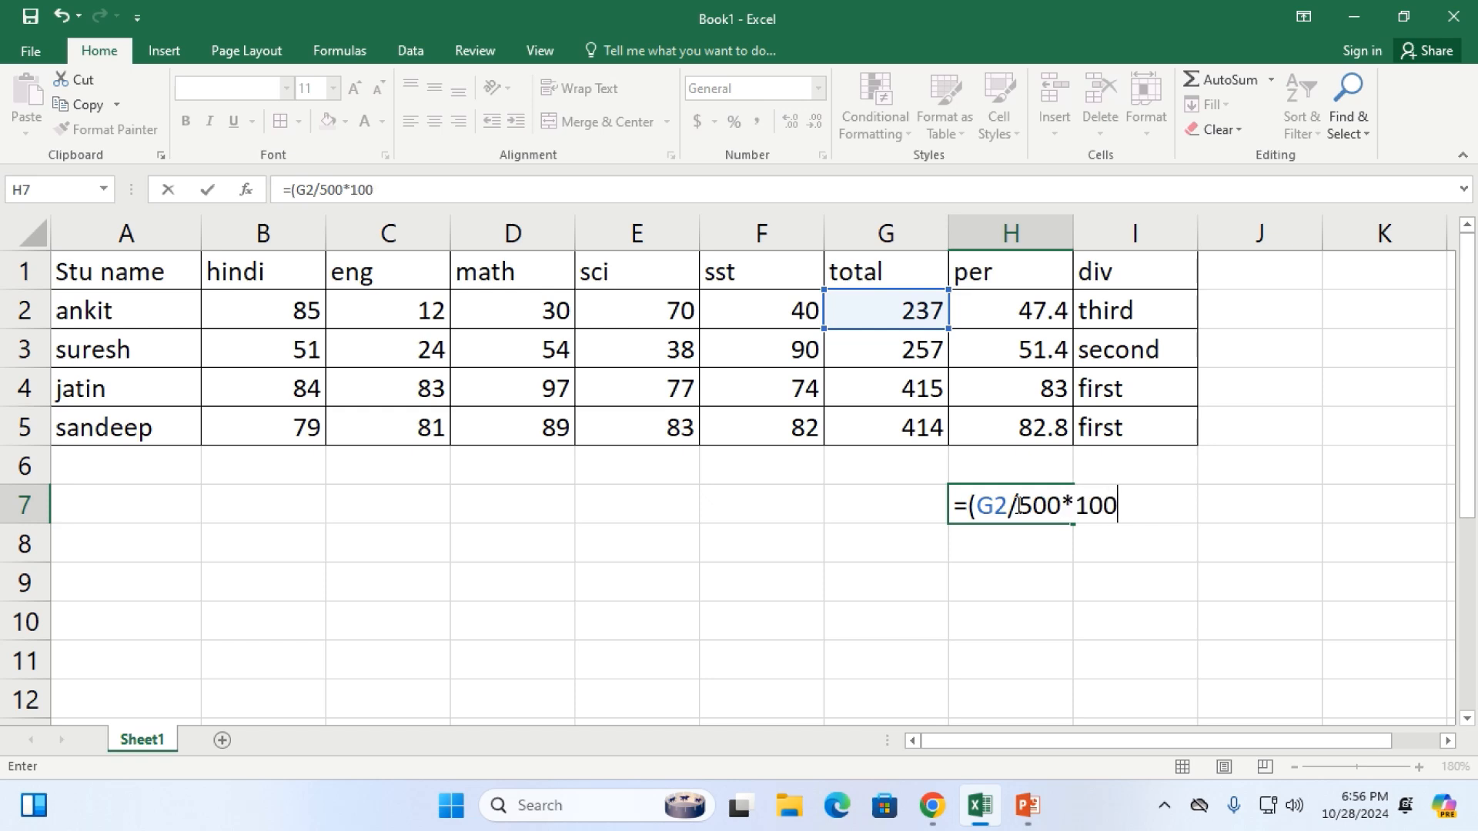
{"action": "type", "text": ")"}
{"action": "key", "text": "Return"}
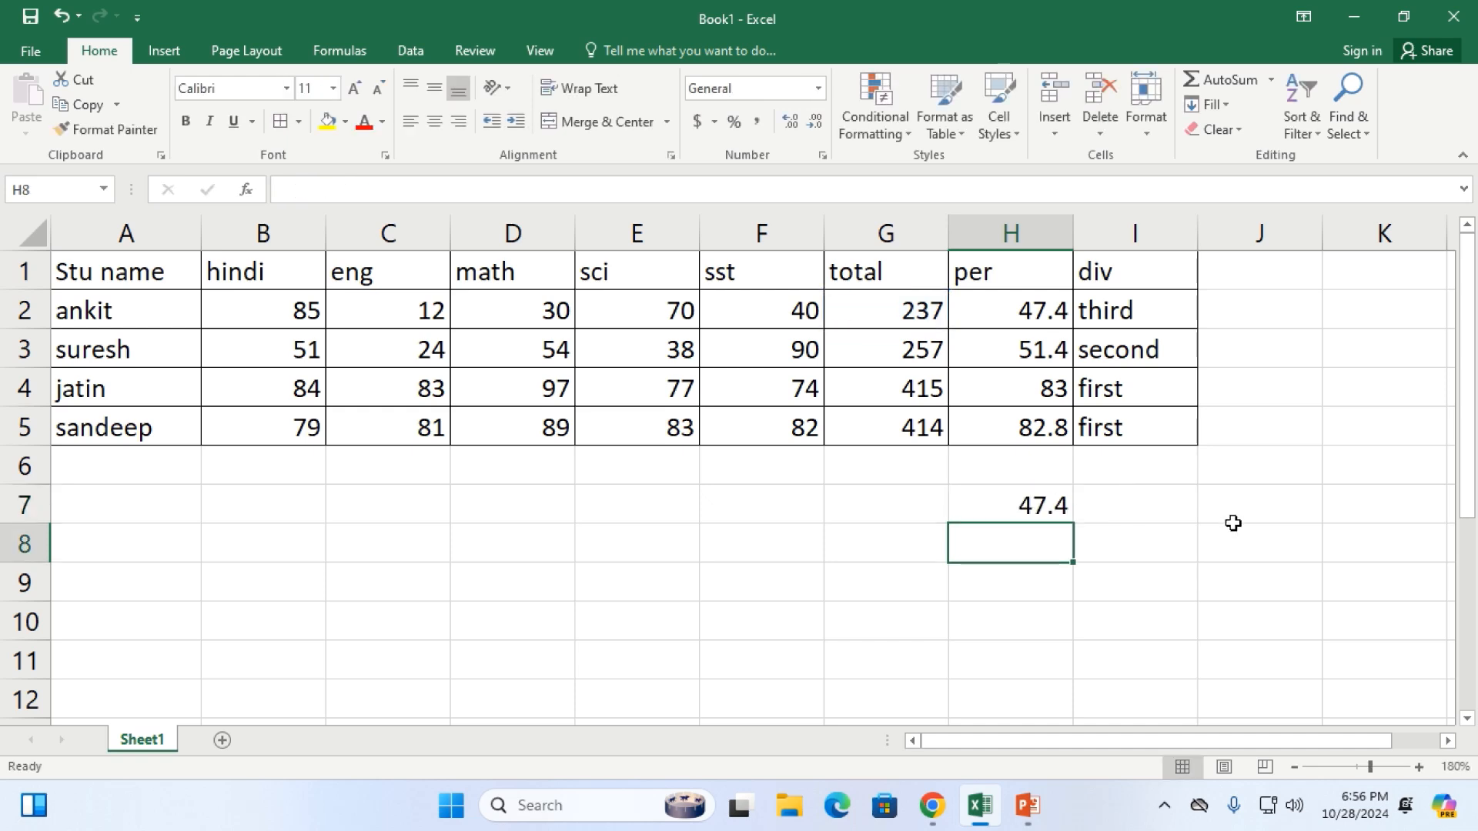
Compare the percentage formula in H2 with the alternative one in H7, leaving both unchanged
{"action": "key", "text": "Up"}
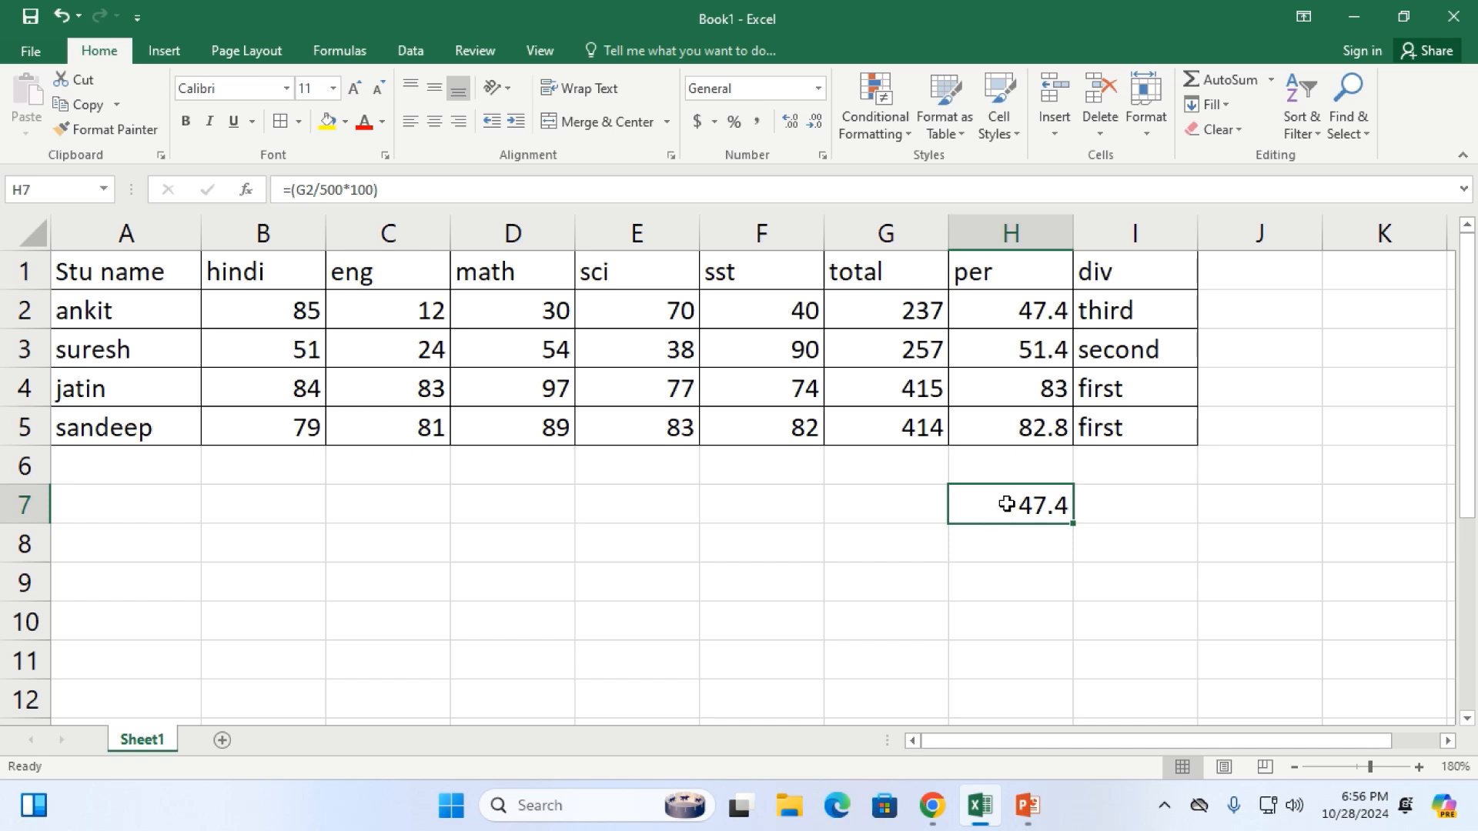
{"action": "left_click", "coordinate": [1001, 309]}
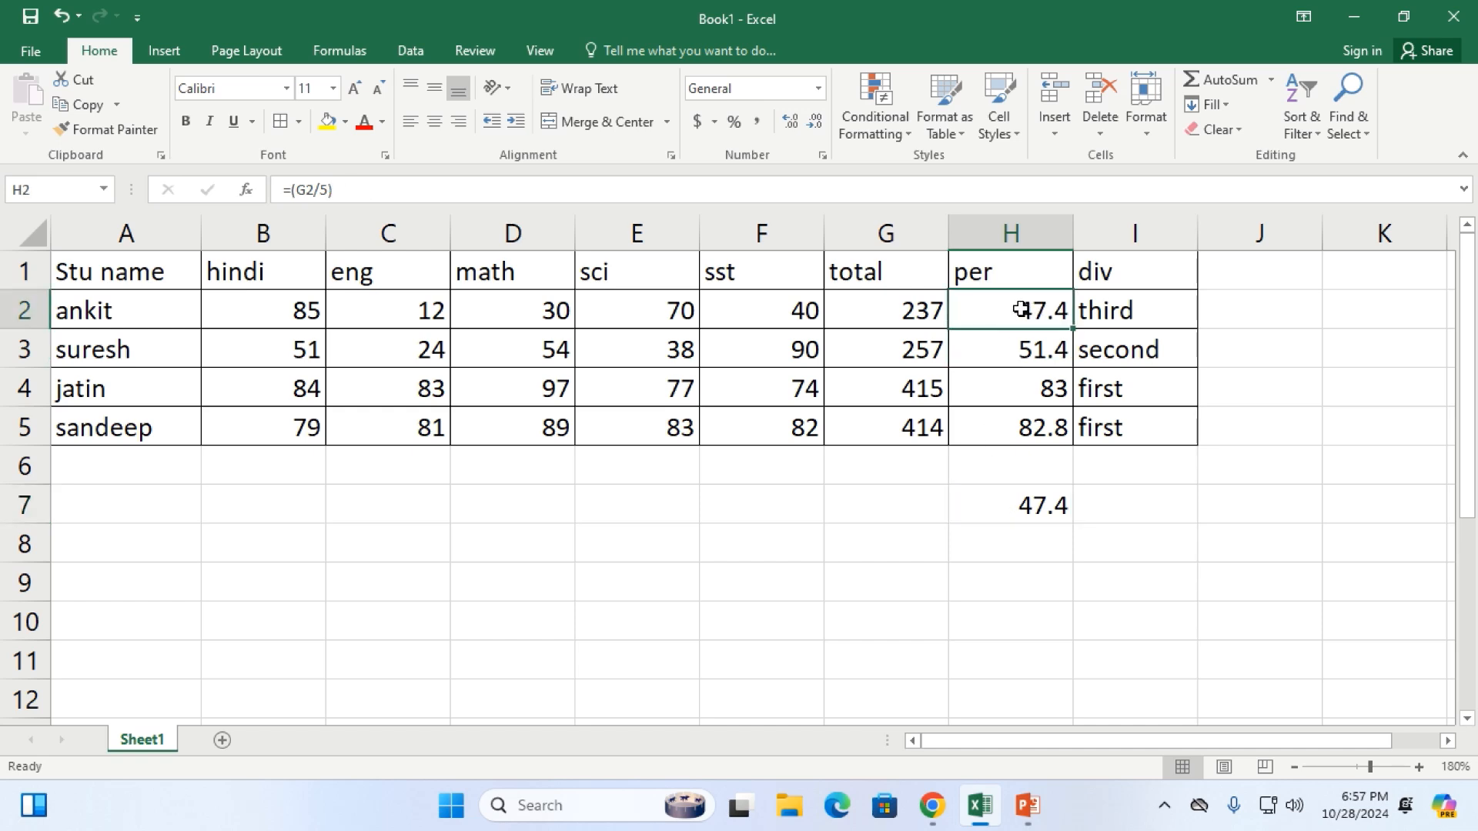
{"action": "double_click", "coordinate": [1020, 309]}
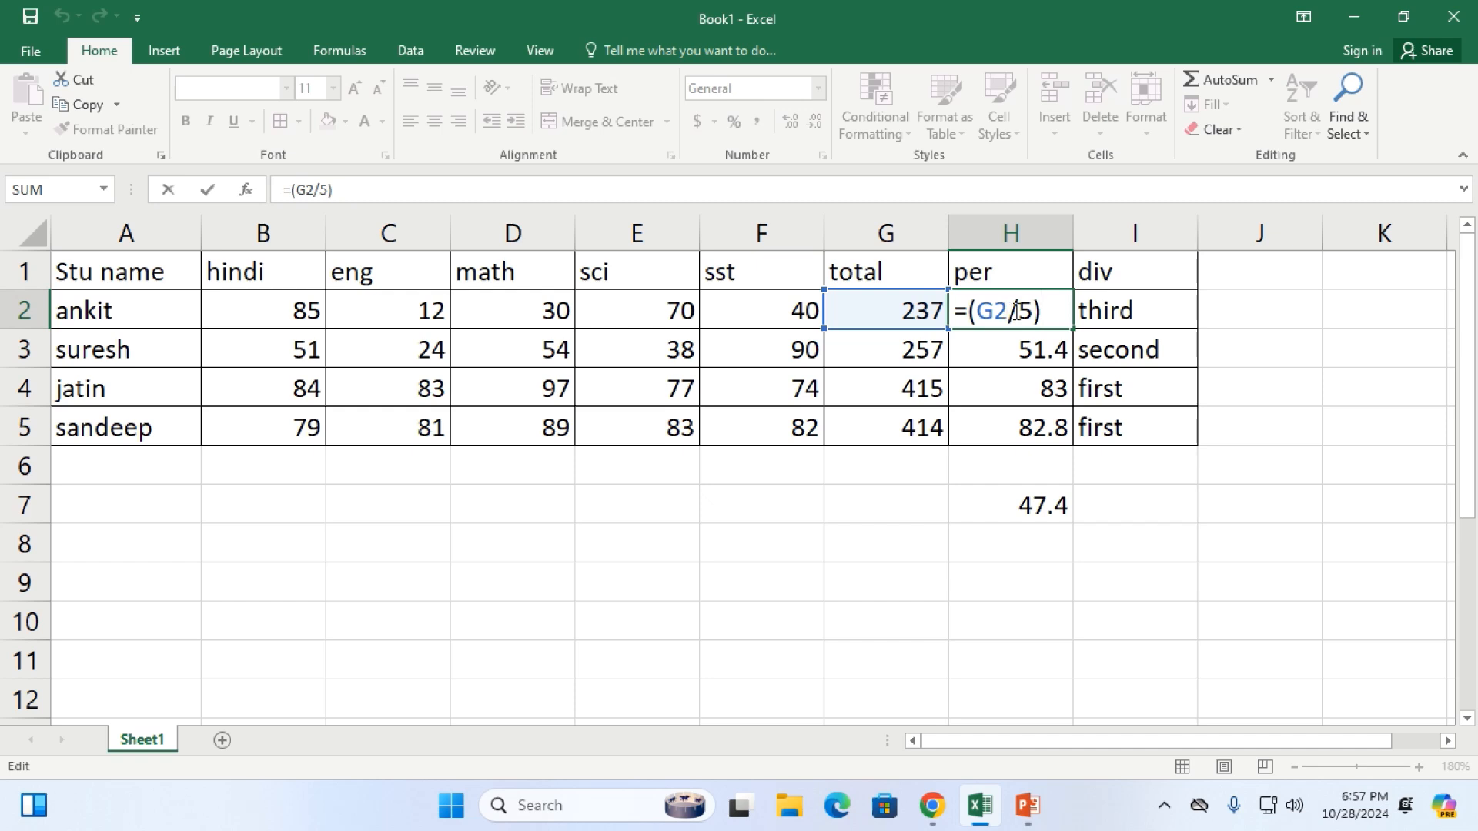
{"action": "left_click", "coordinate": [1215, 601]}
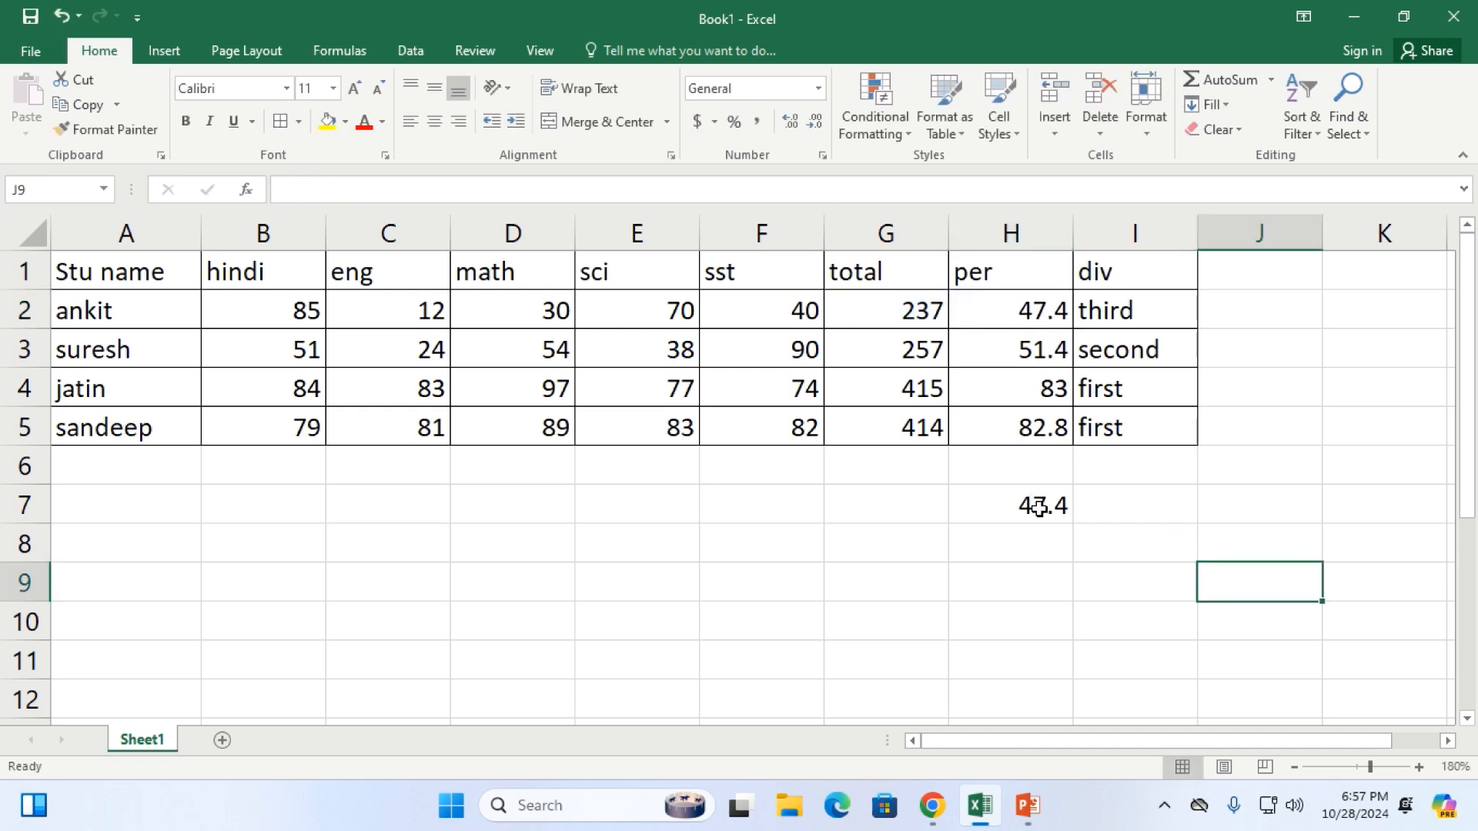
{"action": "left_click", "coordinate": [1032, 504]}
{"action": "double_click", "coordinate": [1032, 504]}
{"action": "left_click", "coordinate": [1134, 496]}
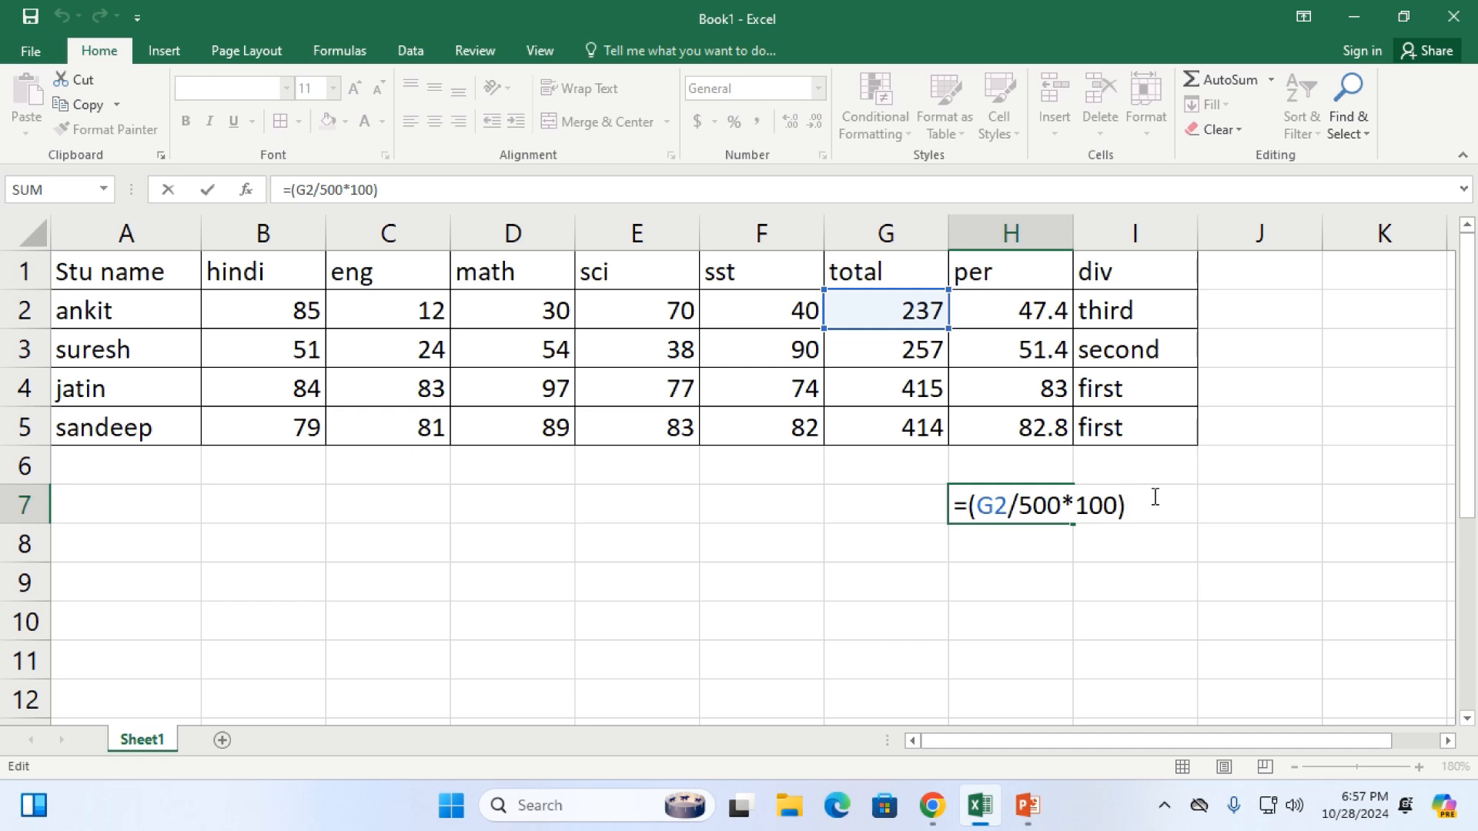
{"action": "mouse_move", "coordinate": [728, 7]}
{"action": "key", "text": "Return"}
{"action": "key", "text": "Up"}
{"action": "key", "text": "Left"}
{"action": "key", "text": "Left"}
{"action": "key", "text": "Left"}
{"action": "key", "text": "Left"}
{"action": "key", "text": "Left"}
{"action": "key", "text": "Left"}
{"action": "key", "text": "Left"}
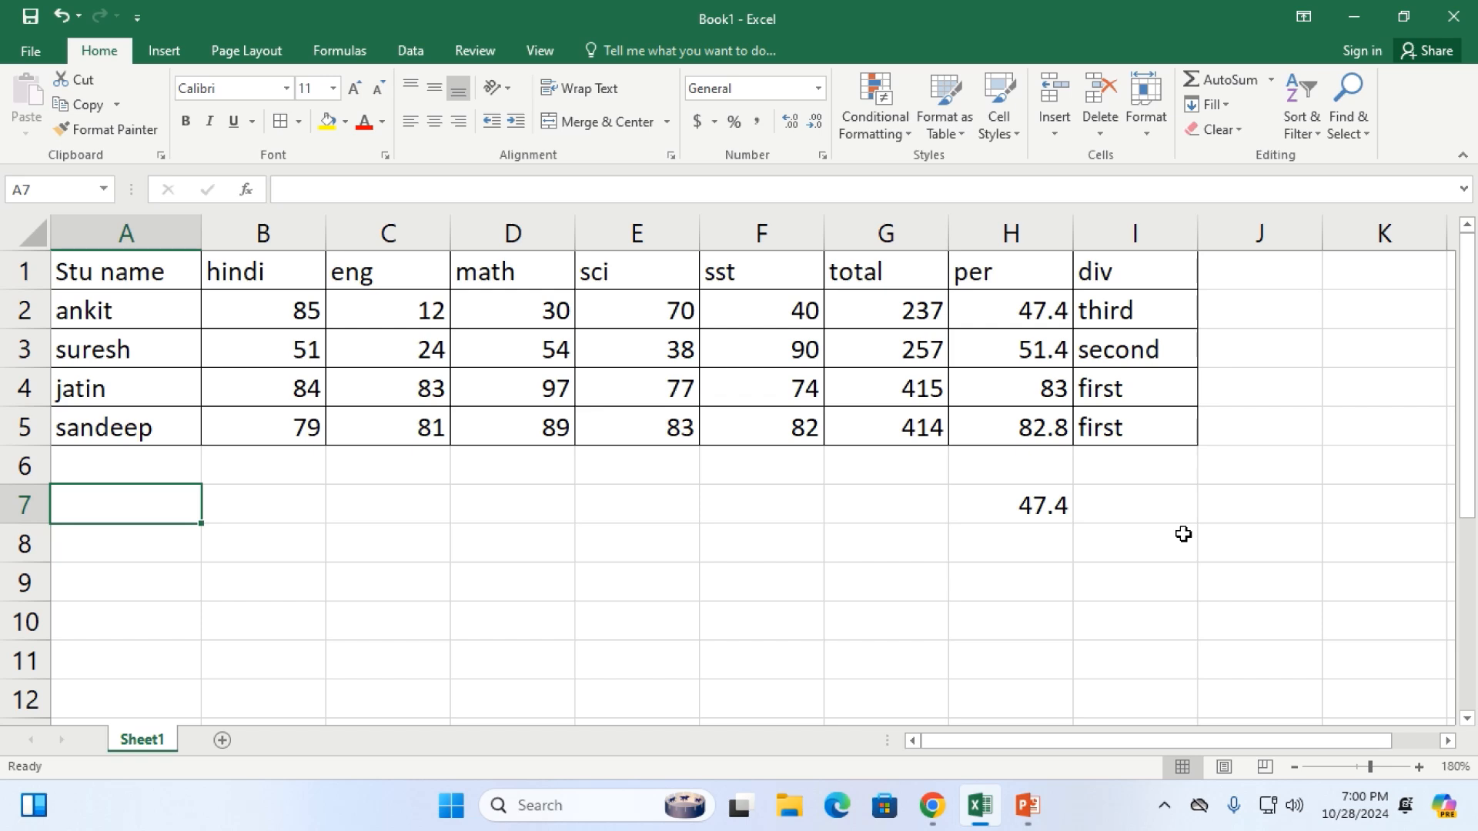
{"action": "left_click", "coordinate": [233, 508]}
{"action": "left_click", "coordinate": [137, 501]}
Delete the alternative percentage formula from cell H7
{"action": "left_click", "coordinate": [1026, 506]}
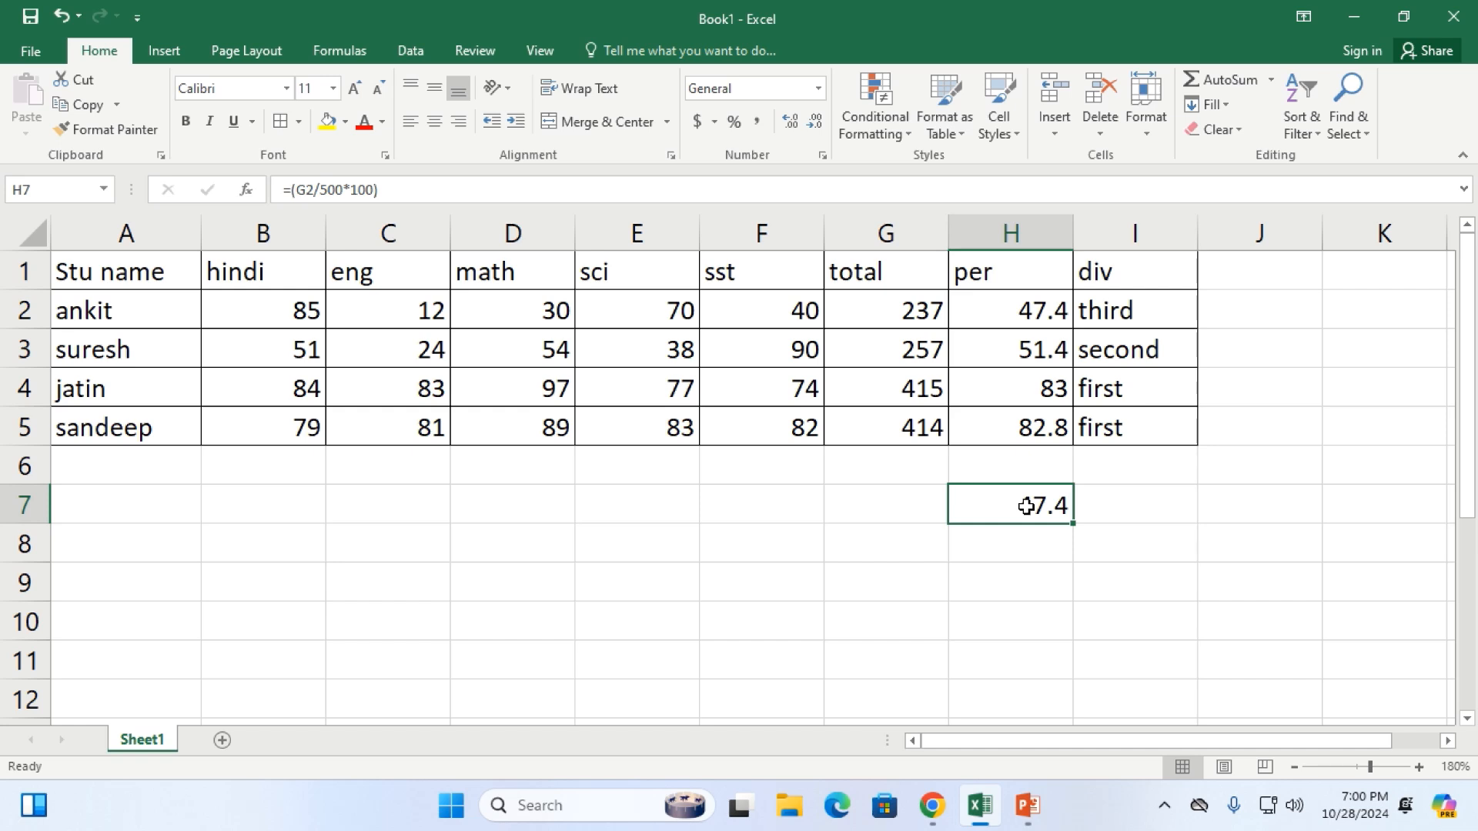
{"action": "key", "text": "Delete"}
{"action": "key", "text": "Up"}
{"action": "key", "text": "Down"}
{"action": "key", "text": "Down"}
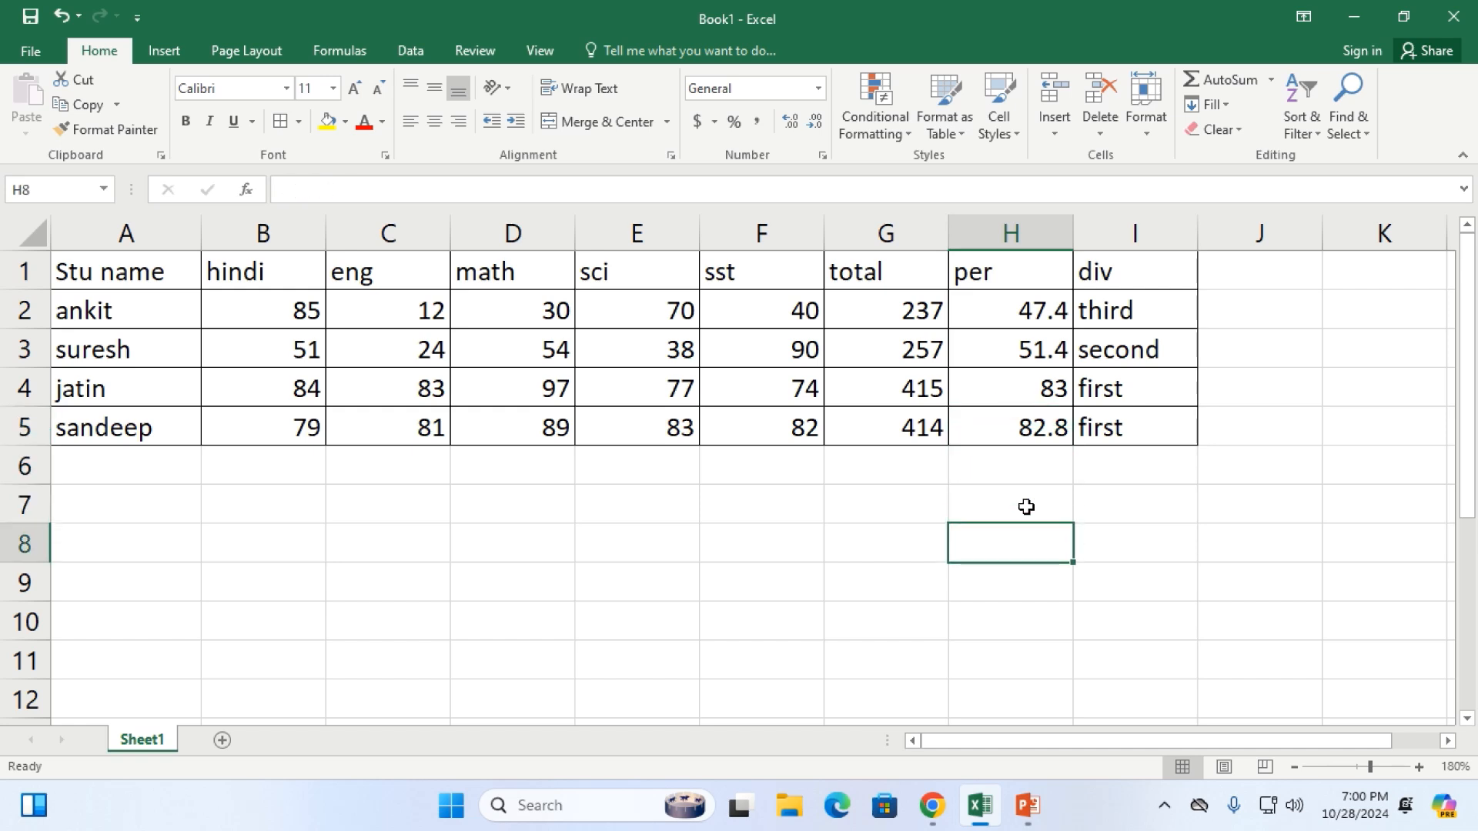
{"action": "key", "text": "Left"}
{"action": "key", "text": "Left"}
{"action": "key", "text": "Left"}
{"action": "key", "text": "Left"}
{"action": "key", "text": "Left"}
{"action": "key", "text": "Left"}
{"action": "key", "text": "Left"}
{"action": "key", "text": "Right"}
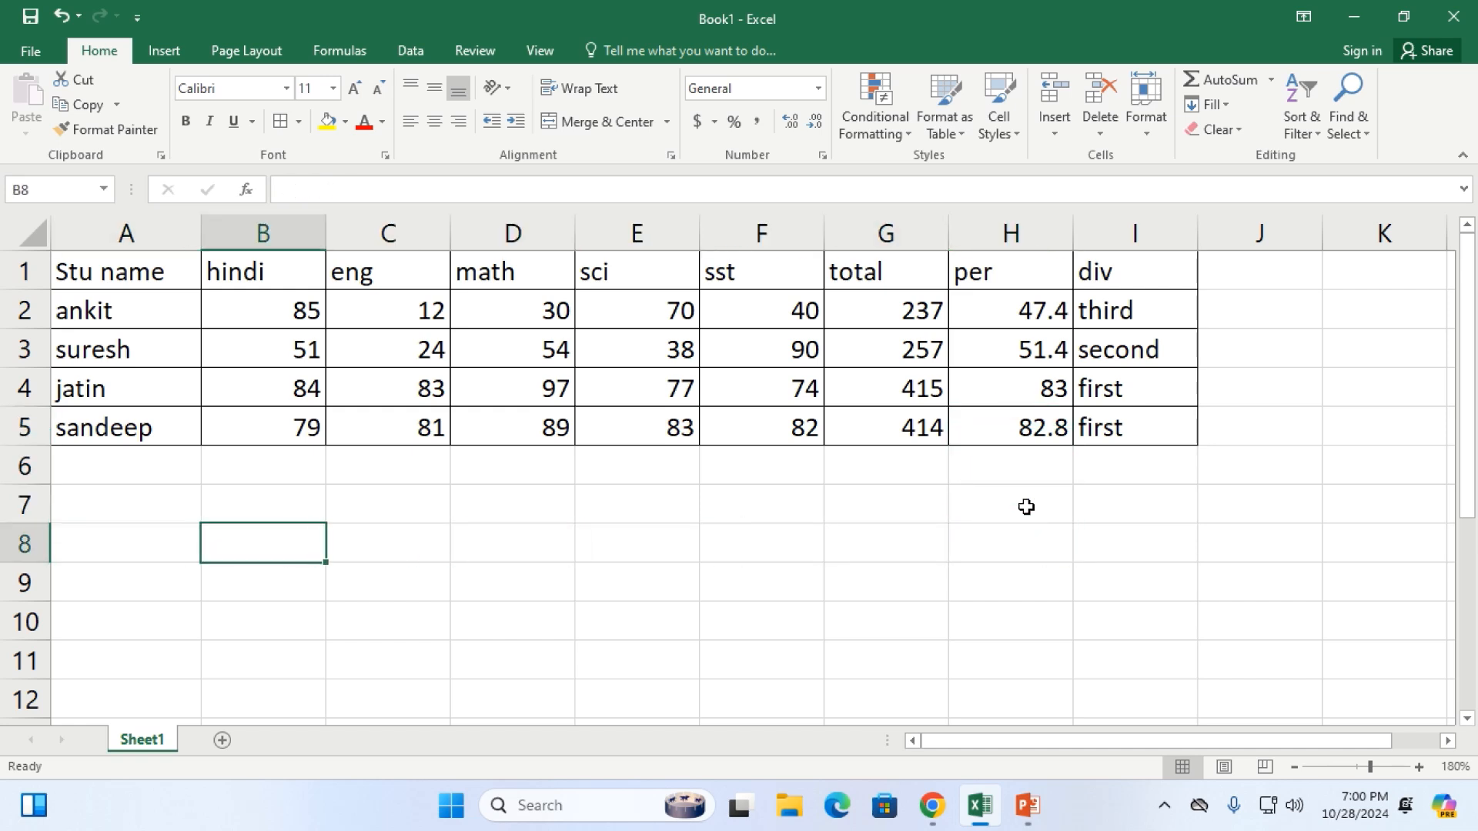
Look through the empty rows far below the marksheet, down past row 500
{"action": "key", "text": "Left"}
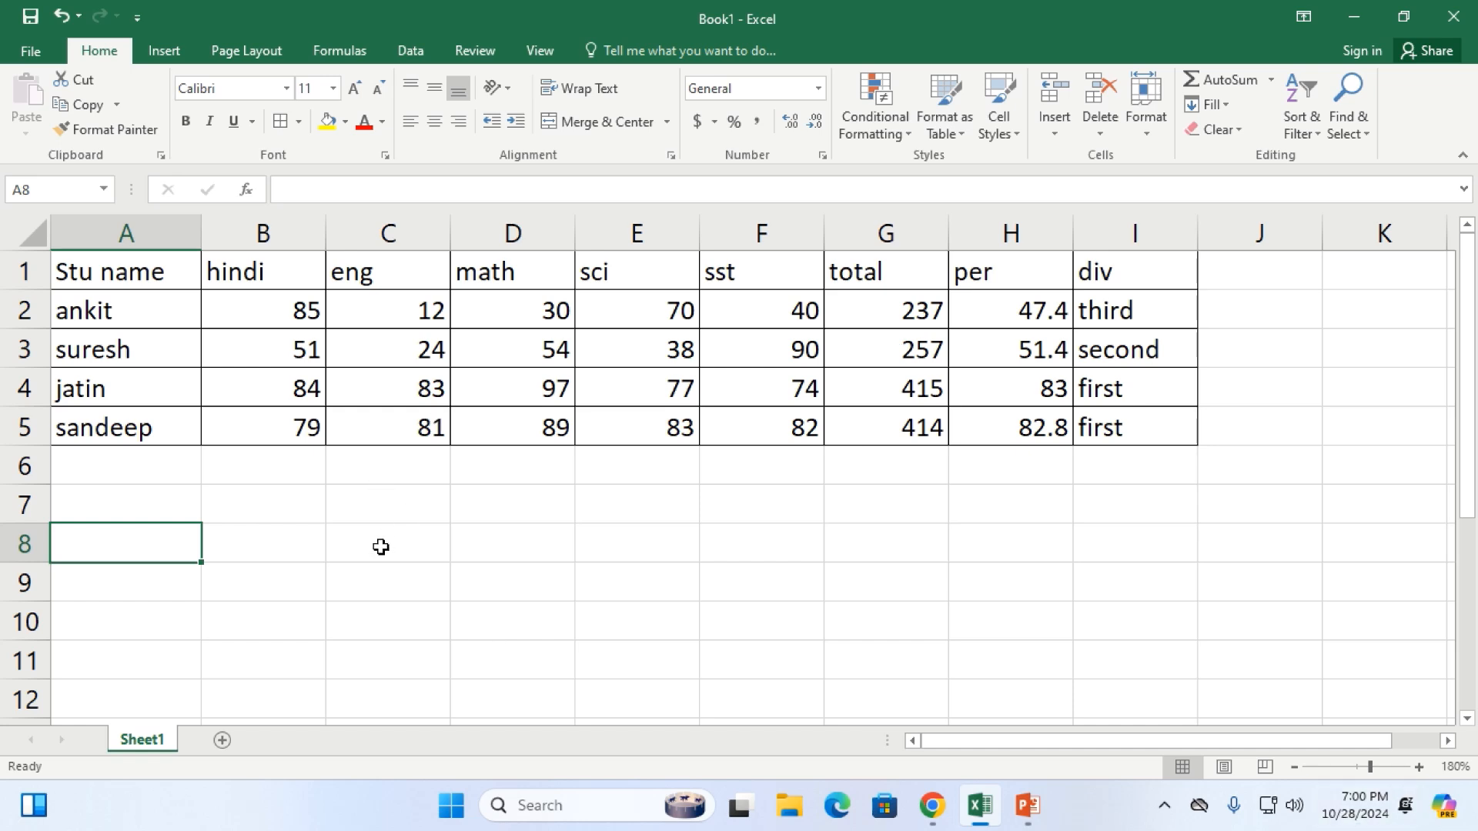
{"action": "left_click", "coordinate": [583, 395]}
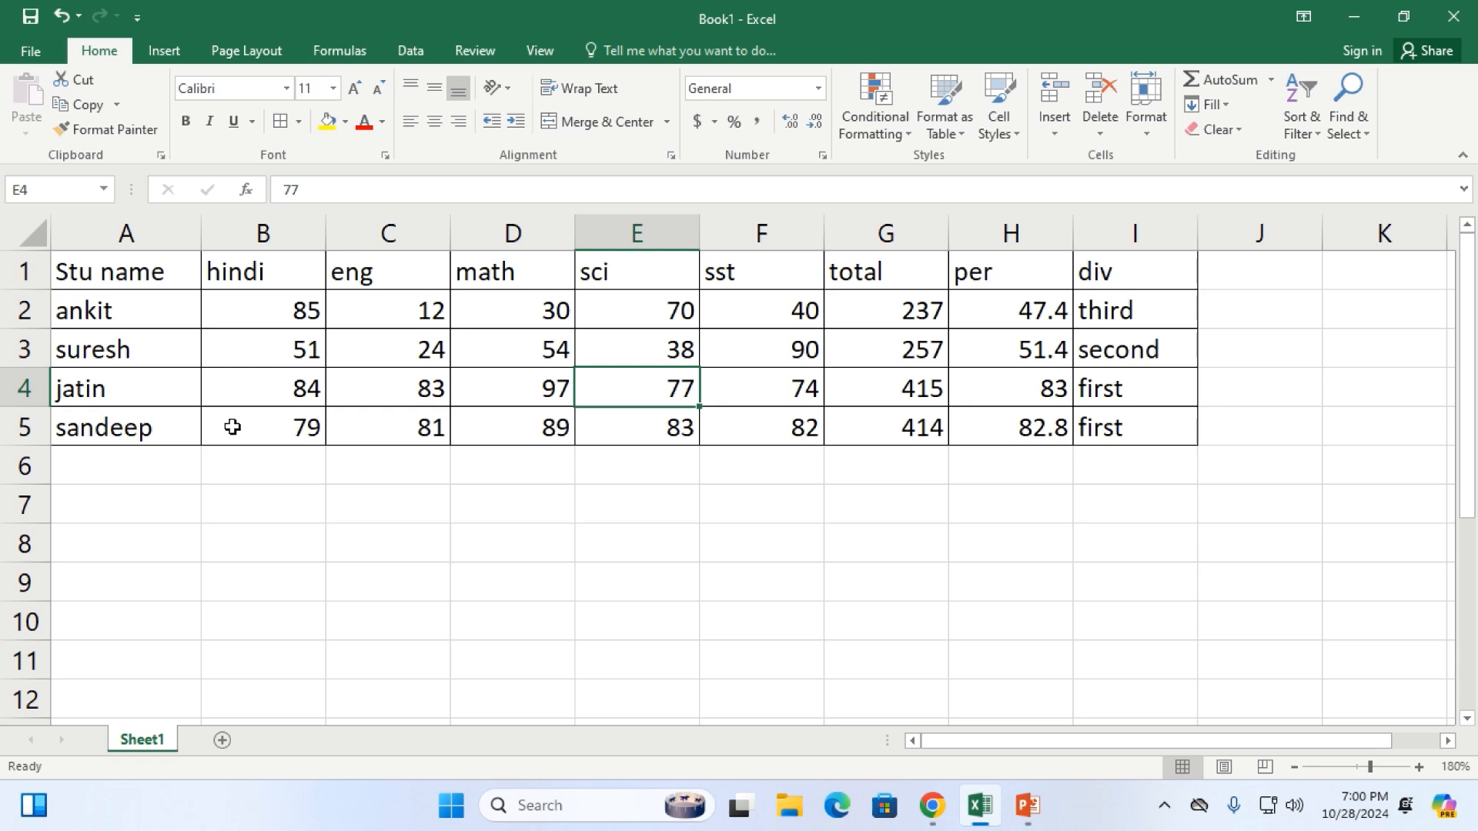
{"action": "scroll", "coordinate": [400, 452], "scroll_direction": "down", "scroll_amount": 9}
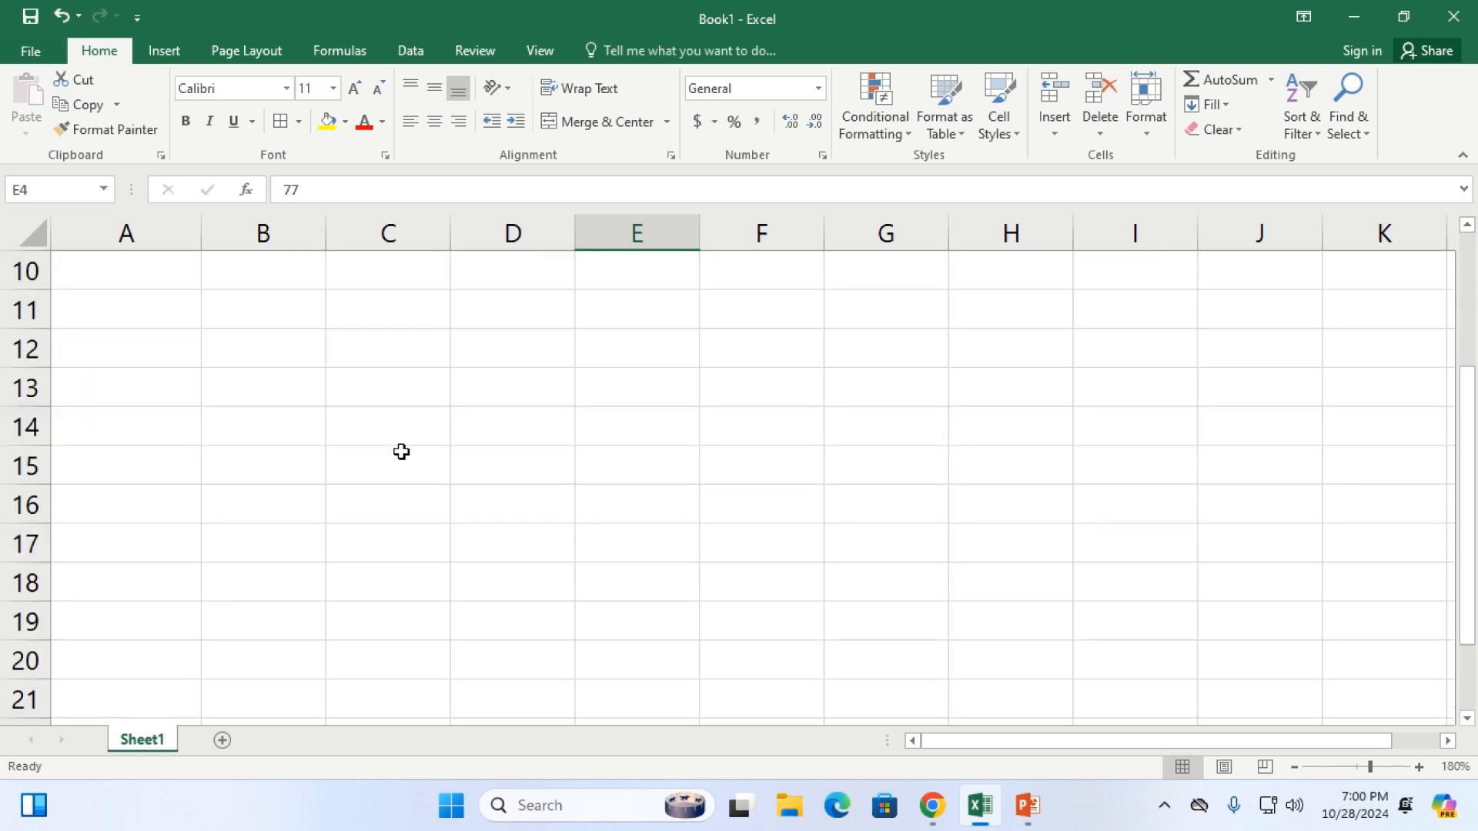
{"action": "scroll", "coordinate": [401, 451], "scroll_direction": "down", "scroll_amount": 20}
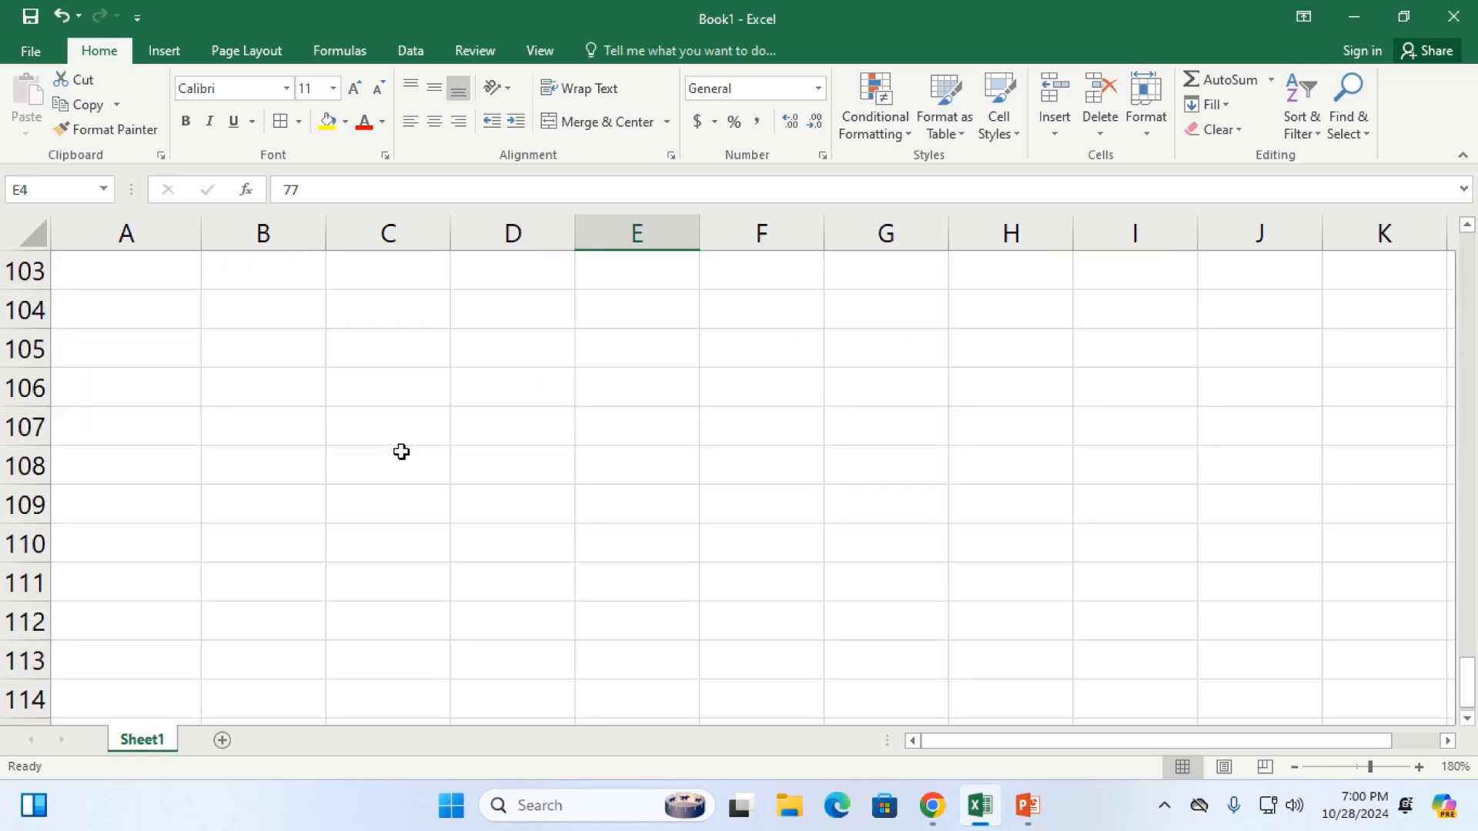
{"action": "scroll", "coordinate": [401, 452], "scroll_direction": "down", "scroll_amount": 20}
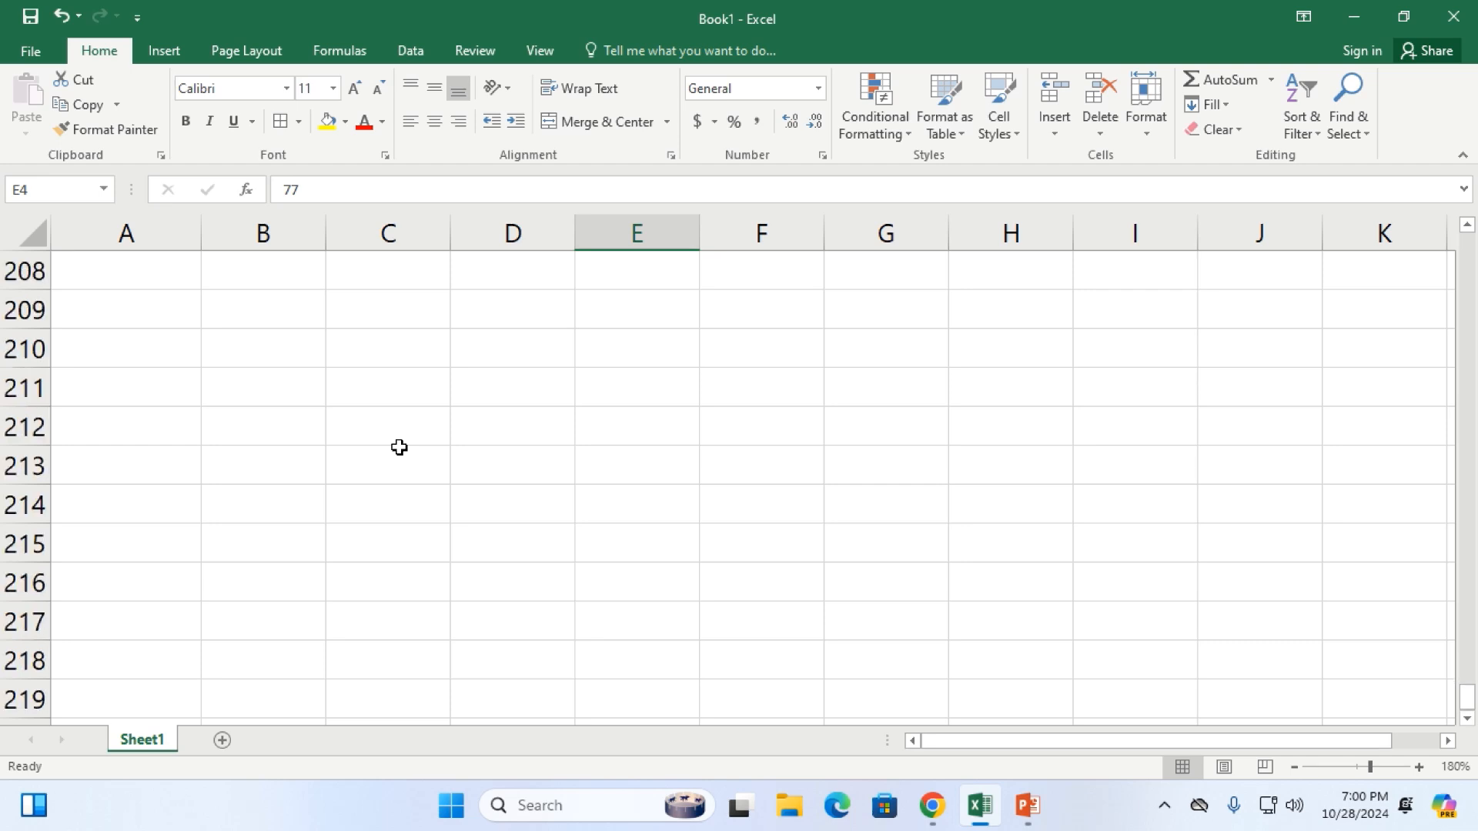
{"action": "scroll", "coordinate": [398, 446], "scroll_direction": "down", "scroll_amount": 20}
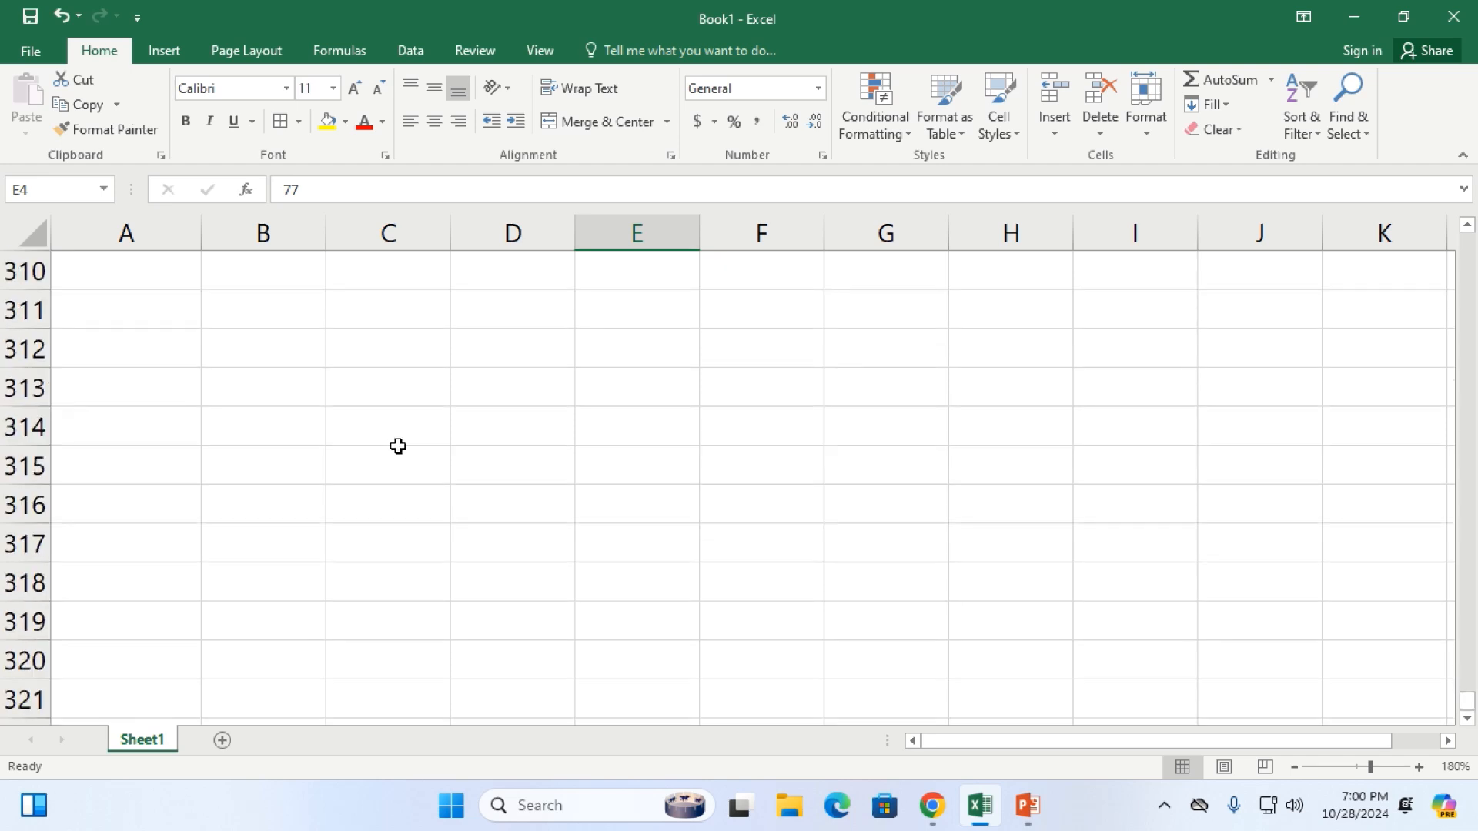
{"action": "scroll", "coordinate": [398, 446], "scroll_direction": "down", "scroll_amount": 20}
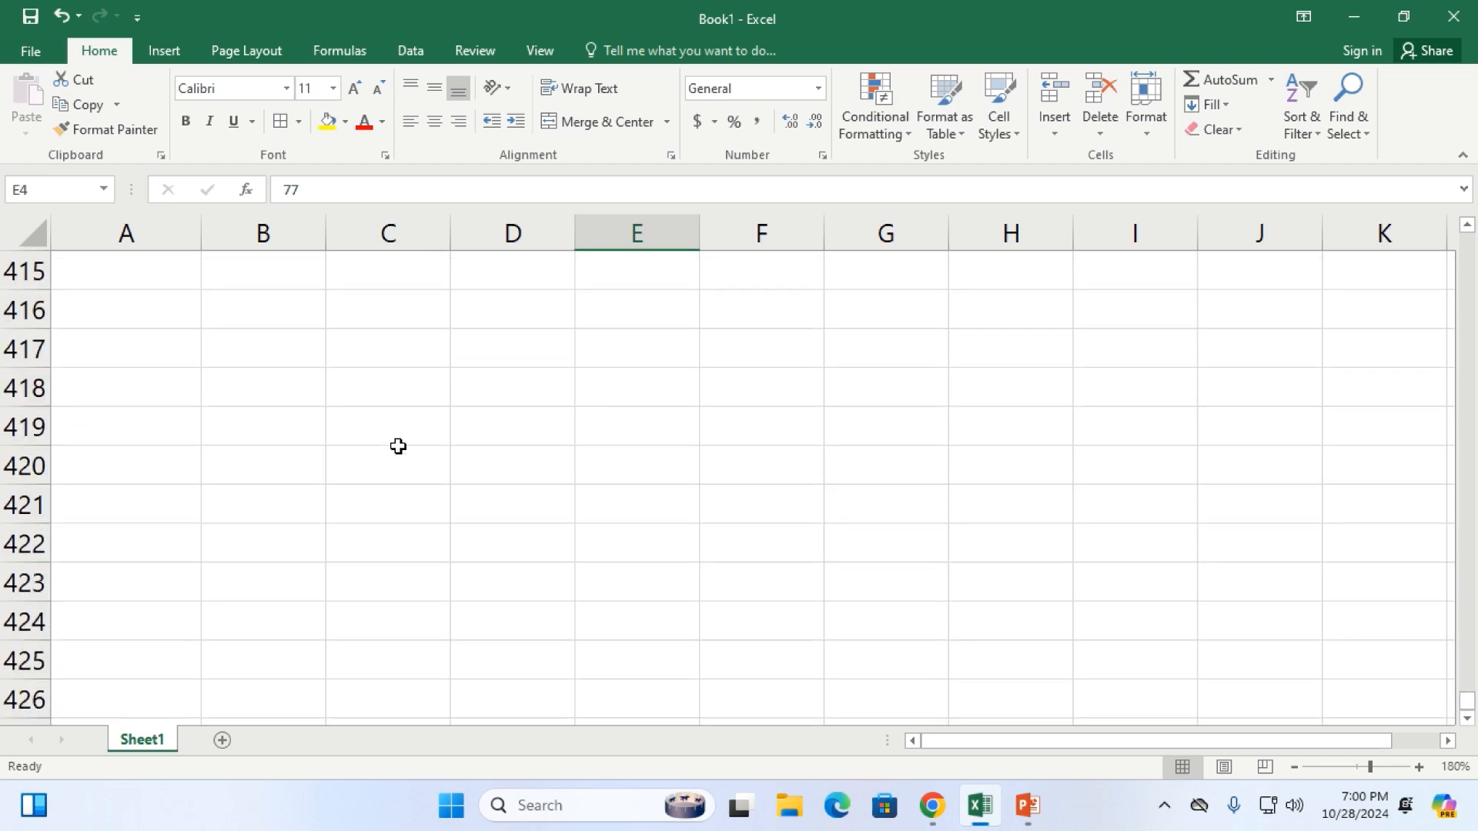
{"action": "scroll", "coordinate": [398, 446], "scroll_direction": "down", "scroll_amount": 20}
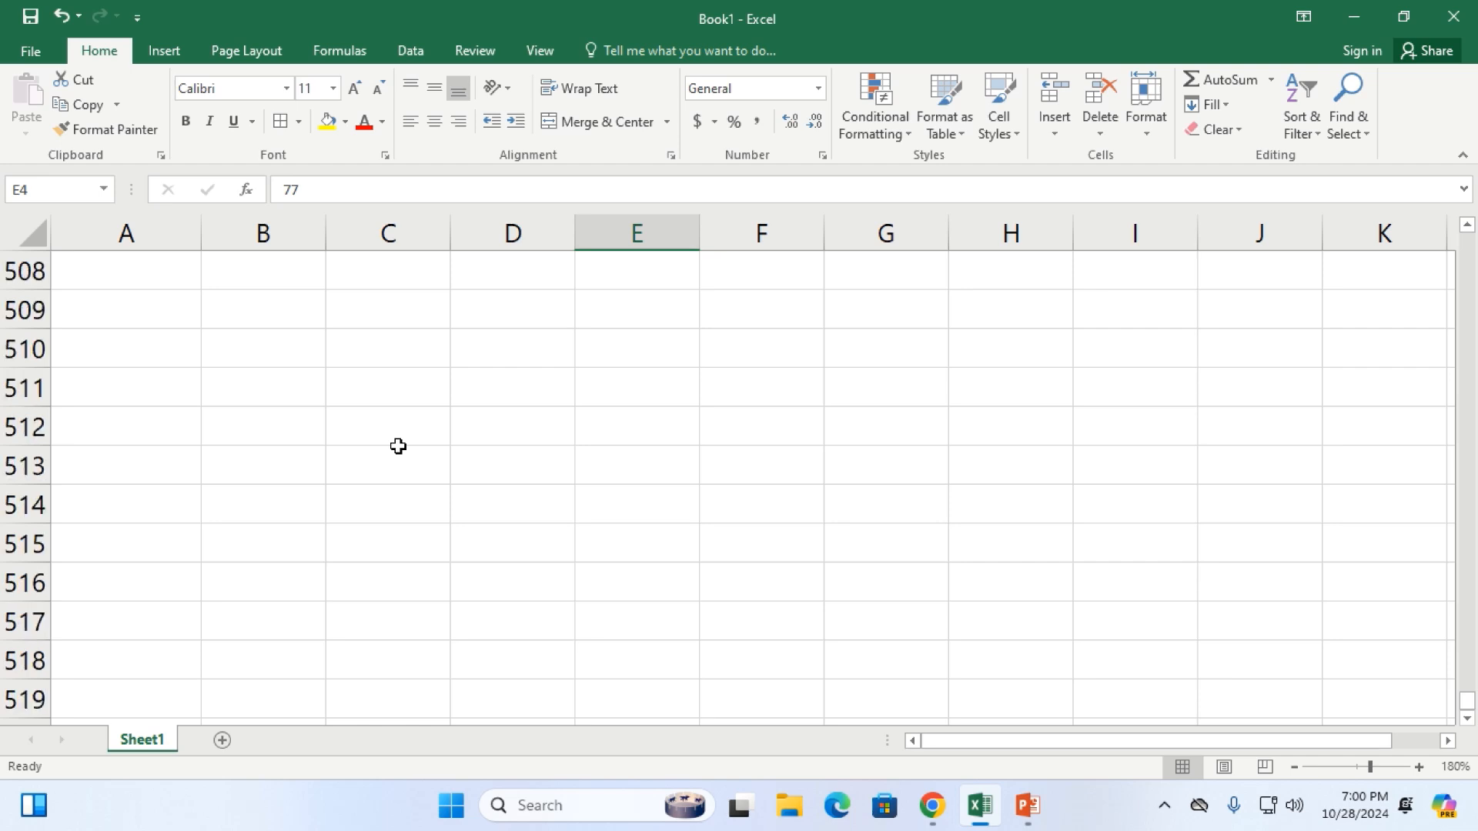
{"action": "scroll", "coordinate": [397, 447], "scroll_direction": "up", "scroll_amount": 2}
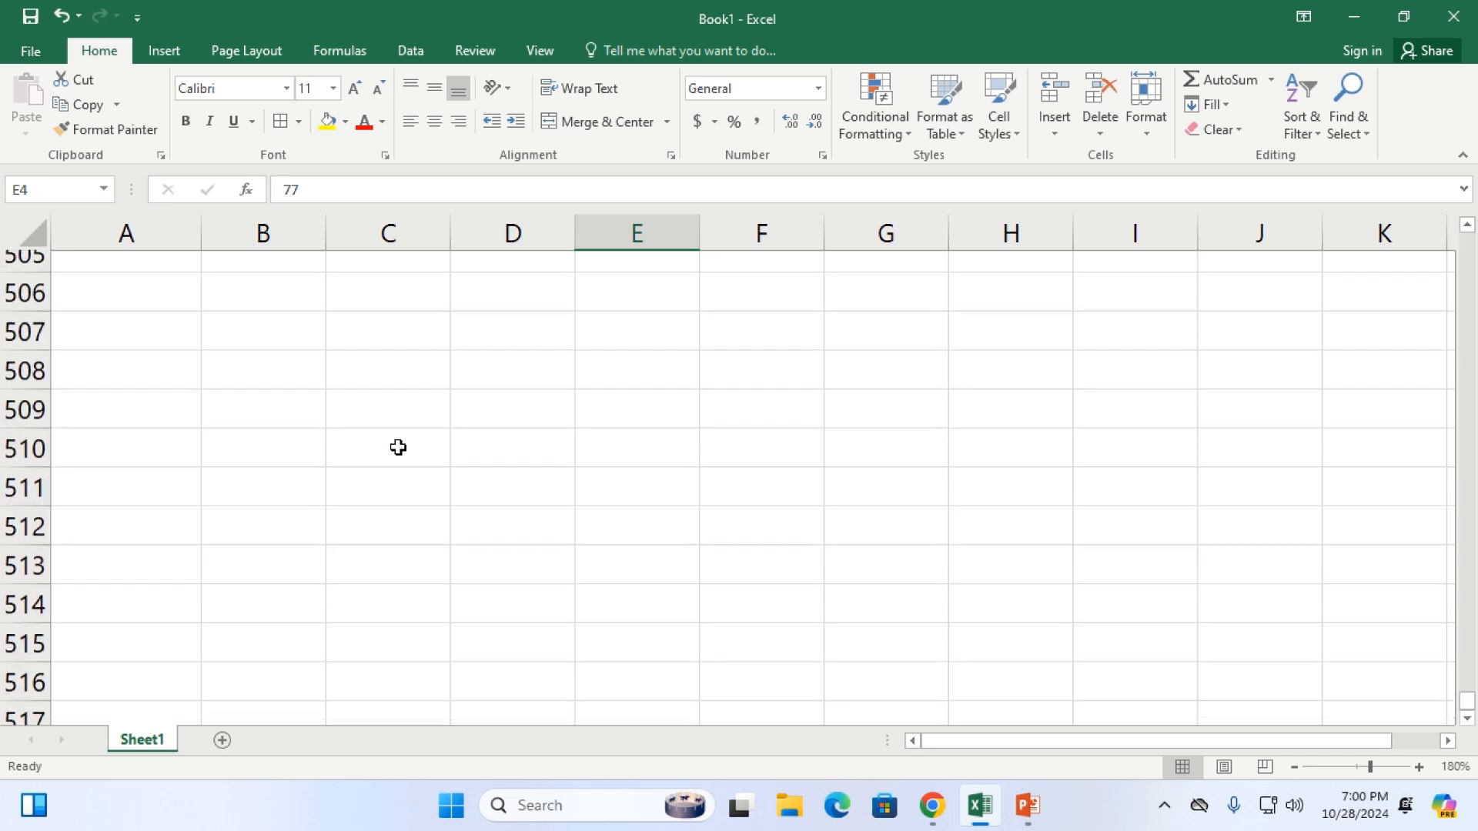
Jump from the far rows back to cell A1 with Go To
{"action": "left_click", "coordinate": [622, 463]}
{"action": "key", "text": "ctrl+g"}
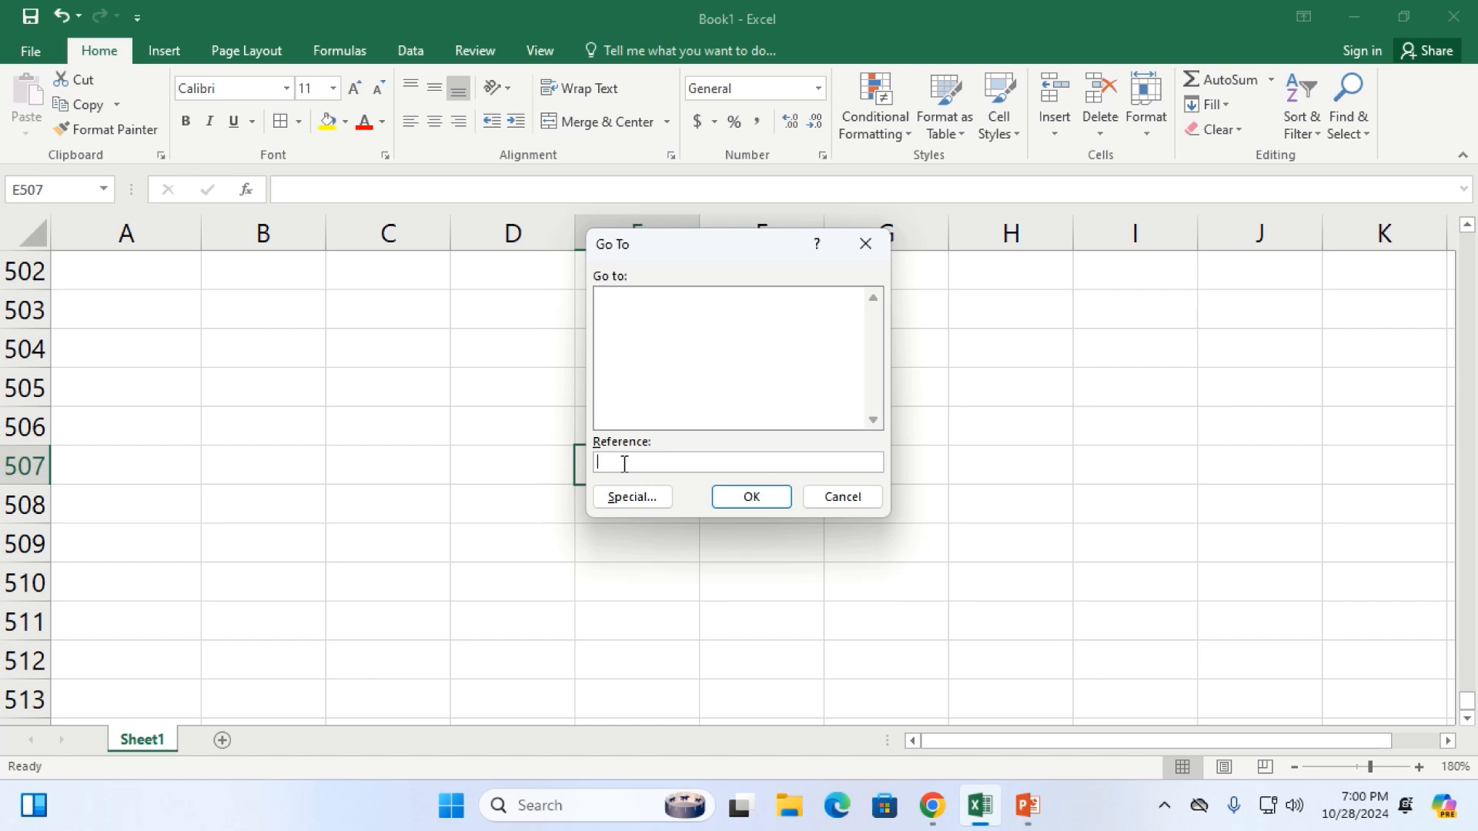
{"action": "type", "text": "a1"}
{"action": "key", "text": "Return"}
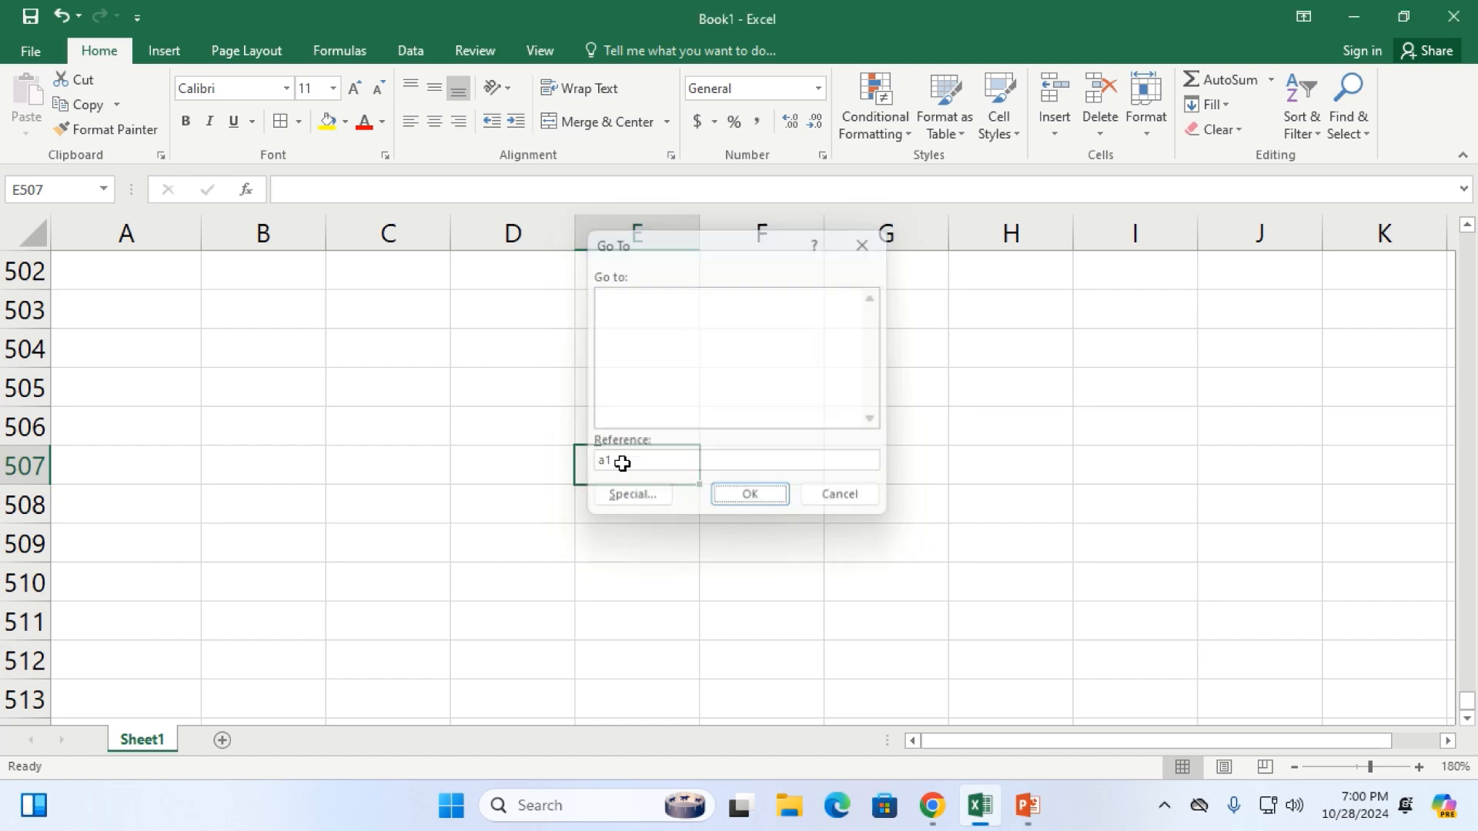
{"action": "left_click", "coordinate": [672, 470]}
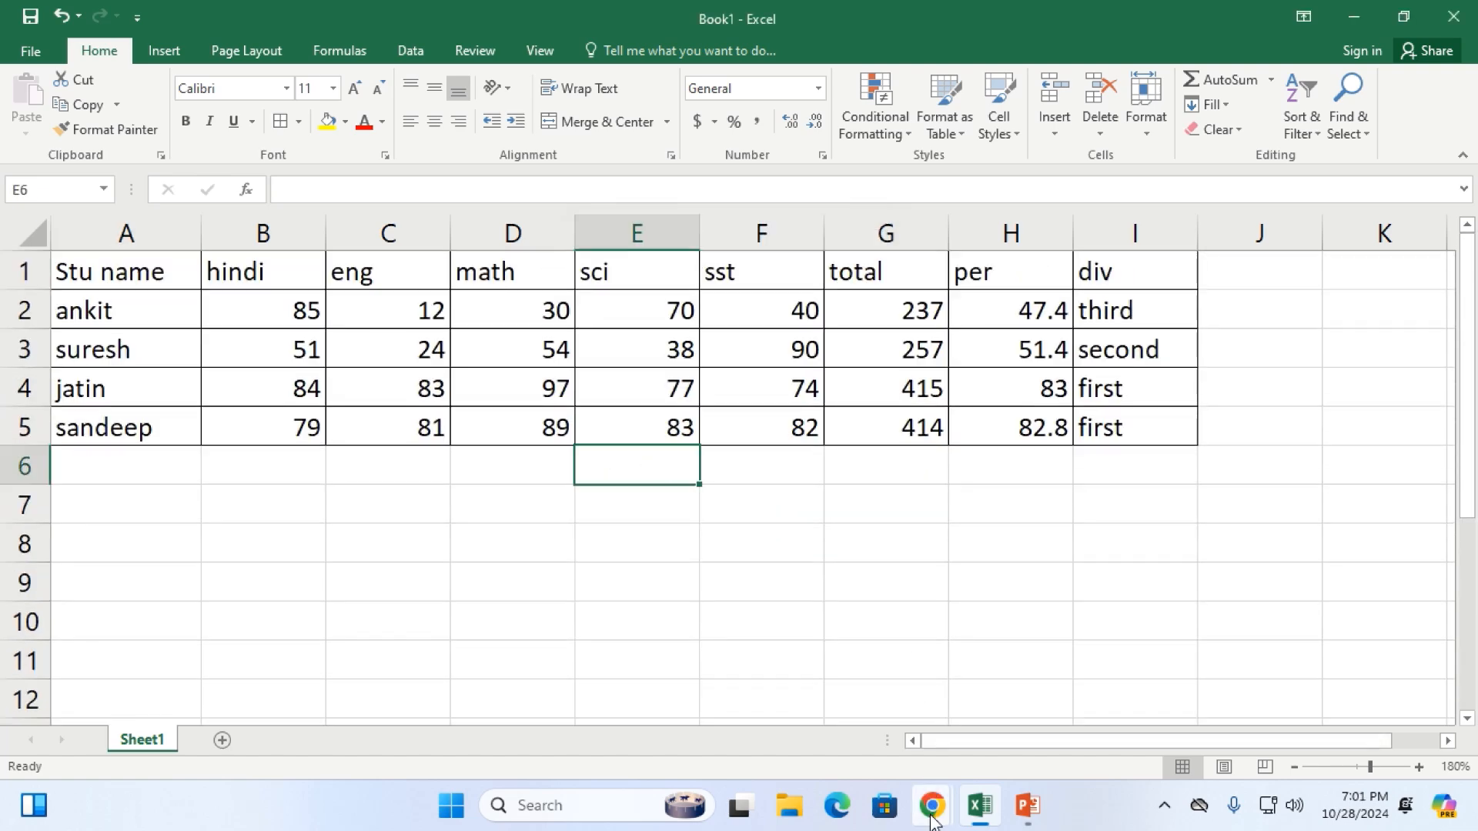
Check the Google Meet call in Chrome and return to cell A8 of the Excel marksheet
{"action": "mouse_move", "coordinate": [932, 805]}
{"action": "left_click", "coordinate": [840, 723]}
{"action": "mouse_move", "coordinate": [979, 805]}
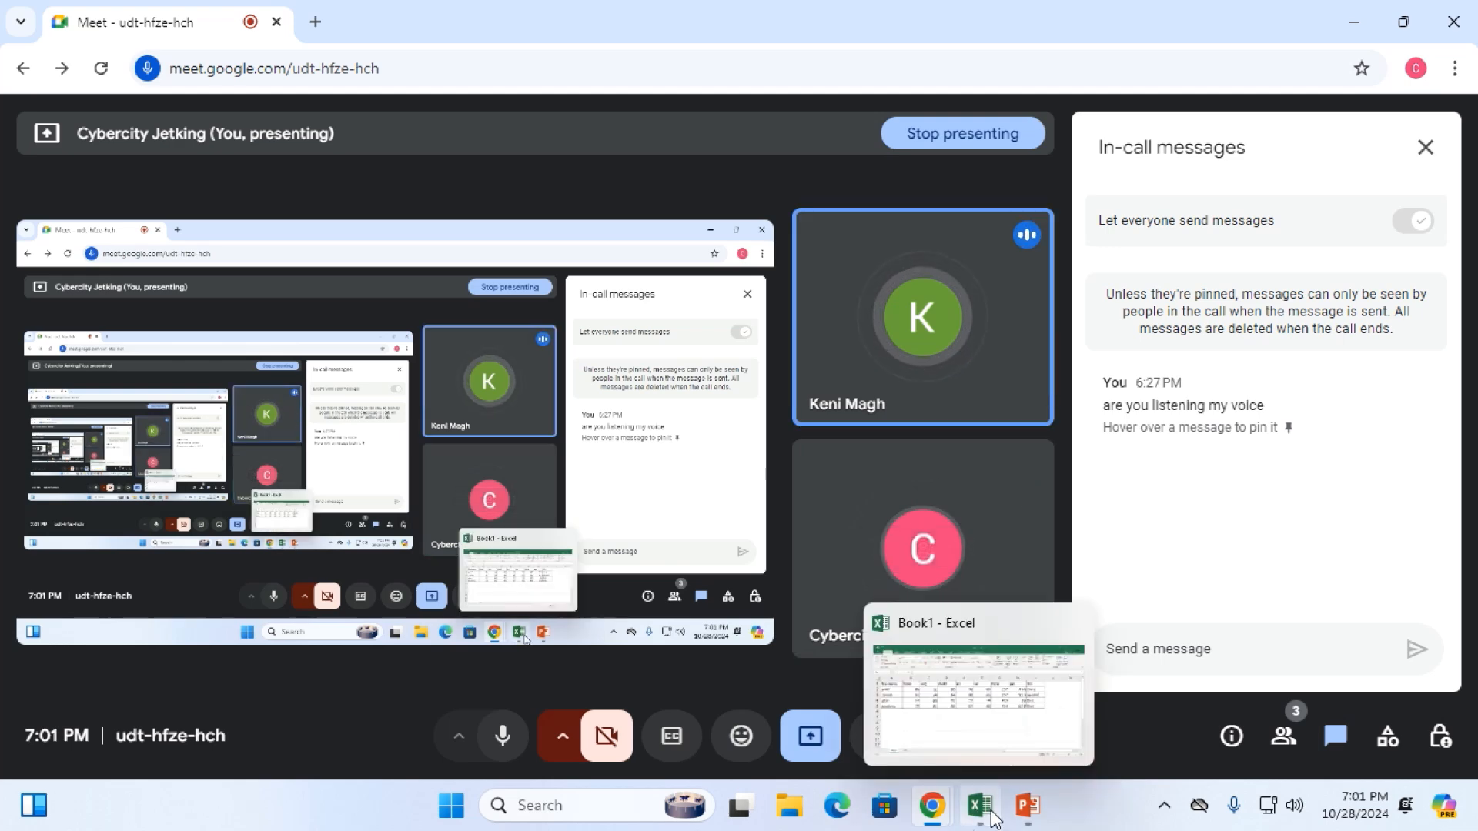
{"action": "left_click", "coordinate": [976, 704]}
{"action": "left_click", "coordinate": [144, 534]}
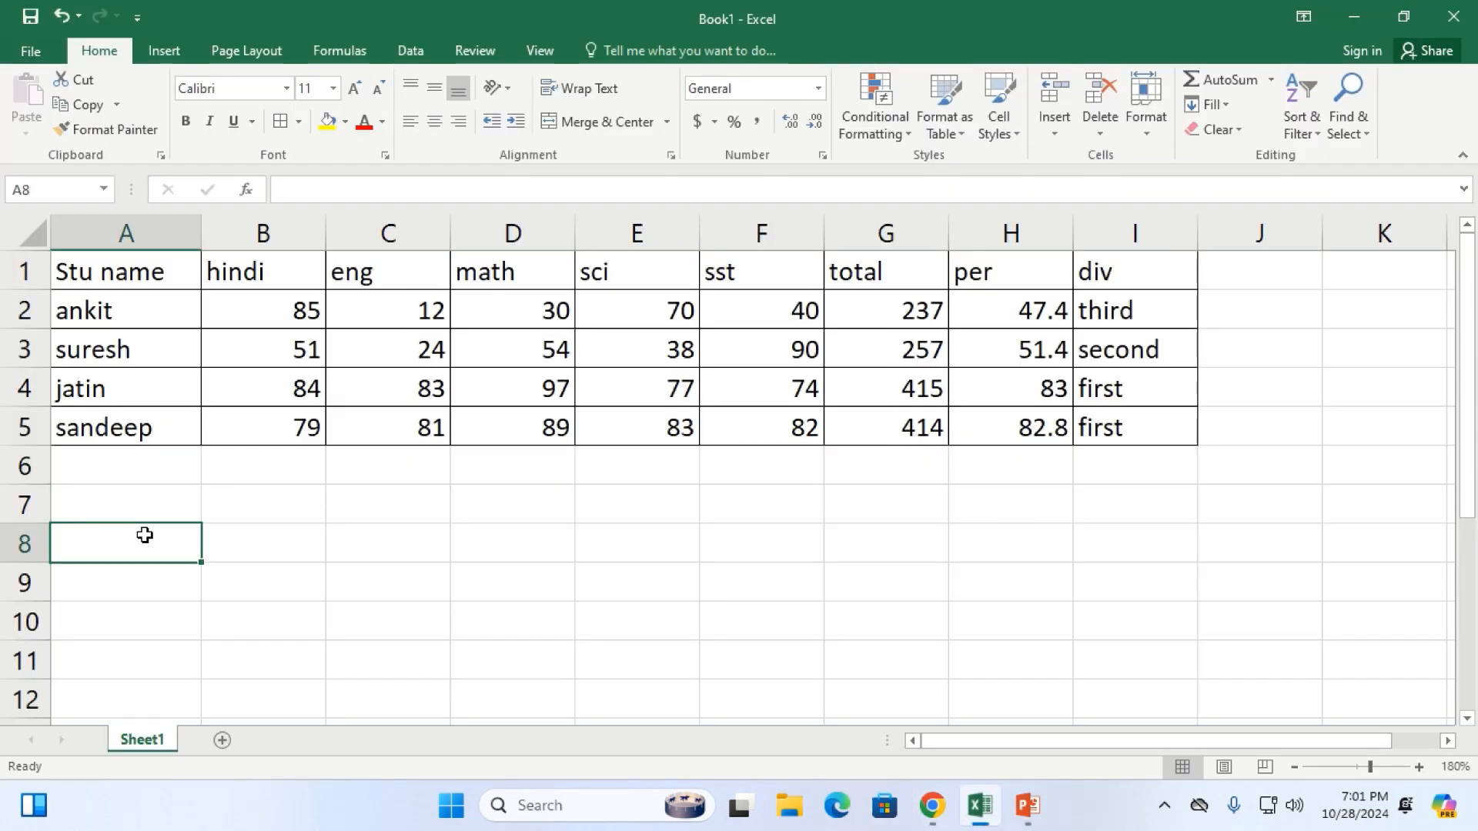
Copy the student name from cell A4 into cell A8 as the lookup value
{"action": "left_click", "coordinate": [126, 384]}
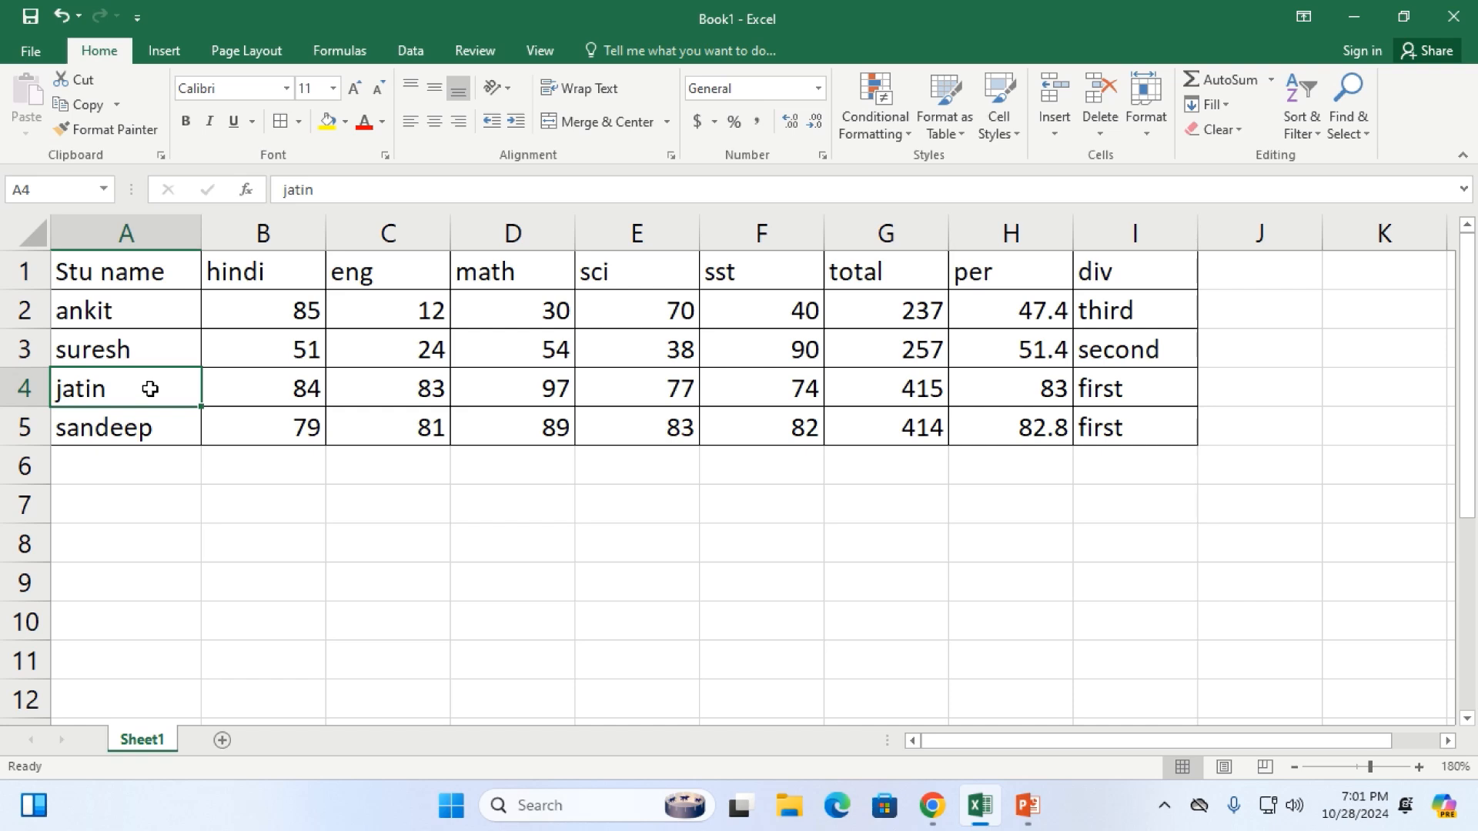
{"action": "key", "text": "ctrl+c"}
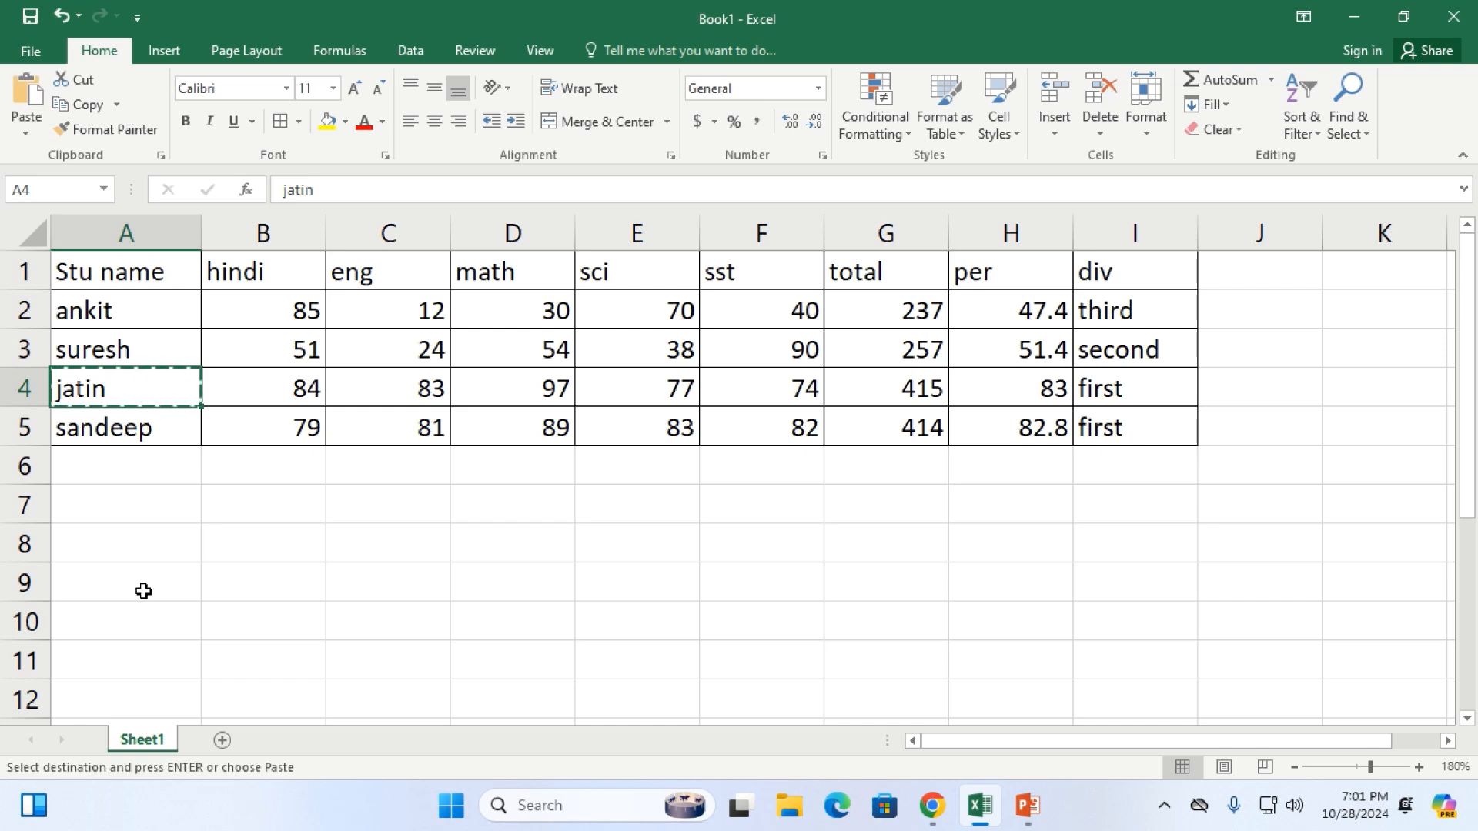
{"action": "left_click", "coordinate": [160, 541]}
{"action": "key", "text": "ctrl+v"}
{"action": "left_click", "coordinate": [292, 552]}
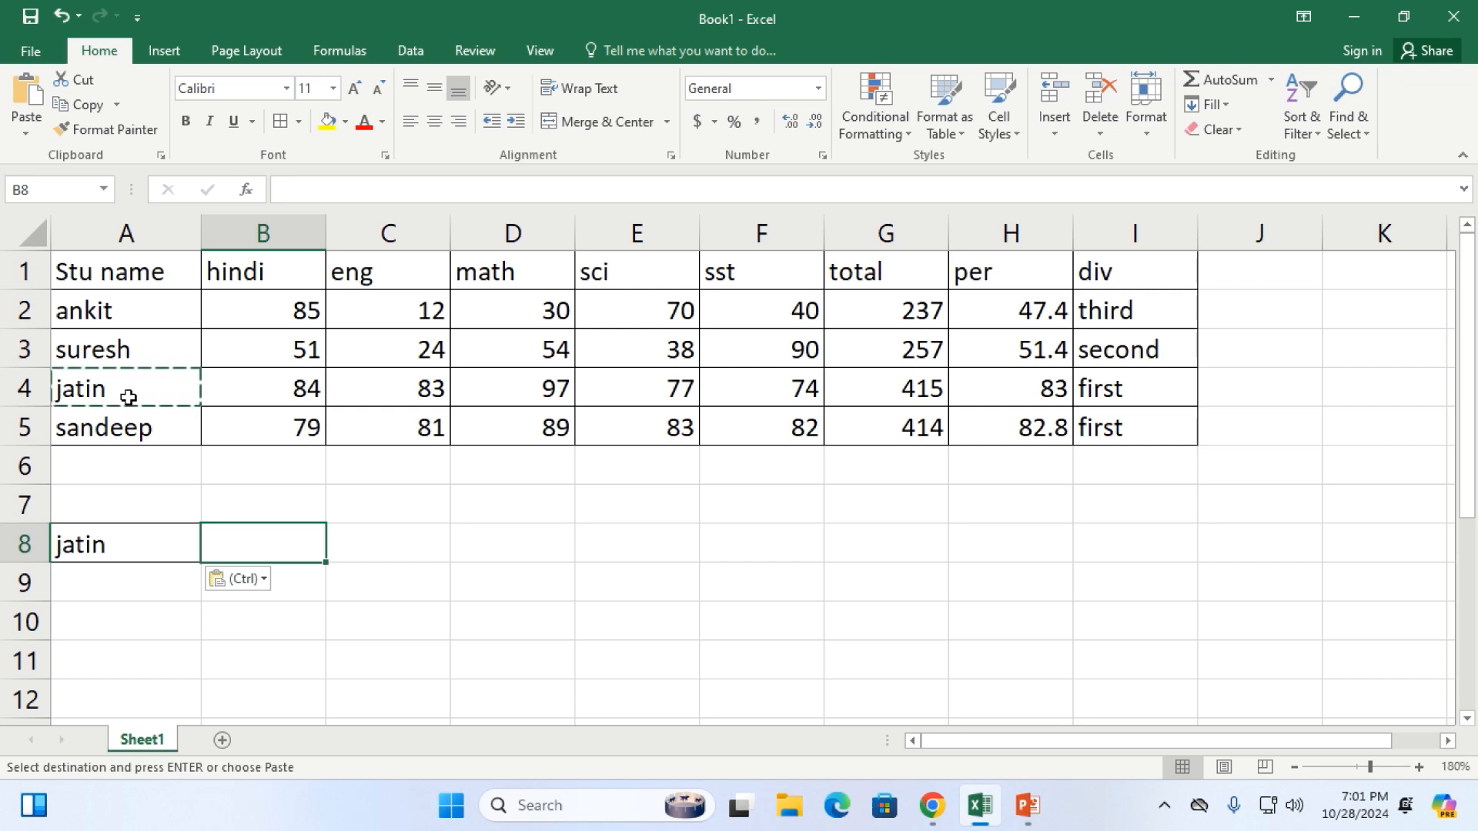
{"action": "left_click", "coordinate": [154, 551]}
{"action": "left_click", "coordinate": [228, 543]}
{"action": "left_click", "coordinate": [115, 550]}
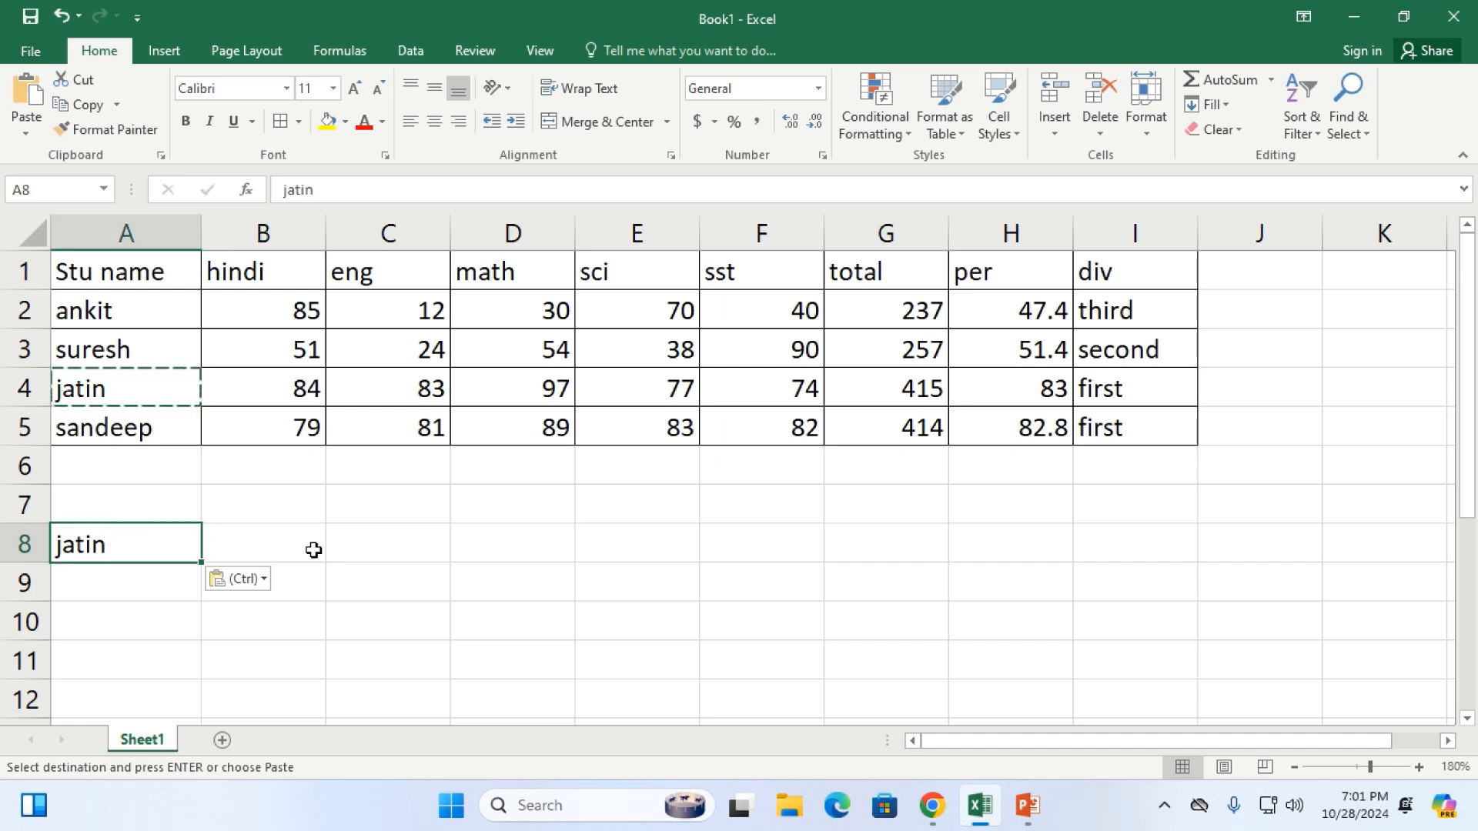
{"action": "left_click", "coordinate": [316, 552]}
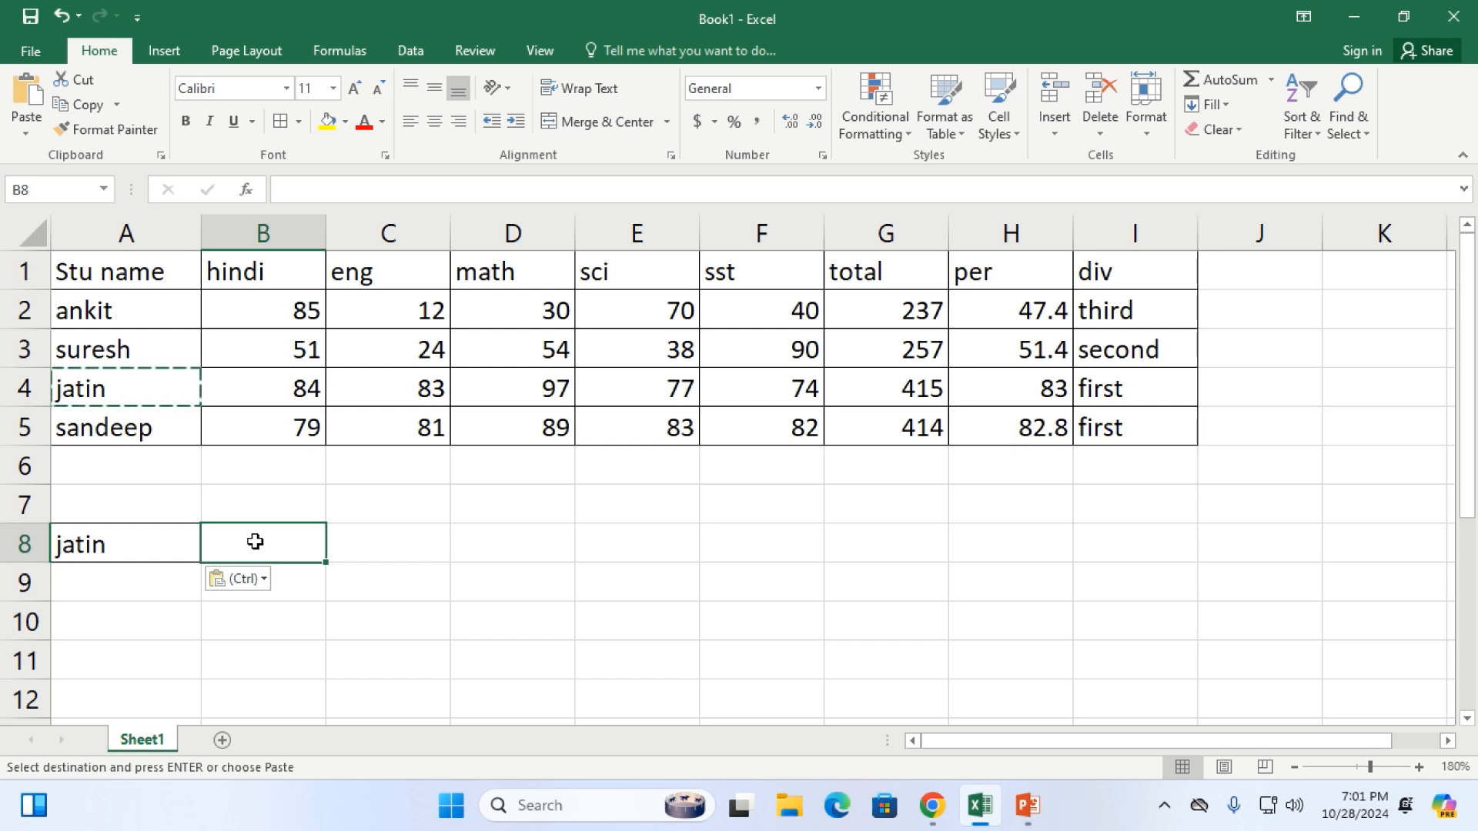
{"action": "type", "text": "Hindi"}
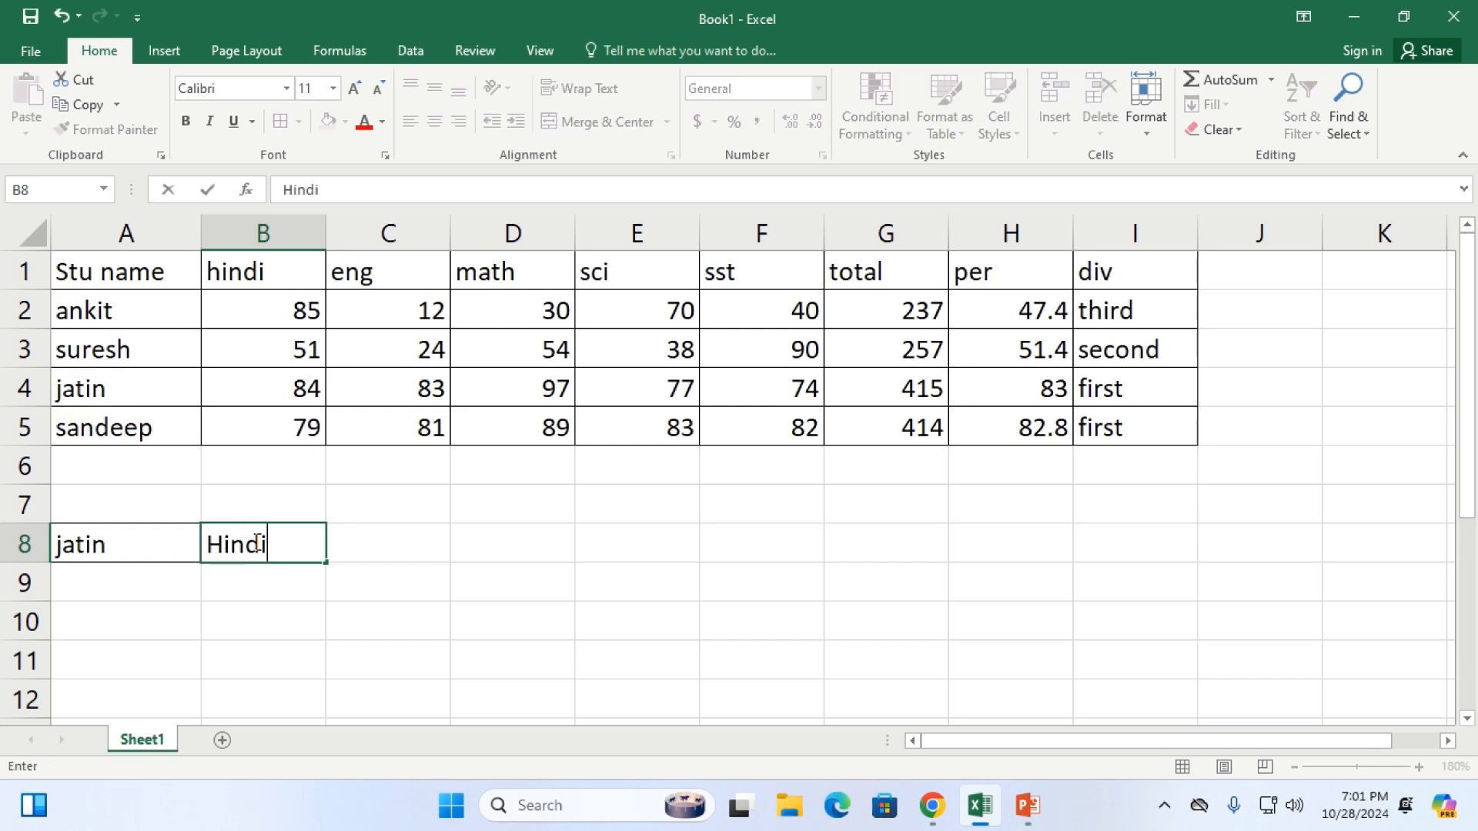
{"action": "key", "text": "Return"}
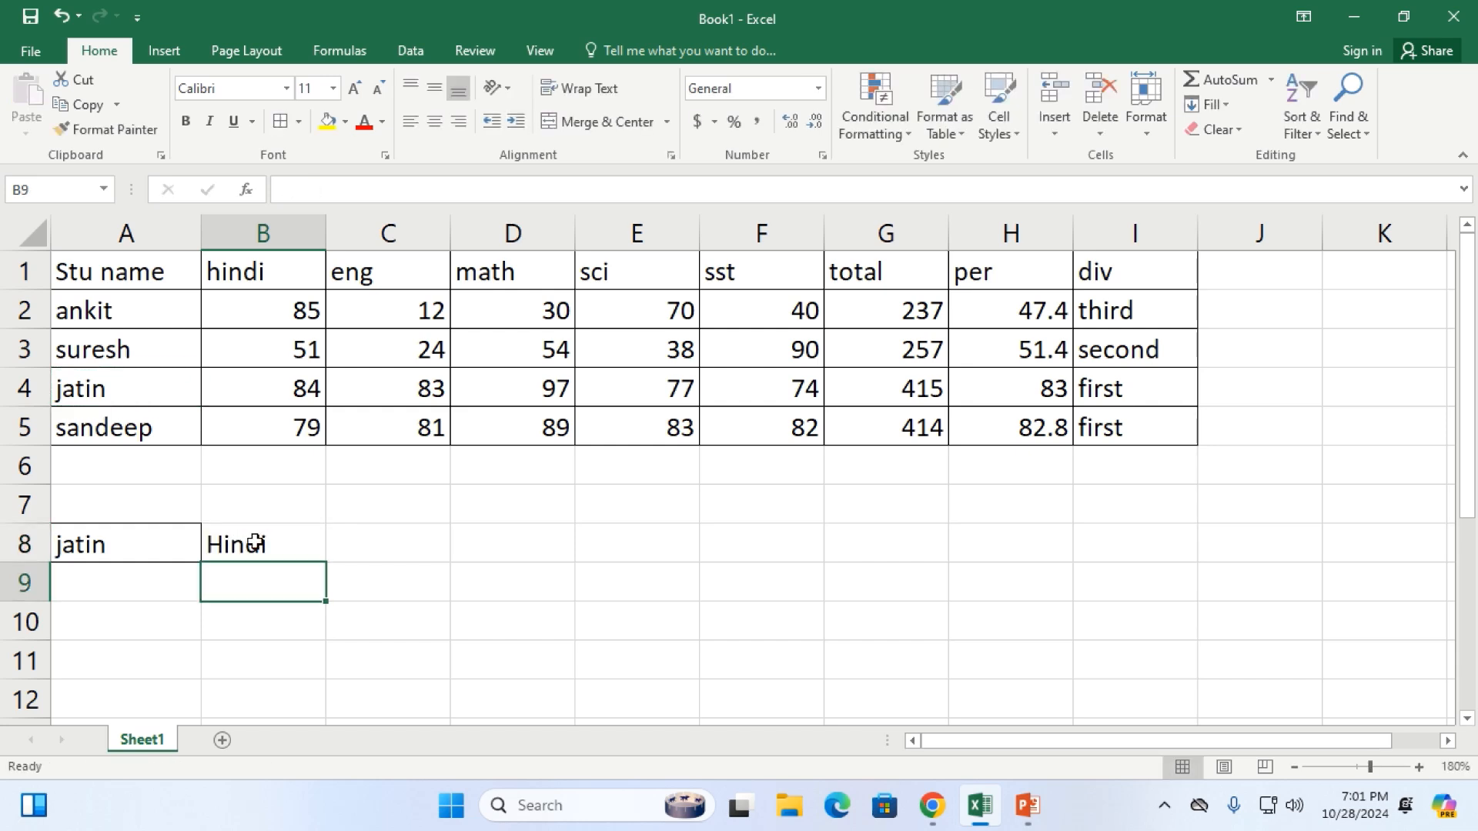
{"action": "left_click", "coordinate": [255, 542]}
{"action": "key", "text": "Delete"}
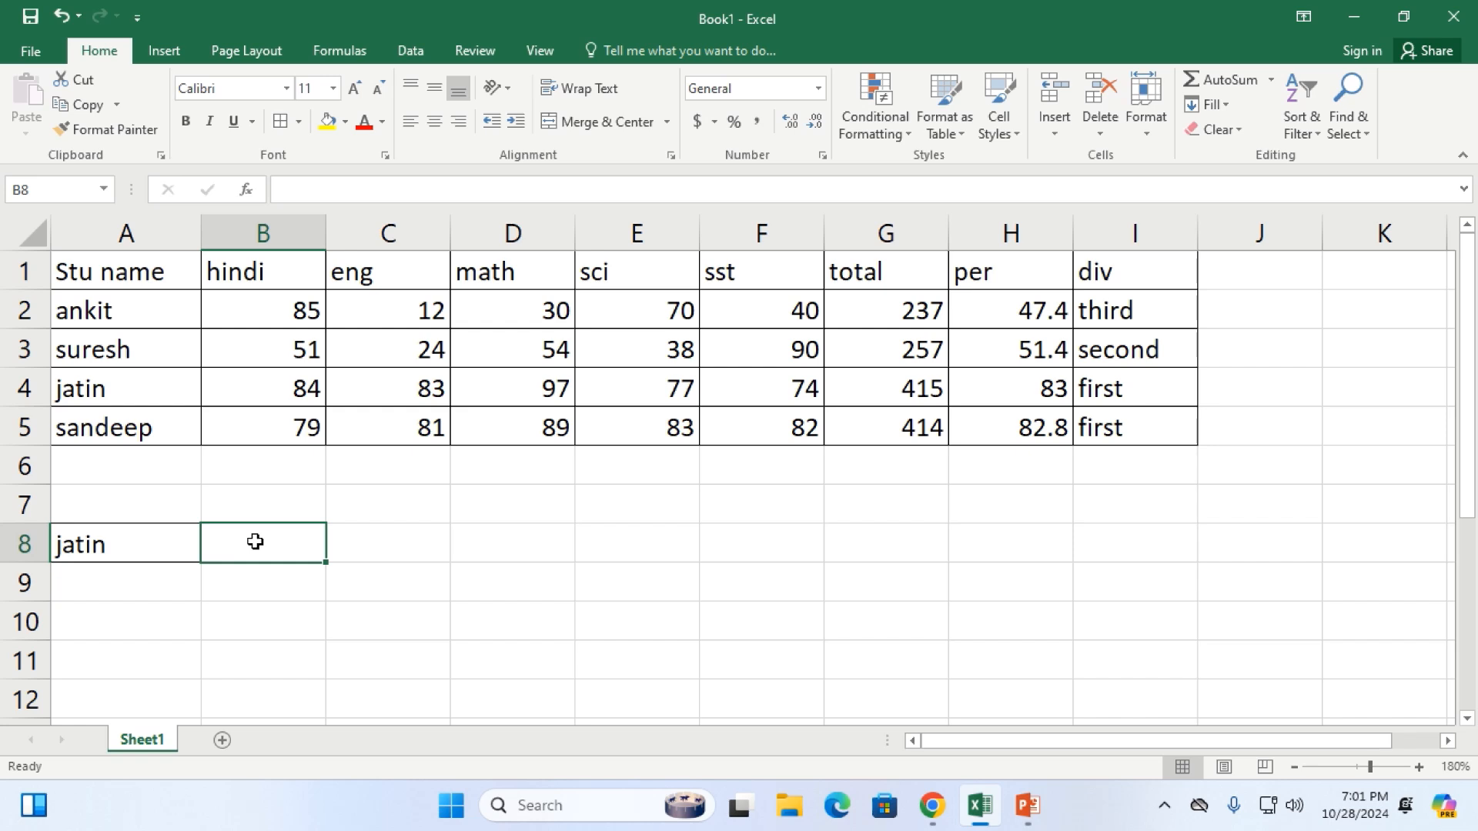
Label cell B8 "total" and enter =VLOOKUP(A8,A1:I5,7,0) in B9 to retrieve that student's total
{"action": "type", "text": "total"}
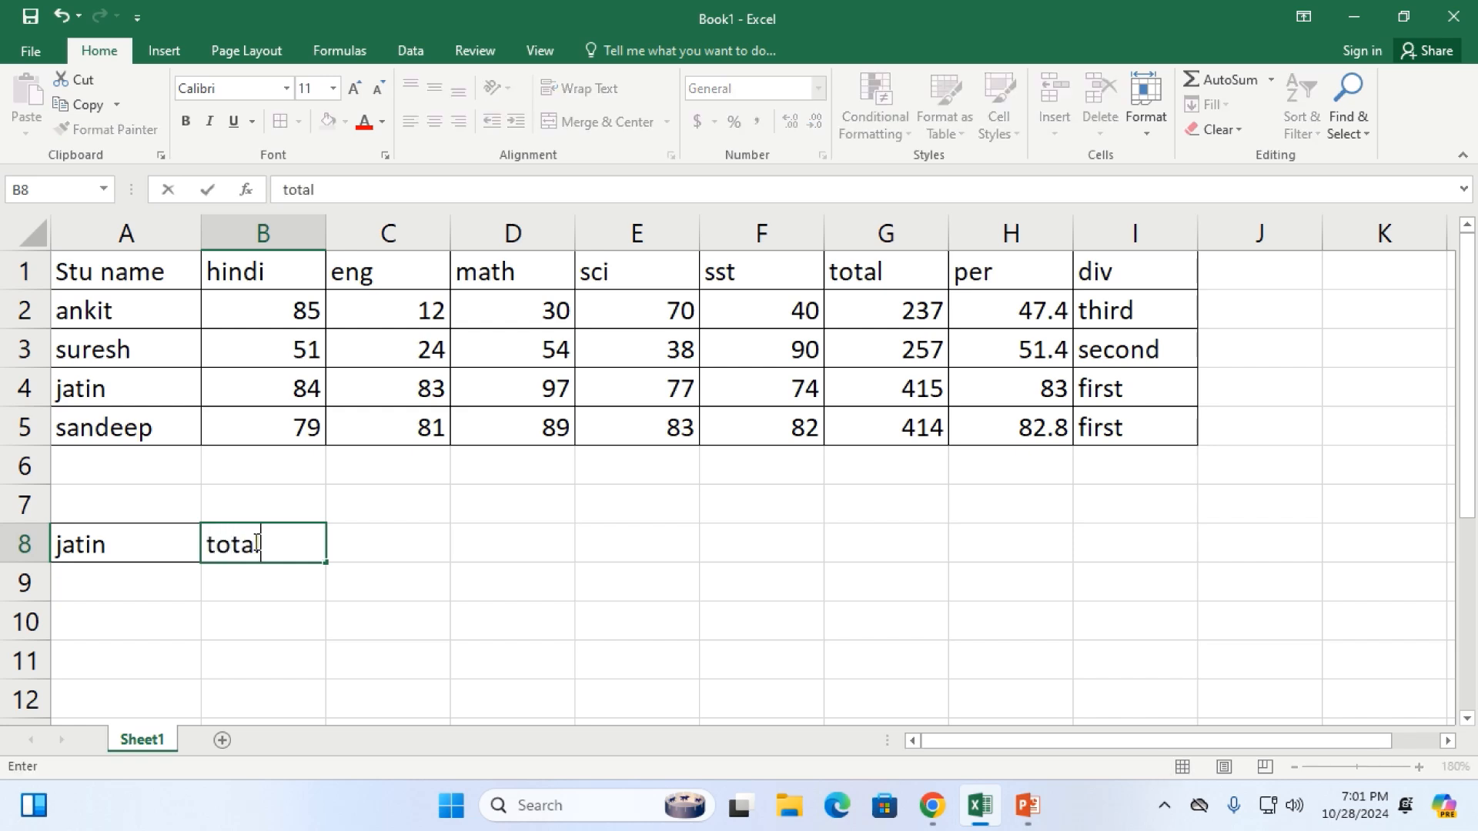
{"action": "key", "text": "Return"}
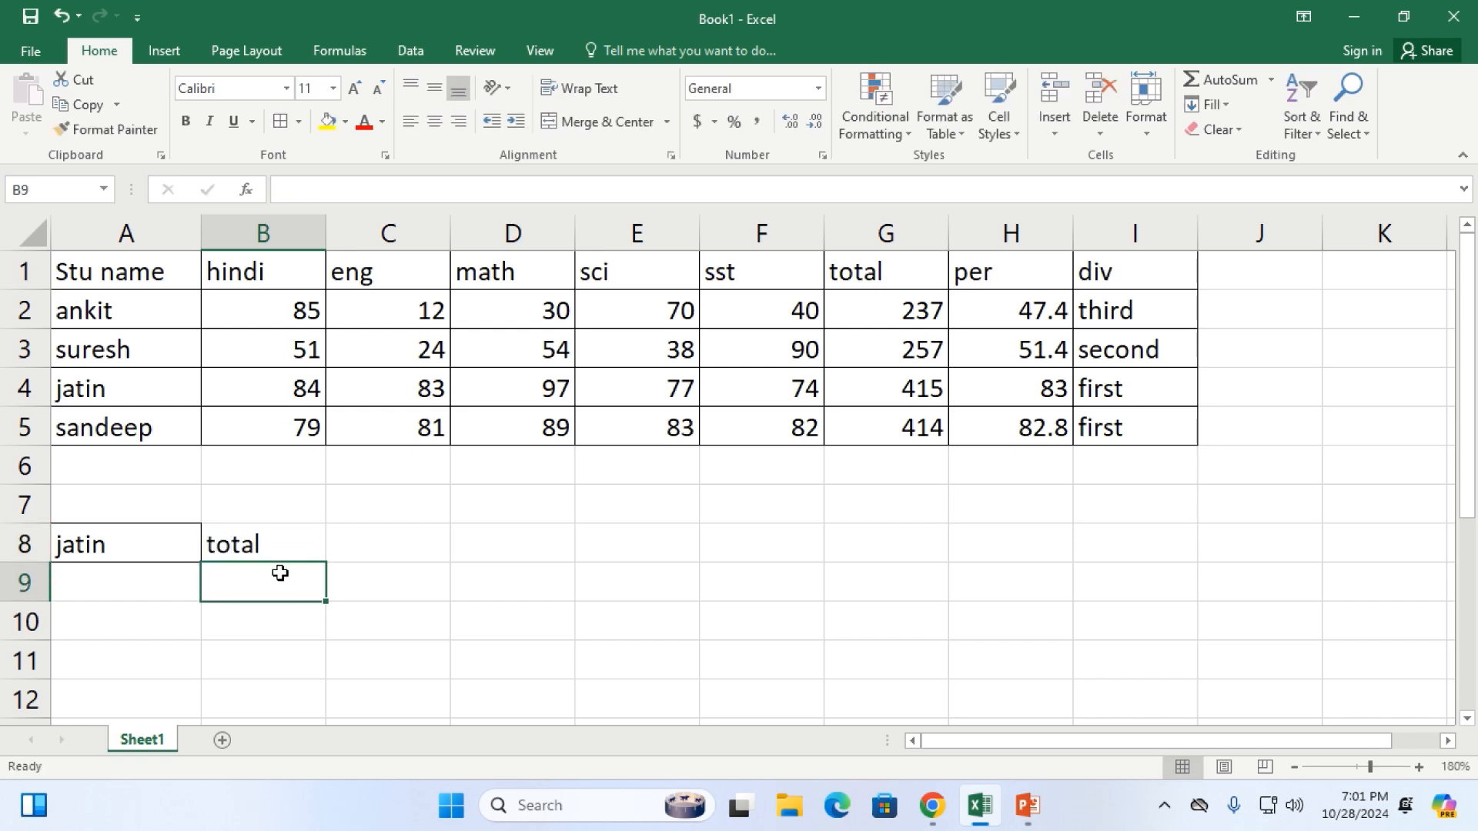
{"action": "type", "text": "=v"}
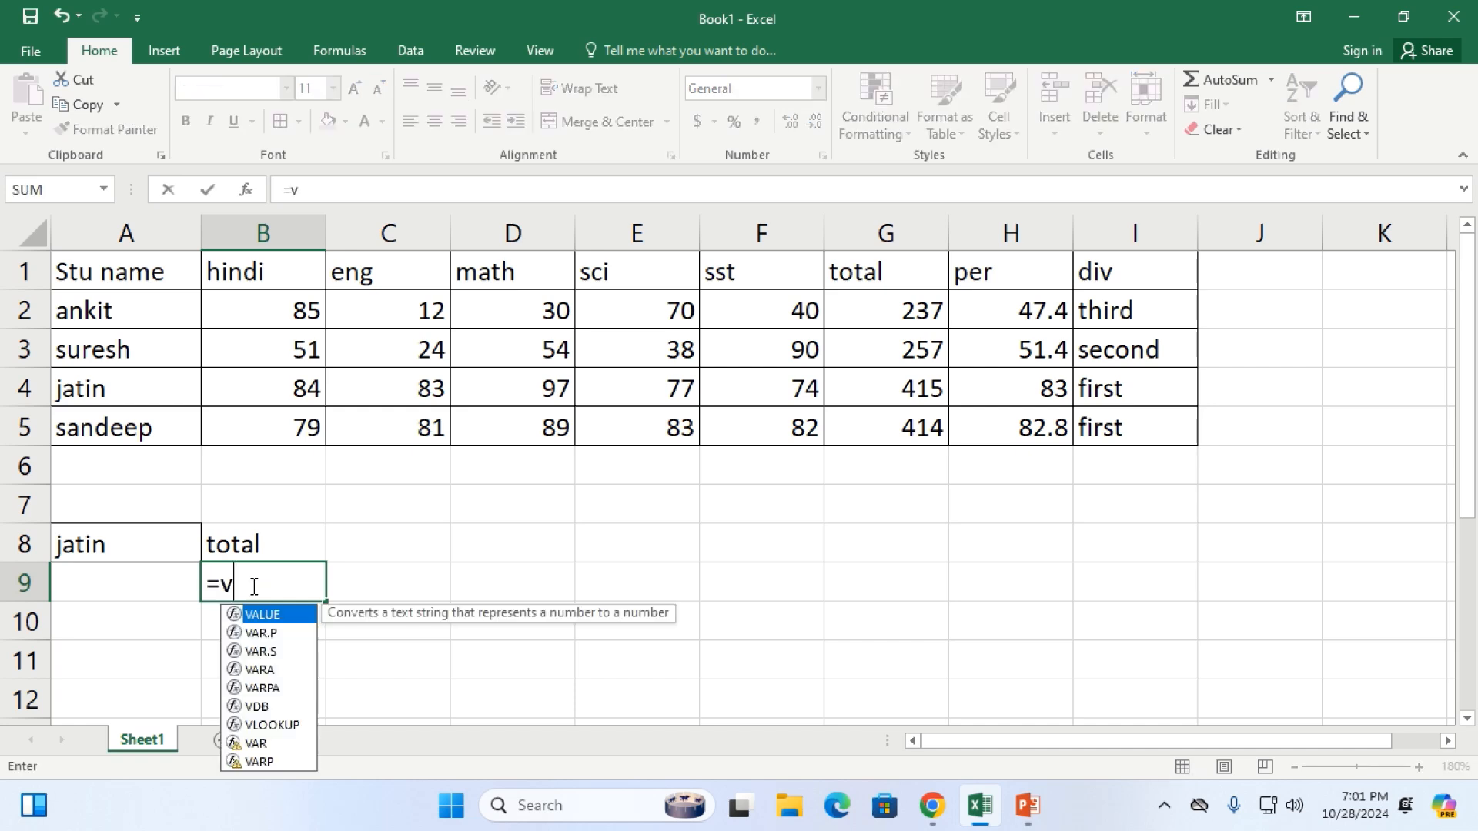
{"action": "type", "text": "lookup("}
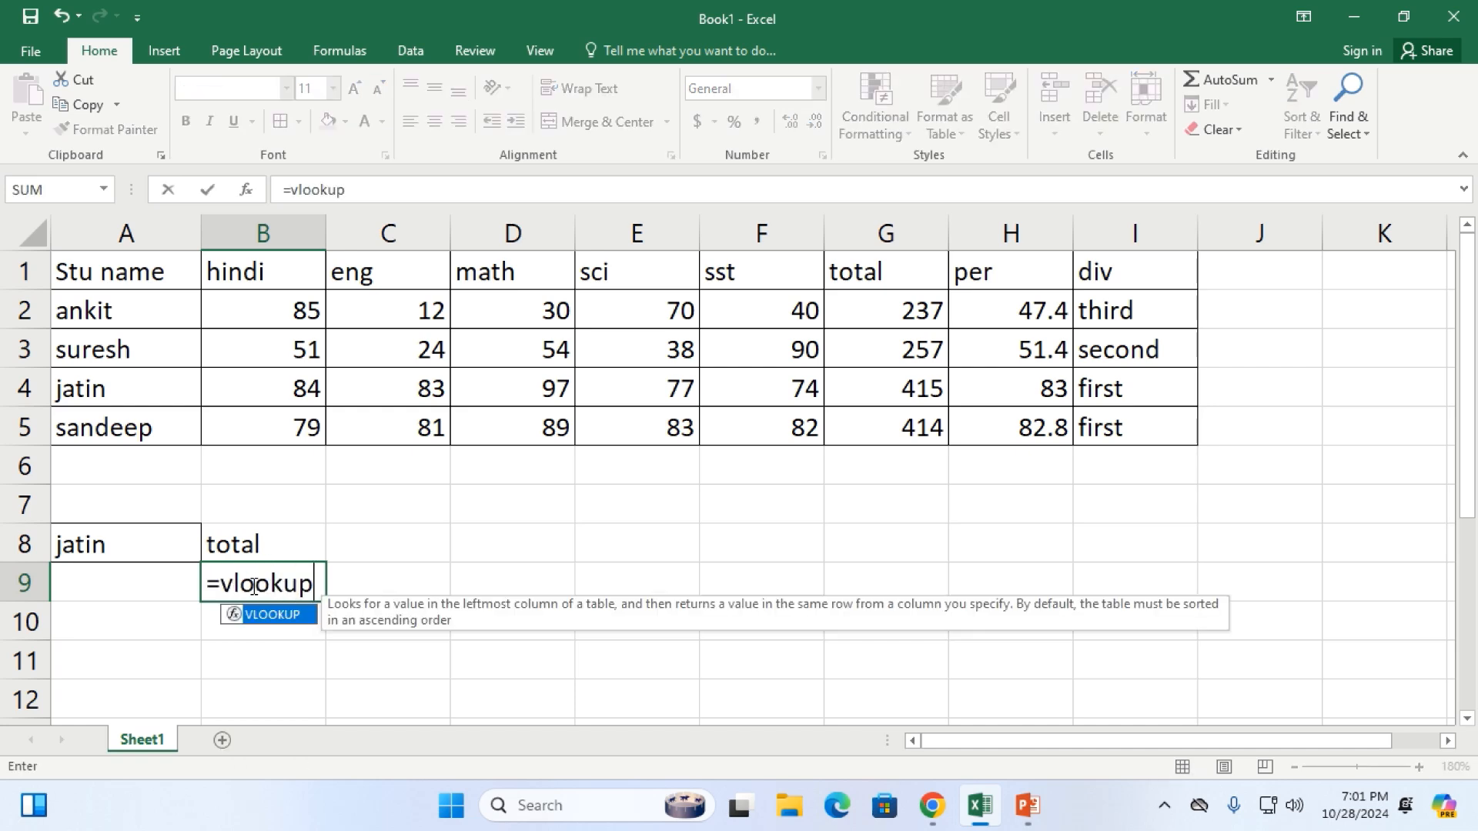
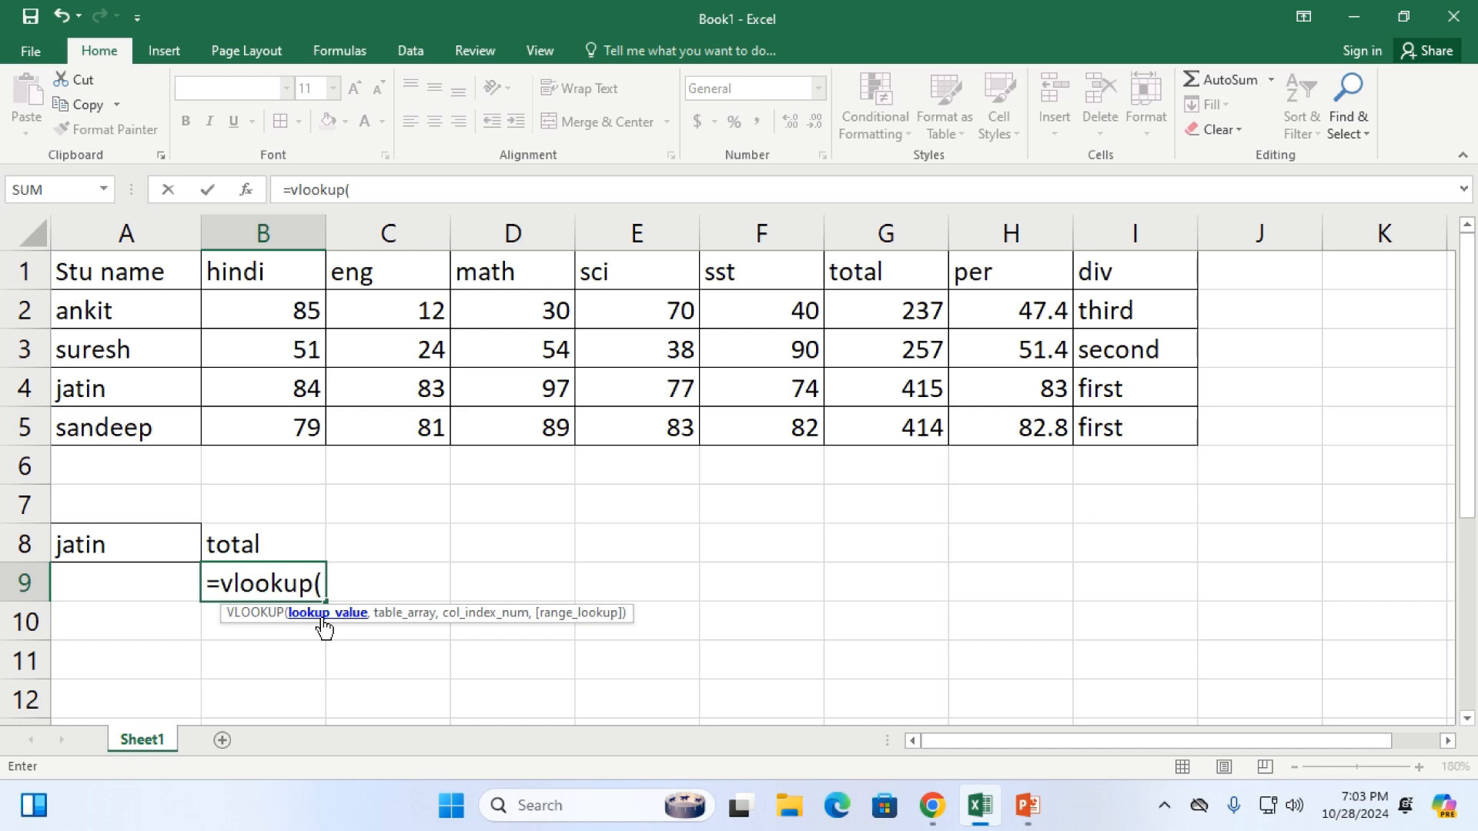
{"action": "left_click", "coordinate": [135, 551]}
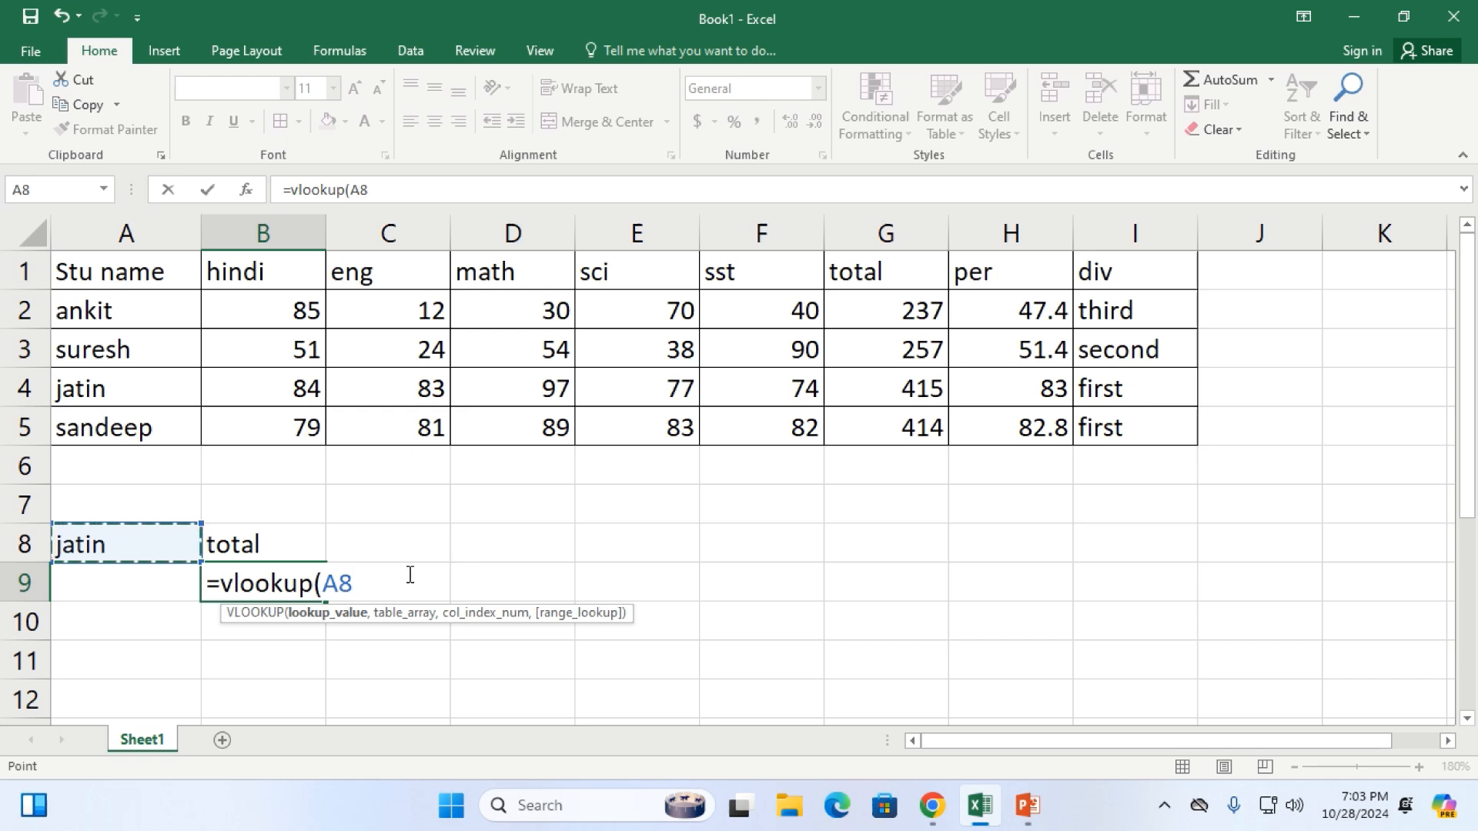
{"action": "type", "text": ","}
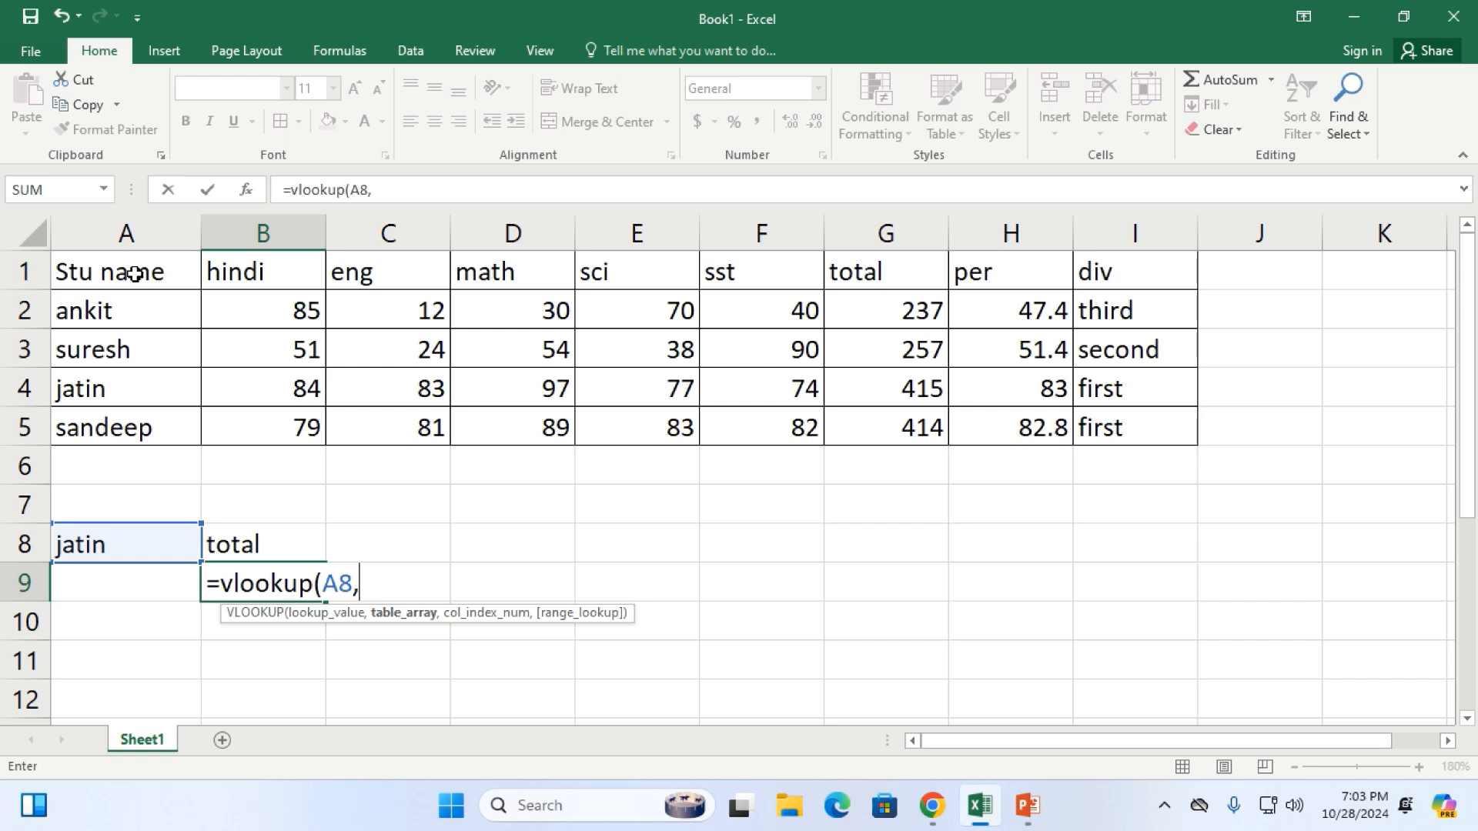
{"action": "left_click_drag", "start_coordinate": [135, 275], "coordinate": [1180, 422]}
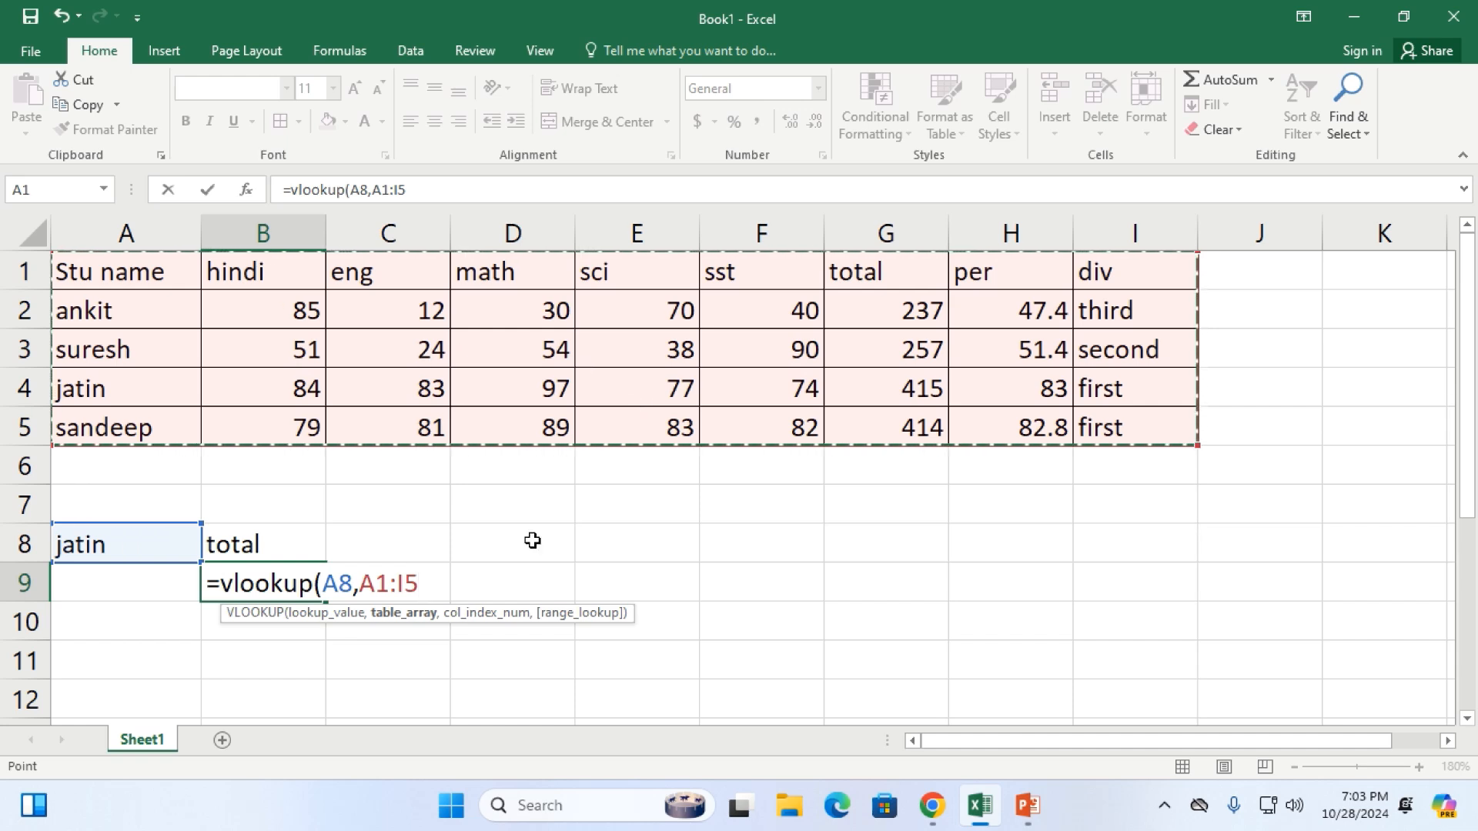
{"action": "type", "text": ","}
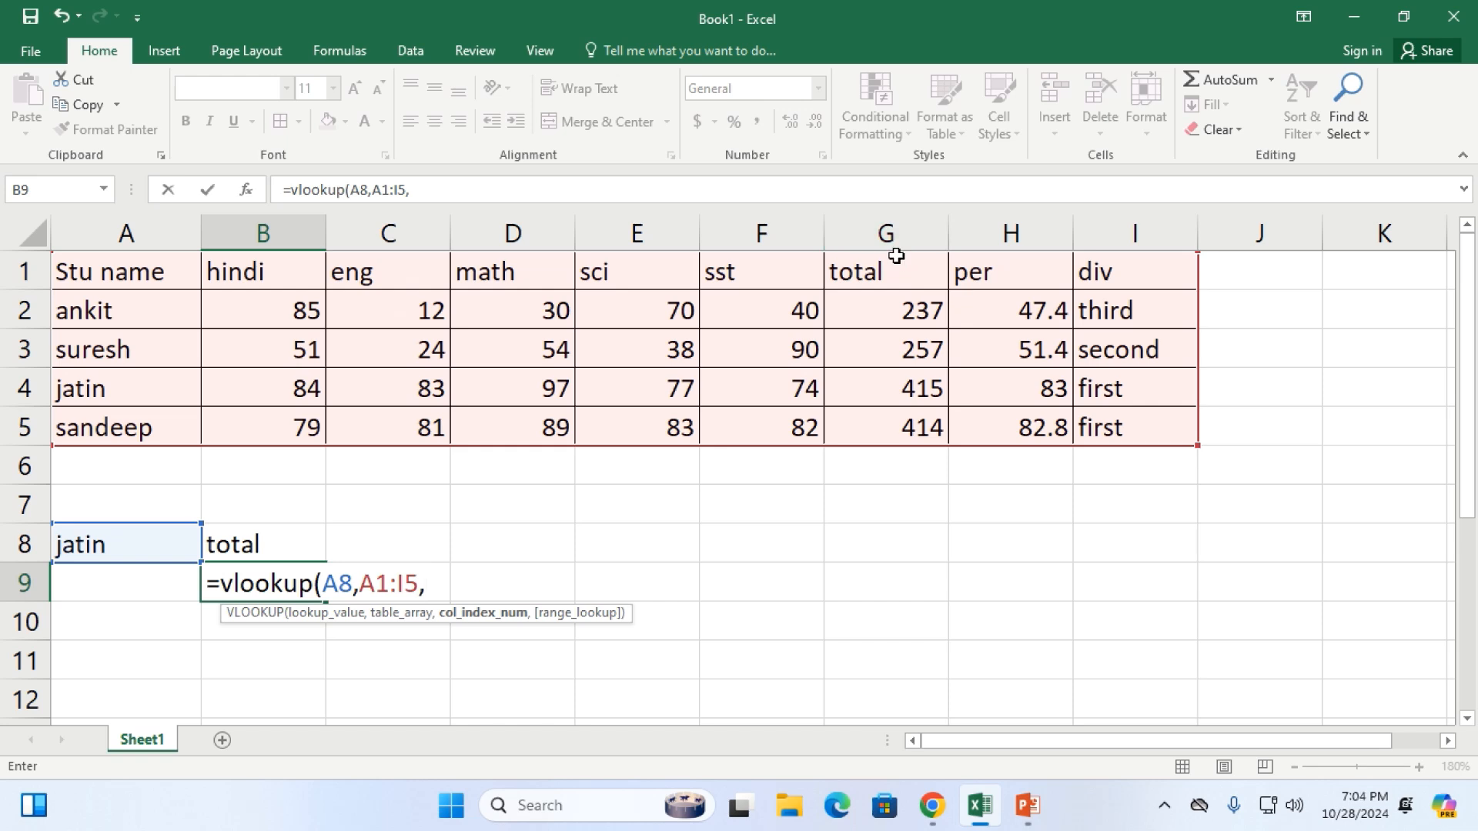
{"action": "type", "text": "7,0"}
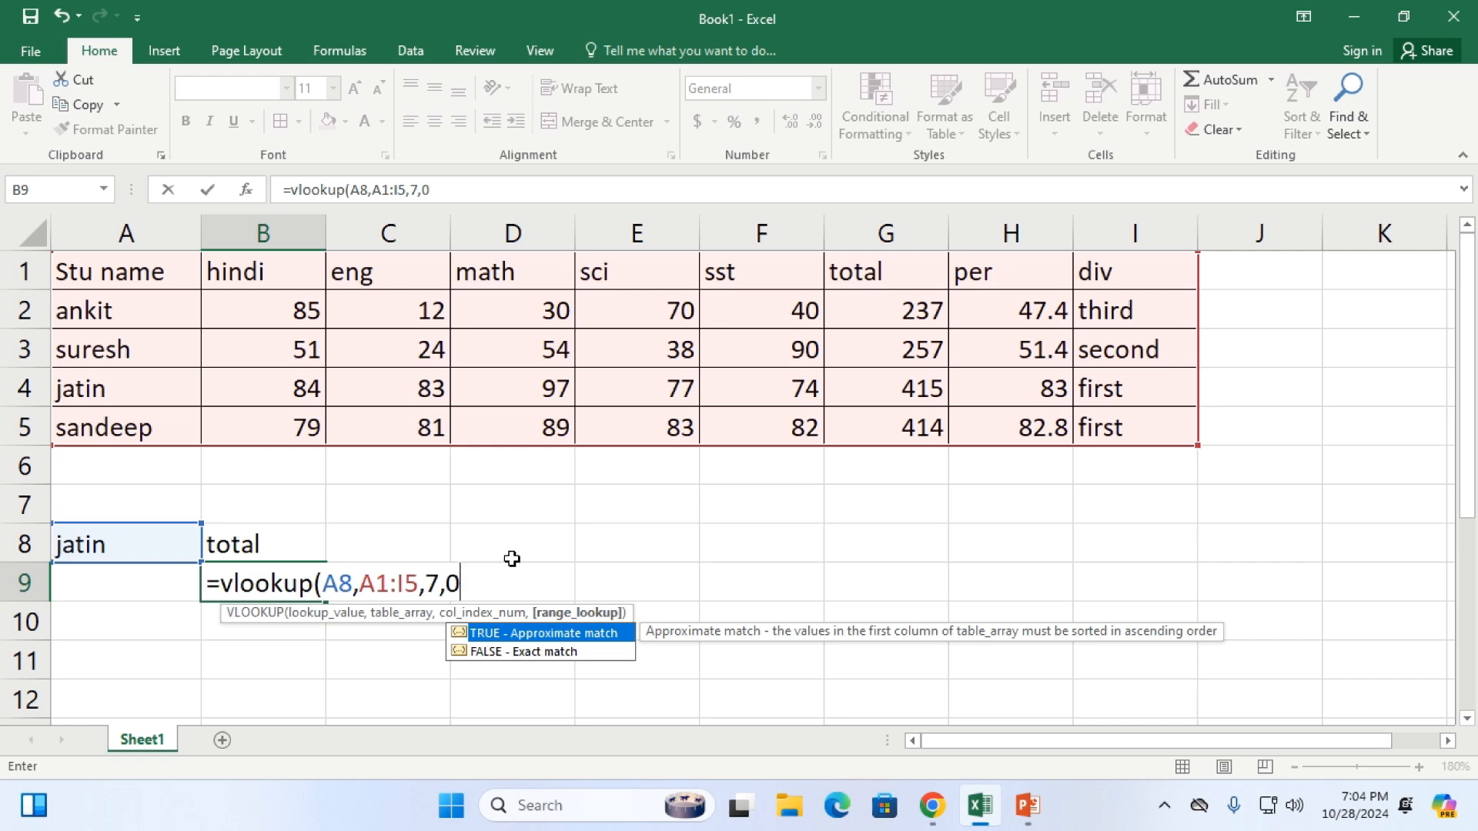
{"action": "type", "text": ")"}
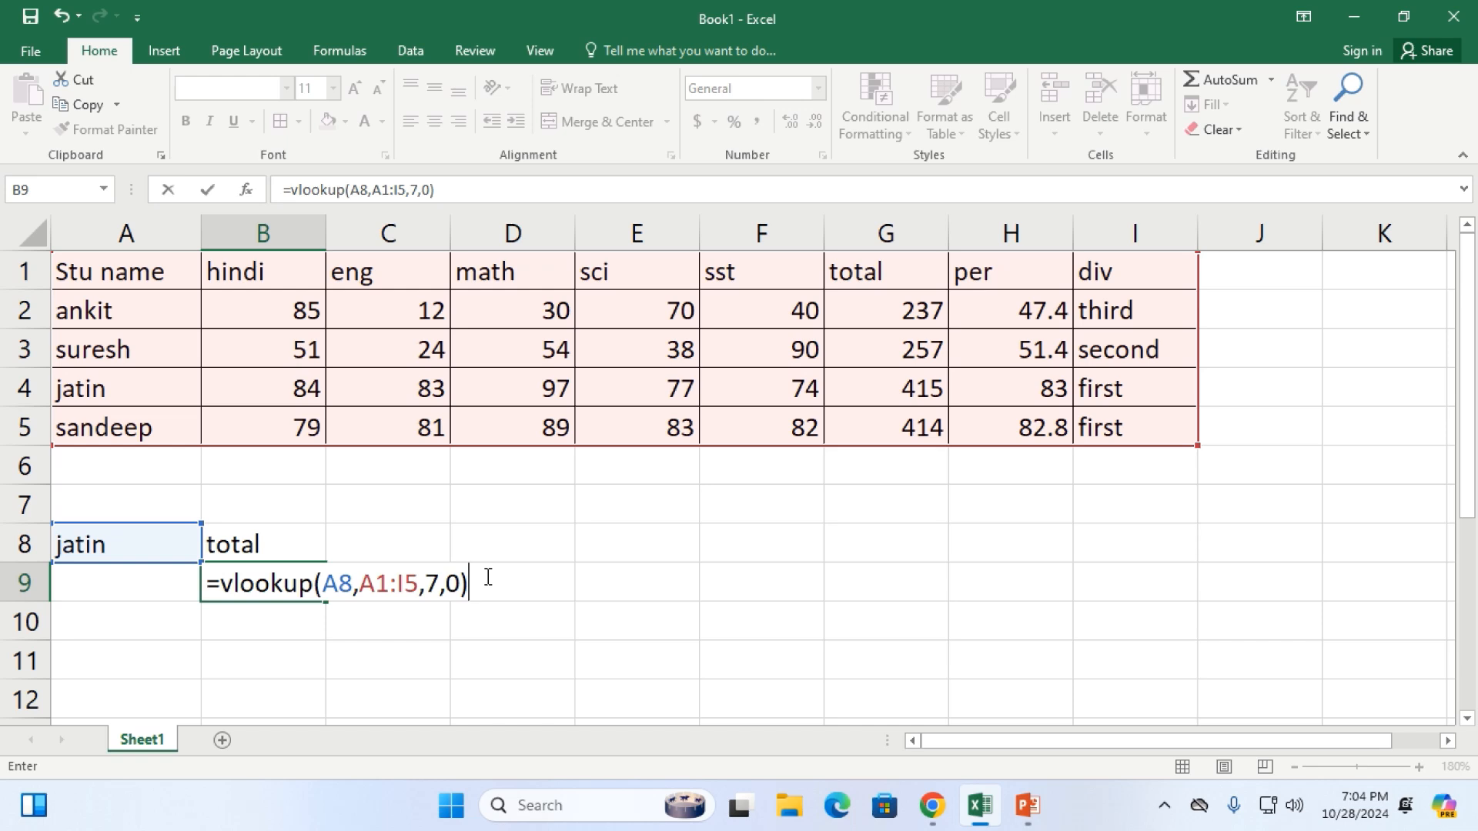
{"action": "key", "text": "Return"}
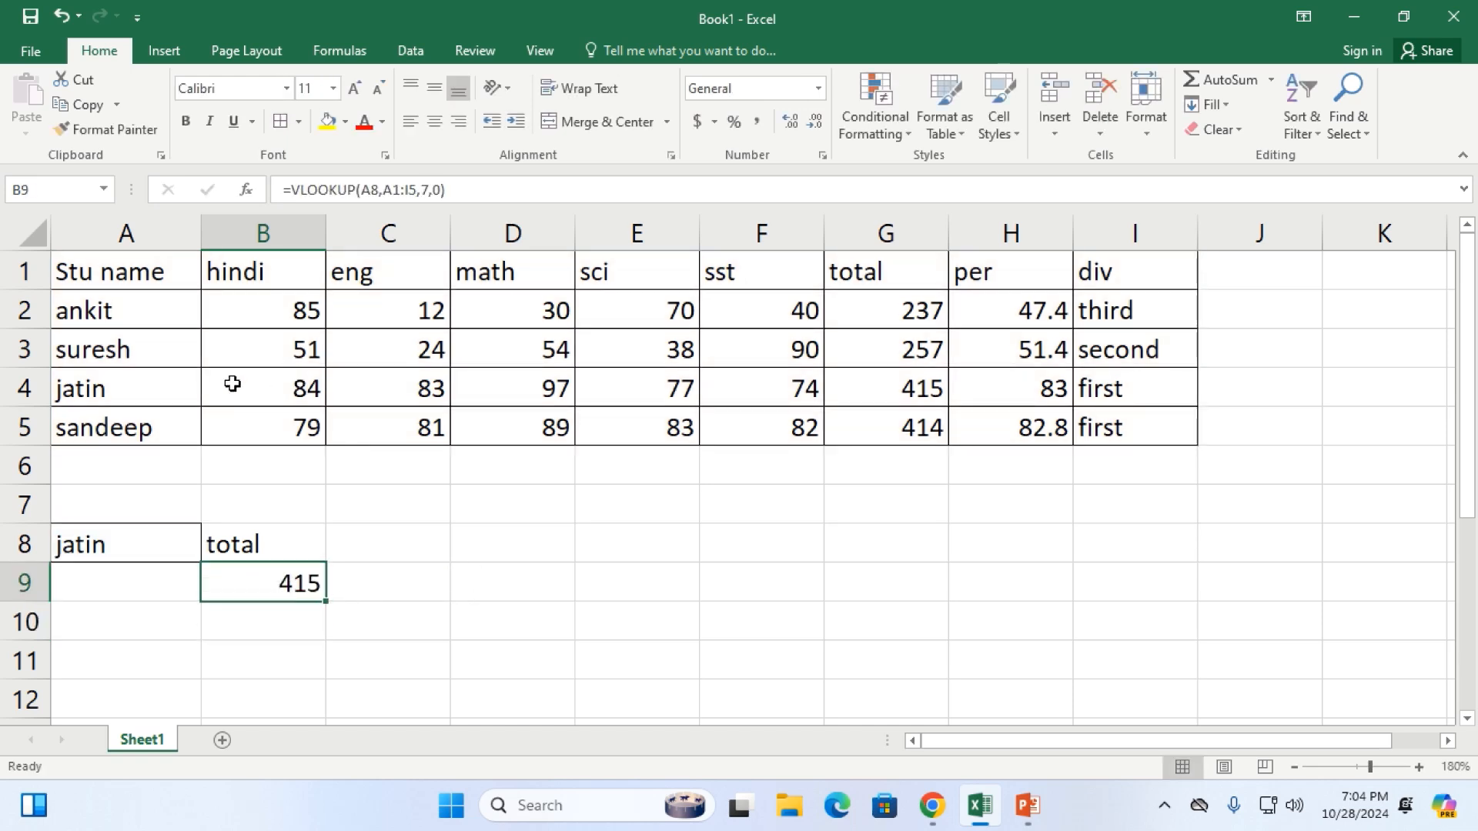
{"action": "left_click", "coordinate": [141, 385]}
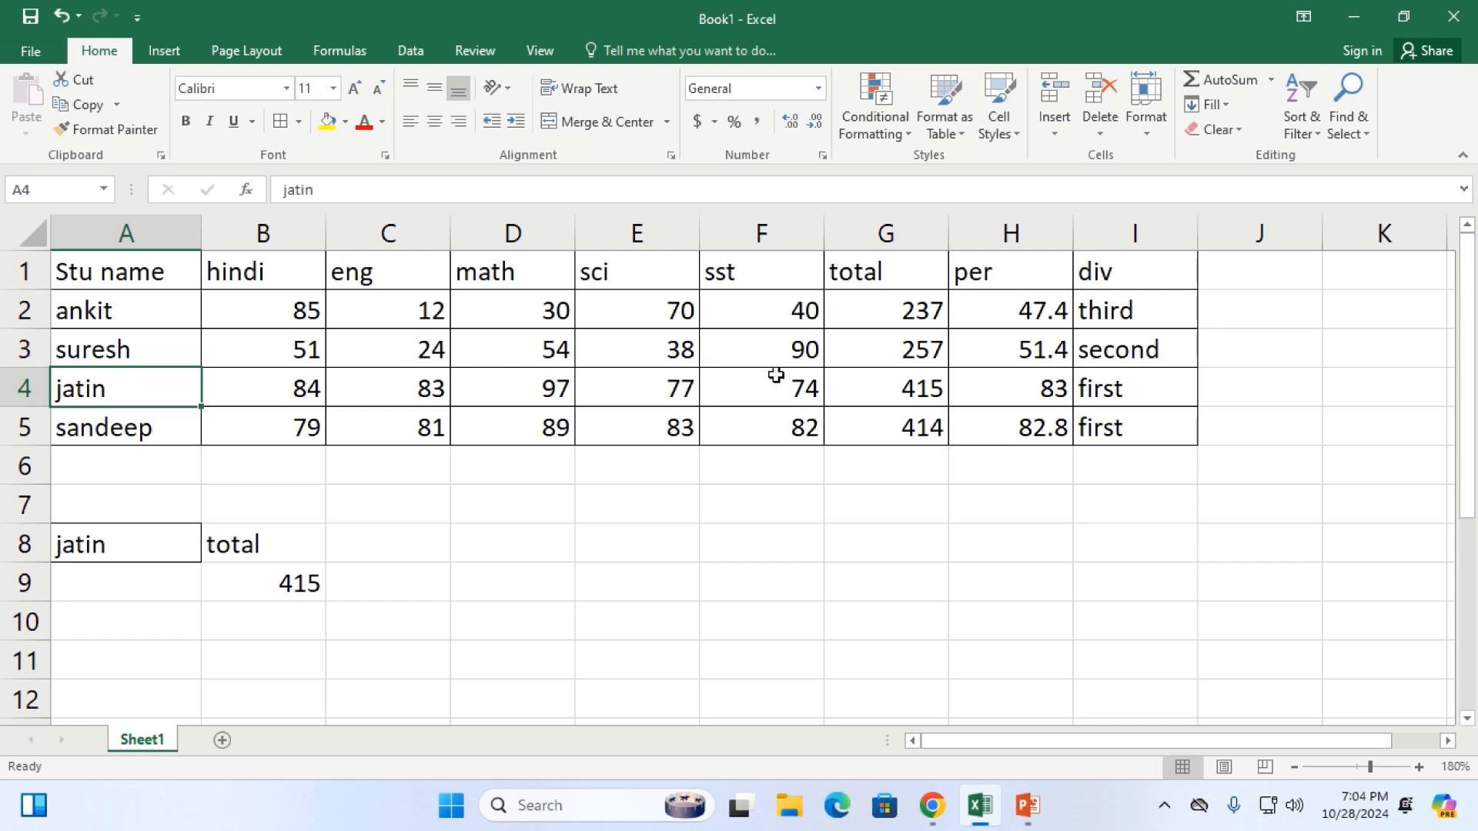
Compare the VLOOKUP result in B9 with the student's total in G4 and review the formula's arguments
{"action": "left_click", "coordinate": [927, 388]}
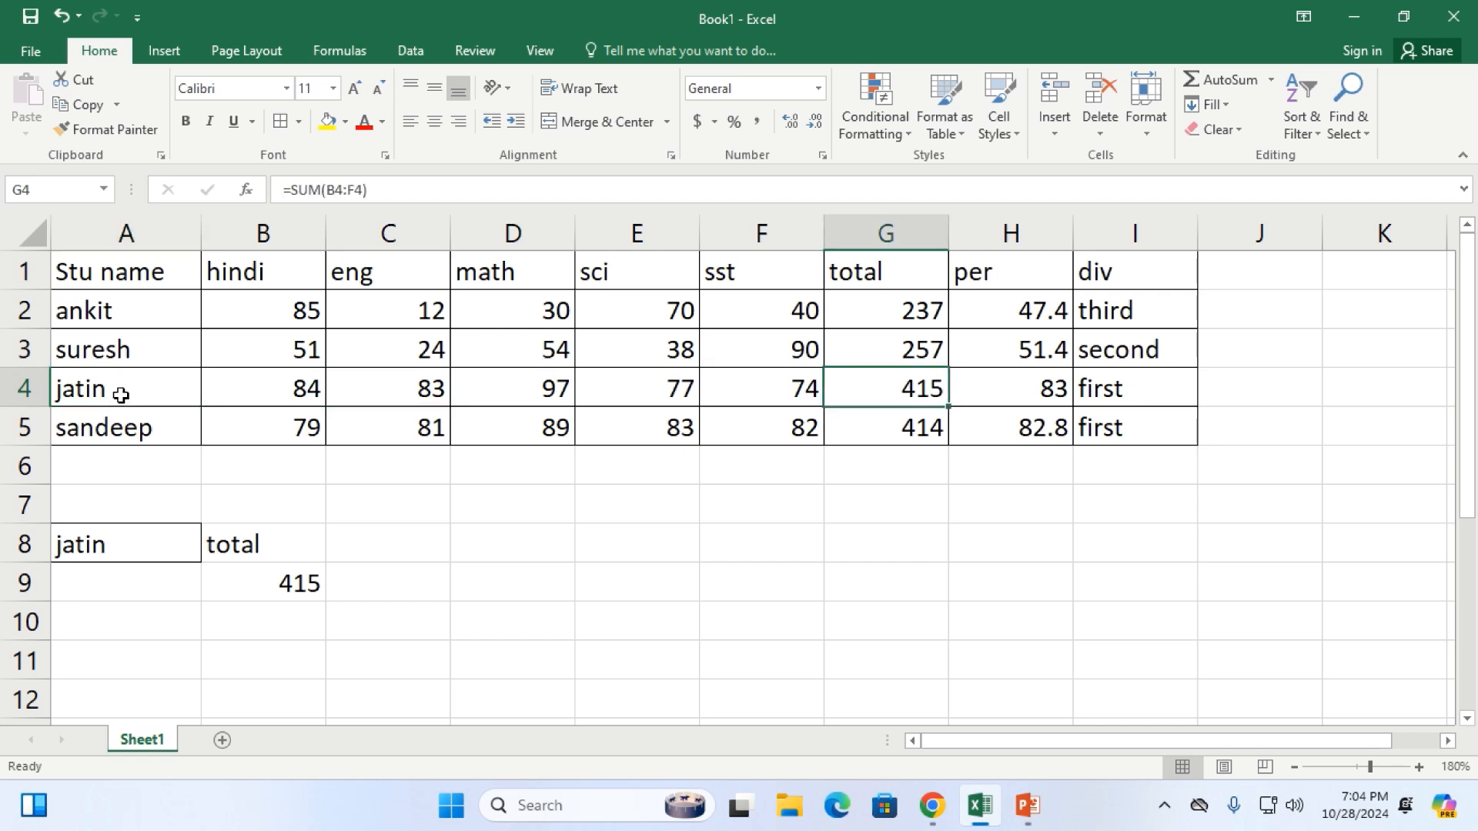
{"action": "left_click", "coordinate": [145, 385]}
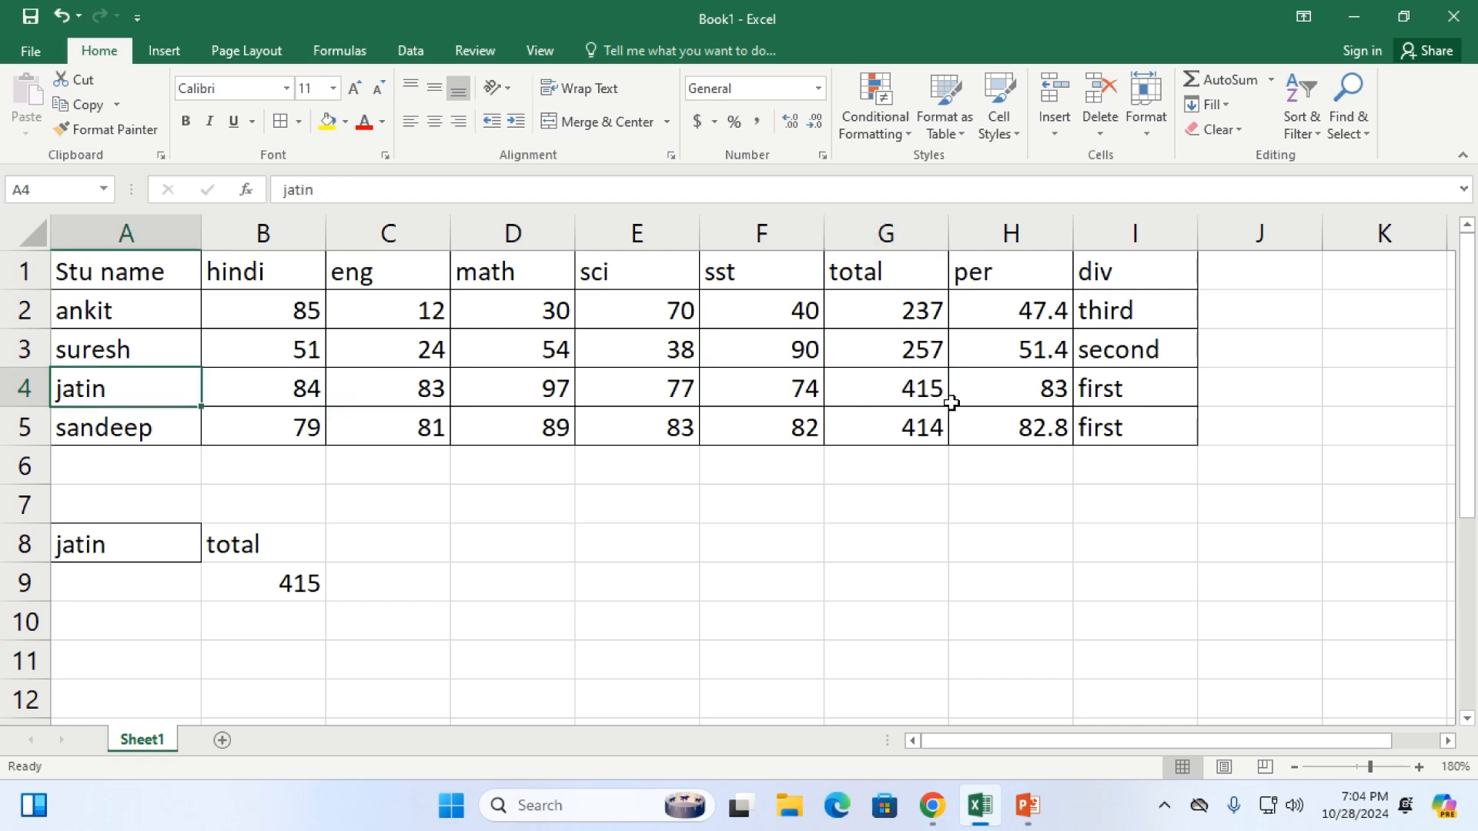
{"action": "left_click", "coordinate": [913, 388]}
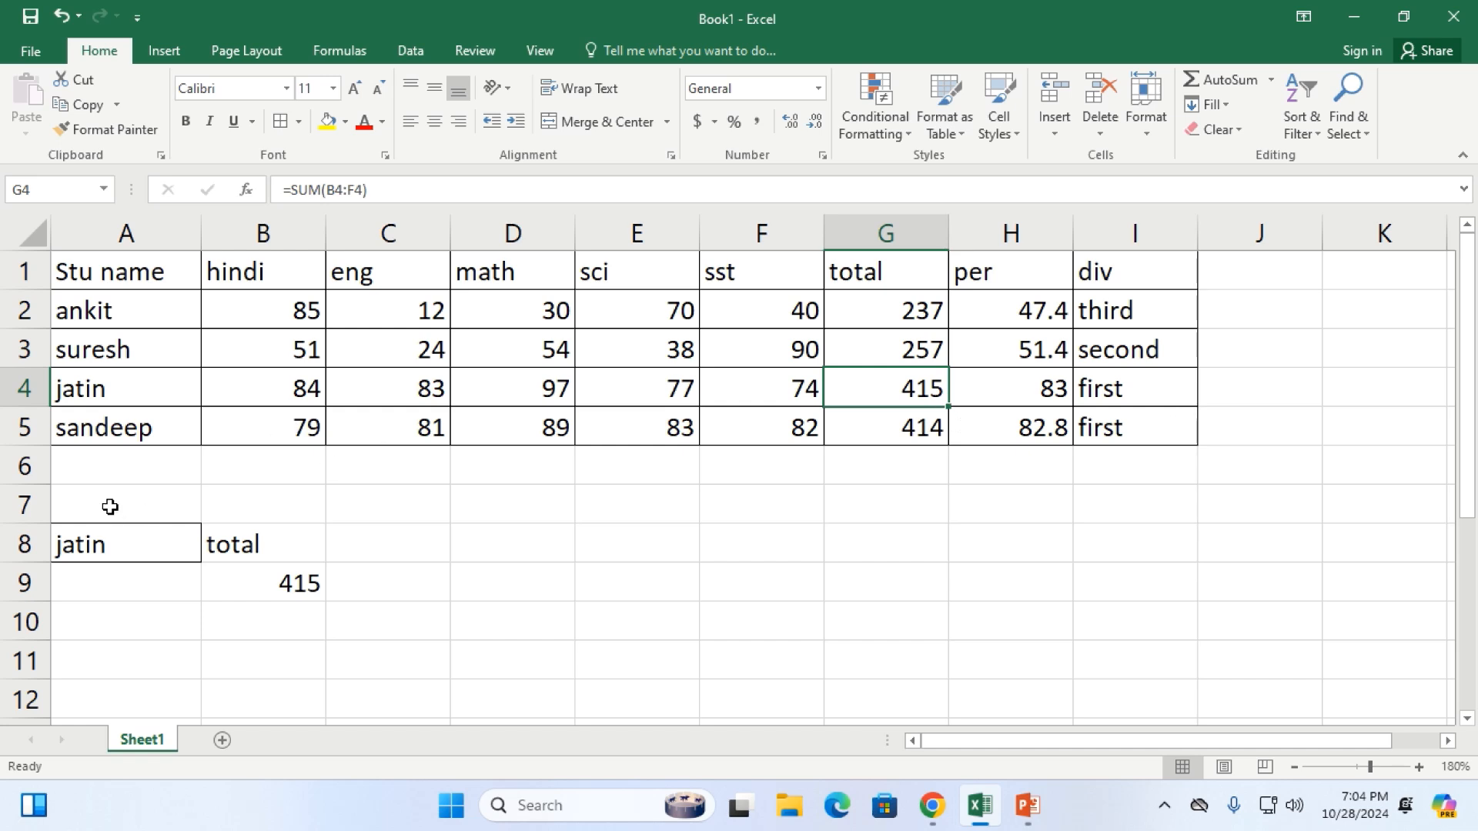
{"action": "left_click", "coordinate": [289, 585]}
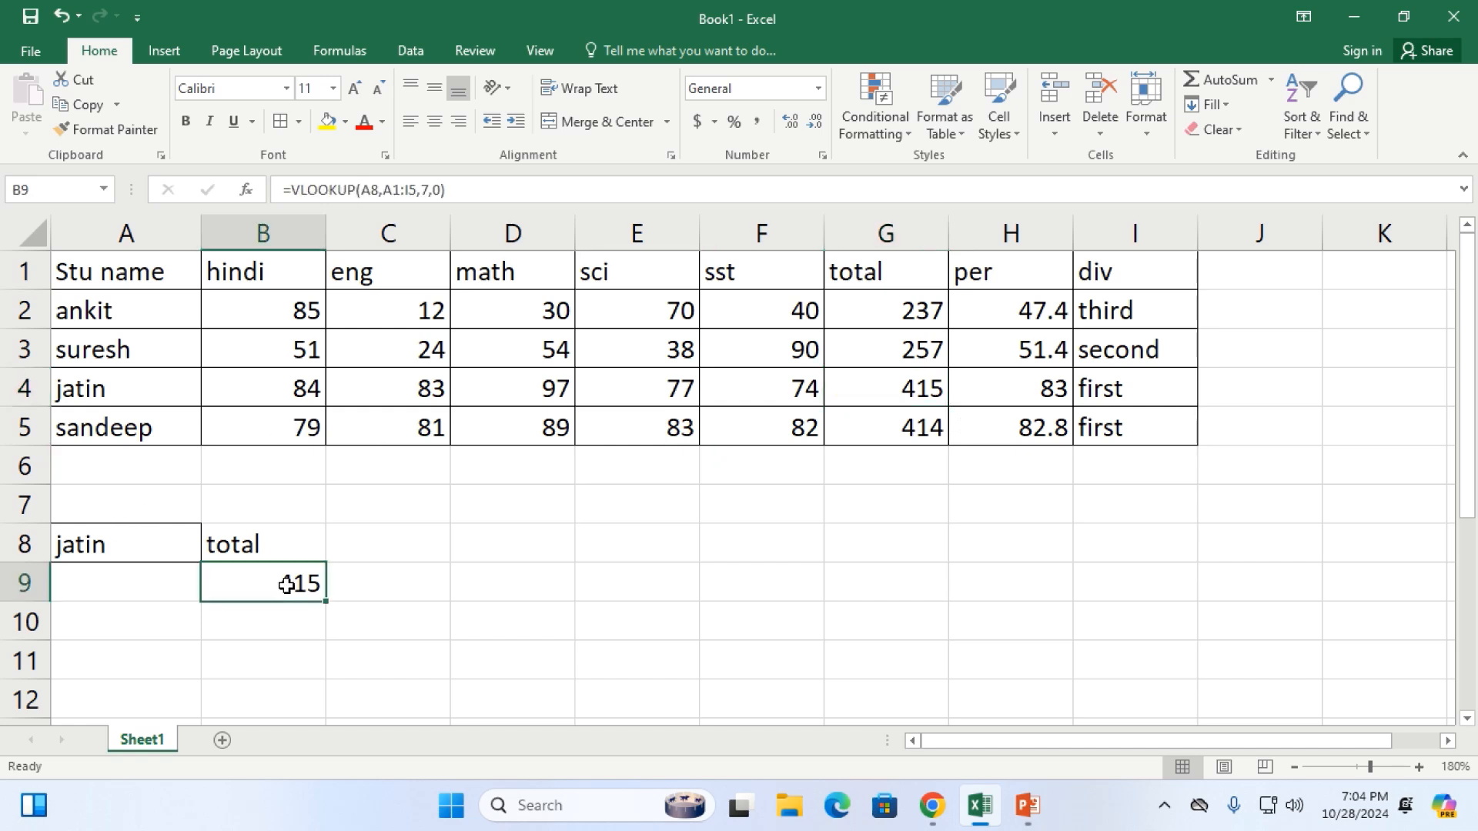
{"action": "left_click", "coordinate": [178, 436]}
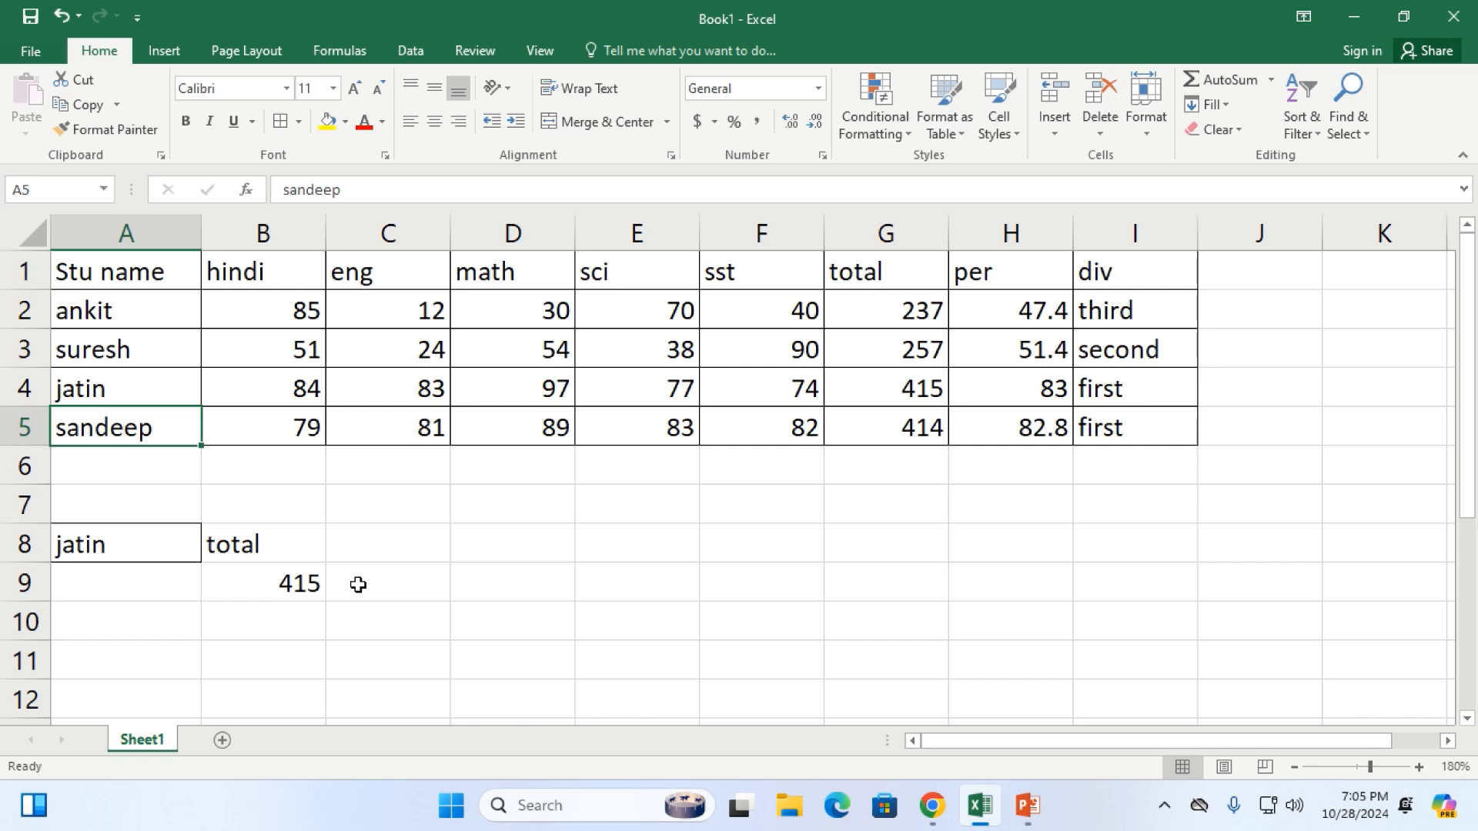
{"action": "double_click", "coordinate": [271, 585]}
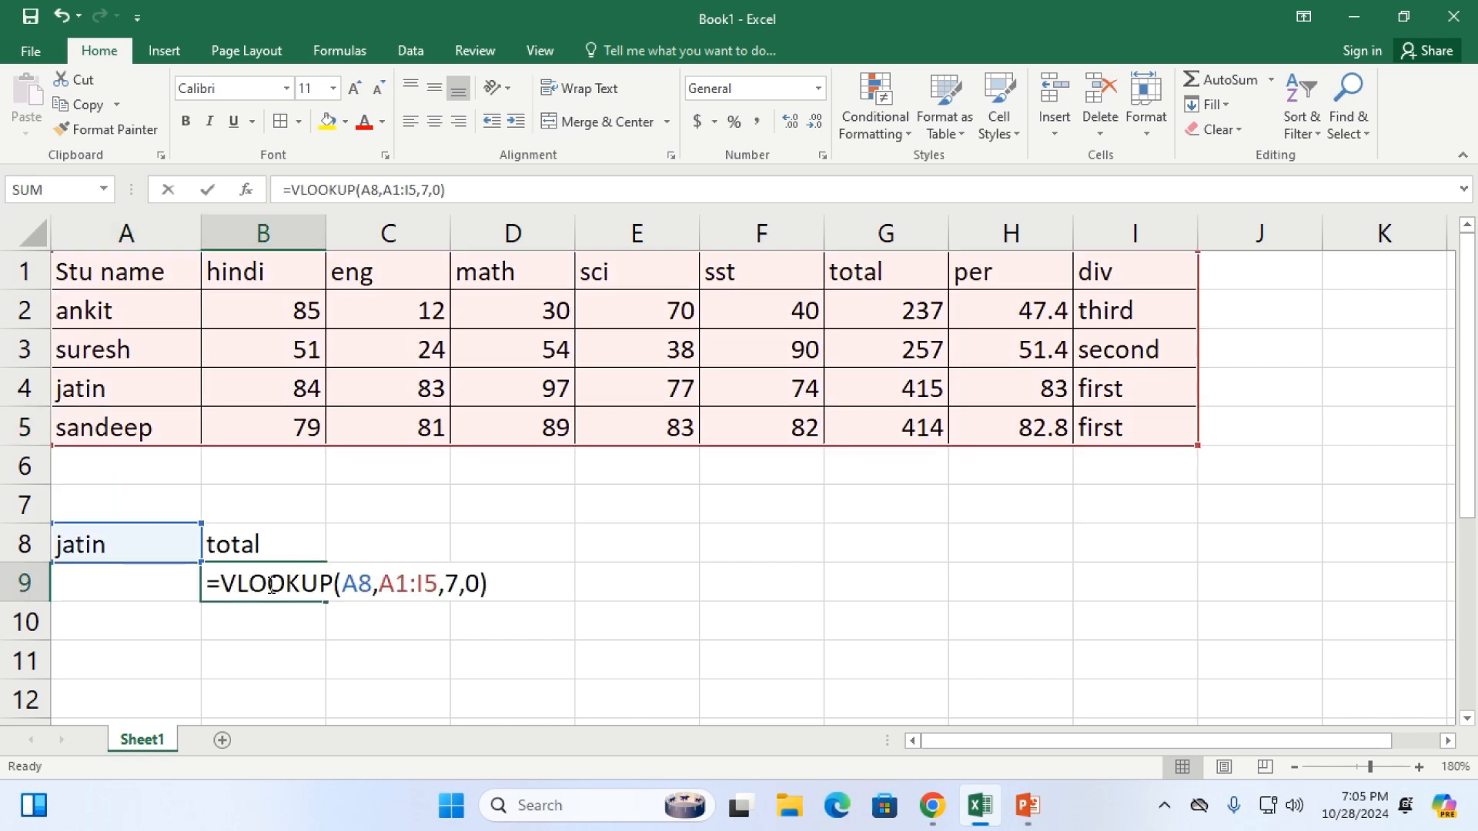
{"action": "left_click", "coordinate": [502, 585]}
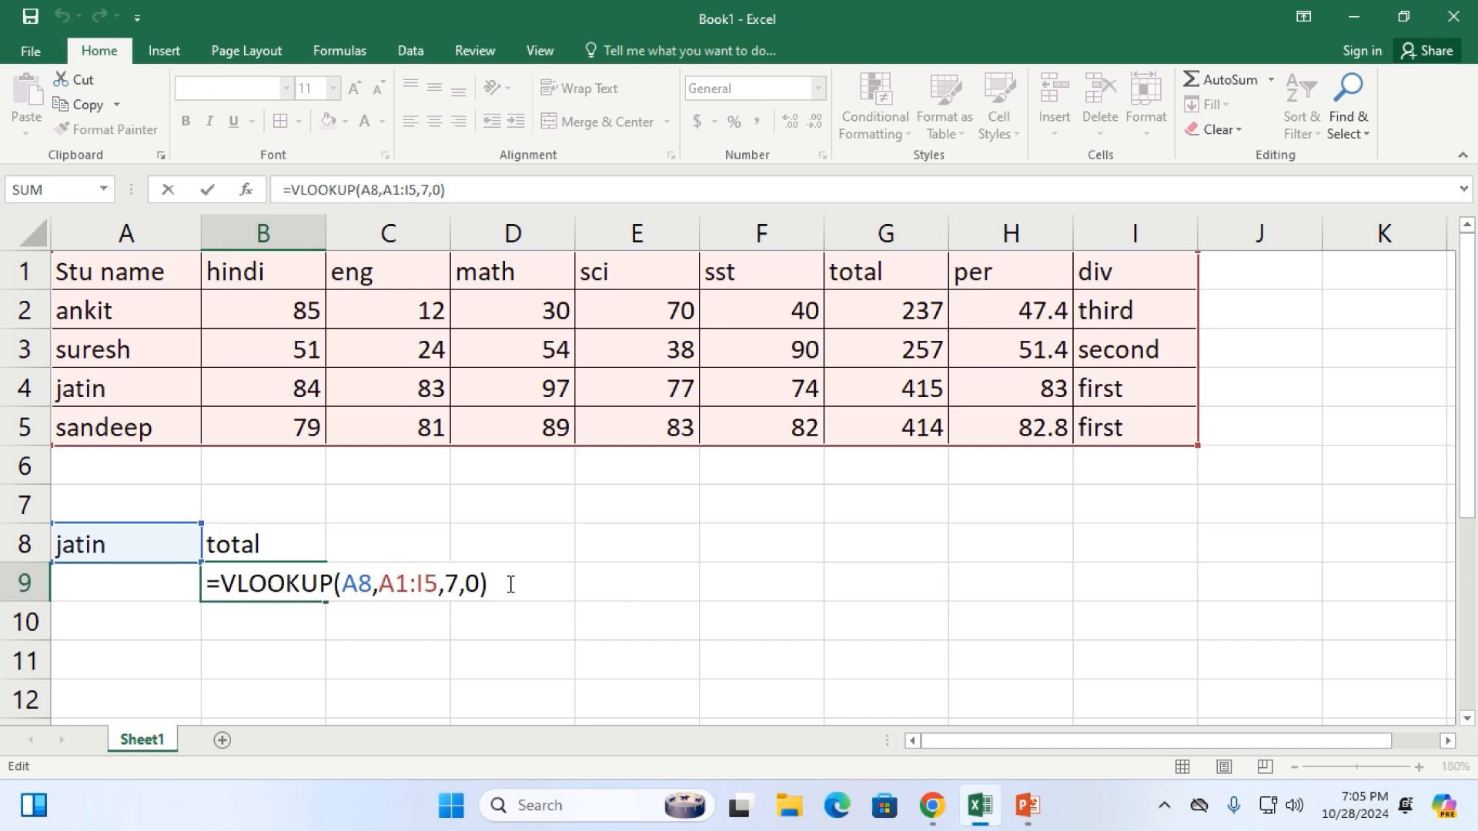
{"action": "key", "text": "Return"}
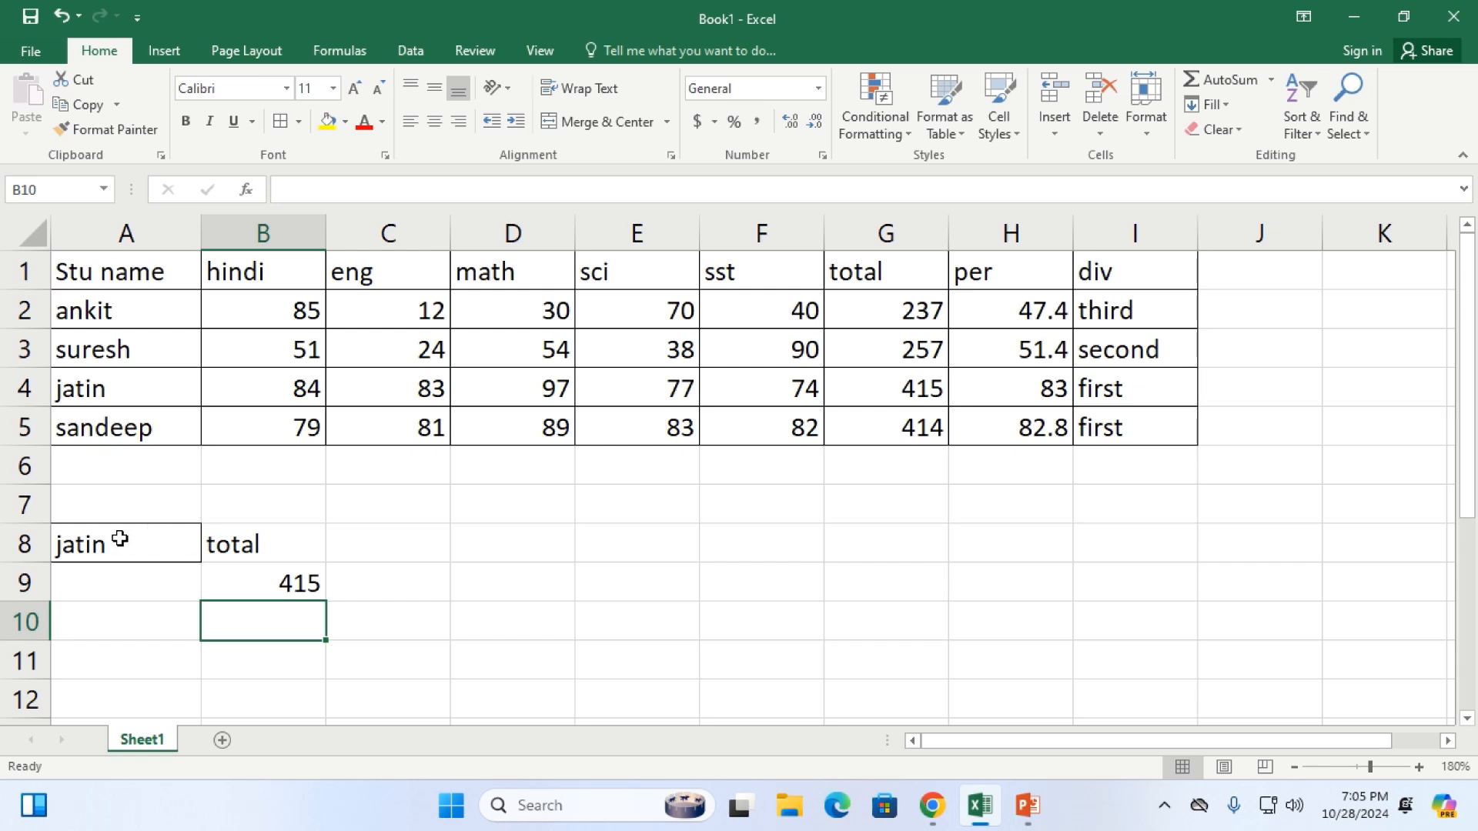
Clear the old lookup in A8:C10 and enter the student name from A5 into A8 as the new lookup value
{"action": "left_click_drag", "start_coordinate": [116, 536], "coordinate": [352, 609]}
{"action": "key", "text": "Delete"}
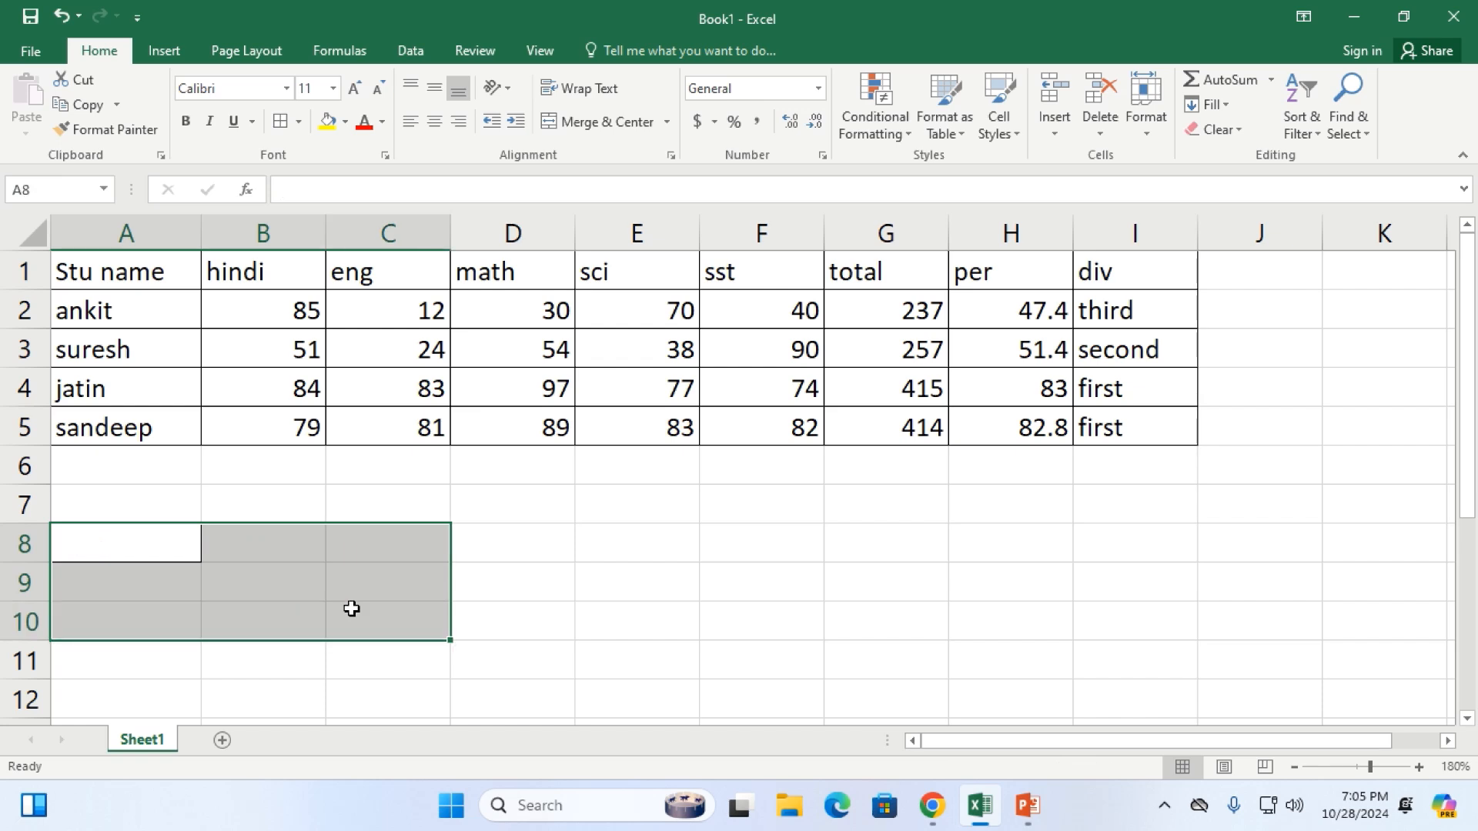
{"action": "key", "text": "Up"}
{"action": "key", "text": "Down"}
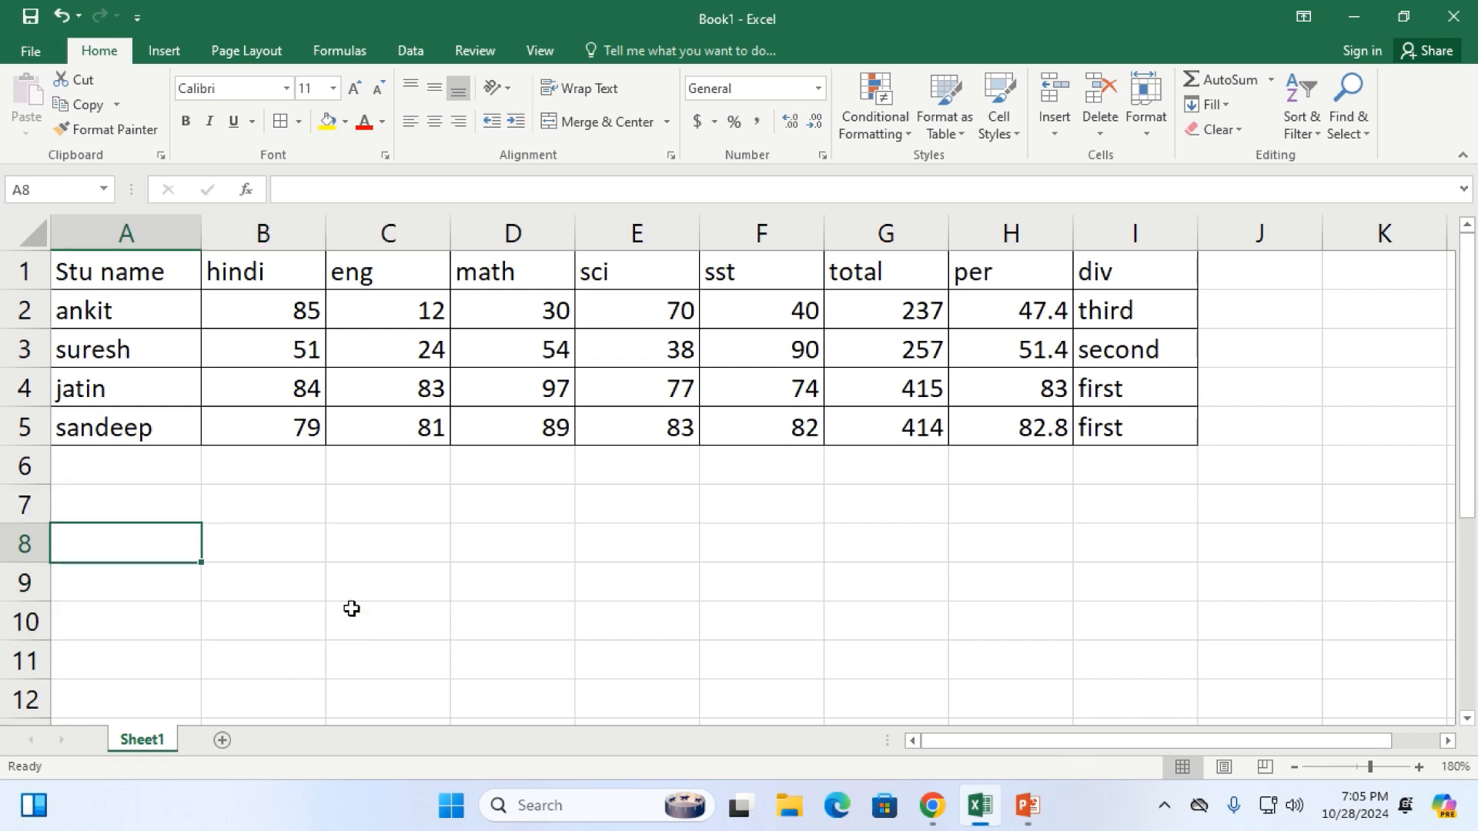
{"action": "type", "text": "sandeep"}
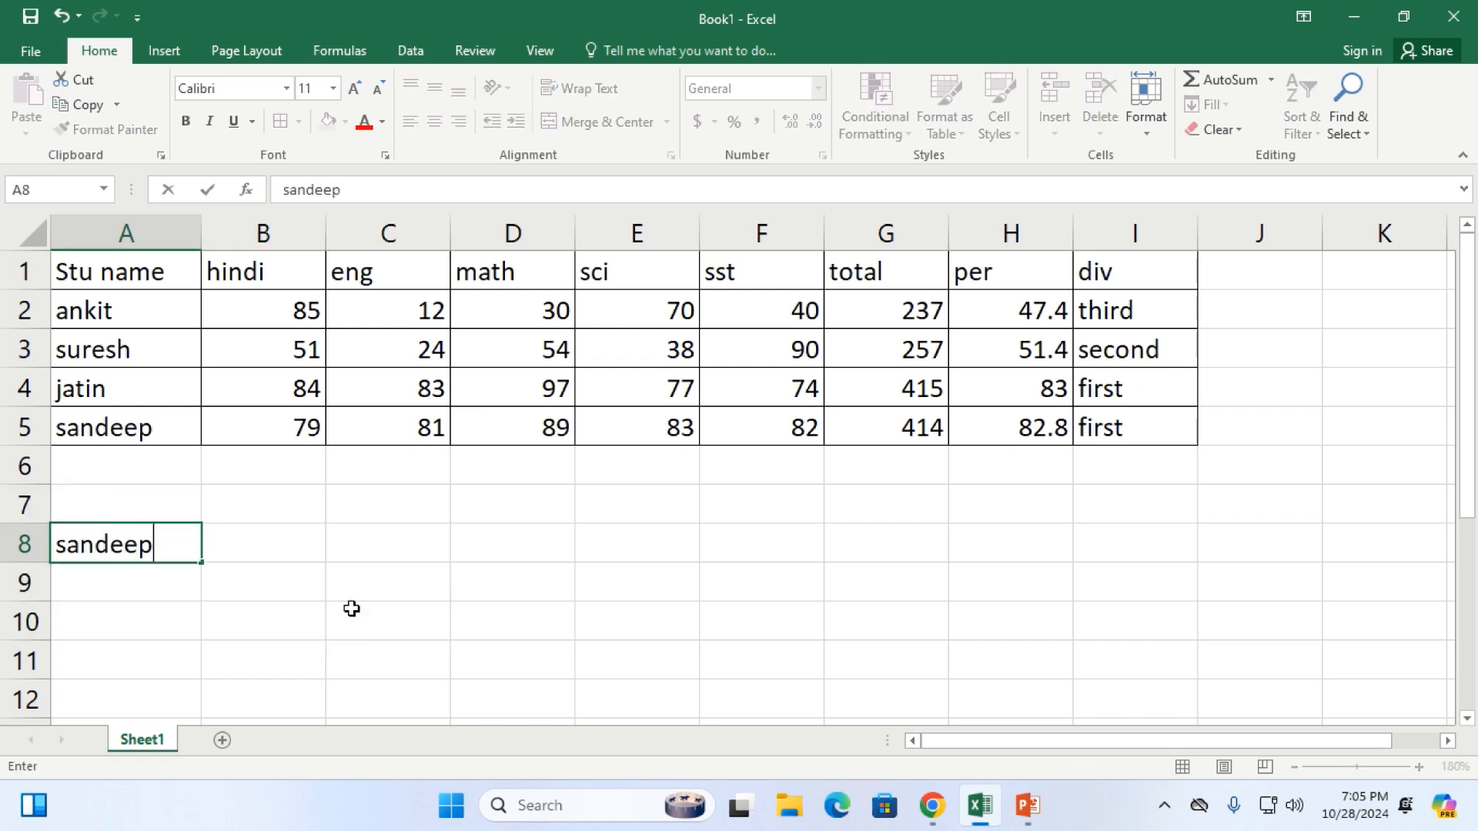
{"action": "key", "text": "Tab"}
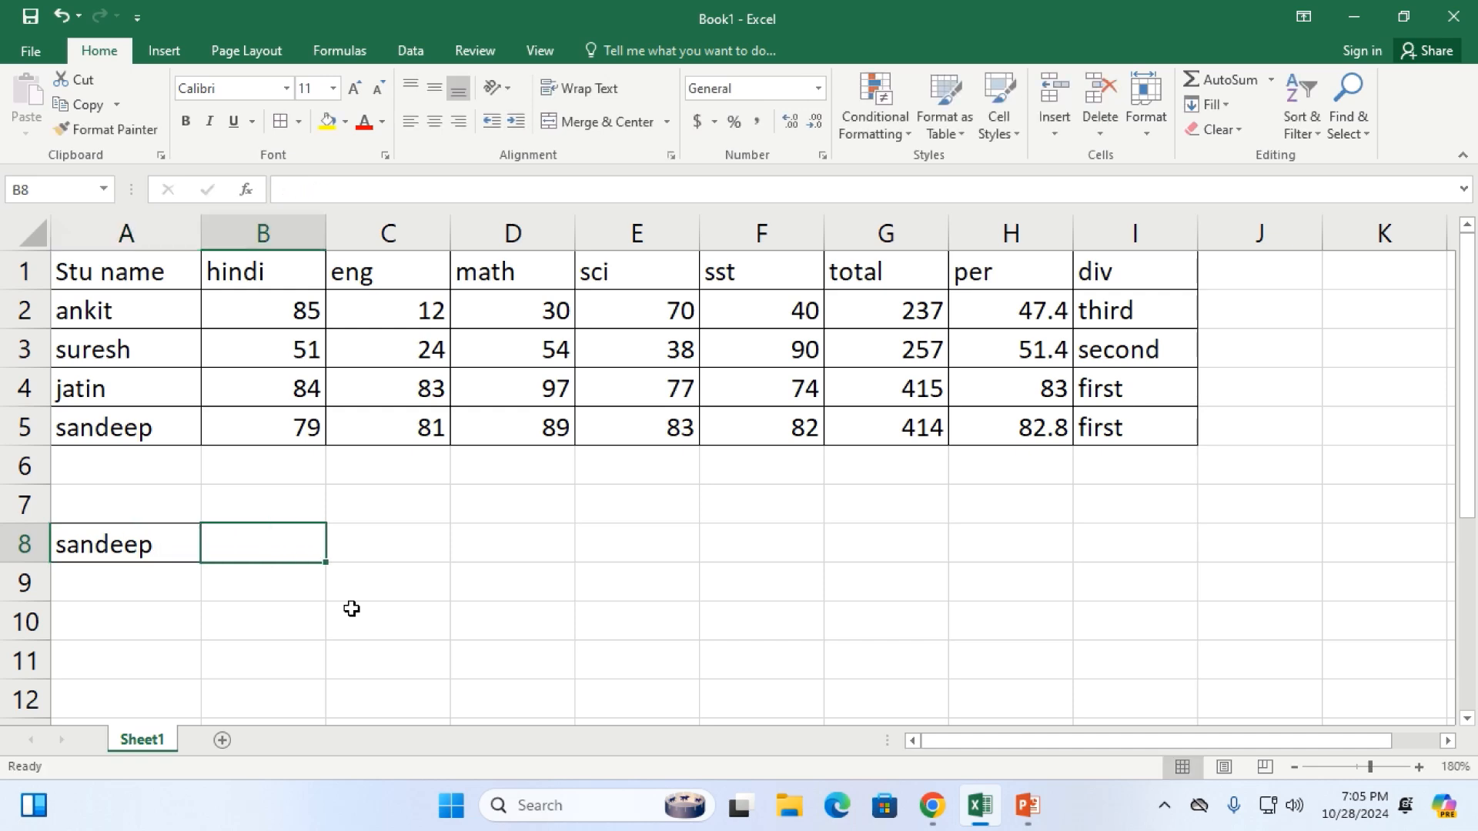
{"action": "left_click_drag", "start_coordinate": [238, 548], "coordinate": [1067, 531]}
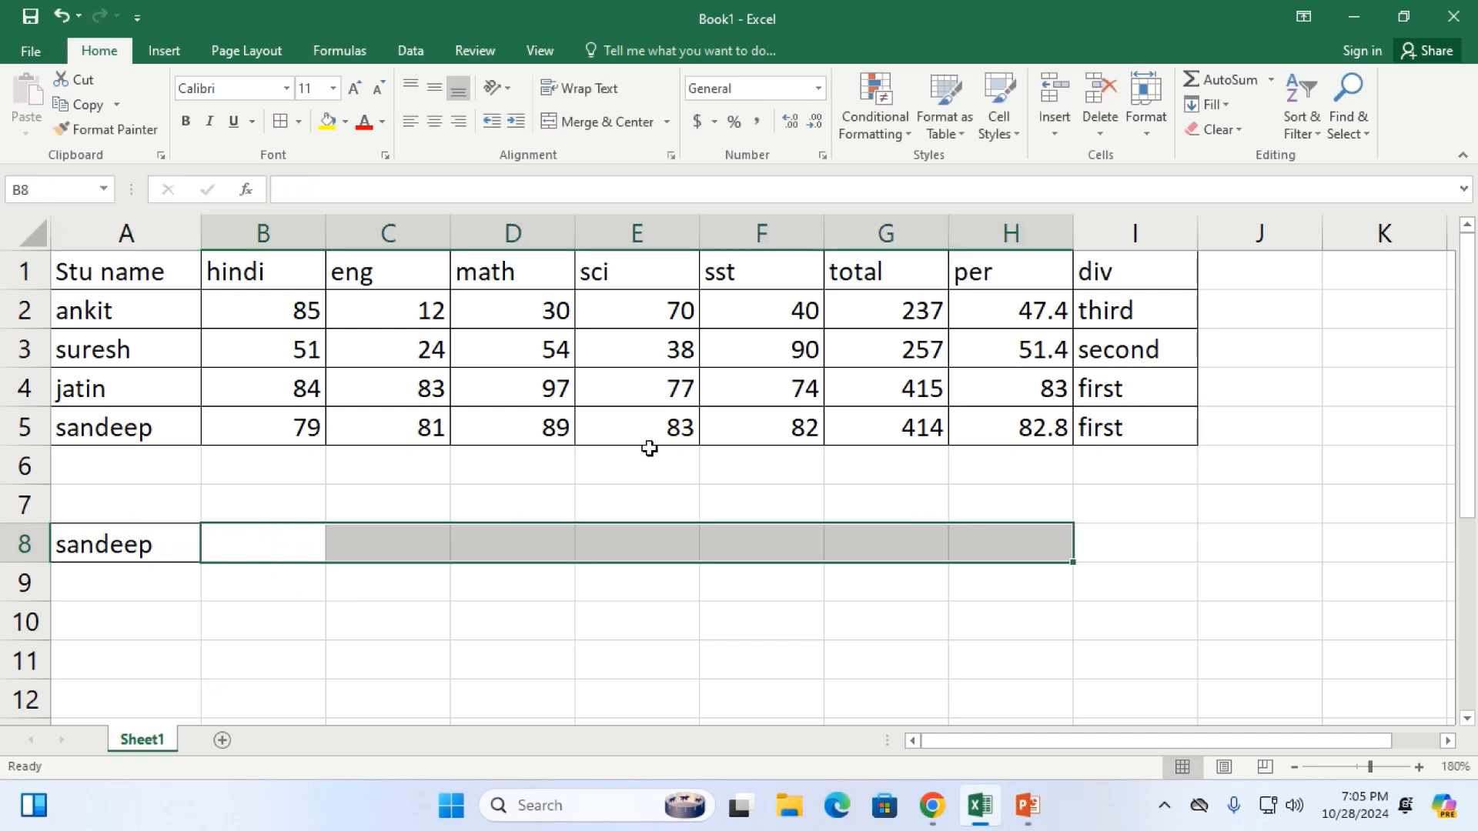
{"action": "left_click_drag", "start_coordinate": [289, 547], "coordinate": [1148, 556]}
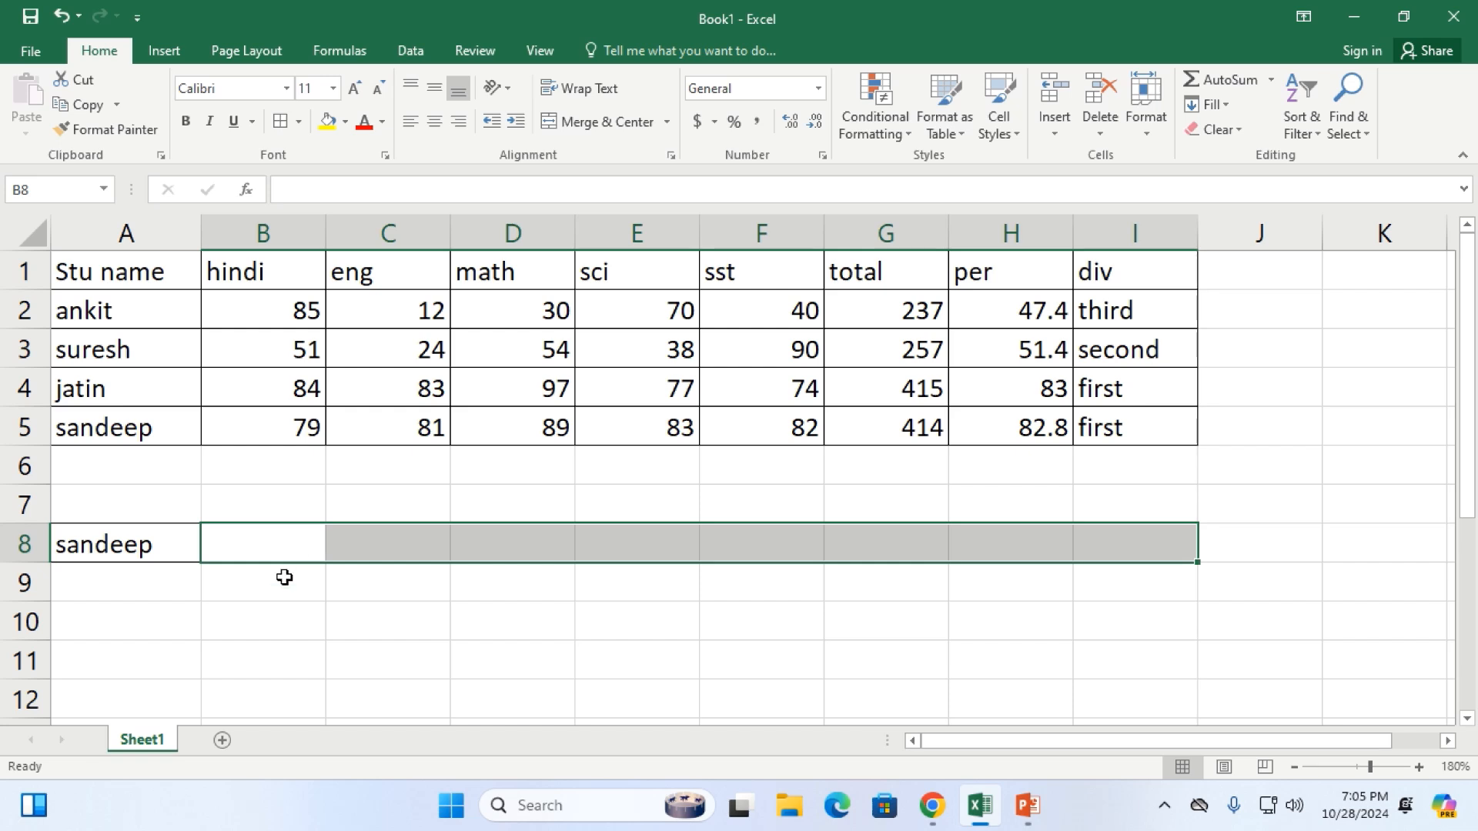
{"action": "left_click", "coordinate": [283, 580]}
{"action": "left_click", "coordinate": [260, 537]}
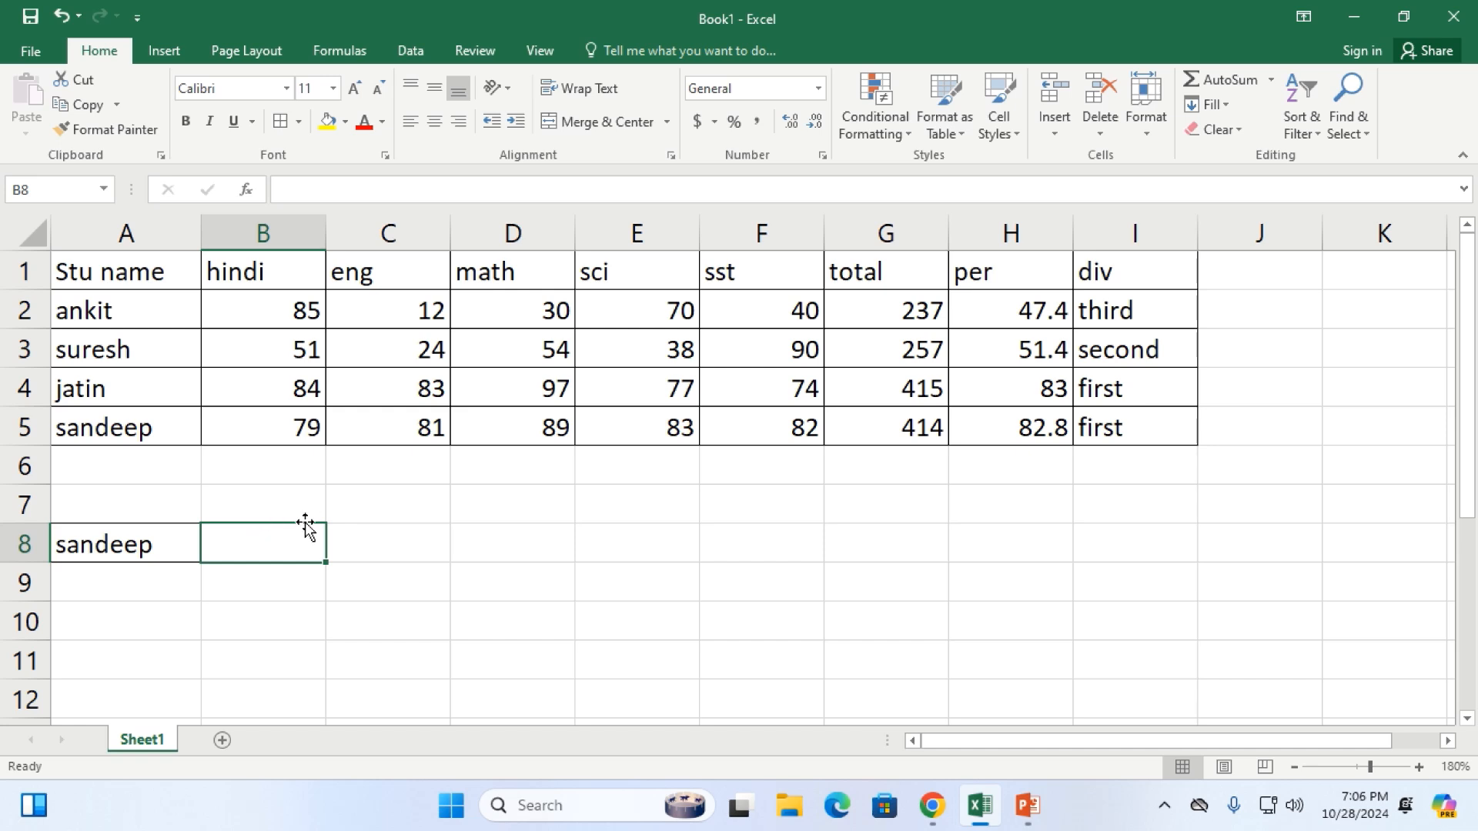
{"action": "mouse_move", "coordinate": [745, 9]}
{"action": "left_click", "coordinate": [377, 552]}
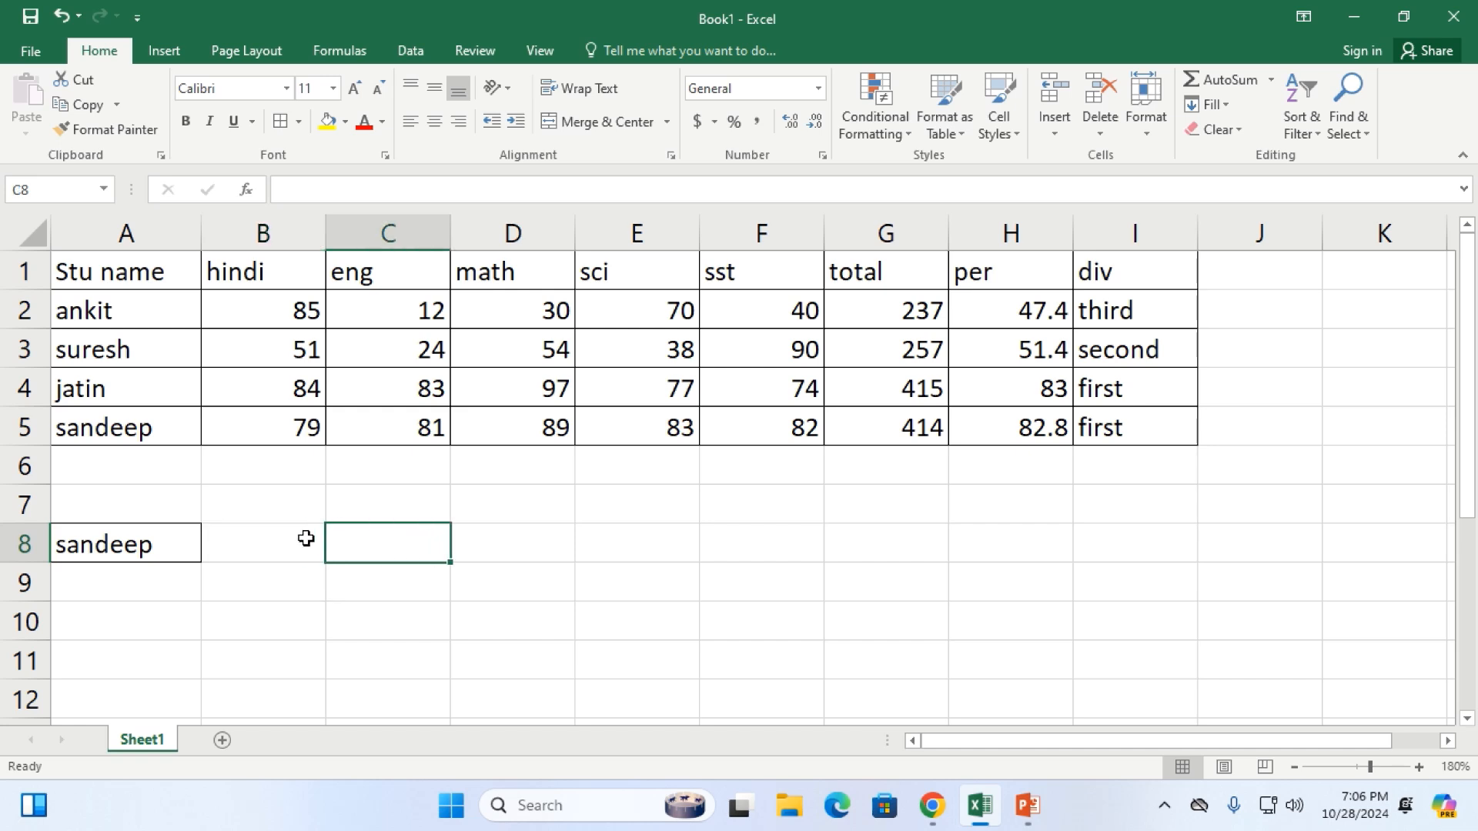
{"action": "left_click", "coordinate": [301, 541]}
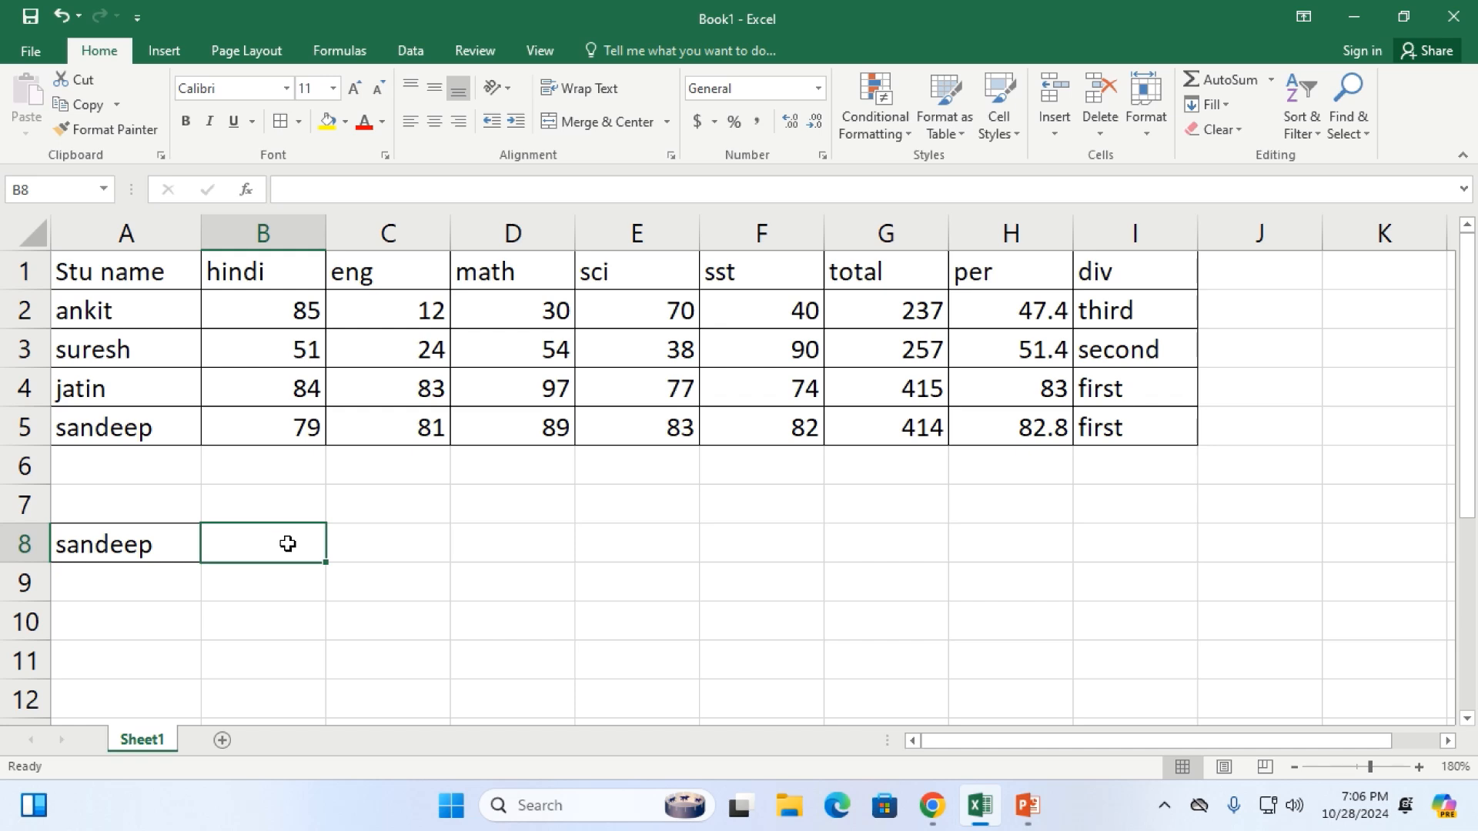
Start a VLOOKUP formula for the range B8:I8 with the absolute reference $A$8 as its lookup value
{"action": "left_click_drag", "start_coordinate": [274, 544], "coordinate": [1160, 546]}
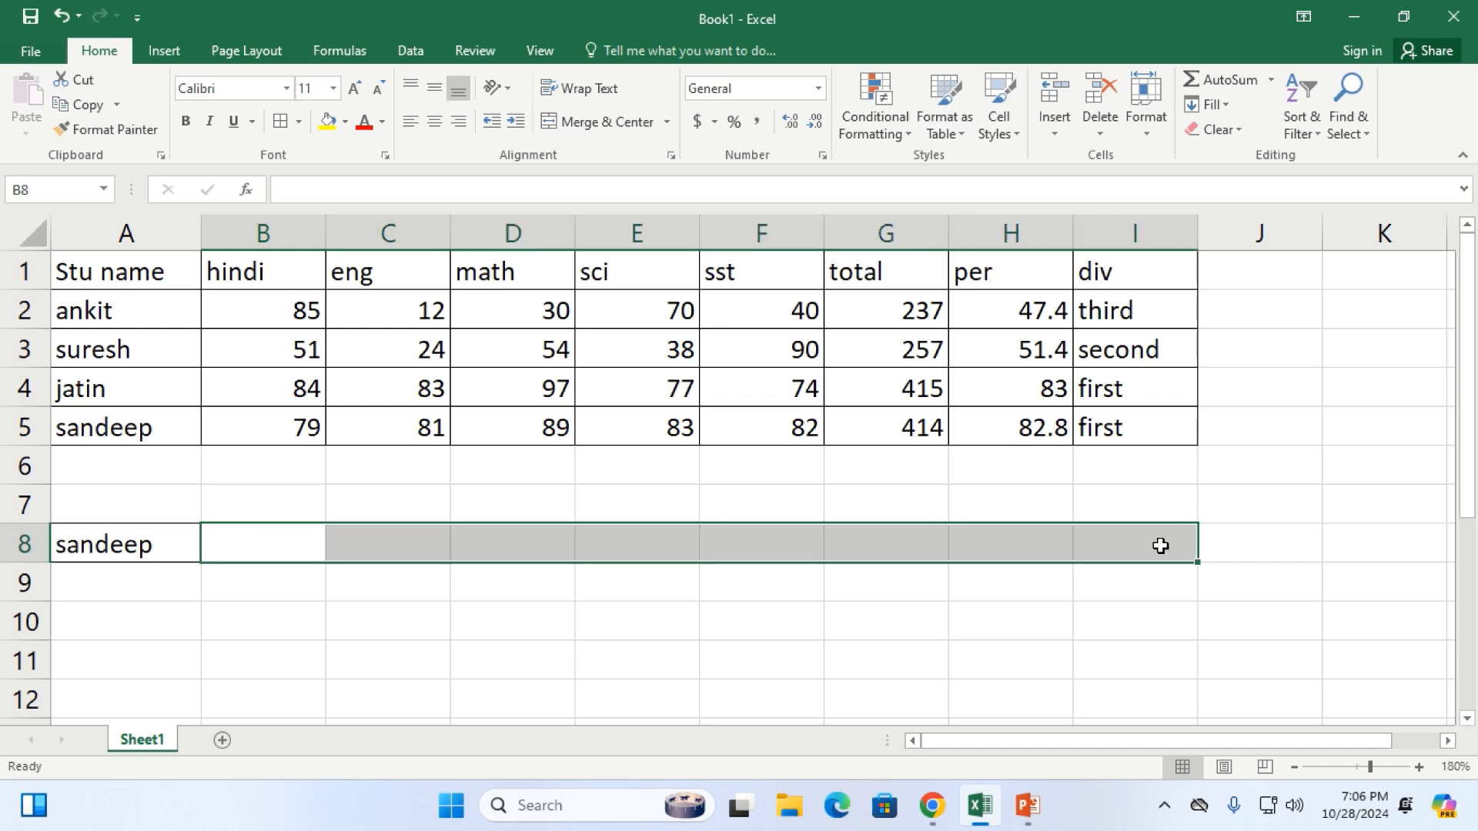
{"action": "type", "text": "="}
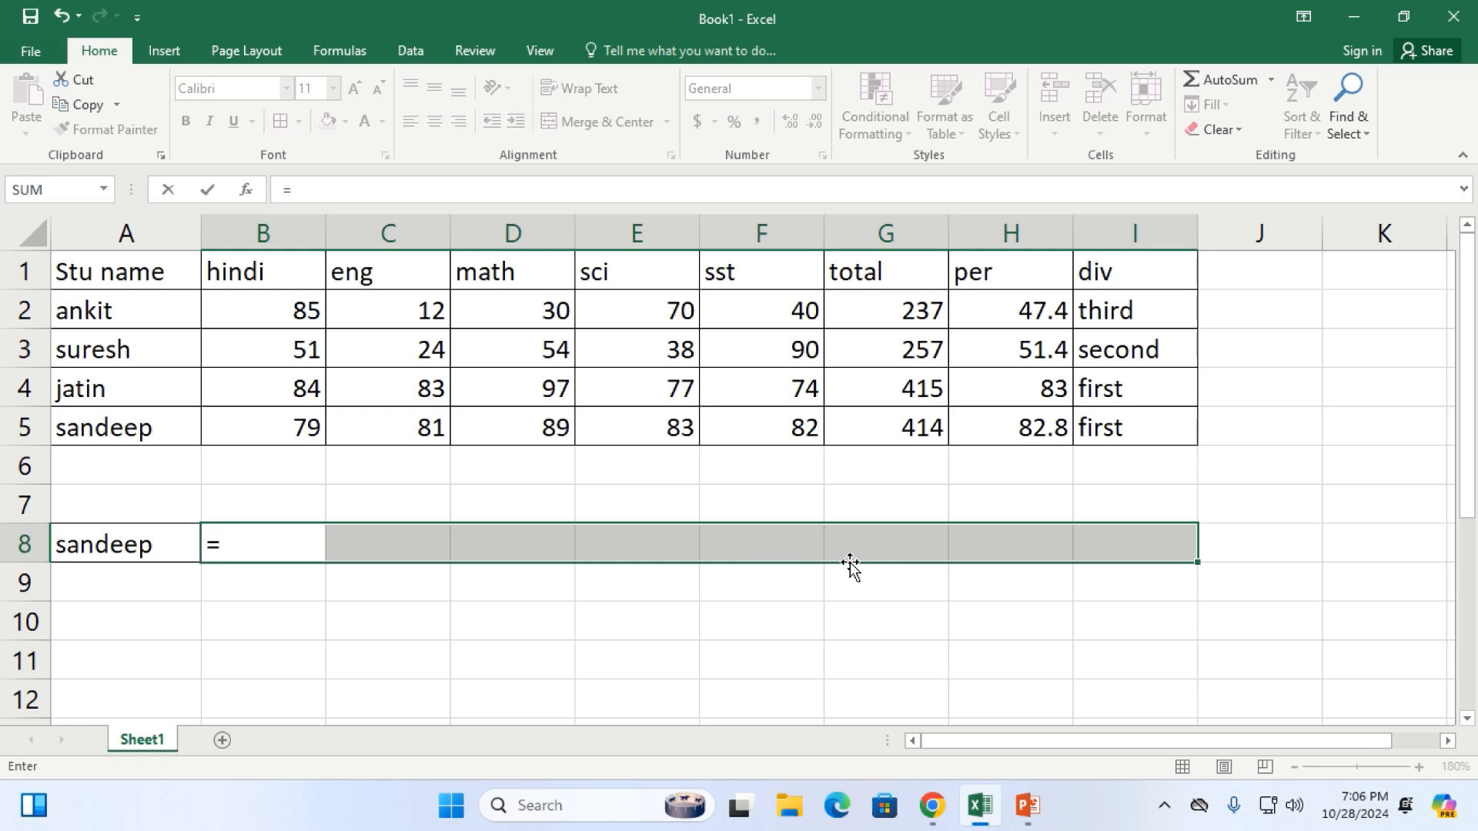
{"action": "type", "text": "v"}
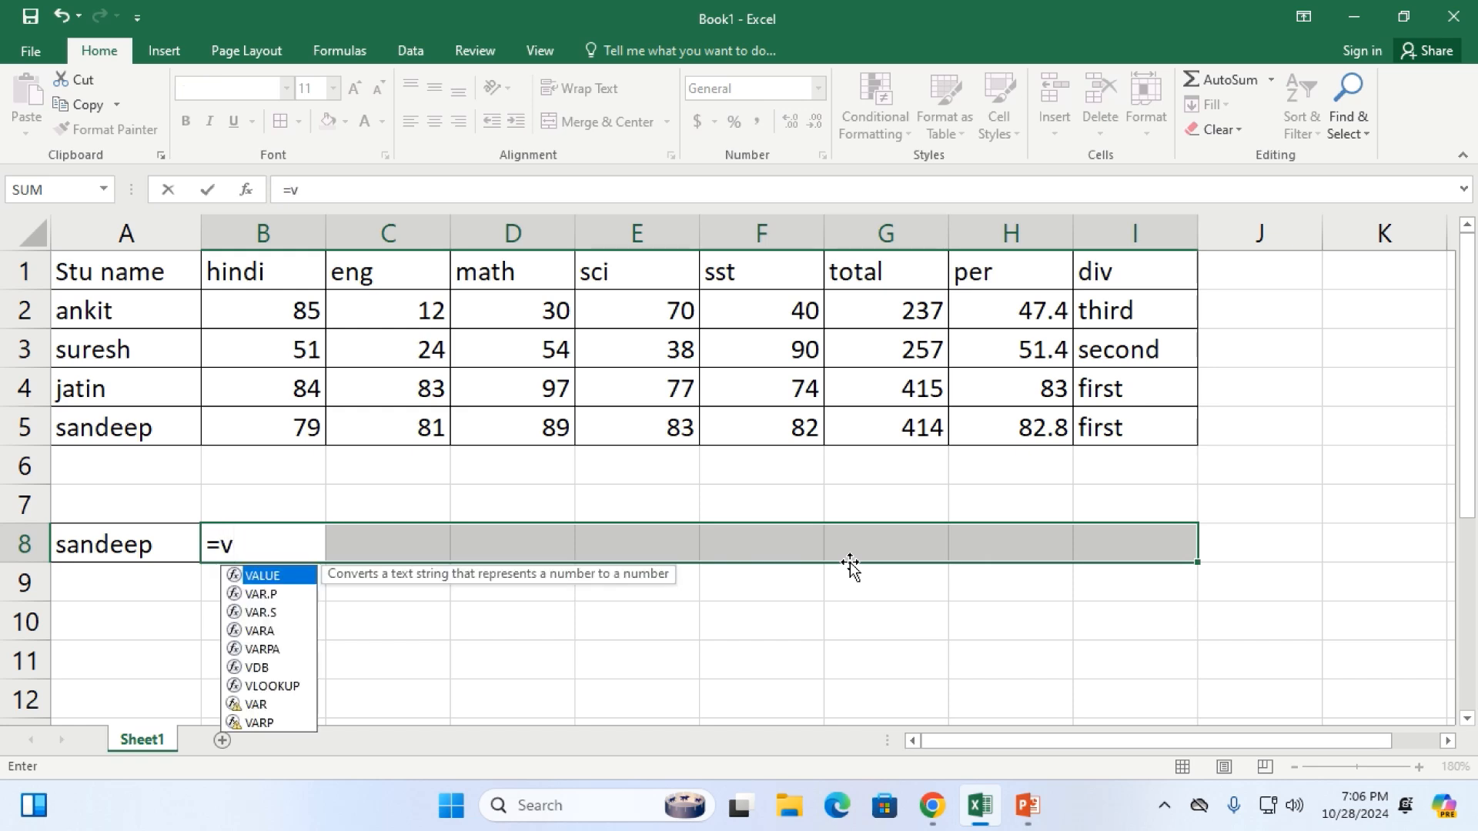
{"action": "type", "text": "lookup("}
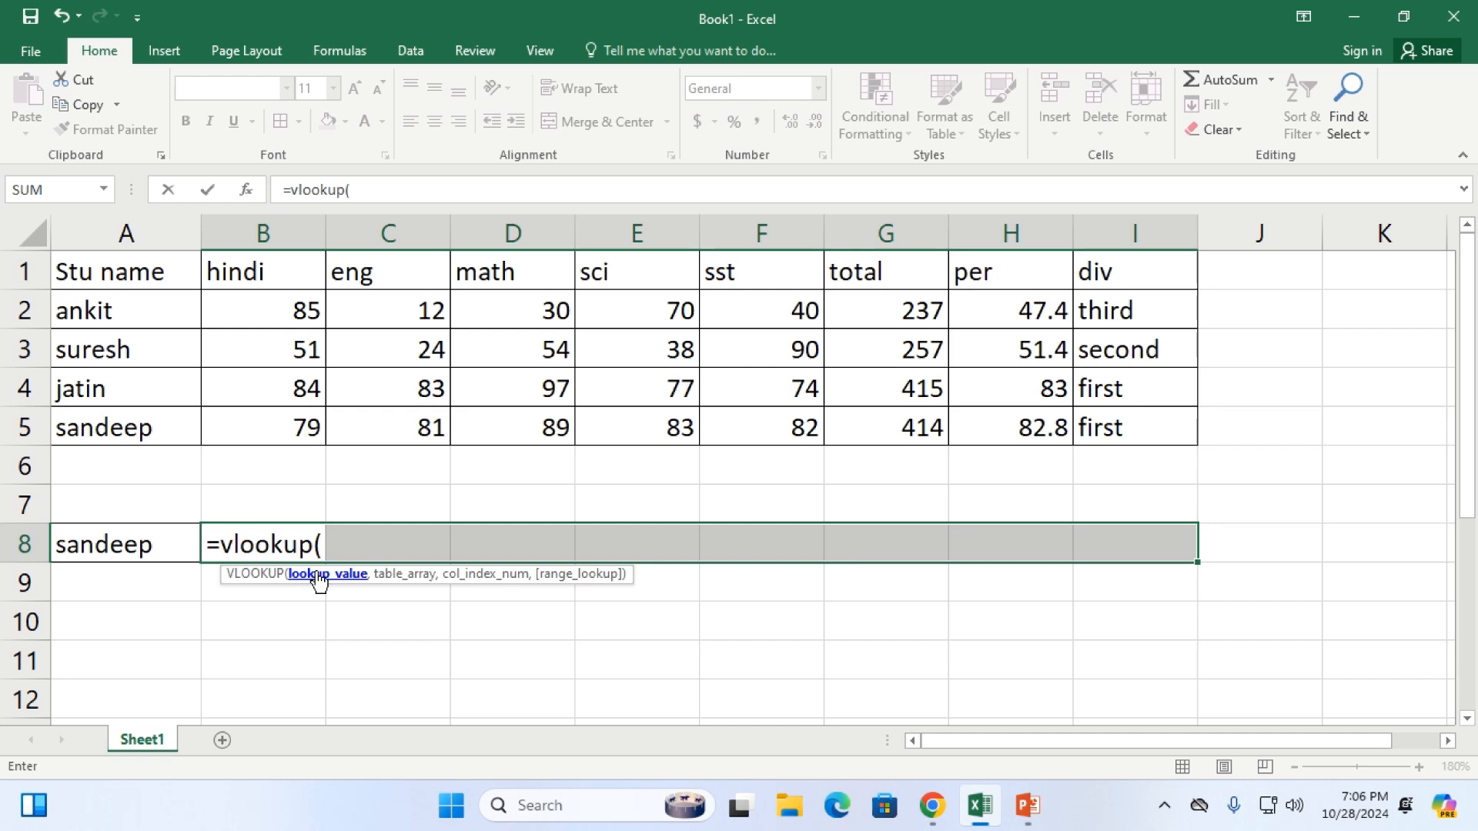
{"action": "left_click", "coordinate": [117, 545]}
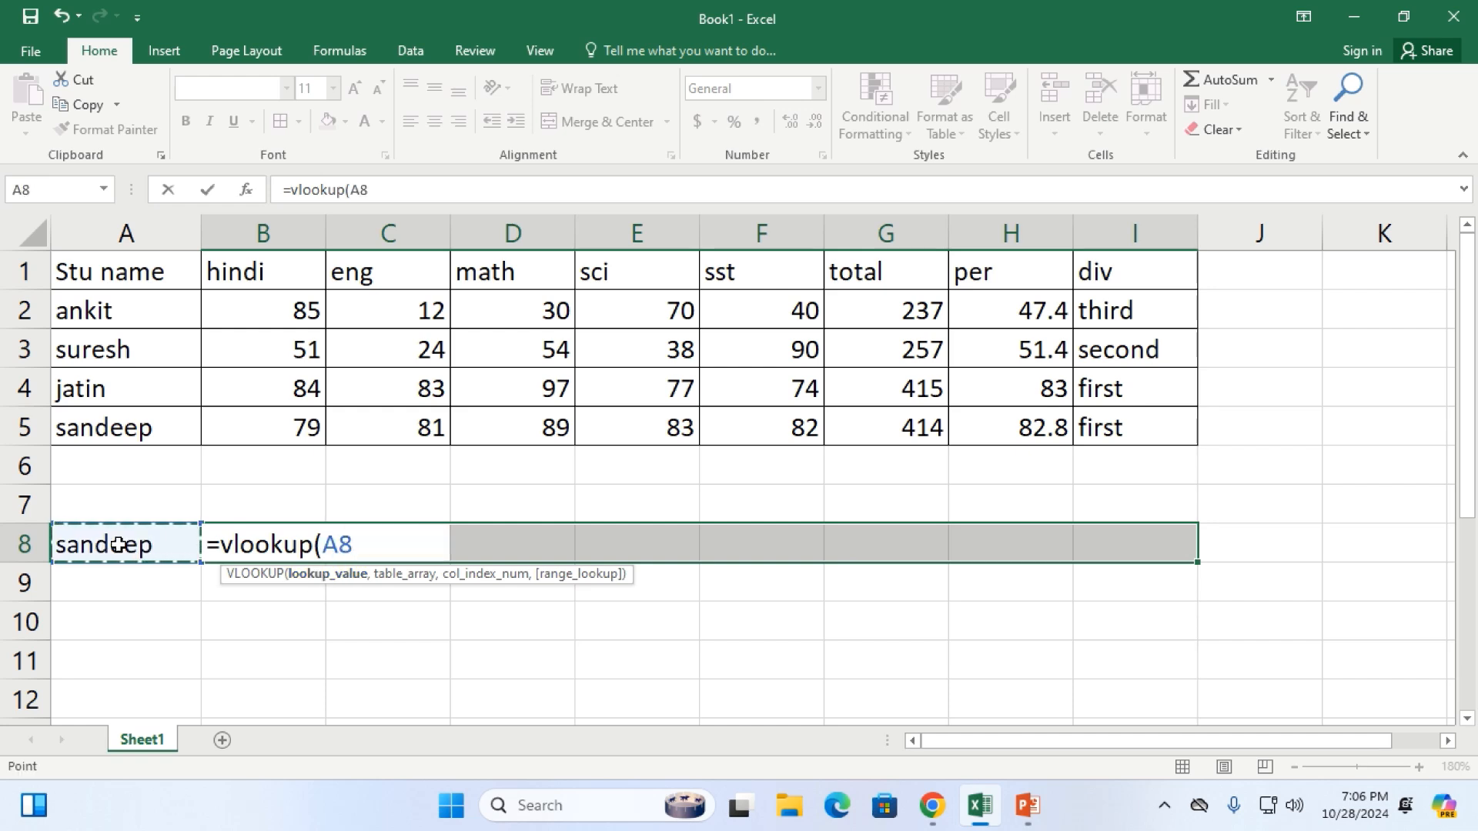
{"action": "type", "text": ","}
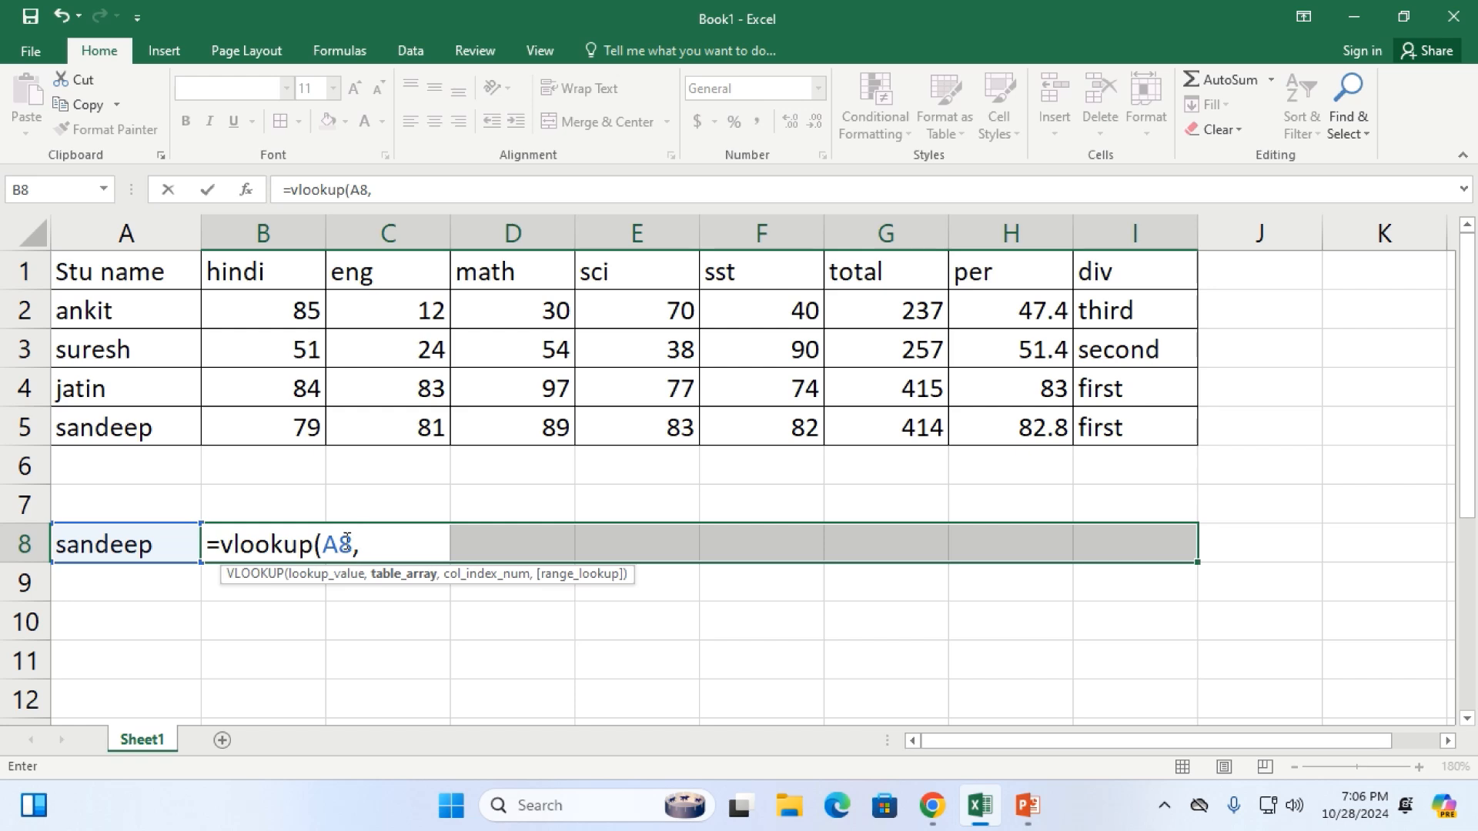
{"action": "left_click_drag", "start_coordinate": [356, 544], "coordinate": [324, 550]}
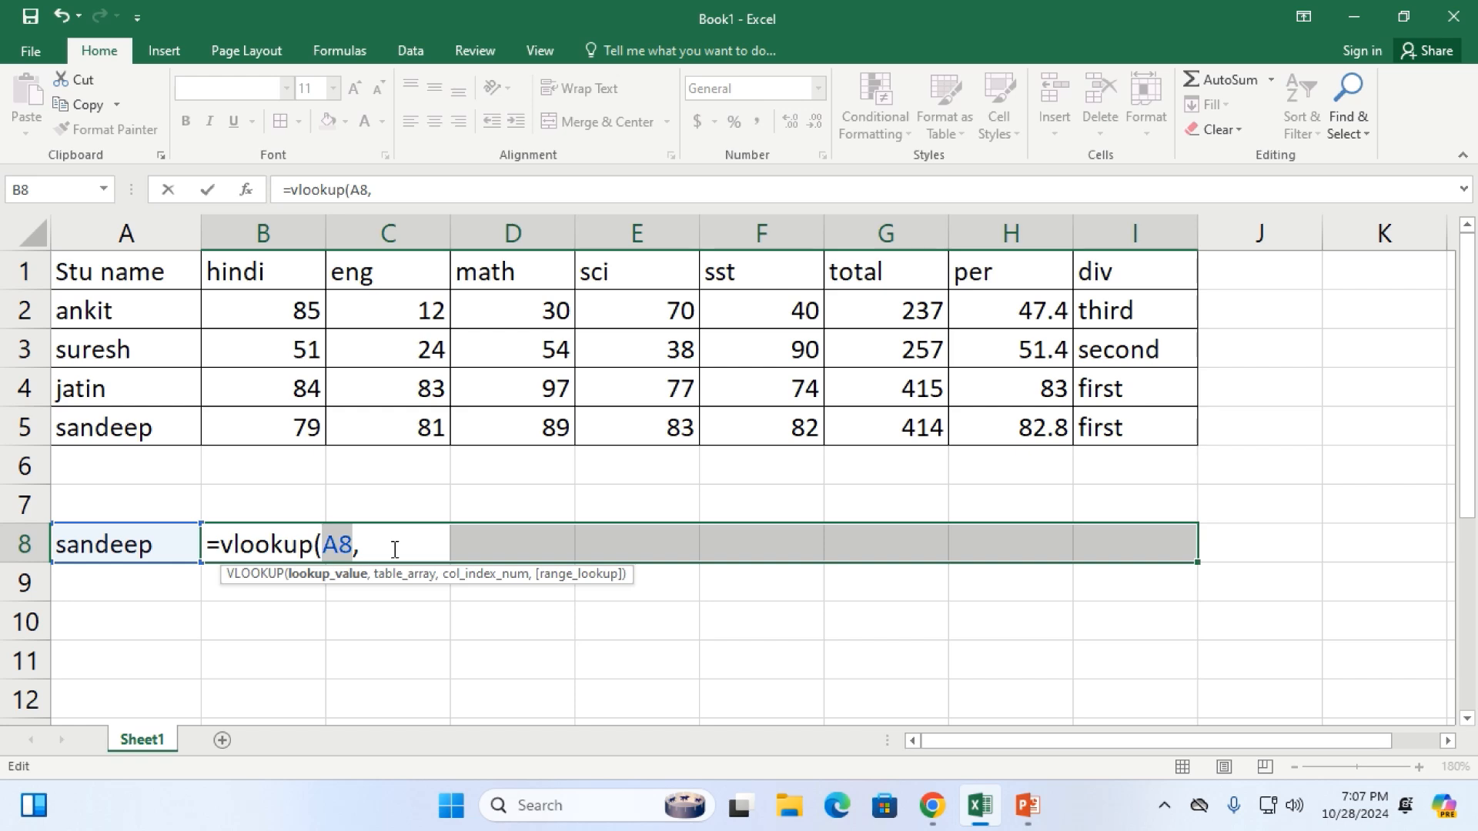
{"action": "key", "text": "F4"}
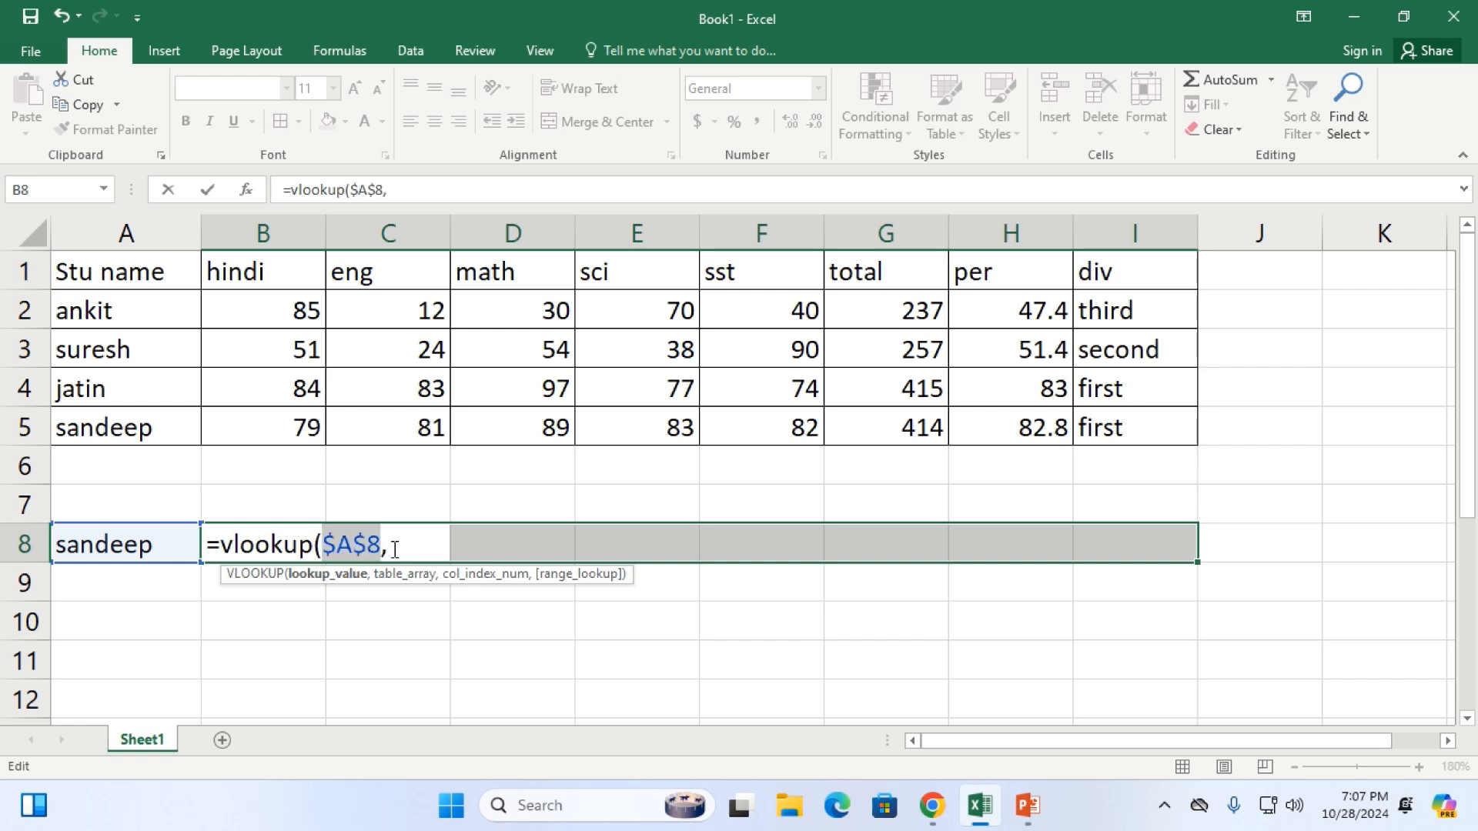
{"action": "left_click", "coordinate": [394, 549]}
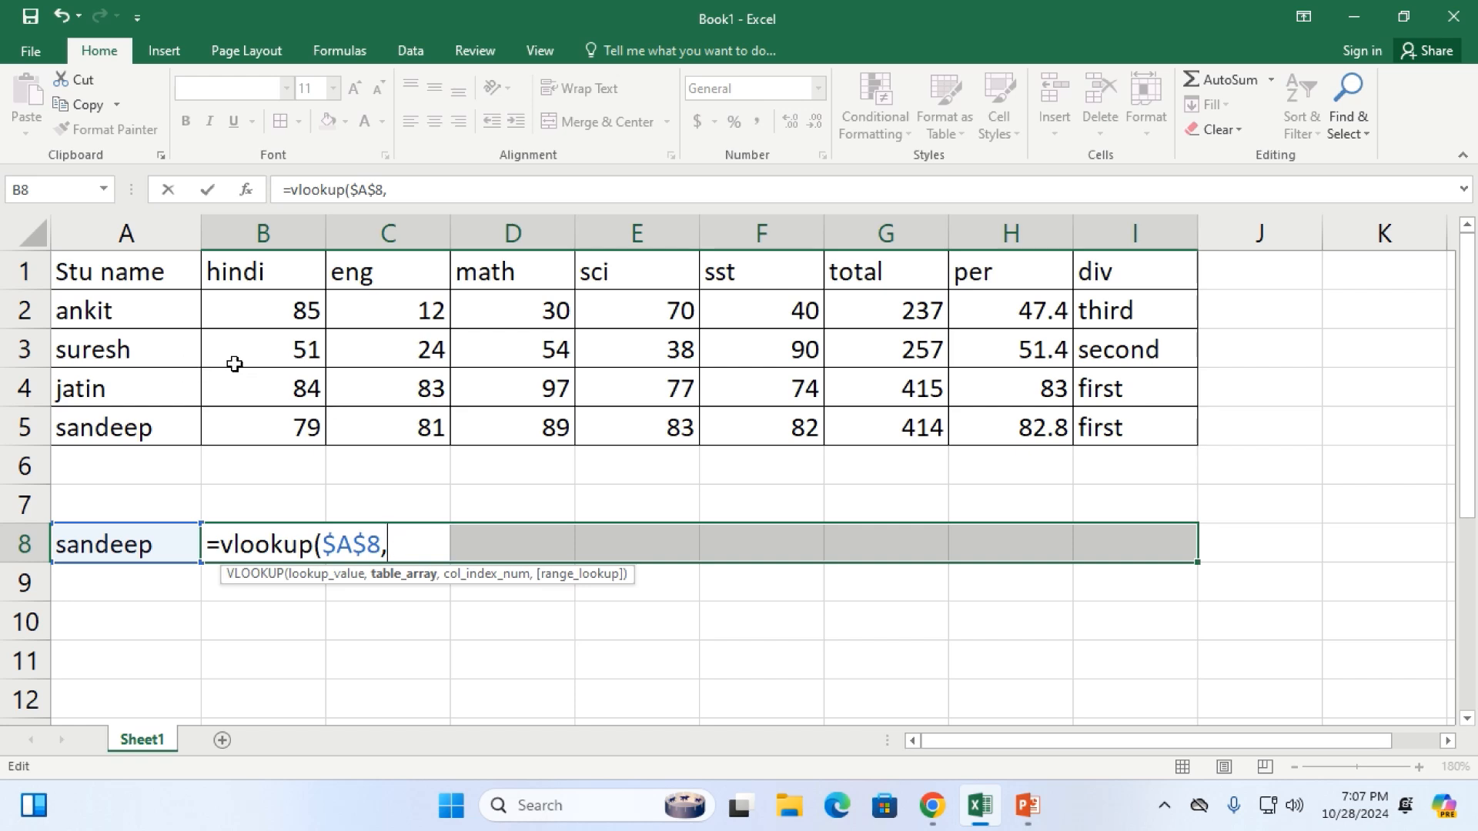
Add the whole marksheet to the formula as the absolute table array $A$1:$I$5
{"action": "left_click_drag", "start_coordinate": [140, 265], "coordinate": [1128, 418]}
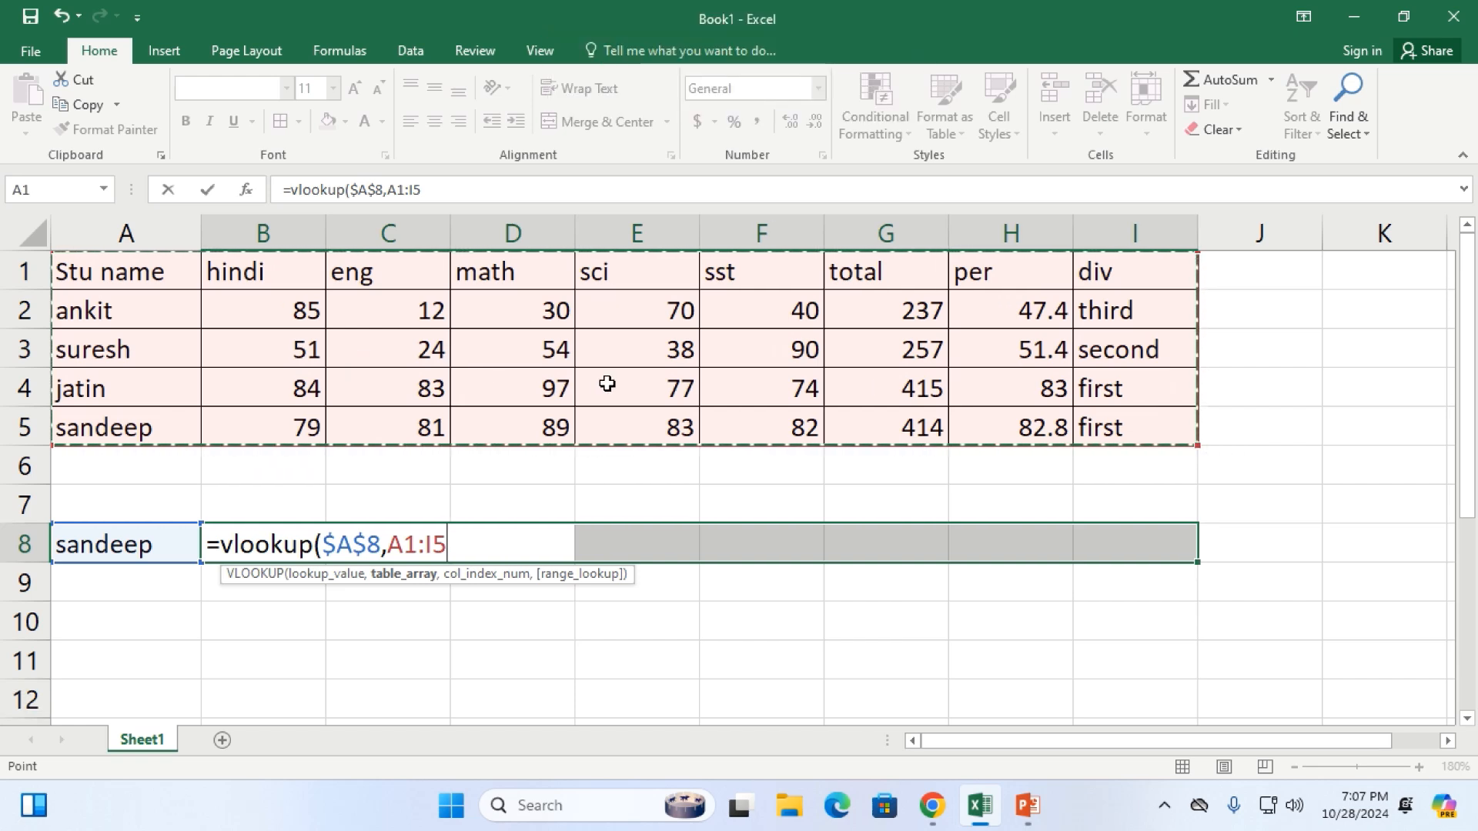
{"action": "left_click_drag", "start_coordinate": [459, 540], "coordinate": [387, 543]}
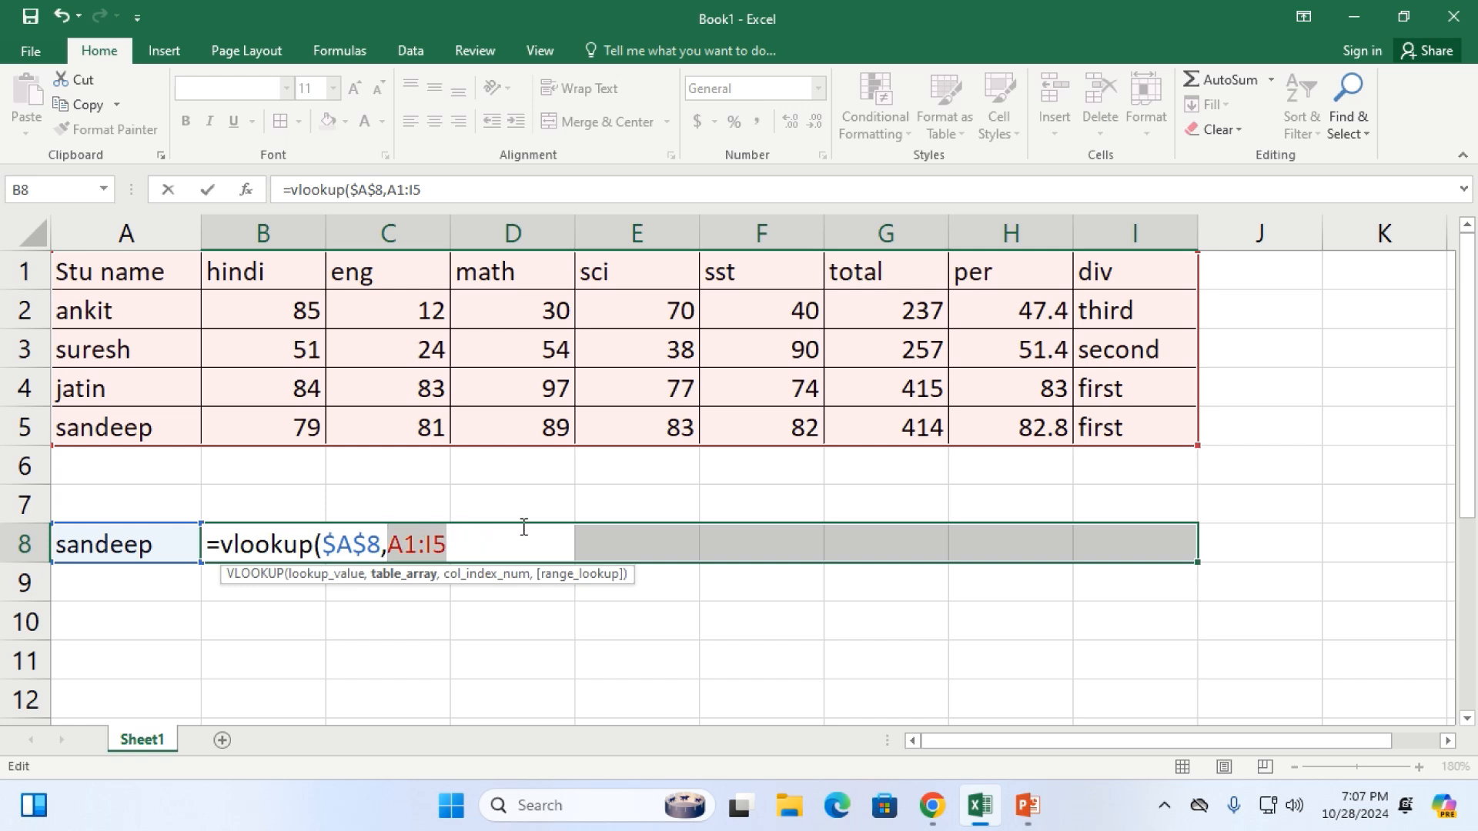
{"action": "key", "text": "F4"}
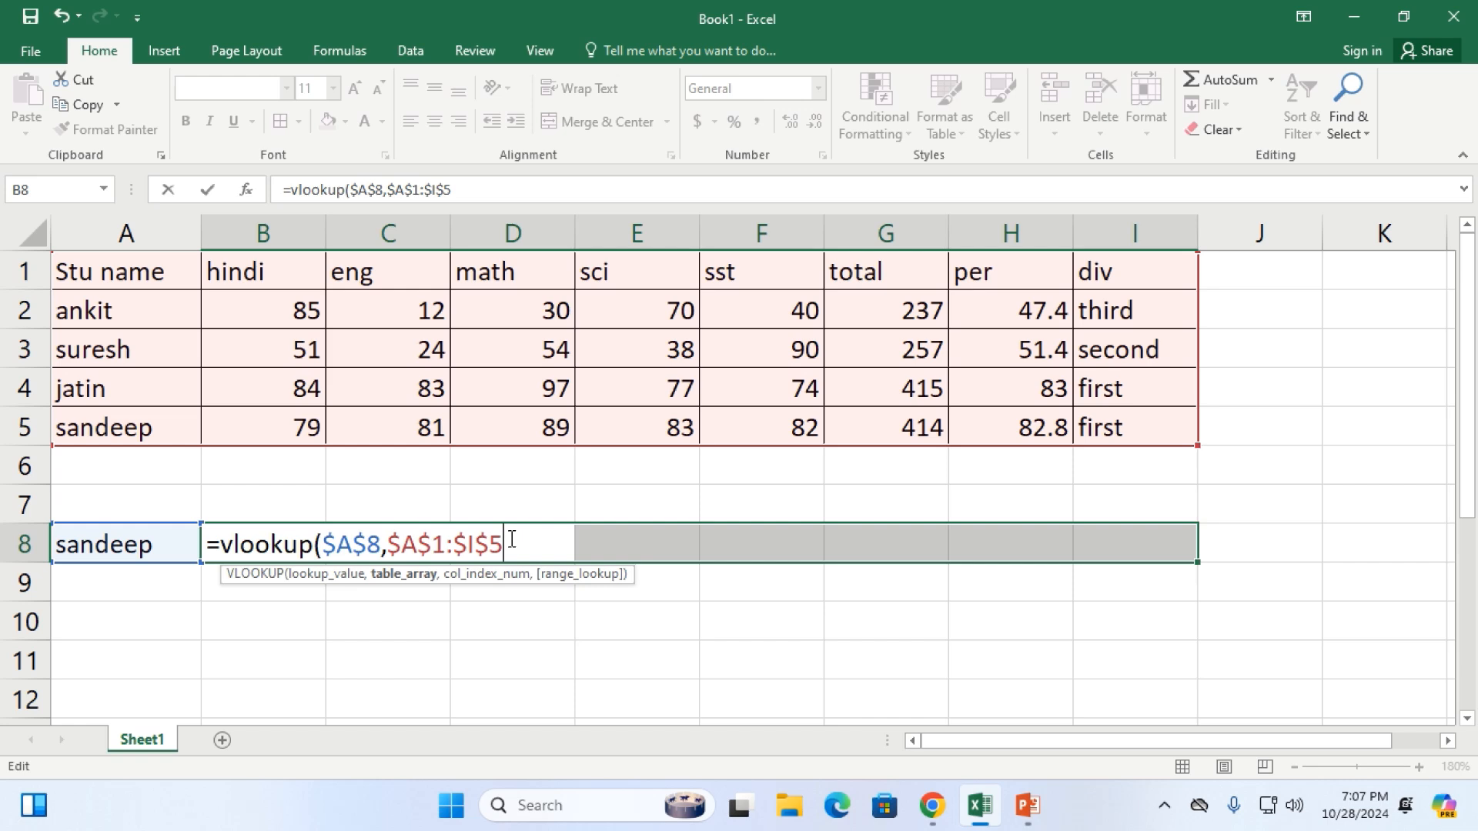
{"action": "type", "text": ","}
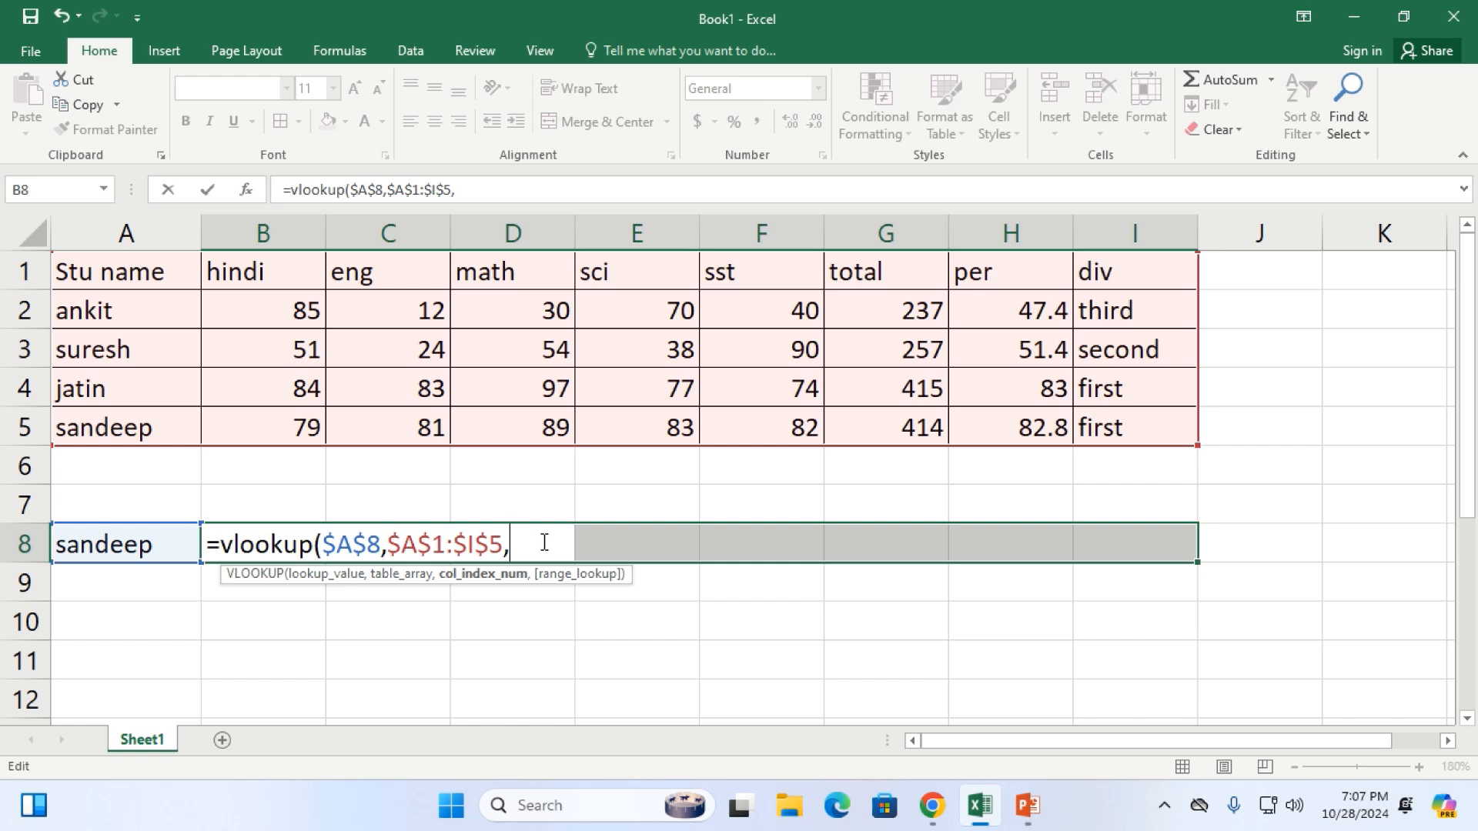
Add COLUMNS($A$1:B1) as the column index of the VLOOKUP formula, making only the A1 reference absolute
{"action": "type", "text": "columns"}
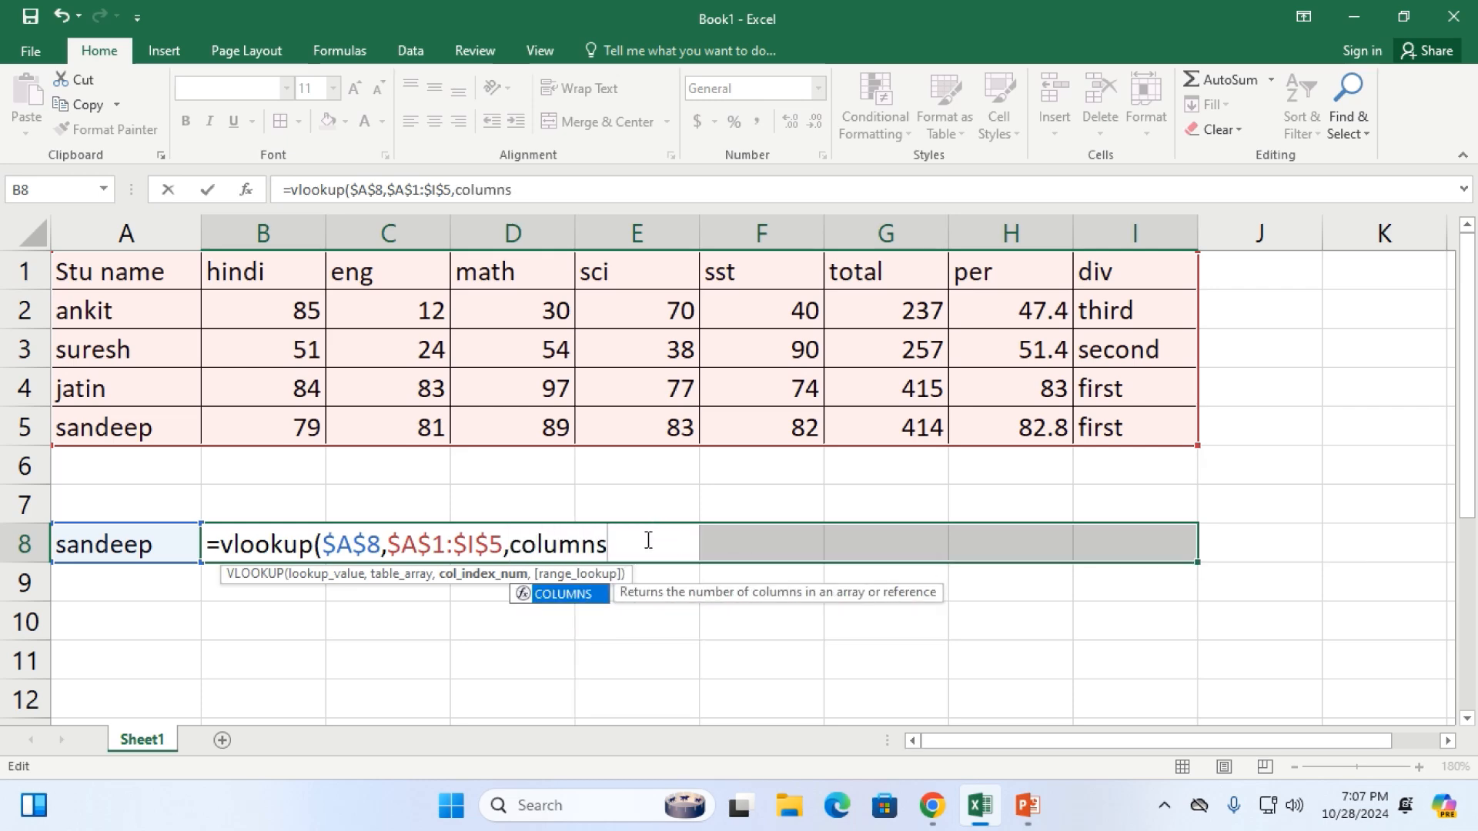
{"action": "type", "text": "("}
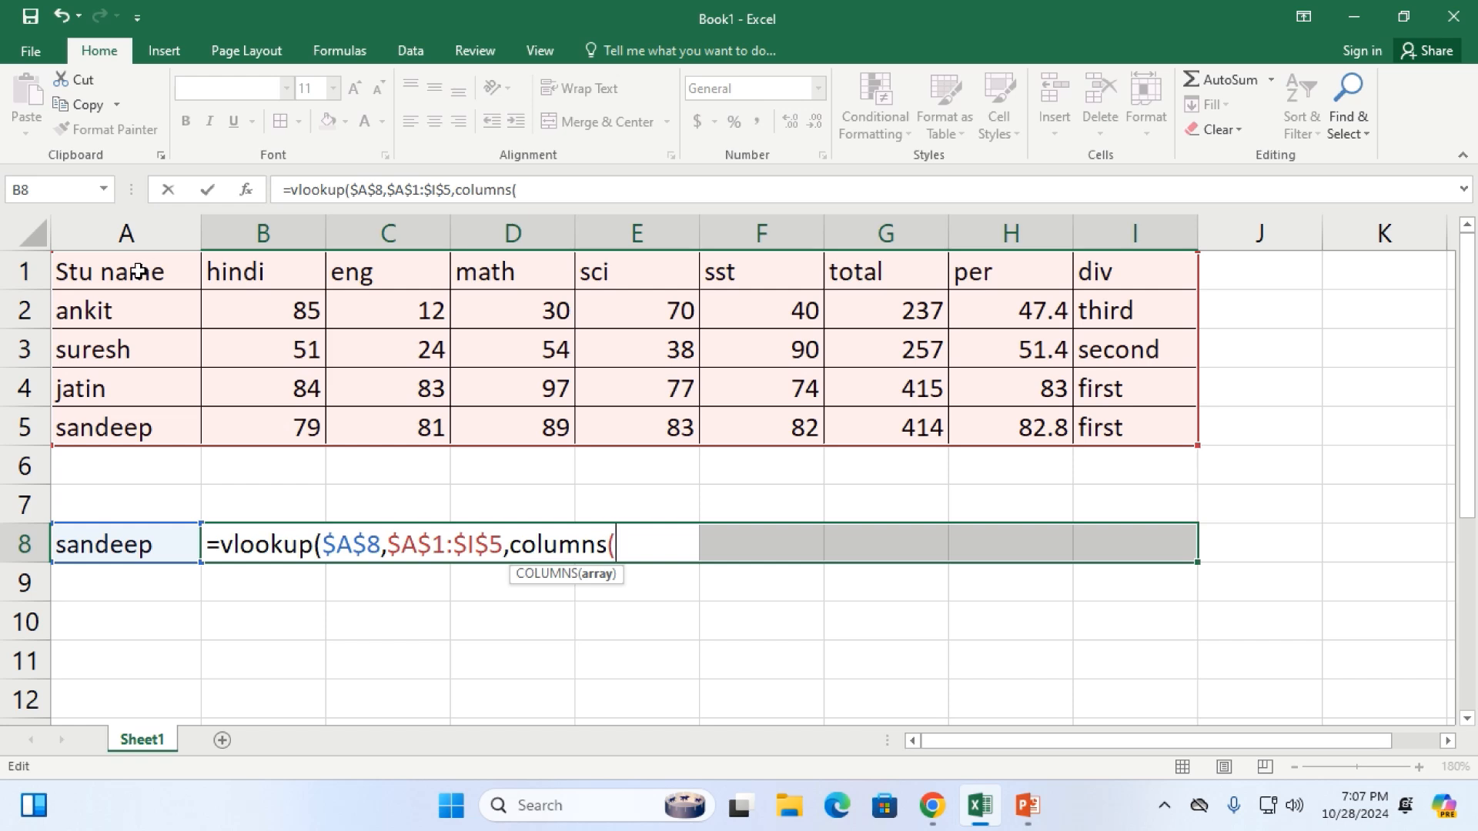
{"action": "left_click_drag", "start_coordinate": [155, 271], "coordinate": [216, 275]}
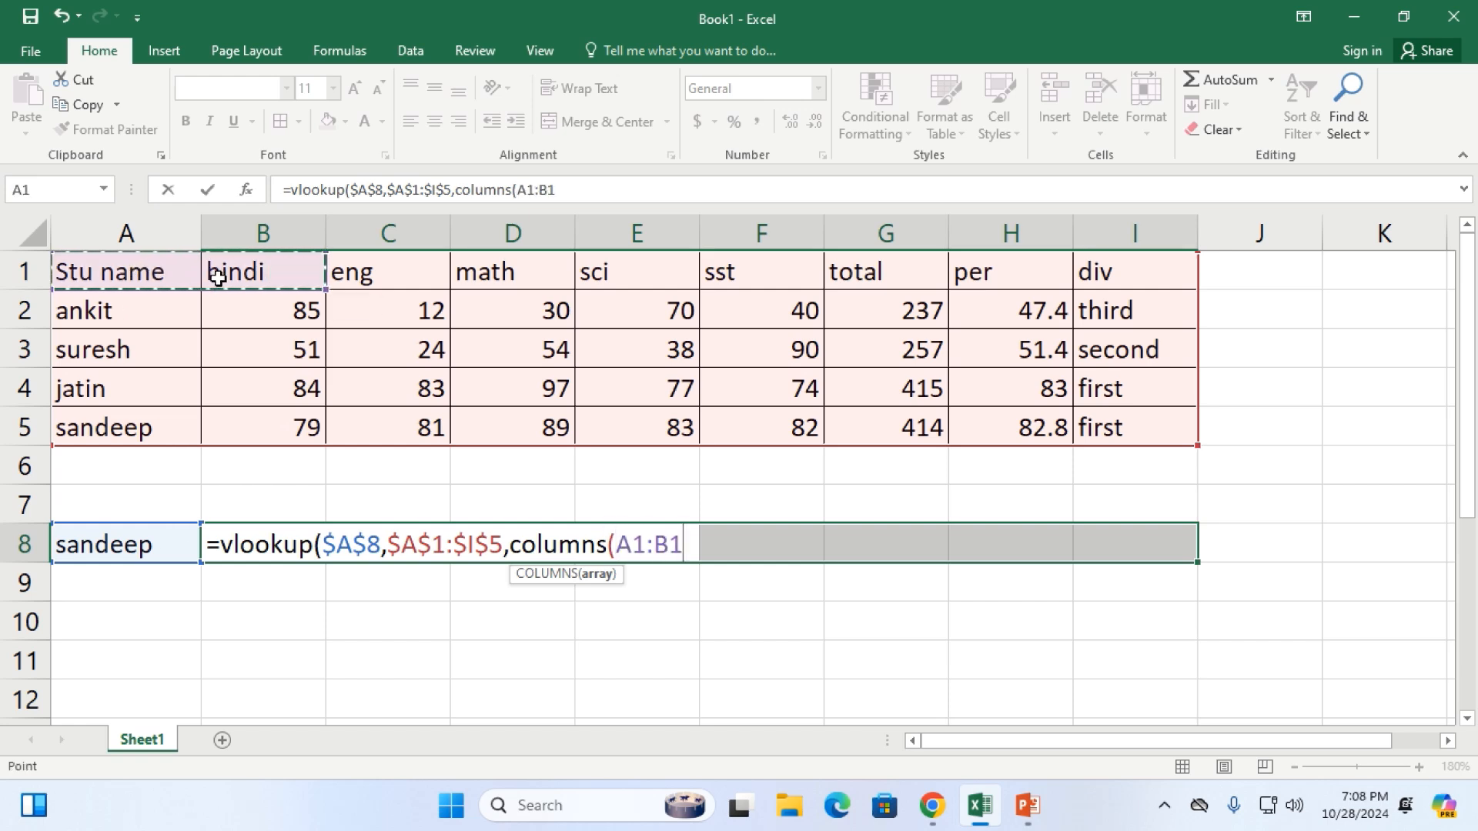
{"action": "left_click", "coordinate": [647, 544]}
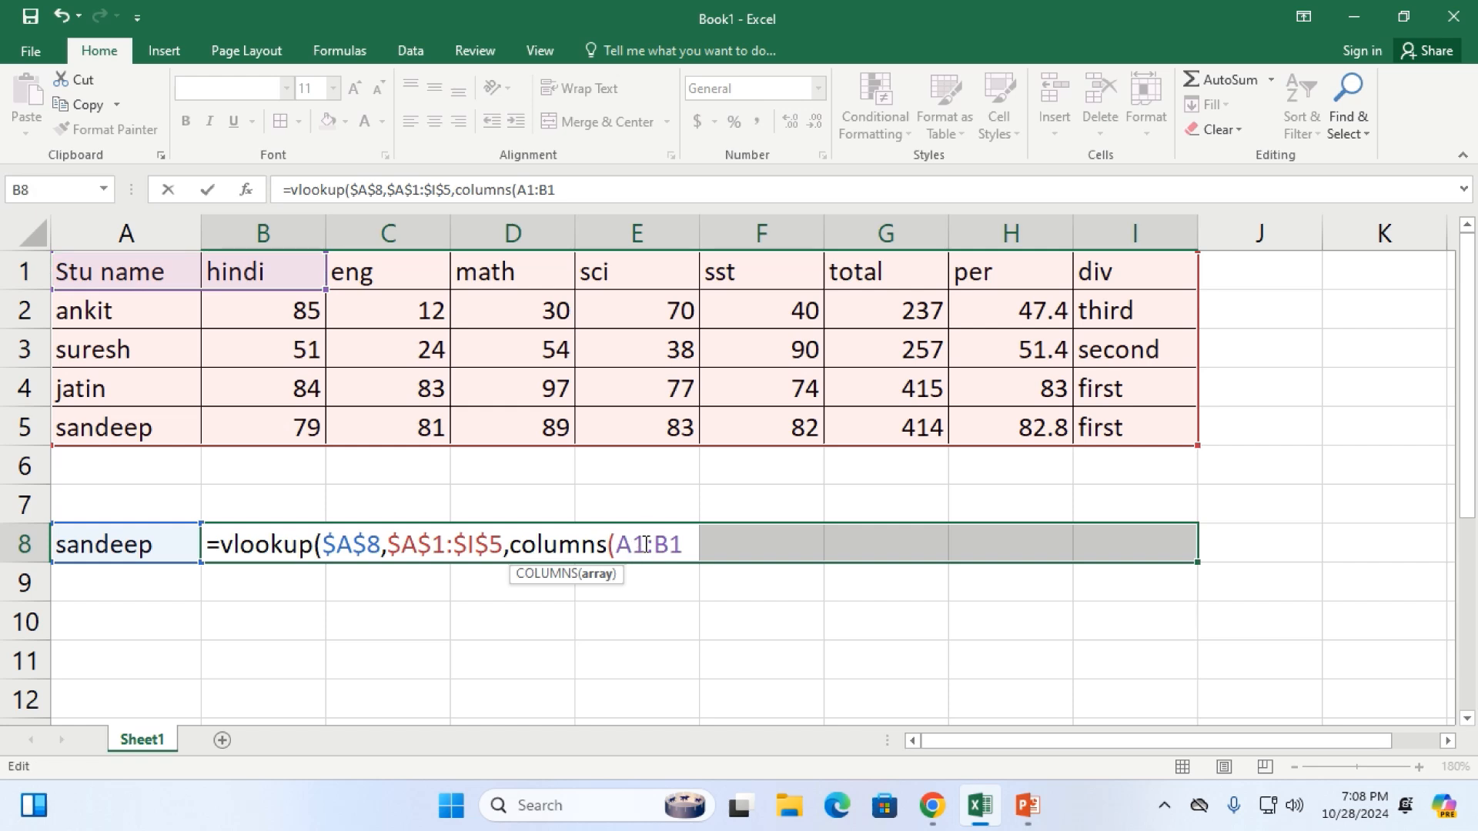
{"action": "left_click_drag", "start_coordinate": [646, 544], "coordinate": [616, 544]}
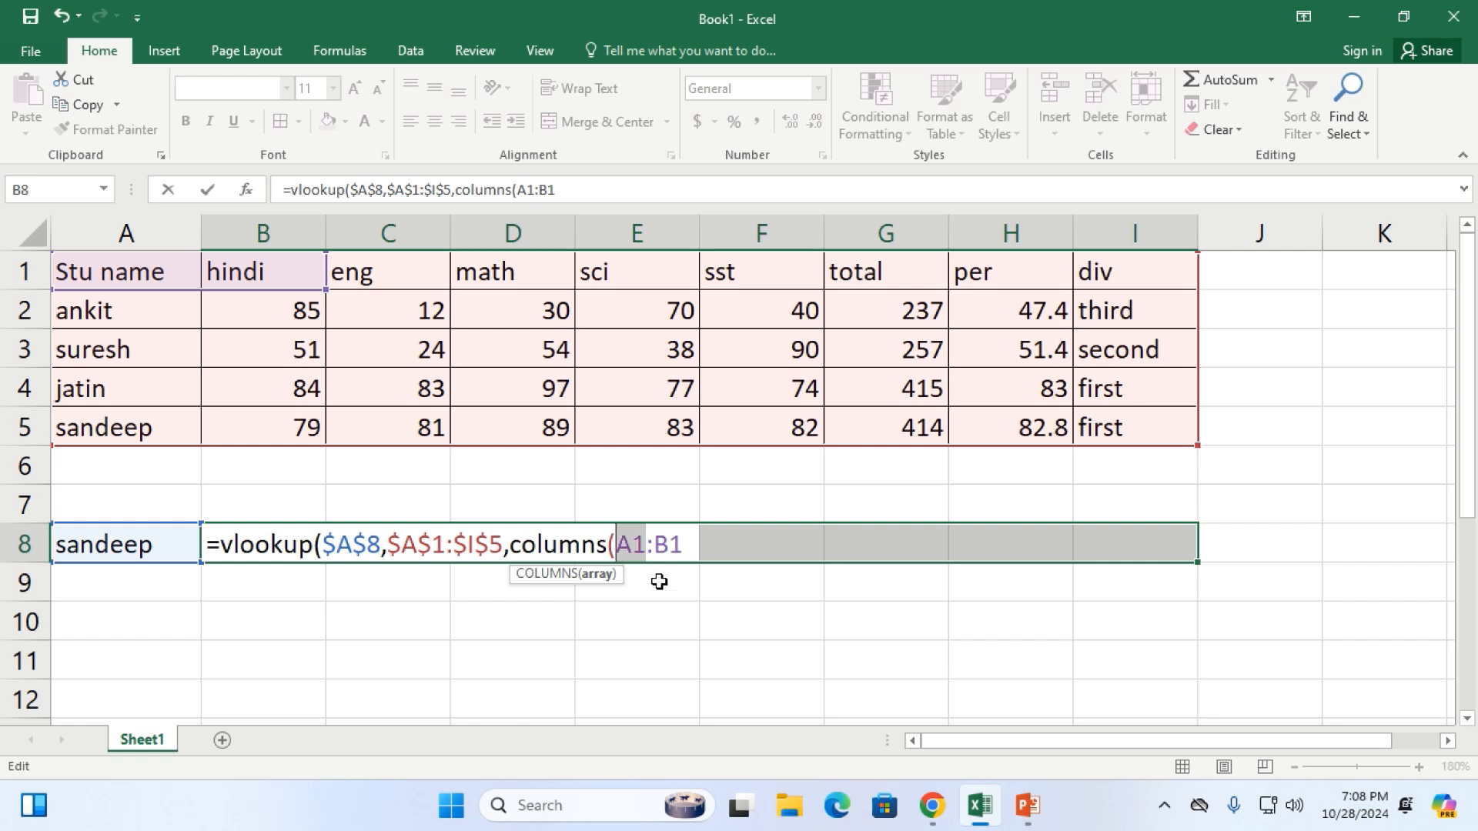
{"action": "mouse_move", "coordinate": [221, 2]}
{"action": "key", "text": "F4"}
{"action": "left_click", "coordinate": [722, 541]}
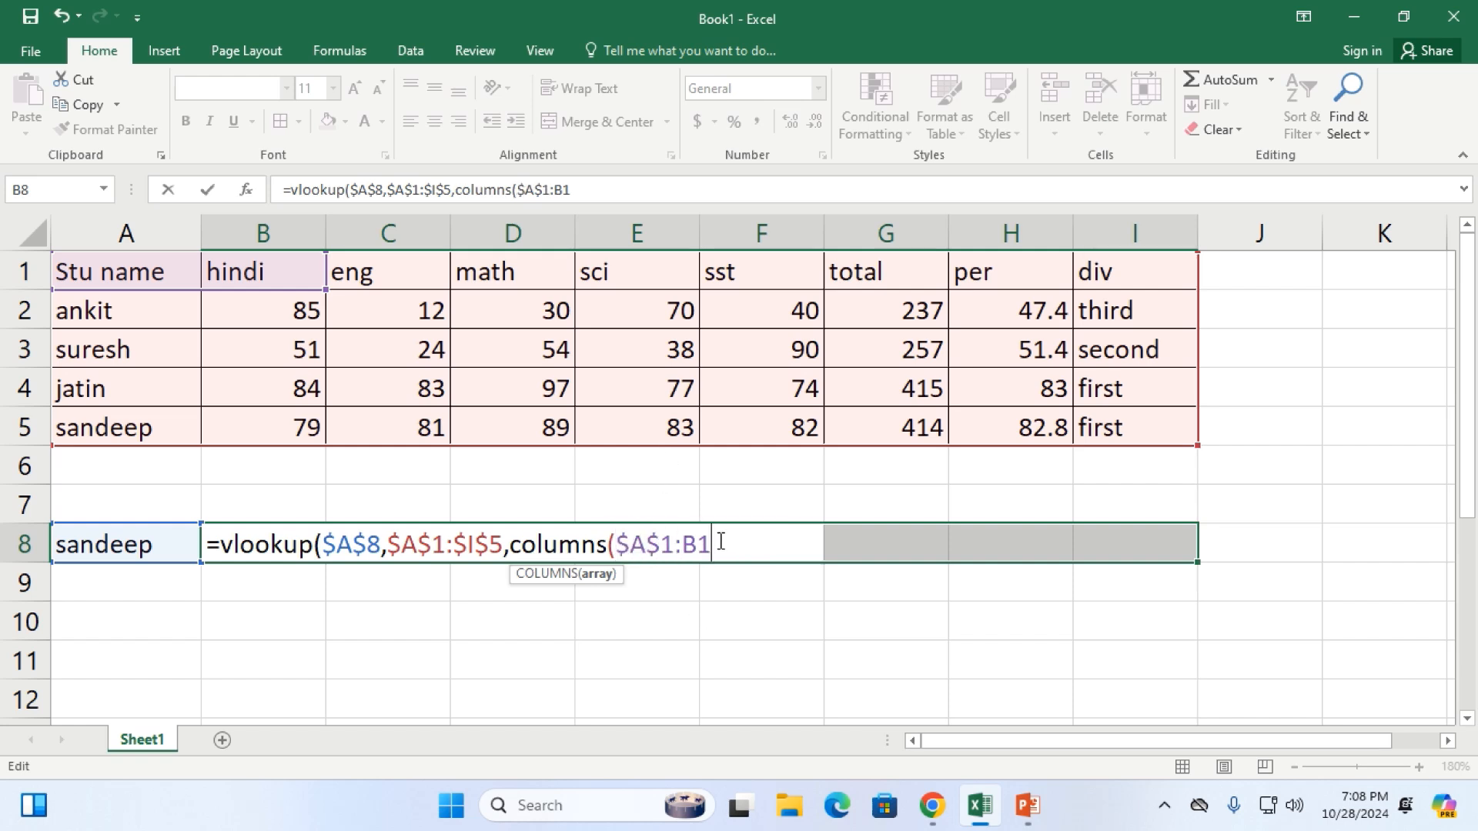
Finish the VLOOKUP formula with 0 for an exact match and enter it in all selected cells B8:I8
{"action": "type", "text": "),0"}
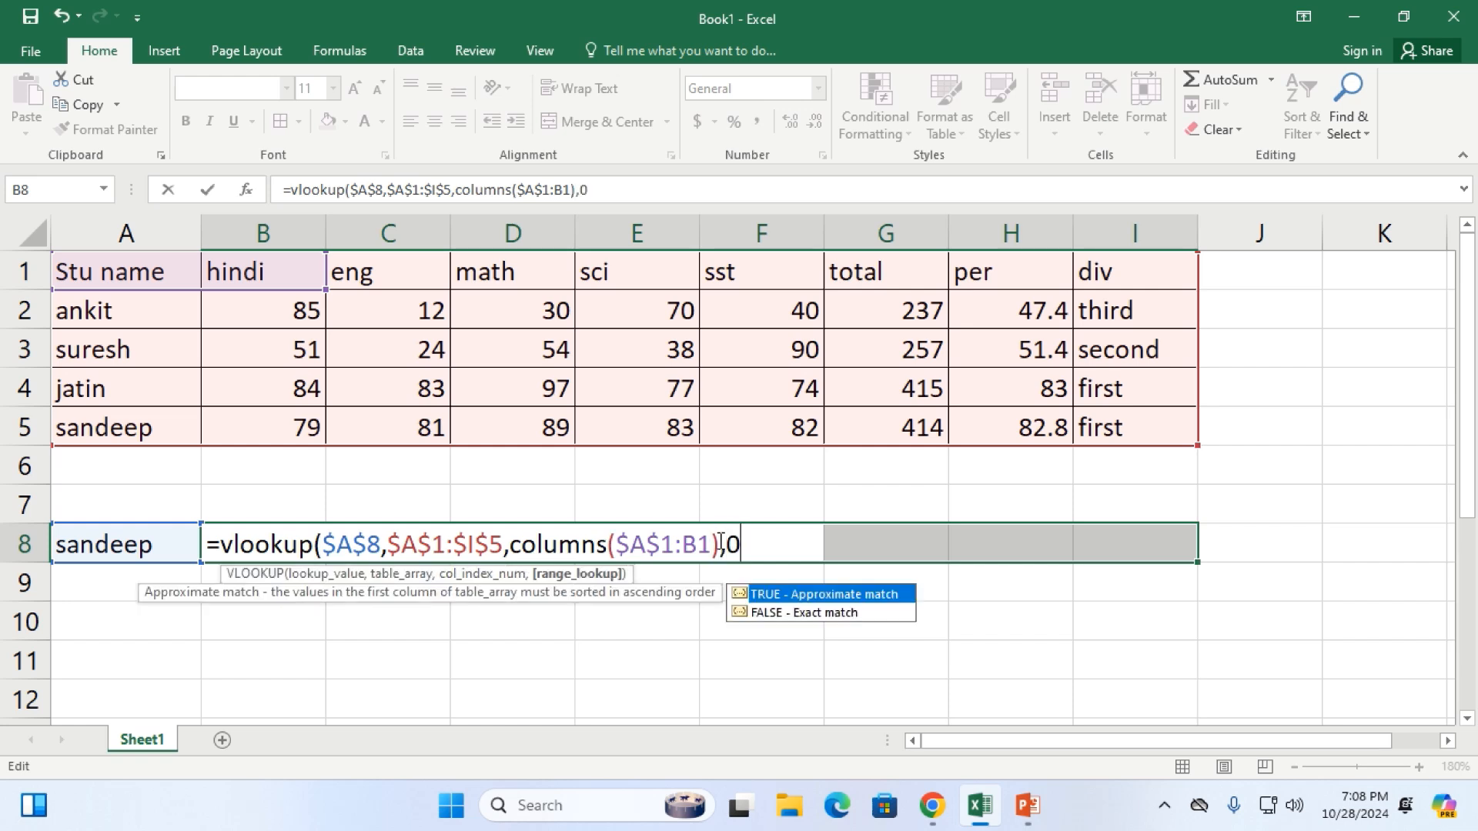
{"action": "type", "text": ")"}
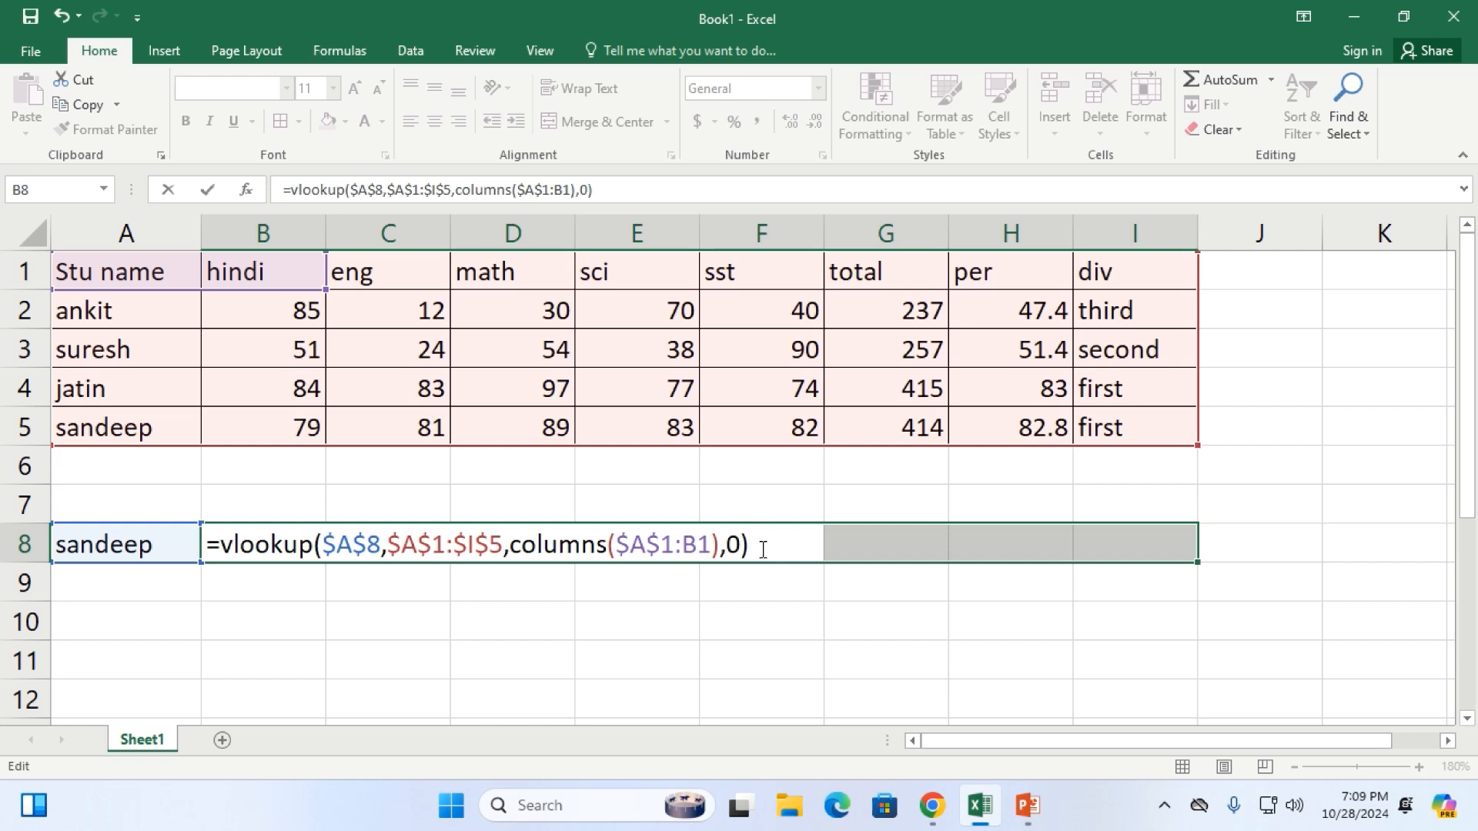
{"action": "key", "text": "ctrl+Return"}
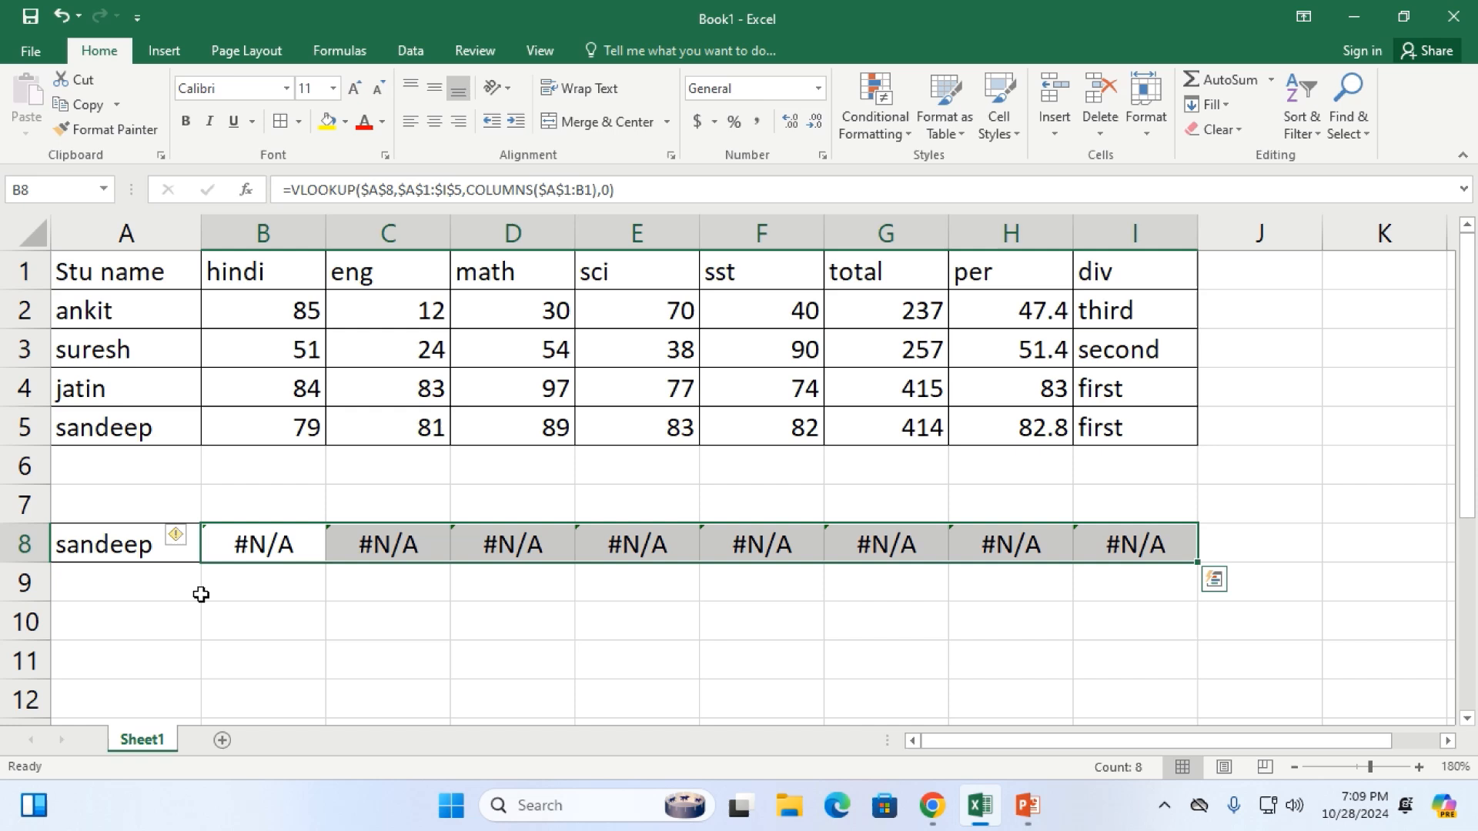
Examine the VLOOKUP results in row 8 from B8 across to I8
{"action": "left_click", "coordinate": [280, 607]}
{"action": "left_click", "coordinate": [284, 538]}
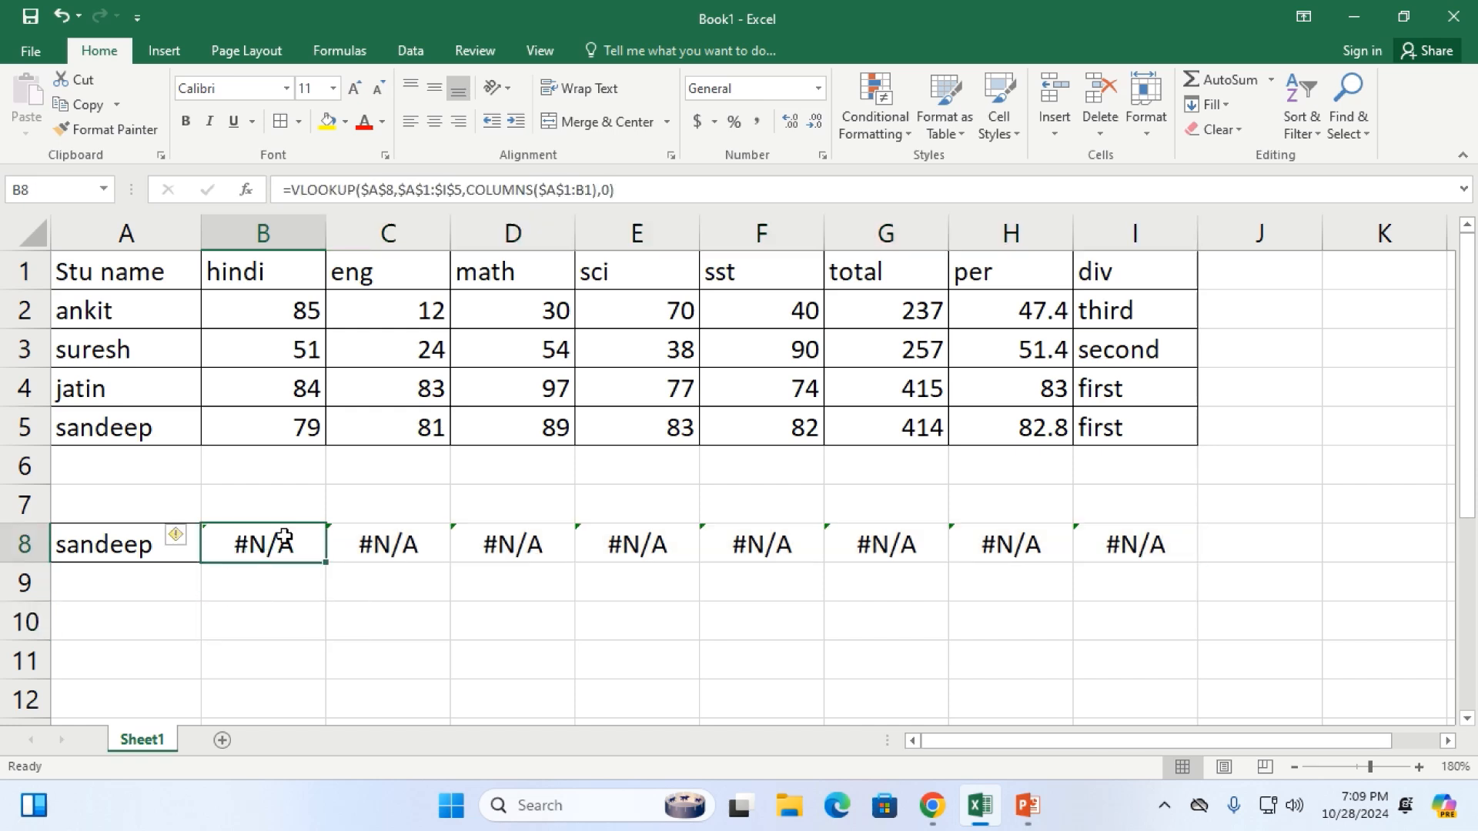
{"action": "key", "text": "shift+Right"}
{"action": "key", "text": "shift+Right"}
{"action": "key", "text": "shift+Right"}
{"action": "key", "text": "shift+Right"}
{"action": "key", "text": "shift+Right"}
{"action": "key", "text": "shift+Right"}
{"action": "key", "text": "shift+Right"}
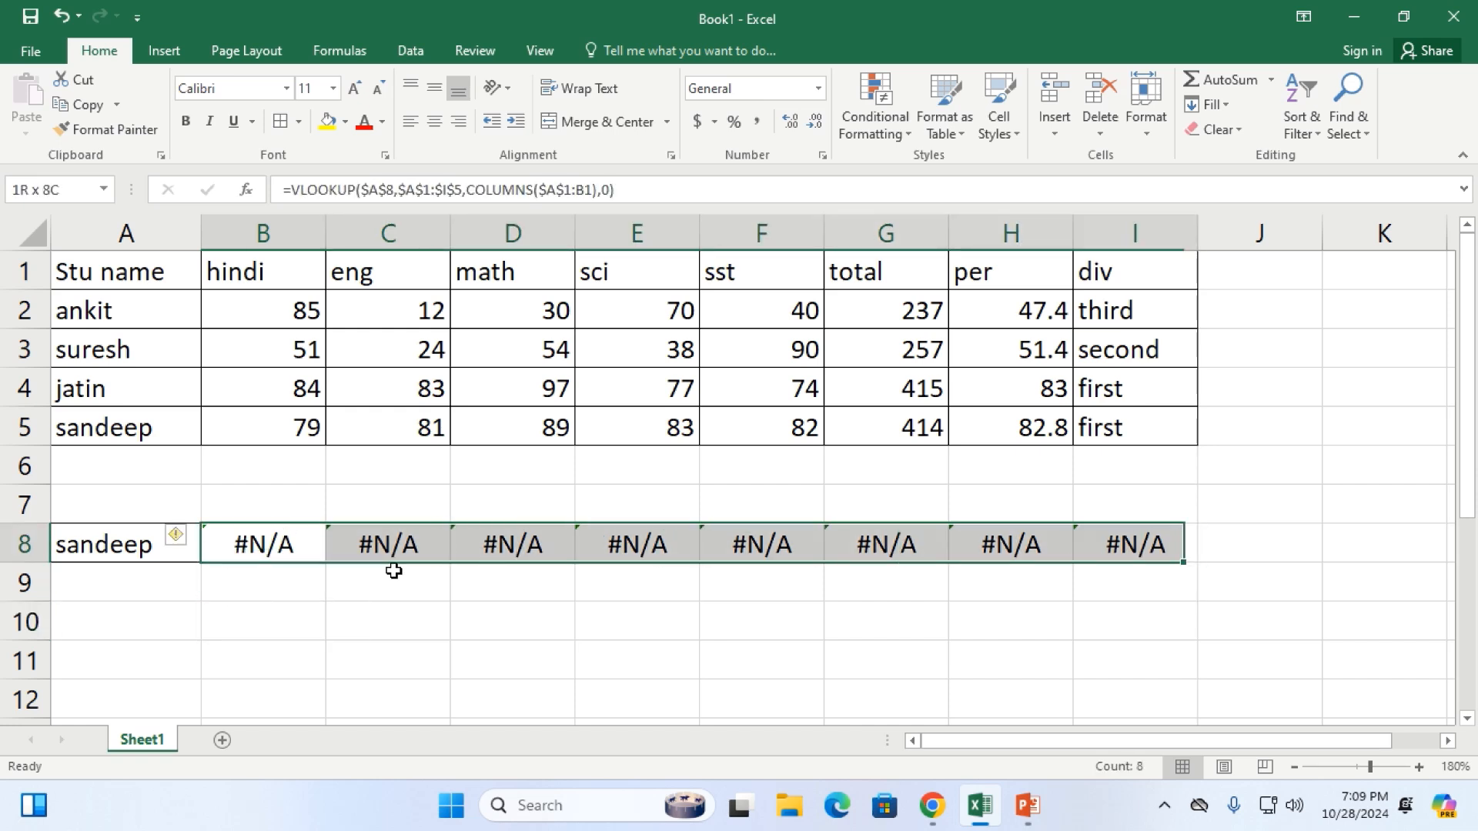
Change the lookup value in B8's formula to $A$5 and fill the formula across to I8
{"action": "double_click", "coordinate": [304, 545]}
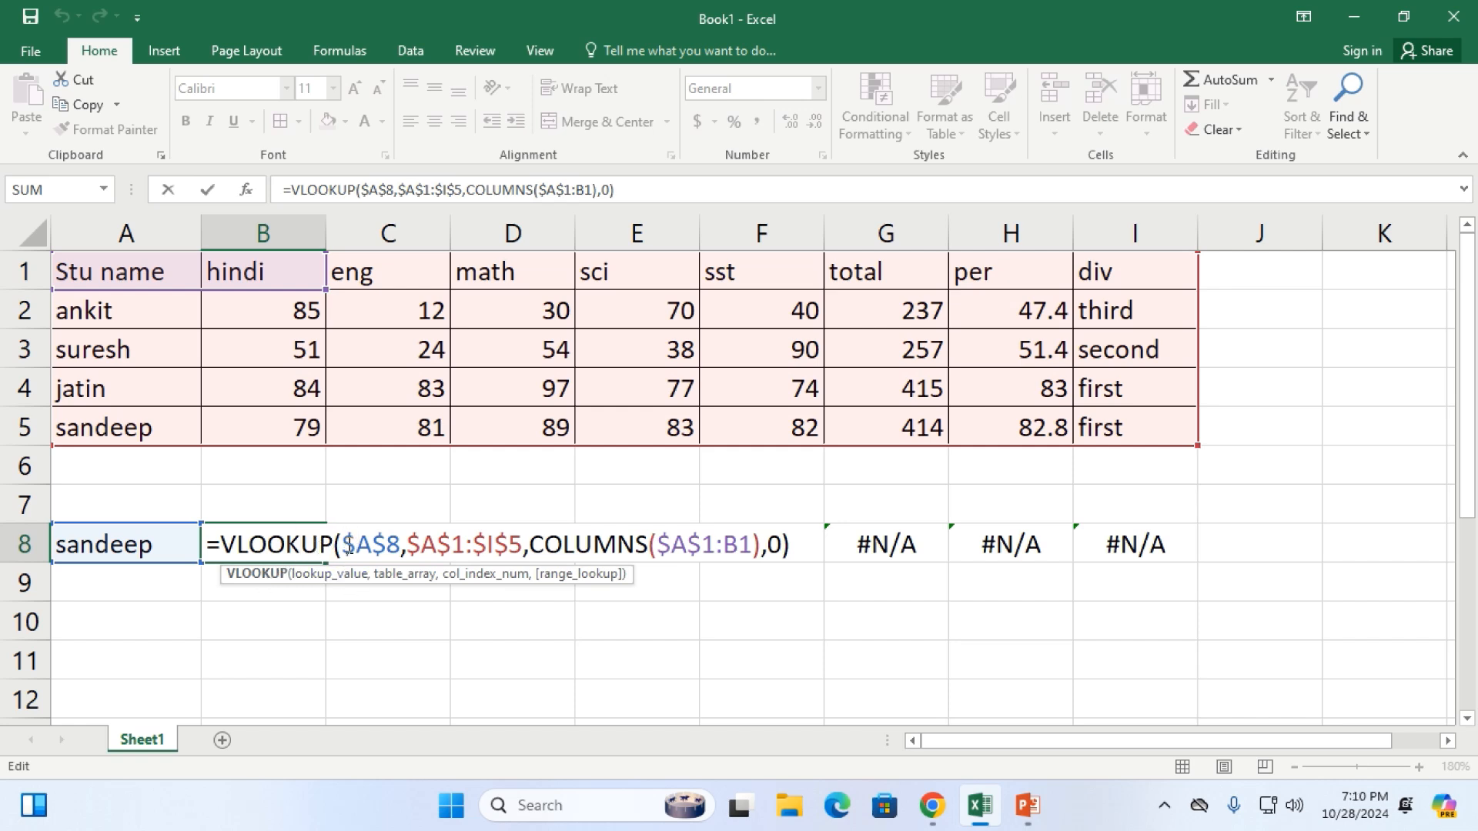
{"action": "left_click", "coordinate": [398, 545]}
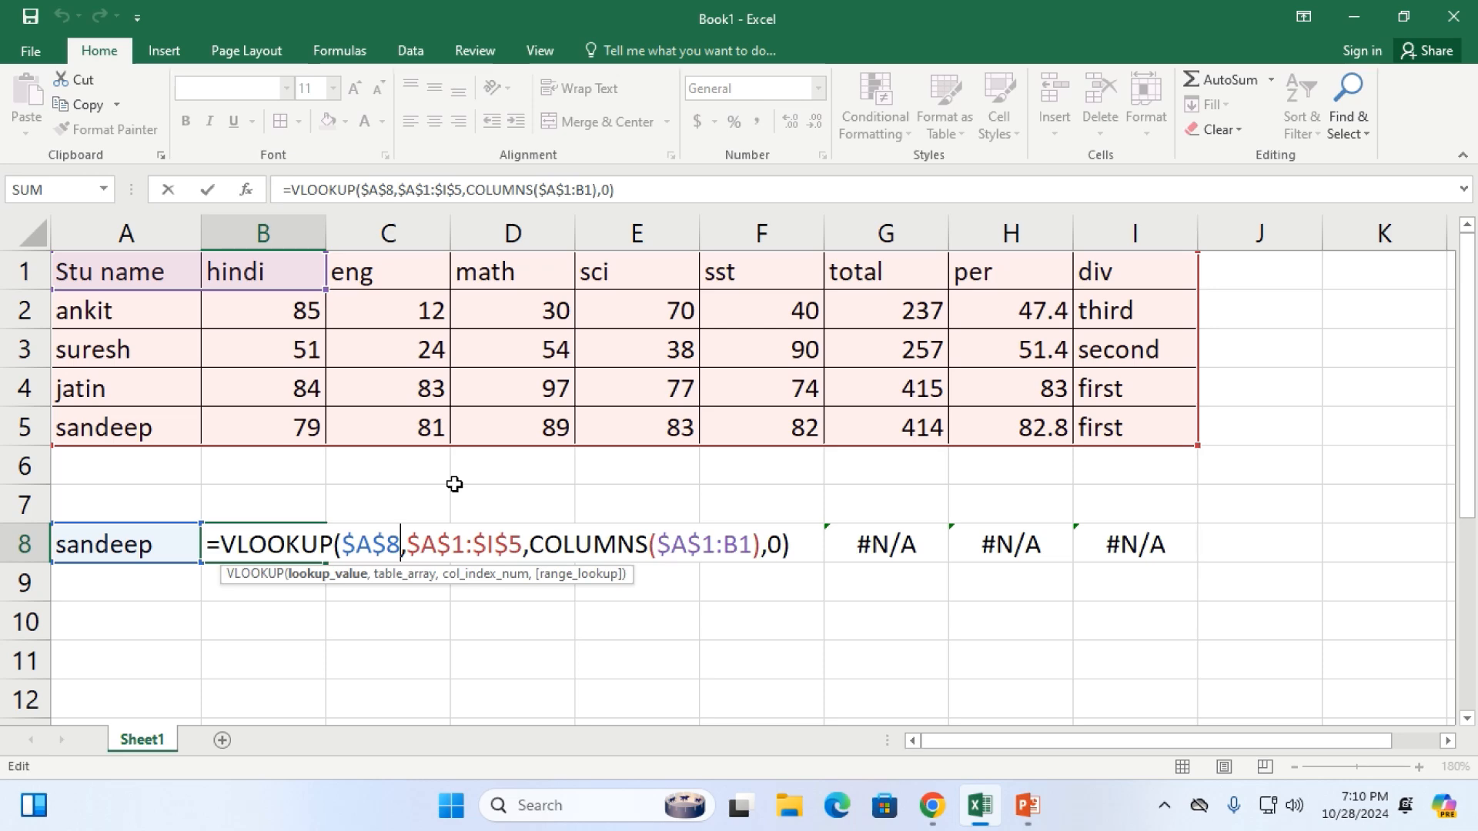
{"action": "key", "text": "BackSpace"}
{"action": "type", "text": "5"}
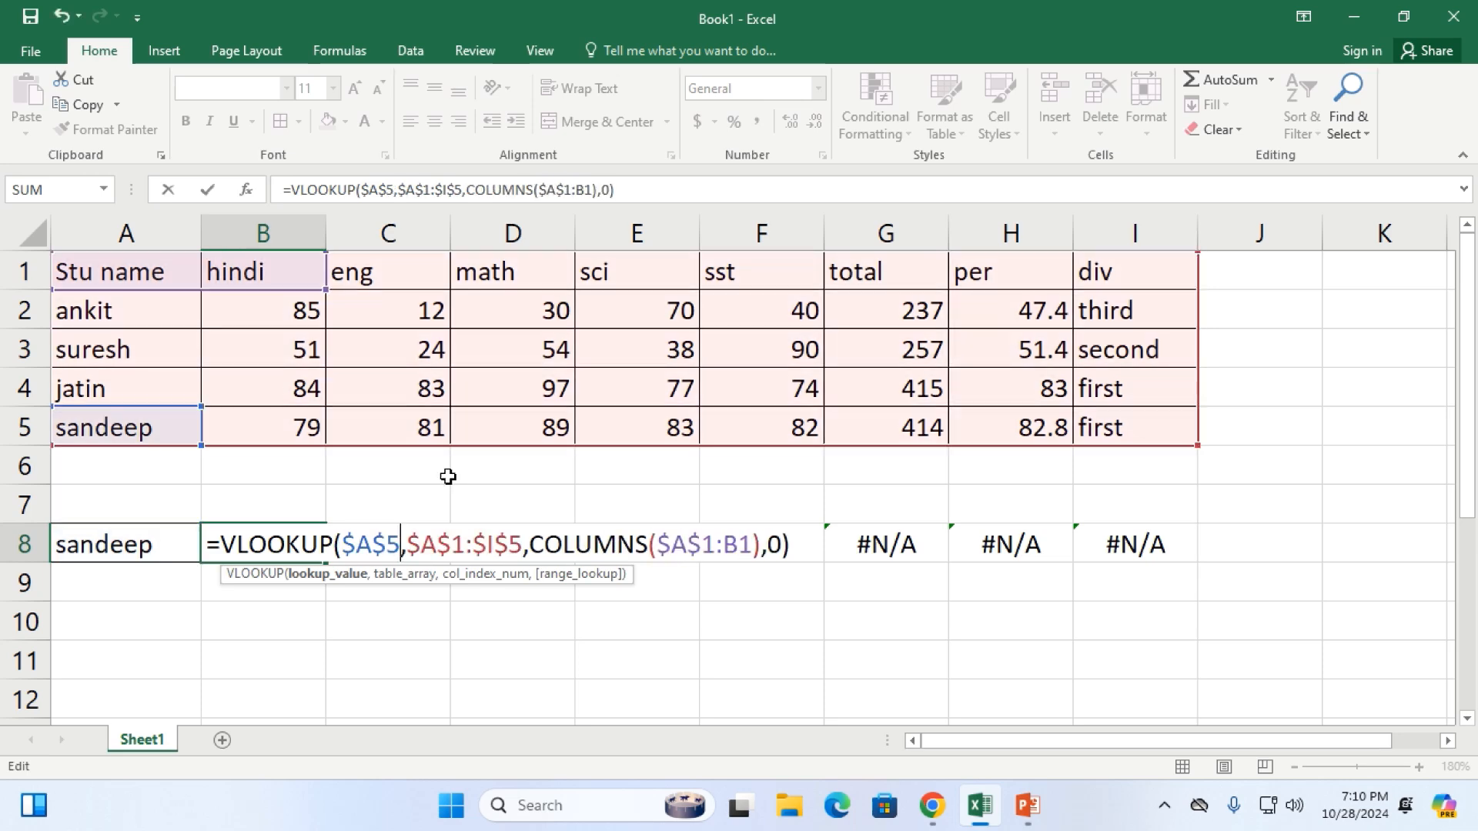
{"action": "left_click", "coordinate": [799, 542]}
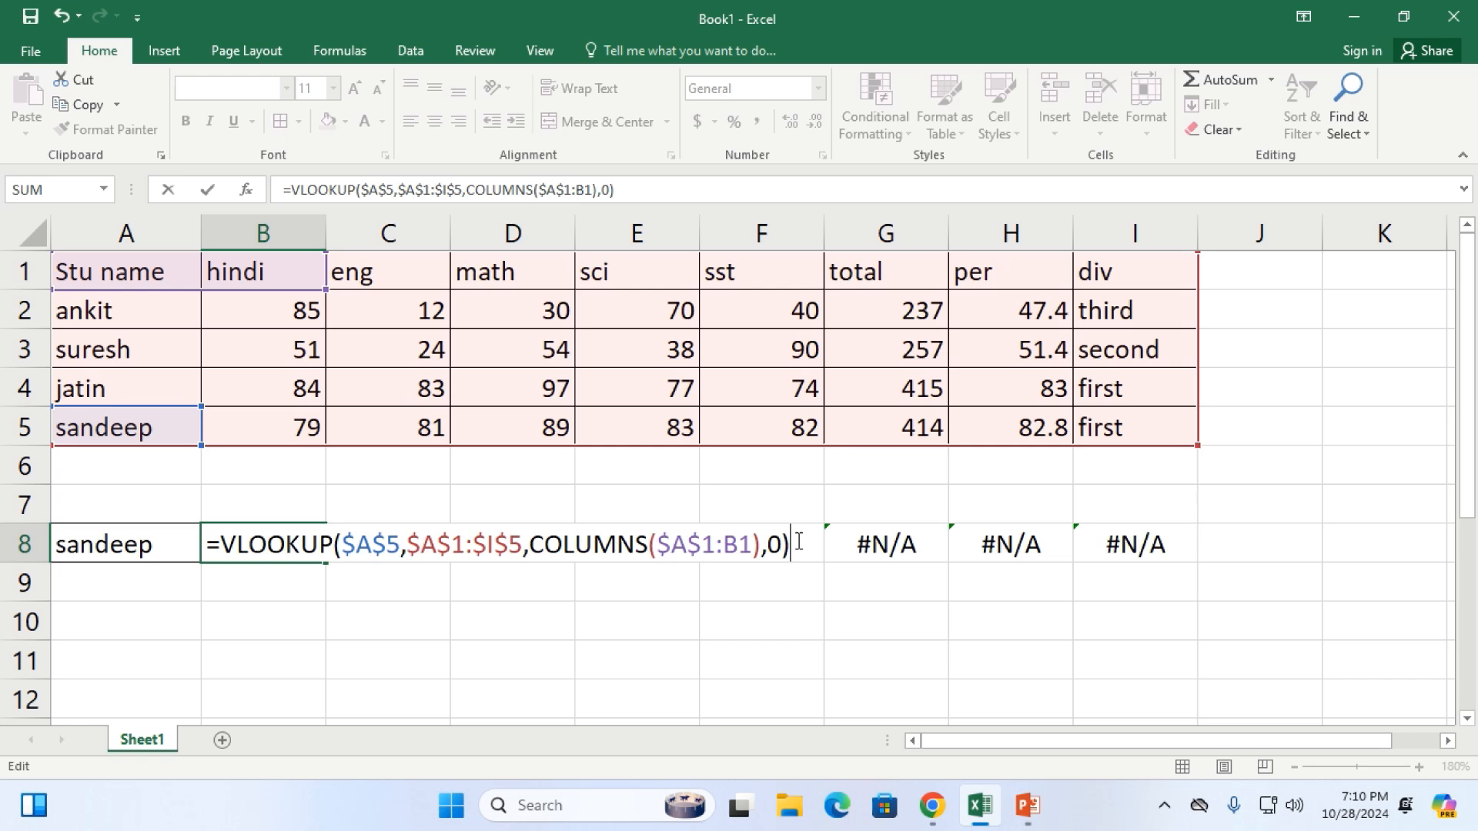
{"action": "key", "text": "ctrl+Return"}
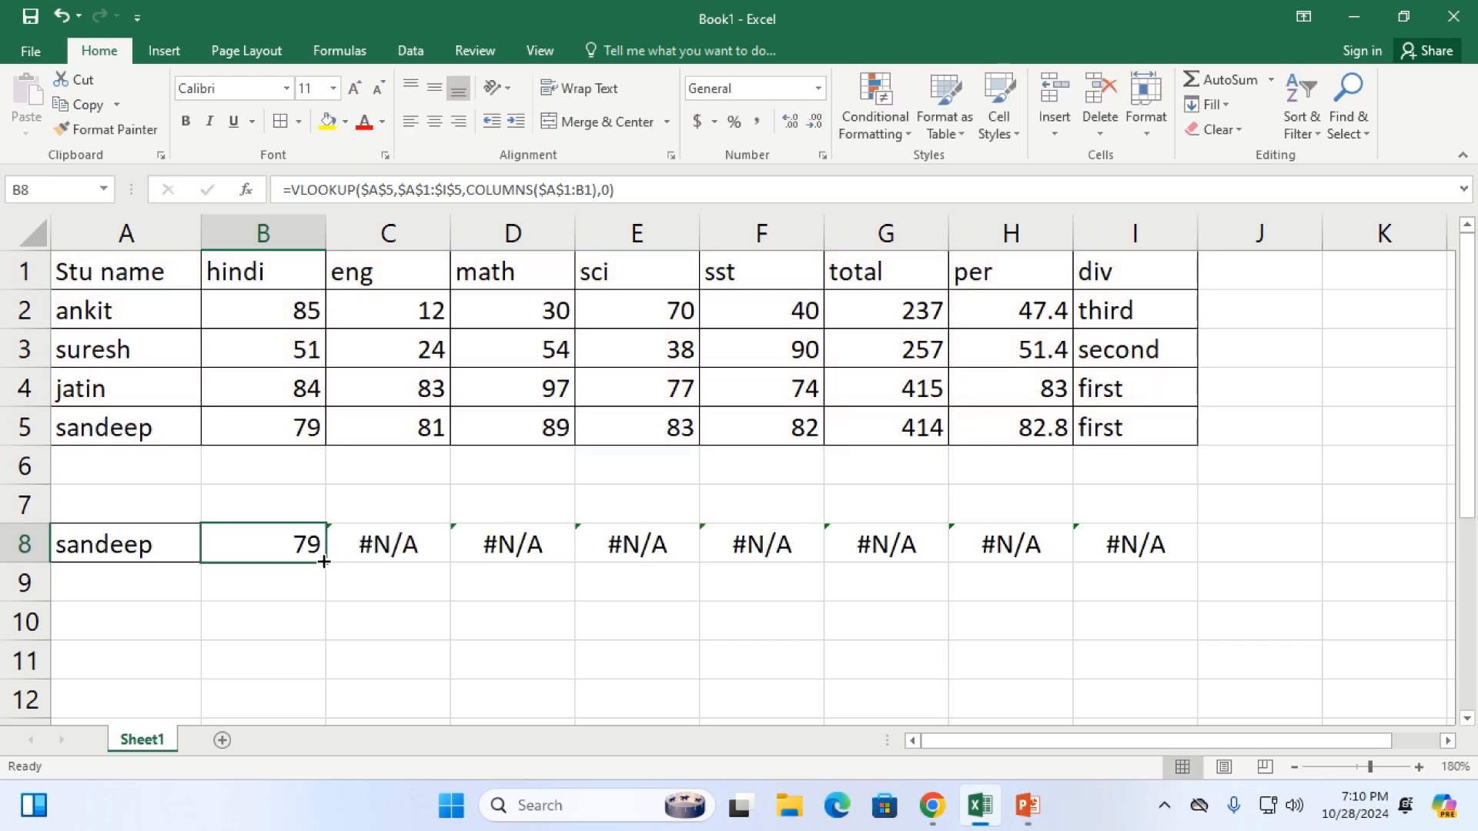
{"action": "left_click_drag", "start_coordinate": [323, 562], "coordinate": [1170, 567]}
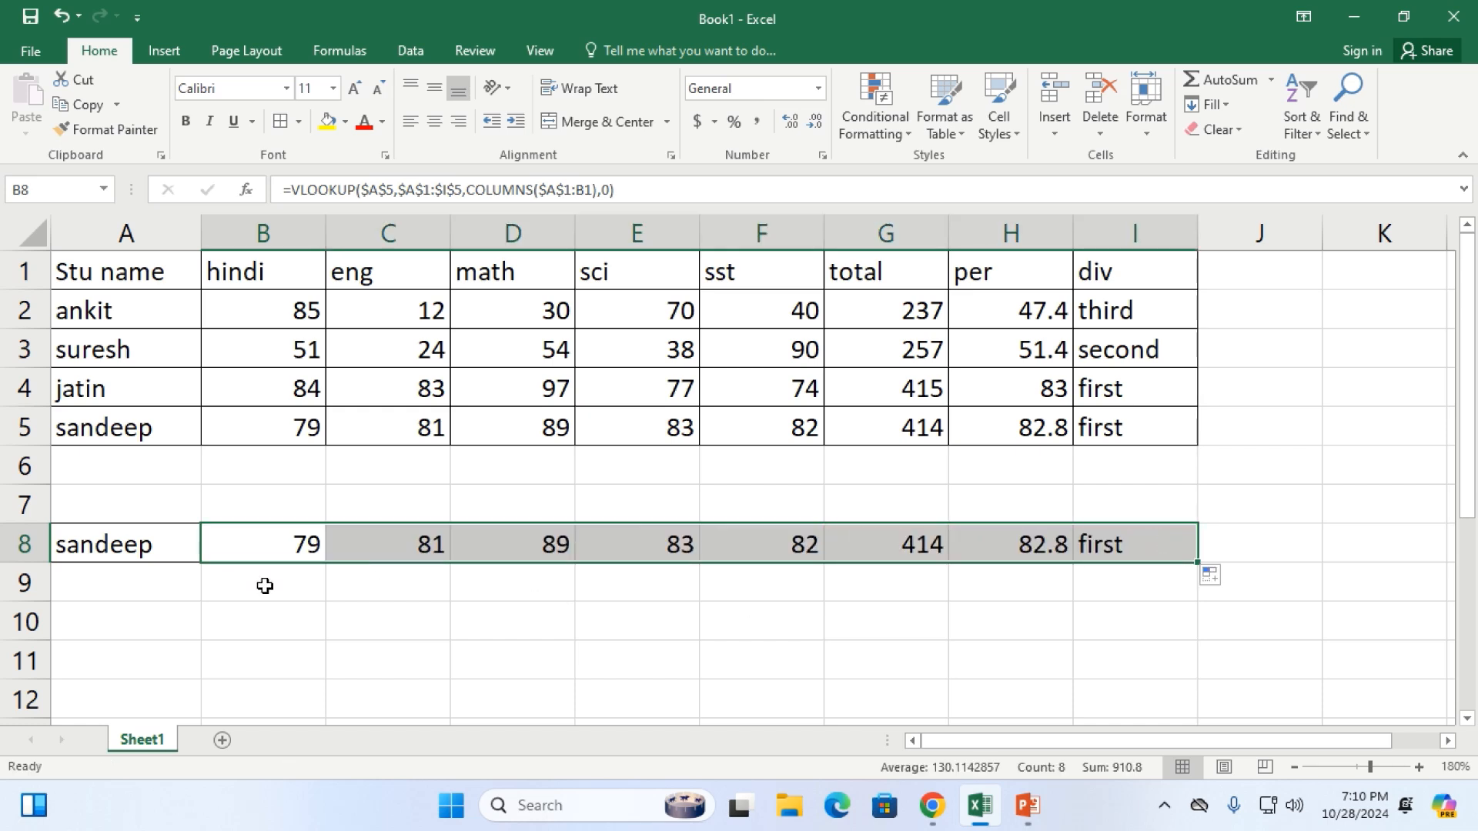
Review the retrieved student row in A8:I8 and open the VLOOKUP formula in B8
{"action": "left_click", "coordinate": [248, 551]}
{"action": "left_click", "coordinate": [153, 542]}
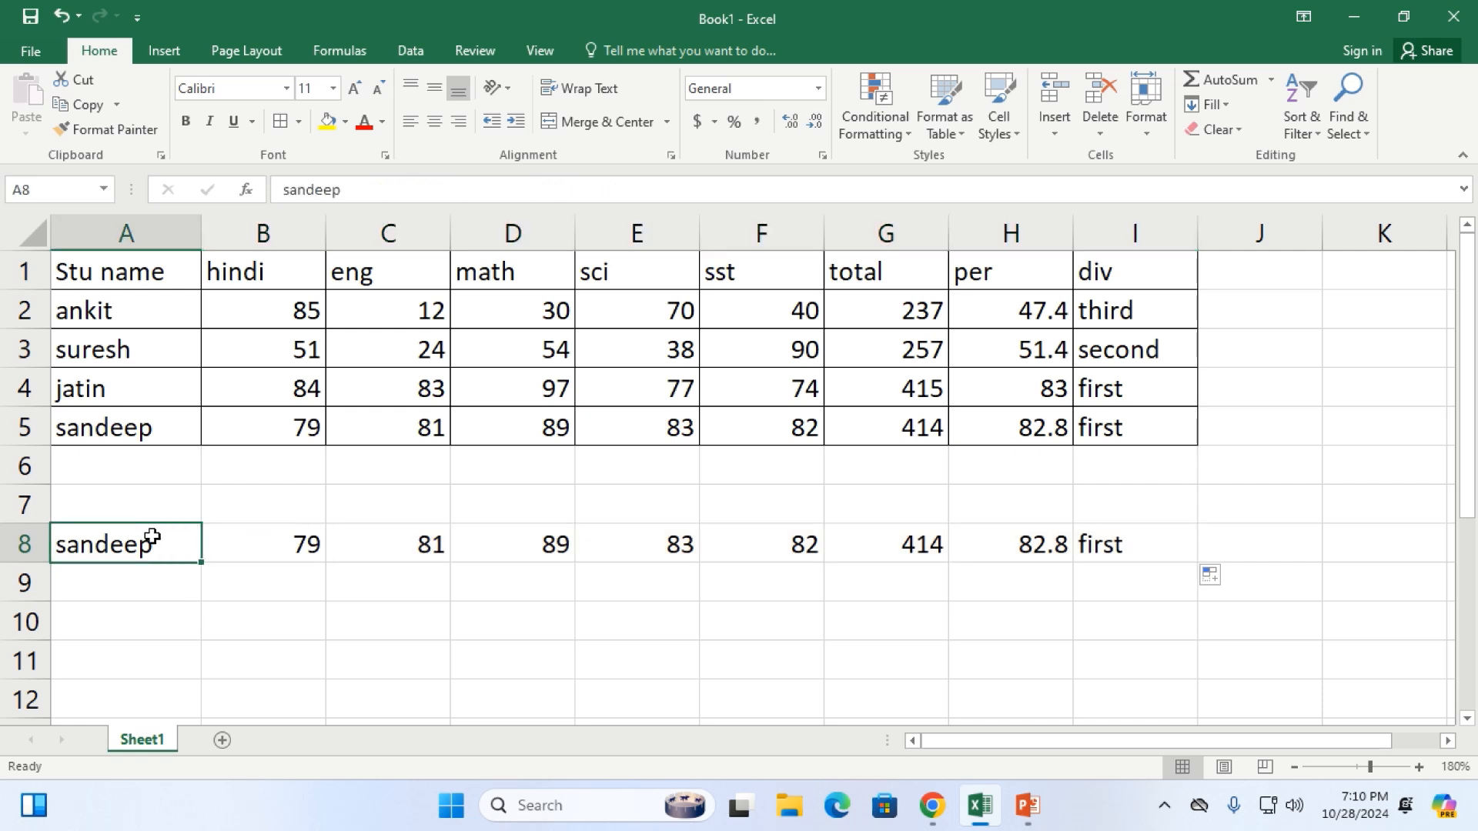
{"action": "left_click", "coordinate": [286, 546]}
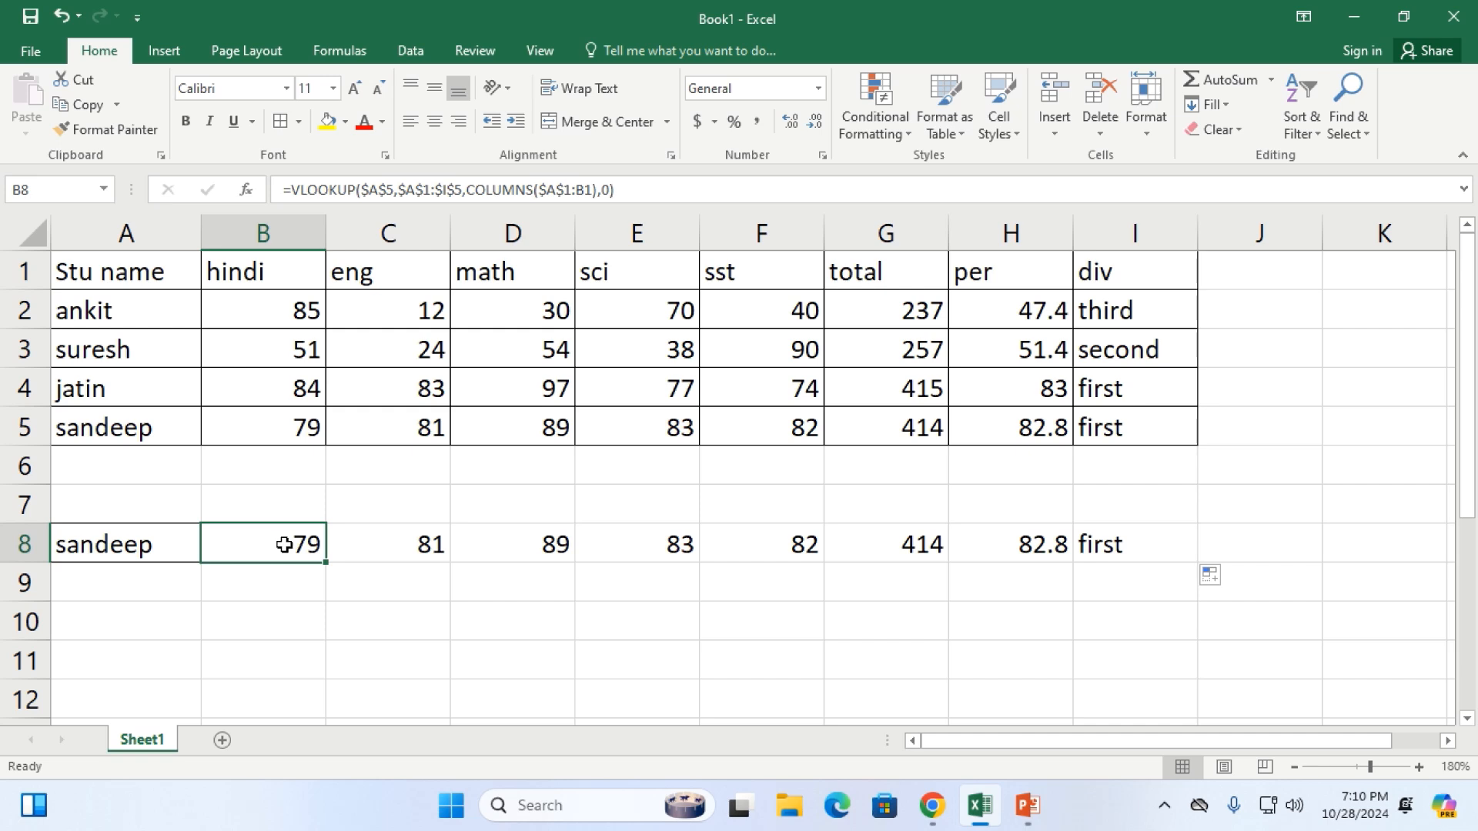
{"action": "left_click_drag", "start_coordinate": [284, 551], "coordinate": [1122, 551]}
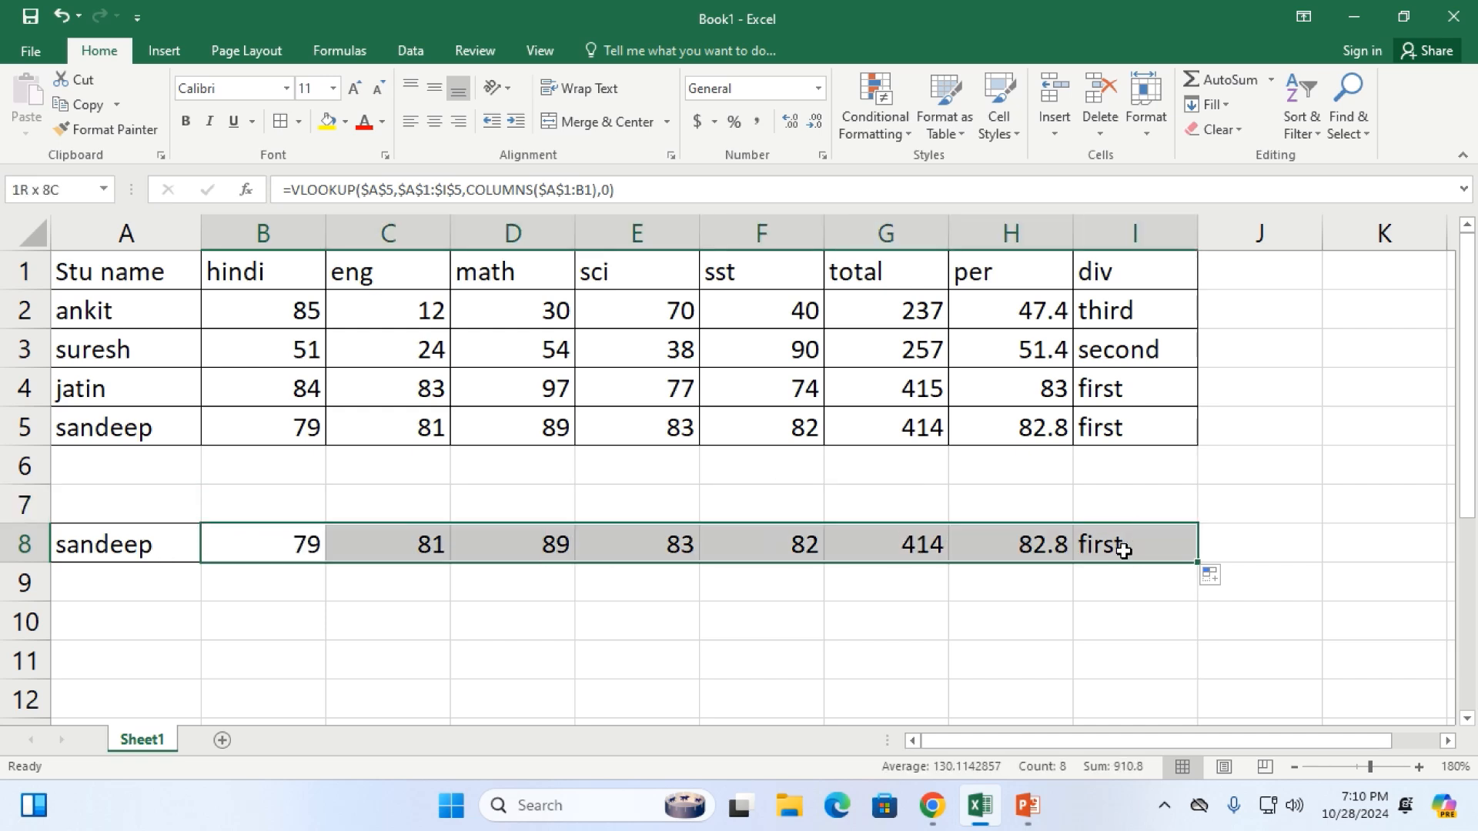
{"action": "double_click", "coordinate": [304, 546]}
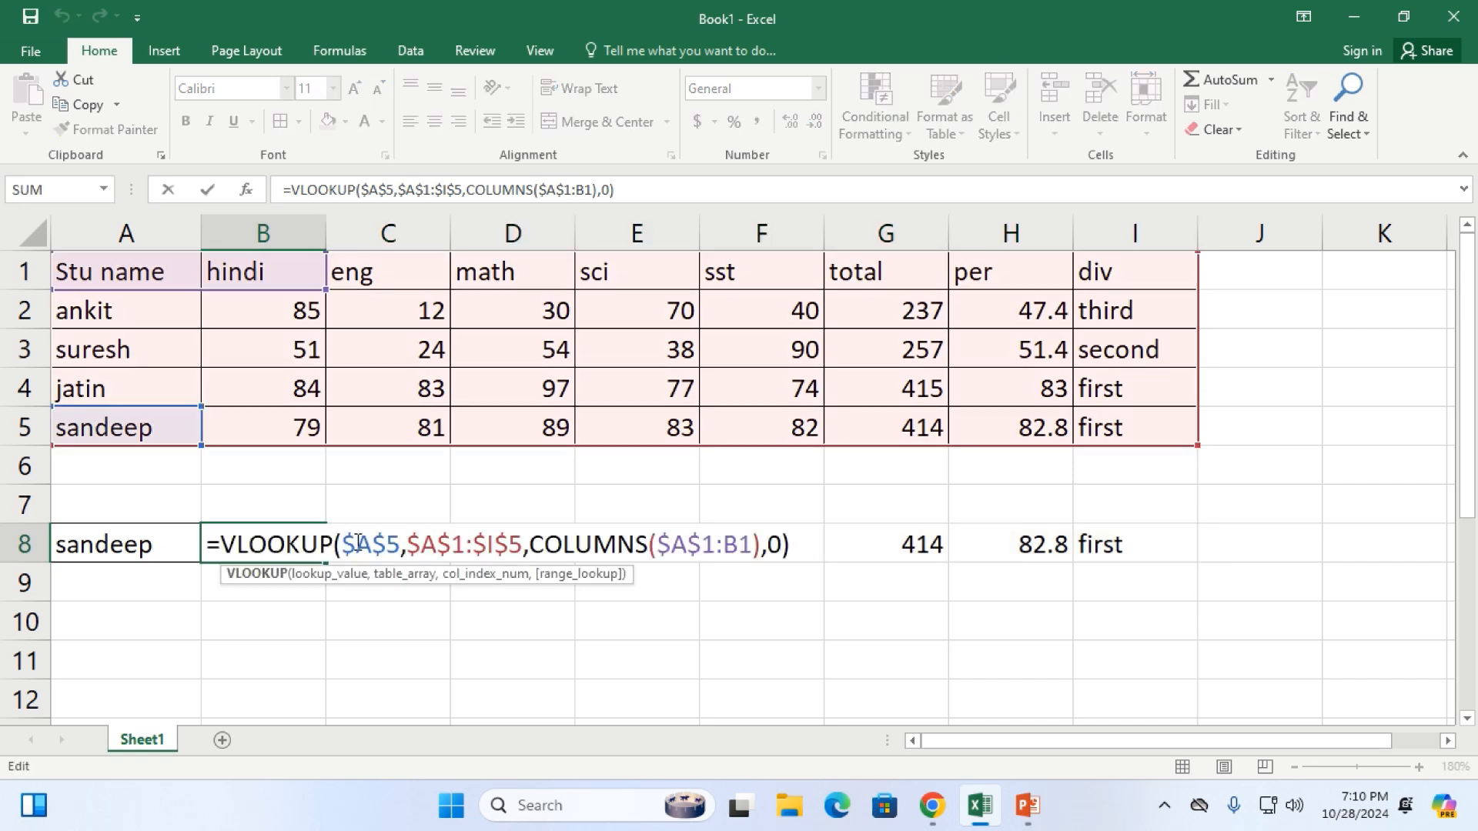
Replace the $A$5 lookup value in B8's VLOOKUP formula with an empty pair of quotation marks
{"action": "left_click", "coordinate": [402, 544]}
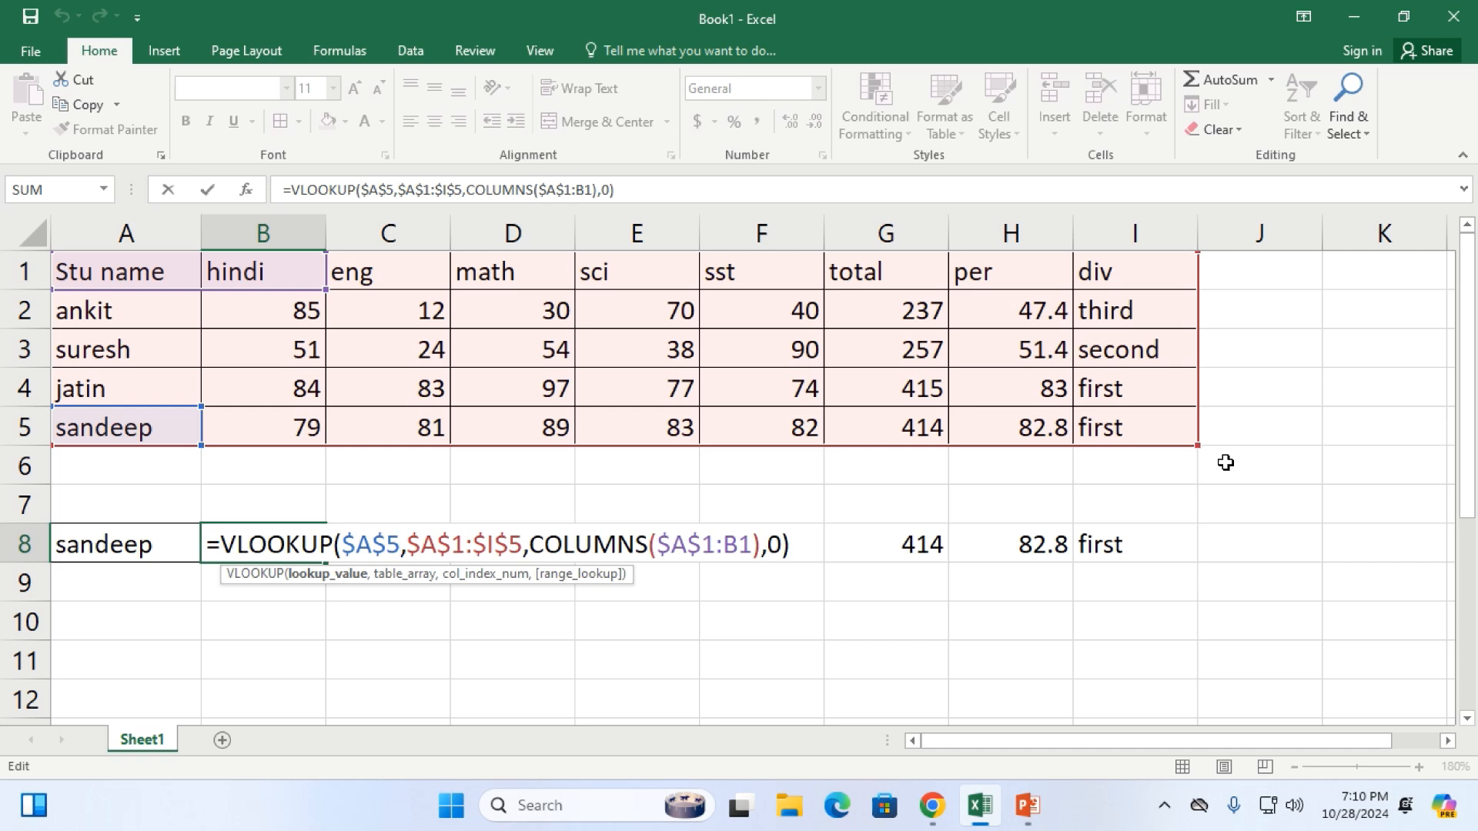
{"action": "key", "text": "BackSpace"}
{"action": "key", "text": "BackSpace"}
{"action": "key", "text": "BackSpace"}
{"action": "key", "text": "BackSpace"}
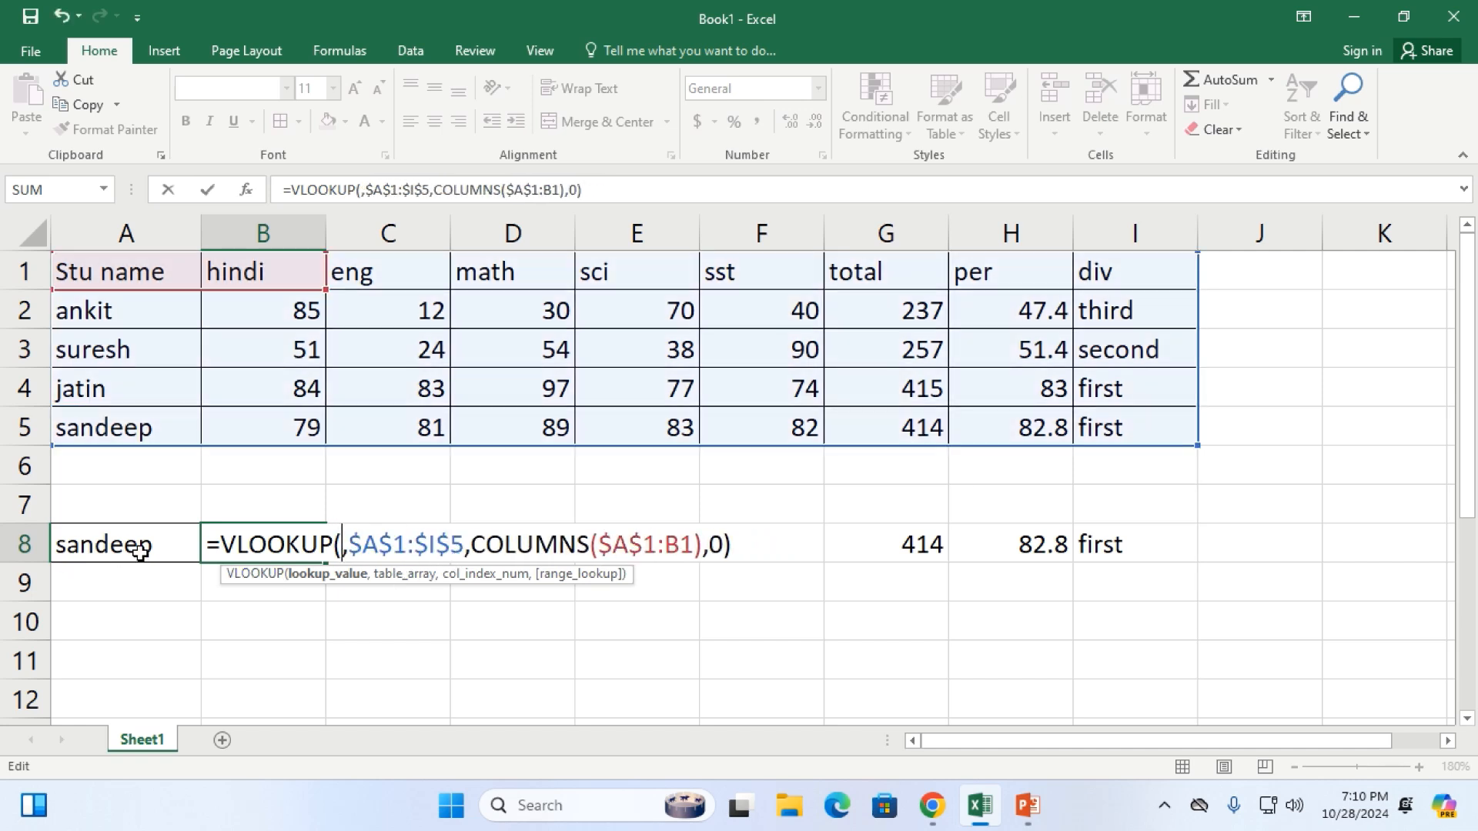
{"action": "type", "text": "\""}
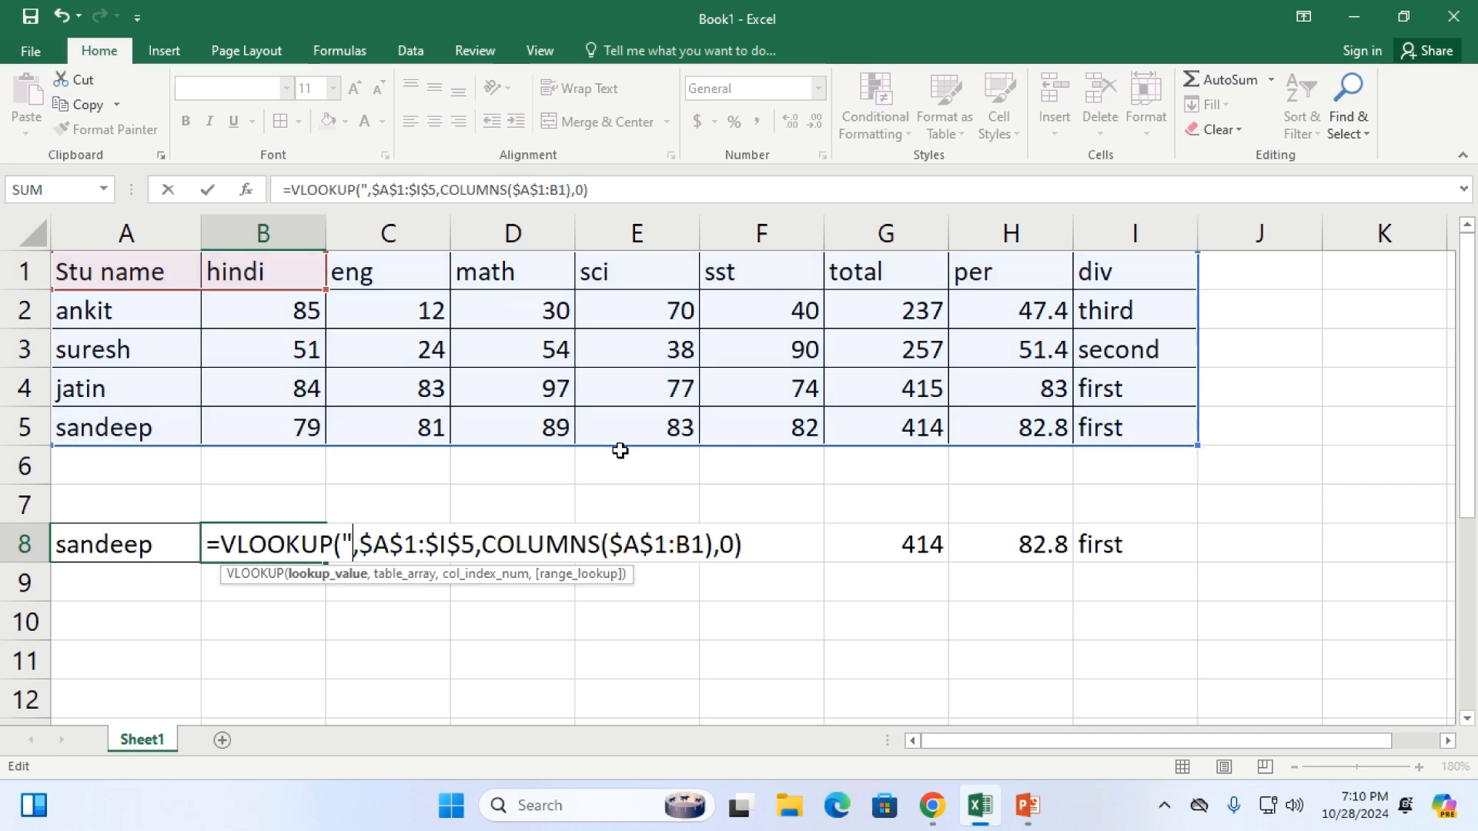
{"action": "key", "text": "Return"}
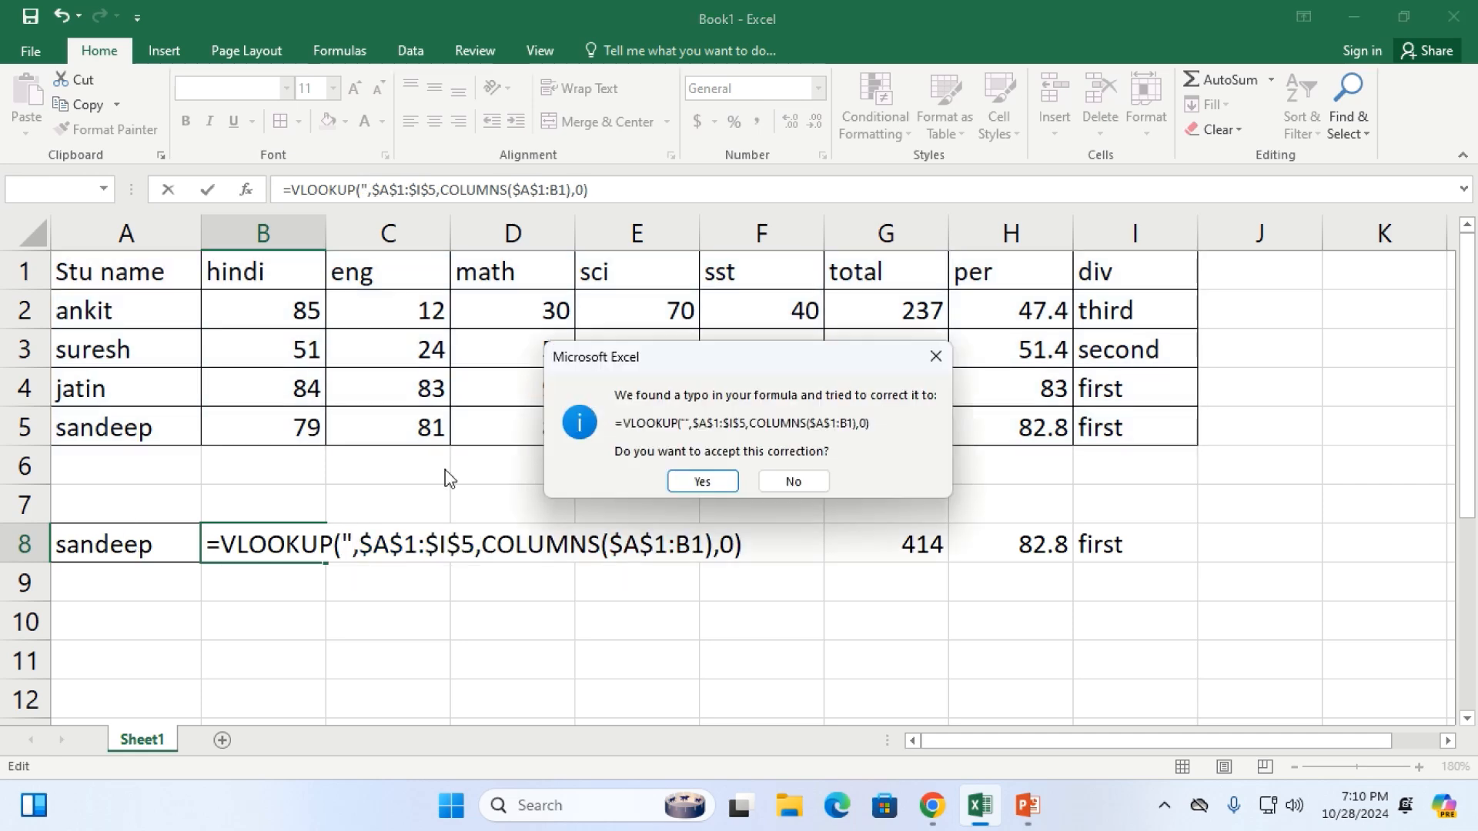
{"action": "left_click", "coordinate": [293, 545]}
{"action": "double_click", "coordinate": [299, 544]}
{"action": "left_click", "coordinate": [356, 543]}
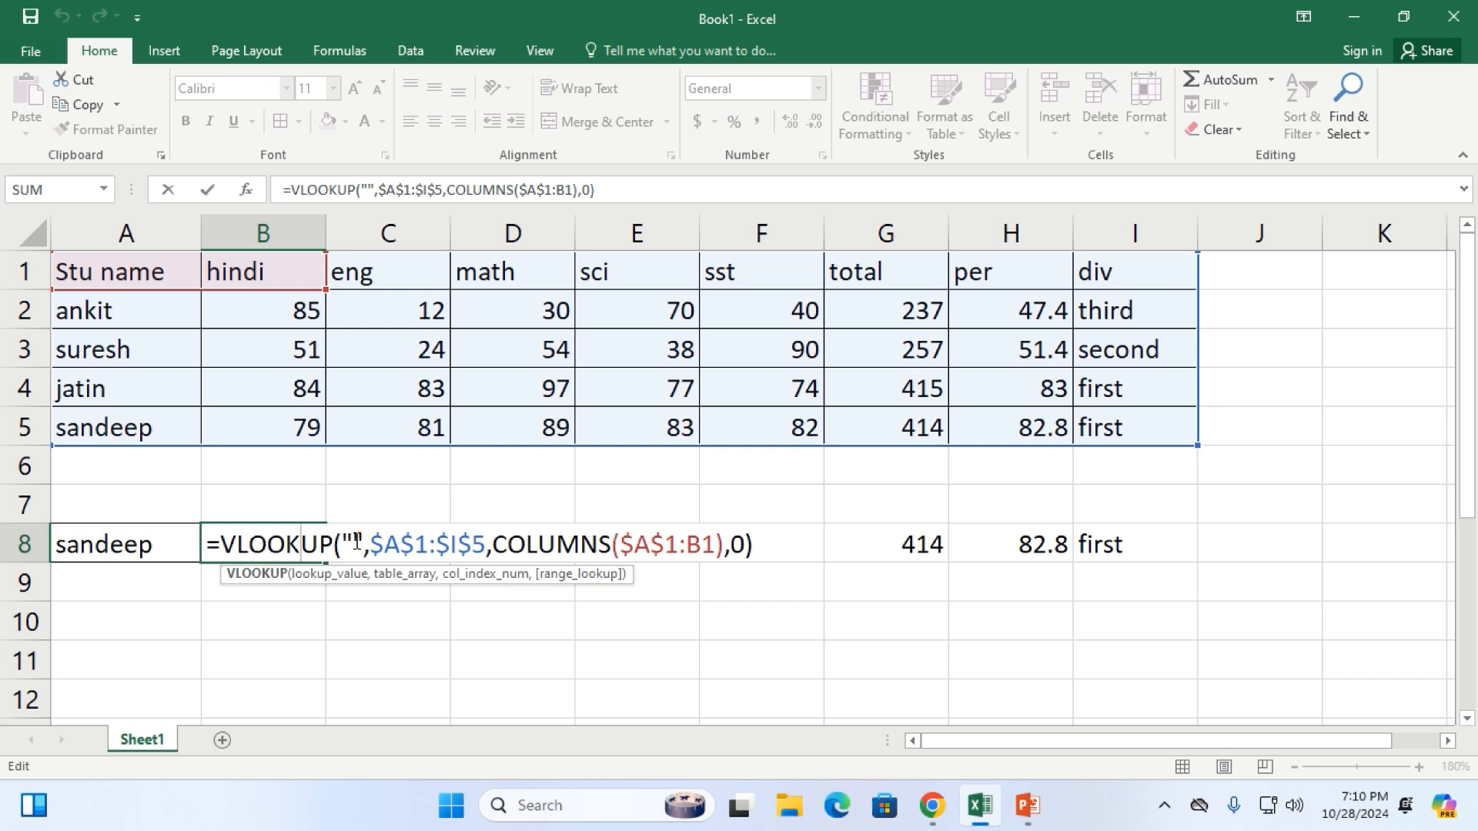
{"action": "left_click", "coordinate": [165, 546]}
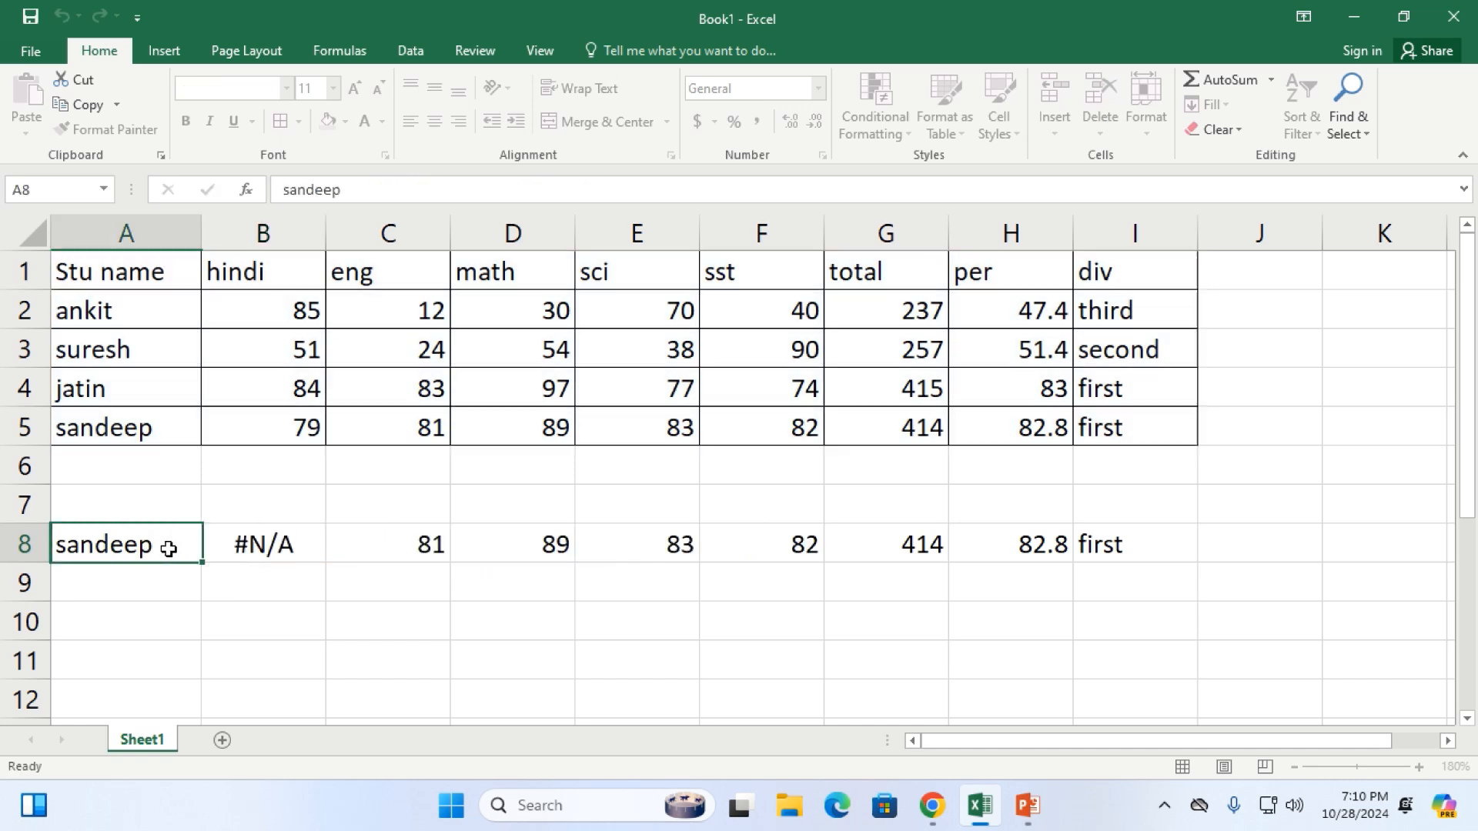
Enter the student's name from A8 as quoted lookup text in B8's VLOOKUP formula and fill it across to I8
{"action": "left_click", "coordinate": [280, 545]}
{"action": "double_click", "coordinate": [286, 544]}
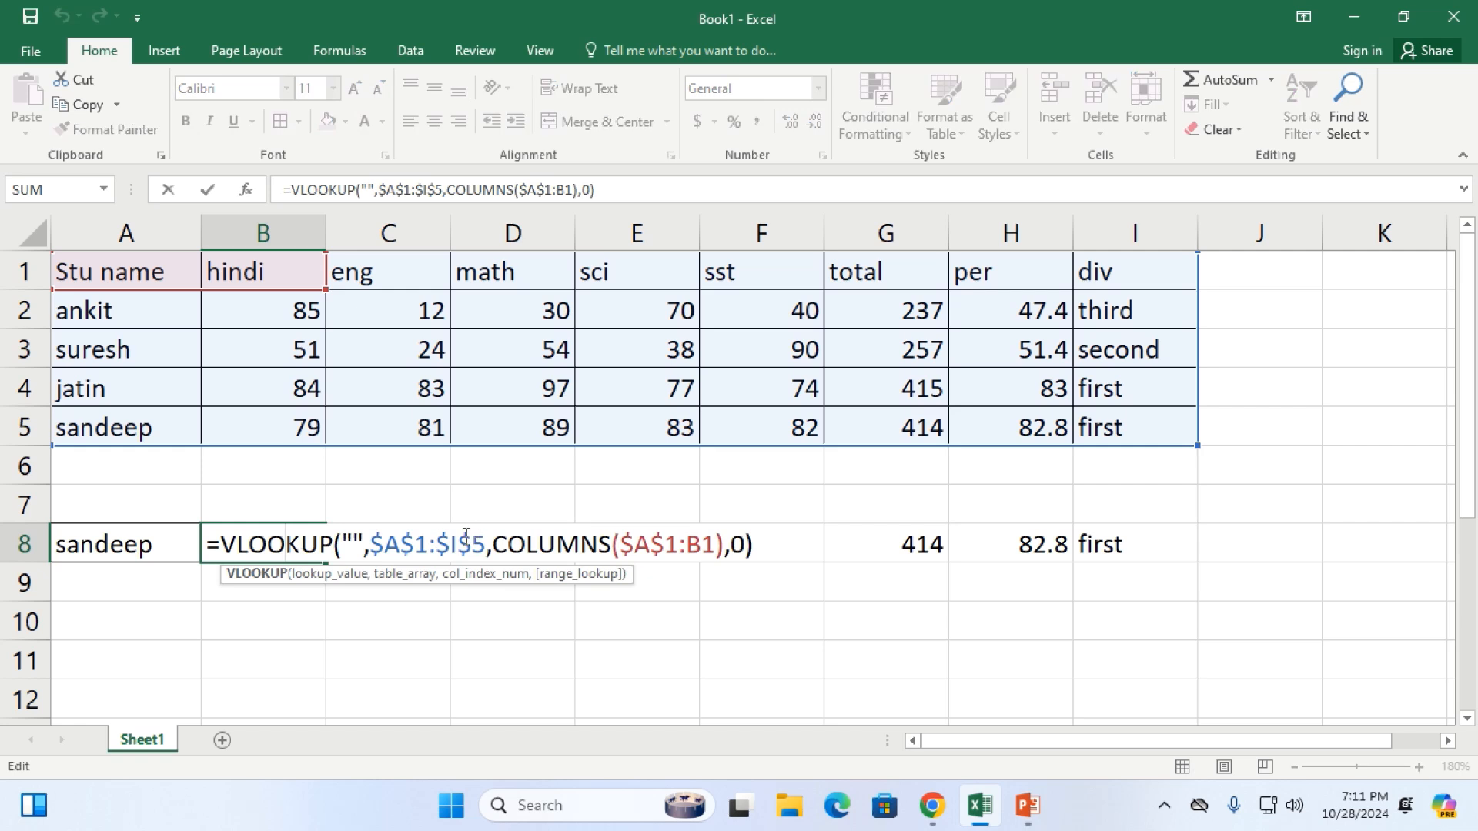
{"action": "left_click", "coordinate": [351, 544]}
{"action": "type", "text": "sandee"}
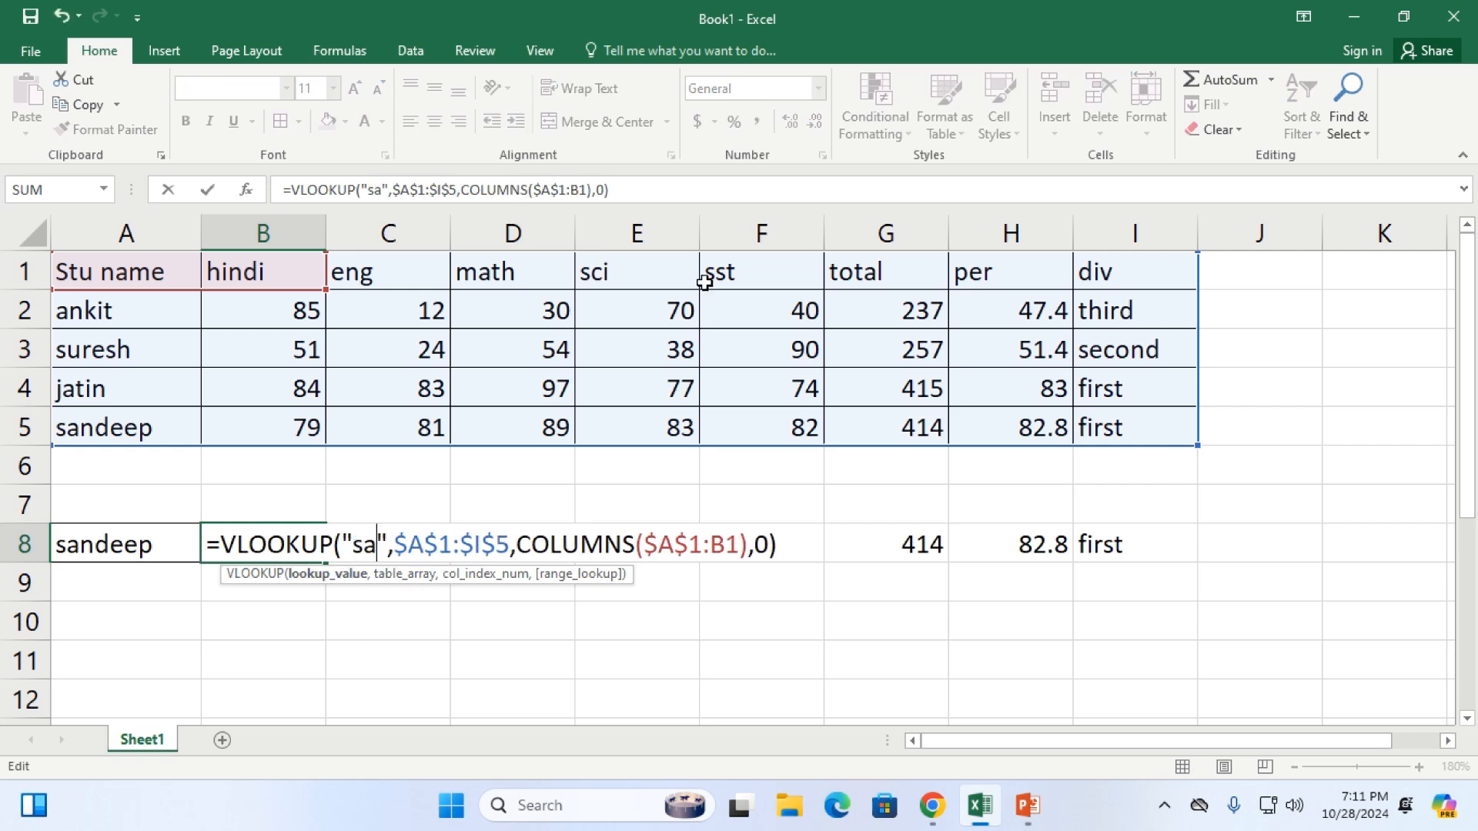
{"action": "type", "text": "p"}
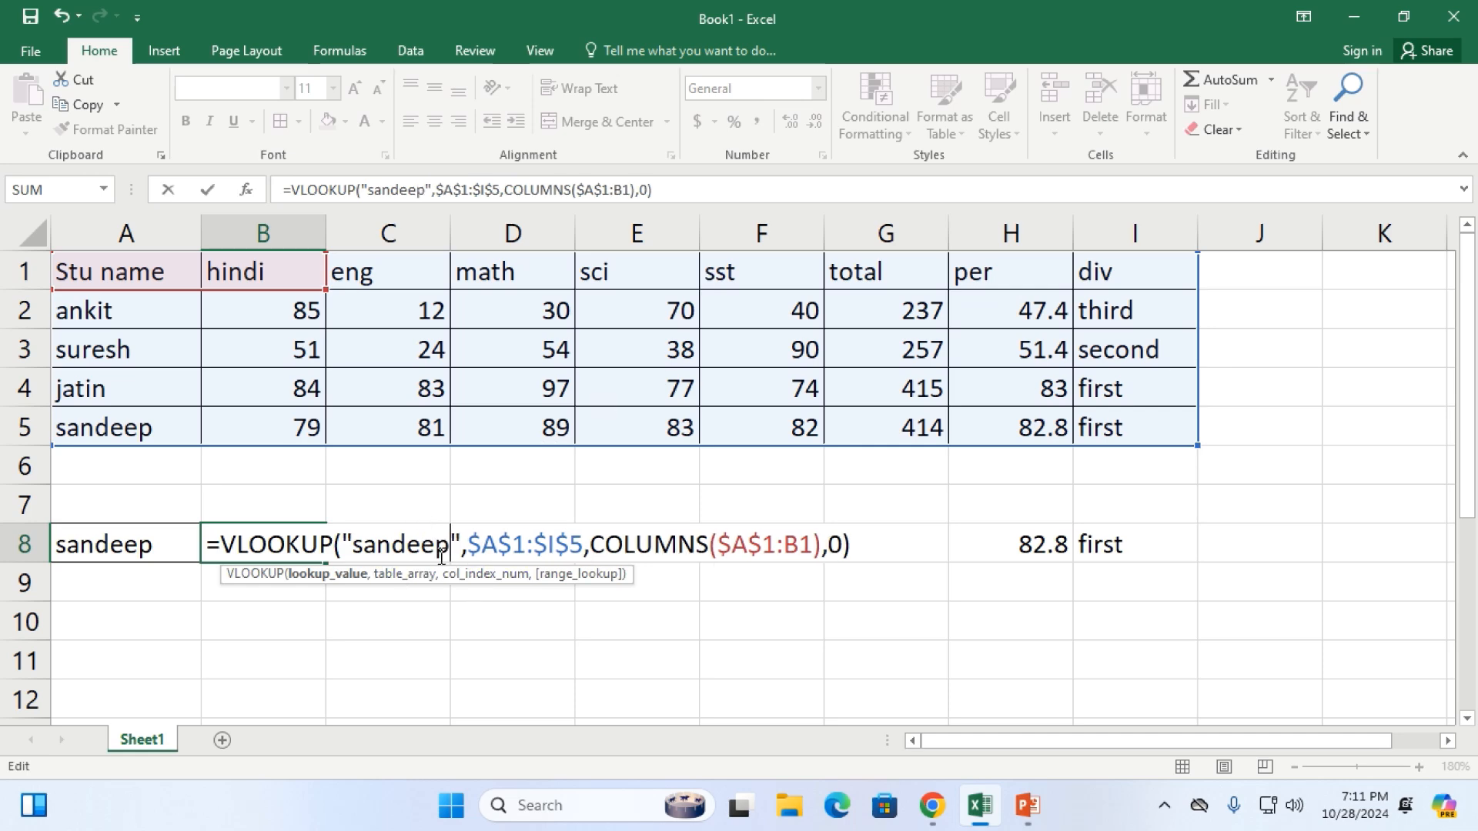
{"action": "left_click", "coordinate": [865, 545]}
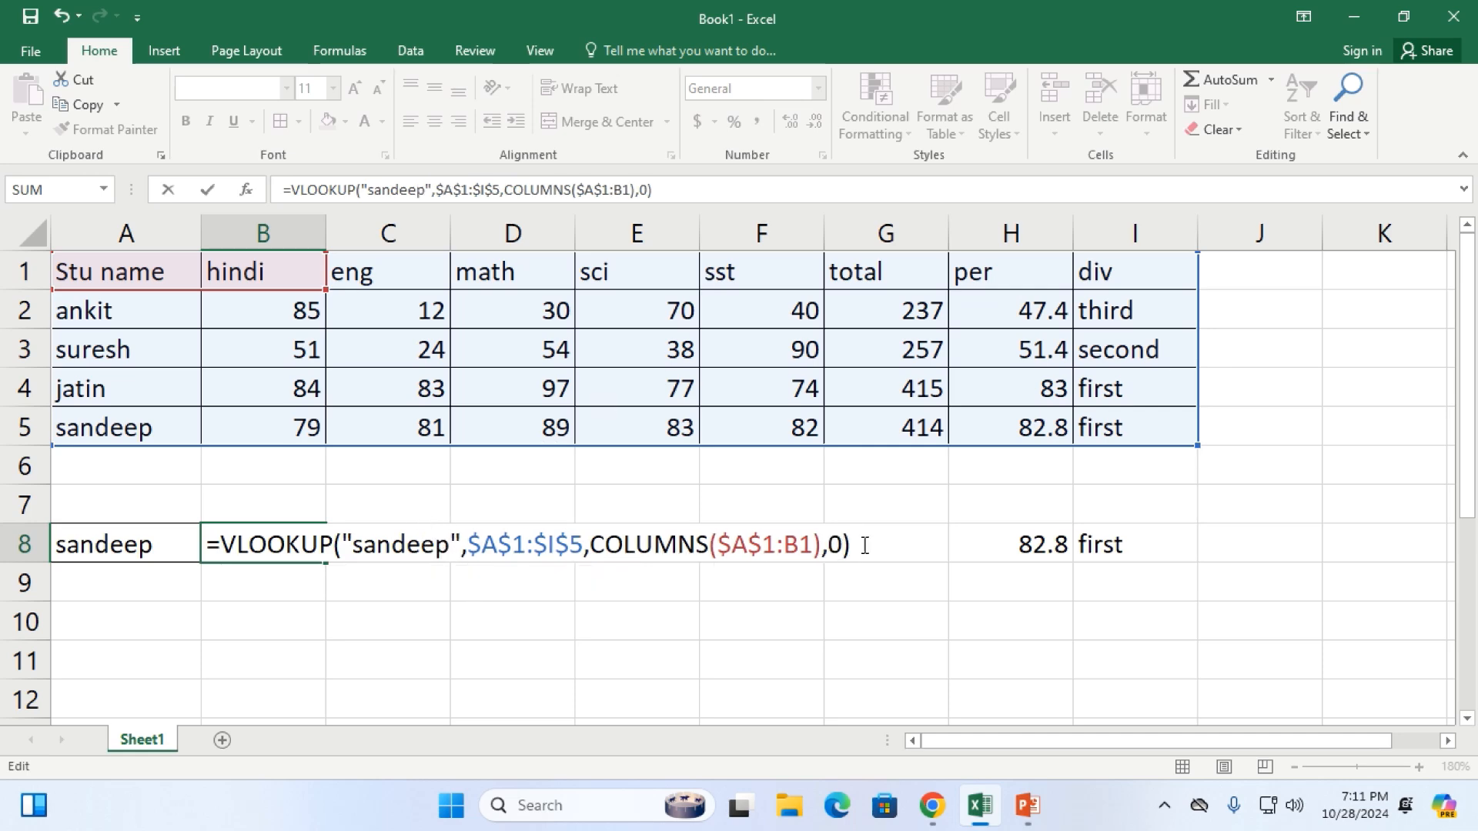
{"action": "key", "text": "ctrl+Return"}
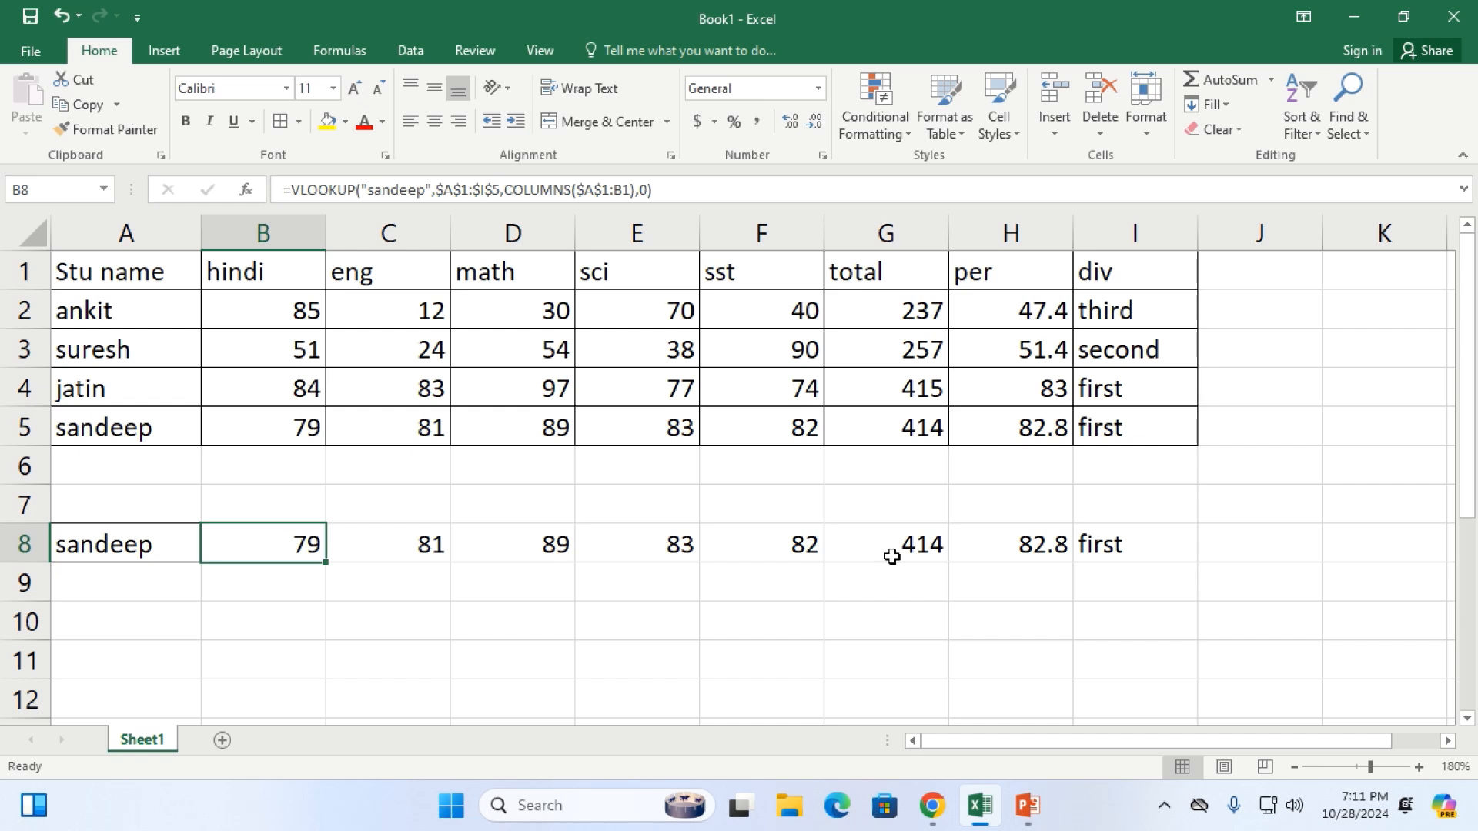
{"action": "left_click_drag", "start_coordinate": [326, 563], "coordinate": [1195, 548]}
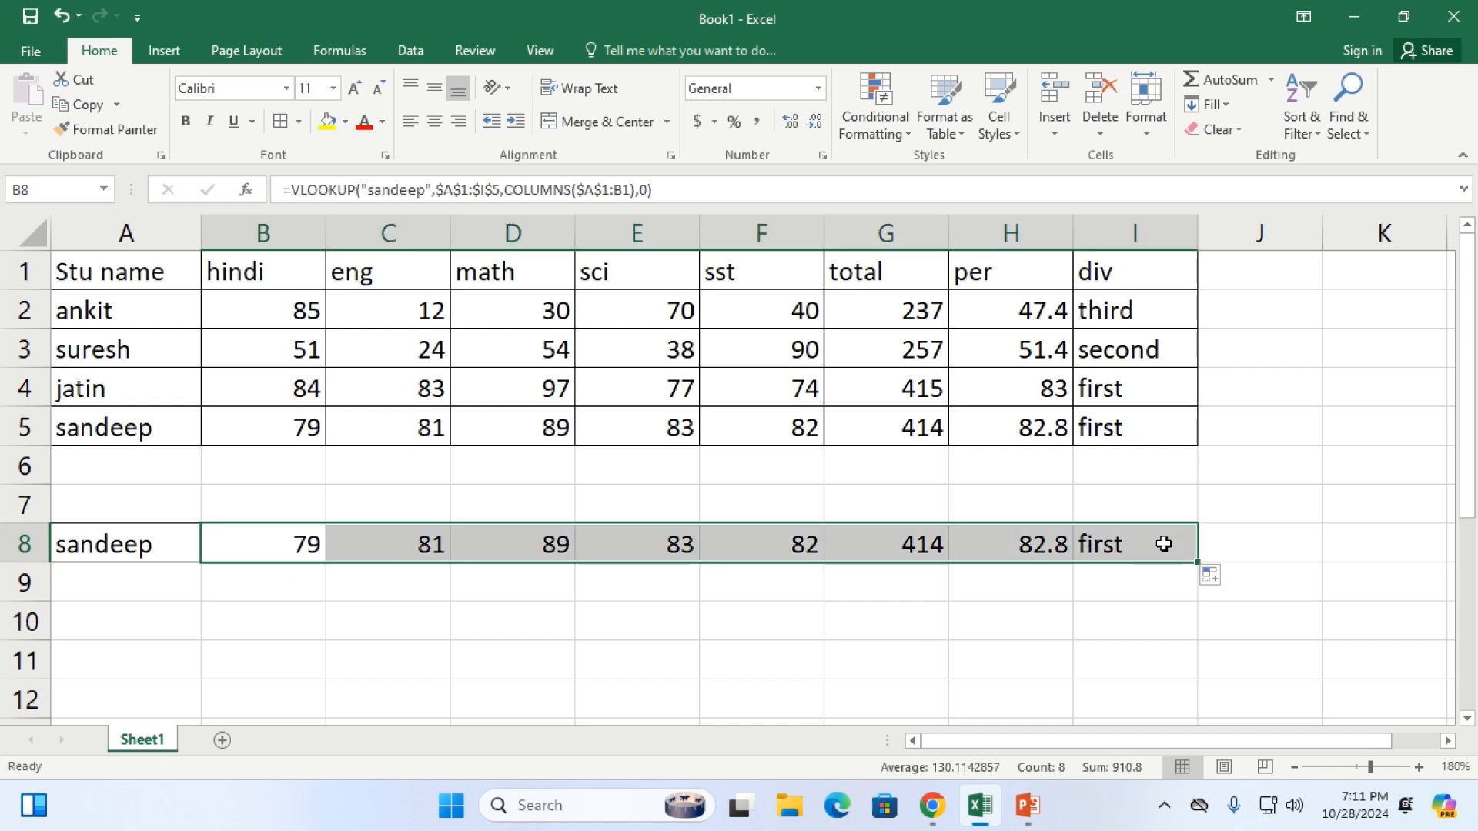
Replace the quoted student name in B8's VLOOKUP formula with the absolute cell reference $A$5
{"action": "double_click", "coordinate": [303, 545]}
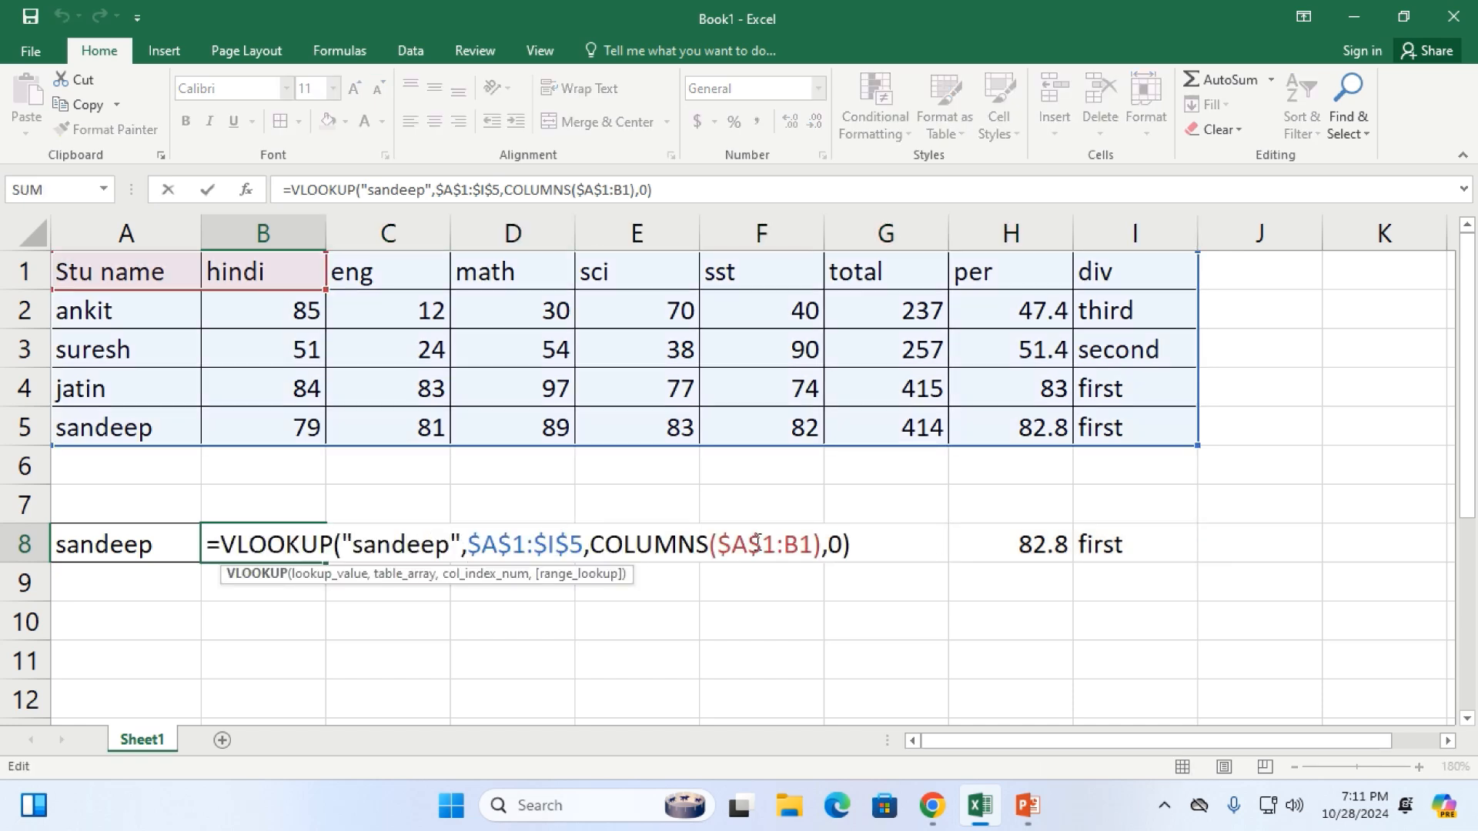
{"action": "left_click", "coordinate": [850, 546]}
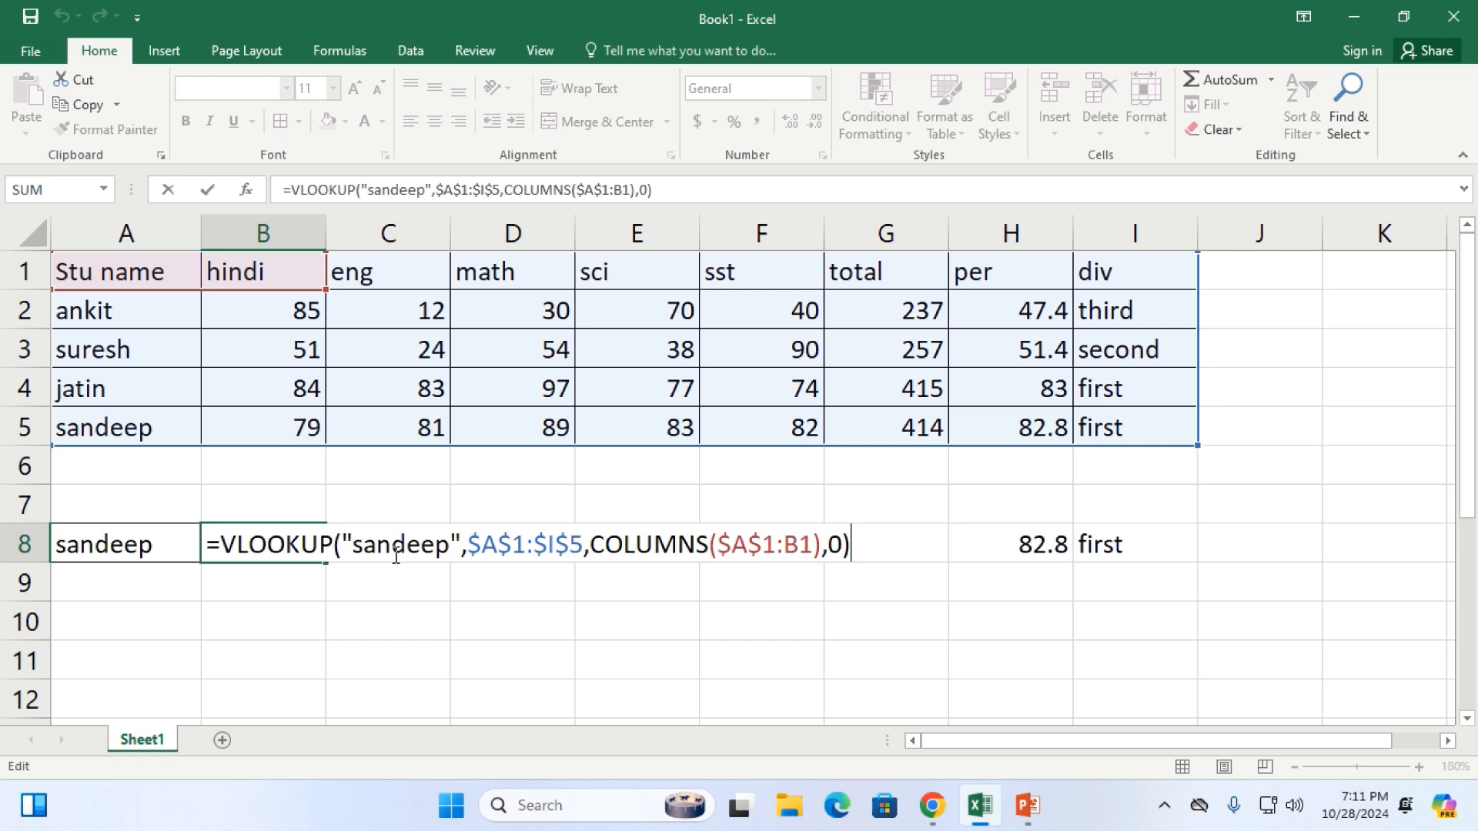
{"action": "left_click", "coordinate": [454, 543]}
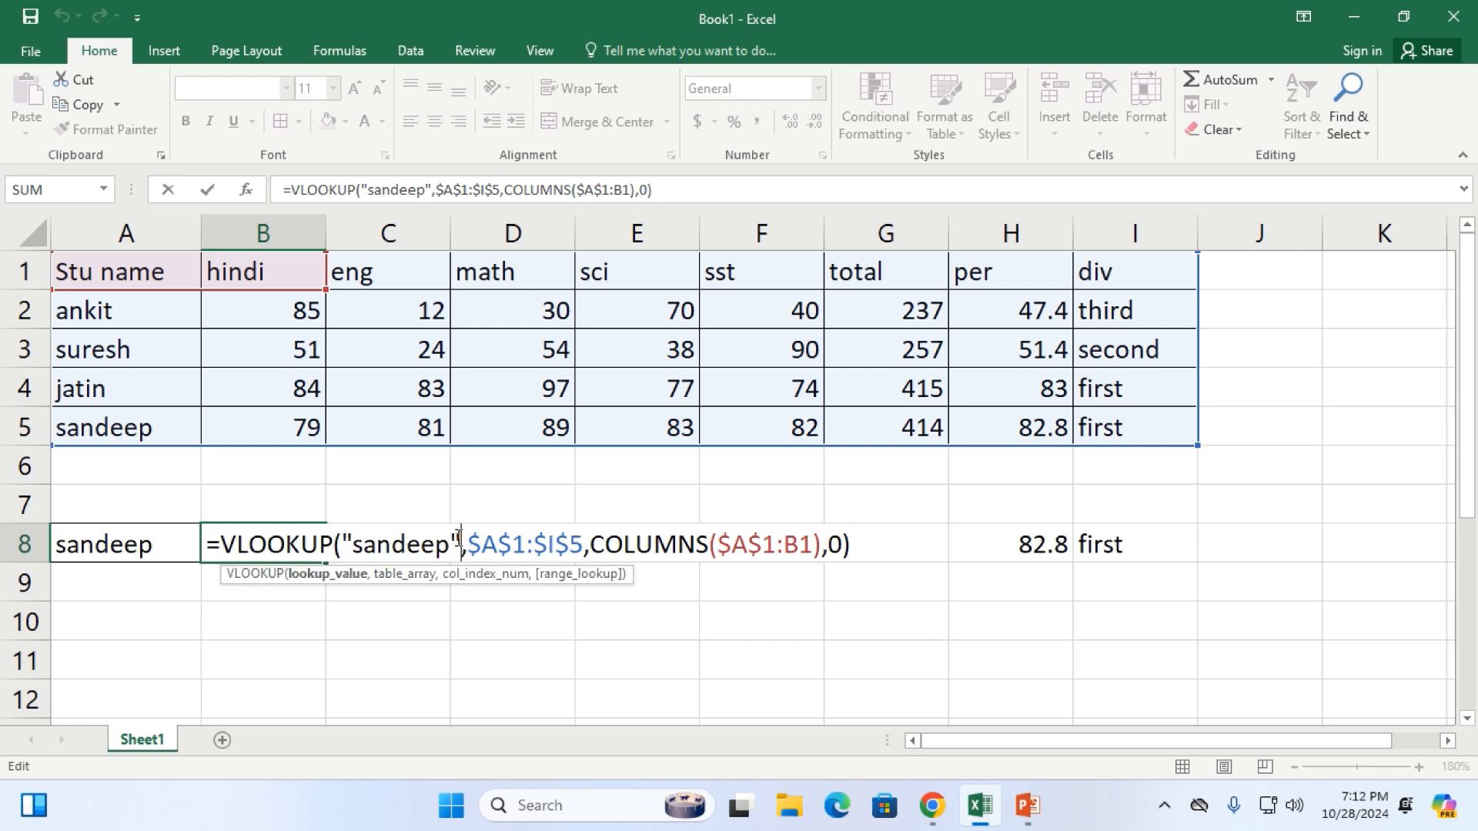
{"action": "left_click_drag", "start_coordinate": [461, 544], "coordinate": [342, 544]}
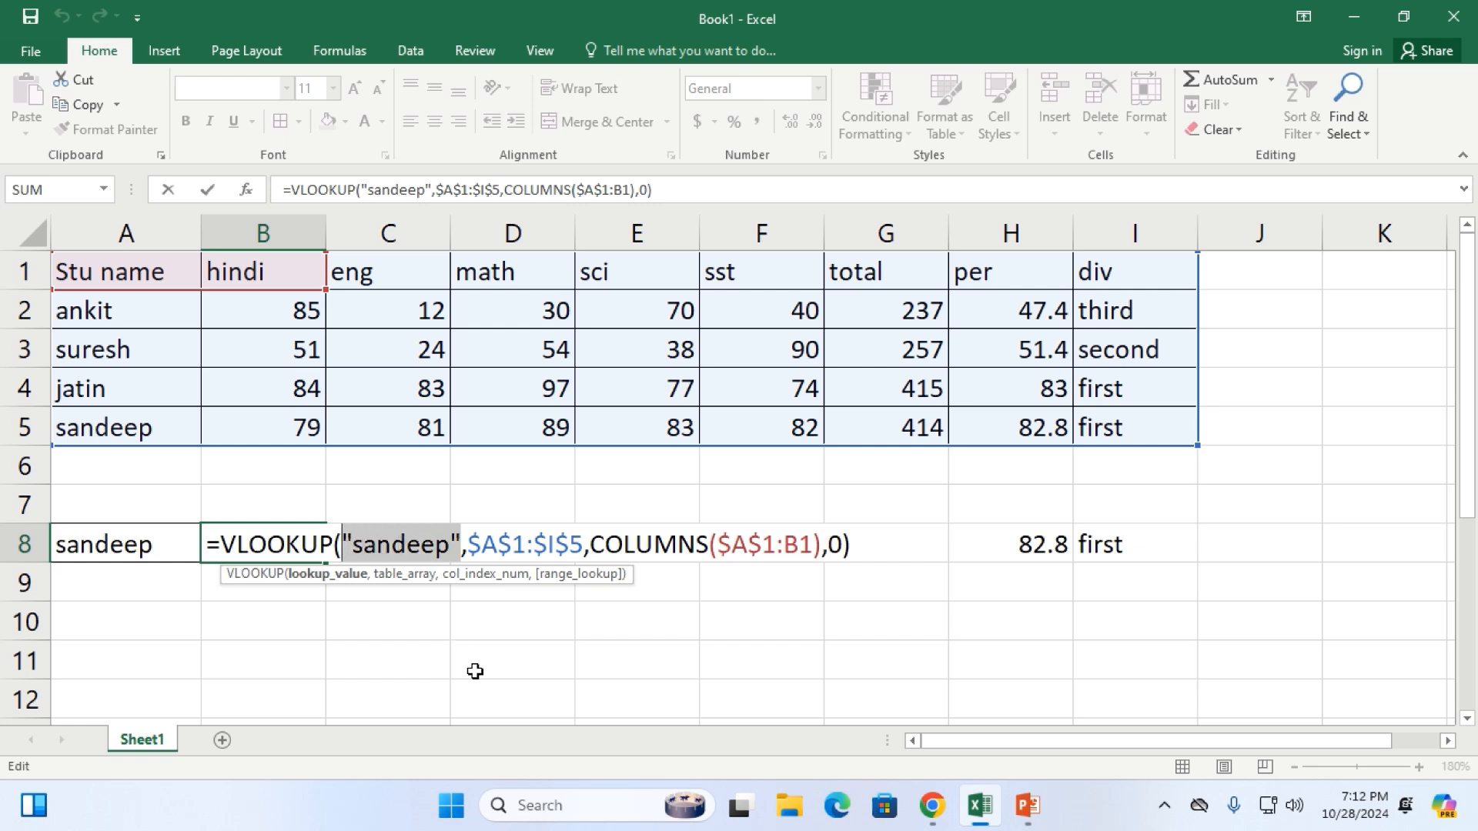
{"action": "key", "text": "BackSpace"}
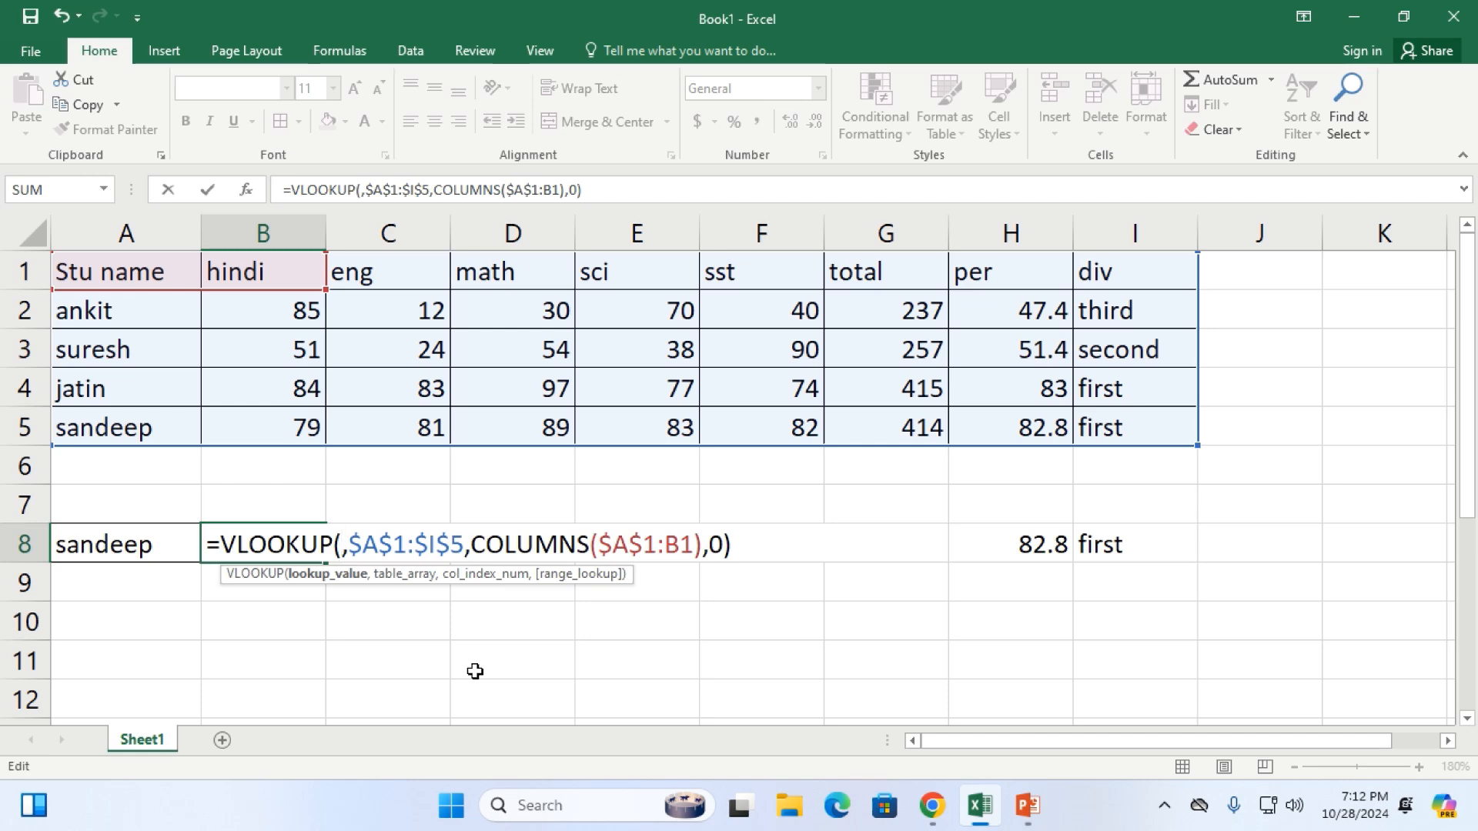
{"action": "left_click", "coordinate": [139, 430]}
{"action": "left_click_drag", "start_coordinate": [375, 538], "coordinate": [341, 543]}
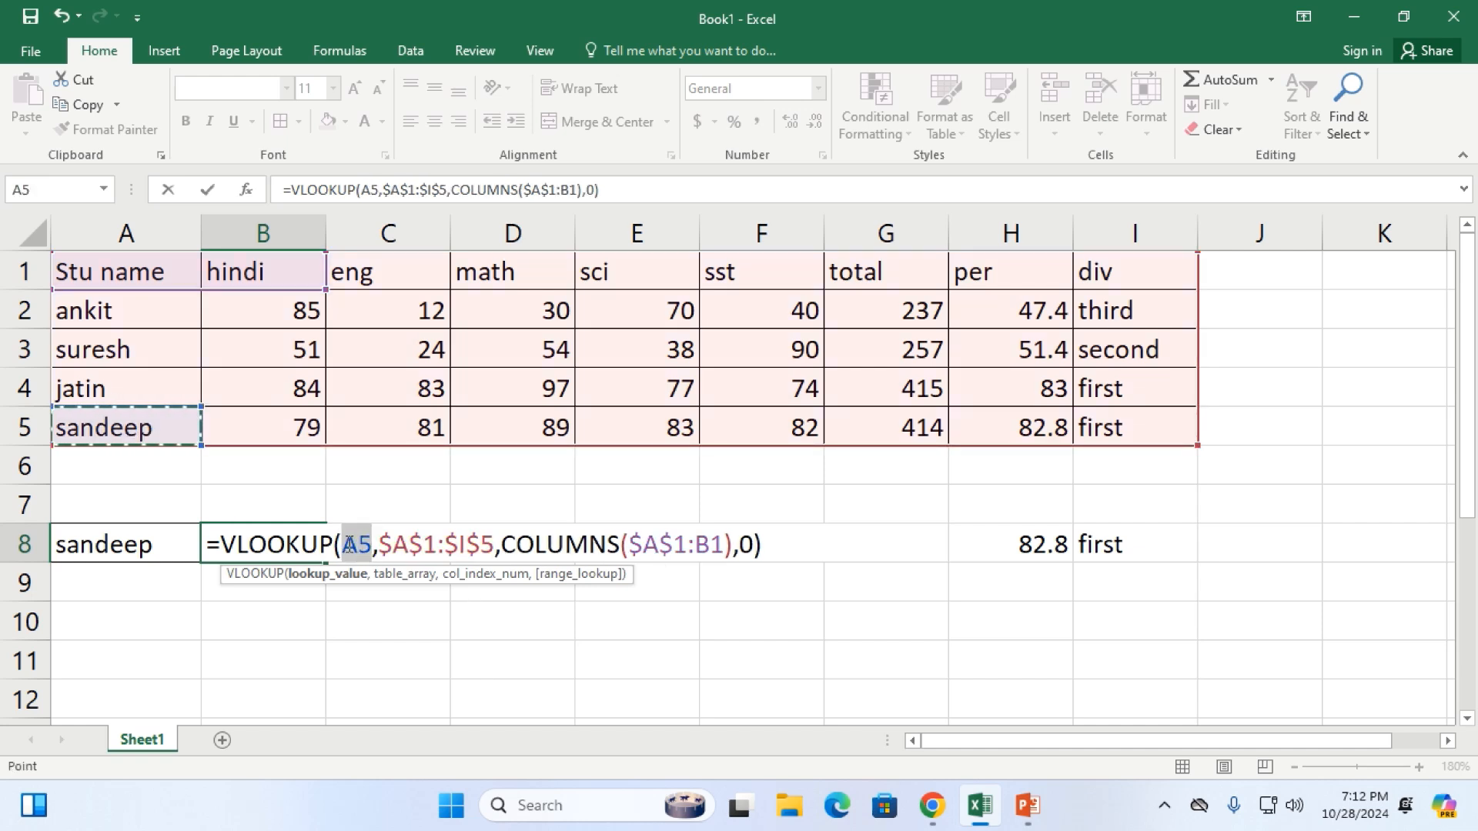
{"action": "key", "text": "F4"}
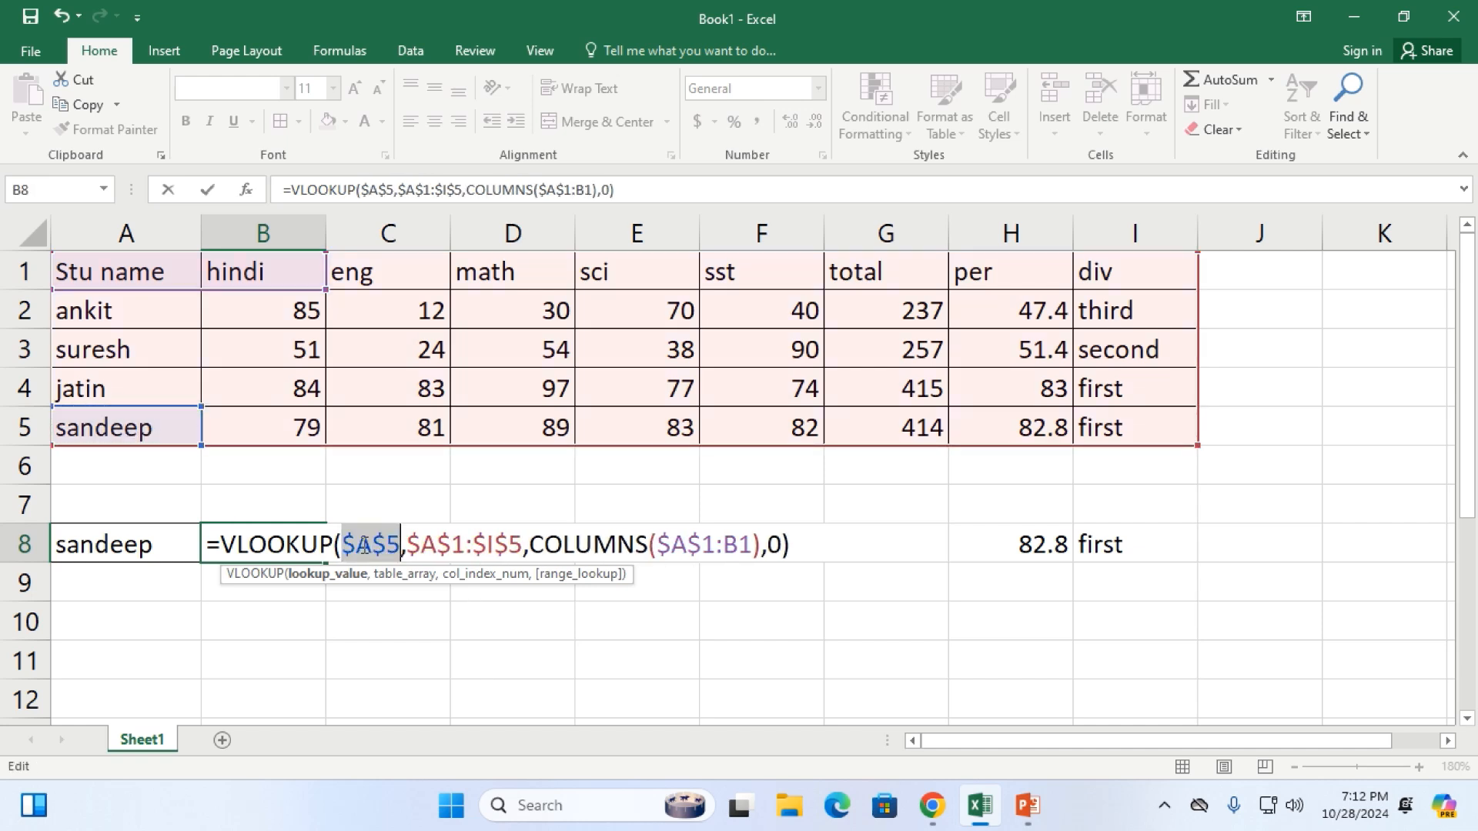
{"action": "left_click", "coordinate": [798, 545]}
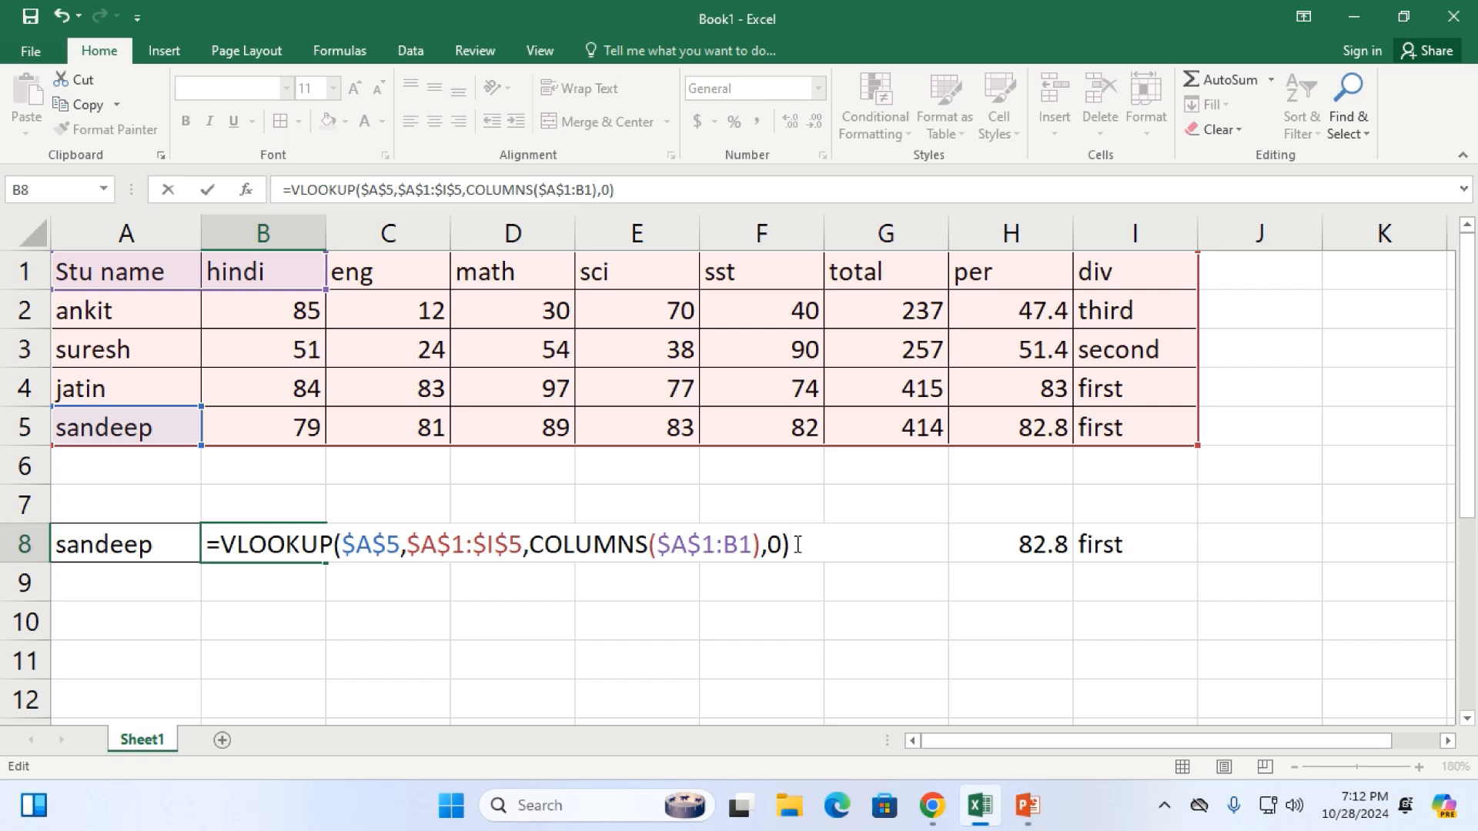
{"action": "key", "text": "ctrl+Return"}
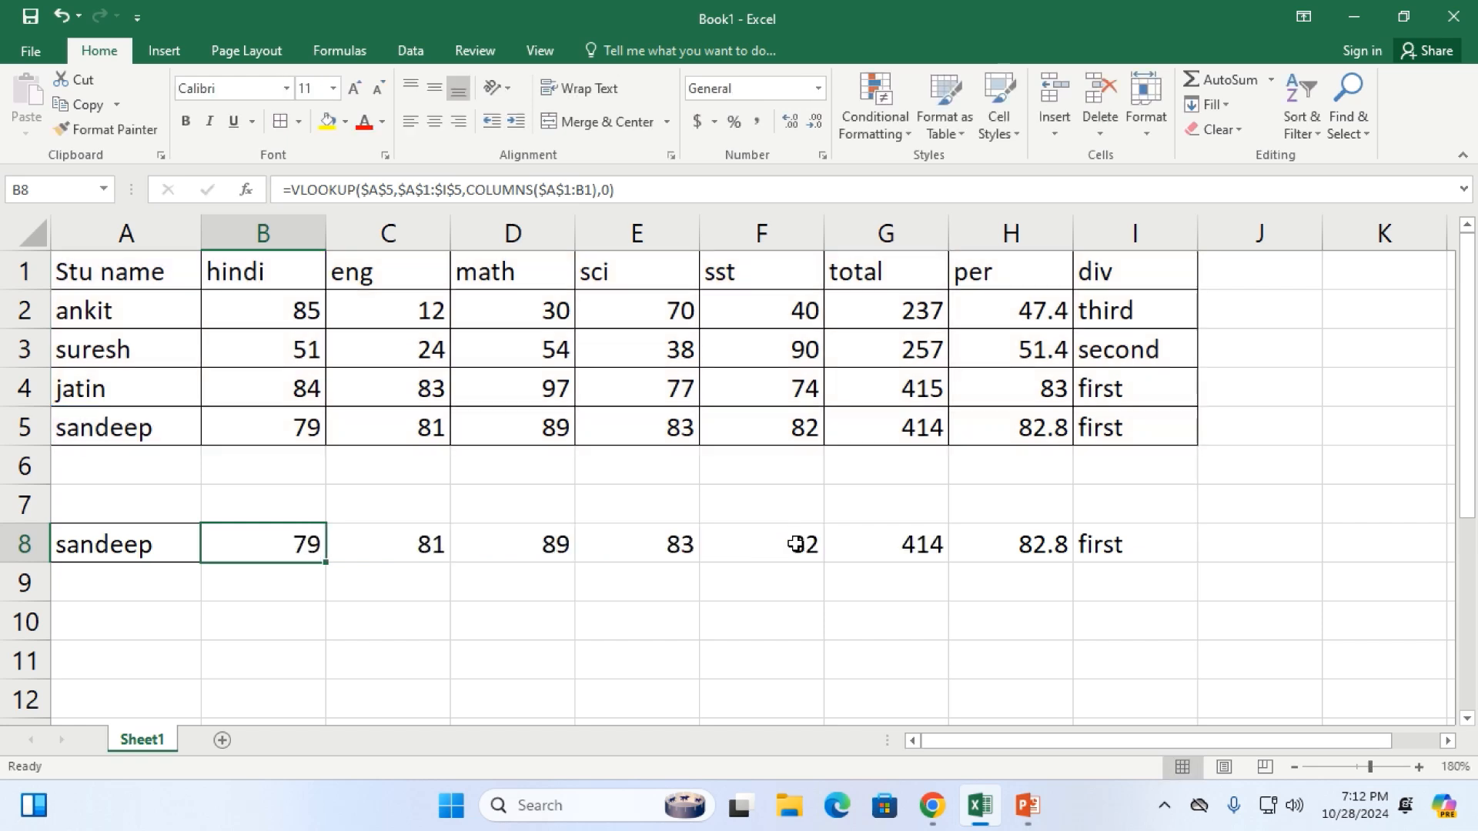
Copy the VLOOKUP formula from B8 into B9
{"action": "double_click", "coordinate": [306, 552]}
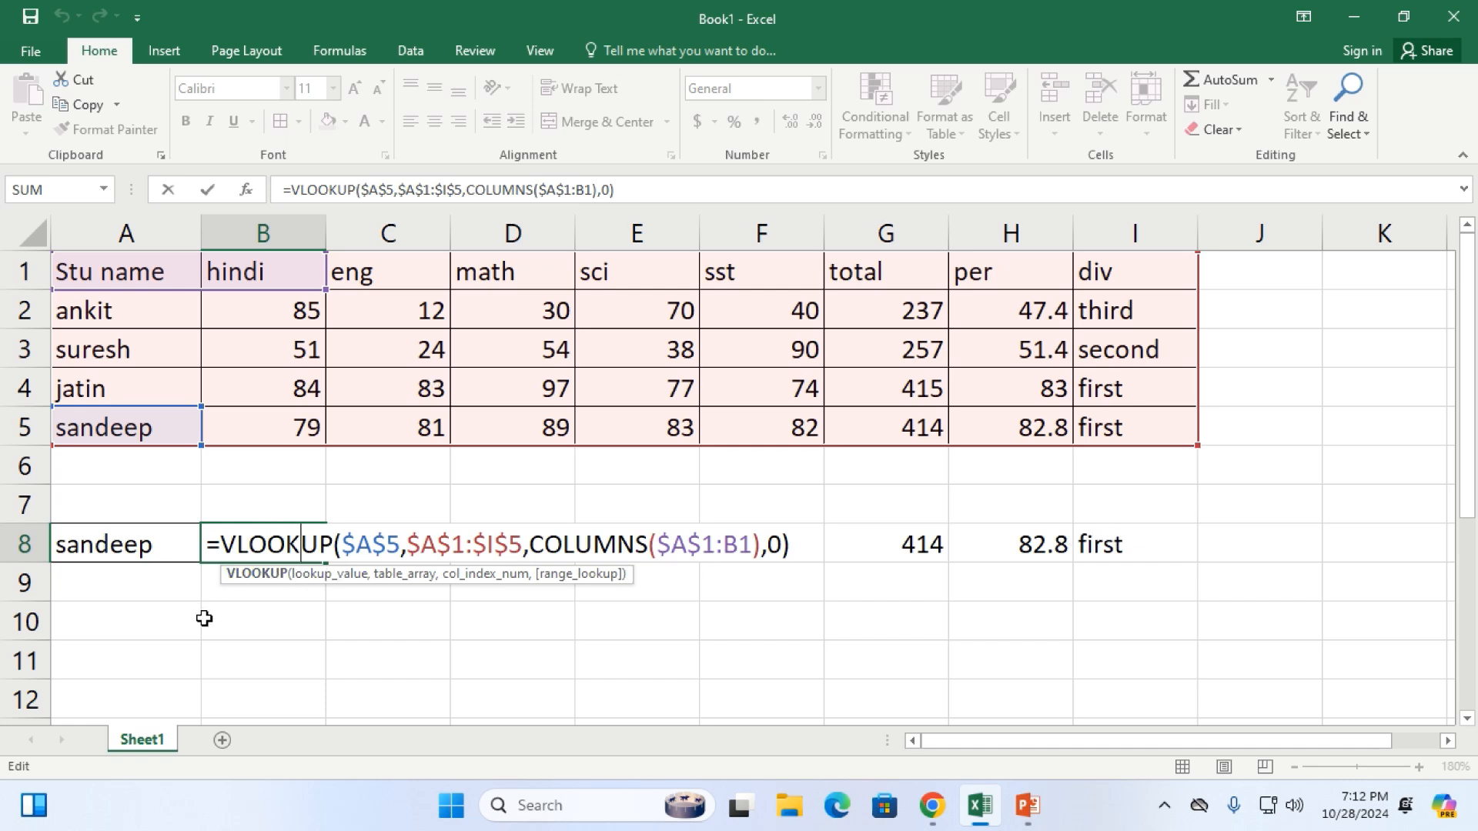
{"action": "left_click", "coordinate": [244, 594]}
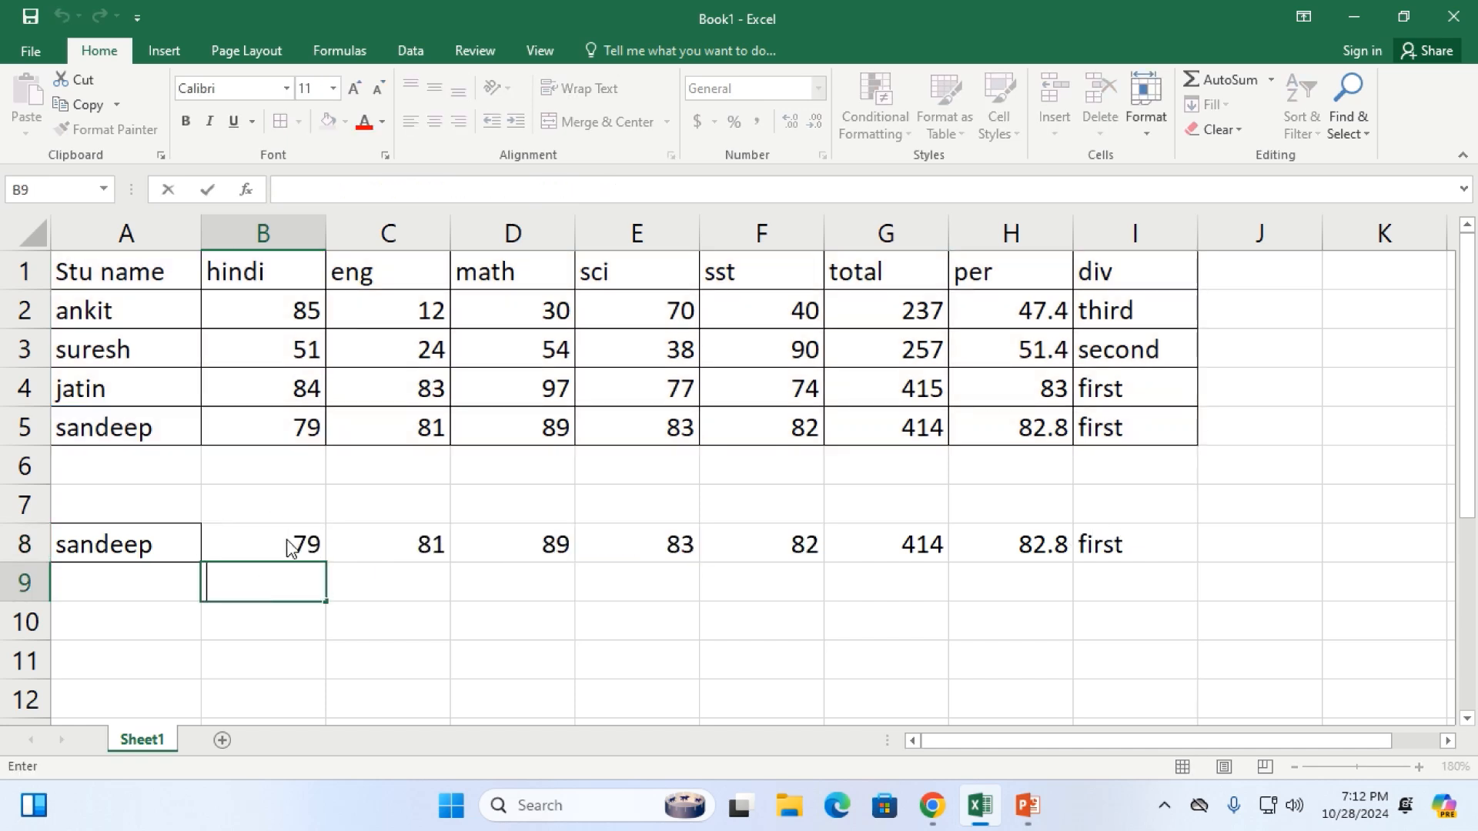
{"action": "left_click", "coordinate": [286, 541]}
{"action": "key", "text": "ctrl+c"}
{"action": "left_click", "coordinate": [282, 589]}
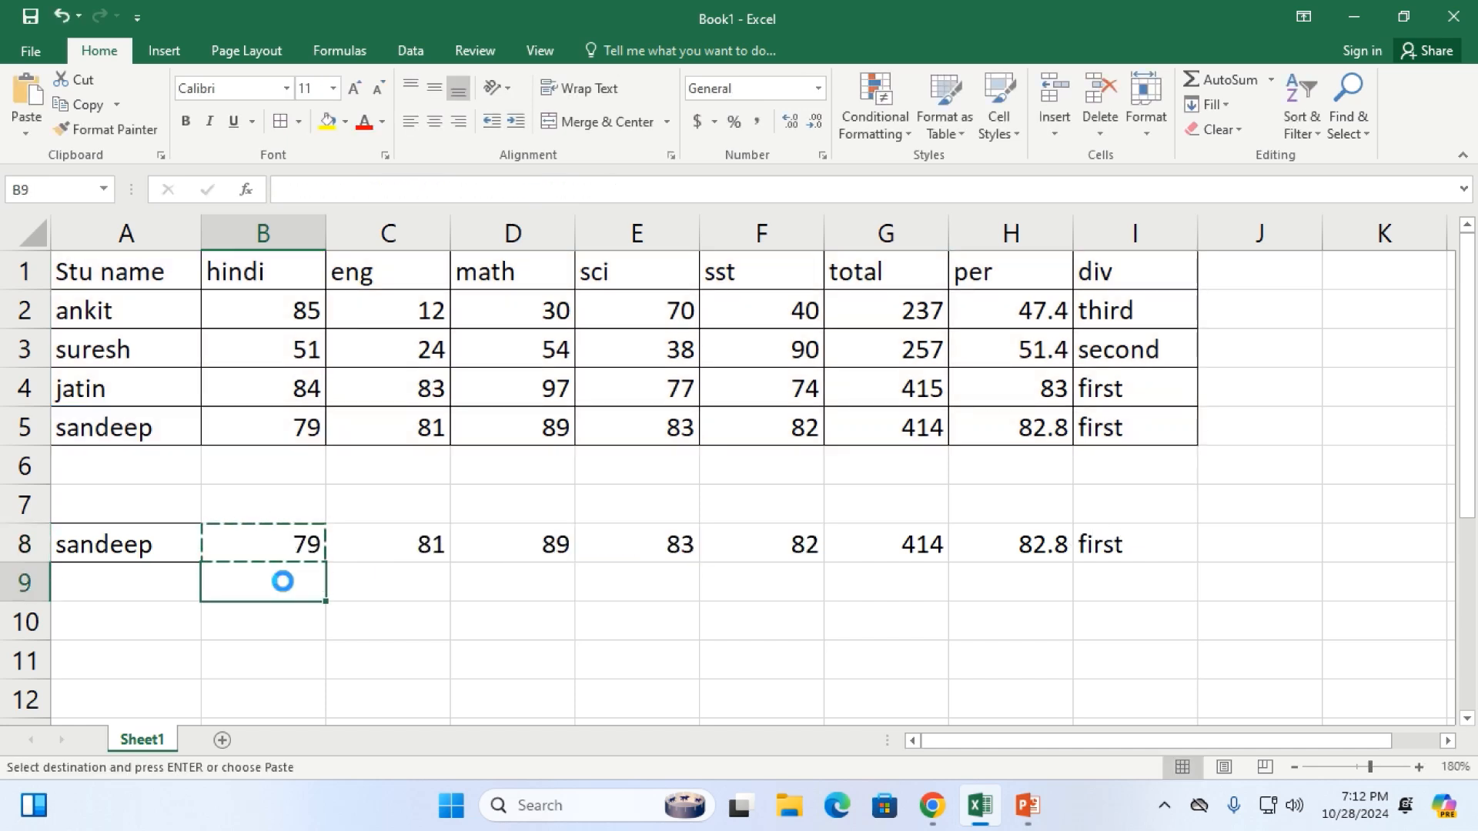
{"action": "key", "text": "ctrl+v"}
Change the lookup value in B9's VLOOKUP formula from a cell reference to the student's name in quotation marks
{"action": "double_click", "coordinate": [279, 594]}
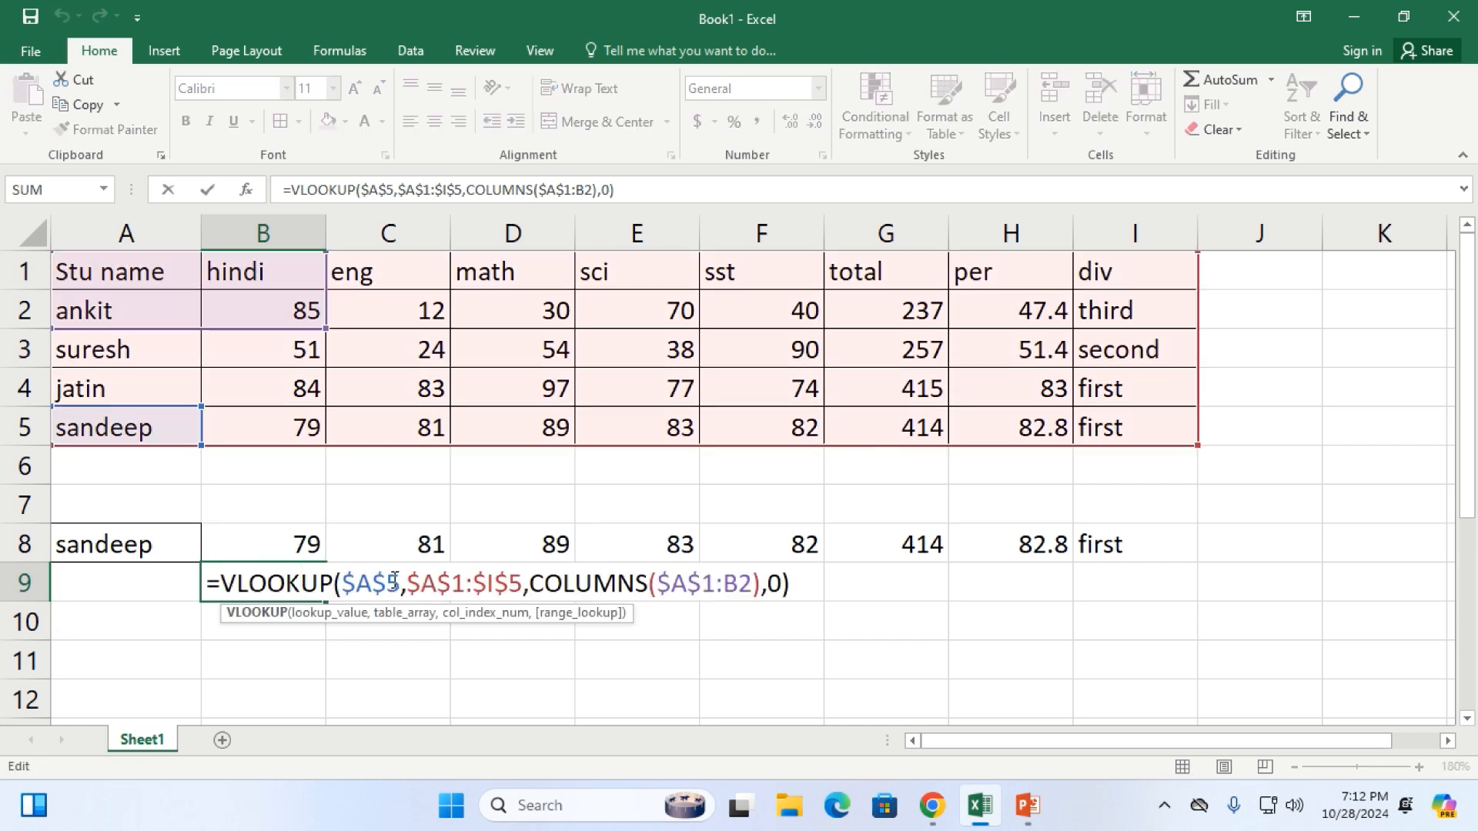
{"action": "key", "text": "BackSpace"}
{"action": "key", "text": "BackSpace"}
{"action": "key", "text": "BackSpace"}
{"action": "key", "text": "BackSpace"}
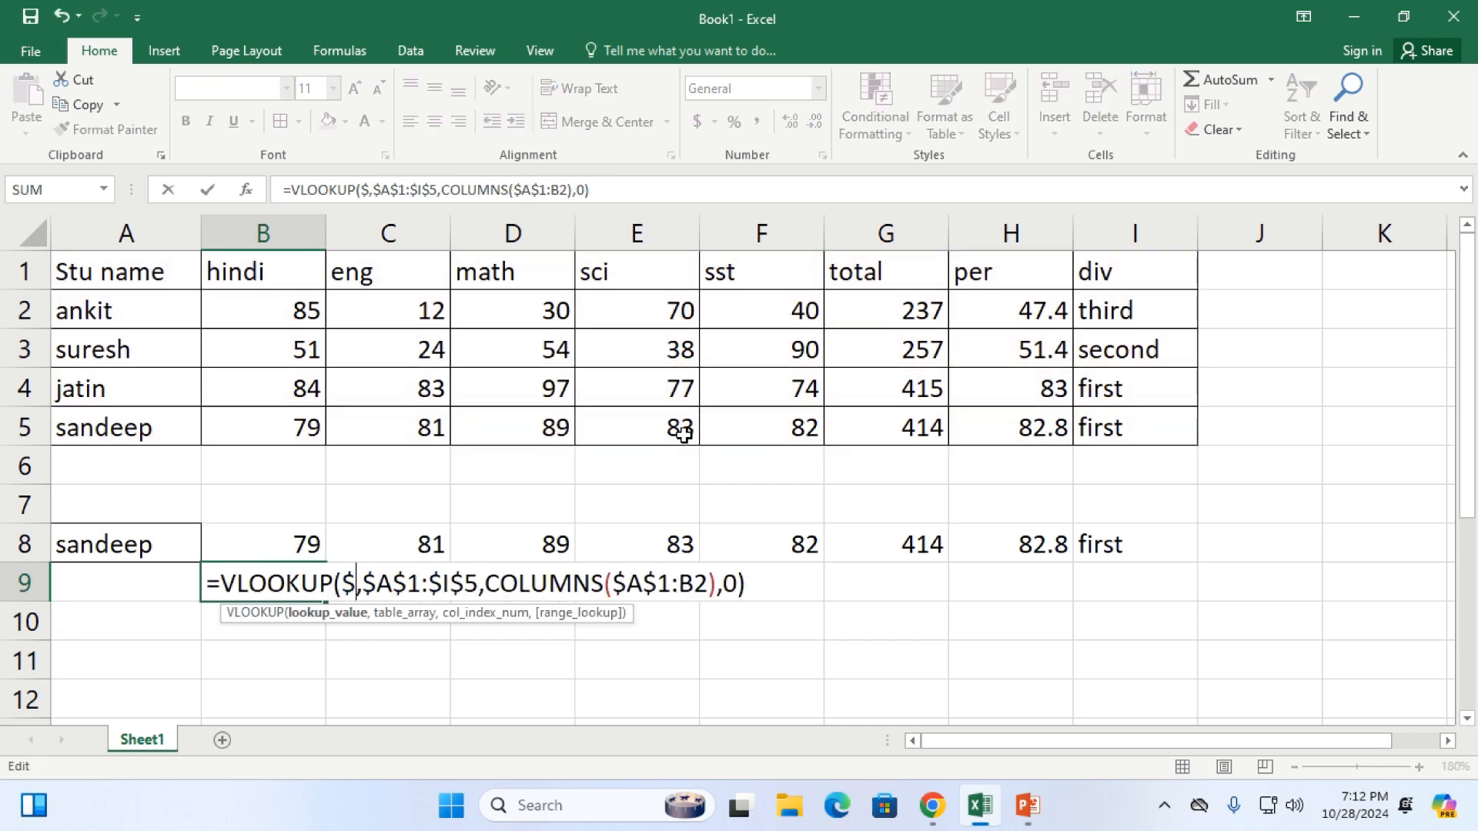
{"action": "type", "text": "\""}
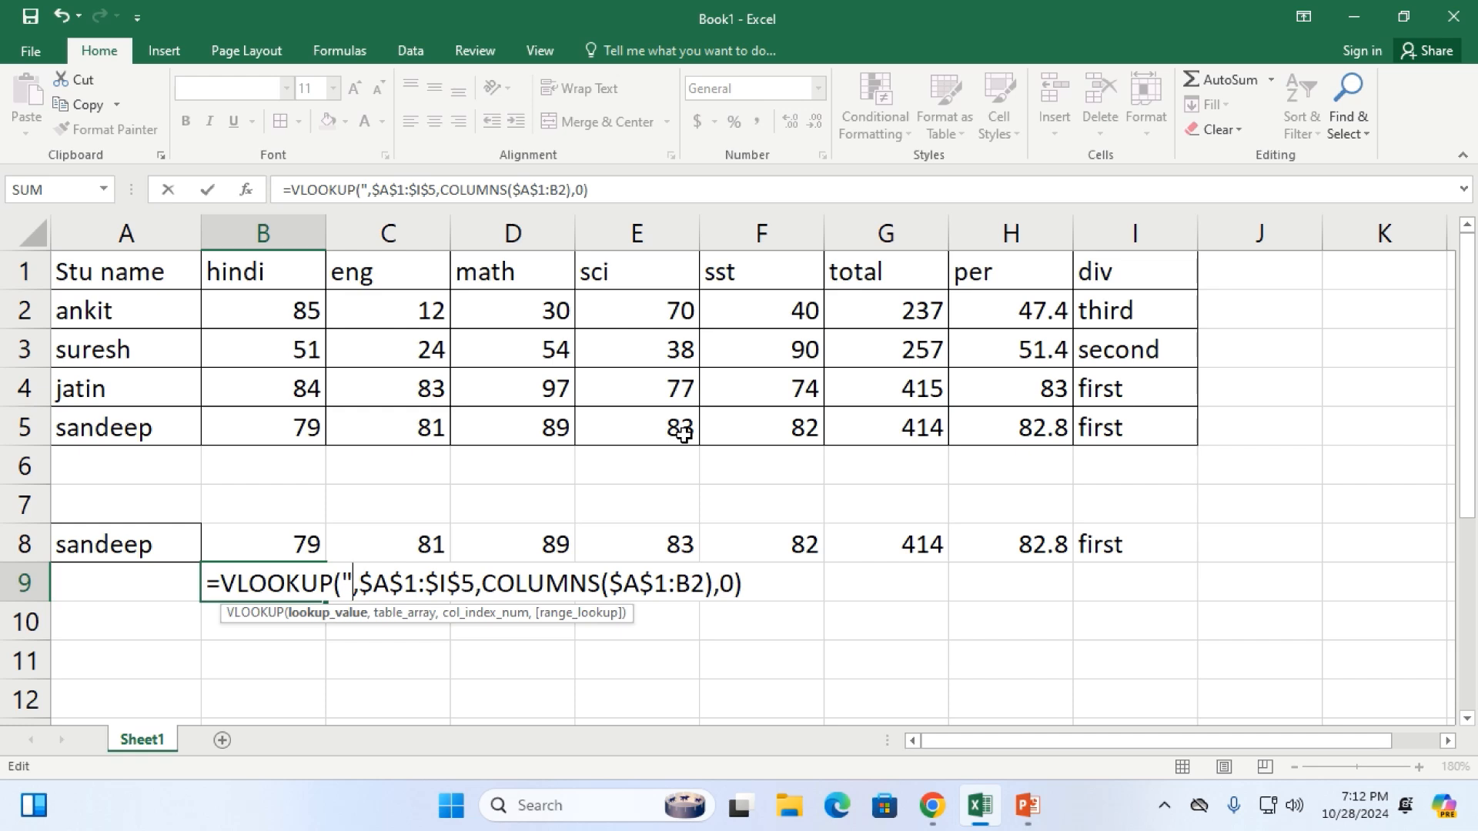
{"action": "type", "text": "sandee"}
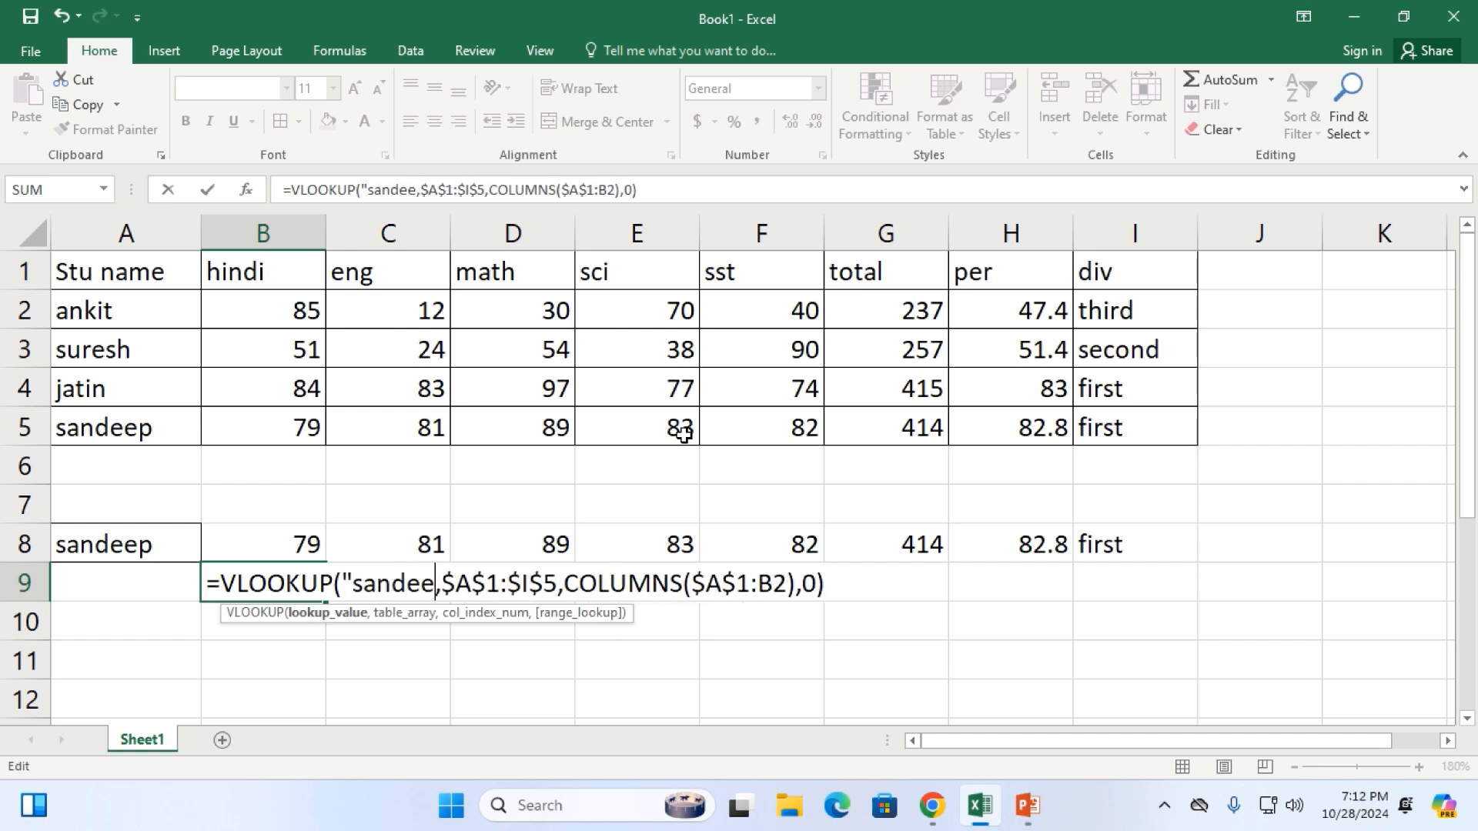
{"action": "type", "text": "p\""}
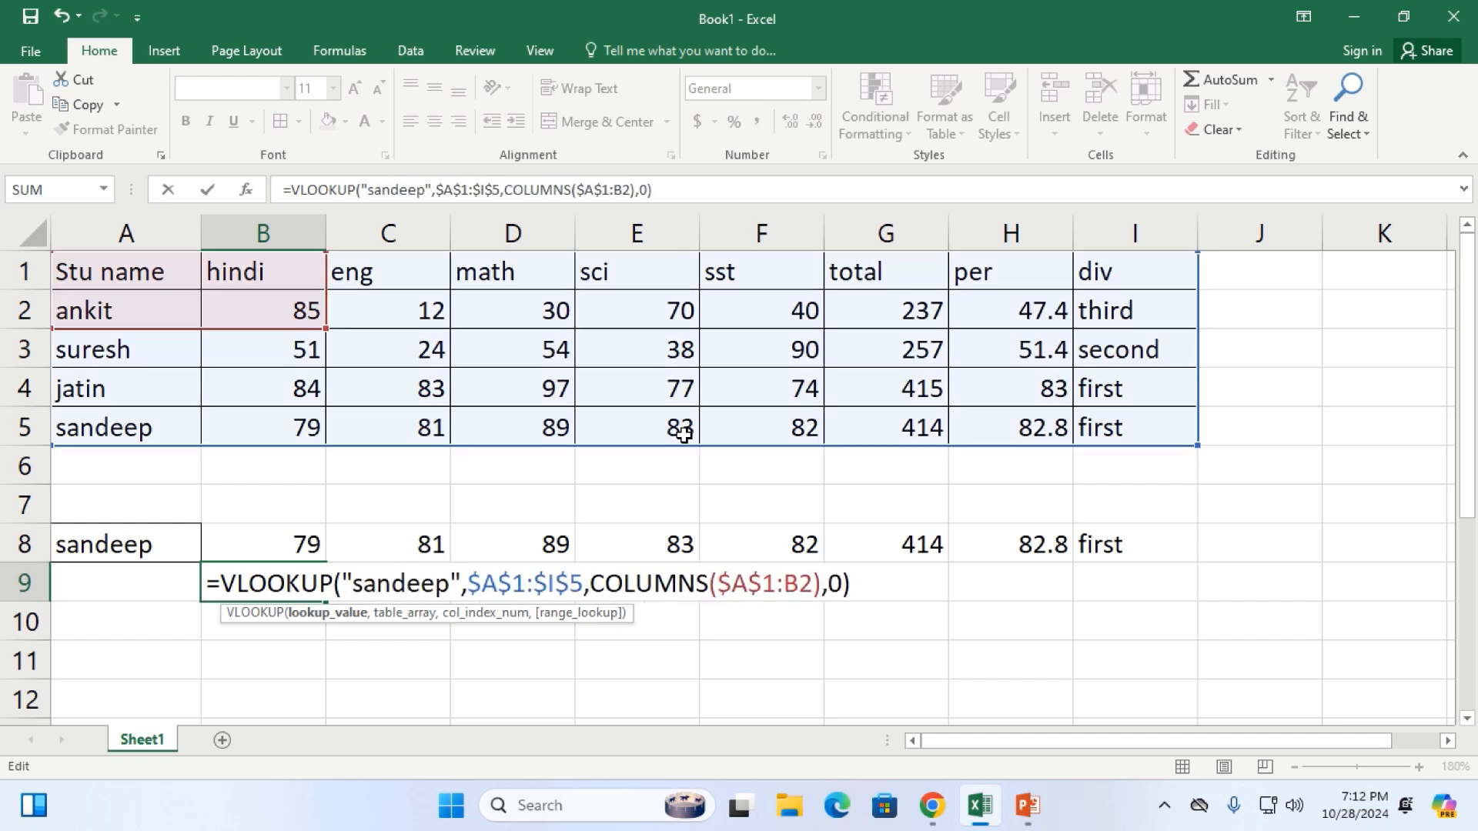
{"action": "left_click", "coordinate": [861, 584]}
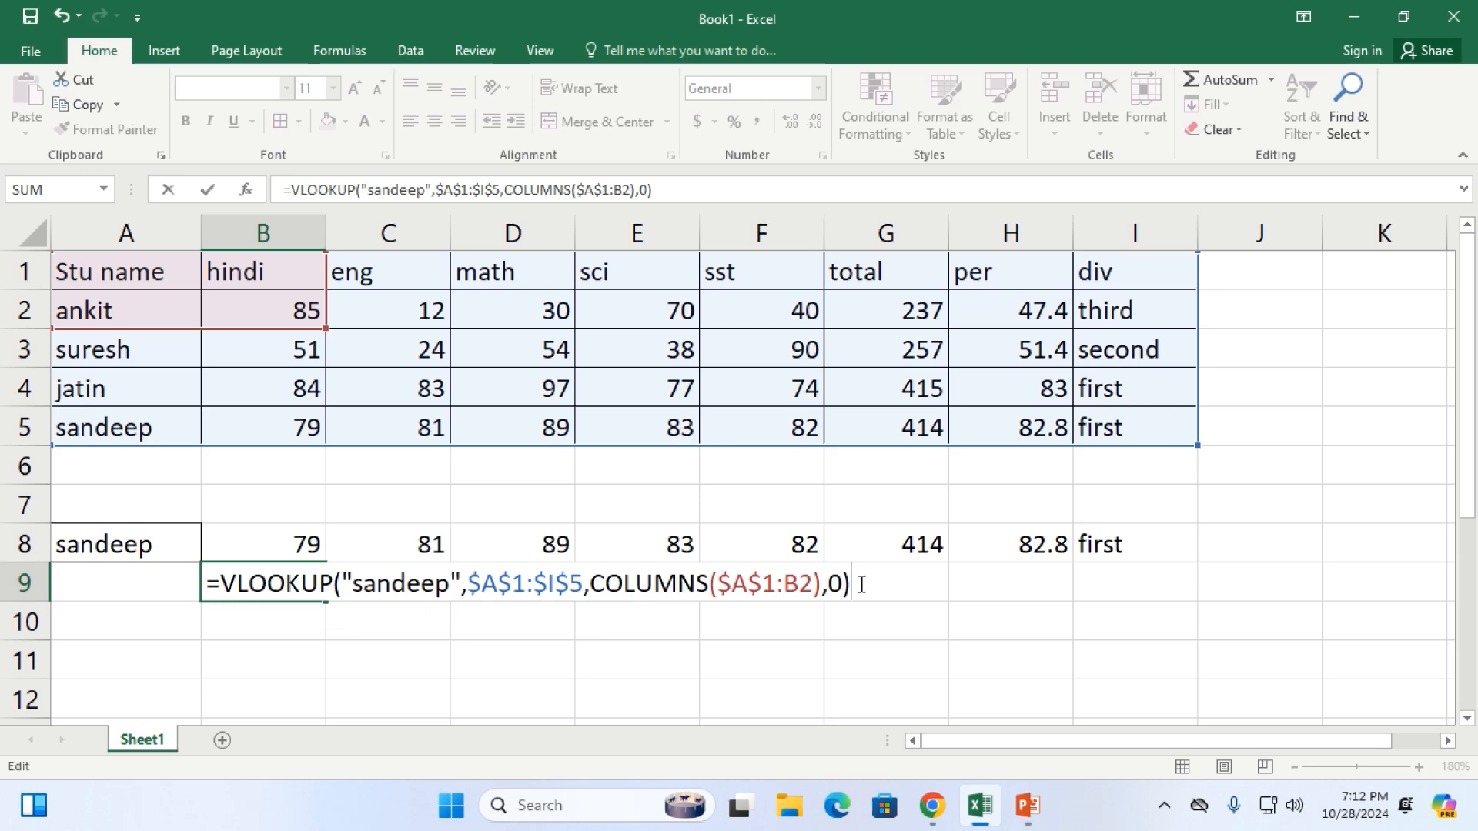
{"action": "key", "text": "ctrl+Return"}
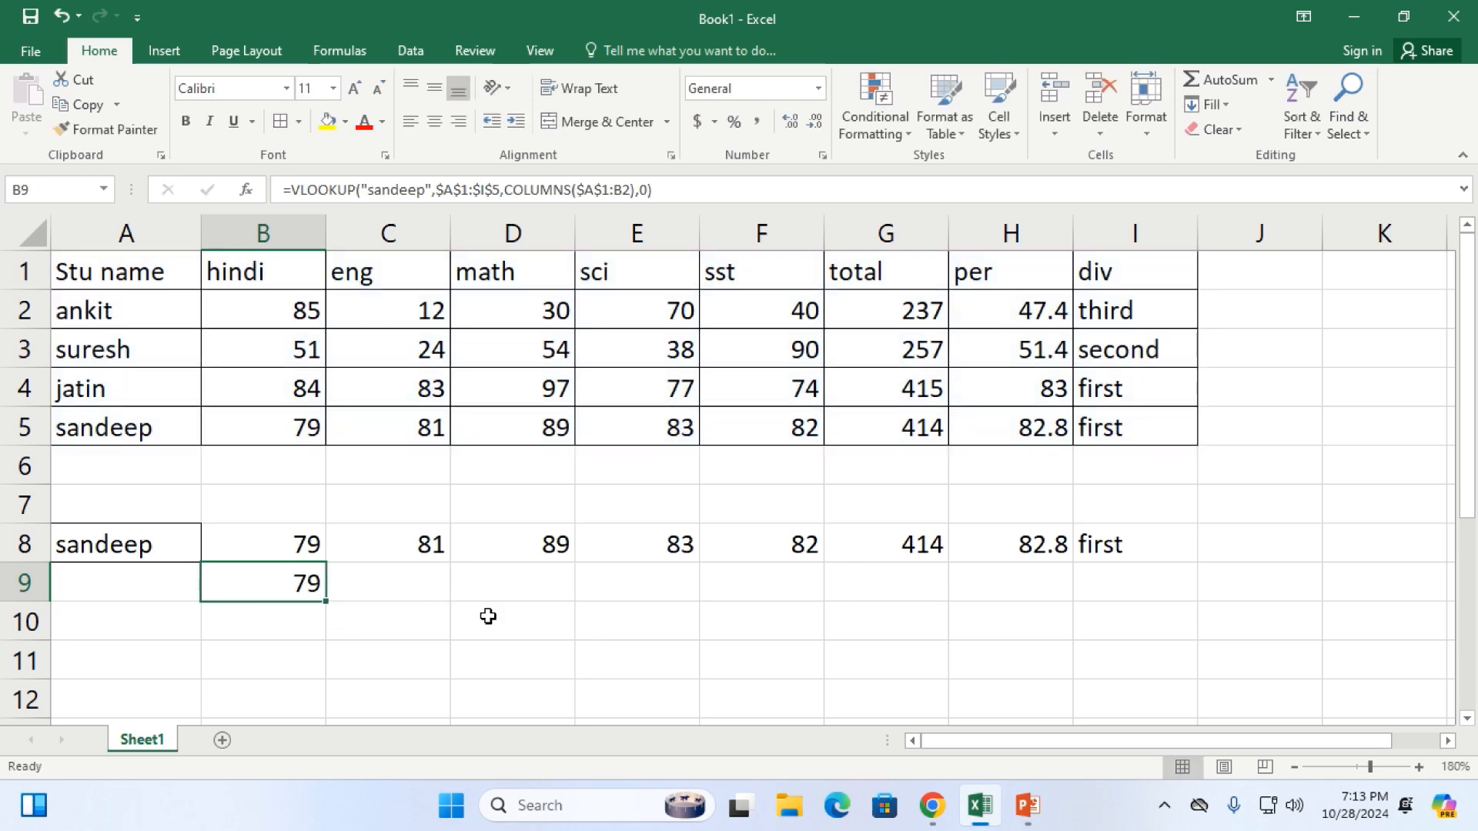
Compare the lookup value arguments of the VLOOKUP formulas in B8 and B9
{"action": "left_click", "coordinate": [321, 552]}
{"action": "double_click", "coordinate": [387, 548]}
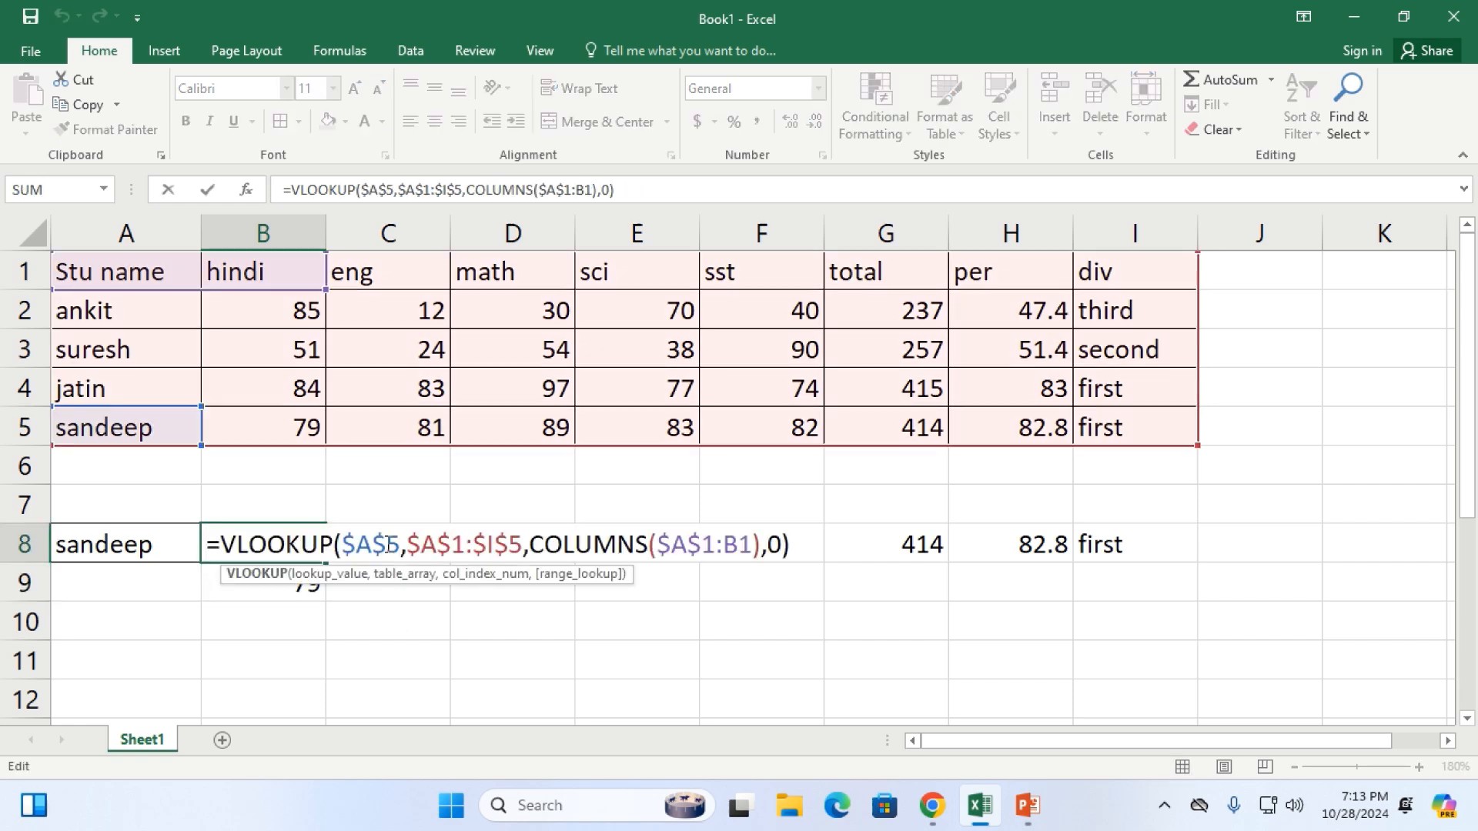
{"action": "left_click", "coordinate": [485, 686]}
{"action": "left_click", "coordinate": [303, 581]}
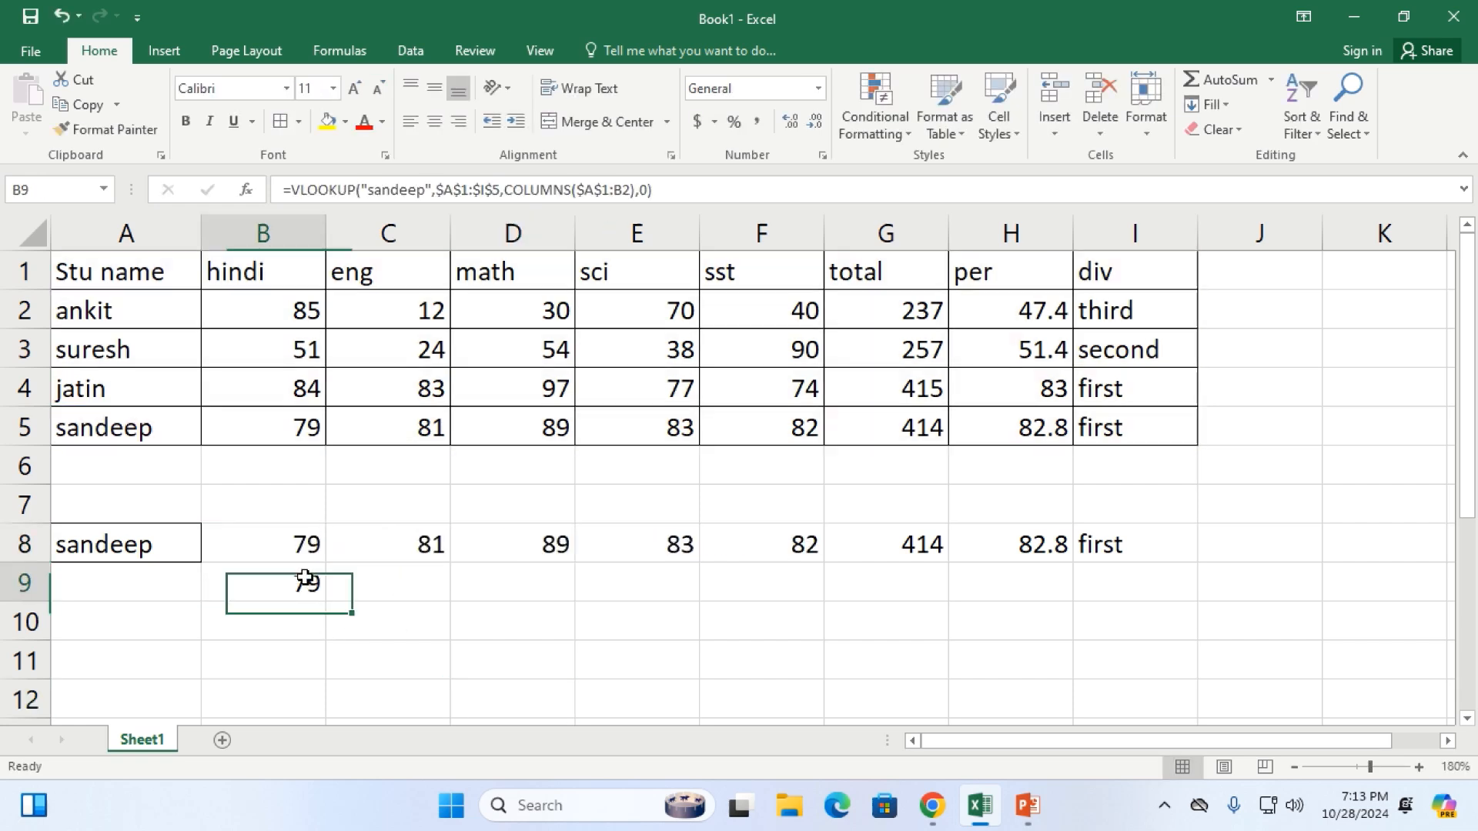
{"action": "double_click", "coordinate": [307, 581]}
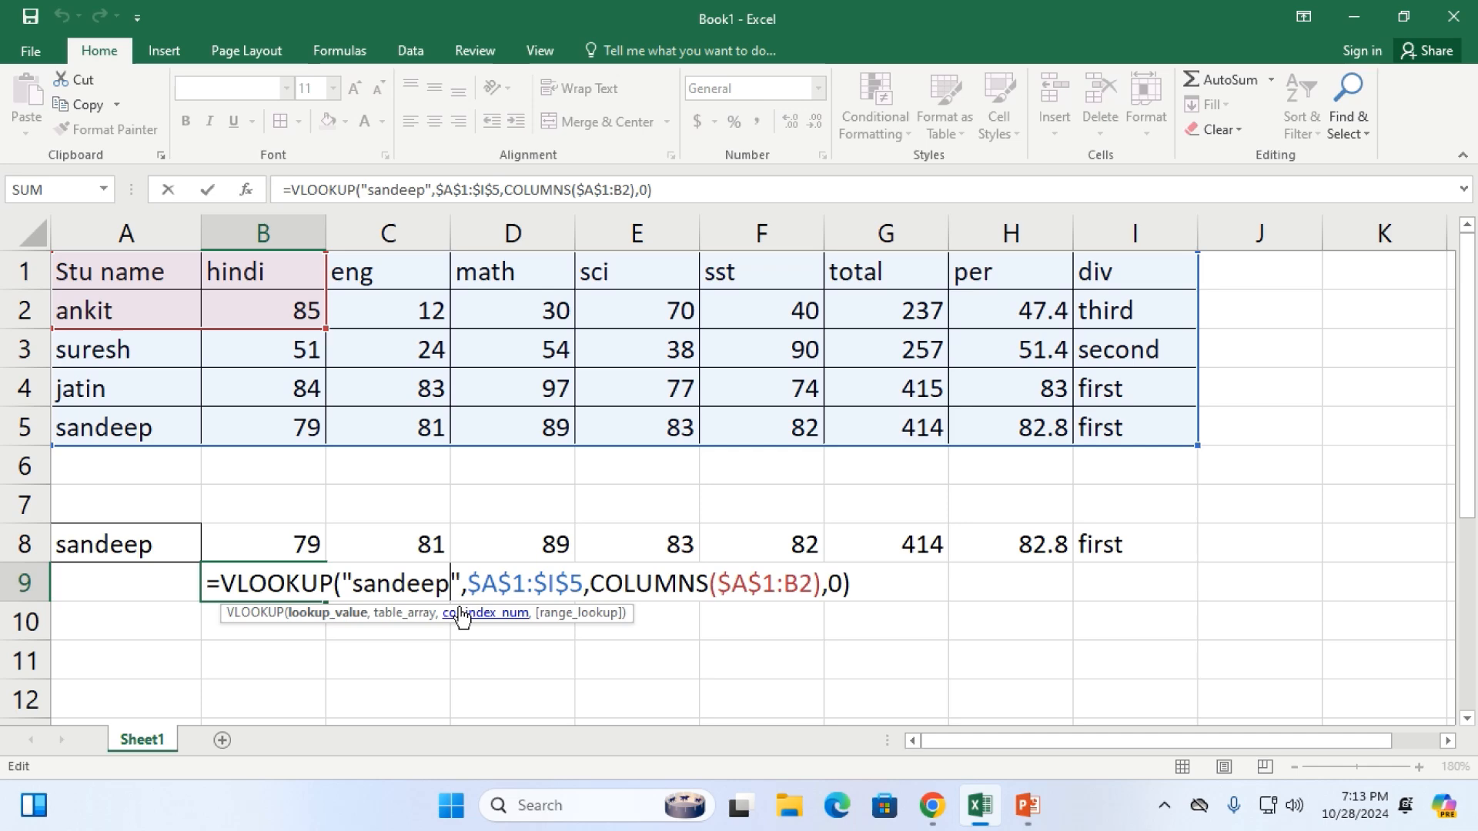
{"action": "left_click", "coordinate": [871, 574]}
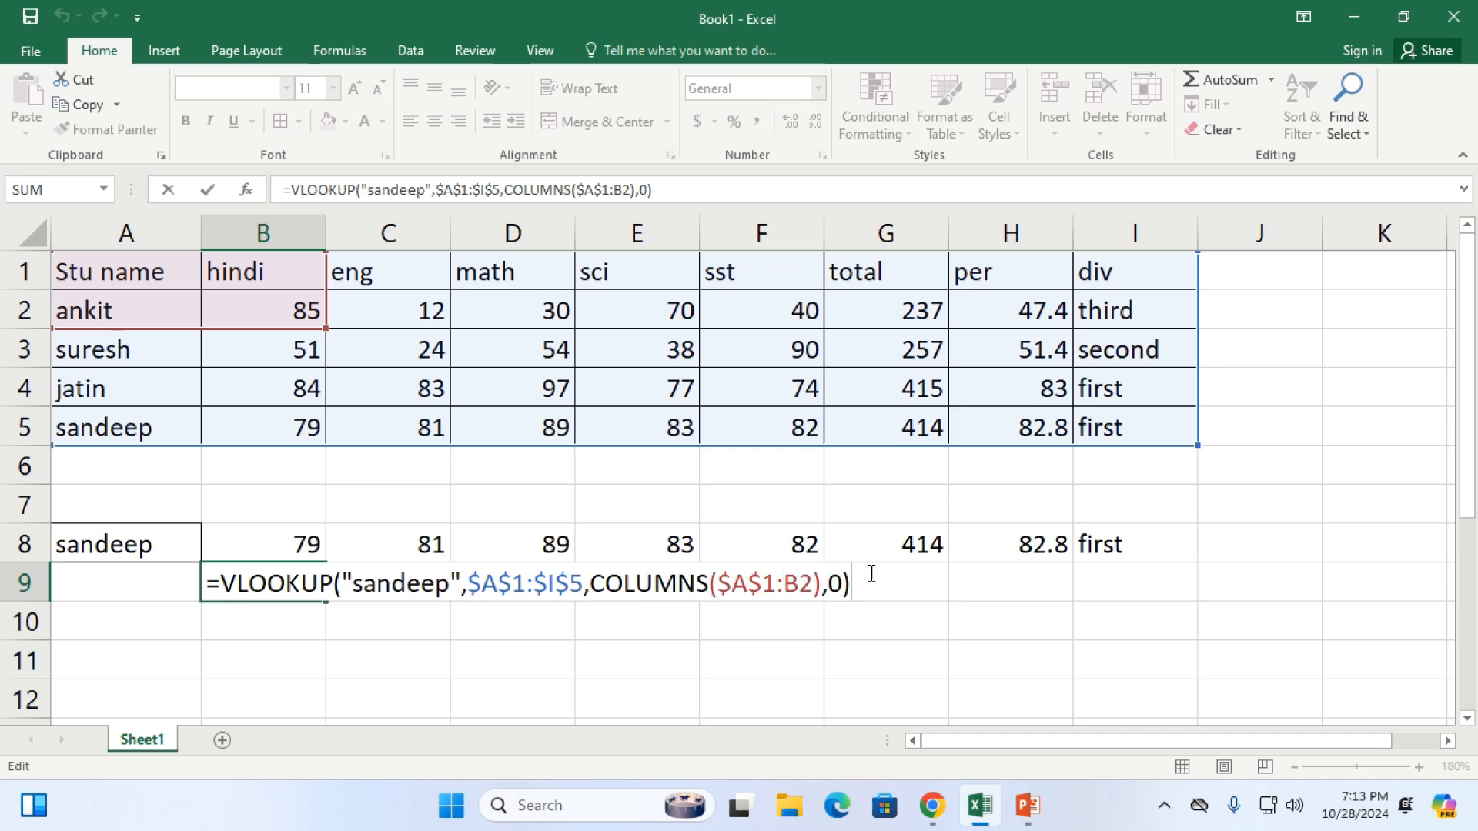
Replace all arguments of B8's VLOOKUP formula with the relative reference A3 as the lookup value
{"action": "key", "text": "Return"}
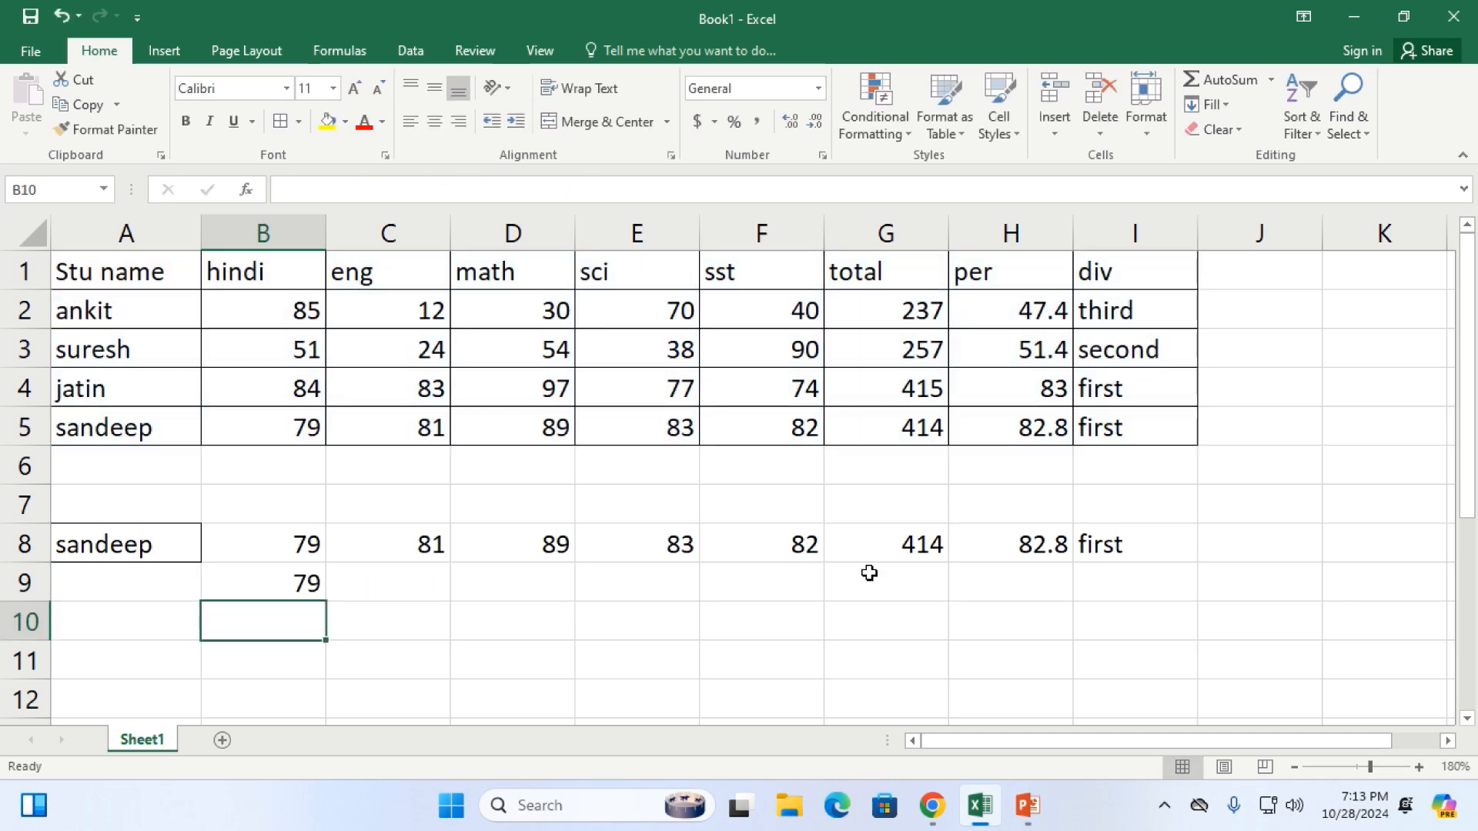
{"action": "left_click", "coordinate": [282, 544]}
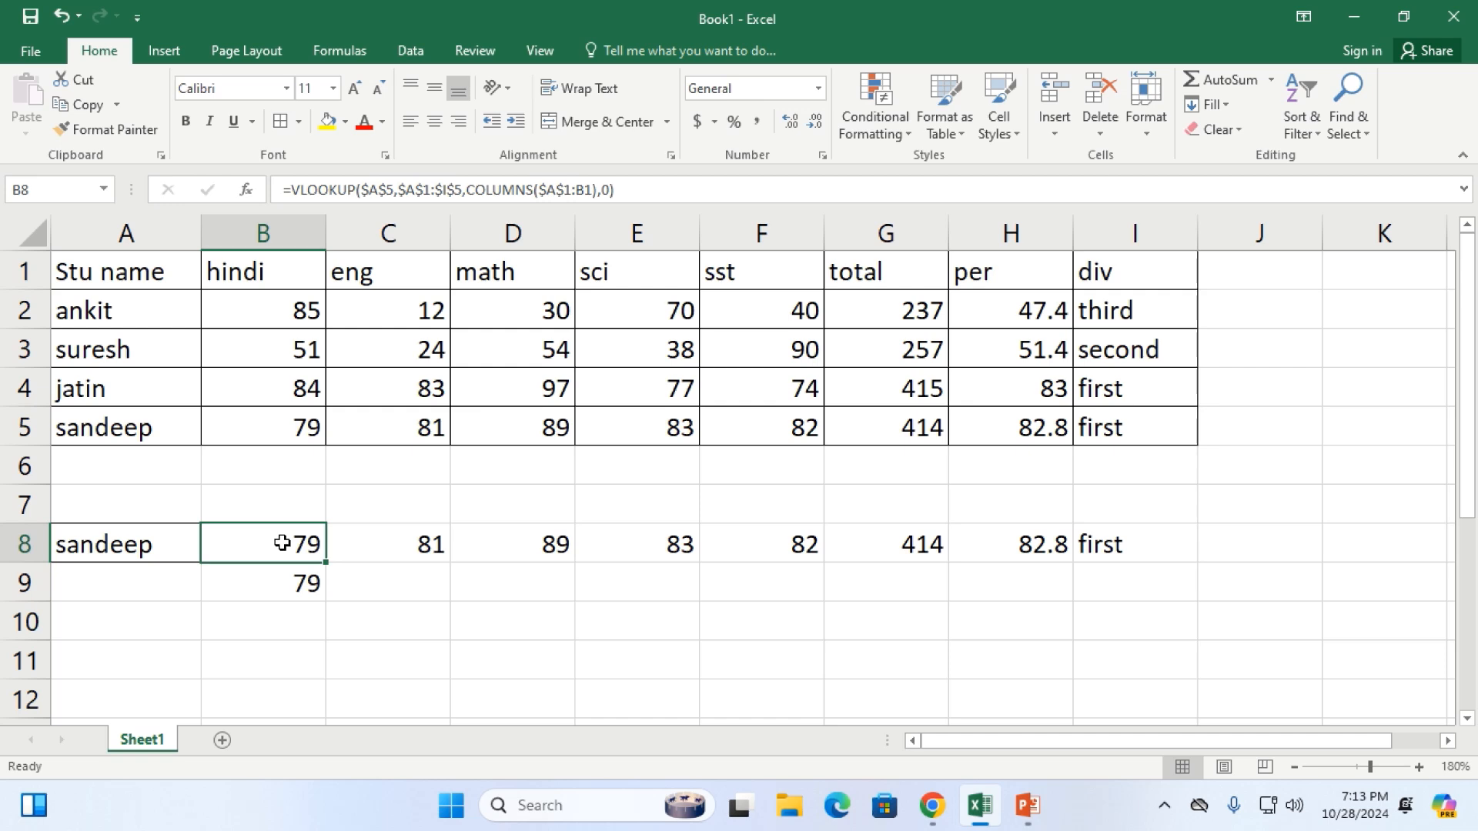
{"action": "double_click", "coordinate": [283, 543]}
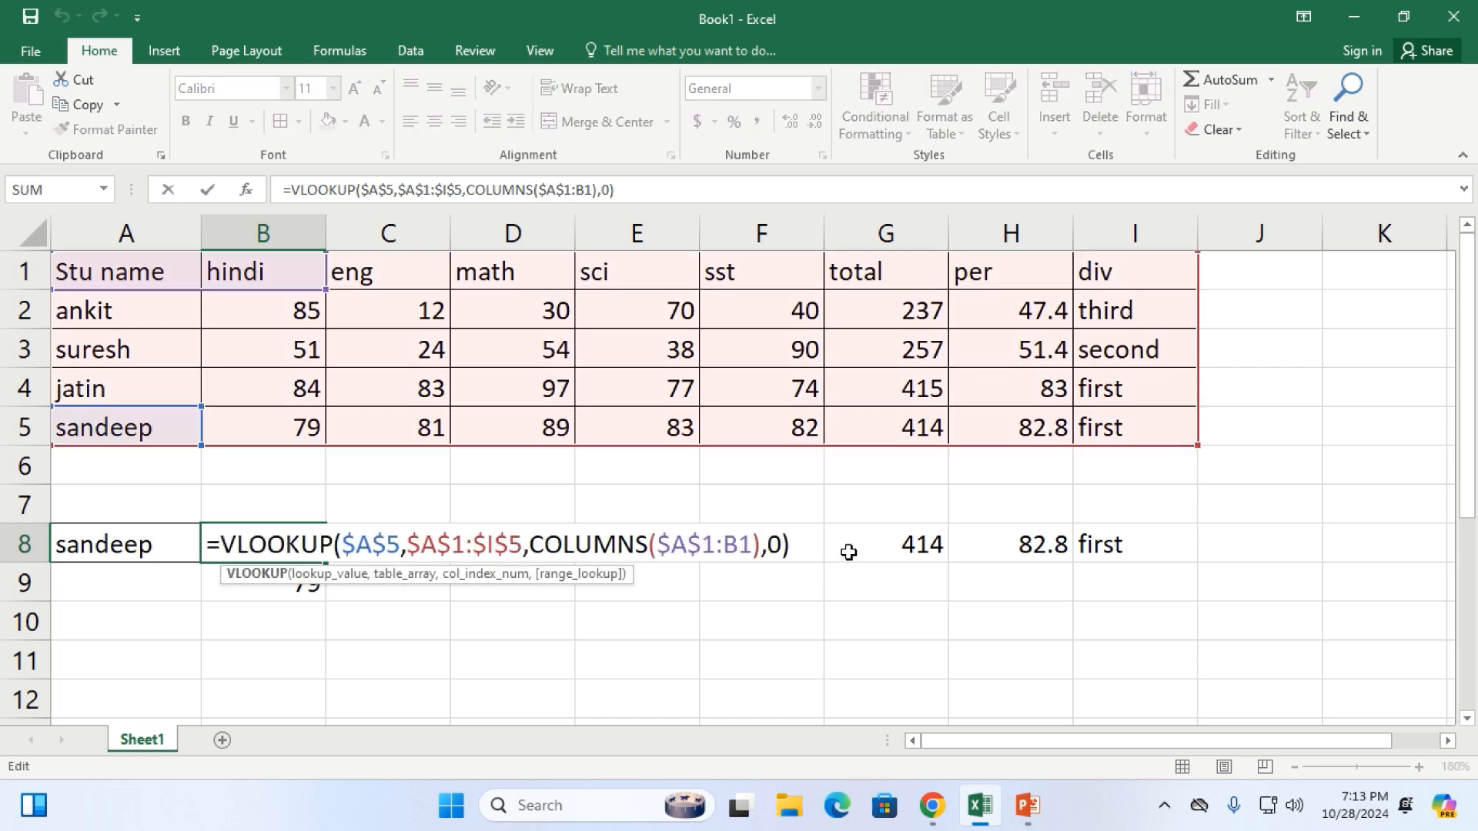
{"action": "left_click", "coordinate": [801, 541]}
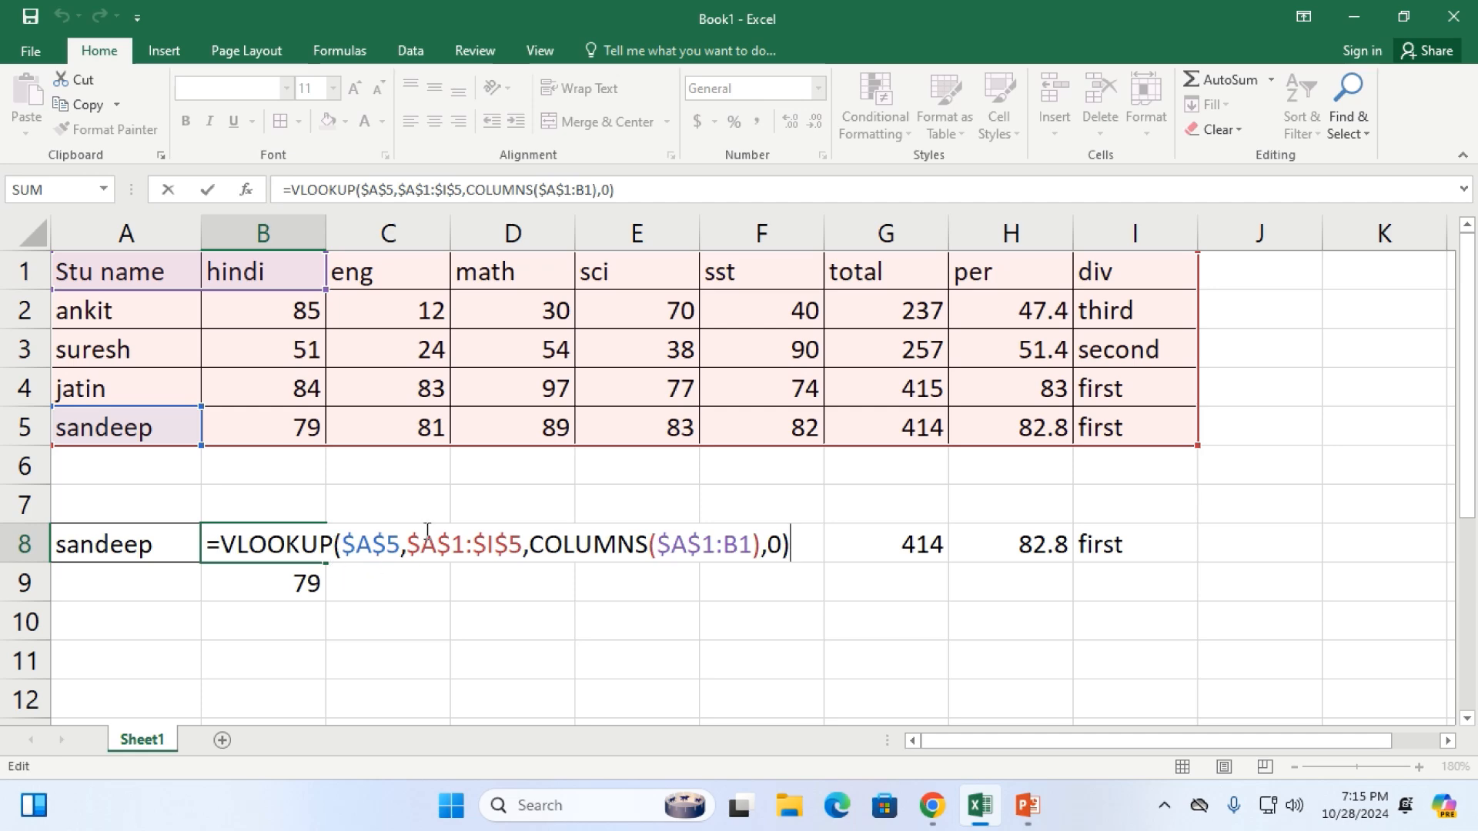
{"action": "key", "text": "BackSpace"}
{"action": "key", "text": "BackSpace"}
{"action": "key", "text": "BackSpace"}
{"action": "key", "text": "BackSpace"}
{"action": "key", "text": "BackSpace"}
{"action": "key", "text": "BackSpace"}
{"action": "key", "text": "BackSpace"}
{"action": "key", "text": "BackSpace"}
{"action": "key", "text": "BackSpace"}
{"action": "key", "text": "BackSpace"}
{"action": "key", "text": "BackSpace"}
{"action": "key", "text": "BackSpace"}
{"action": "key", "text": "BackSpace"}
{"action": "key", "text": "BackSpace"}
{"action": "key", "text": "BackSpace"}
{"action": "key", "text": "BackSpace"}
{"action": "key", "text": "BackSpace"}
{"action": "key", "text": "BackSpace"}
{"action": "key", "text": "BackSpace"}
{"action": "key", "text": "BackSpace"}
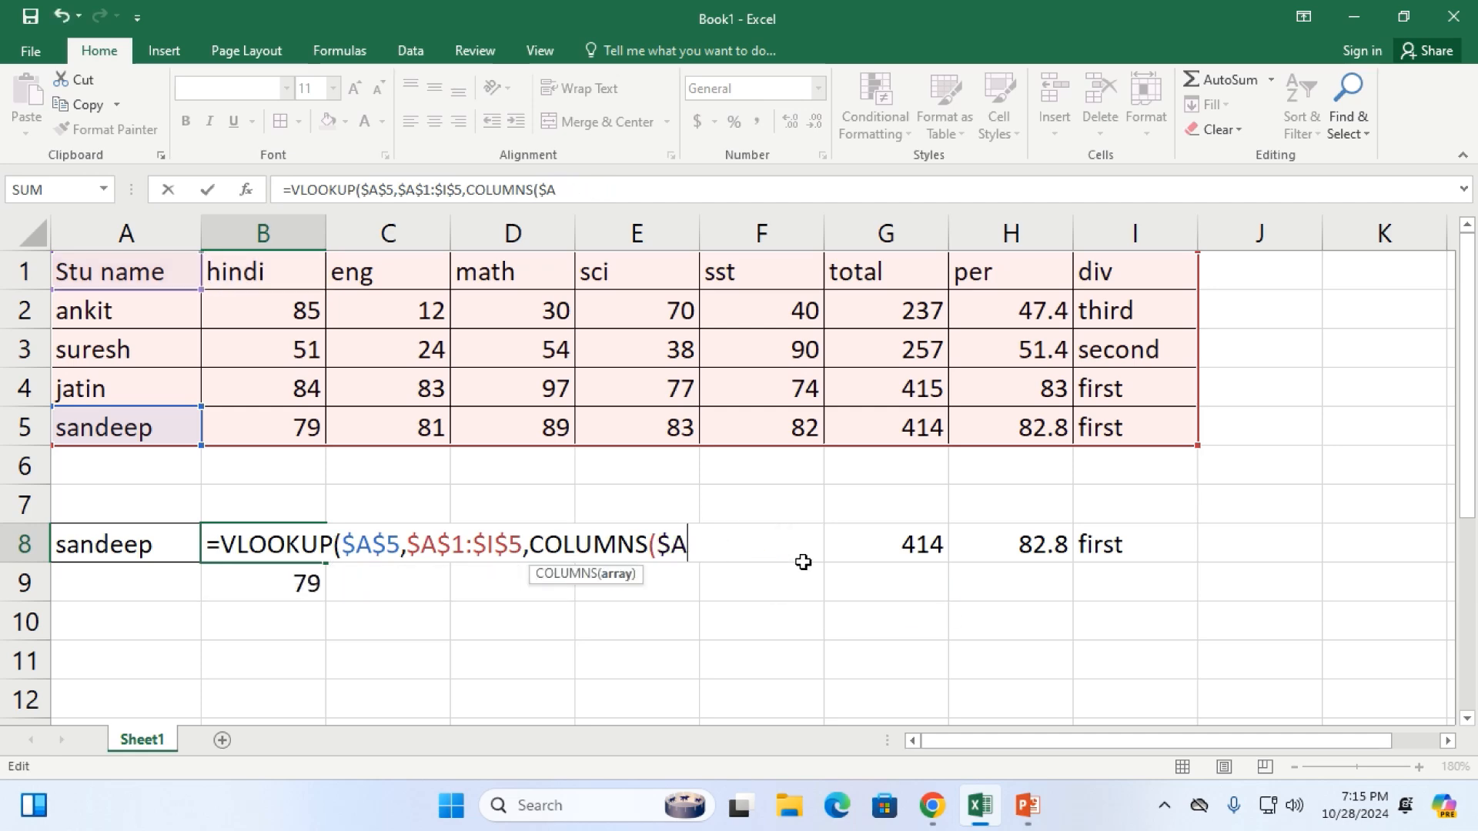
{"action": "key", "text": "BackSpace"}
{"action": "key", "text": "BackSpace"}
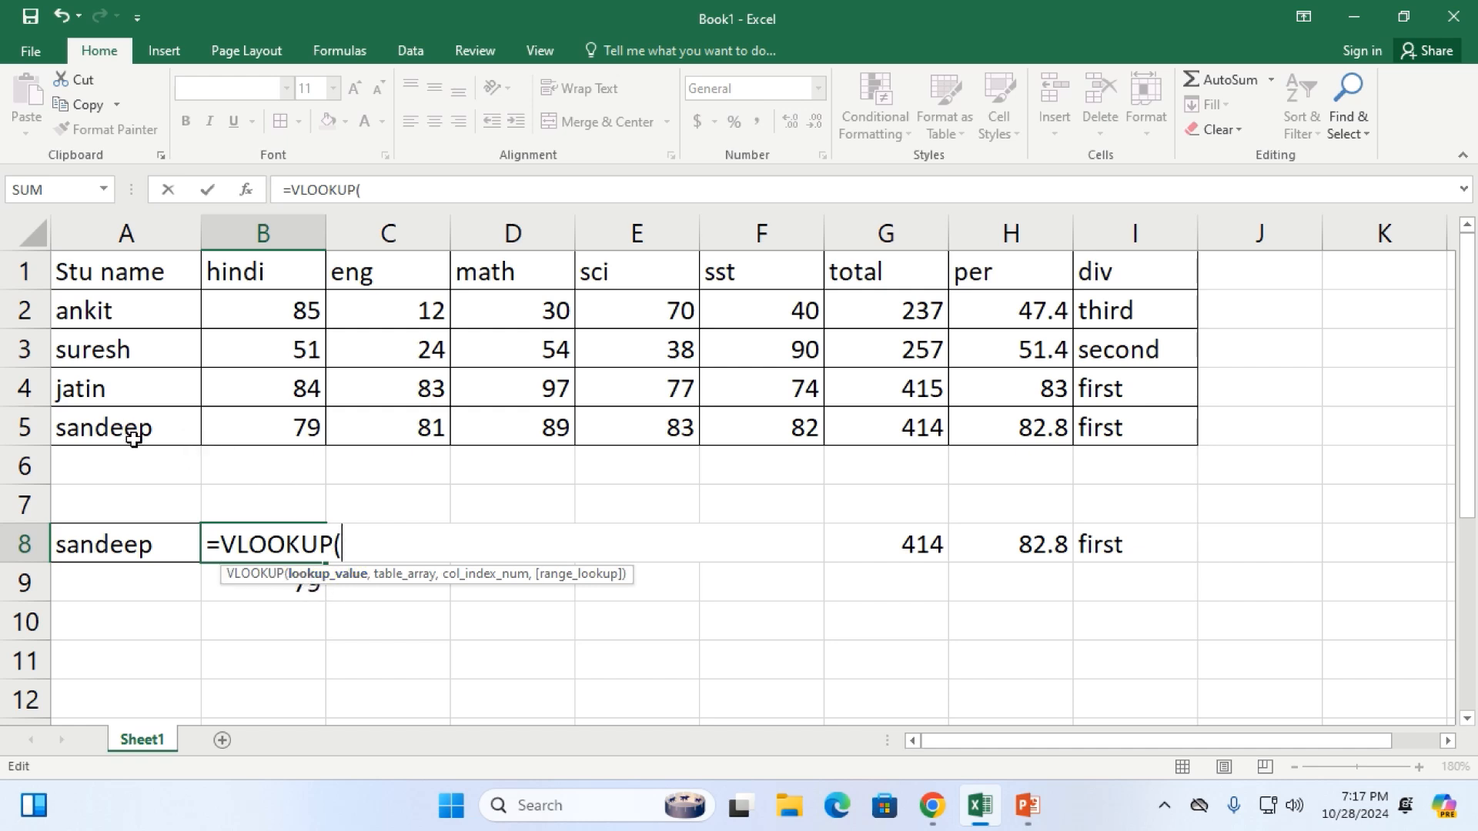
{"action": "left_click", "coordinate": [157, 355]}
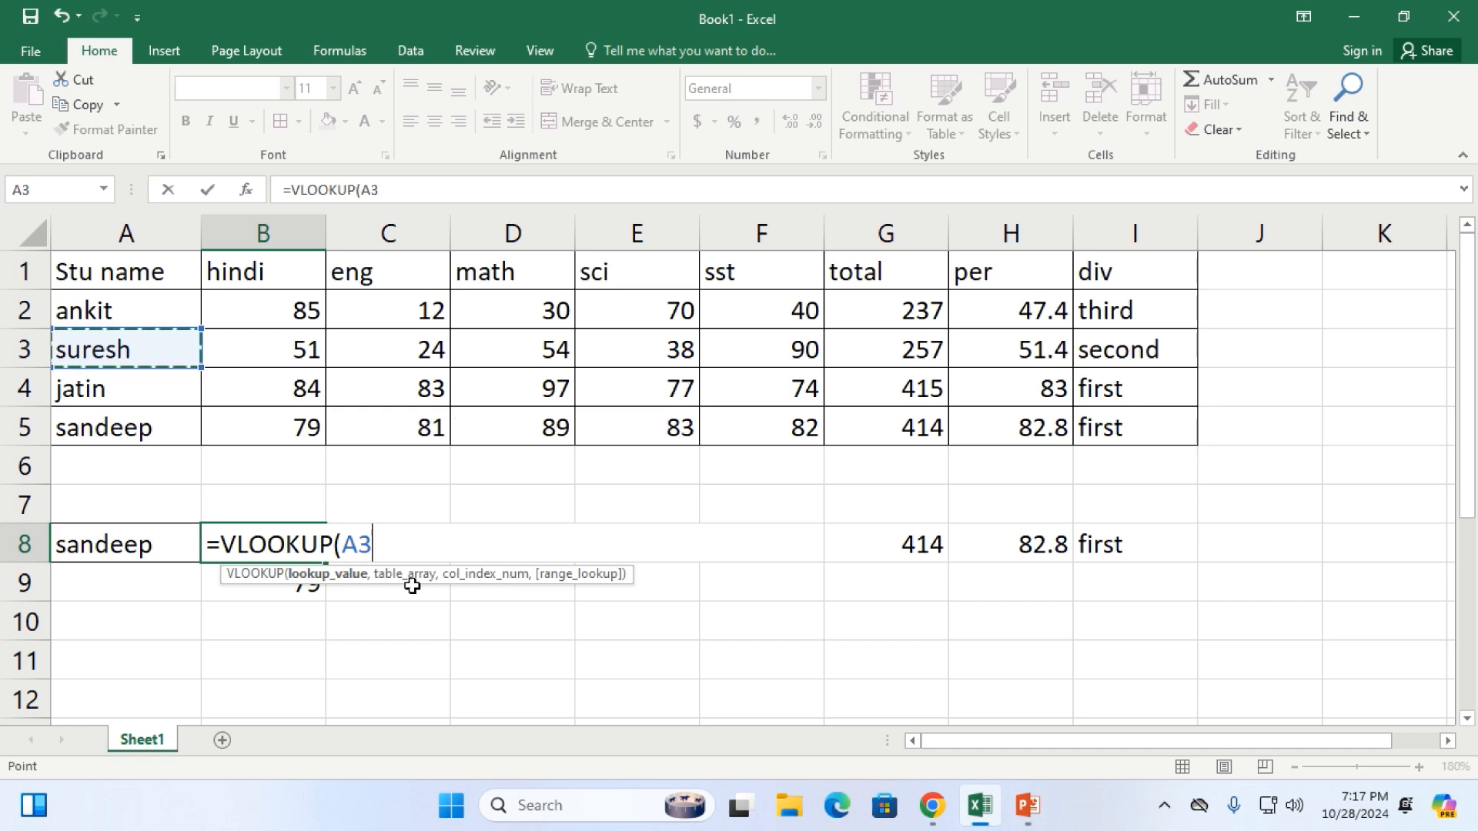
{"action": "type", "text": ","}
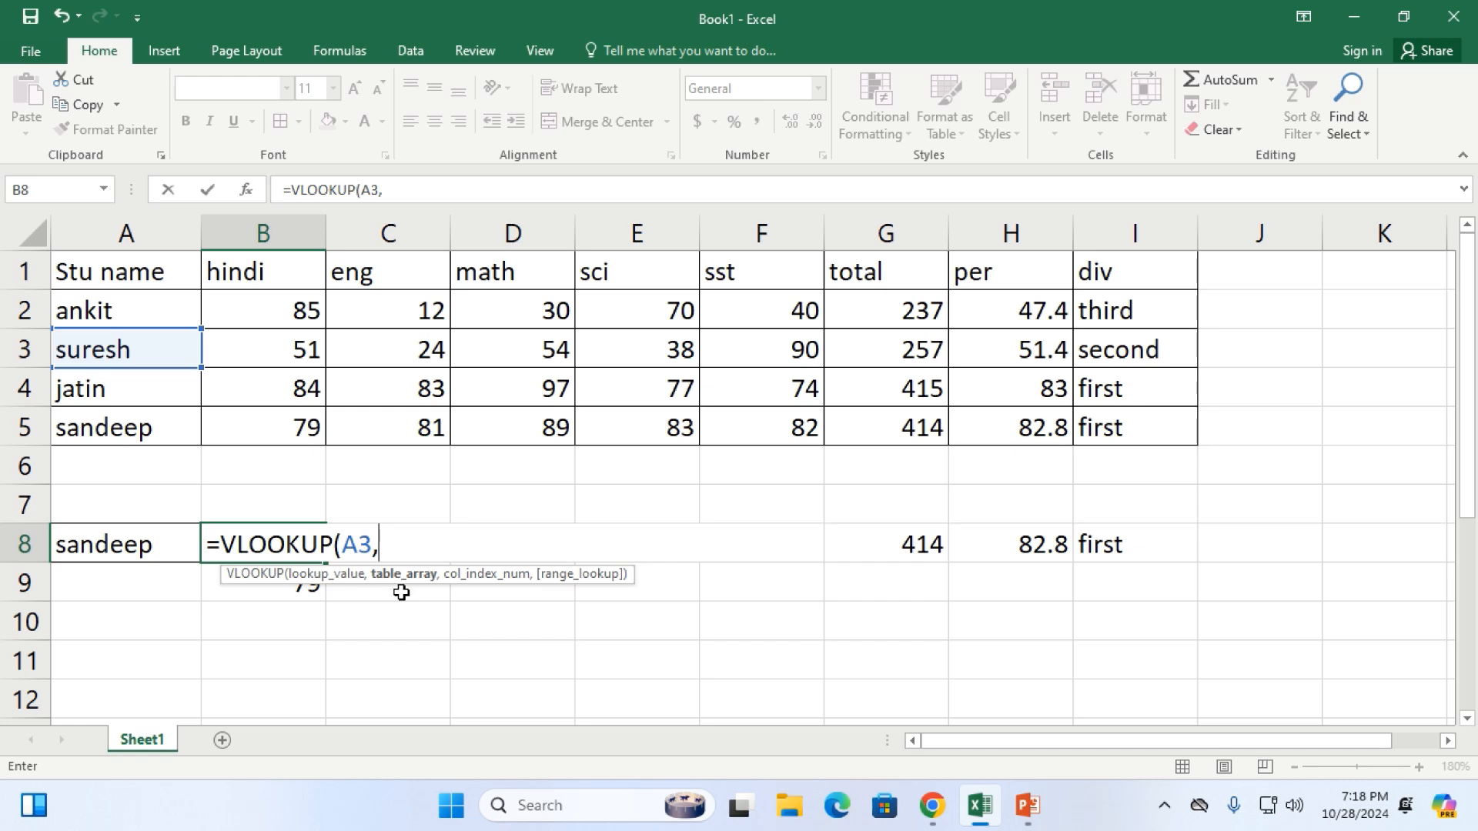
{"action": "left_click_drag", "start_coordinate": [112, 275], "coordinate": [1139, 431]}
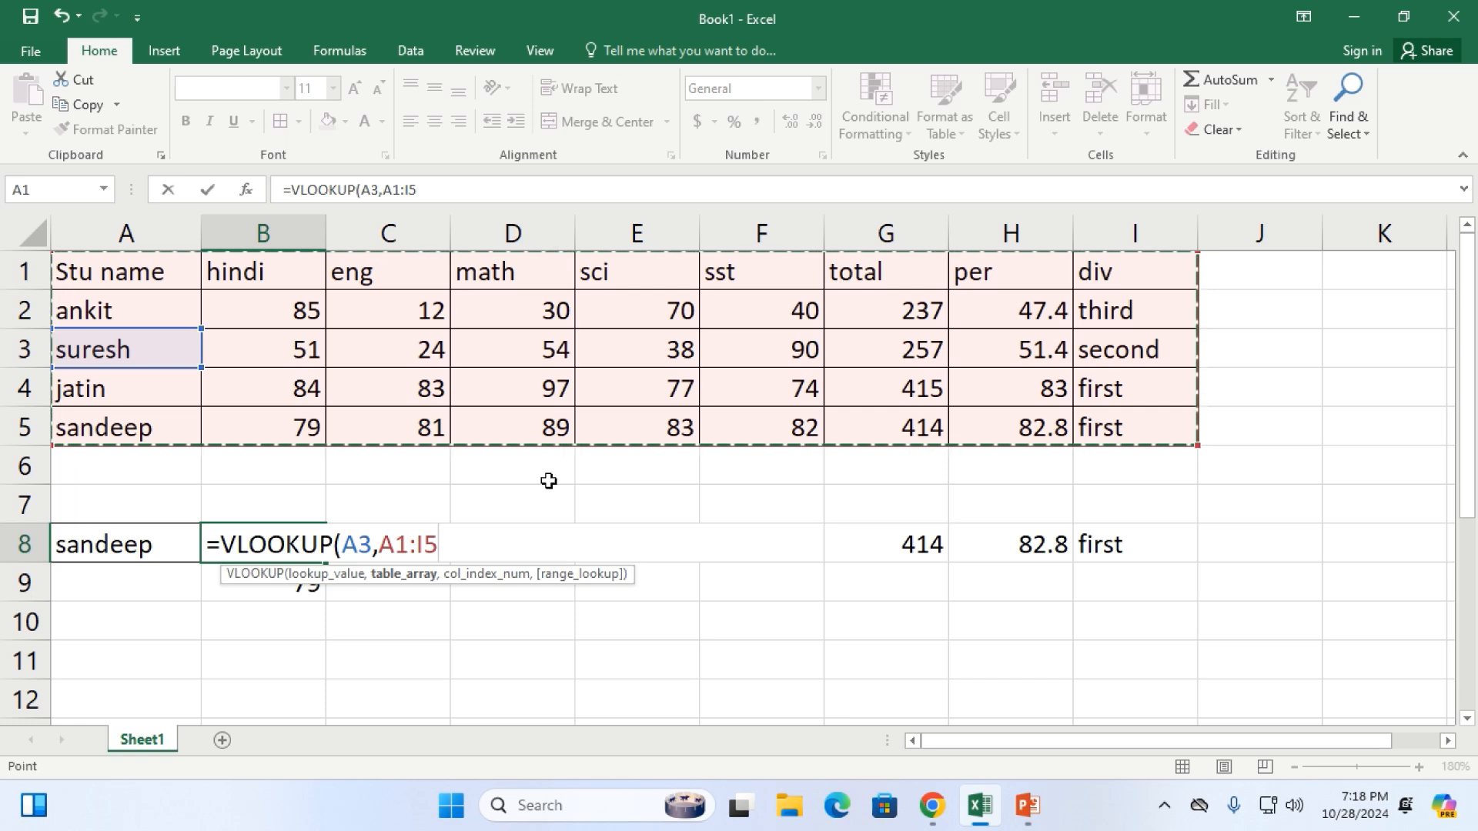
{"action": "key", "text": "BackSpace"}
{"action": "key", "text": "BackSpace"}
{"action": "key", "text": "BackSpace"}
{"action": "key", "text": "BackSpace"}
{"action": "key", "text": "BackSpace"}
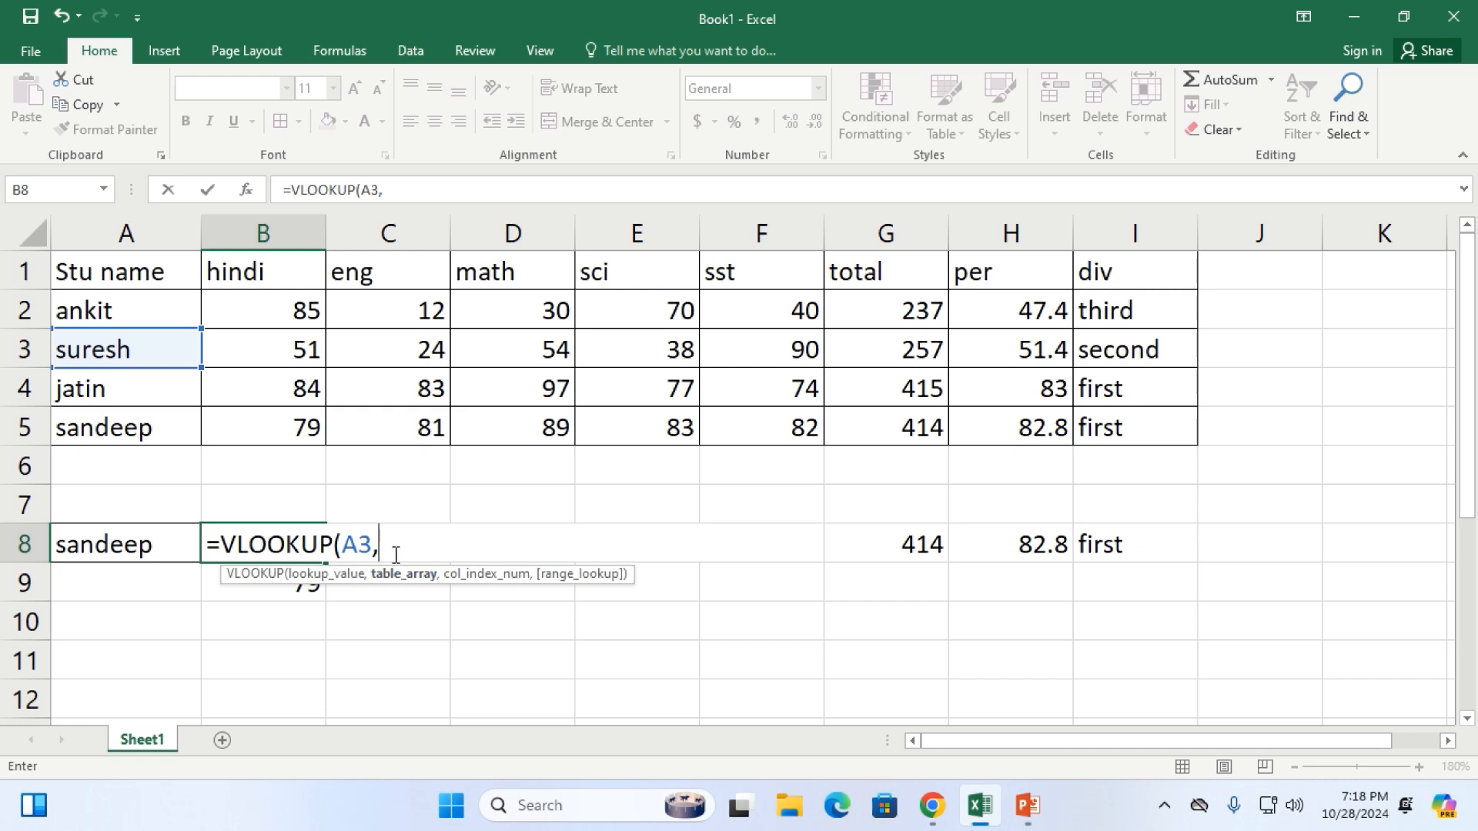
Set the table array of B8's VLOOKUP formula to the whole marks table, A1:I5
{"action": "left_click", "coordinate": [119, 275]}
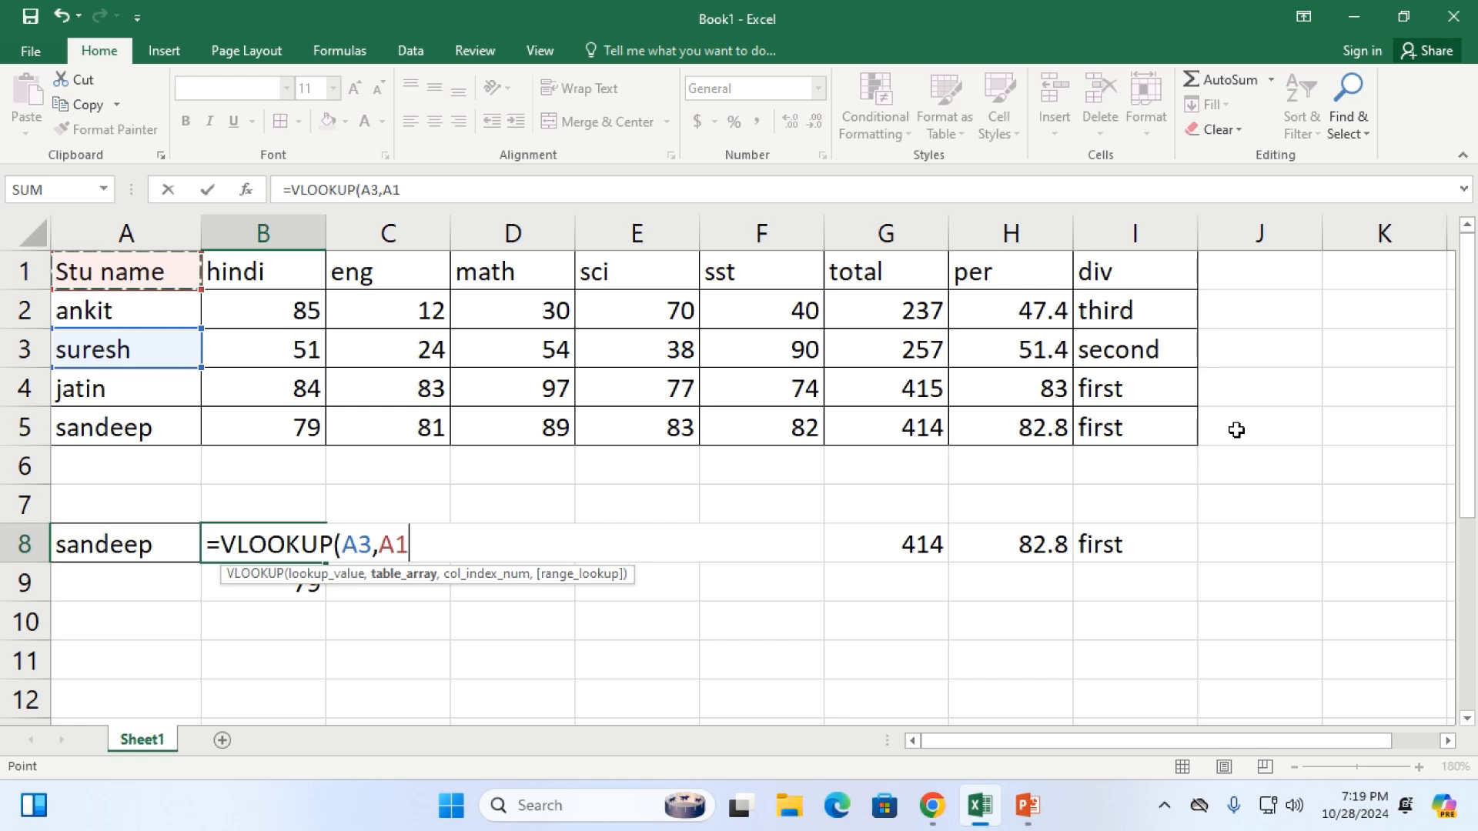
{"action": "left_click_drag", "start_coordinate": [123, 271], "coordinate": [1170, 277]}
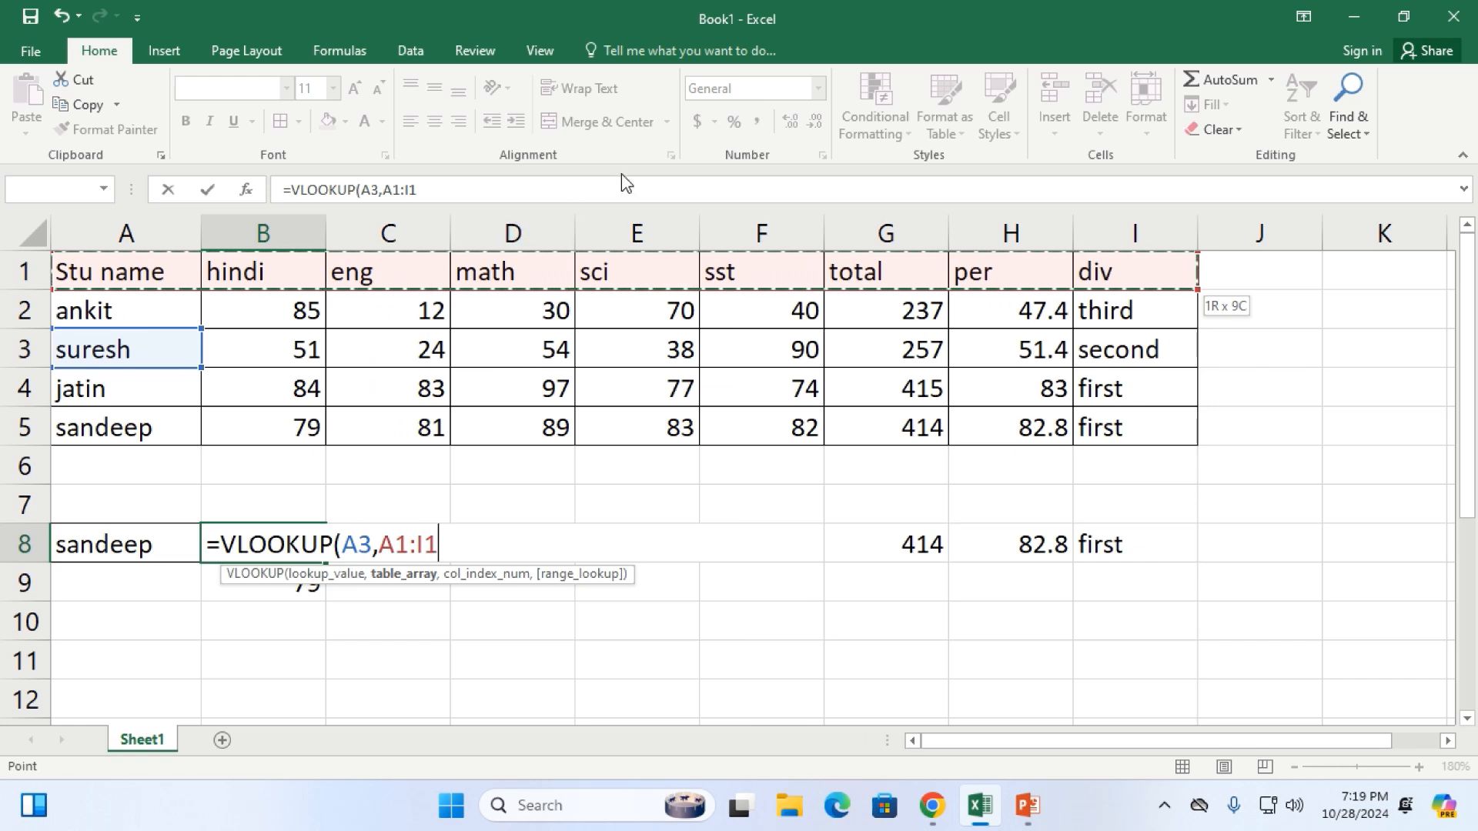
{"action": "key", "text": "ctrl+shift+Down"}
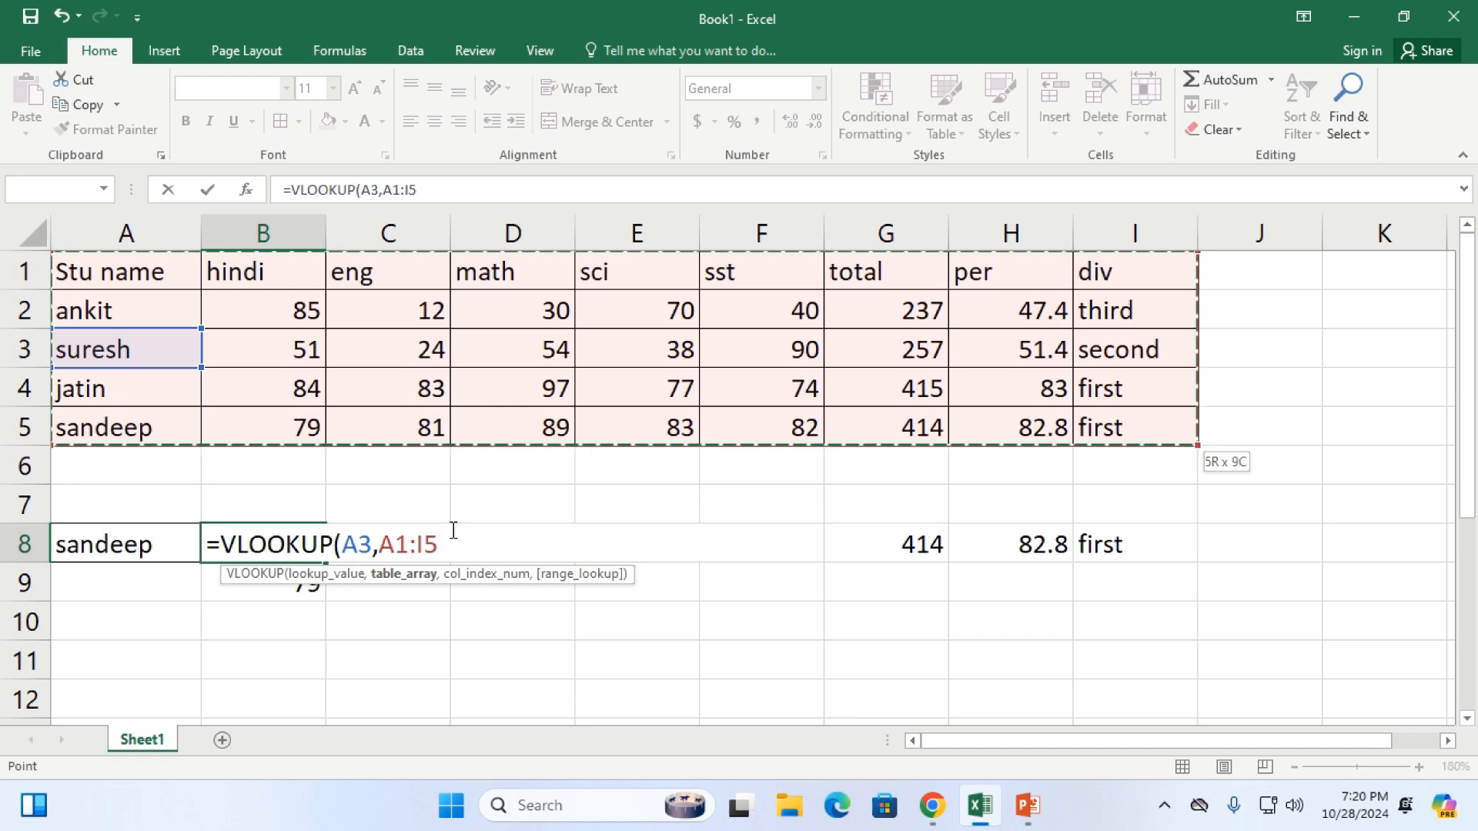
{"action": "type", "text": ","}
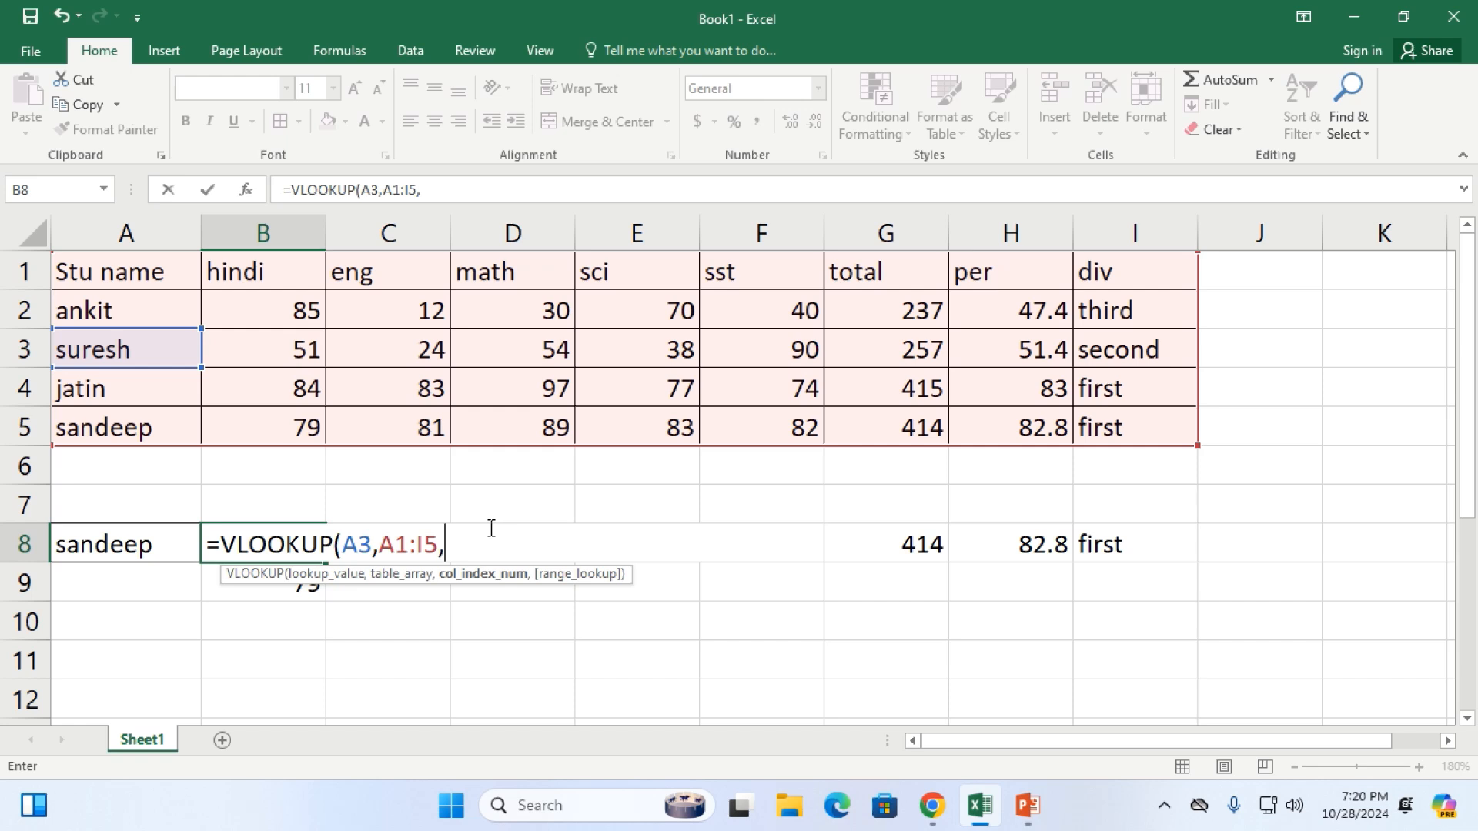
Complete B8's VLOOKUP formula with column index 9 and 0 for an exact match
{"action": "type", "text": "9"}
{"action": "type", "text": ","}
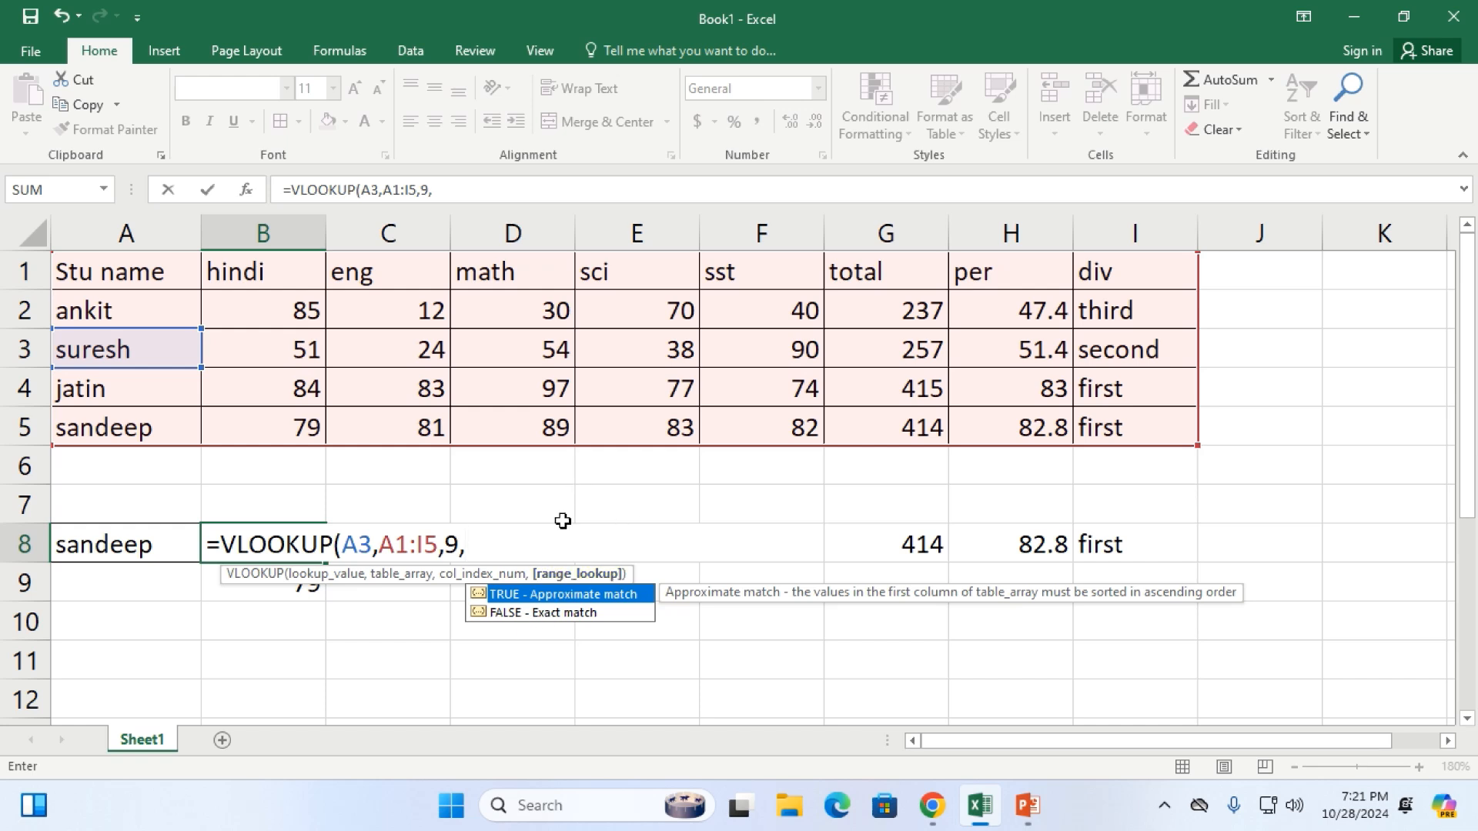
{"action": "type", "text": "0"}
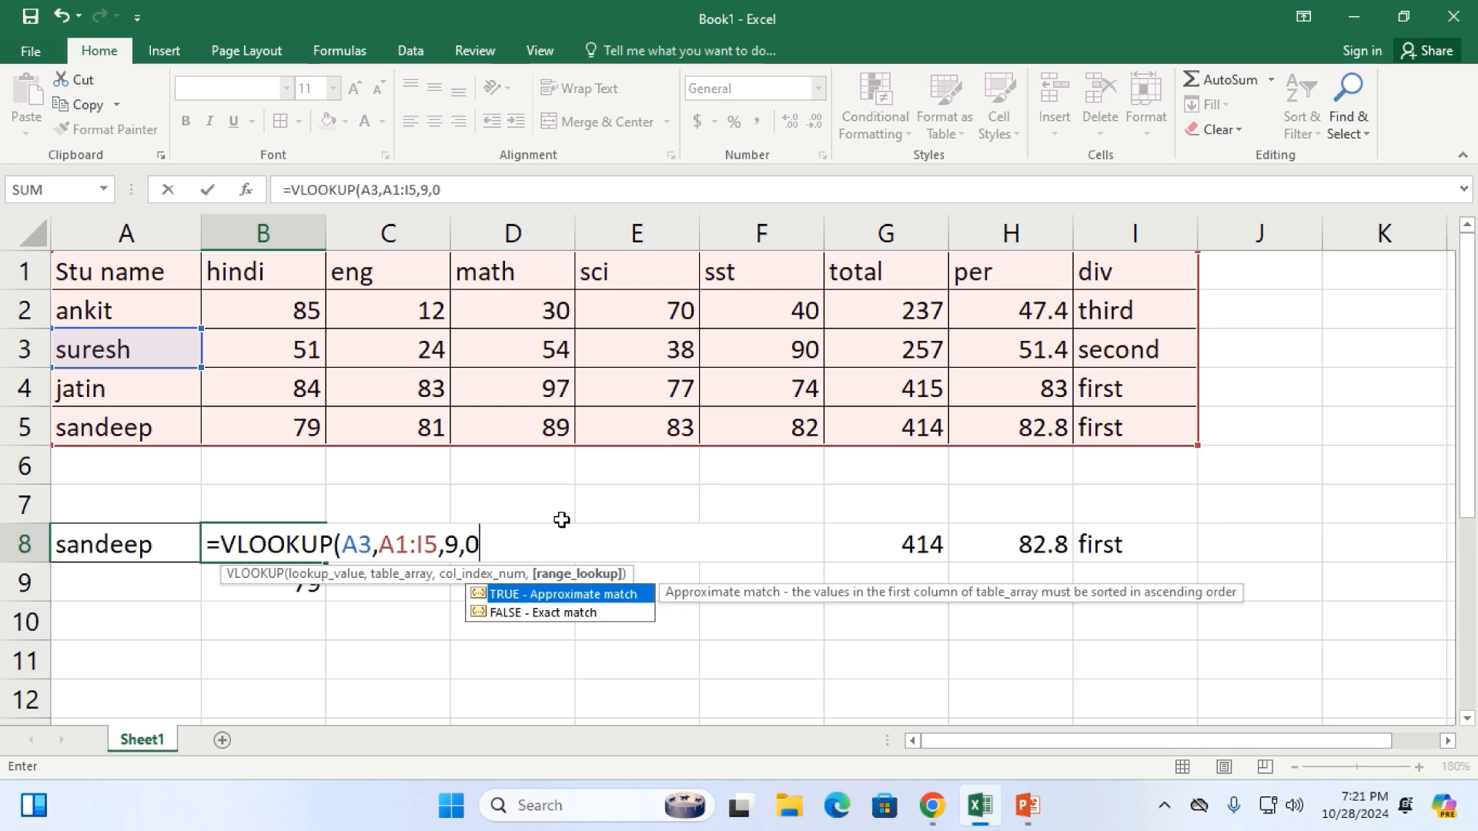
{"action": "type", "text": ")"}
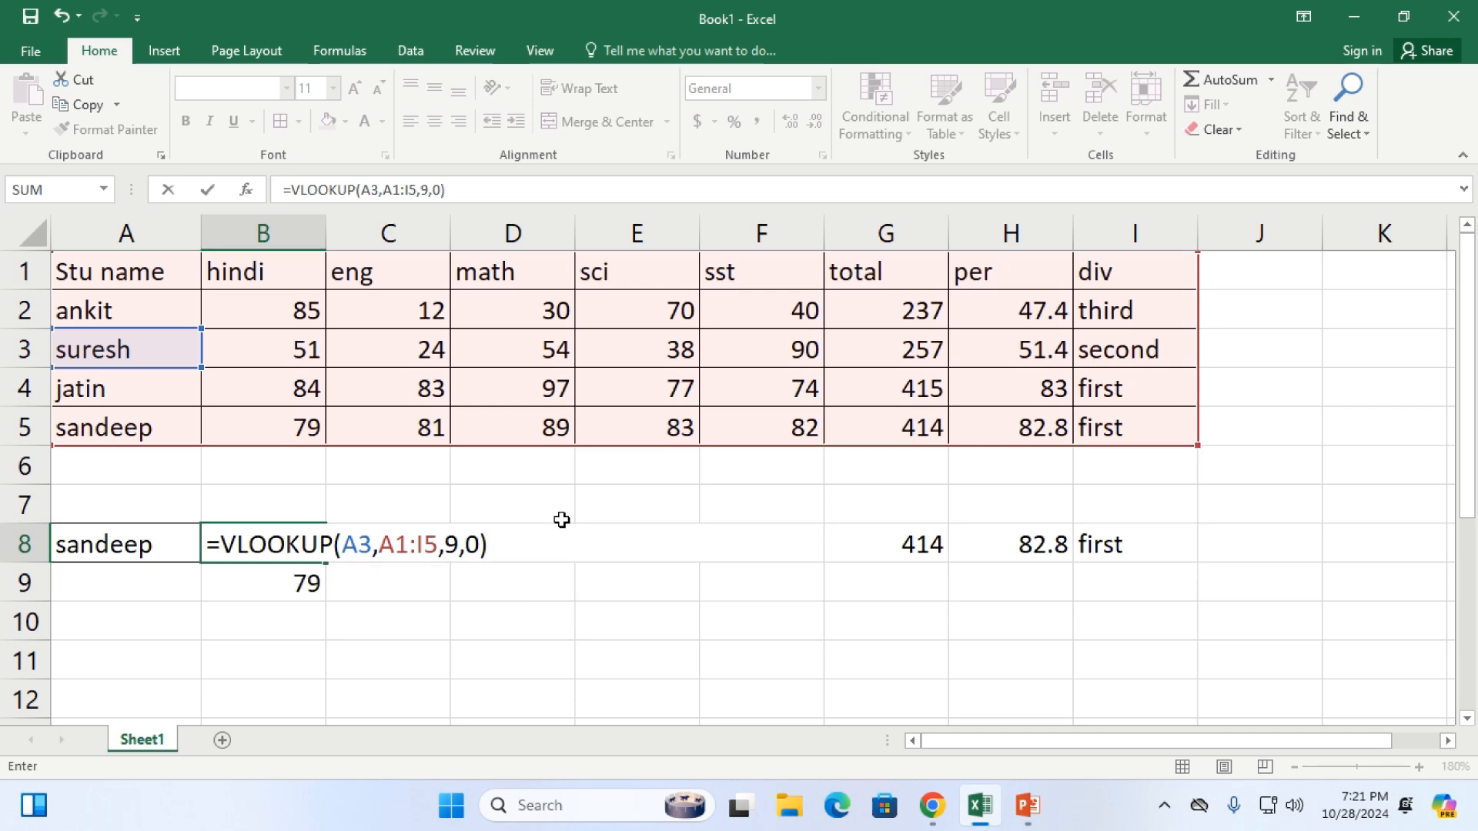
{"action": "key", "text": "Return"}
{"action": "key", "text": "Up"}
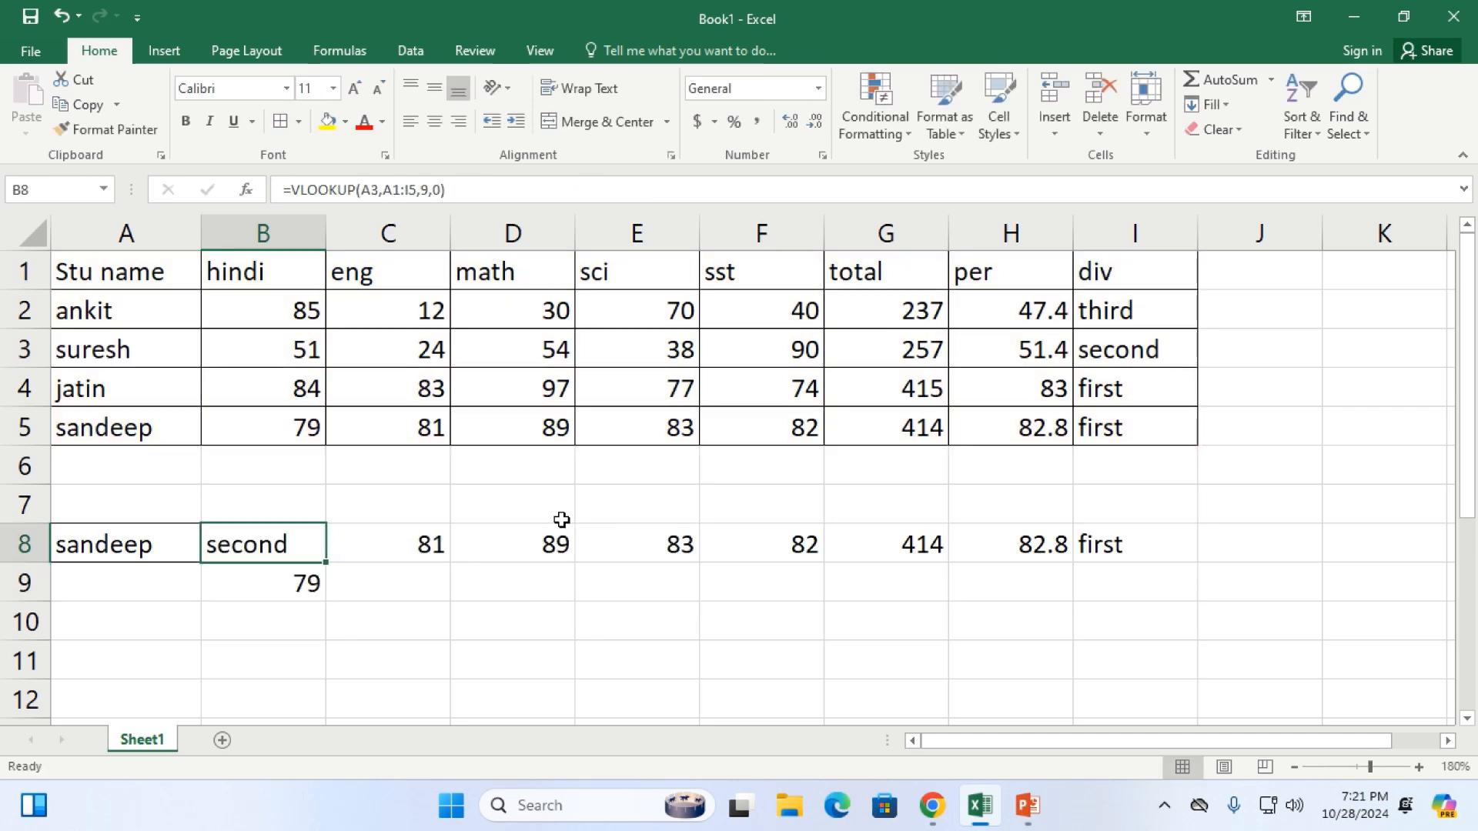
Clear the student name in A8 and the contents of the range C8:I9
{"action": "left_click", "coordinate": [127, 546]}
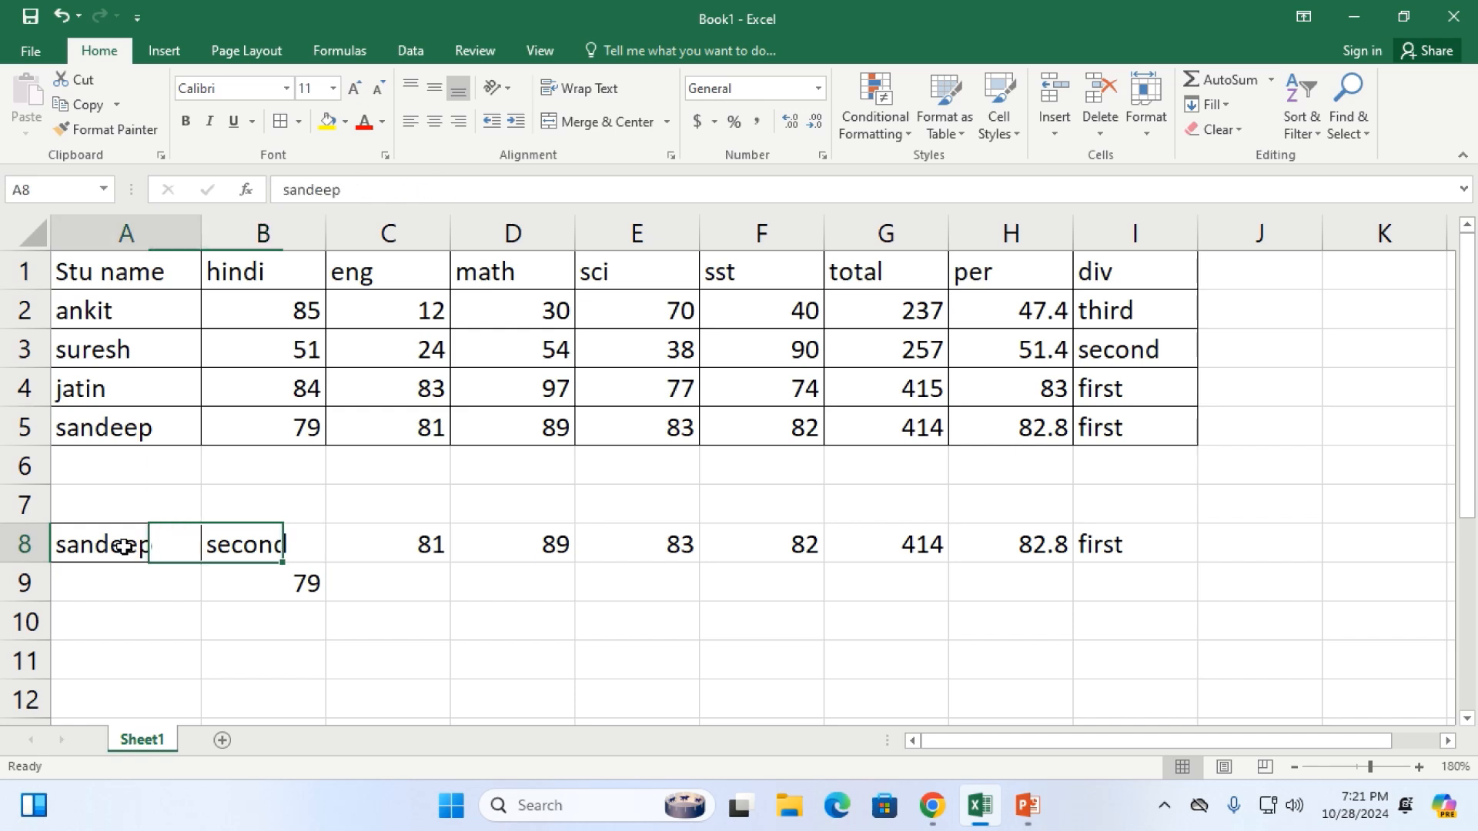
{"action": "key", "text": "Delete"}
{"action": "key", "text": "Right"}
{"action": "key", "text": "Right"}
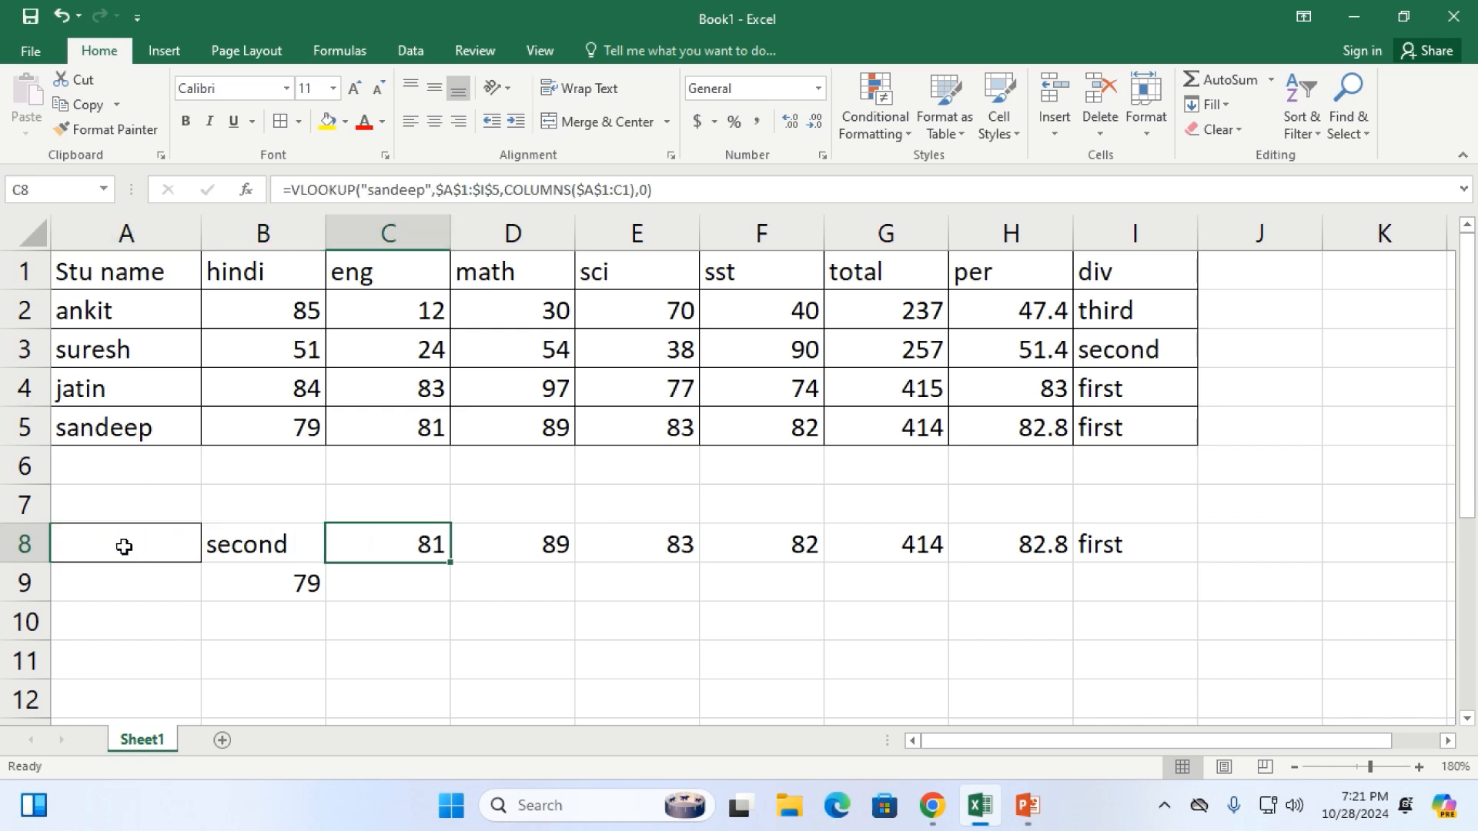
{"action": "key", "text": "shift+Right"}
{"action": "key", "text": "shift+Right"}
{"action": "key", "text": "shift+Right"}
{"action": "key", "text": "shift+Right"}
{"action": "key", "text": "shift+Right"}
{"action": "key", "text": "shift+Right"}
{"action": "key", "text": "shift+Down"}
{"action": "key", "text": "Delete"}
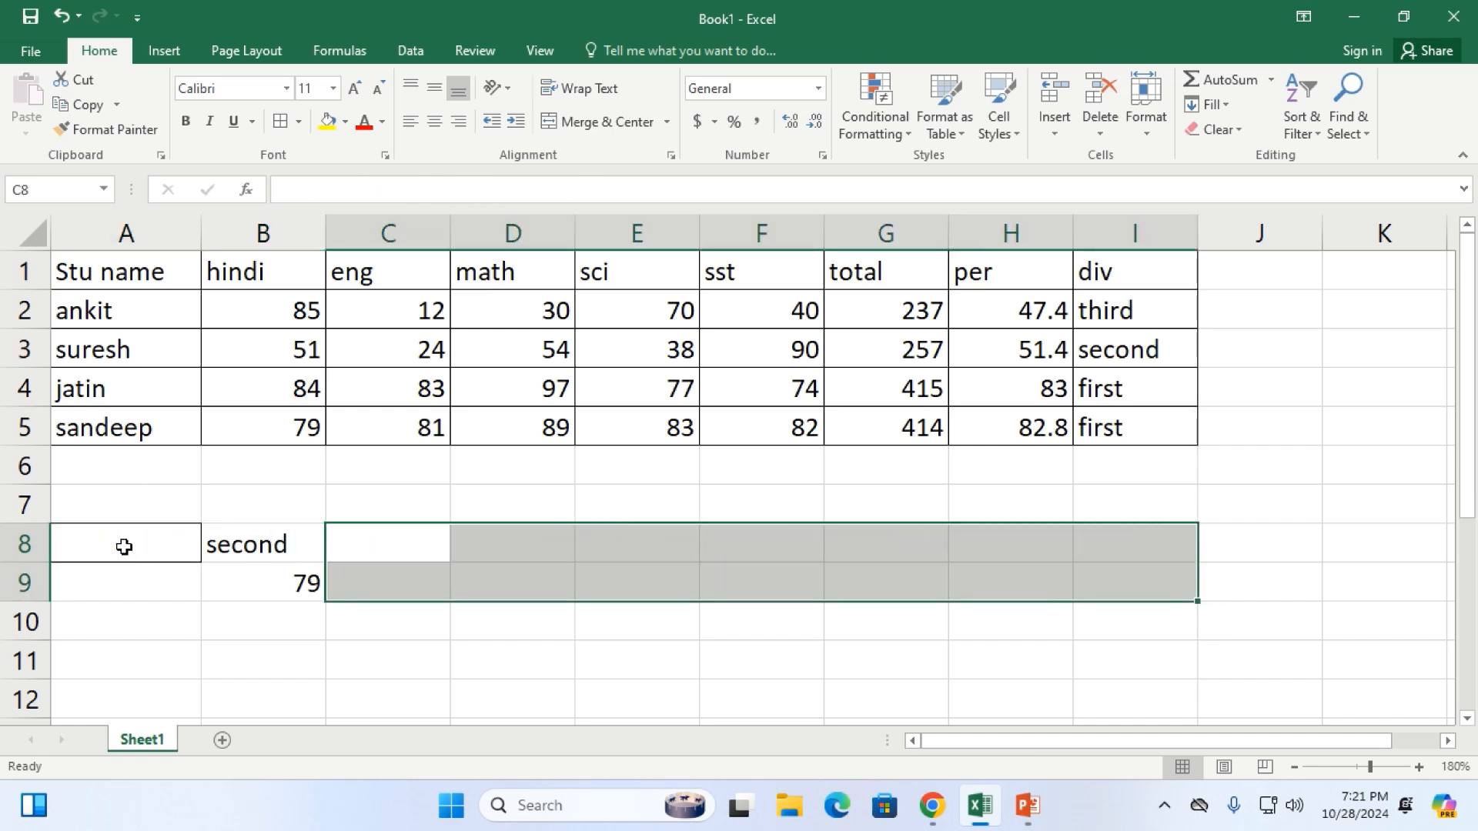
Delete the VLOOKUP formula from B9
{"action": "key", "text": "Left"}
{"action": "key", "text": "Left"}
{"action": "key", "text": "Down"}
{"action": "key", "text": "Right"}
{"action": "key", "text": "ctrl+c"}
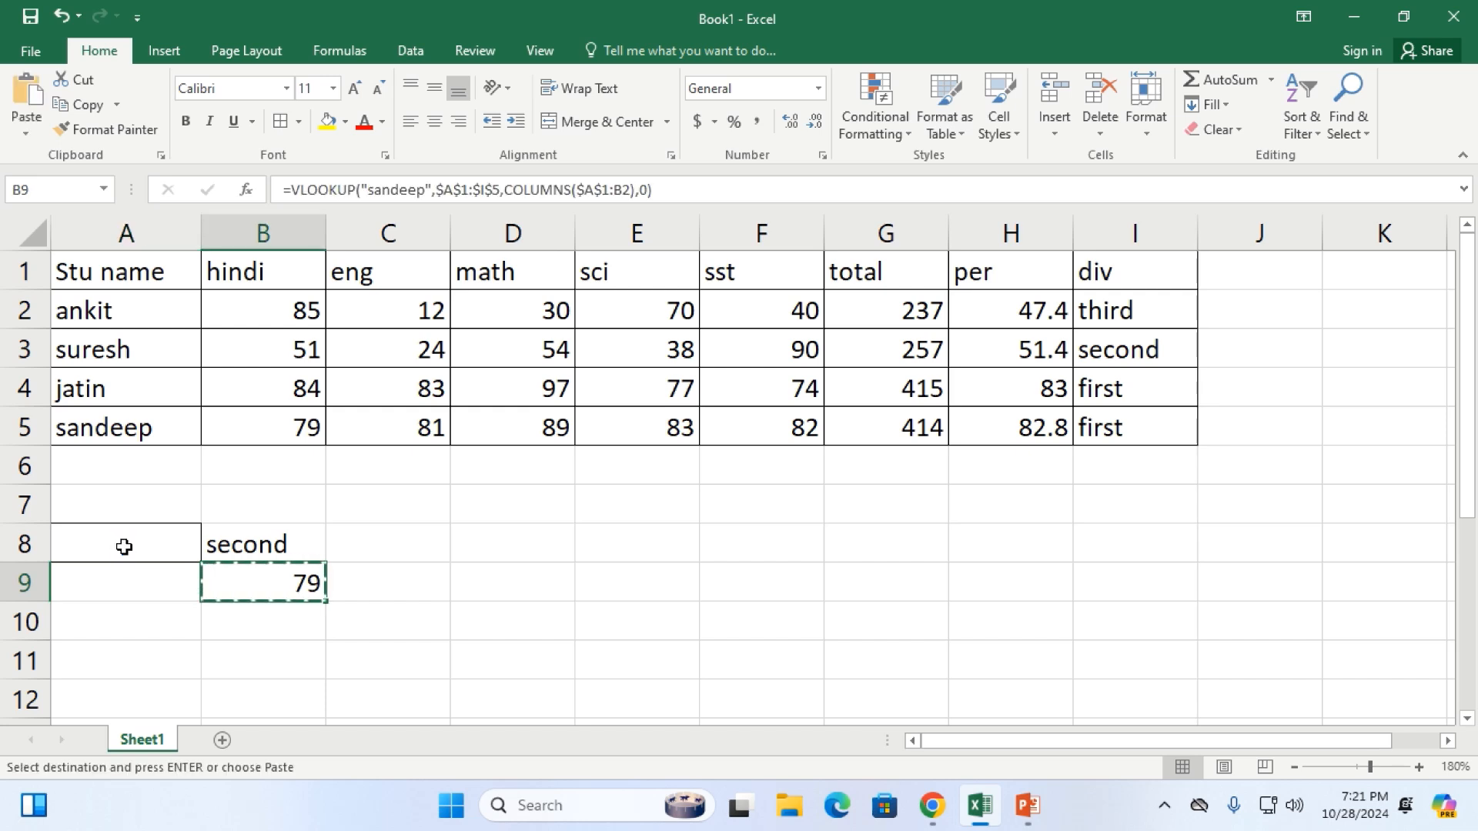
{"action": "key", "text": "Up"}
{"action": "key", "text": "Left"}
{"action": "key", "text": "Right"}
{"action": "key", "text": "Down"}
{"action": "key", "text": "Delete"}
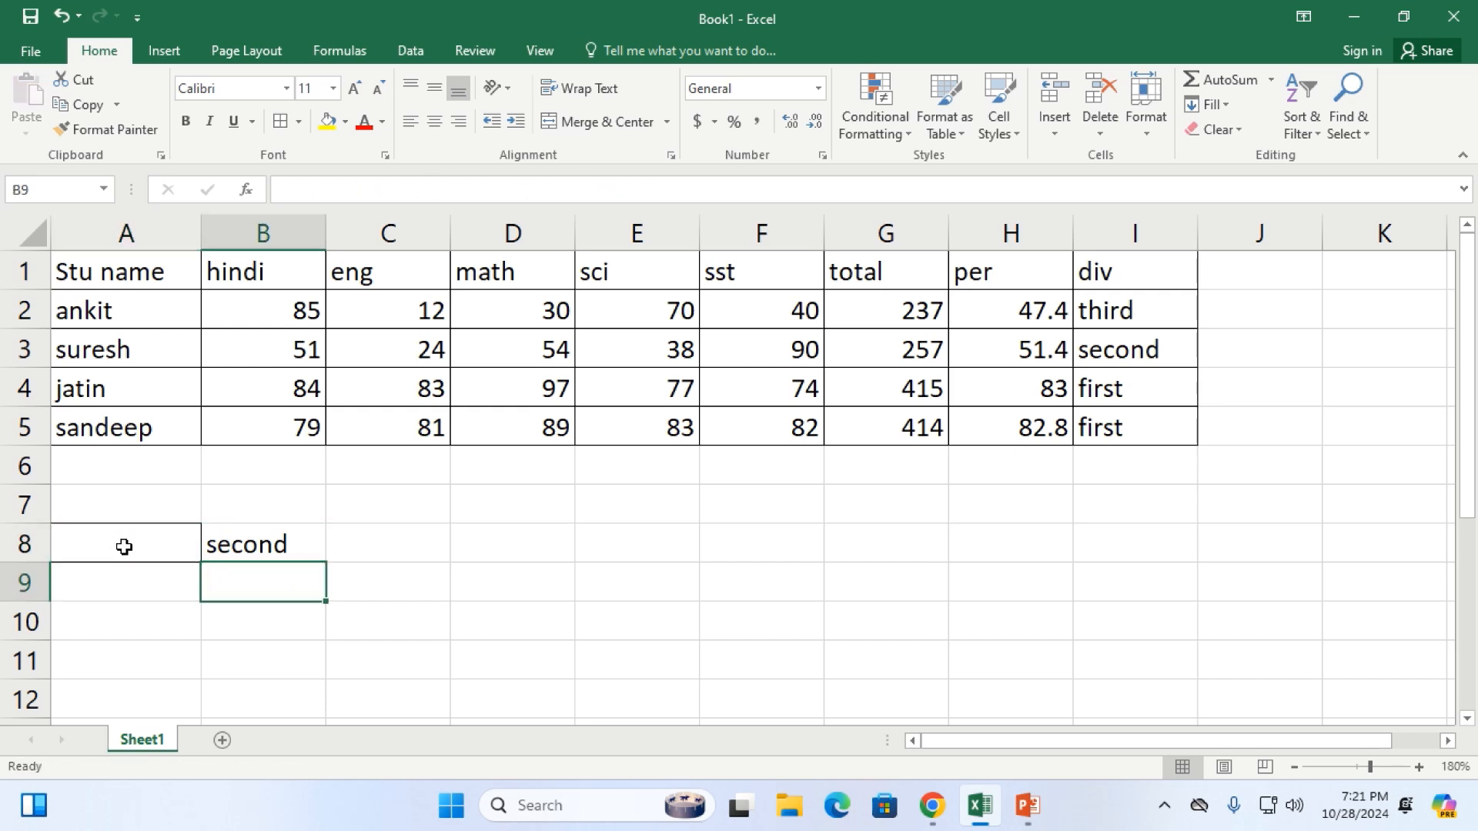
Compare the VLOOKUP result in B8 with the division in I3 for the student in A3
{"action": "key", "text": "Up"}
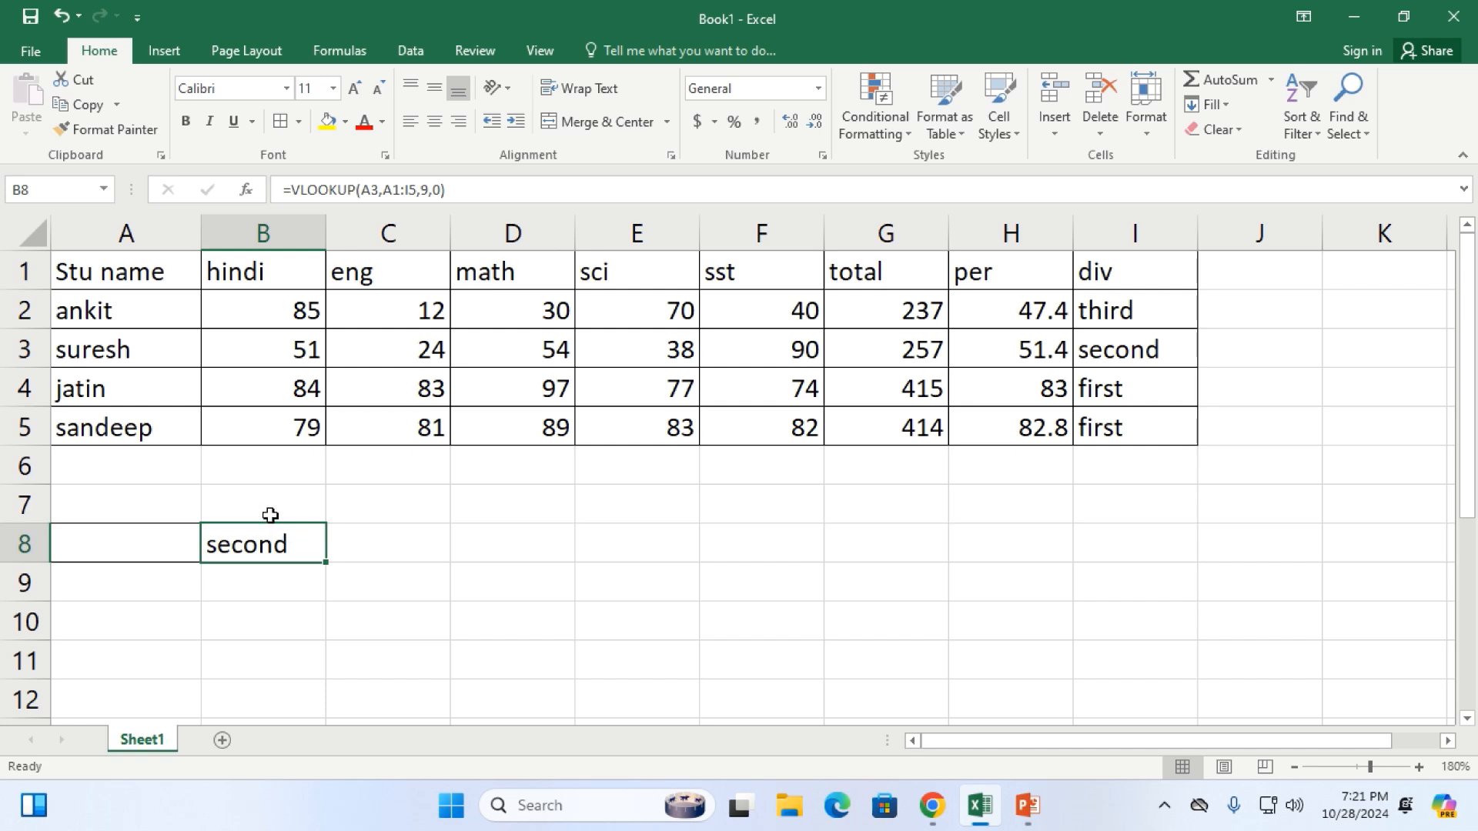
{"action": "left_click", "coordinate": [166, 346]}
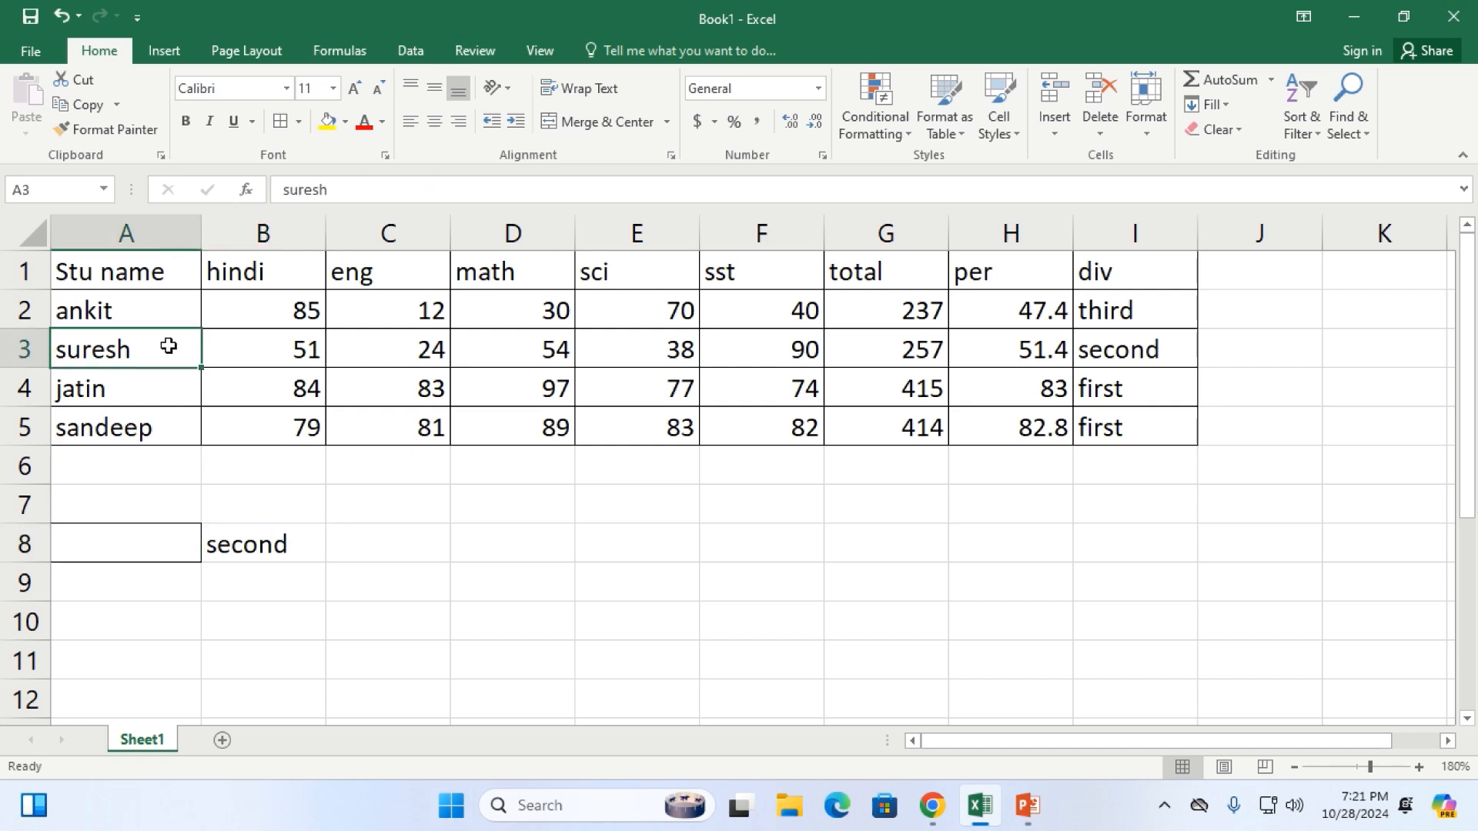
{"action": "left_click", "coordinate": [1159, 353]}
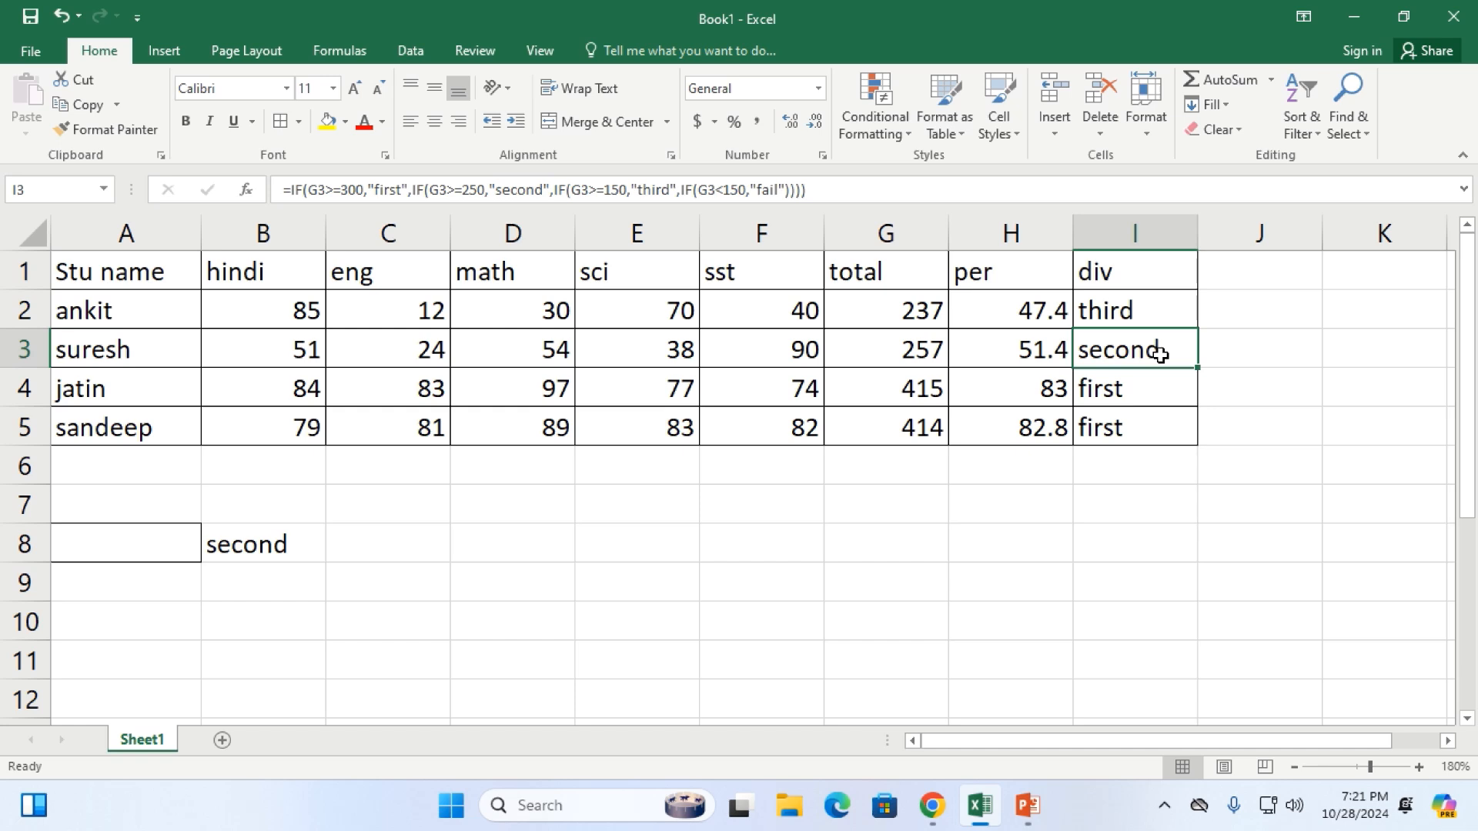
{"action": "left_click", "coordinate": [289, 541]}
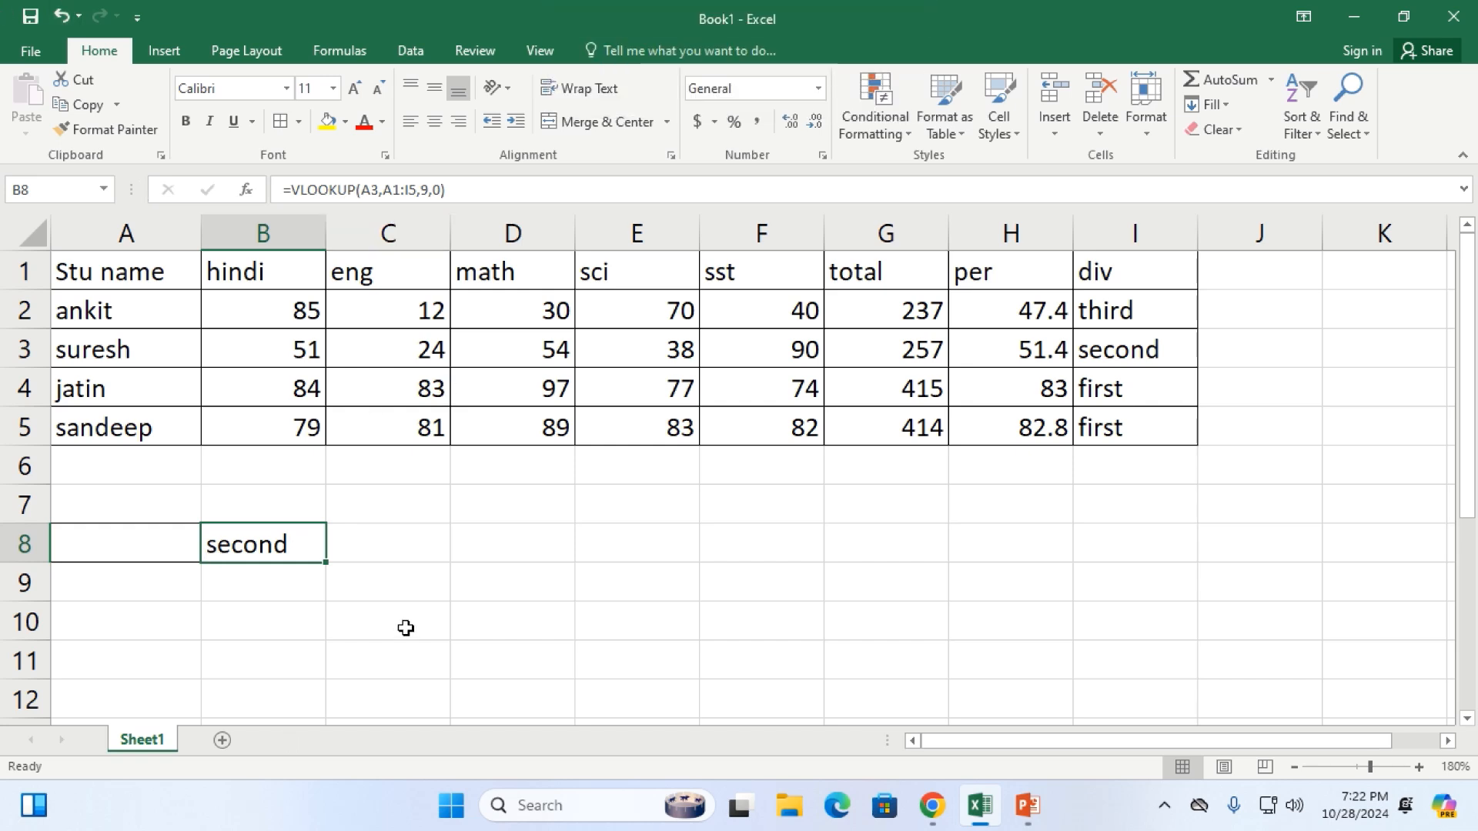
{"action": "left_click", "coordinate": [382, 547]}
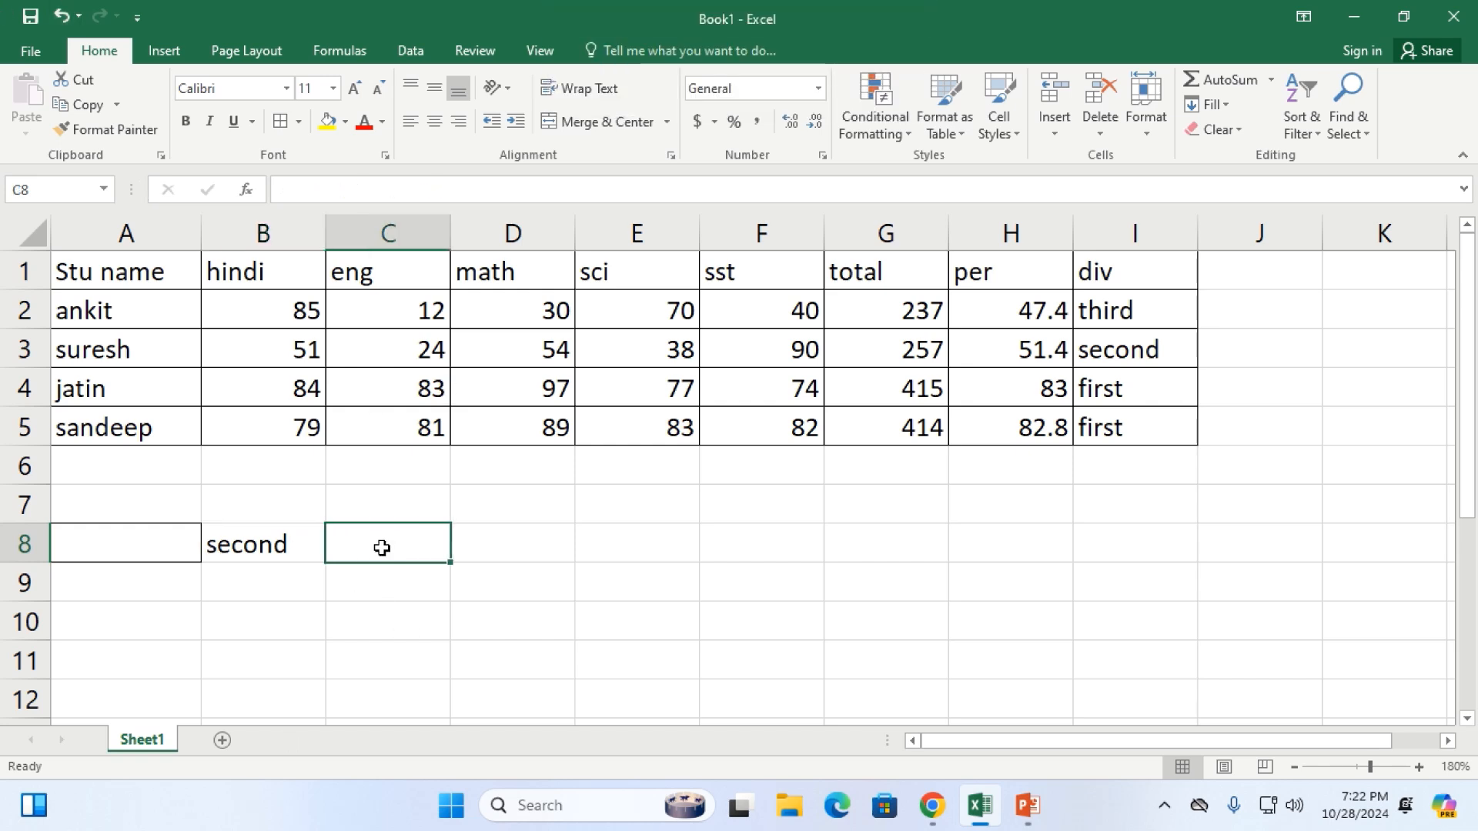
Delete the VLOOKUP formula from B8
{"action": "left_click", "coordinate": [297, 543]}
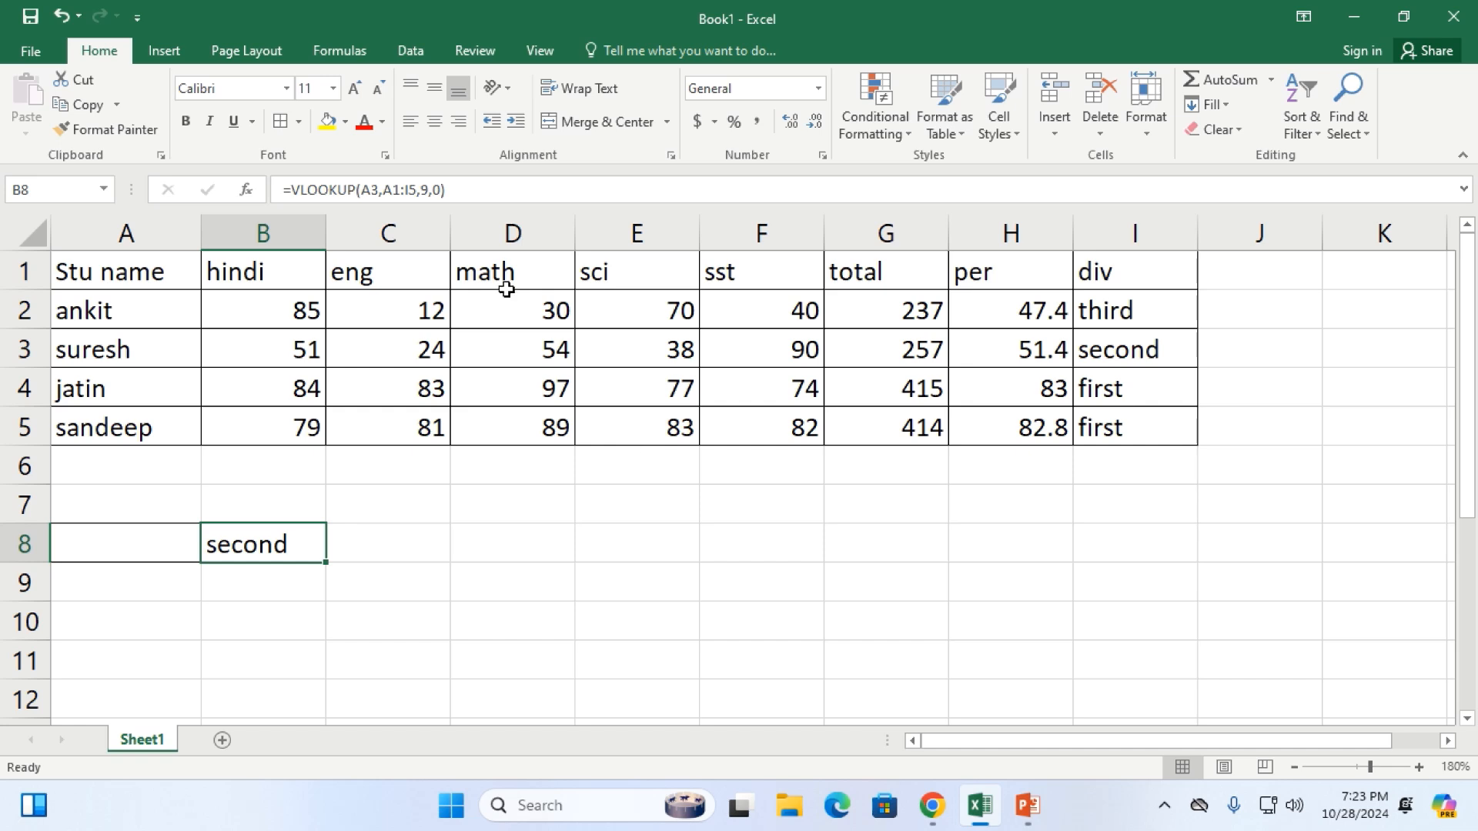
{"action": "key", "text": "Delete"}
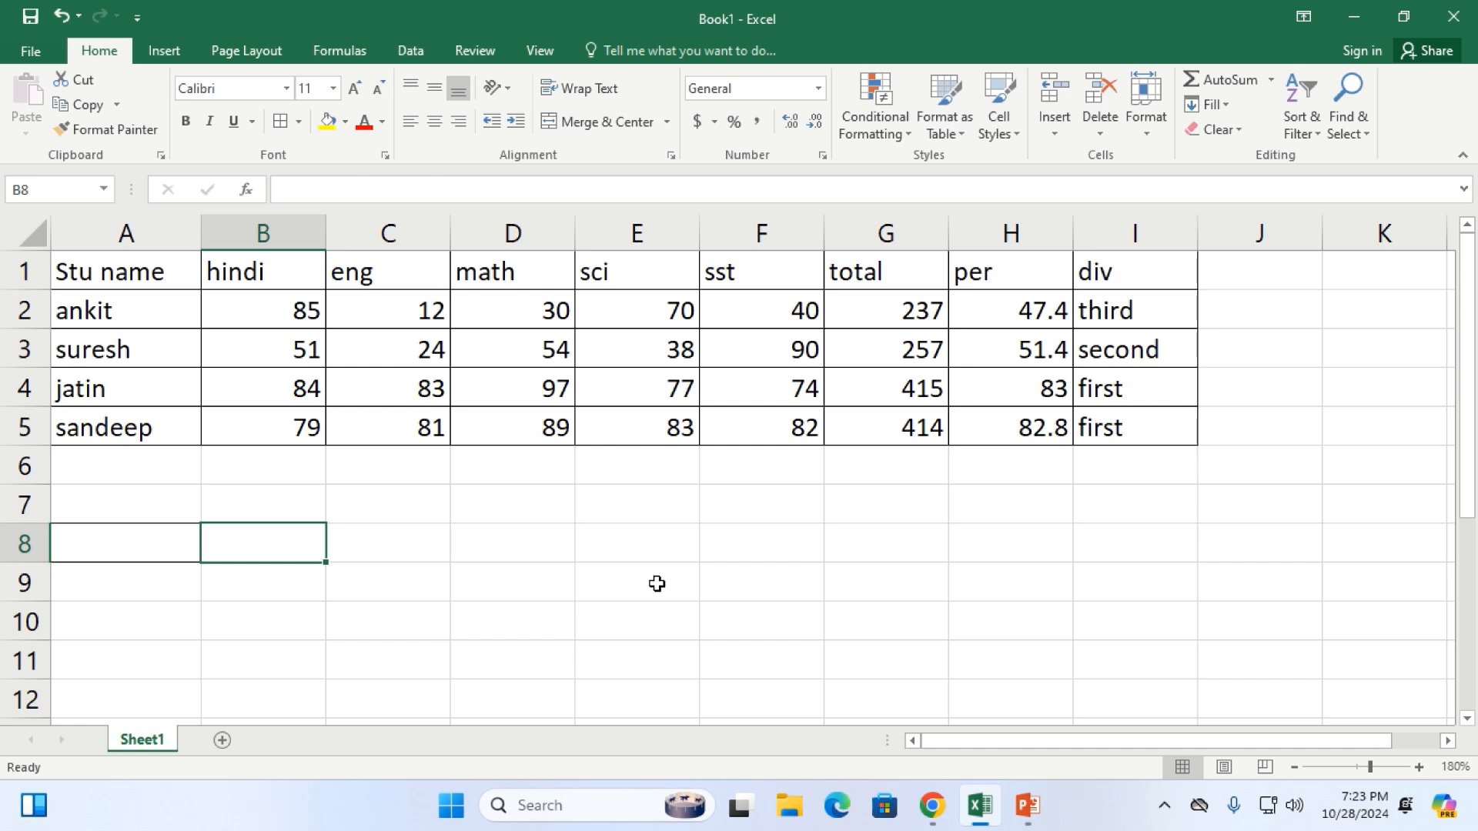
{"action": "key", "text": "Up"}
{"action": "key", "text": "Down"}
{"action": "key", "text": "Right"}
{"action": "key", "text": "Left"}
Review the subject marks in B2:F5 and set the English mark in C4 to 12
{"action": "left_click", "coordinate": [300, 314]}
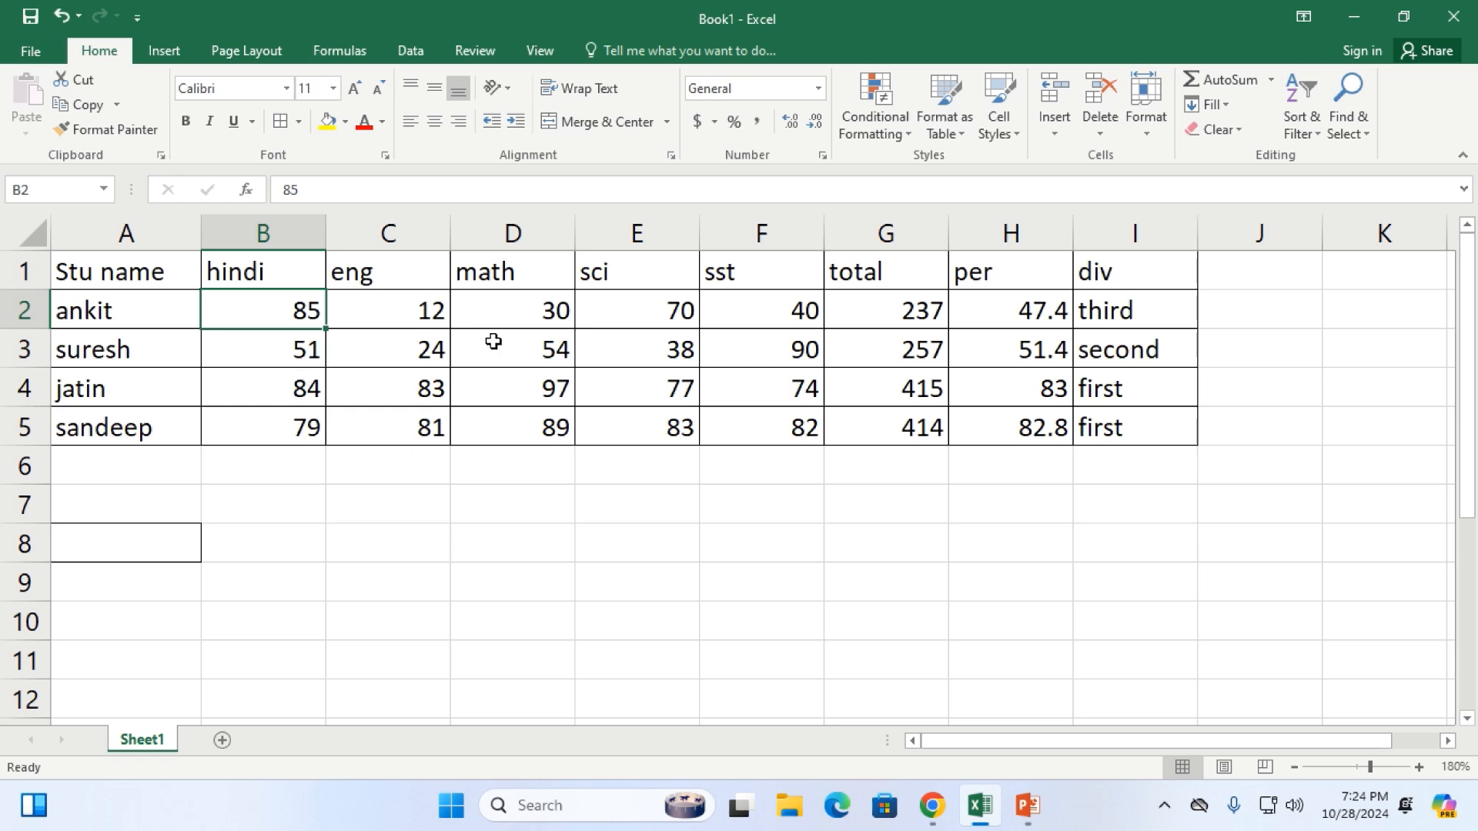
{"action": "left_click_drag", "start_coordinate": [303, 311], "coordinate": [749, 422]}
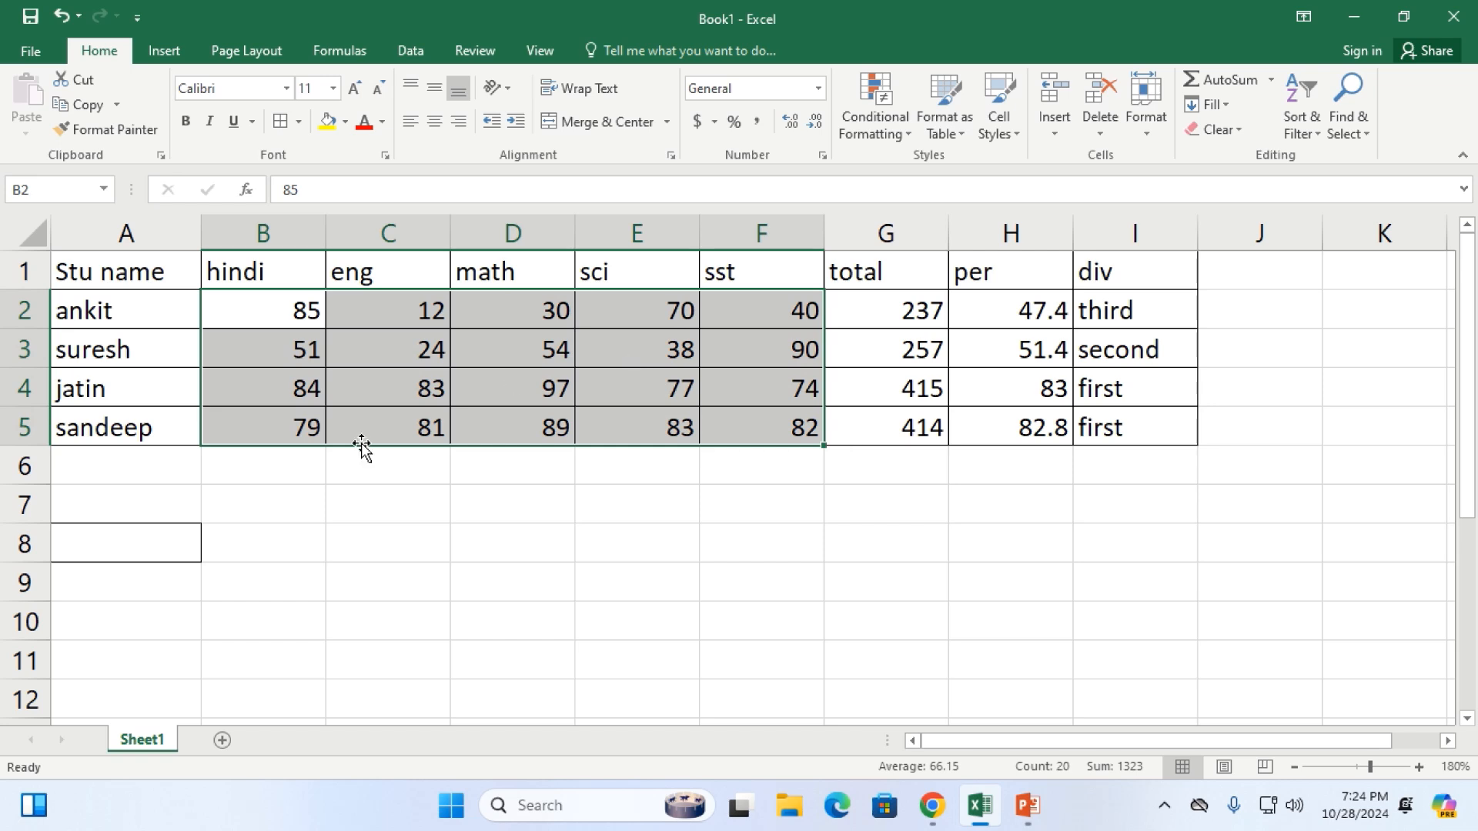
{"action": "left_click", "coordinate": [410, 392]}
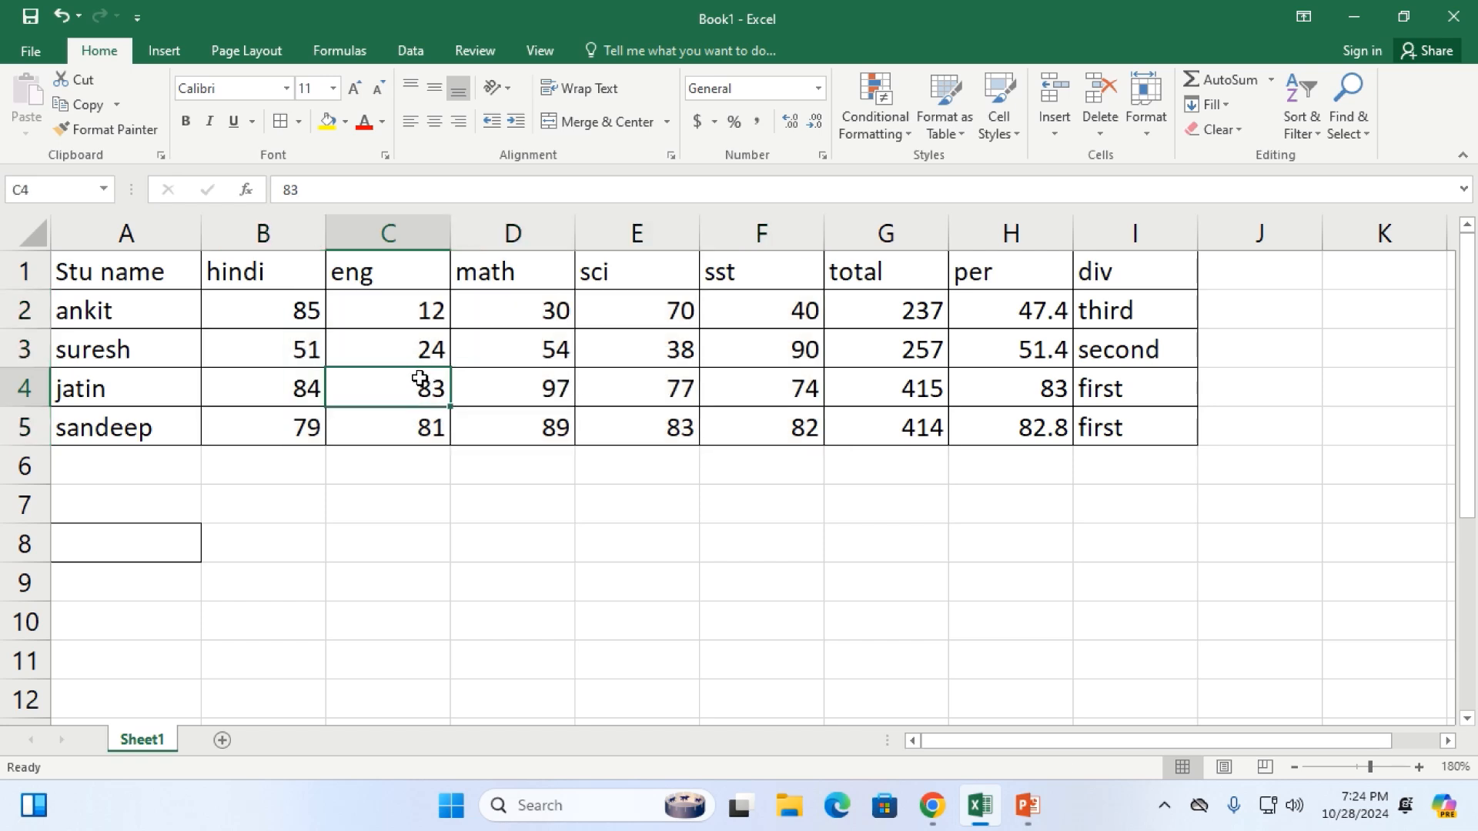
{"action": "type", "text": "2"}
{"action": "key", "text": "BackSpace"}
{"action": "type", "text": "12"}
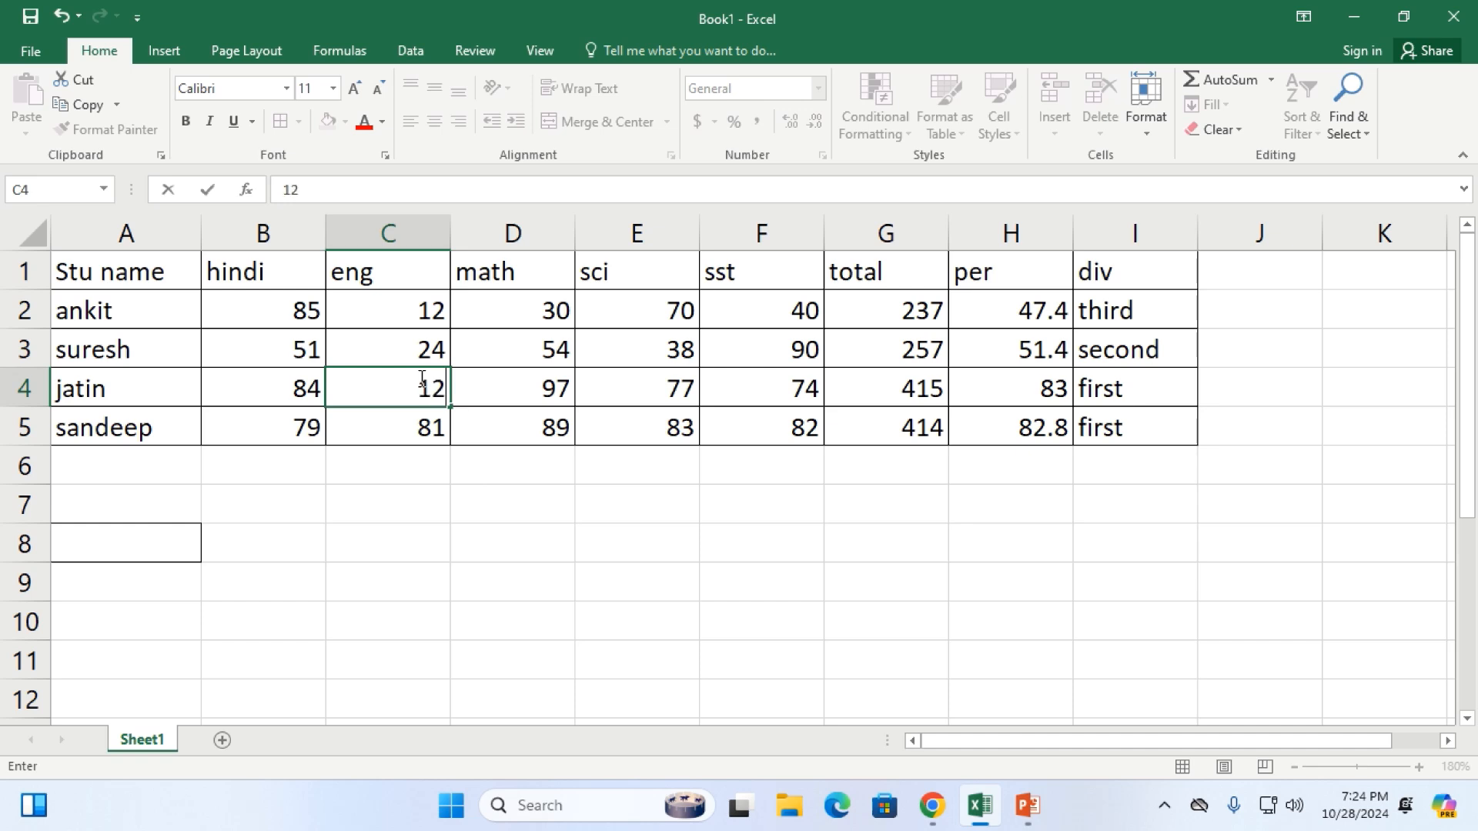
{"action": "left_click", "coordinate": [517, 395]}
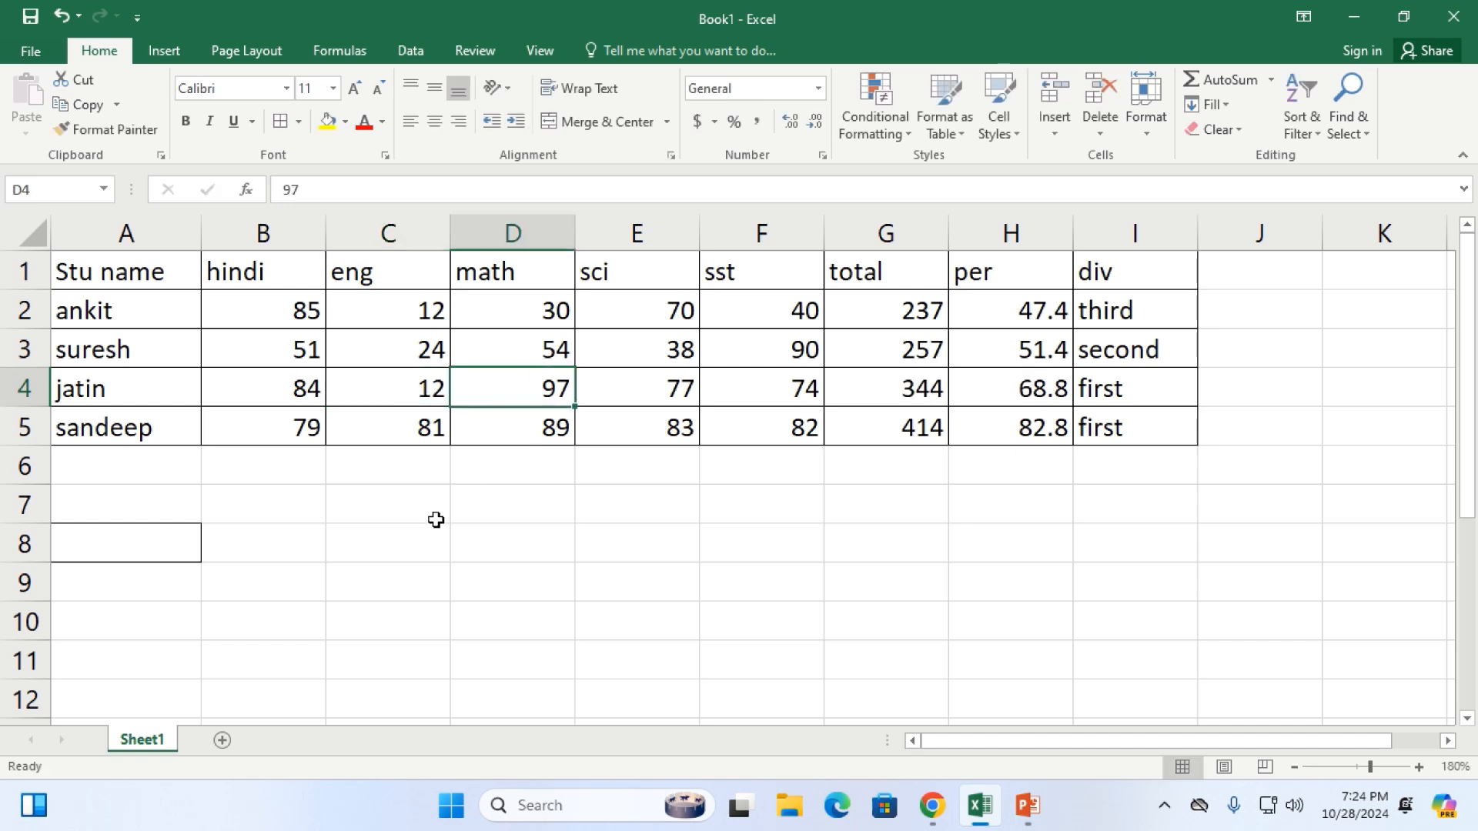
Set the science mark in E2 to 12
{"action": "left_click", "coordinate": [674, 314]}
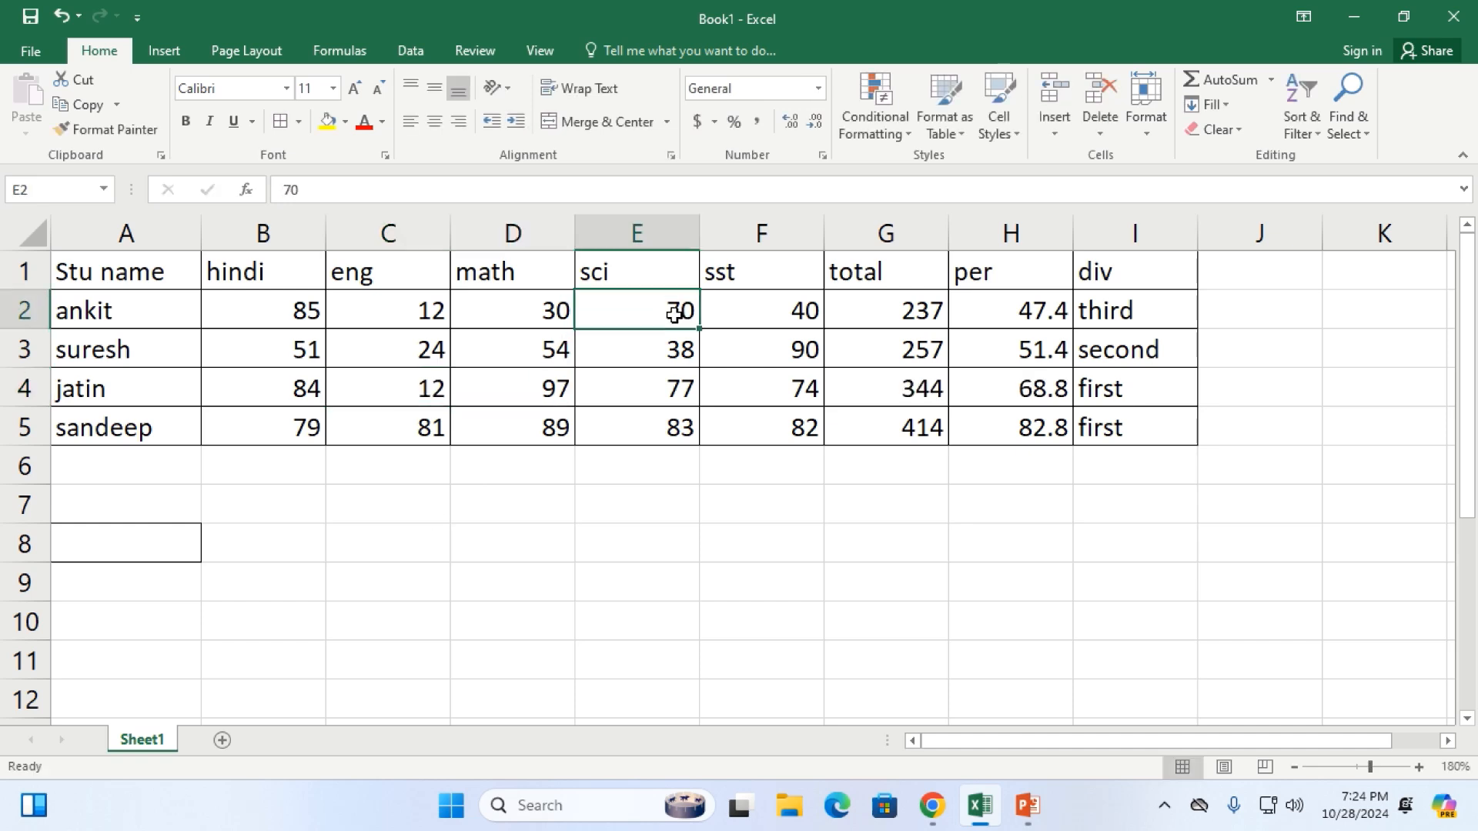
{"action": "type", "text": "12"}
{"action": "key", "text": "Return"}
{"action": "left_click", "coordinate": [640, 315]}
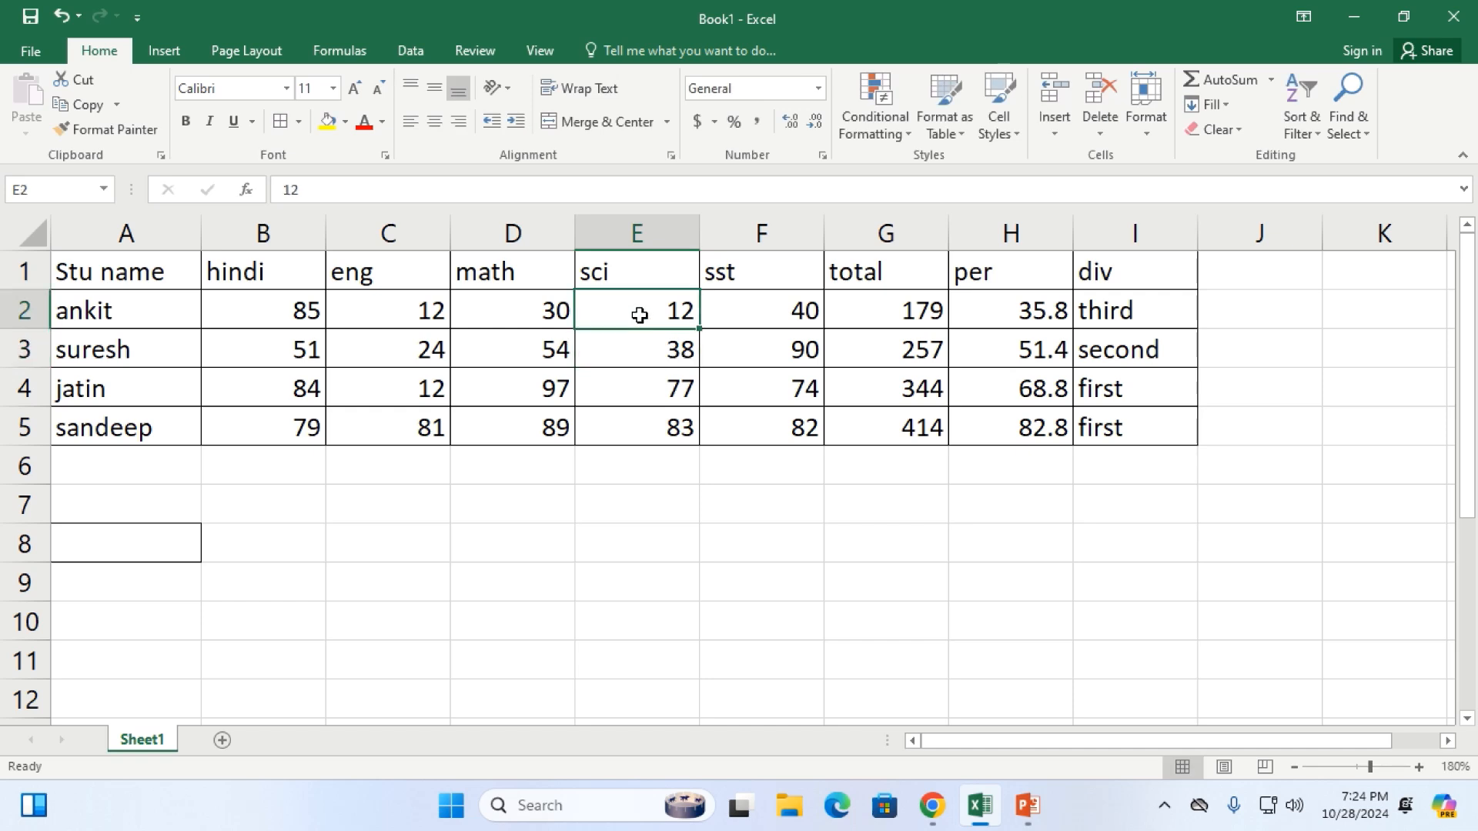
Highlight marks in B2:F5 that are less than 30 with Light Red Fill with Dark Red Text using conditional formatting
{"action": "left_click_drag", "start_coordinate": [284, 297], "coordinate": [749, 420]}
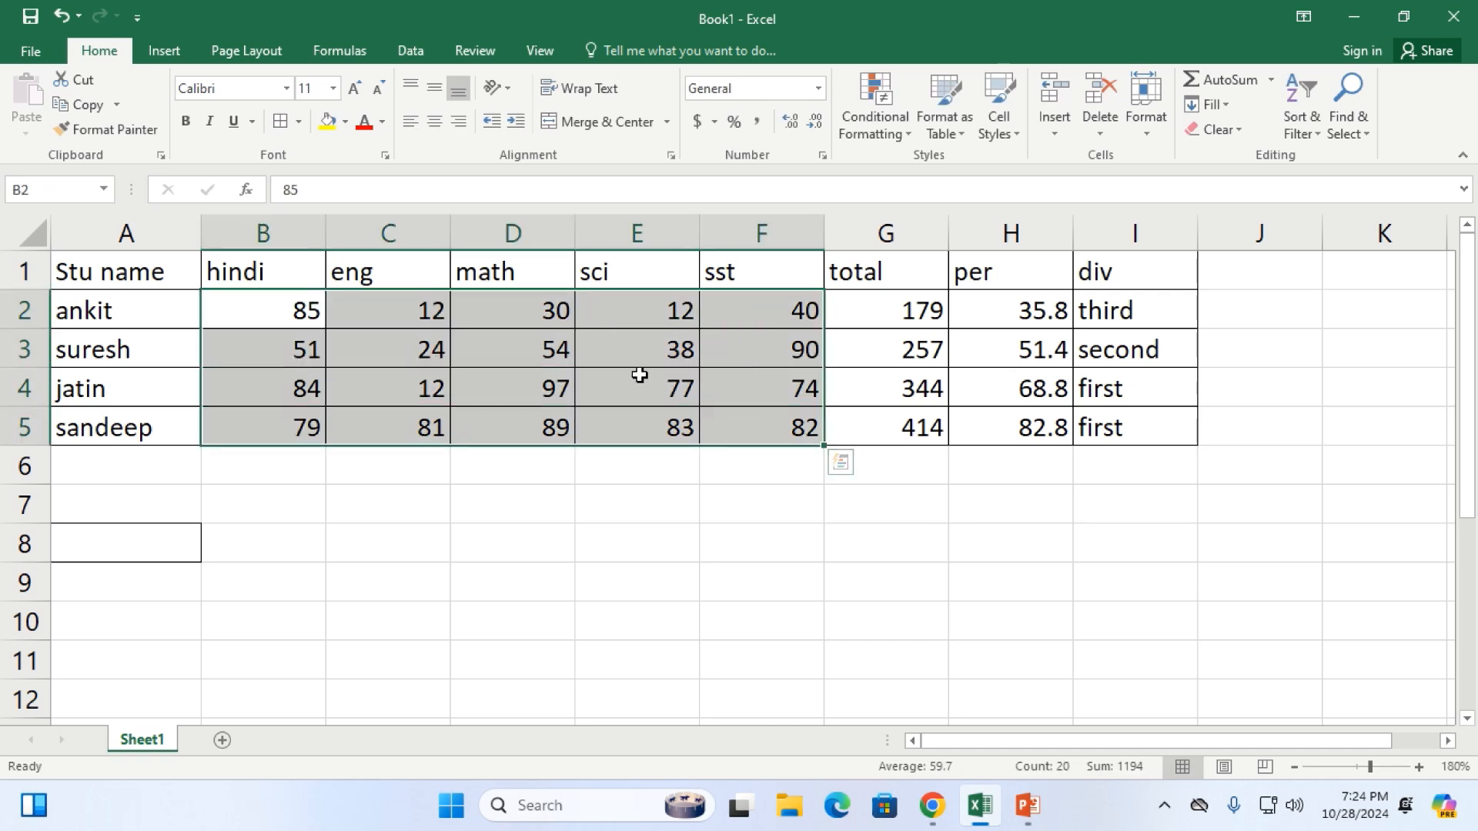
{"action": "left_click", "coordinate": [889, 133]}
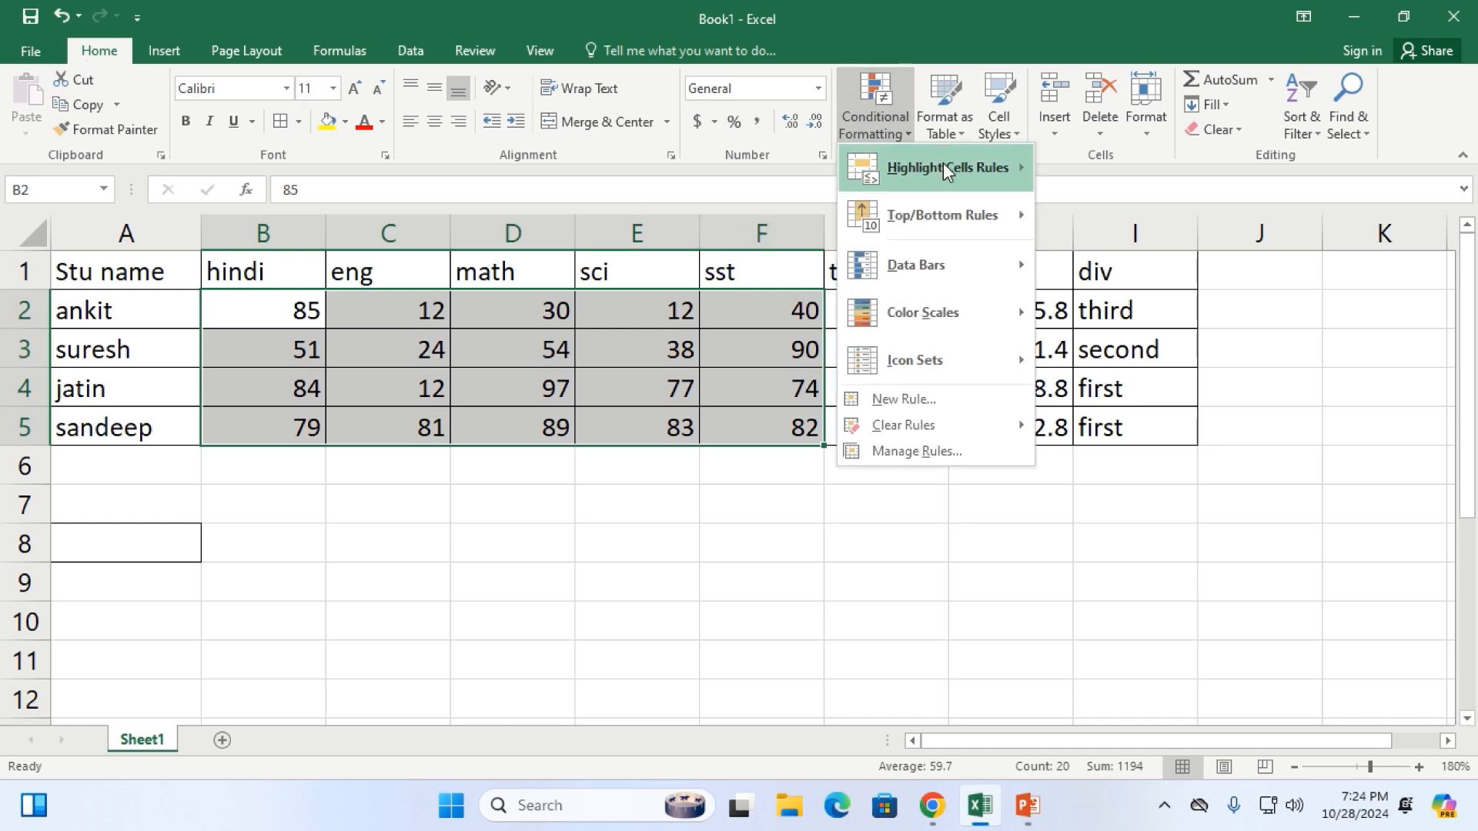
{"action": "mouse_move", "coordinate": [944, 163]}
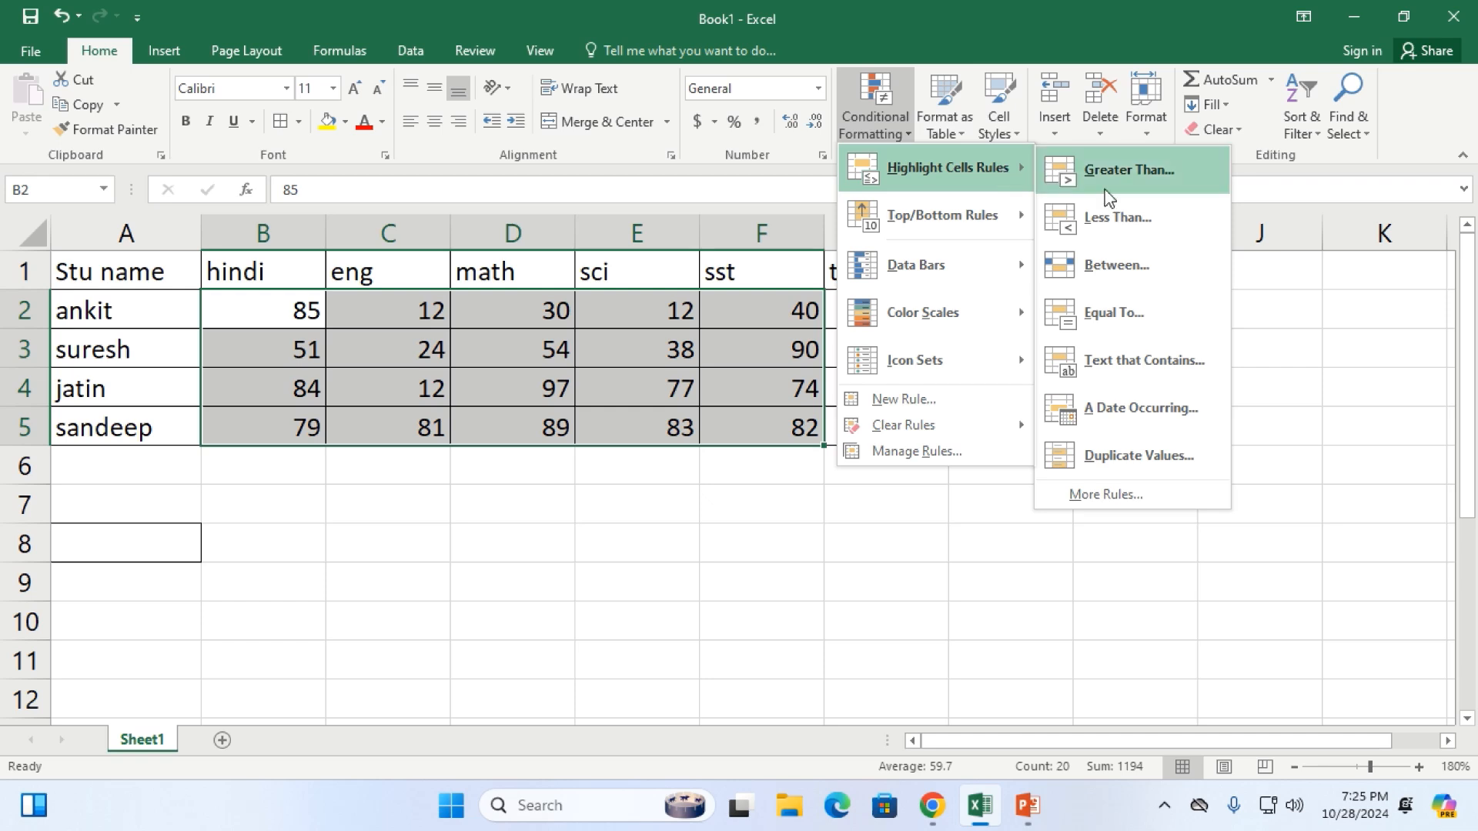
{"action": "left_click", "coordinate": [1118, 218]}
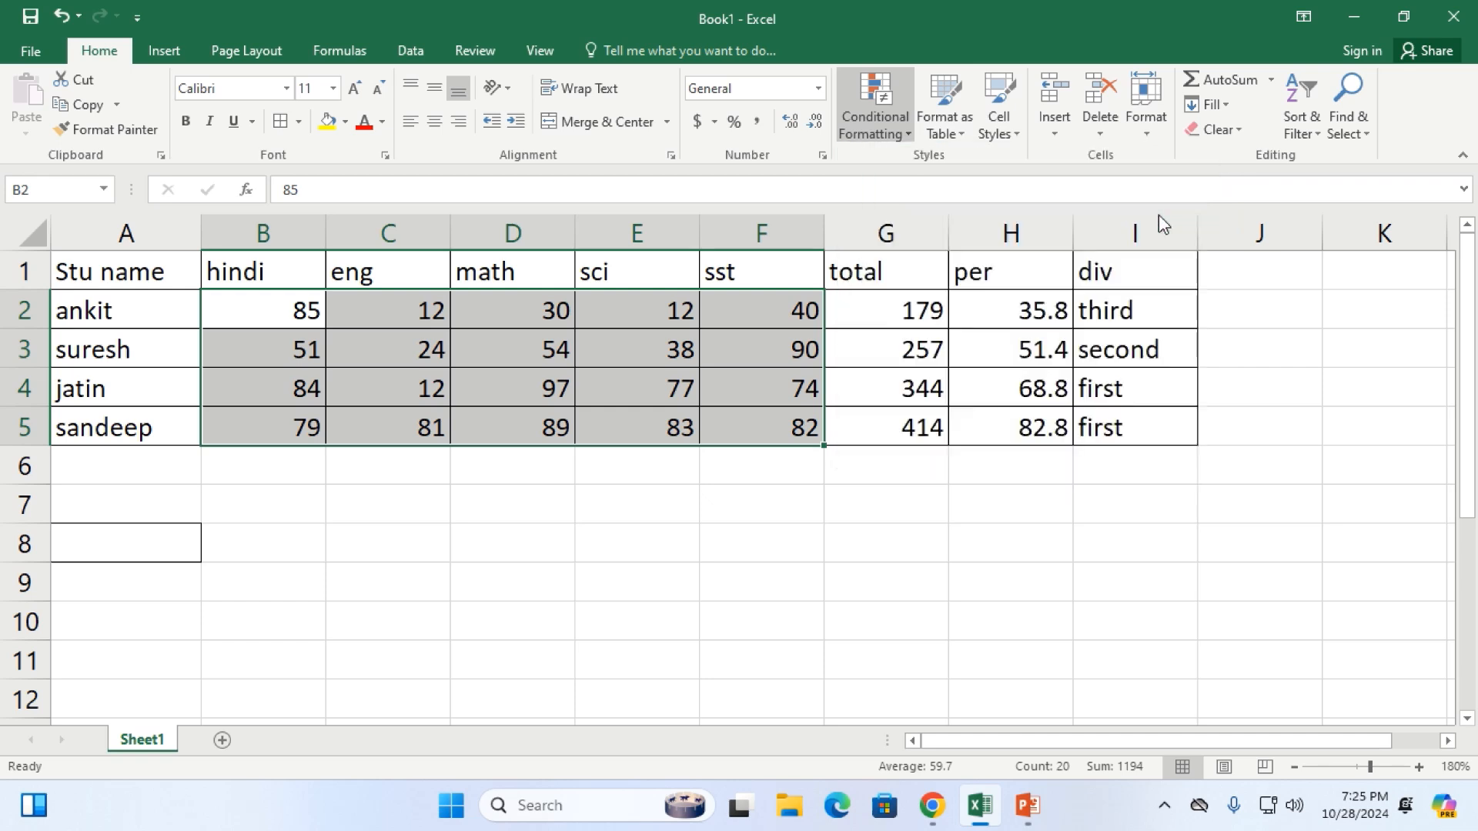
{"action": "left_click_drag", "start_coordinate": [714, 361], "coordinate": [751, 576]}
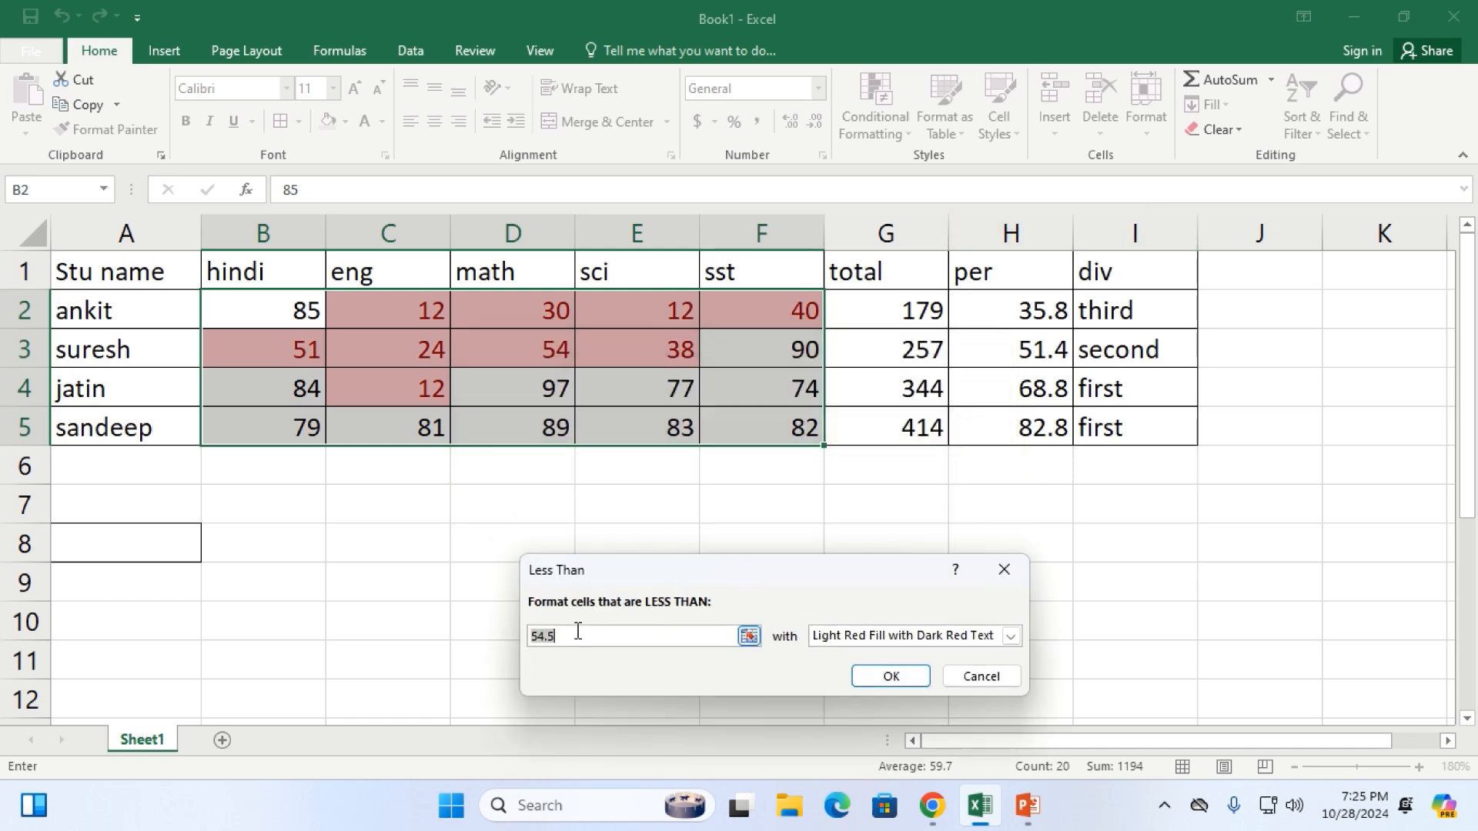
{"action": "key", "text": "BackSpace"}
{"action": "type", "text": "3"}
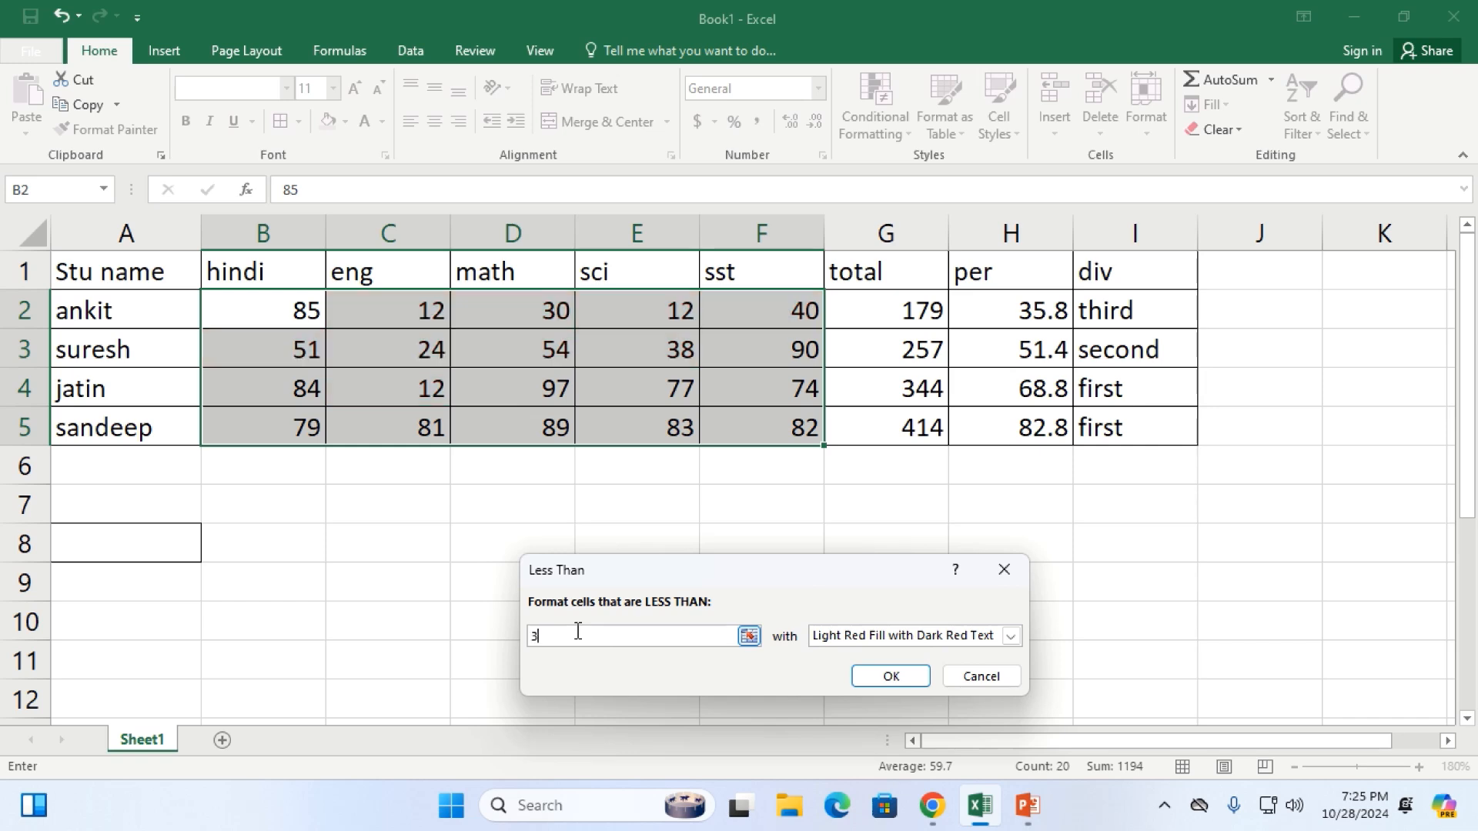
{"action": "type", "text": "0"}
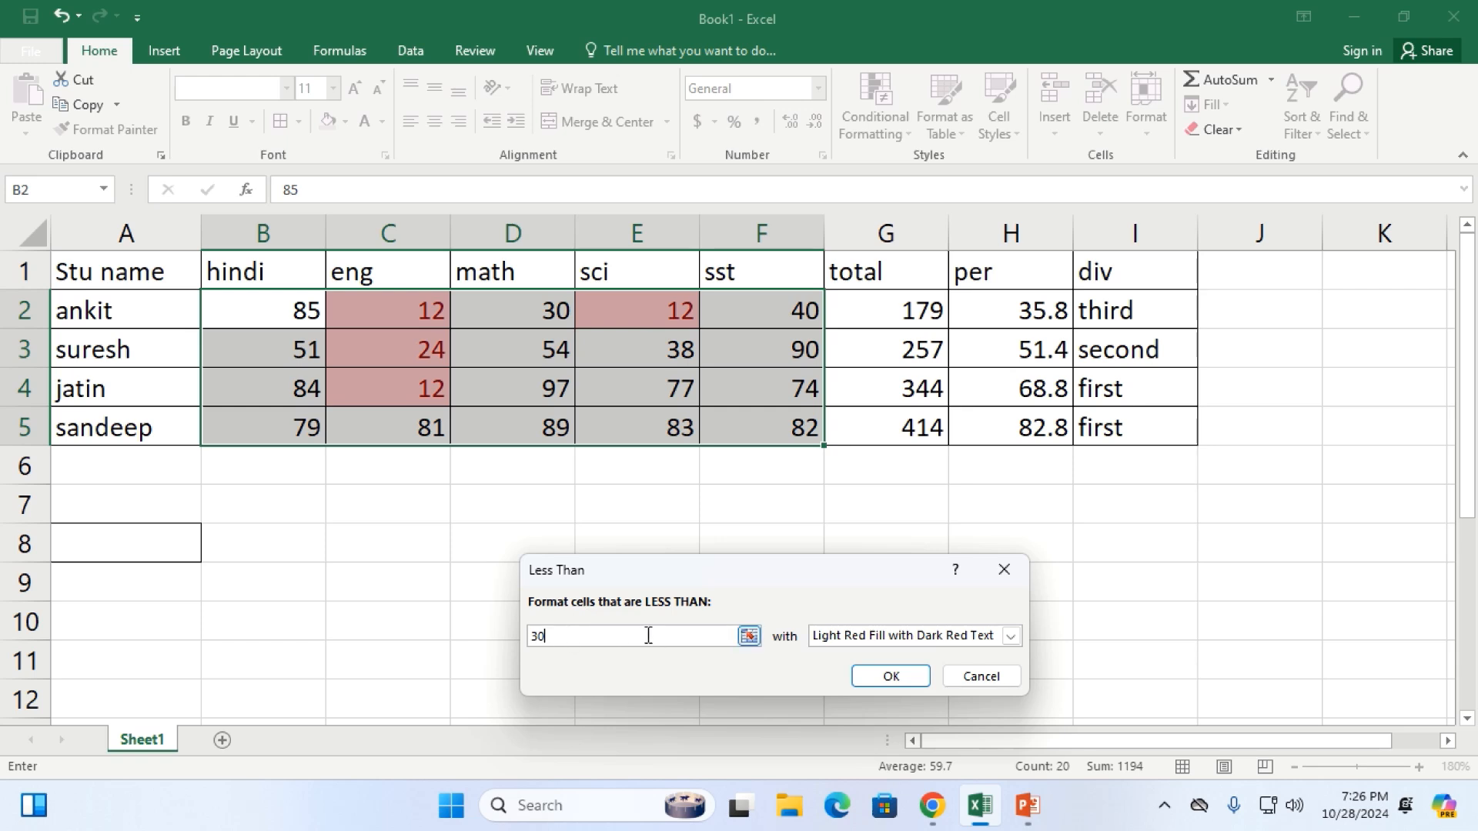
{"action": "left_click", "coordinate": [928, 639]}
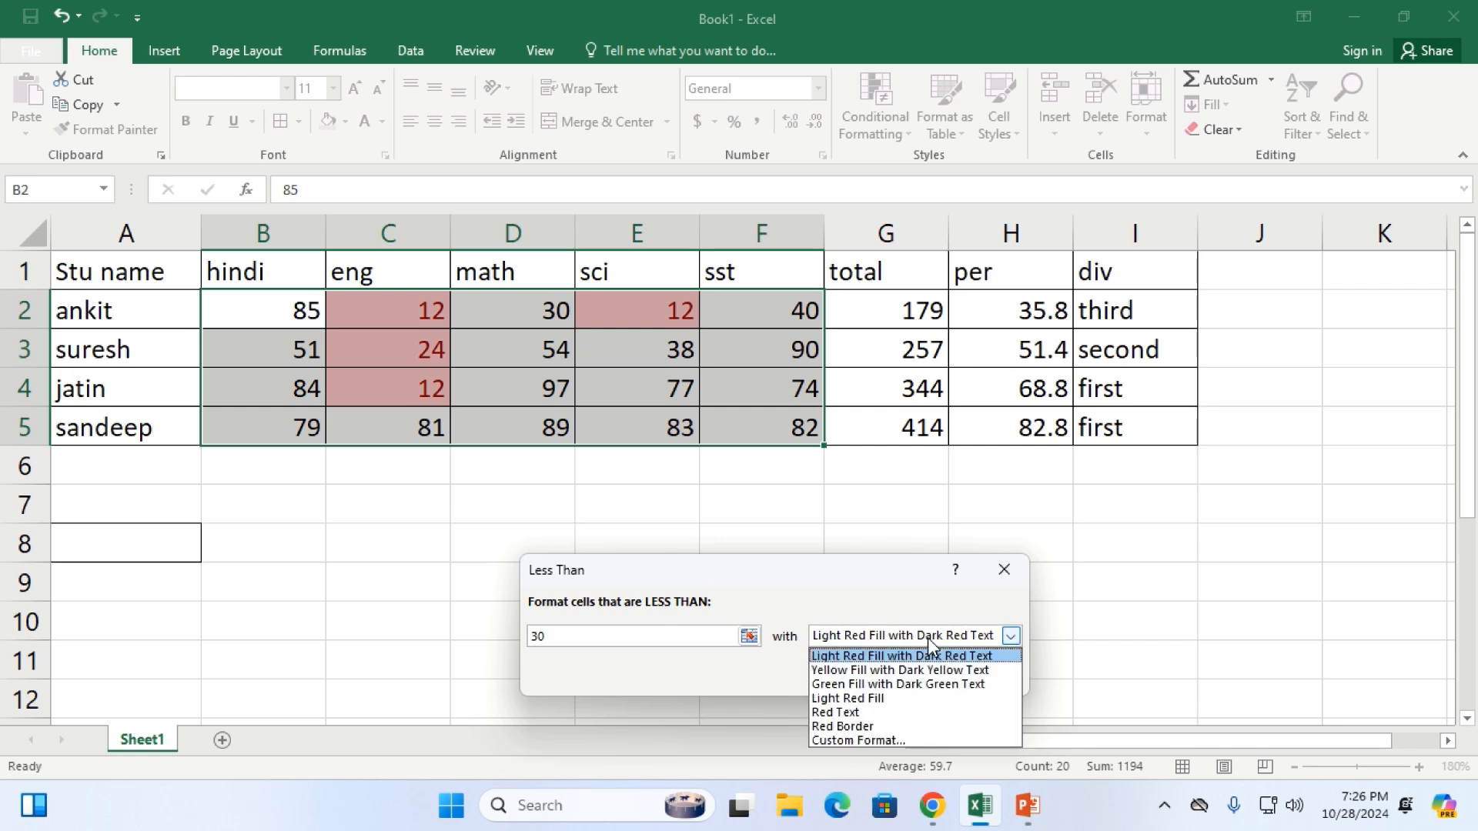
{"action": "left_click", "coordinate": [885, 658]}
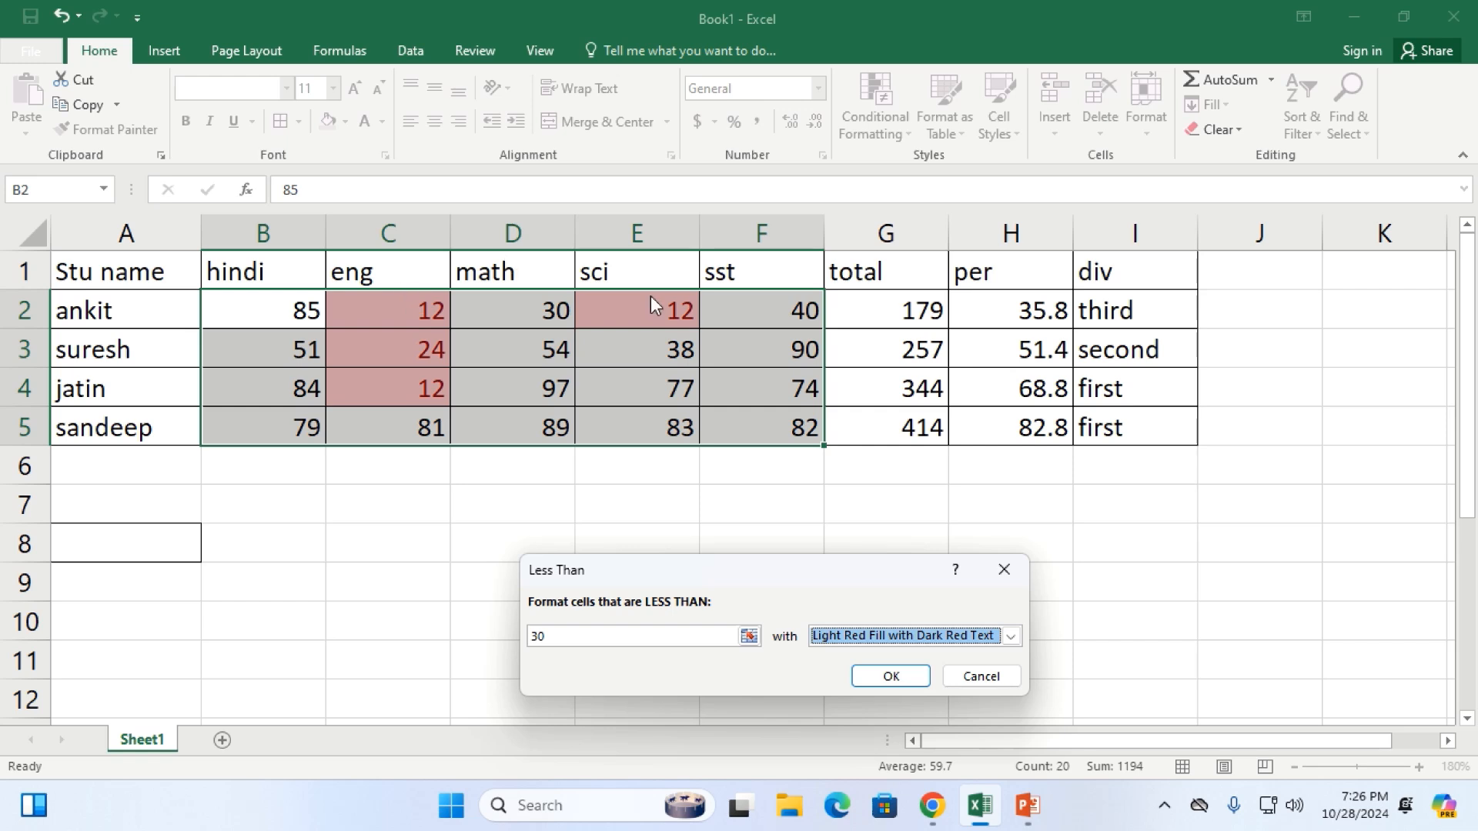
{"action": "left_click", "coordinate": [904, 679]}
Review which subject marks in B2:F5 the less-than-30 rule highlights
{"action": "left_click", "coordinate": [690, 341]}
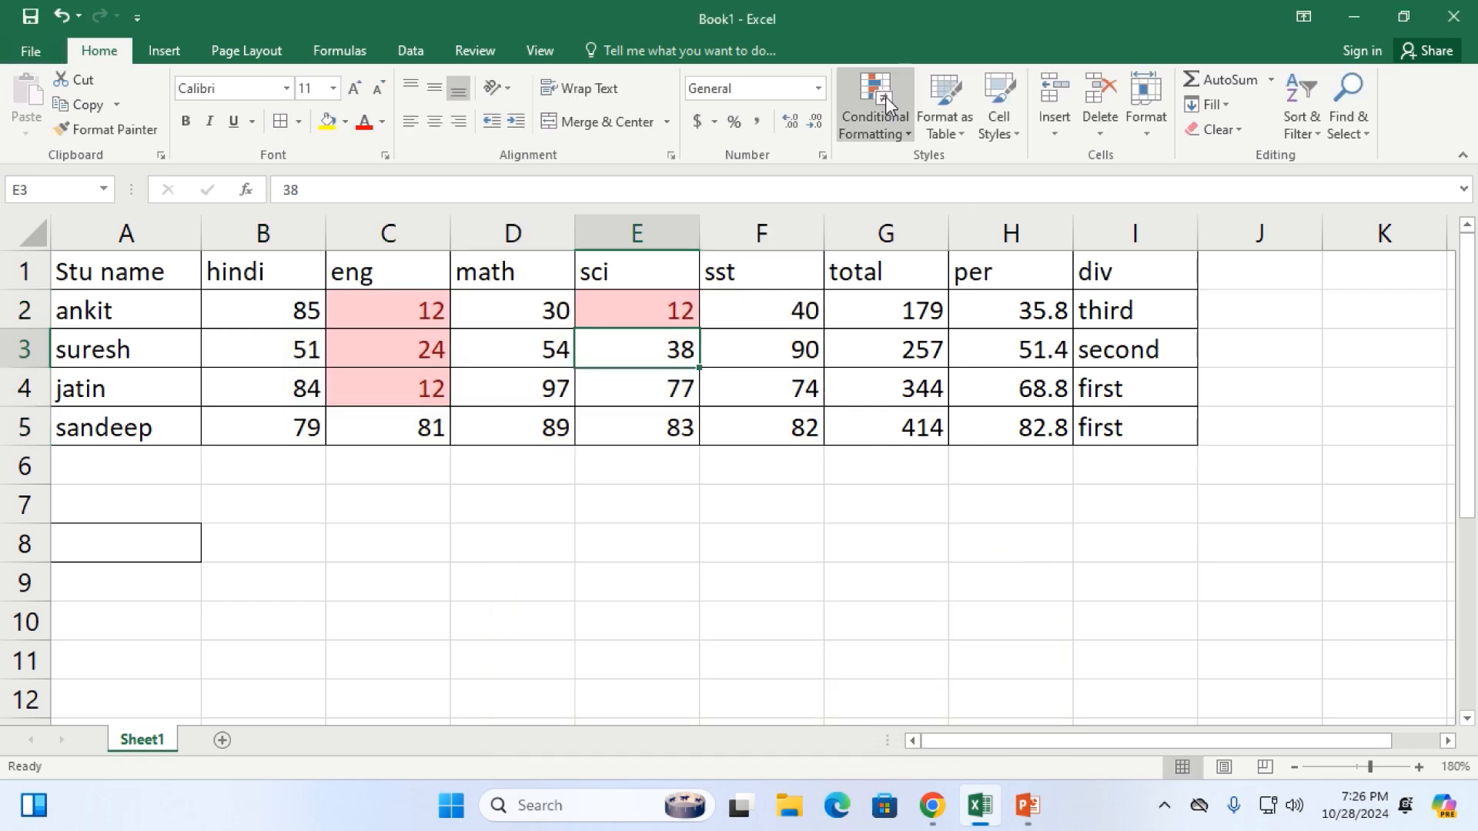
{"action": "left_click", "coordinate": [895, 137]}
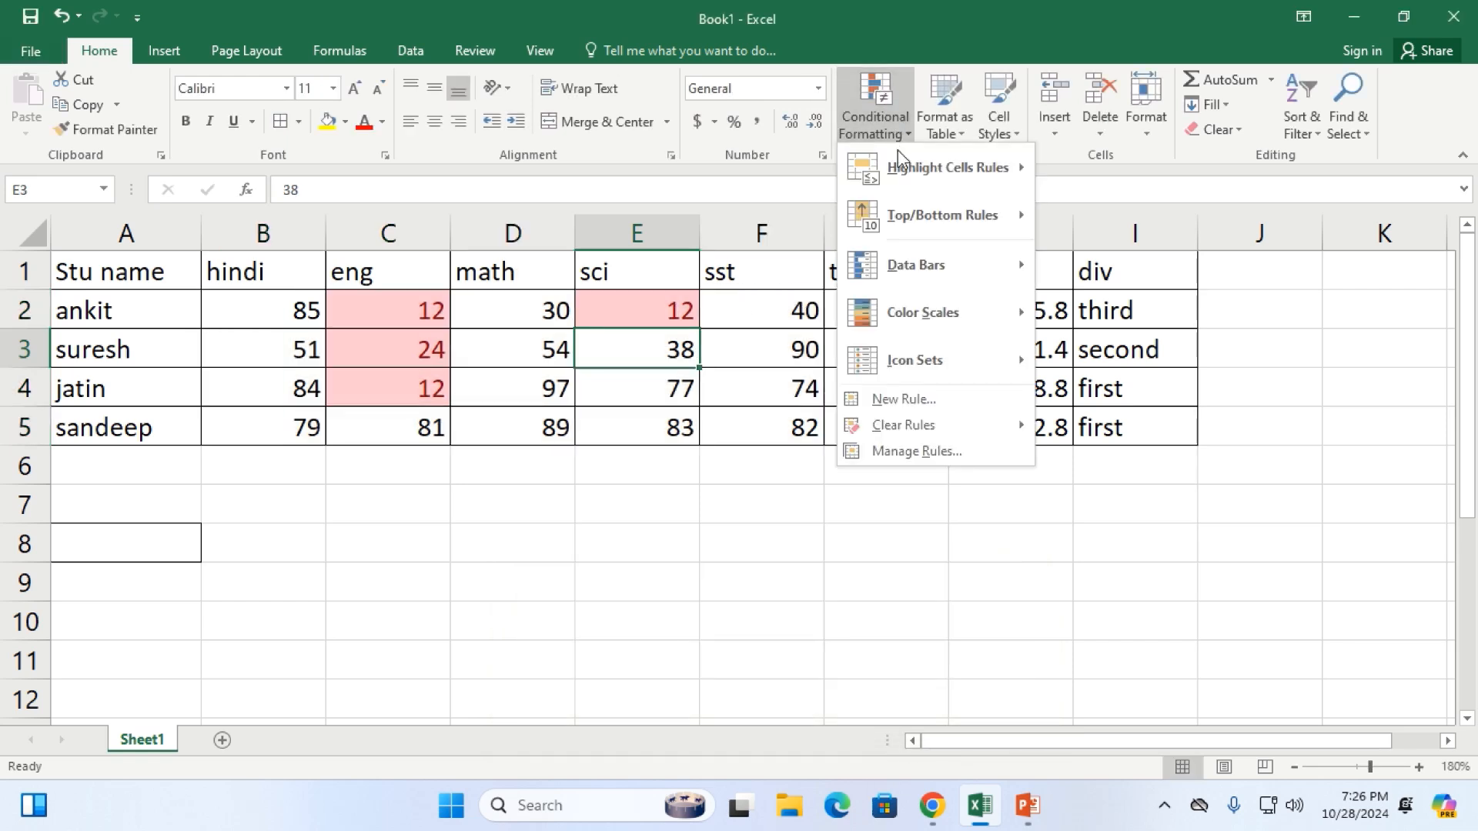
{"action": "left_click", "coordinate": [531, 329]}
{"action": "left_click", "coordinate": [295, 310]}
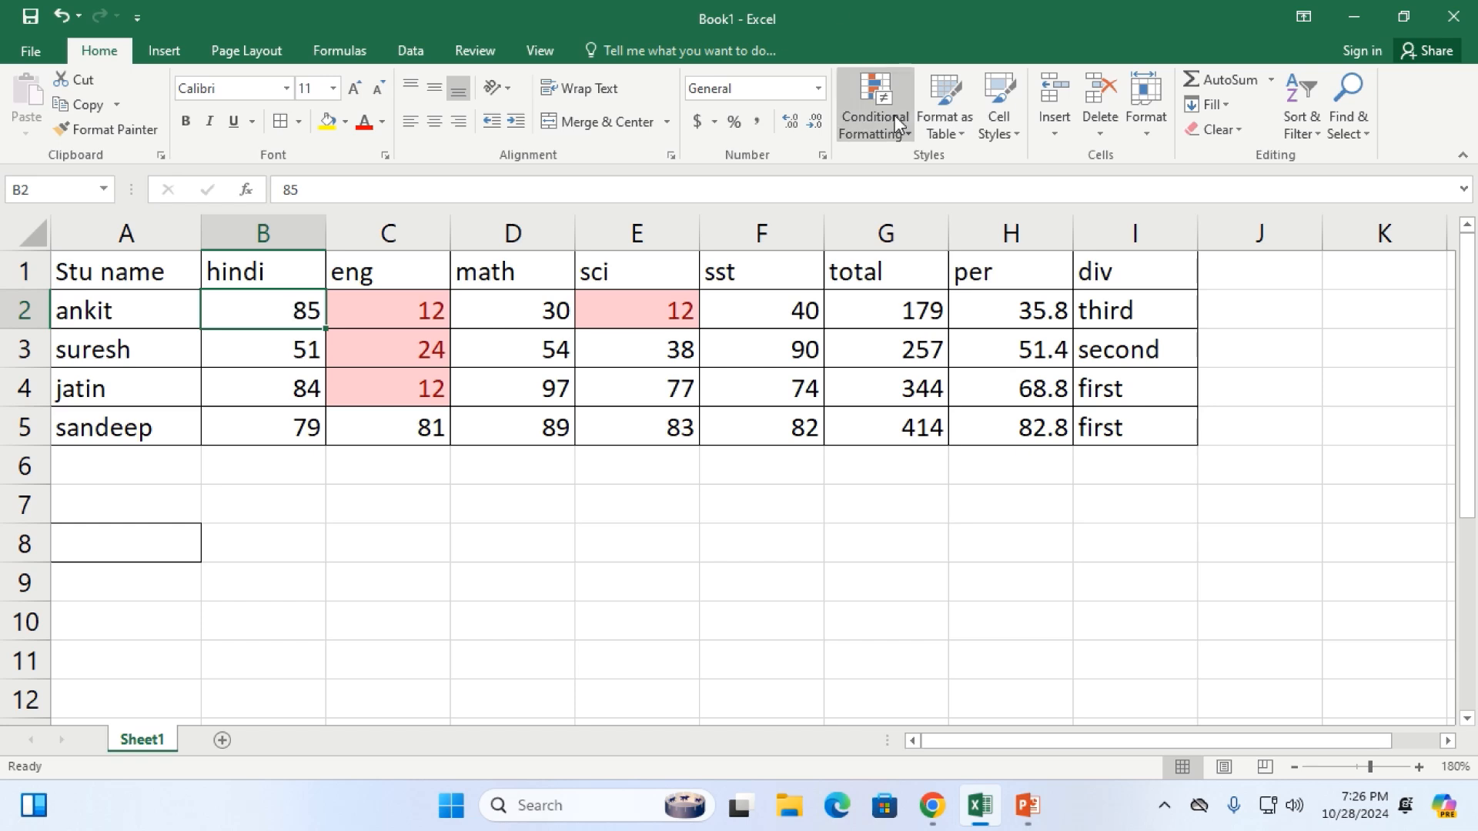
{"action": "left_click", "coordinate": [331, 389]}
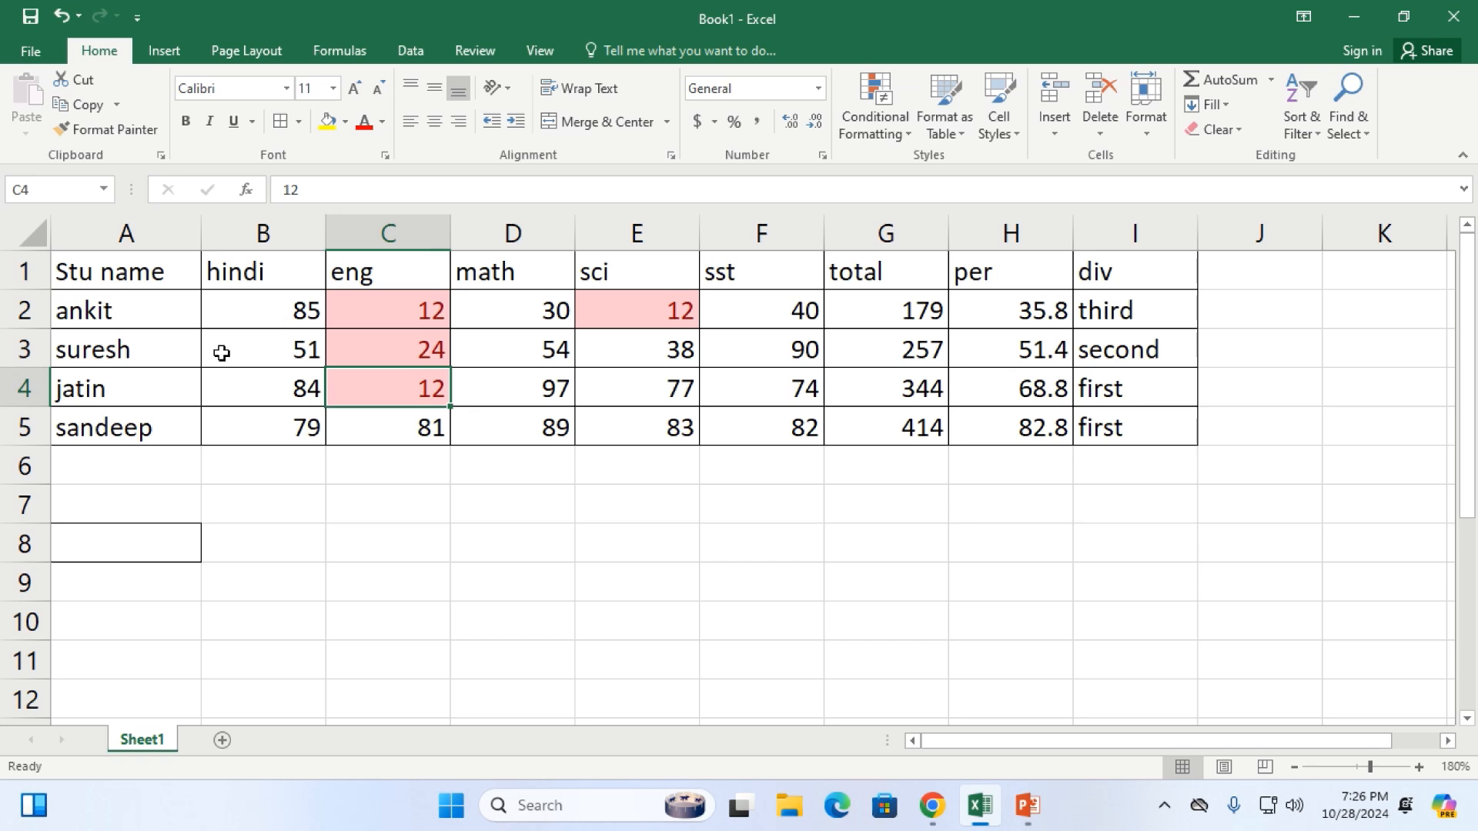
{"action": "left_click", "coordinate": [138, 349]}
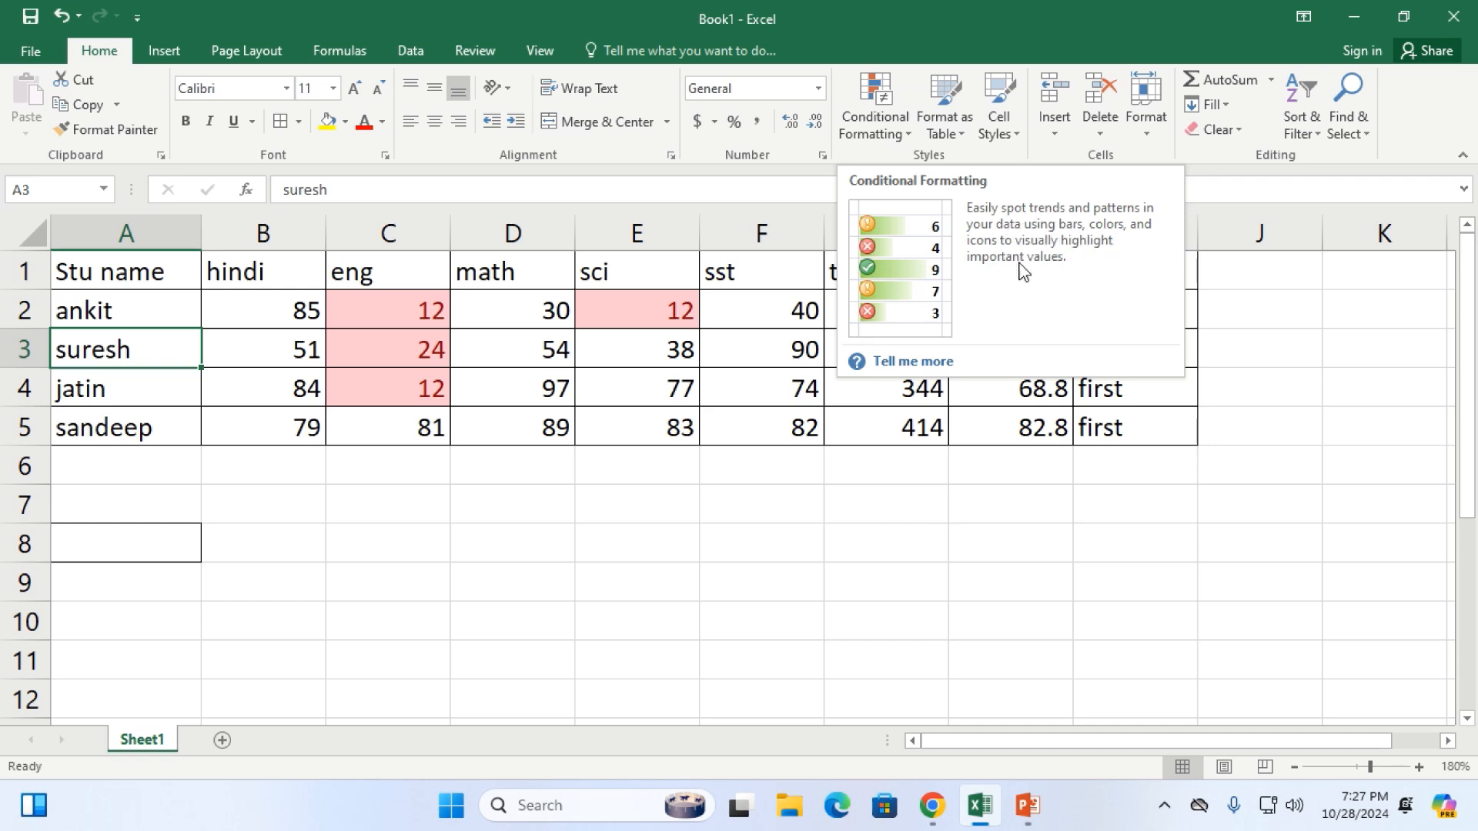
{"action": "left_click", "coordinate": [398, 307]}
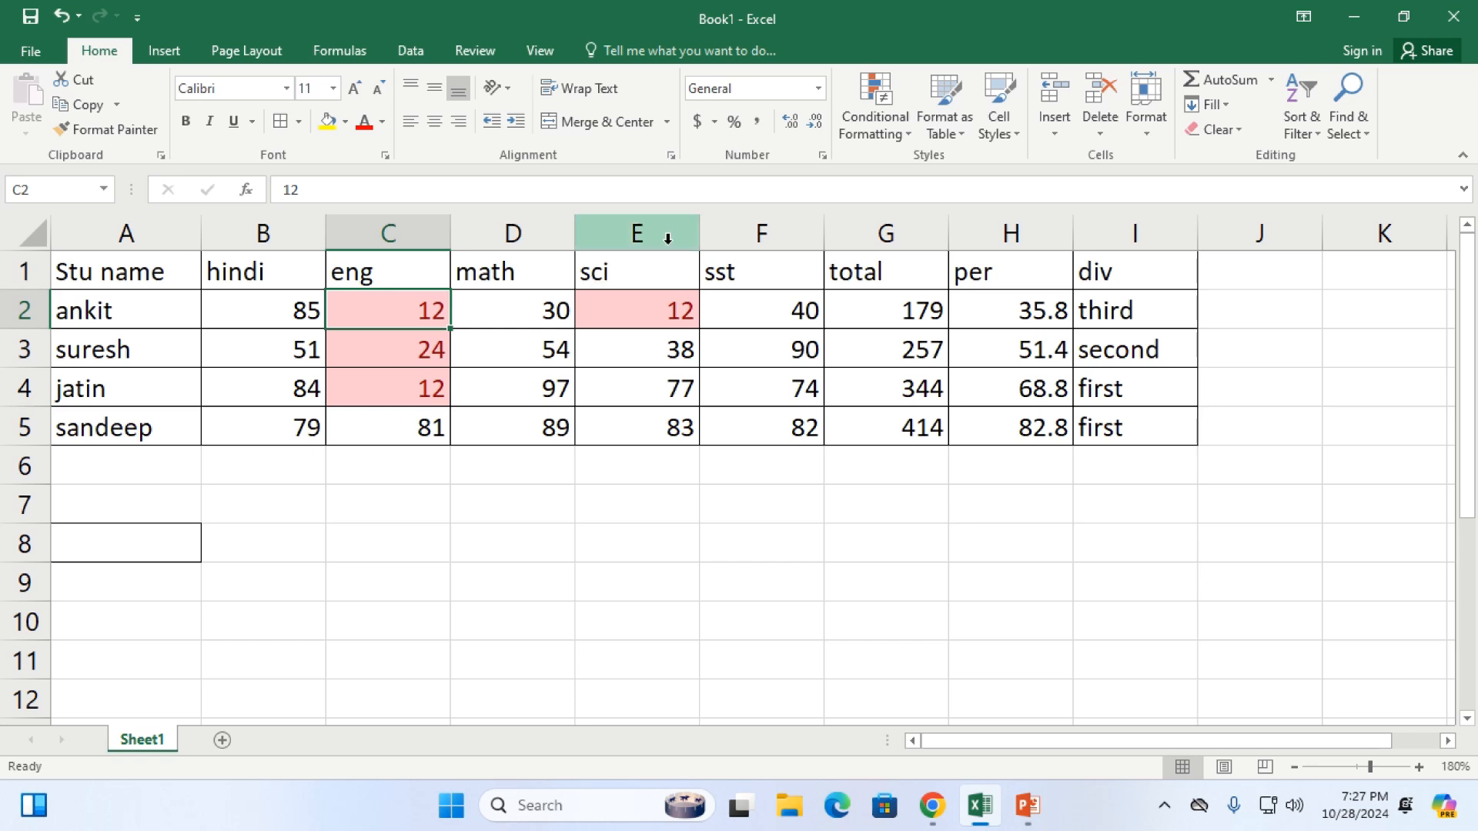
{"action": "left_click", "coordinate": [874, 120]}
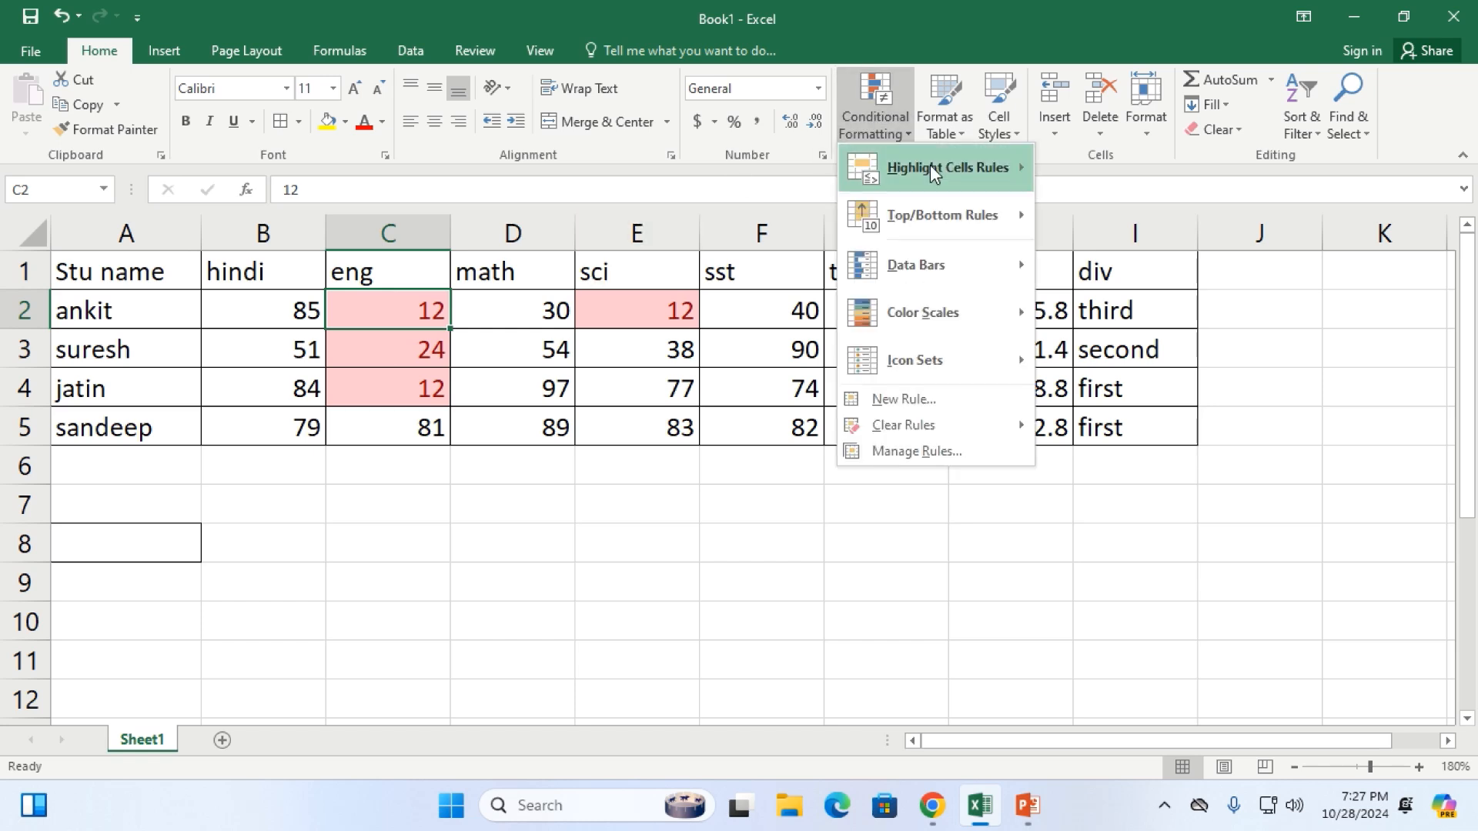
{"action": "mouse_move", "coordinate": [990, 209]}
{"action": "mouse_move", "coordinate": [988, 167]}
{"action": "left_click", "coordinate": [1133, 221]}
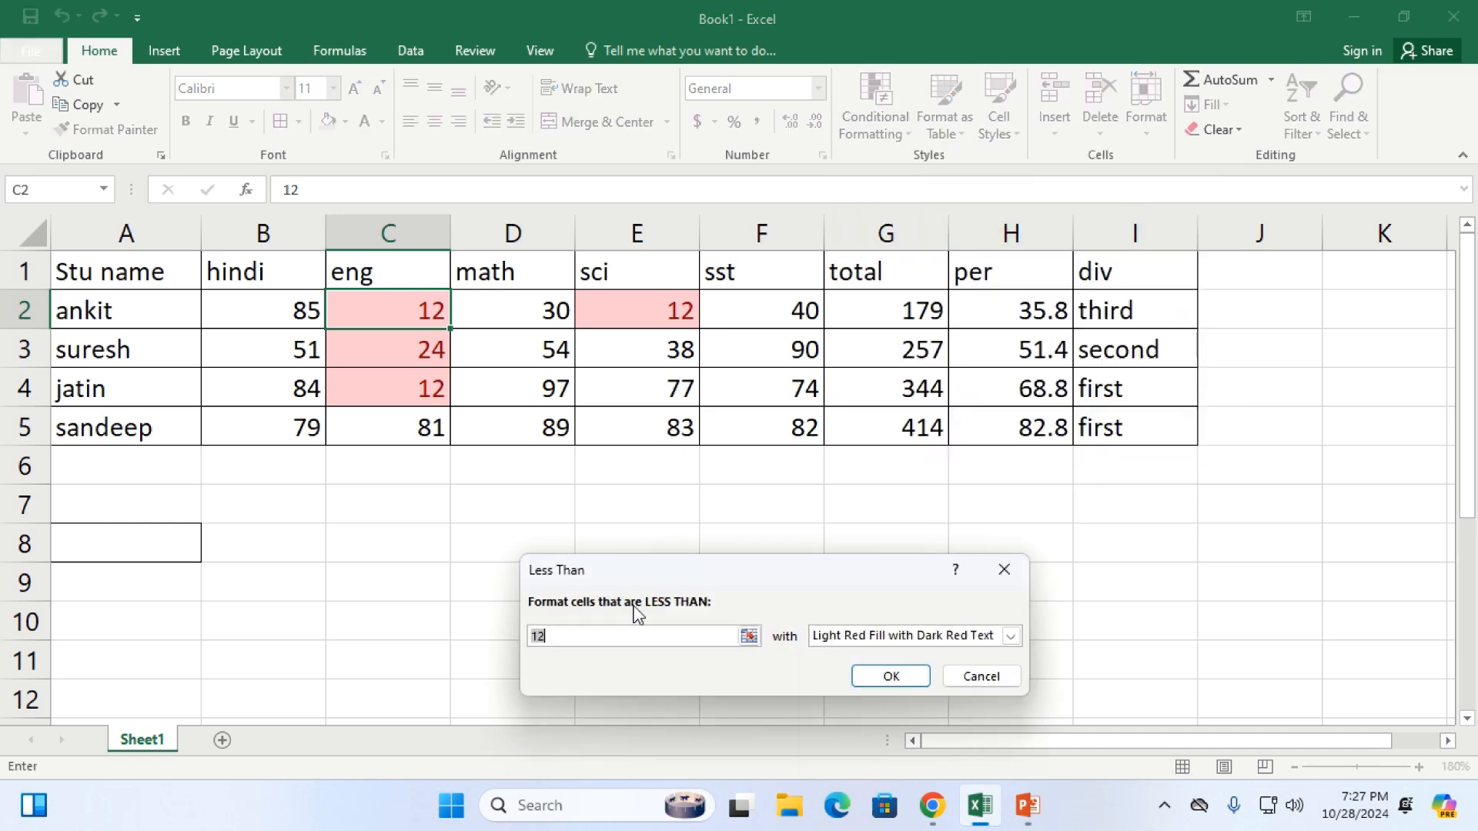
{"action": "left_click", "coordinate": [570, 635]}
{"action": "key", "text": "BackSpace"}
{"action": "key", "text": "BackSpace"}
{"action": "type", "text": "30"}
{"action": "left_click", "coordinate": [979, 680]}
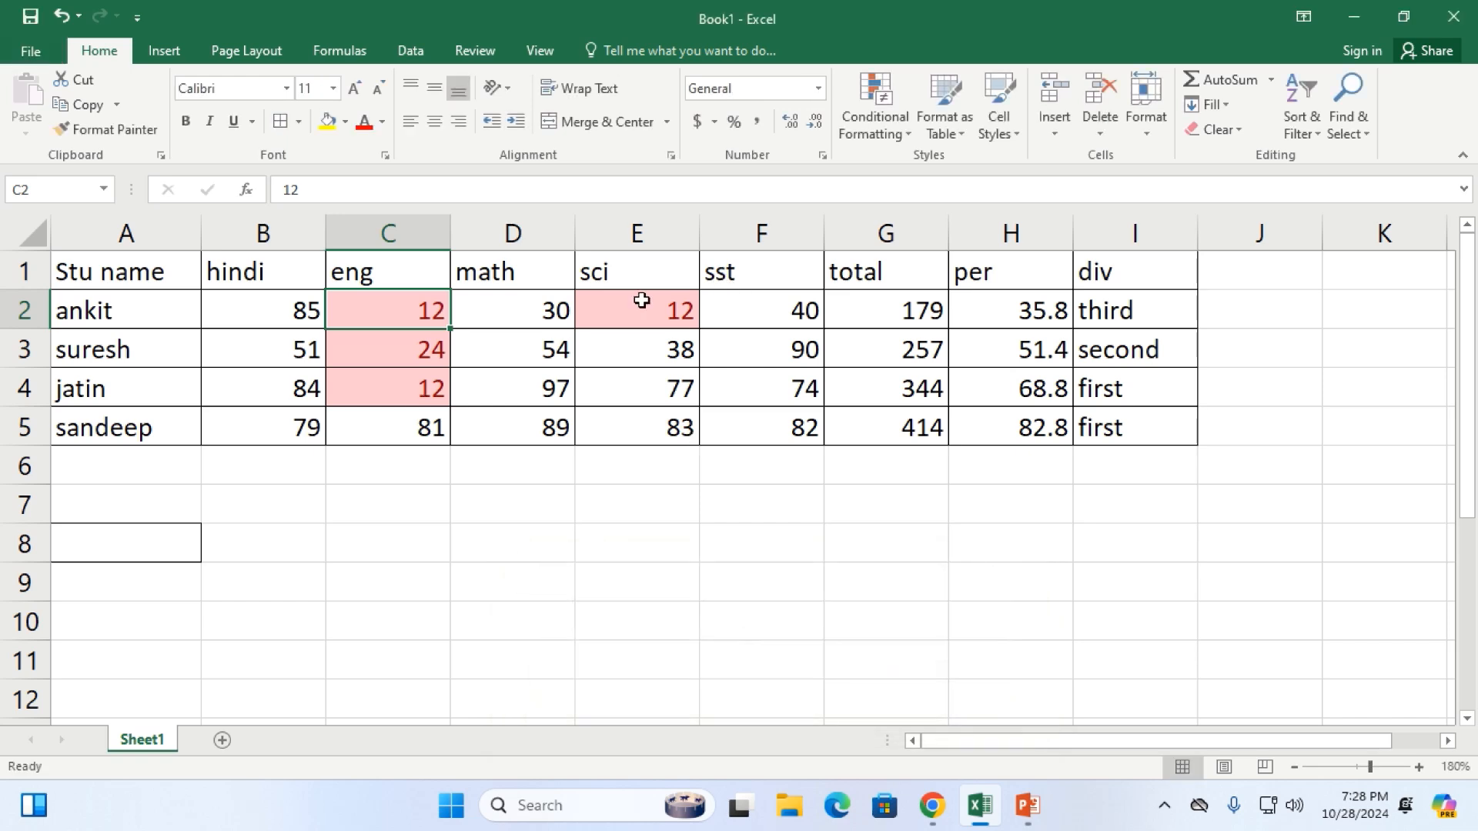
Highlight marks in B2:F5 that are greater than 60 with Green Fill with Dark Green Text using conditional formatting
{"action": "left_click", "coordinate": [523, 374]}
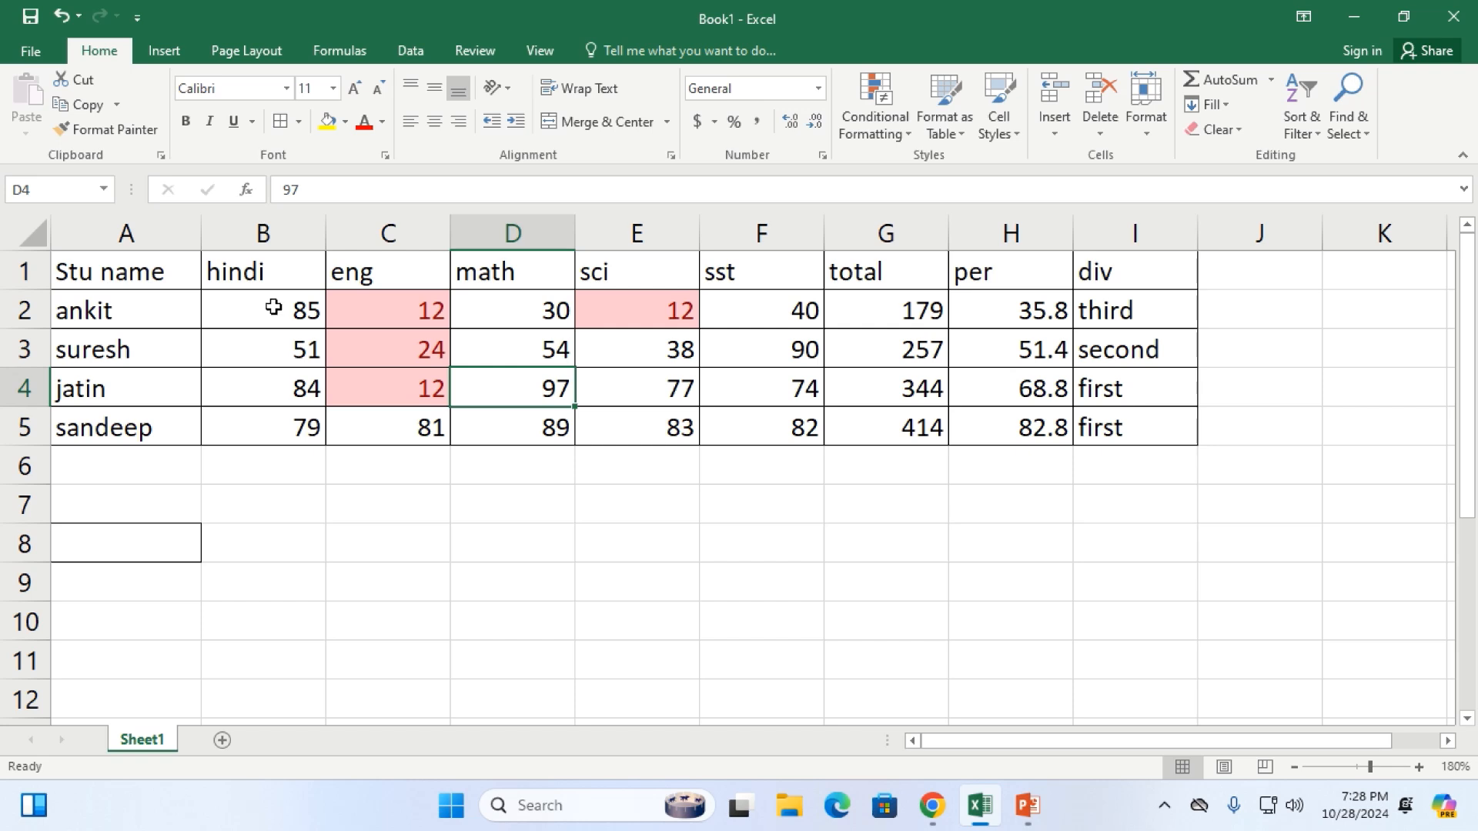
{"action": "left_click_drag", "start_coordinate": [274, 307], "coordinate": [746, 417]}
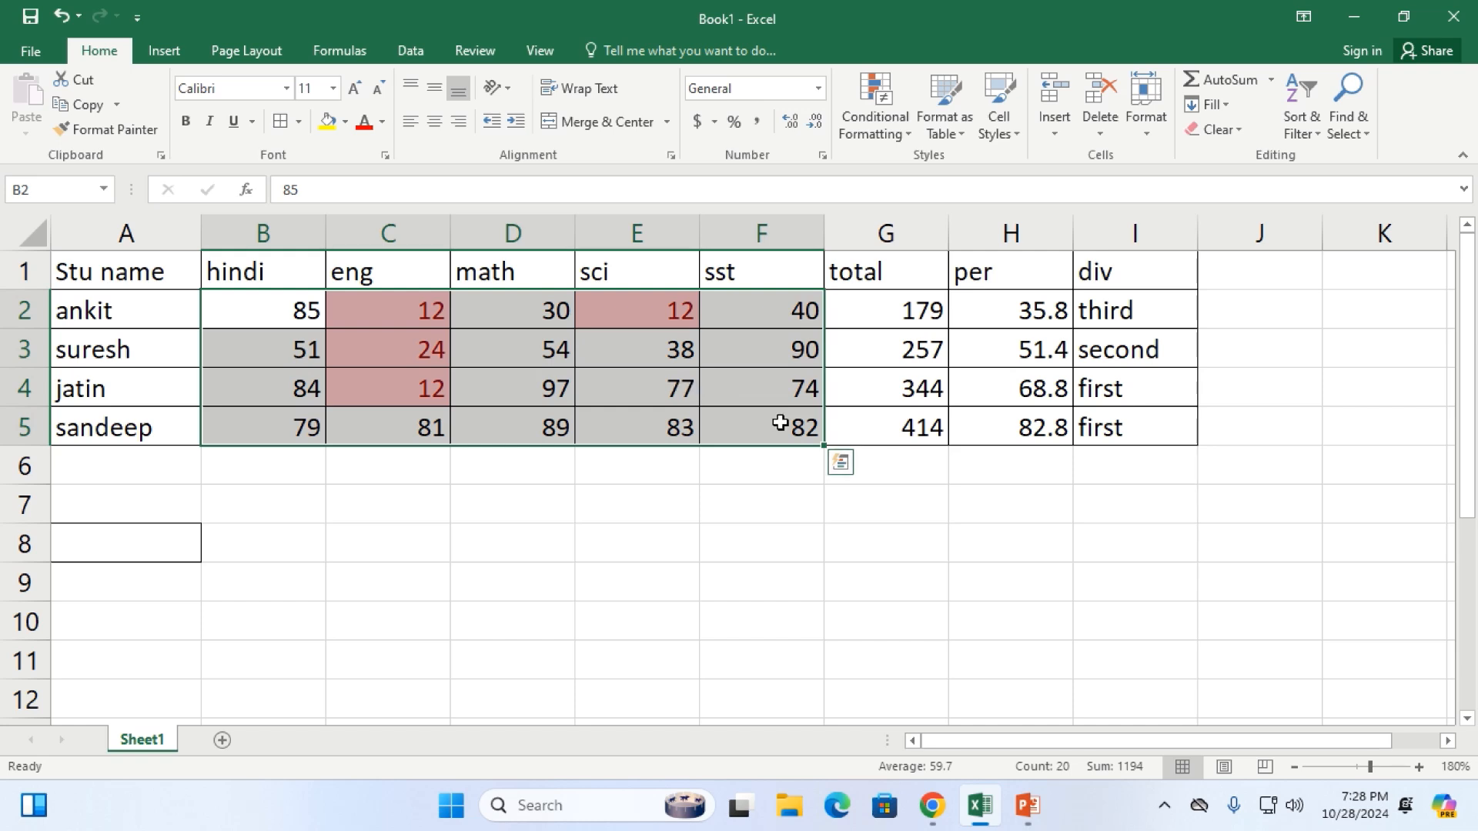
{"action": "left_click", "coordinate": [880, 128]}
{"action": "mouse_move", "coordinate": [951, 163]}
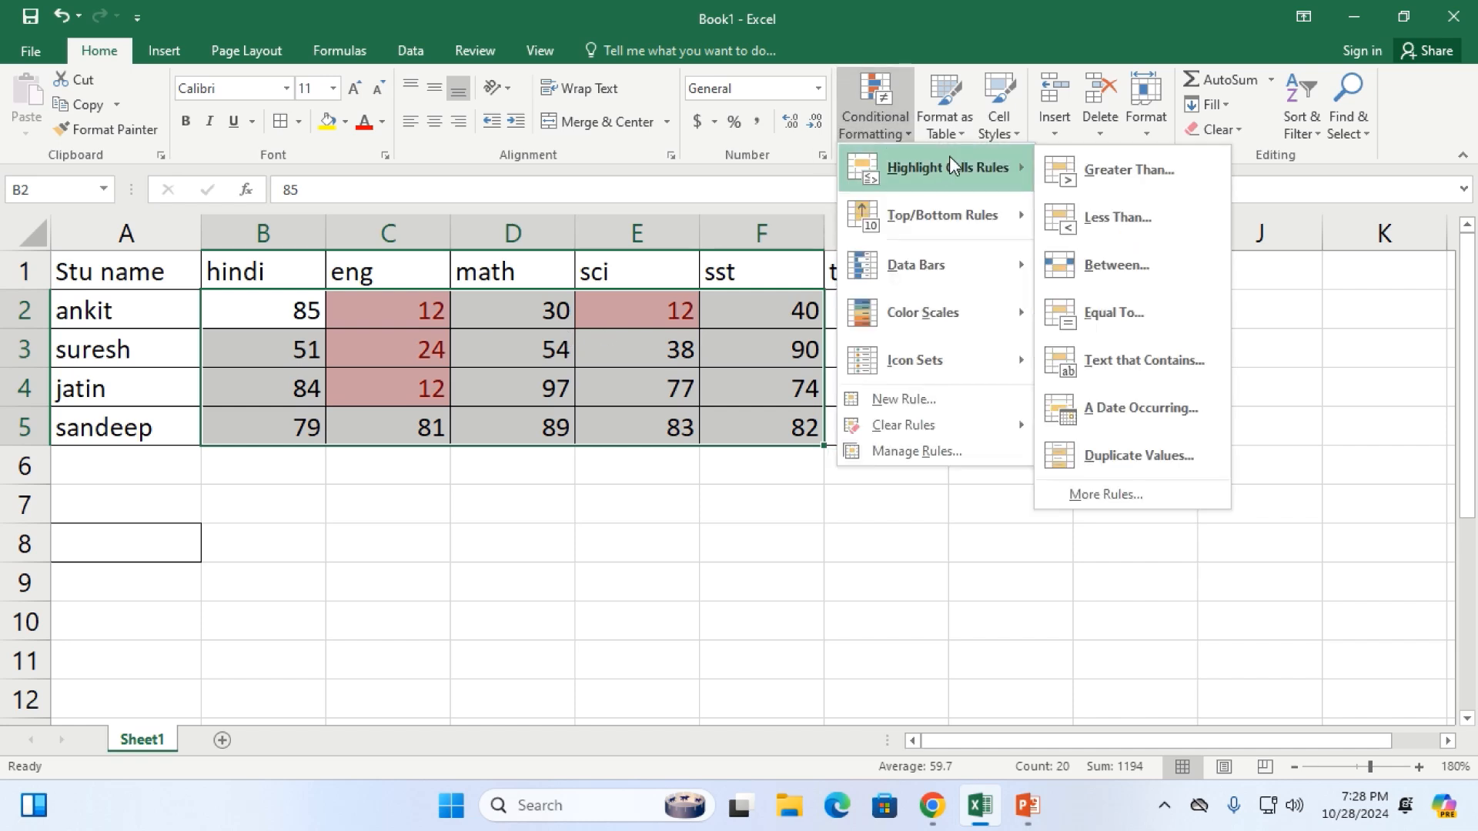
{"action": "left_click", "coordinate": [1129, 174]}
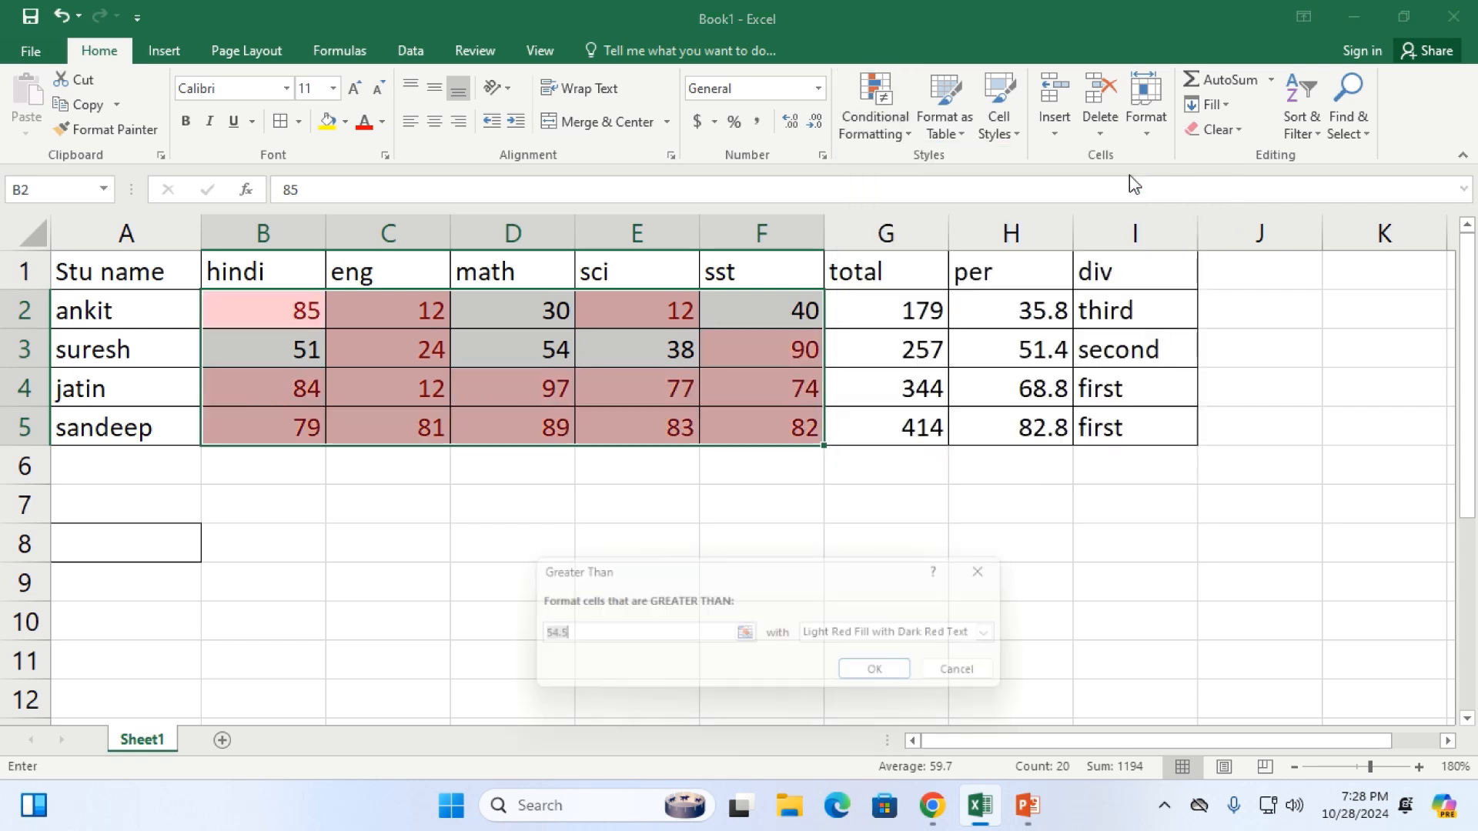
{"action": "left_click", "coordinate": [627, 630]}
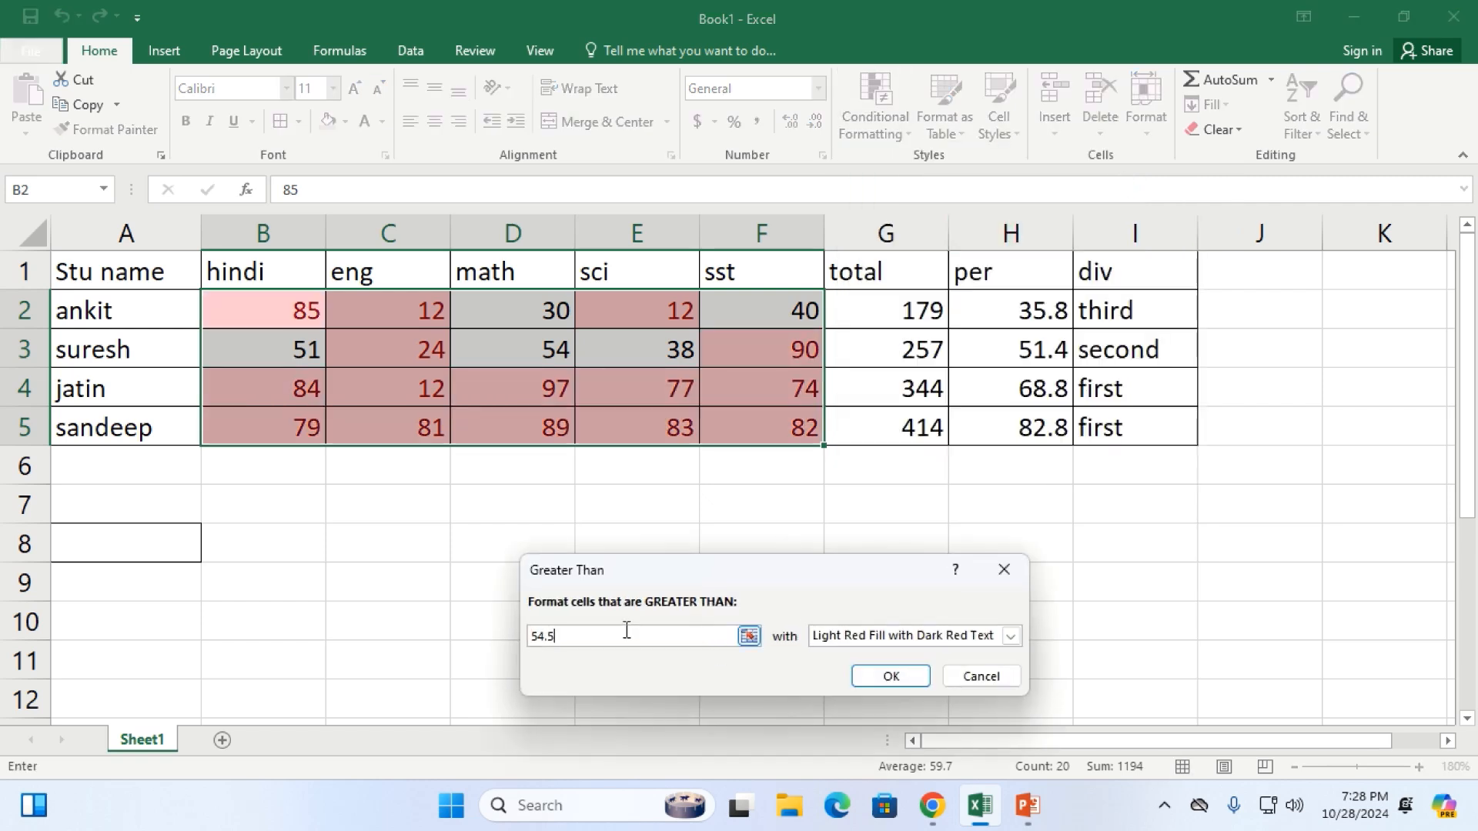
{"action": "key", "text": "BackSpace"}
{"action": "key", "text": "BackSpace"}
{"action": "key", "text": "BackSpace"}
{"action": "key", "text": "BackSpace"}
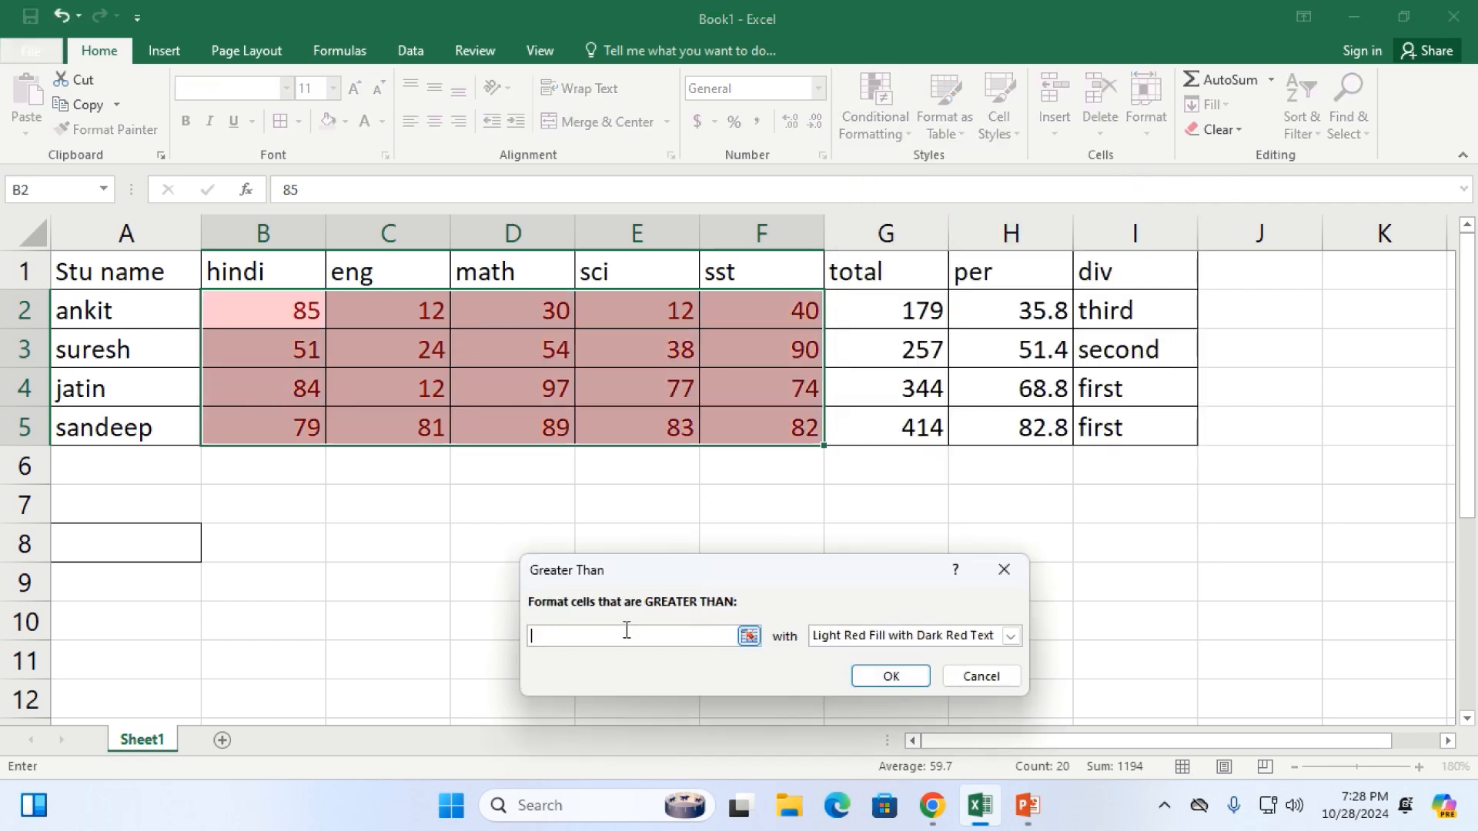
{"action": "type", "text": "60"}
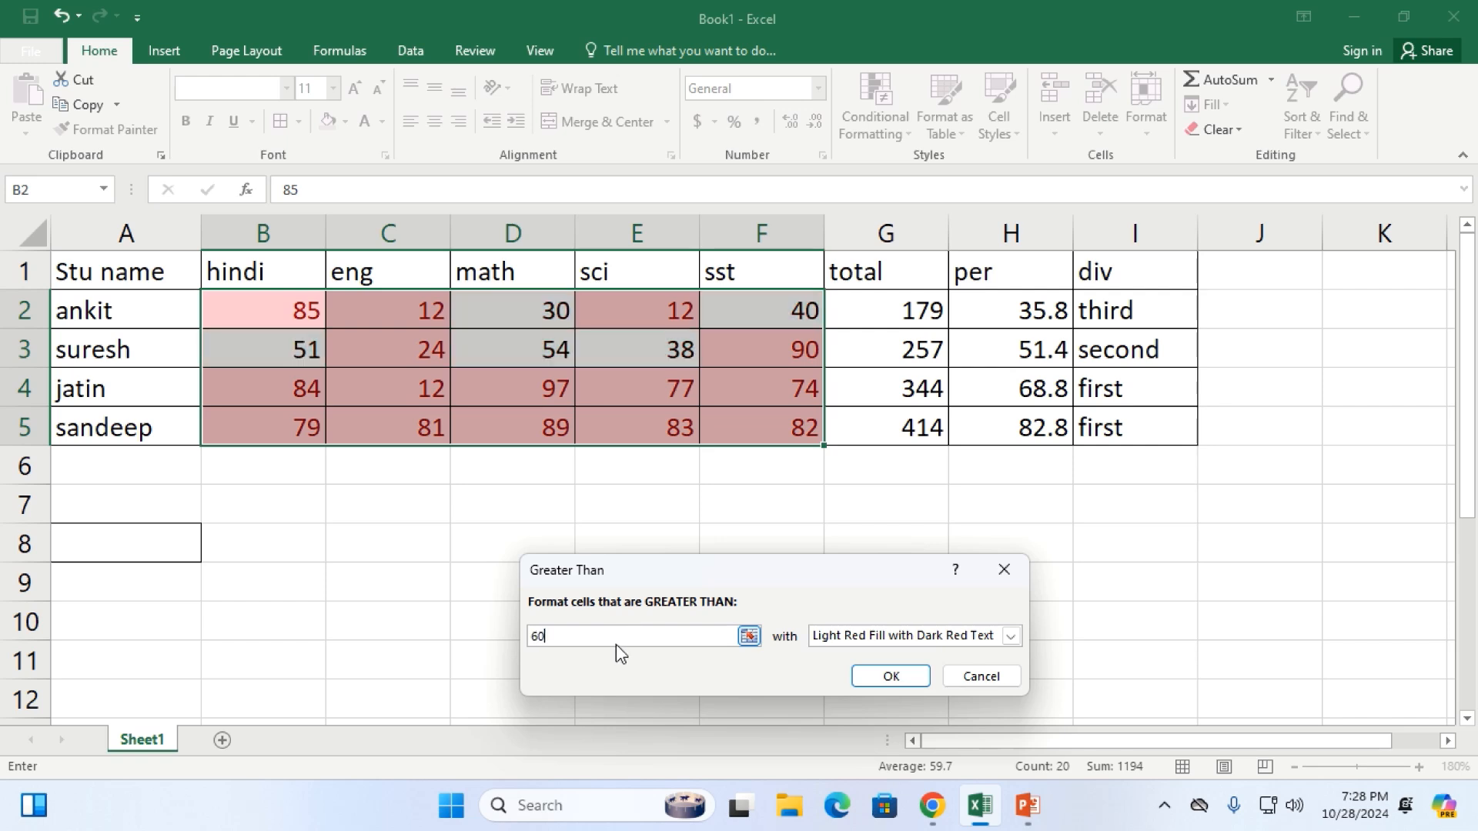
{"action": "left_click", "coordinate": [907, 642]}
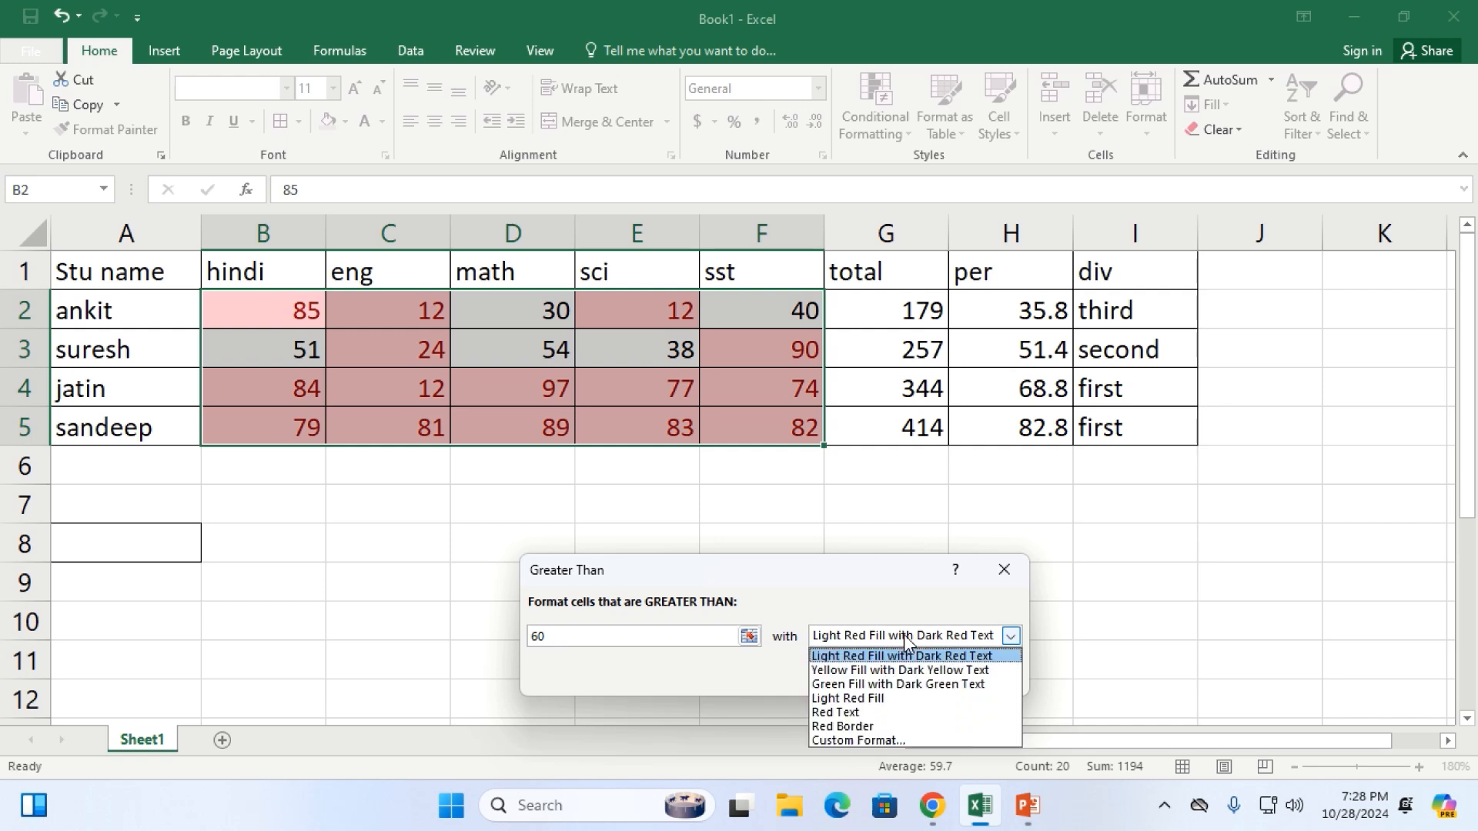
{"action": "left_click", "coordinate": [878, 684]}
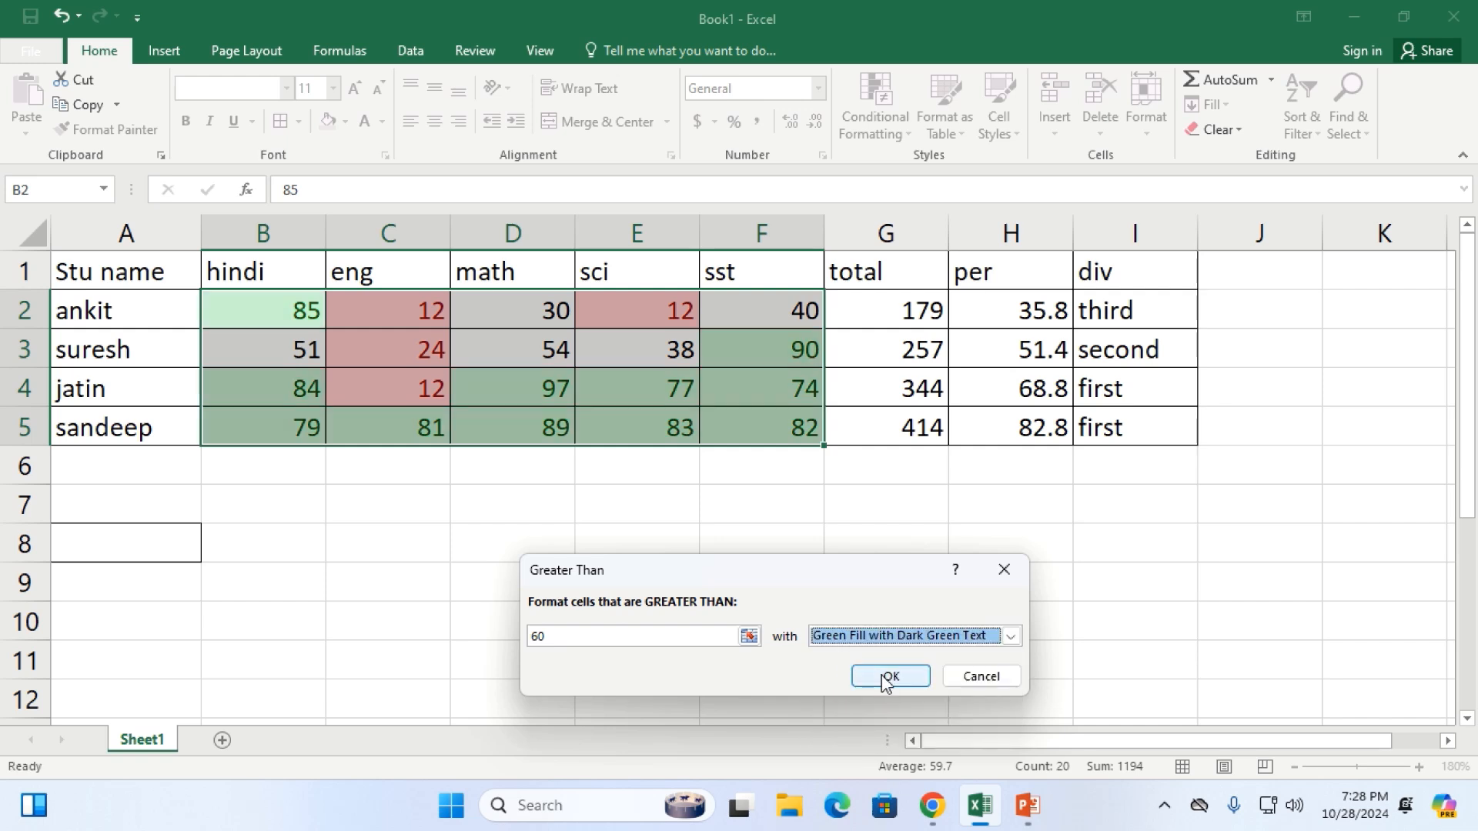
{"action": "left_click", "coordinate": [883, 676]}
{"action": "left_click", "coordinate": [750, 499]}
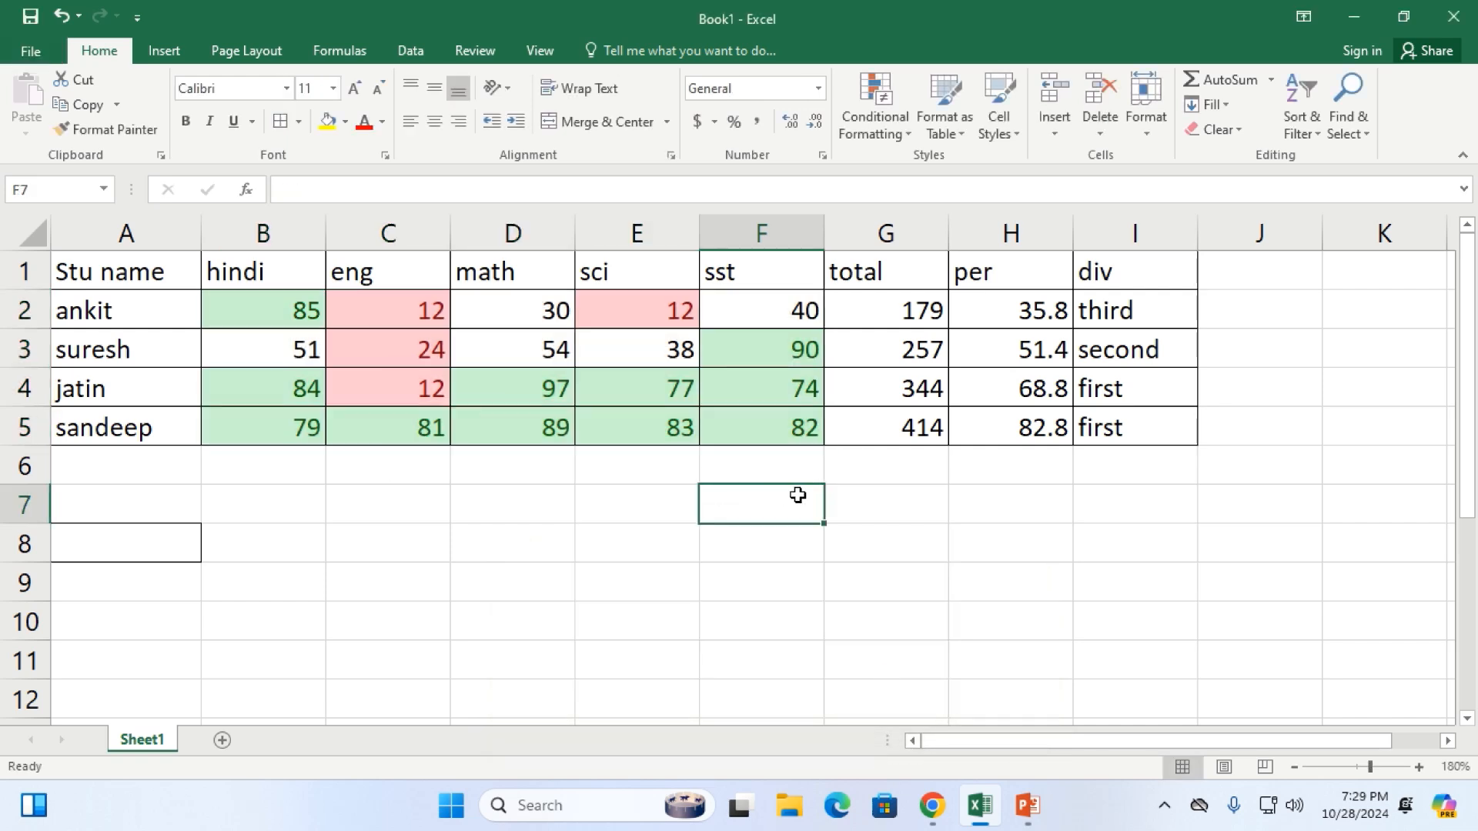
Examine the marks in B2:F5 highlighted by the greater-than-60 rule and the percentage in H5
{"action": "left_click", "coordinate": [275, 311]}
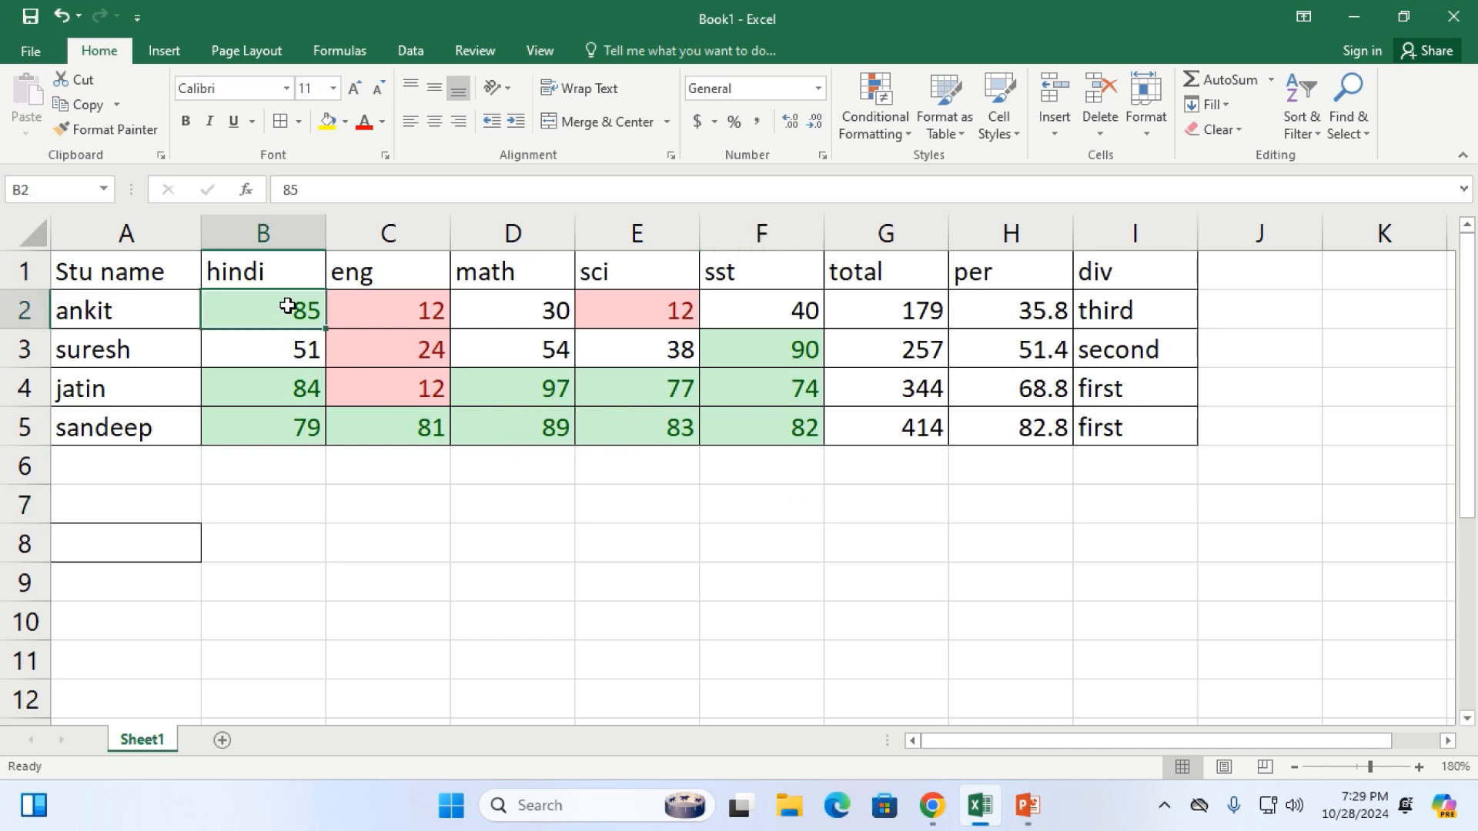
{"action": "left_click", "coordinate": [778, 352]}
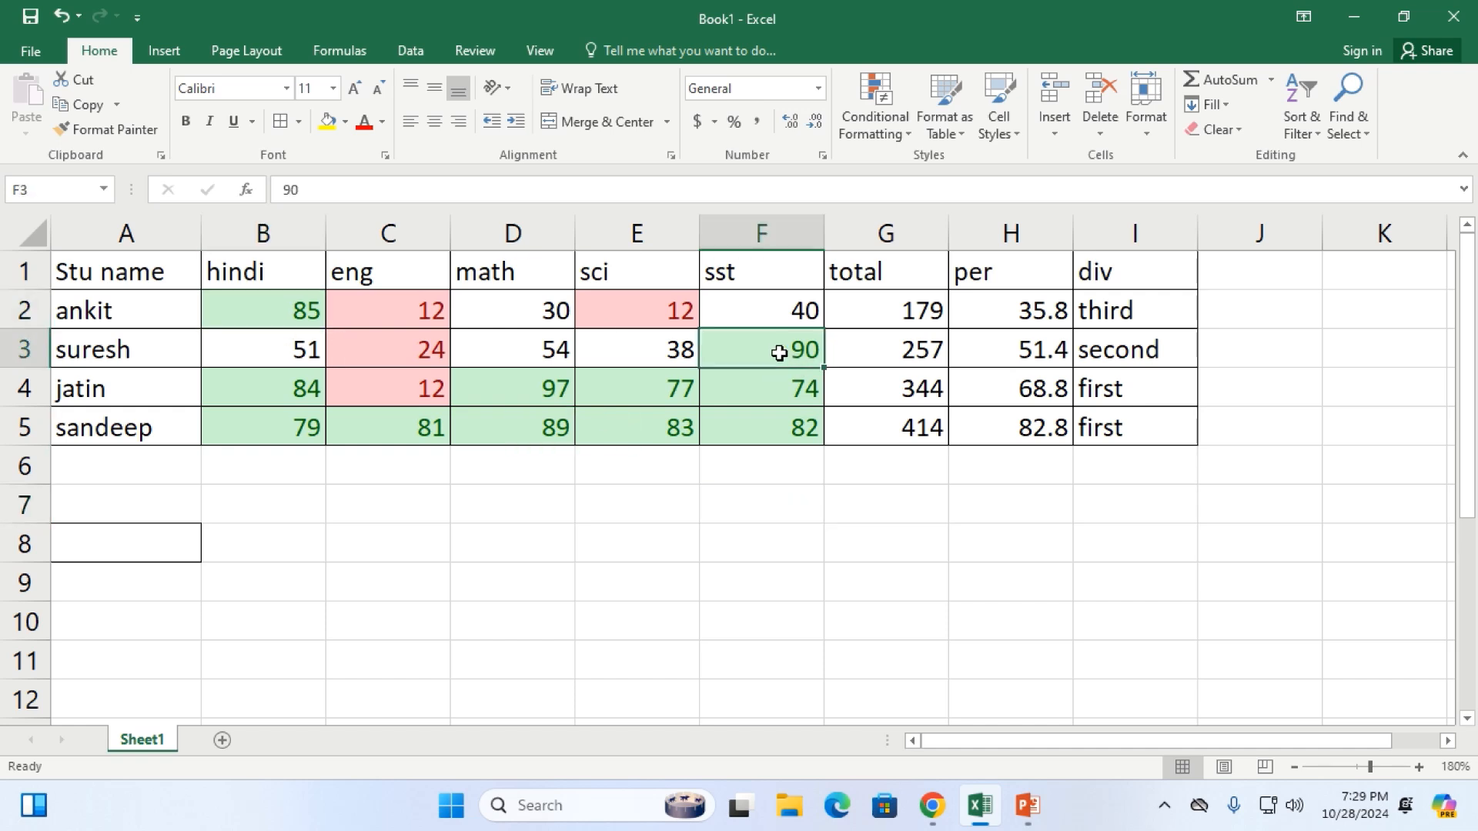
{"action": "left_click_drag", "start_coordinate": [658, 393], "coordinate": [758, 432]}
{"action": "left_click_drag", "start_coordinate": [505, 381], "coordinate": [511, 418]}
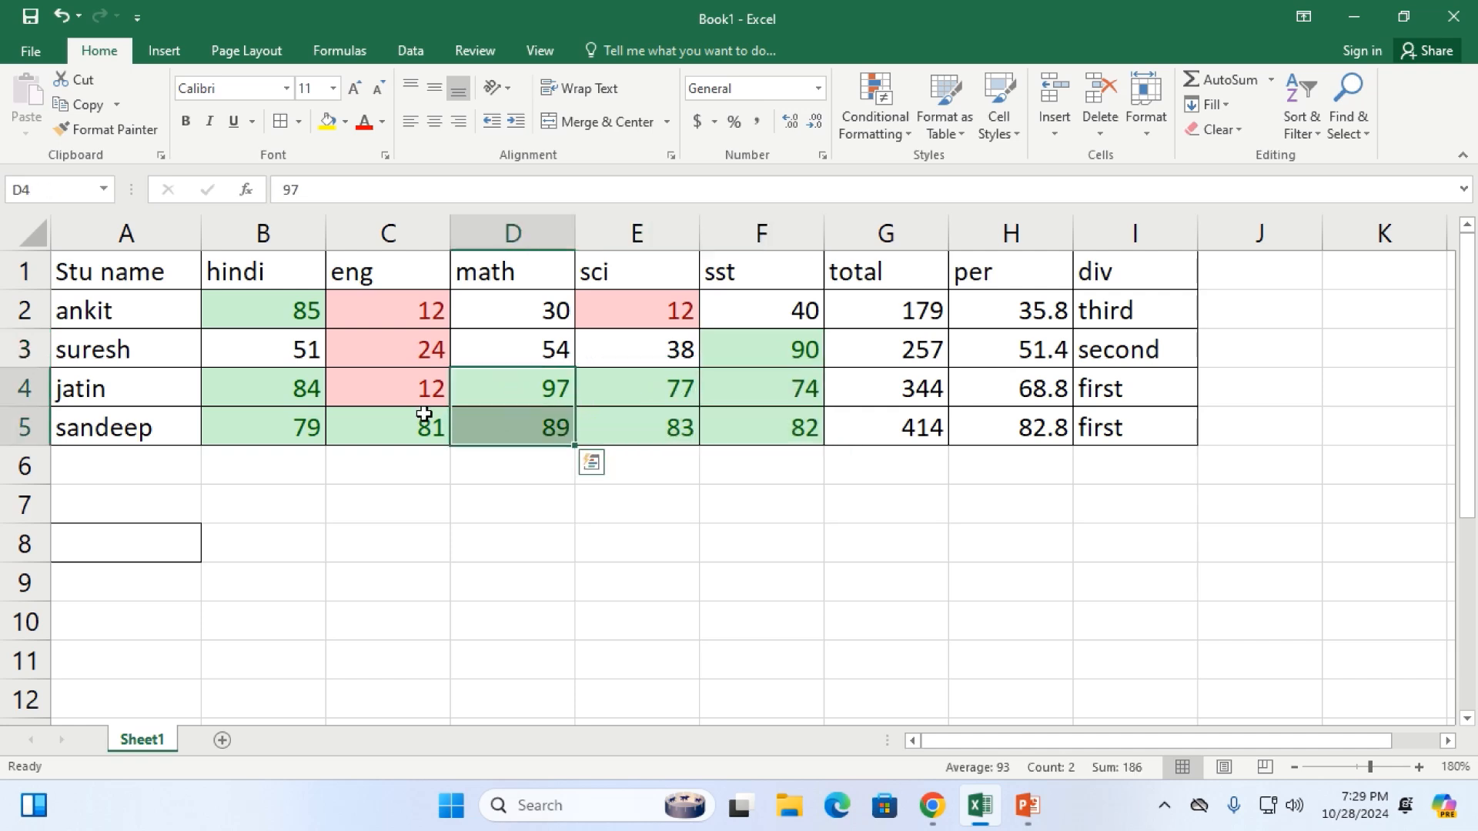
{"action": "left_click", "coordinate": [396, 421]}
{"action": "left_click", "coordinate": [315, 422]}
{"action": "left_click", "coordinate": [270, 318]}
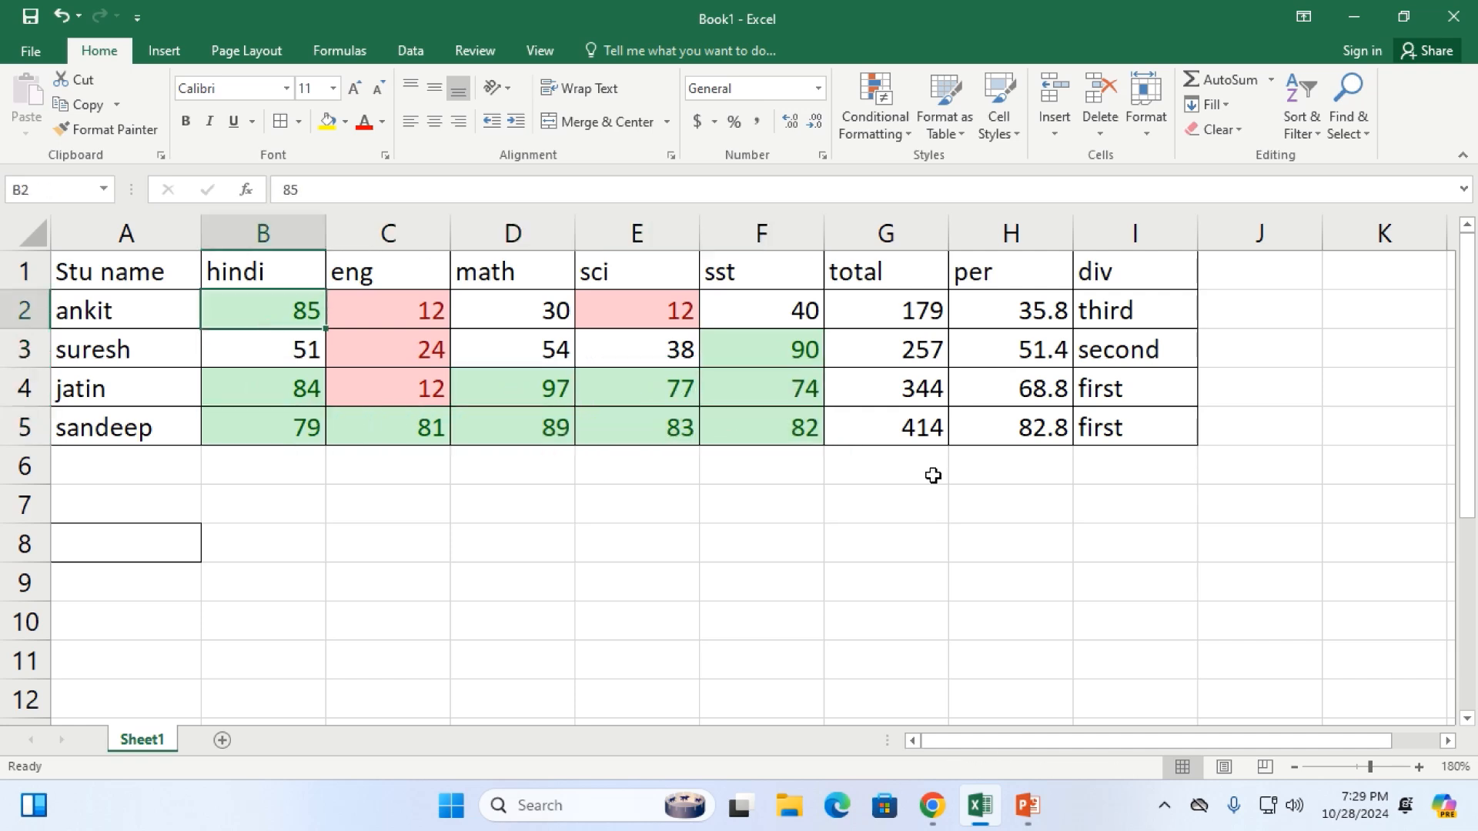
{"action": "left_click", "coordinate": [969, 429]}
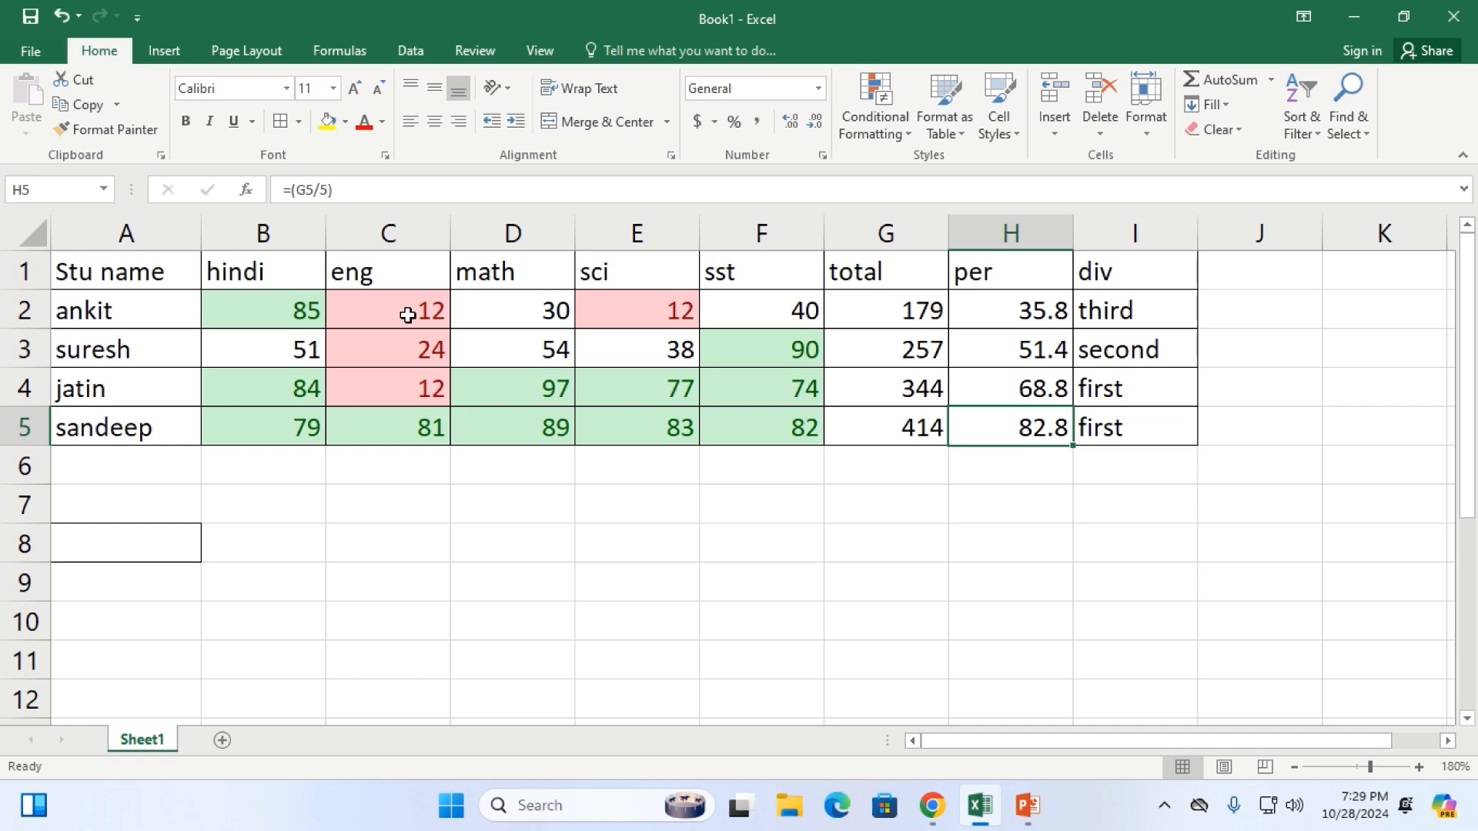
Examine the highlighted subject marks in the table and the division formulas in I2, I4 and I5
{"action": "left_click", "coordinate": [538, 402]}
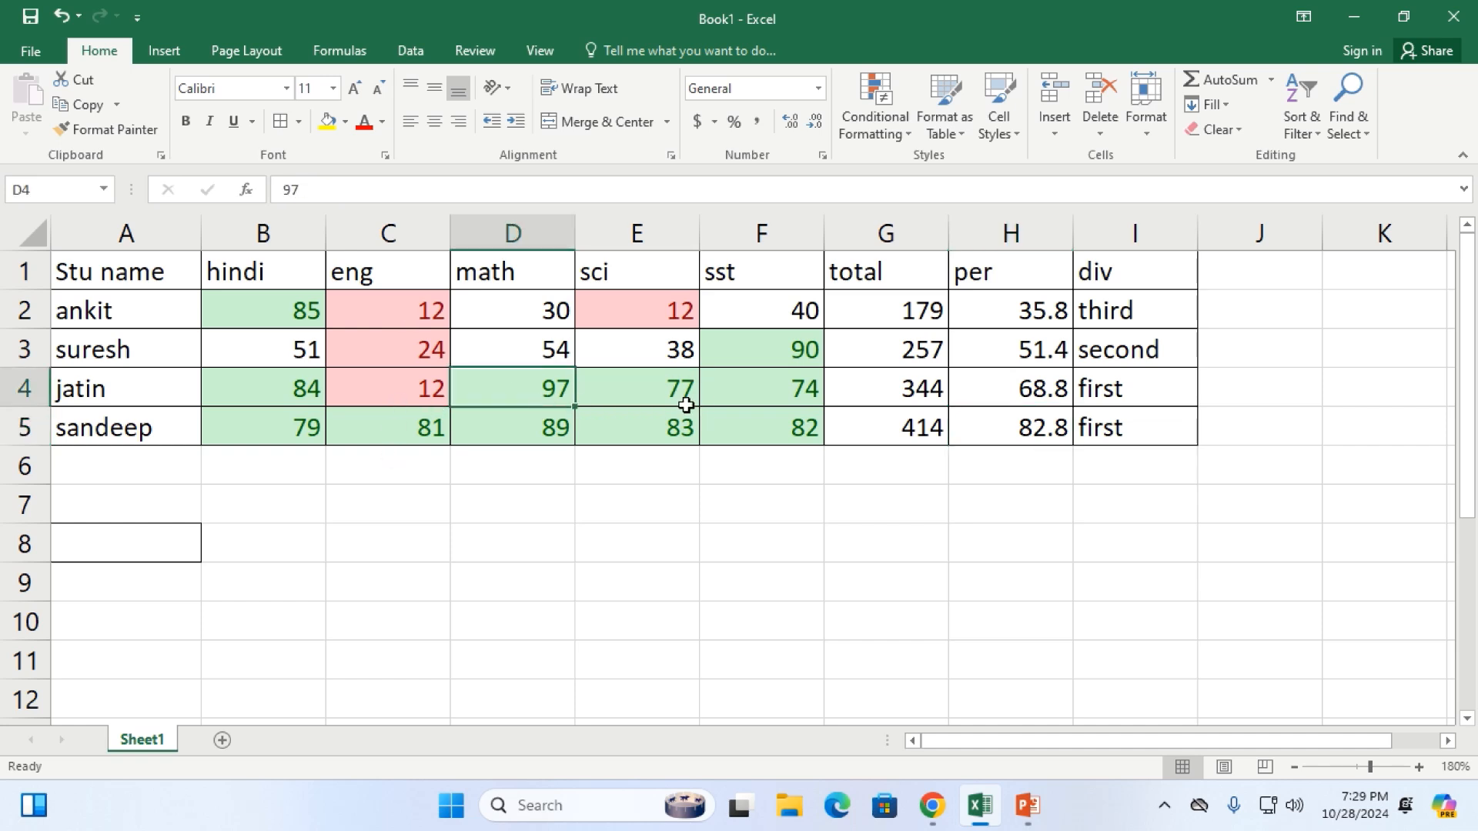
{"action": "left_click", "coordinate": [762, 399]}
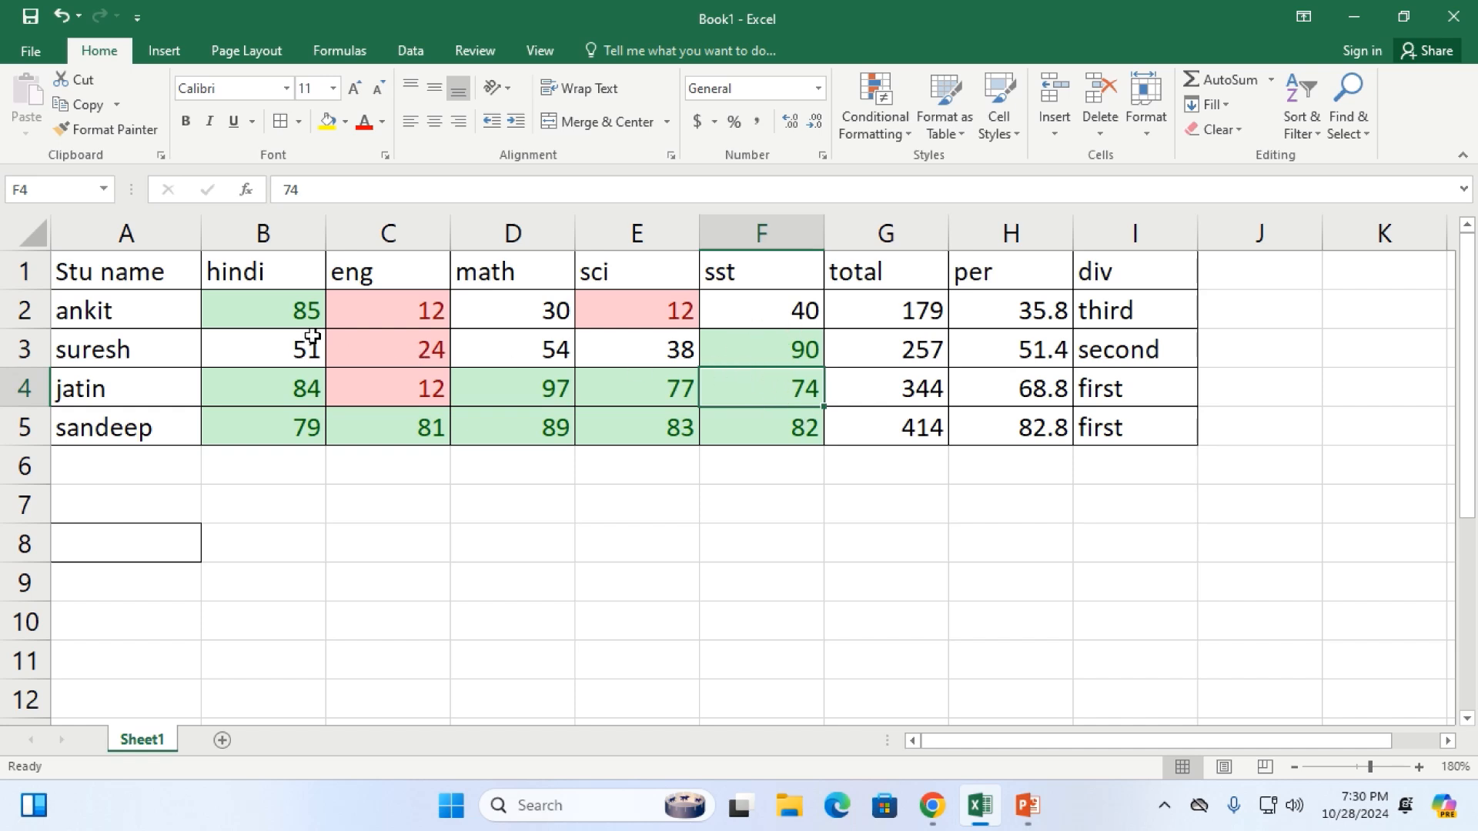
{"action": "left_click_drag", "start_coordinate": [160, 272], "coordinate": [724, 427]}
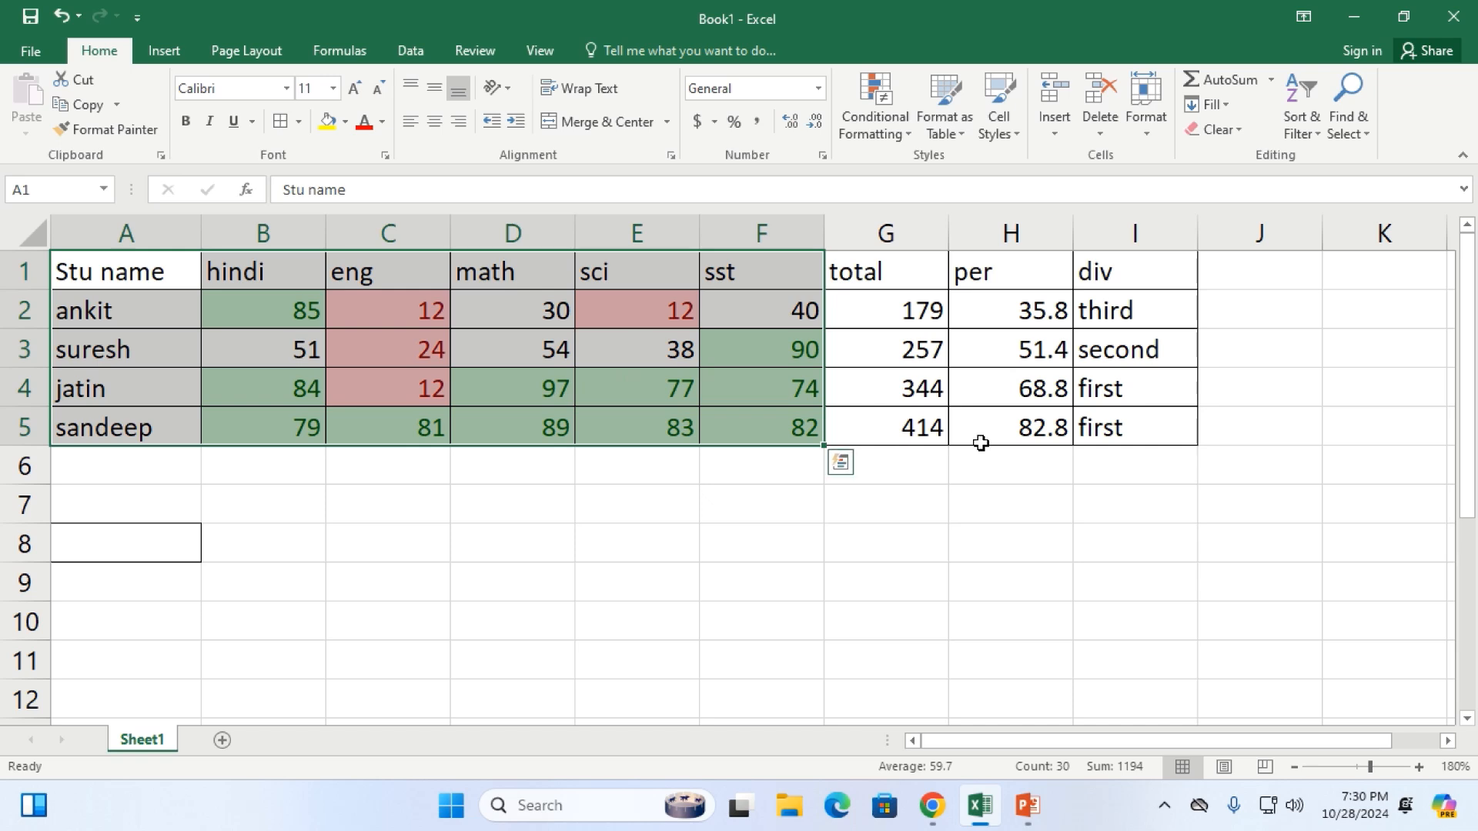
{"action": "scroll", "coordinate": [1013, 485], "scroll_direction": "down", "scroll_amount": 1}
{"action": "left_click", "coordinate": [1006, 484]}
{"action": "scroll", "coordinate": [1006, 485], "scroll_direction": "up", "scroll_amount": 1}
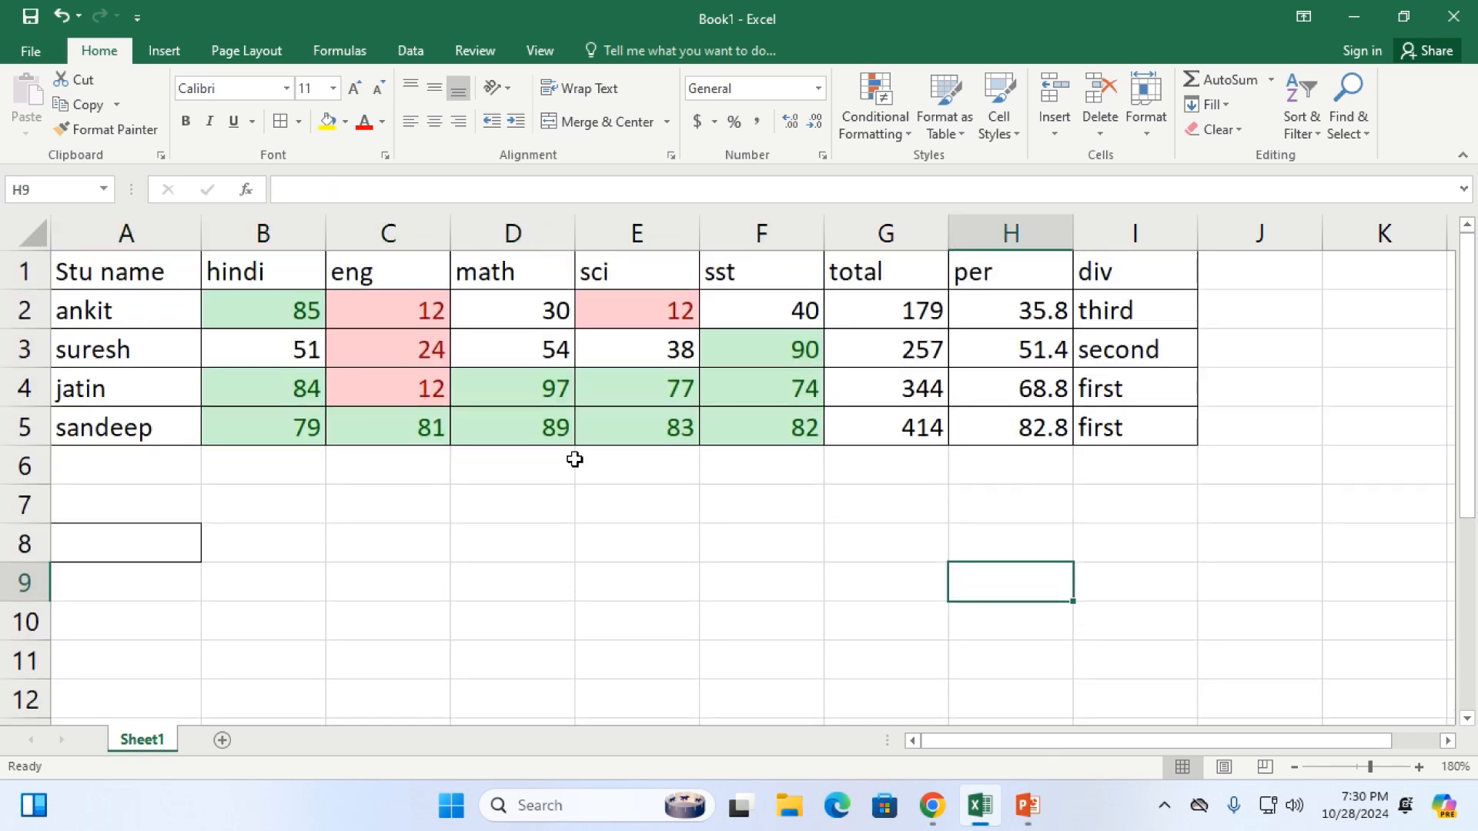
{"action": "left_click", "coordinate": [297, 435]}
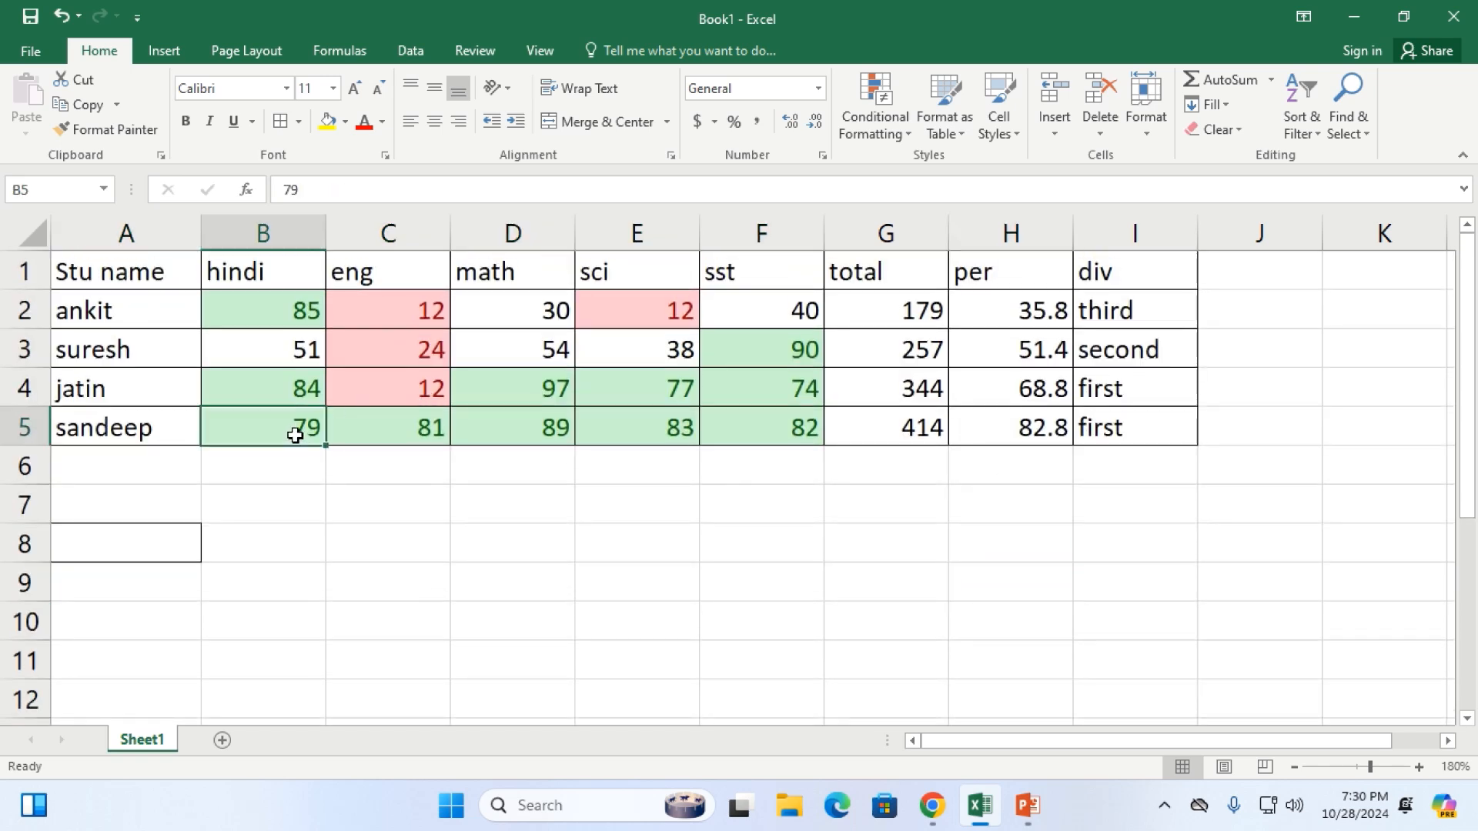
{"action": "left_click", "coordinate": [170, 431]}
{"action": "left_click", "coordinate": [1148, 435]}
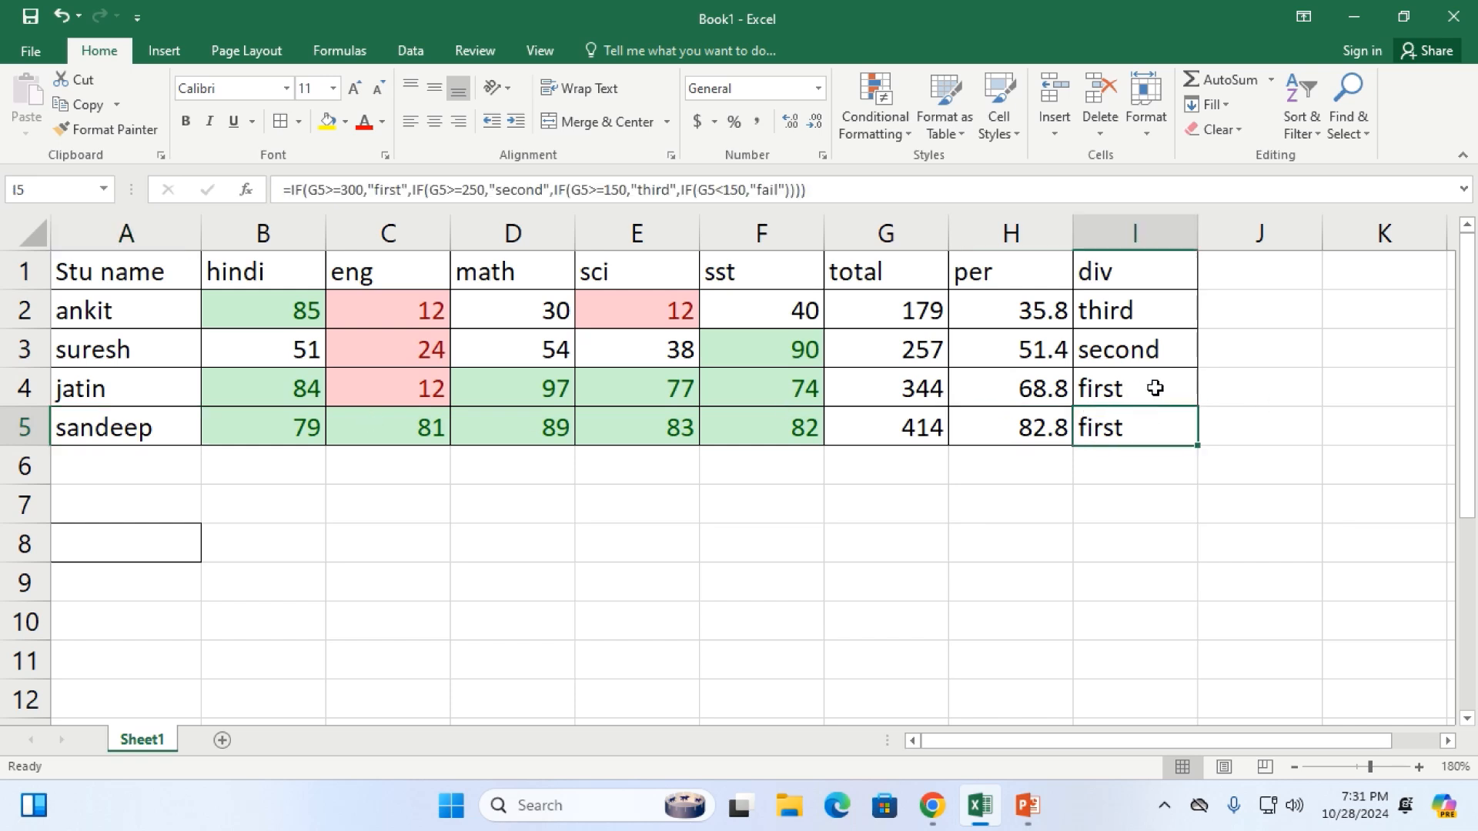
{"action": "left_click", "coordinate": [1150, 388]}
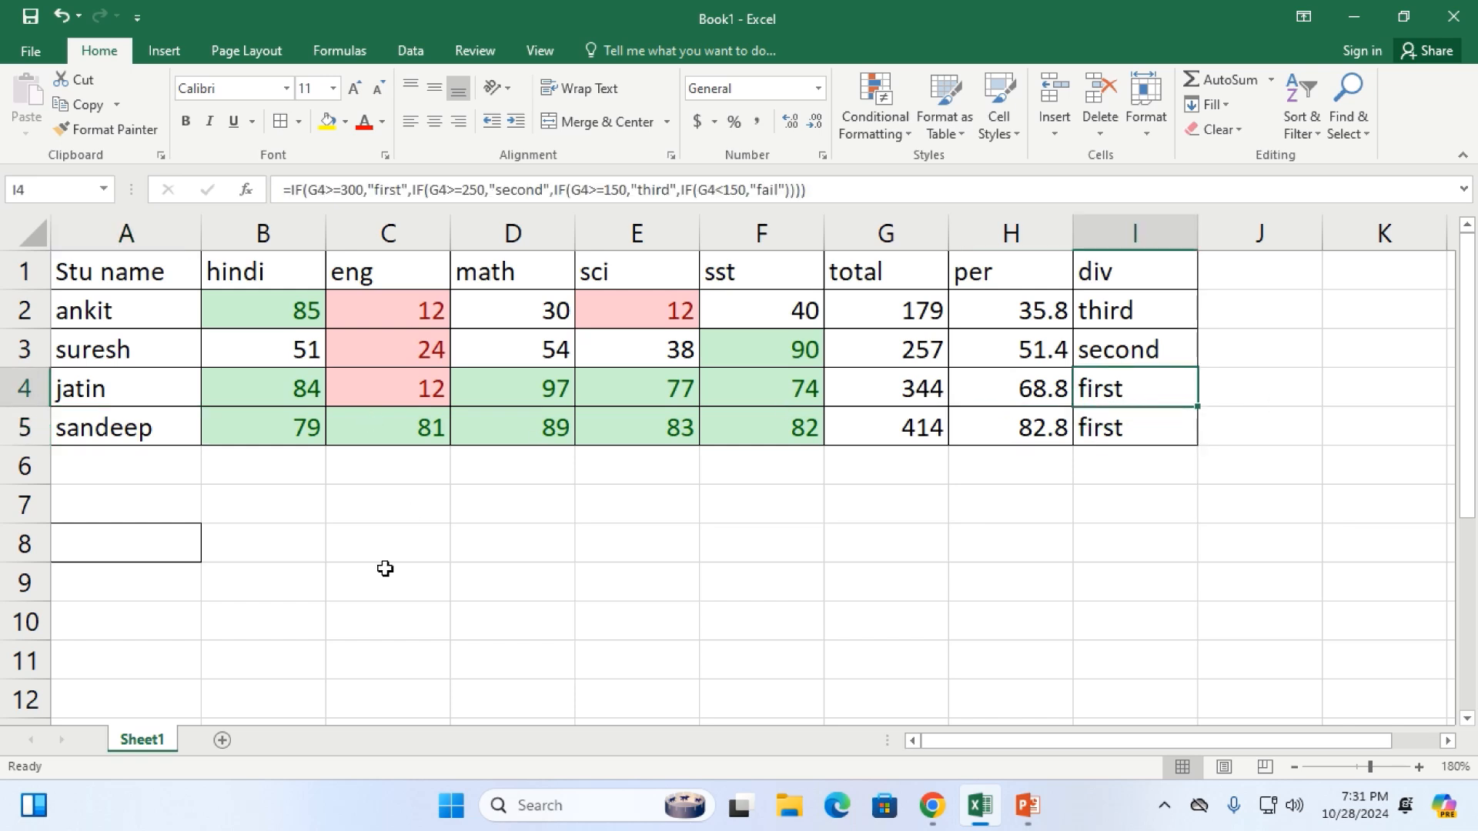
{"action": "left_click", "coordinate": [1119, 310]}
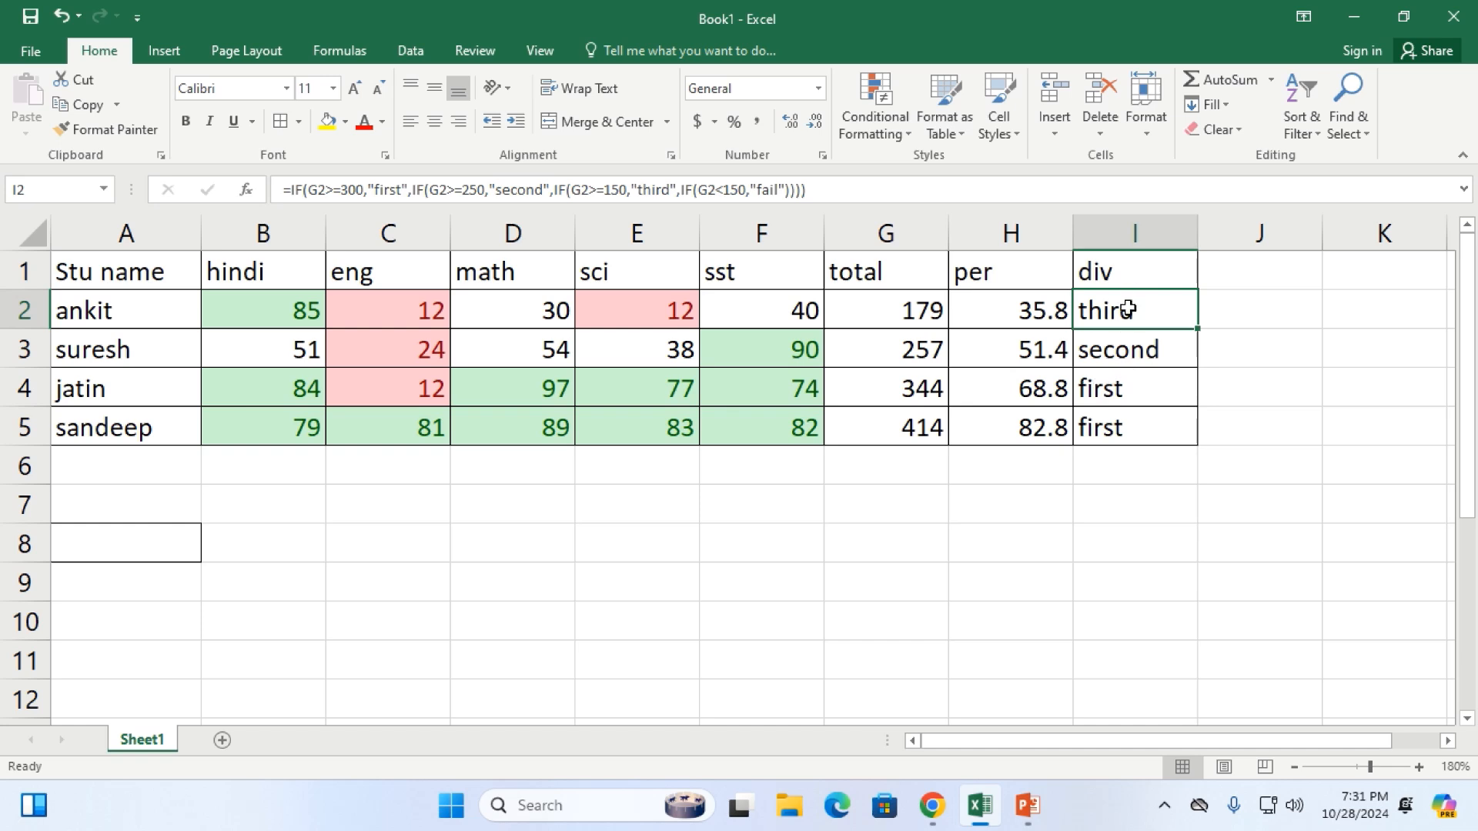
{"action": "left_click_drag", "start_coordinate": [1128, 310], "coordinate": [1137, 424]}
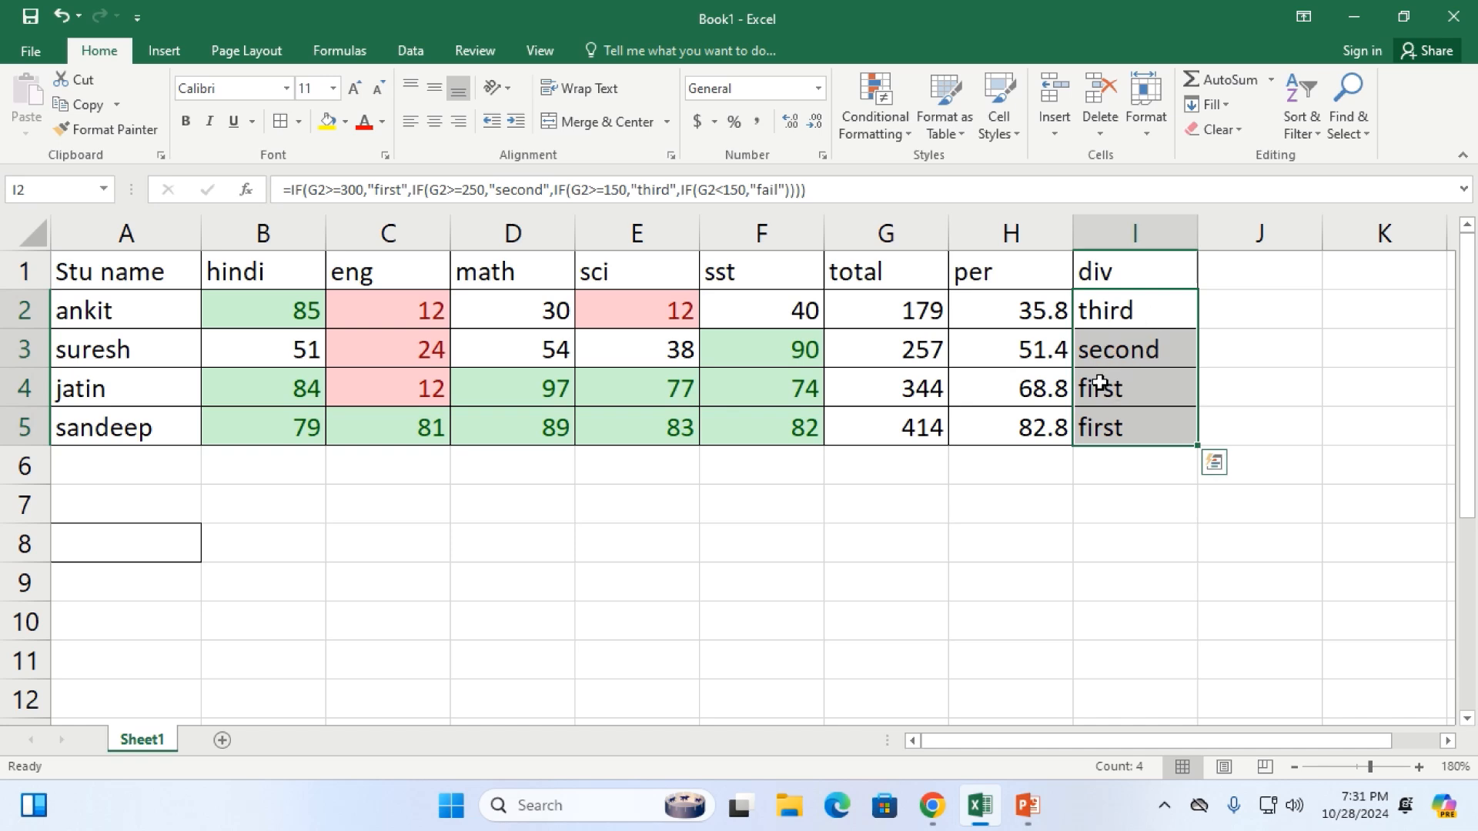
{"action": "left_click", "coordinate": [885, 129]}
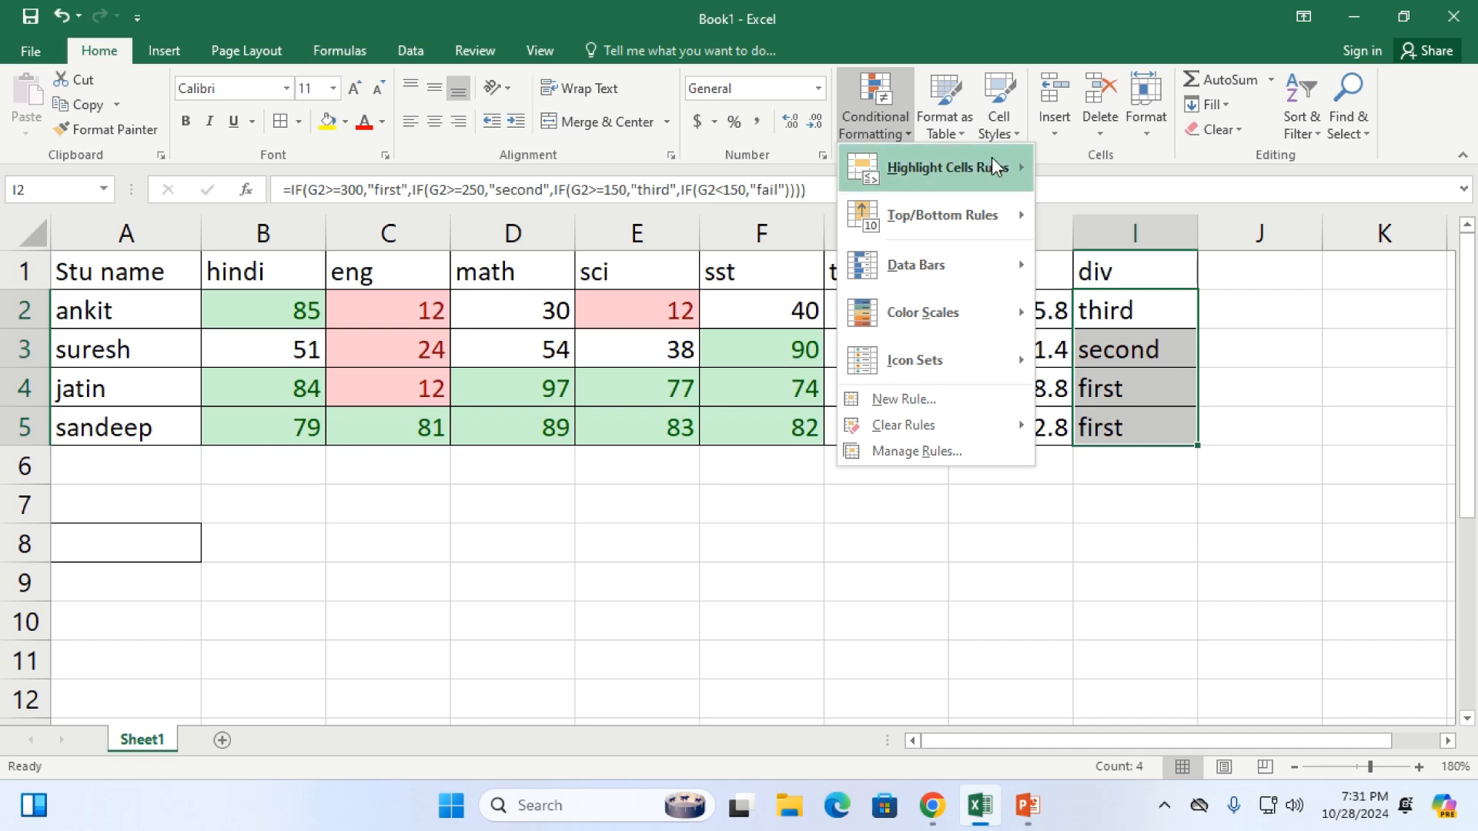
{"action": "mouse_move", "coordinate": [987, 167]}
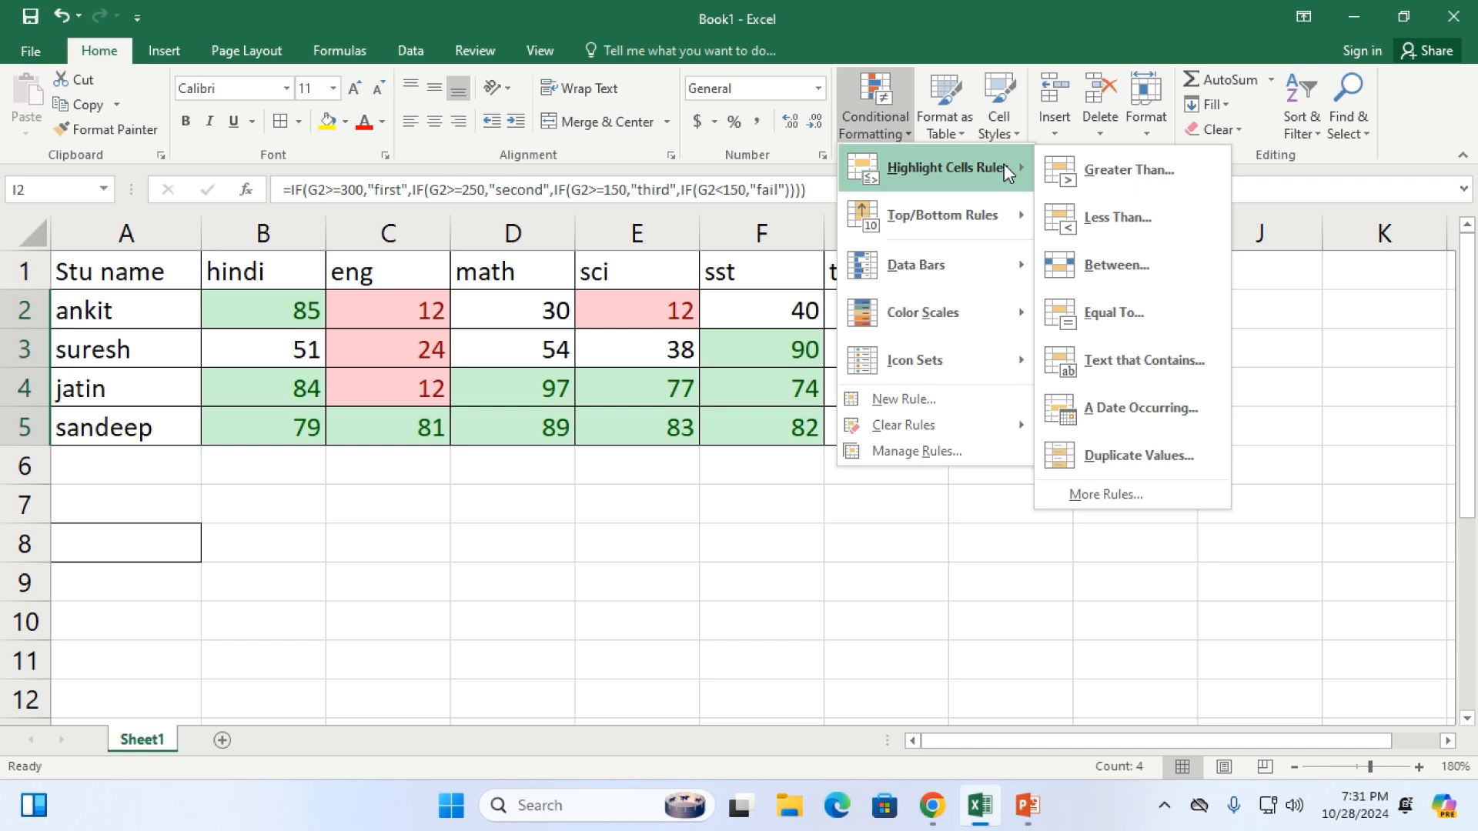
{"action": "left_click", "coordinate": [1026, 556]}
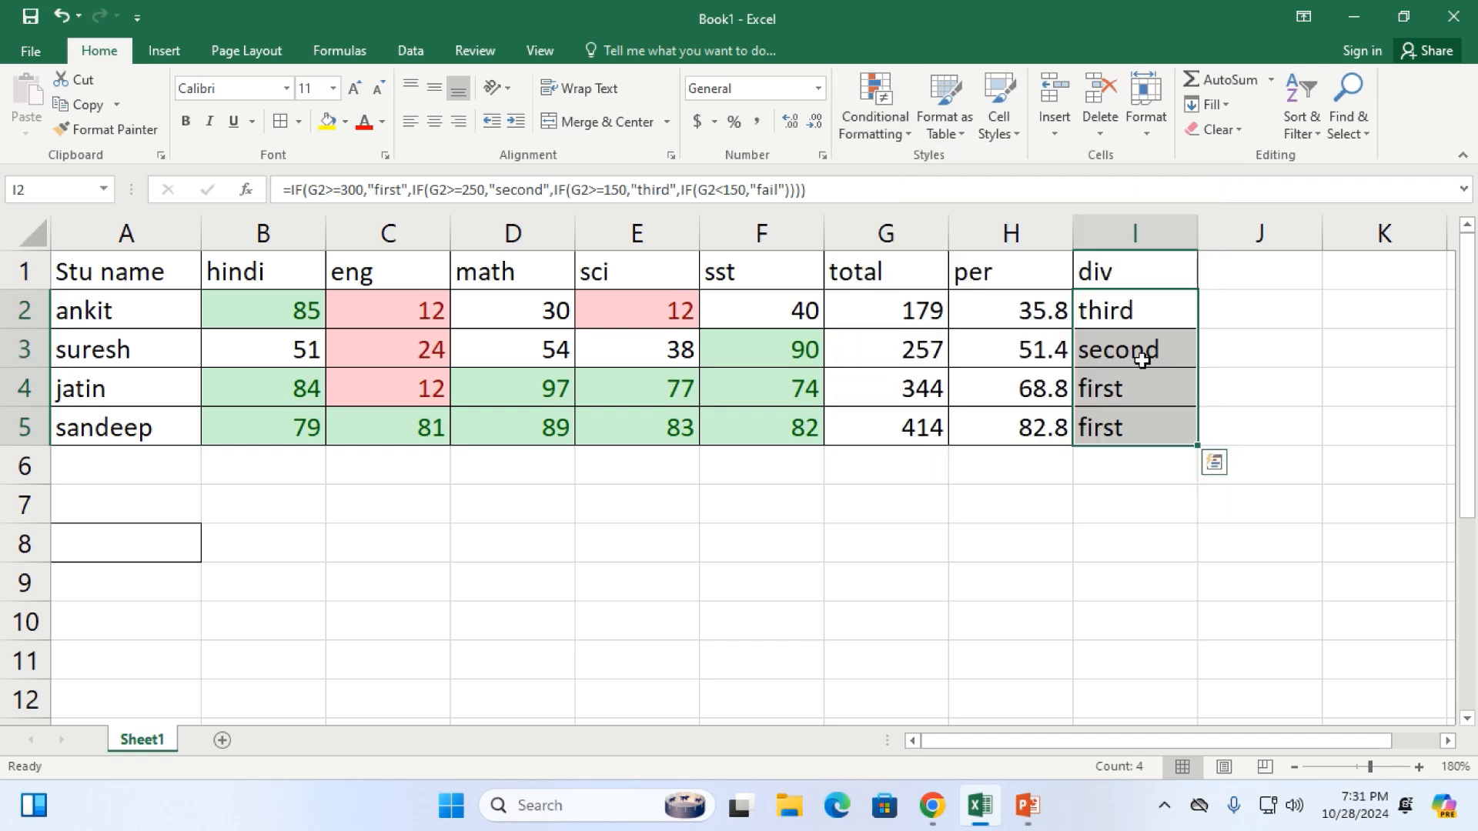
{"action": "left_click", "coordinate": [1143, 346]}
{"action": "left_click", "coordinate": [1143, 309]}
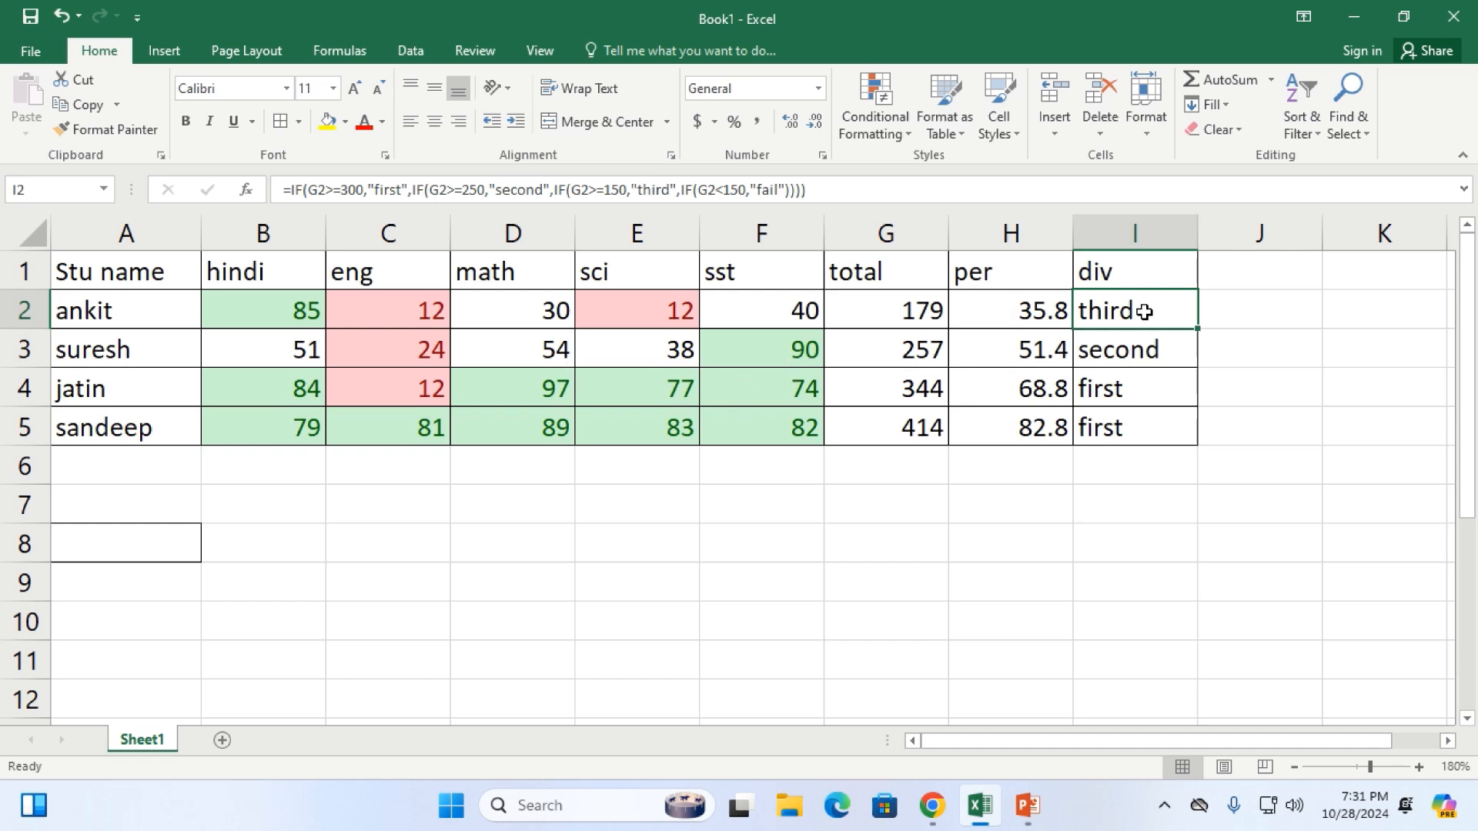
Highlight divisions in I2:I5 that contain the text "first" with Yellow Fill with Dark Yellow Text using conditional formatting
{"action": "left_click_drag", "start_coordinate": [1162, 309], "coordinate": [1162, 410]}
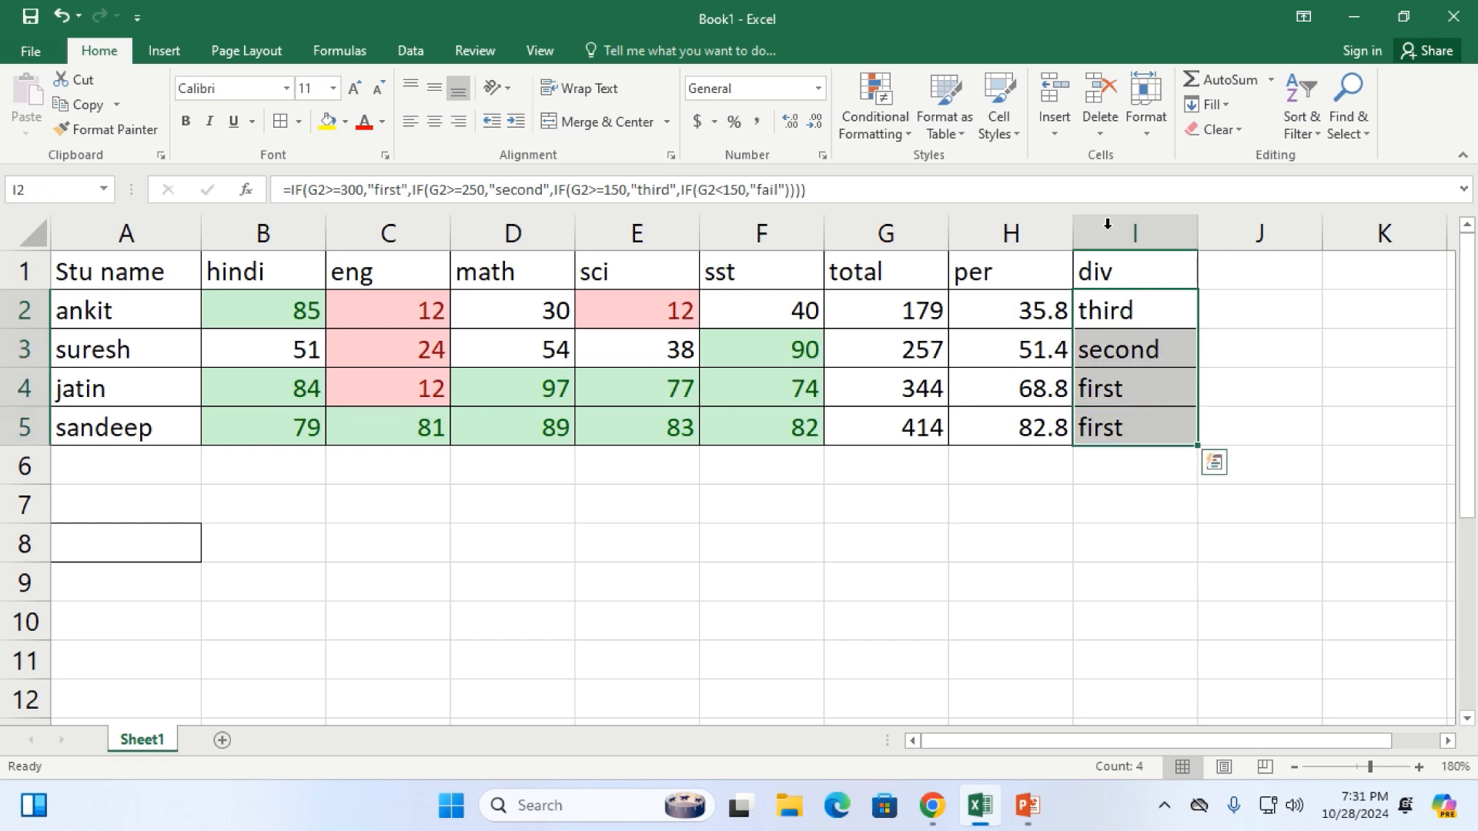
{"action": "left_click", "coordinate": [876, 137]}
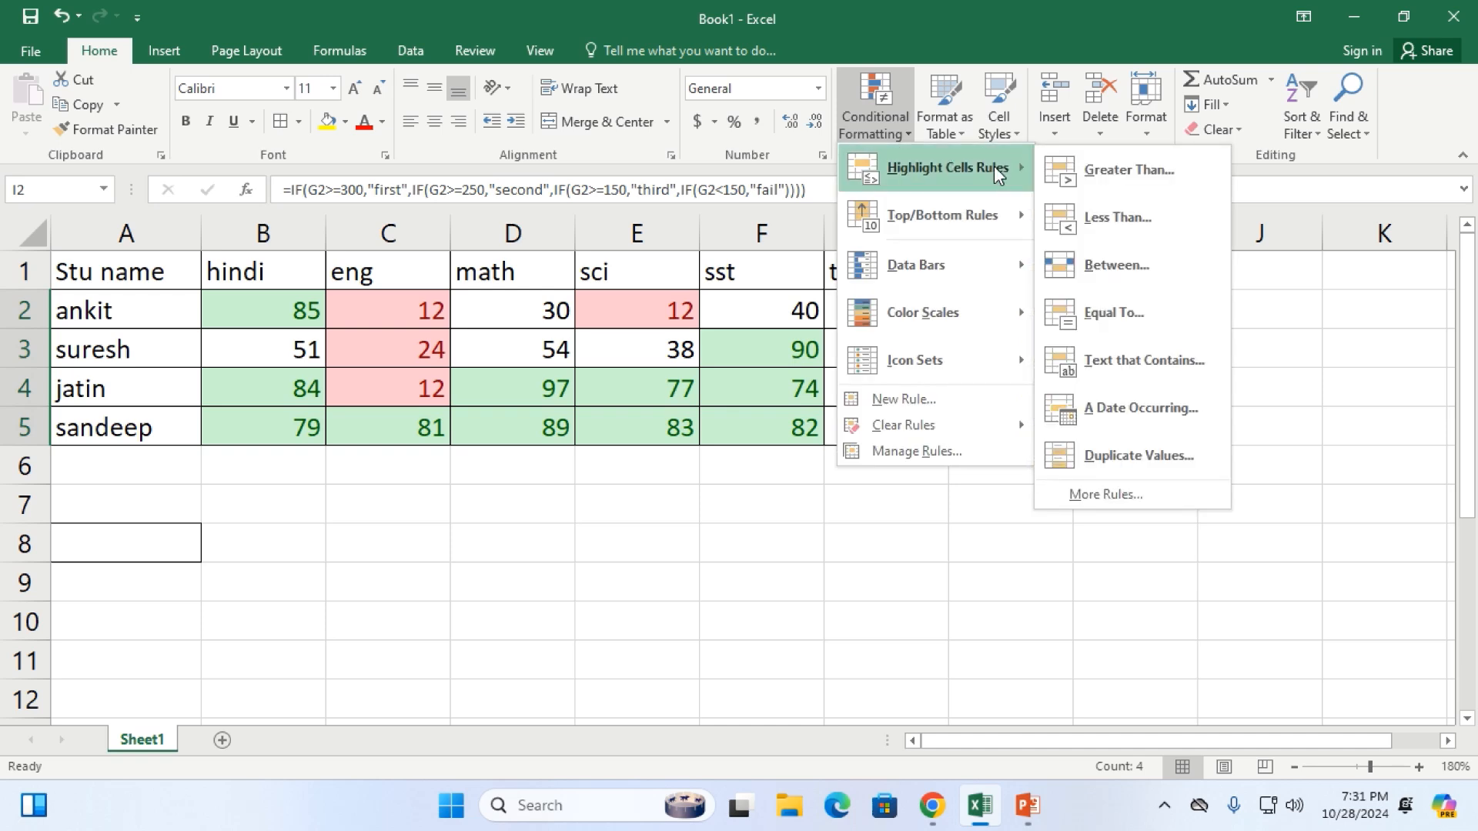
{"action": "left_click", "coordinate": [1158, 367]}
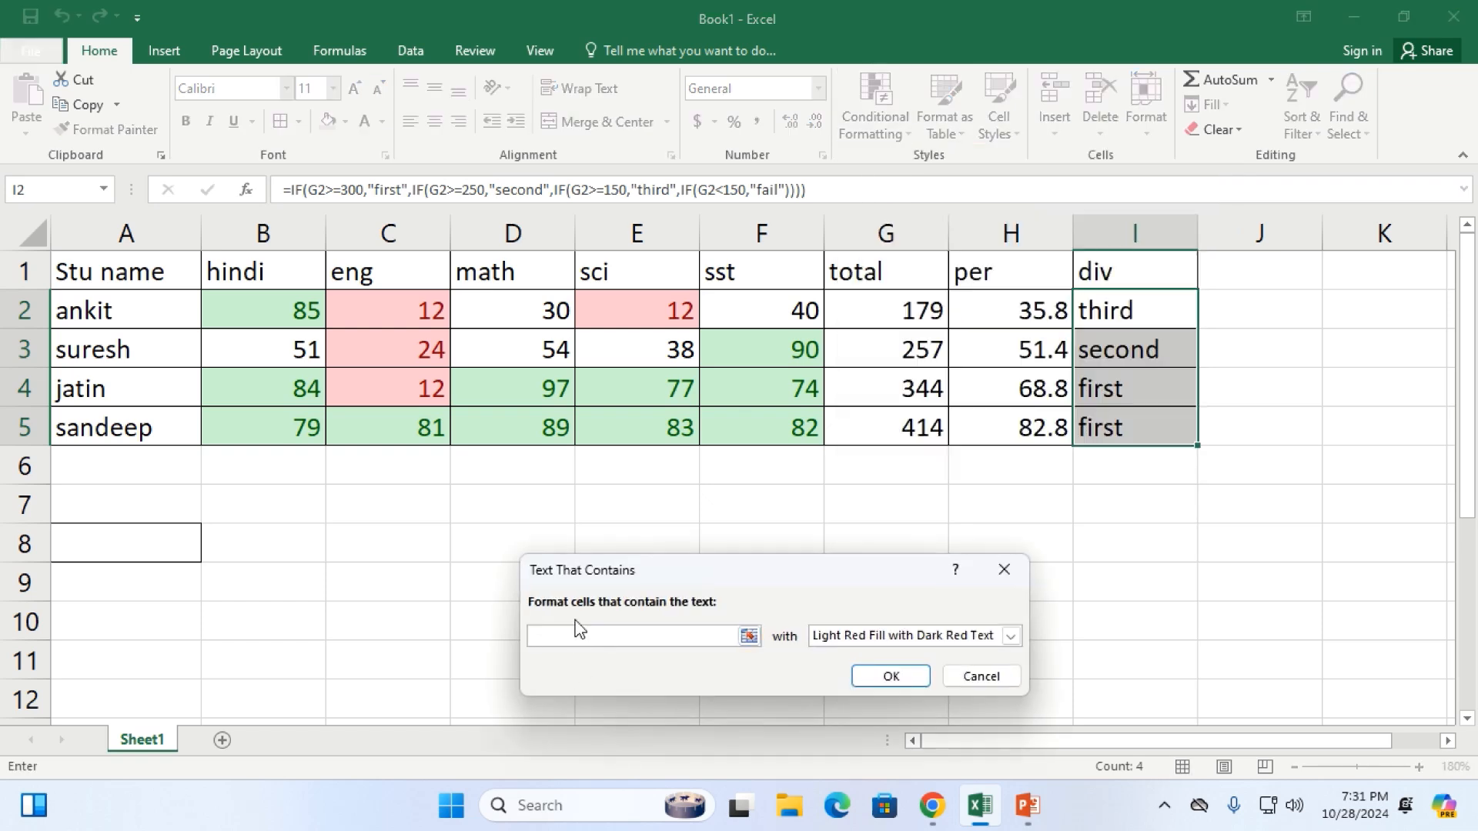
{"action": "type", "text": "f"}
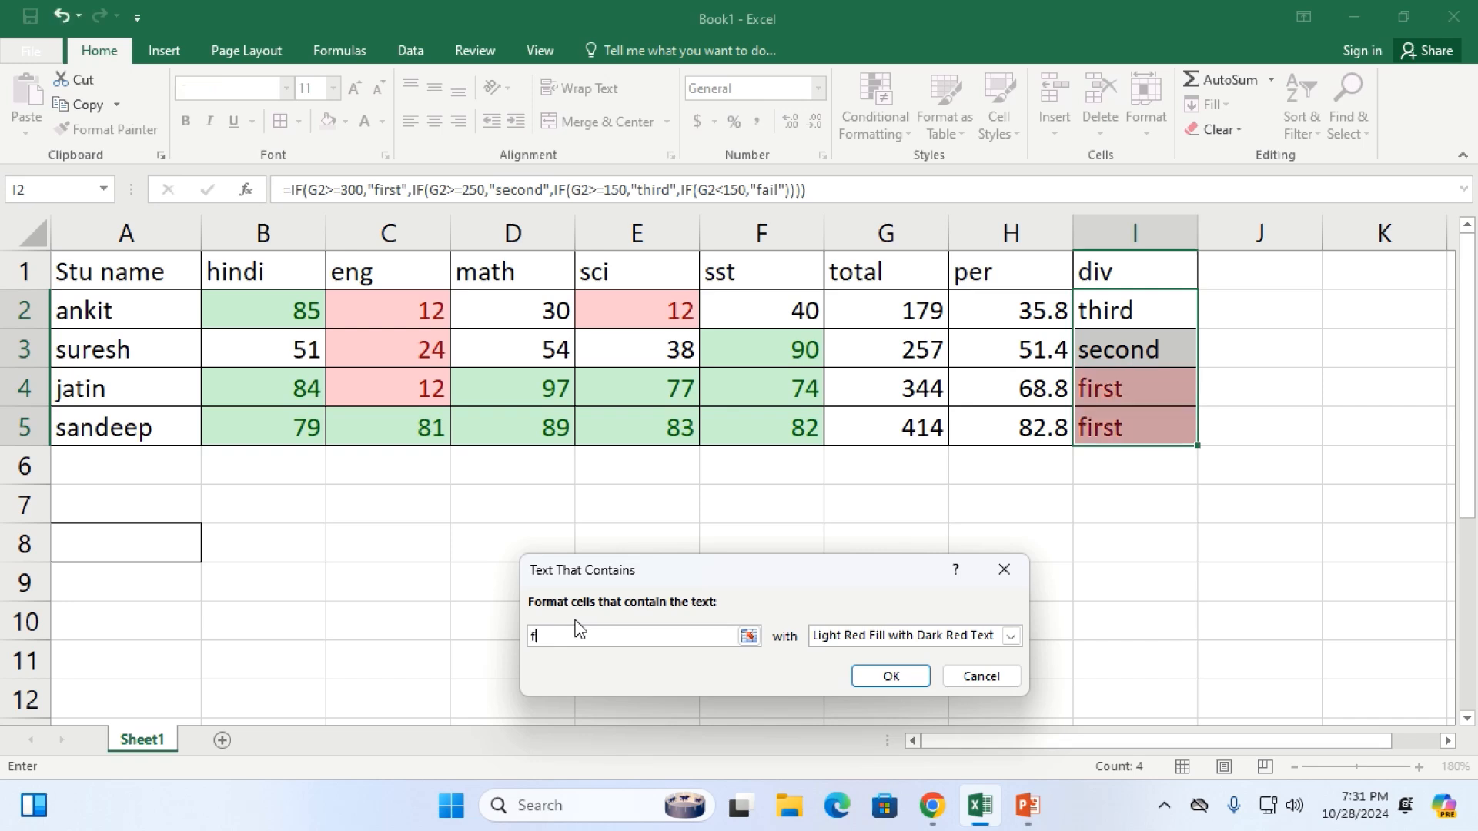
{"action": "type", "text": "irst"}
{"action": "left_click", "coordinate": [1011, 636]}
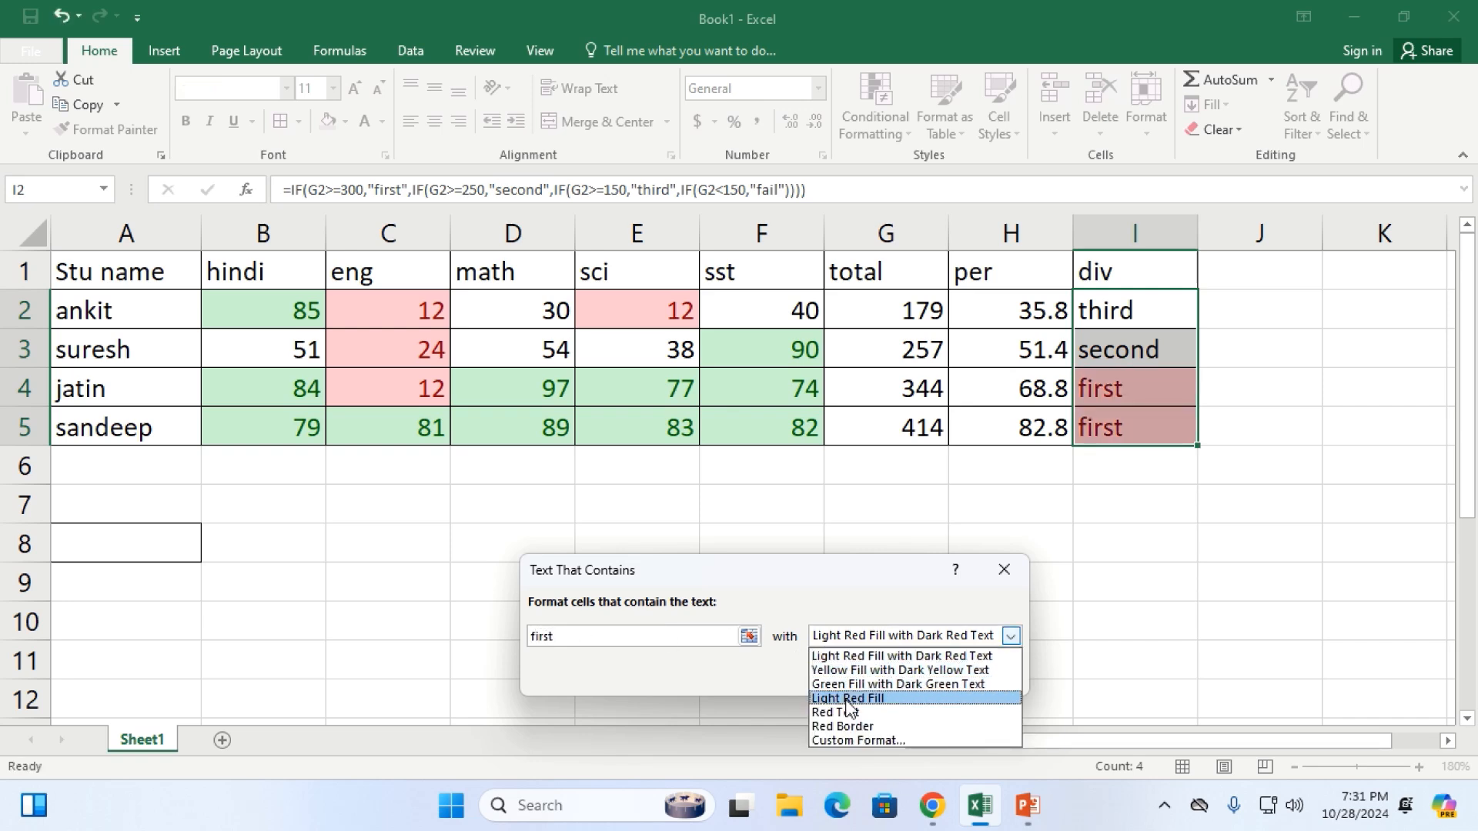
{"action": "left_click", "coordinate": [881, 671]}
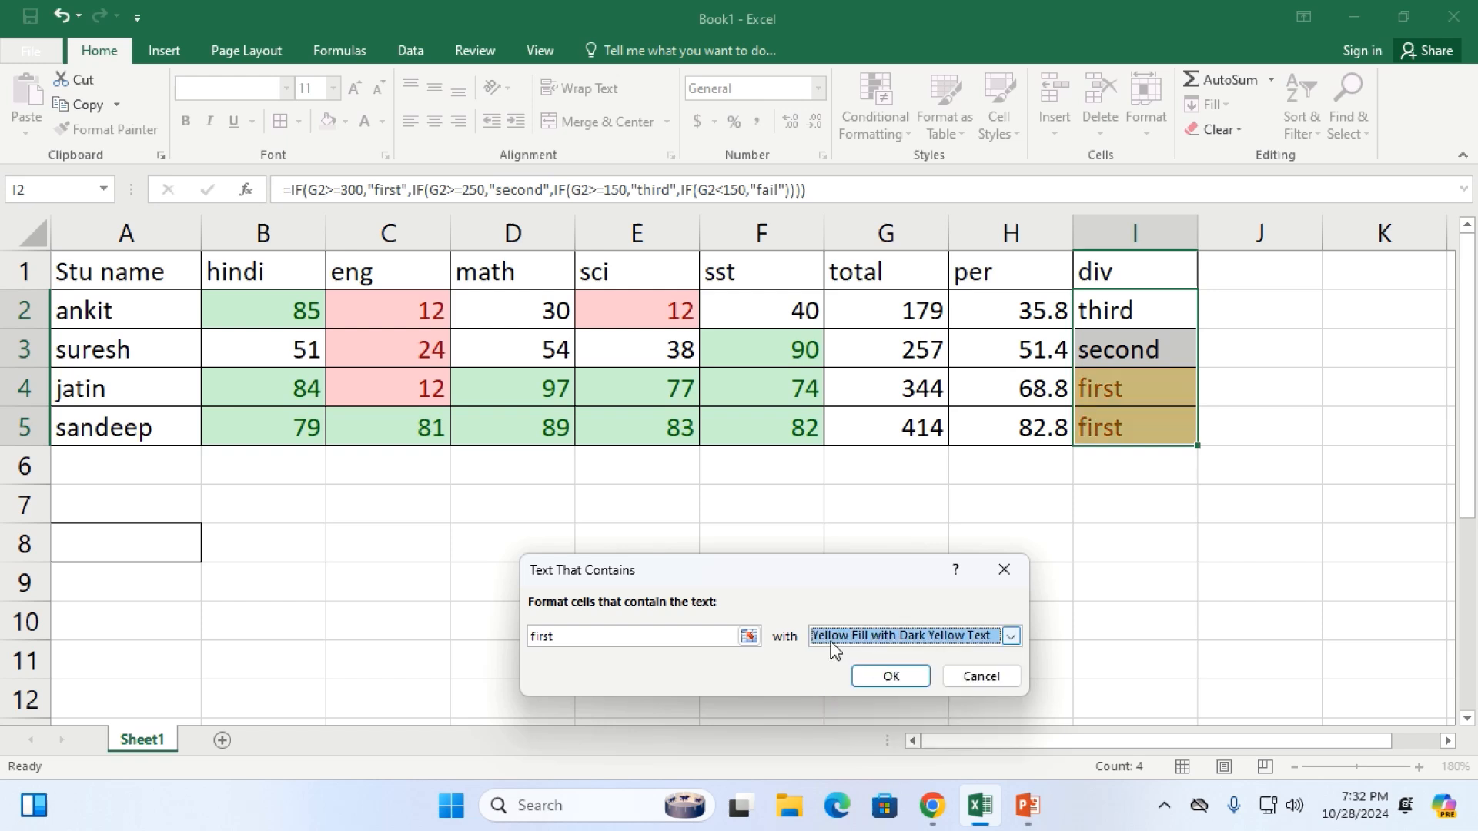
{"action": "left_click", "coordinate": [890, 676]}
Review which division cells in I2:I5 the text-contains rule for "first" highlights
{"action": "left_click", "coordinate": [1146, 431]}
{"action": "left_click", "coordinate": [1178, 391]}
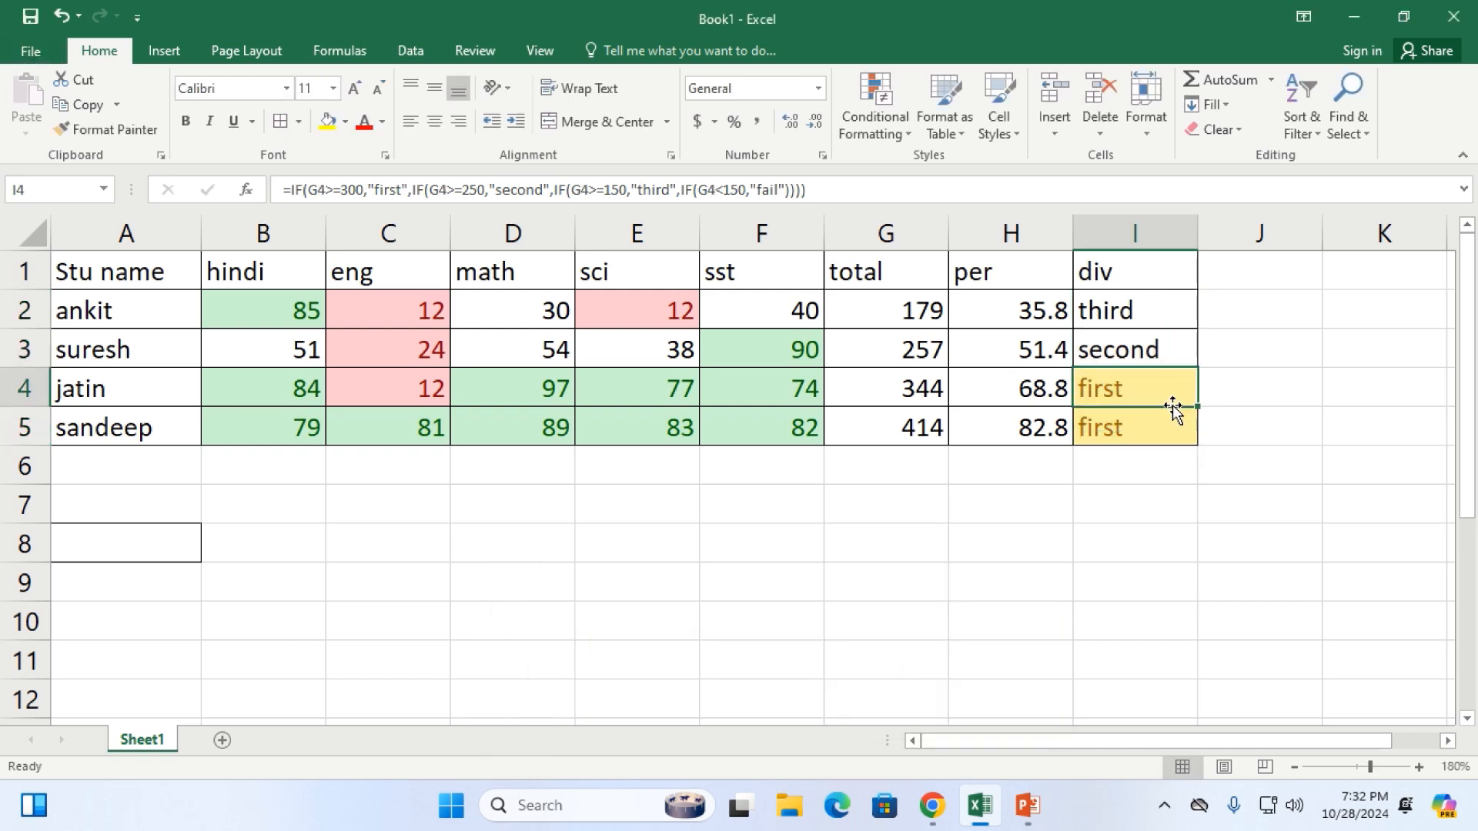
{"action": "left_click", "coordinate": [1175, 423]}
{"action": "left_click", "coordinate": [1170, 390]}
{"action": "left_click", "coordinate": [1172, 419]}
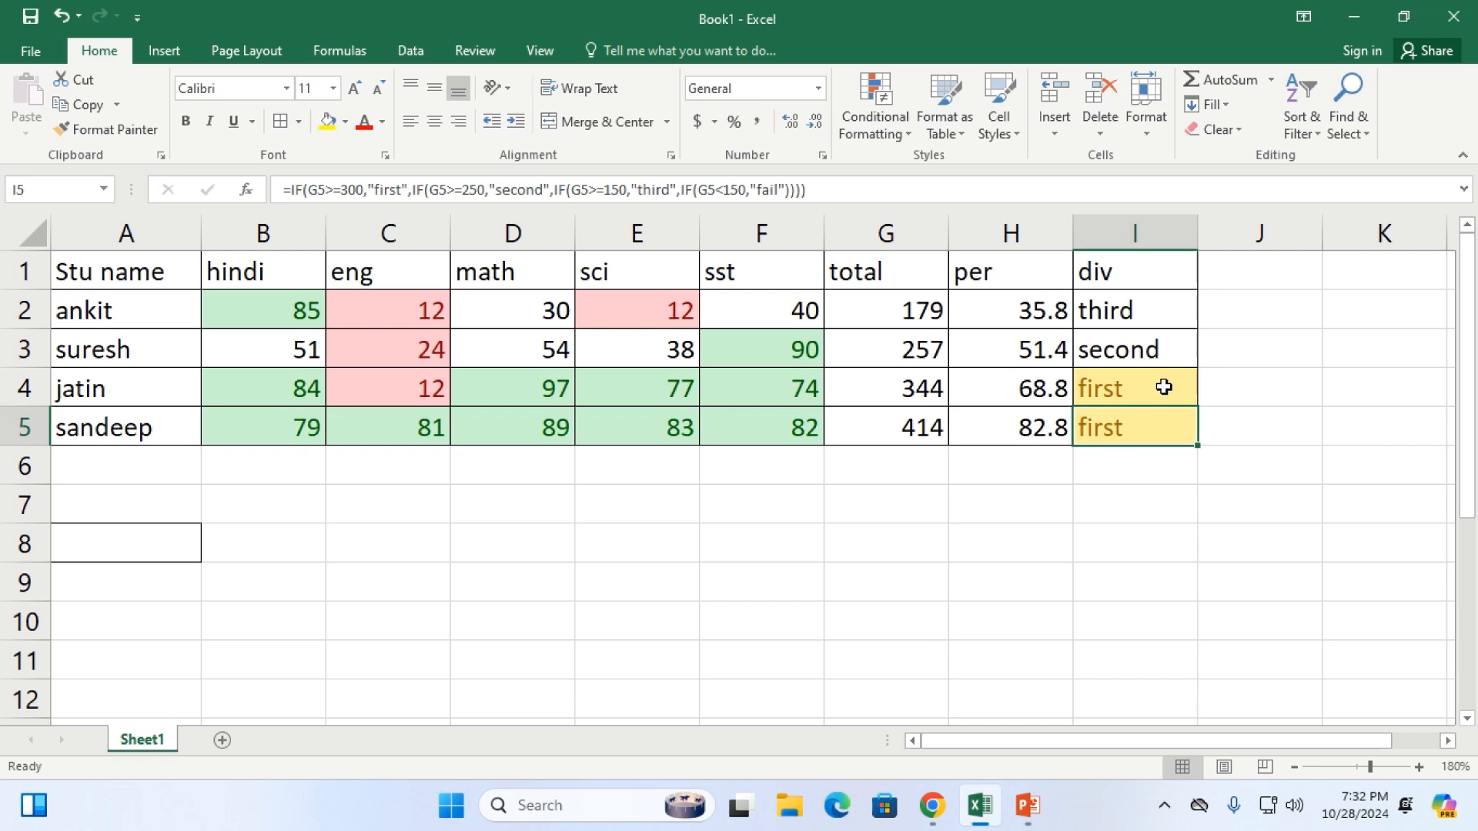
{"action": "left_click", "coordinate": [1157, 386]}
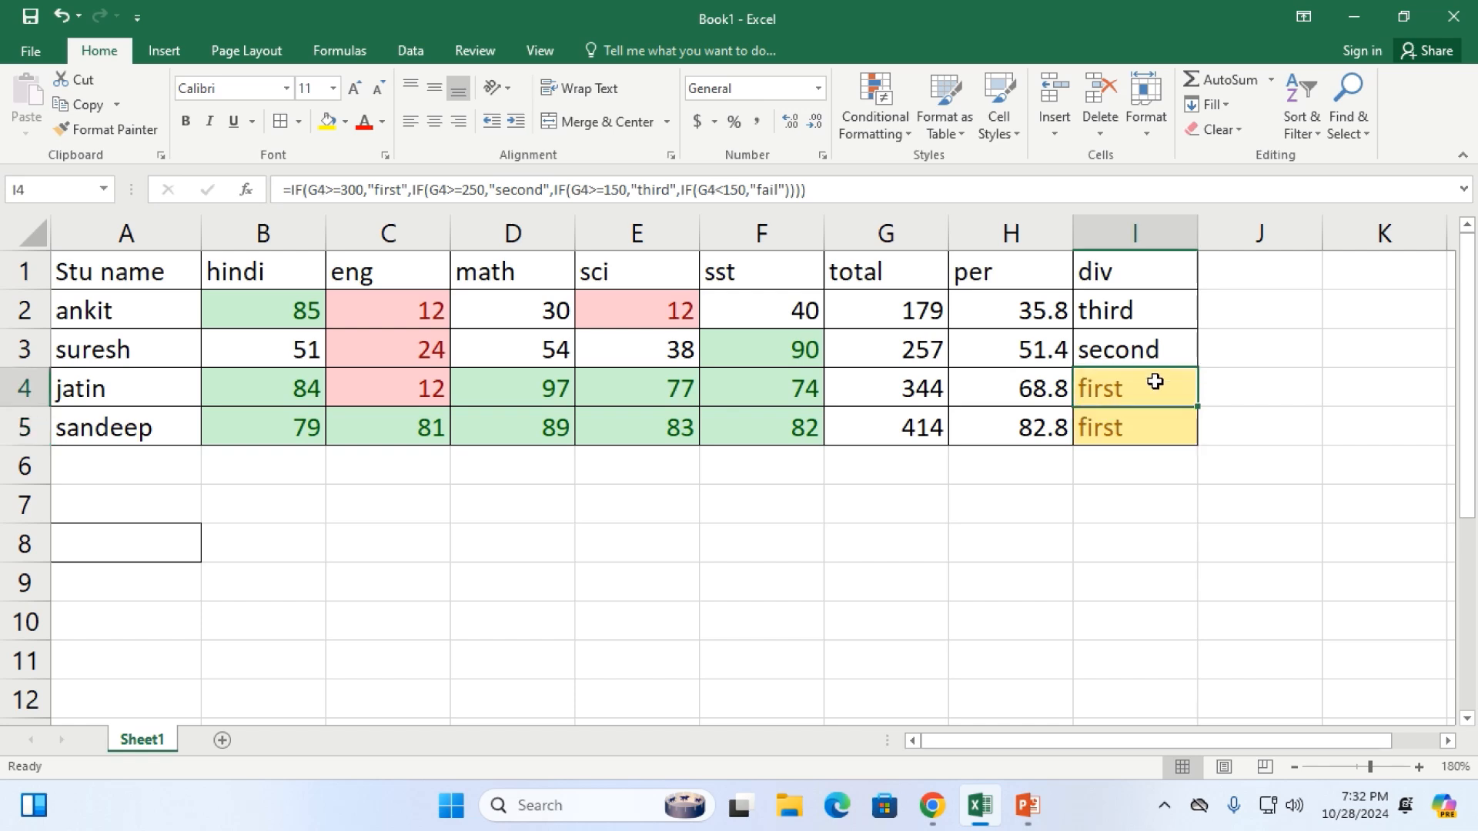
{"action": "left_click", "coordinate": [1155, 426]}
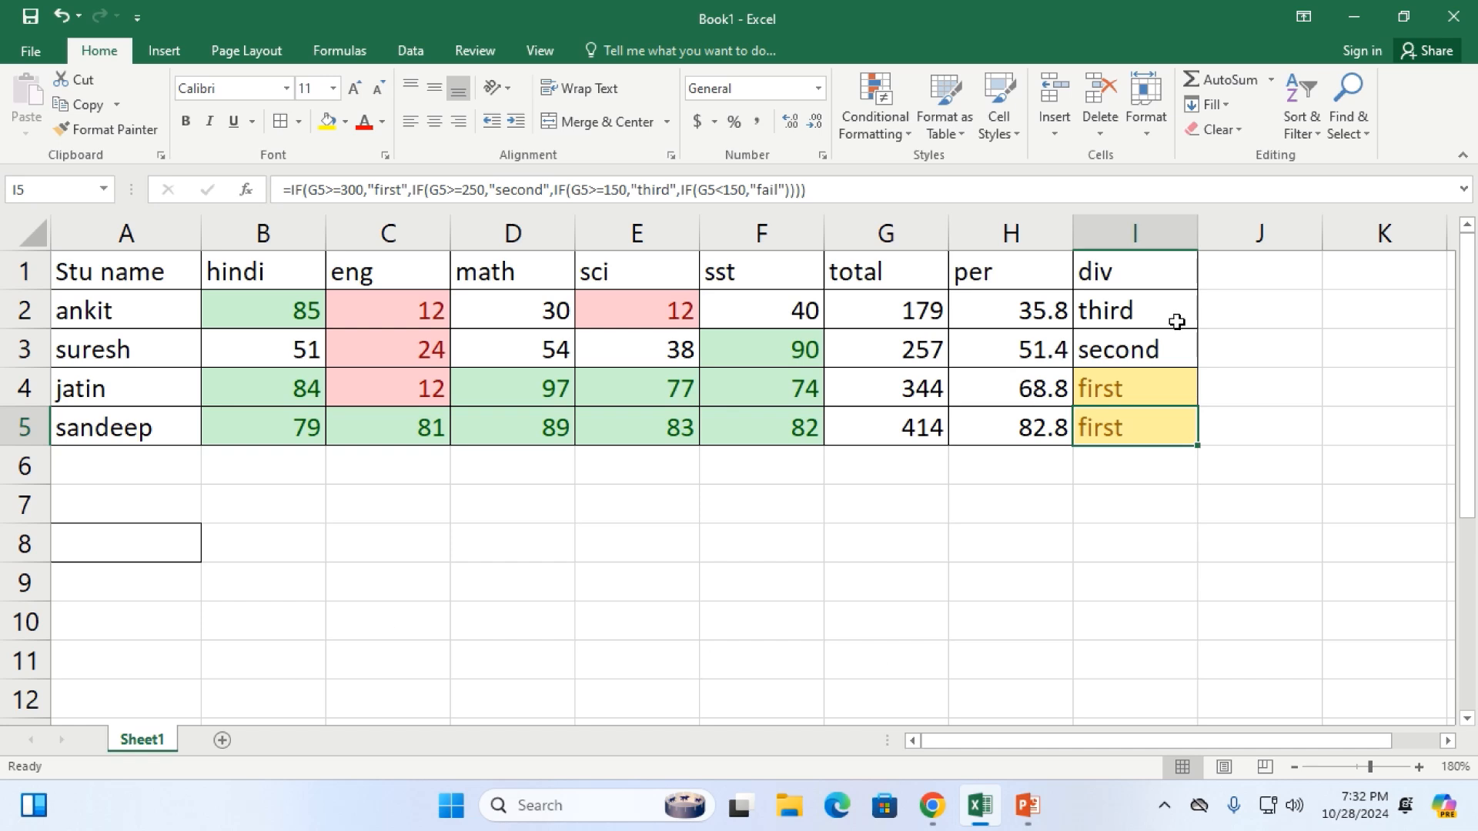
{"action": "left_click_drag", "start_coordinate": [1154, 296], "coordinate": [1162, 449]}
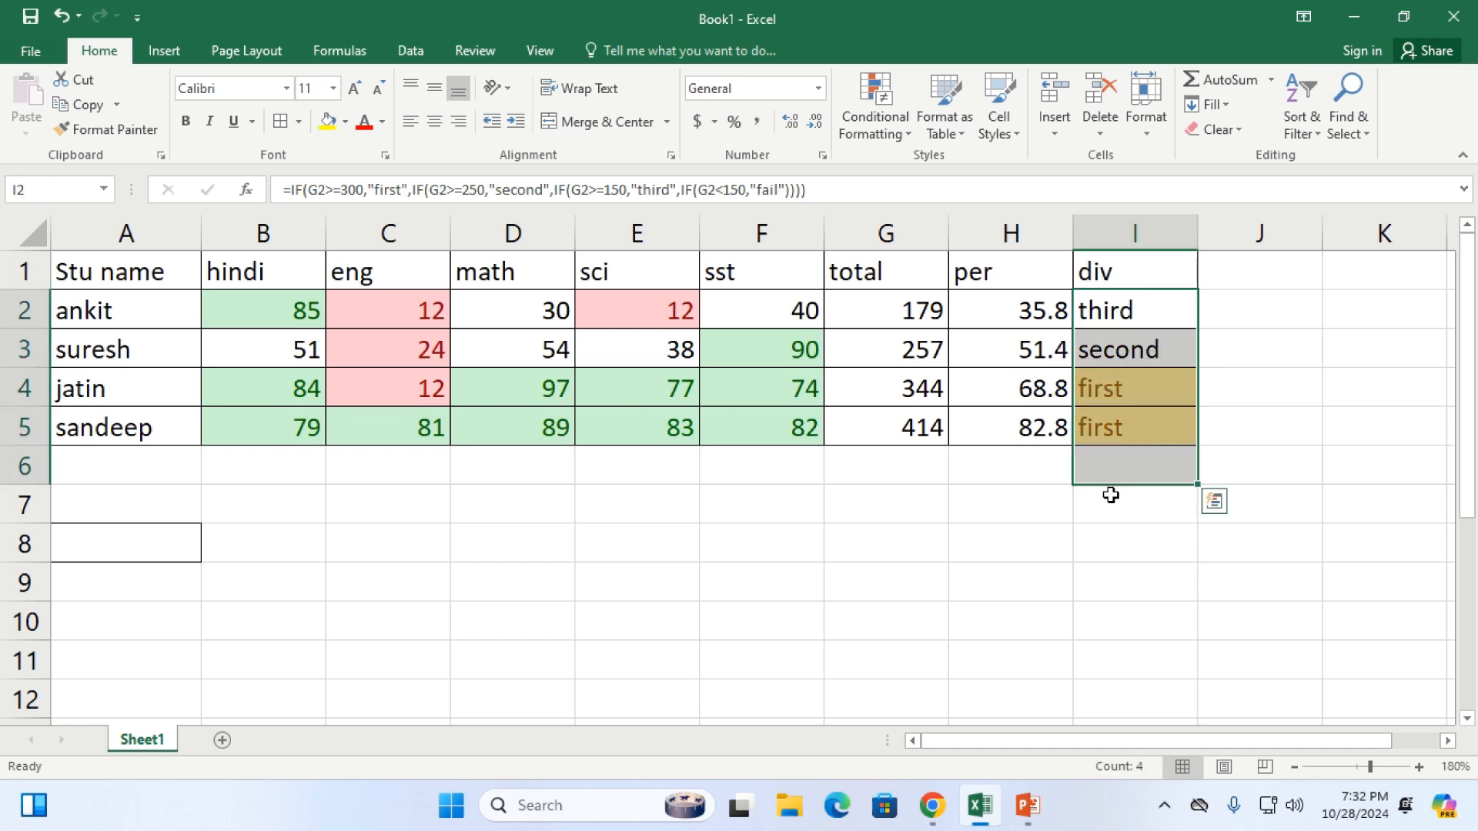
{"action": "left_click", "coordinate": [1131, 391]}
{"action": "left_click", "coordinate": [1145, 422]}
{"action": "left_click", "coordinate": [1146, 387]}
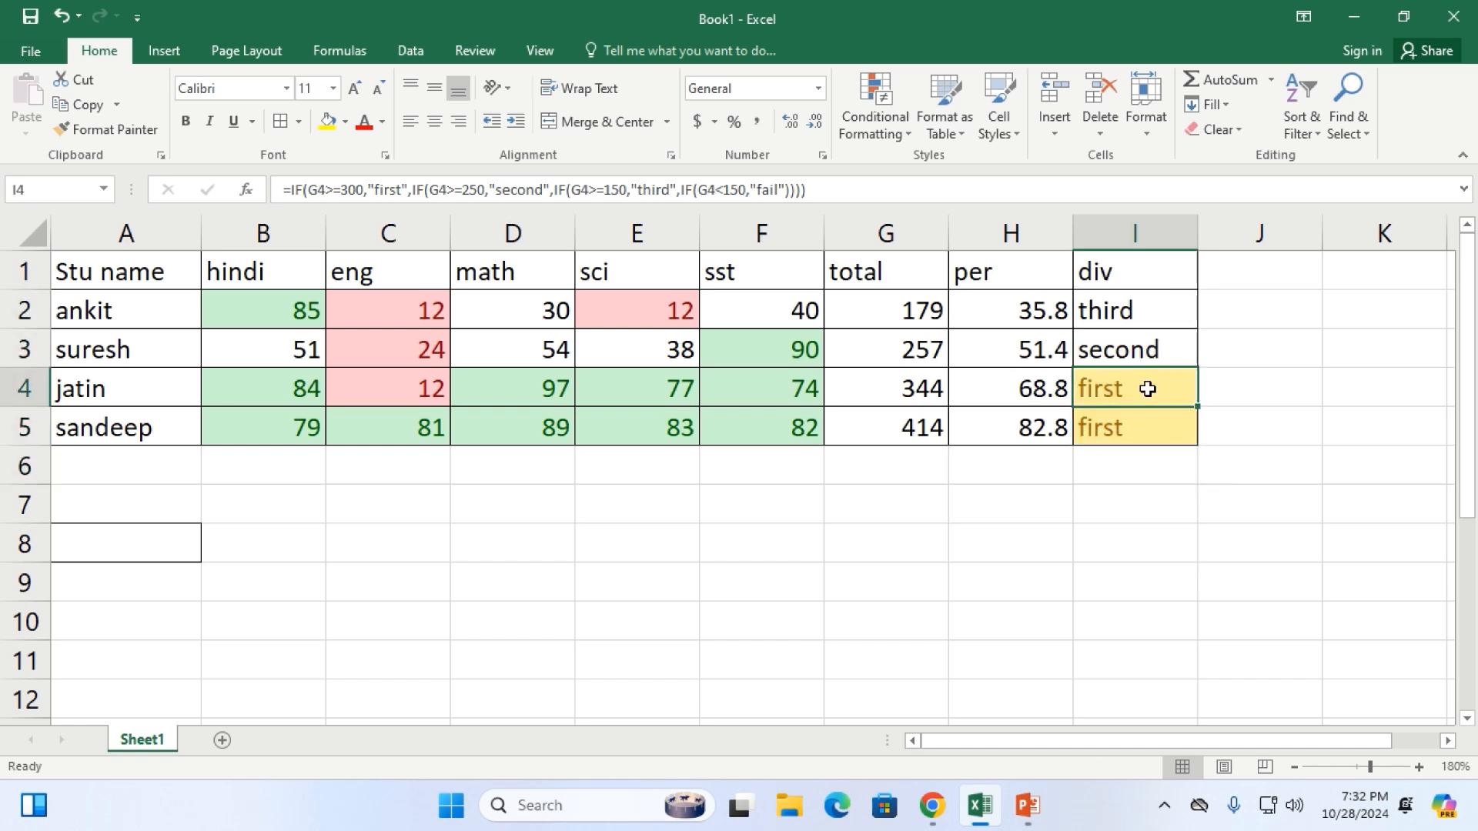
{"action": "left_click", "coordinate": [1136, 436]}
{"action": "left_click", "coordinate": [1151, 384]}
{"action": "left_click", "coordinate": [885, 304]}
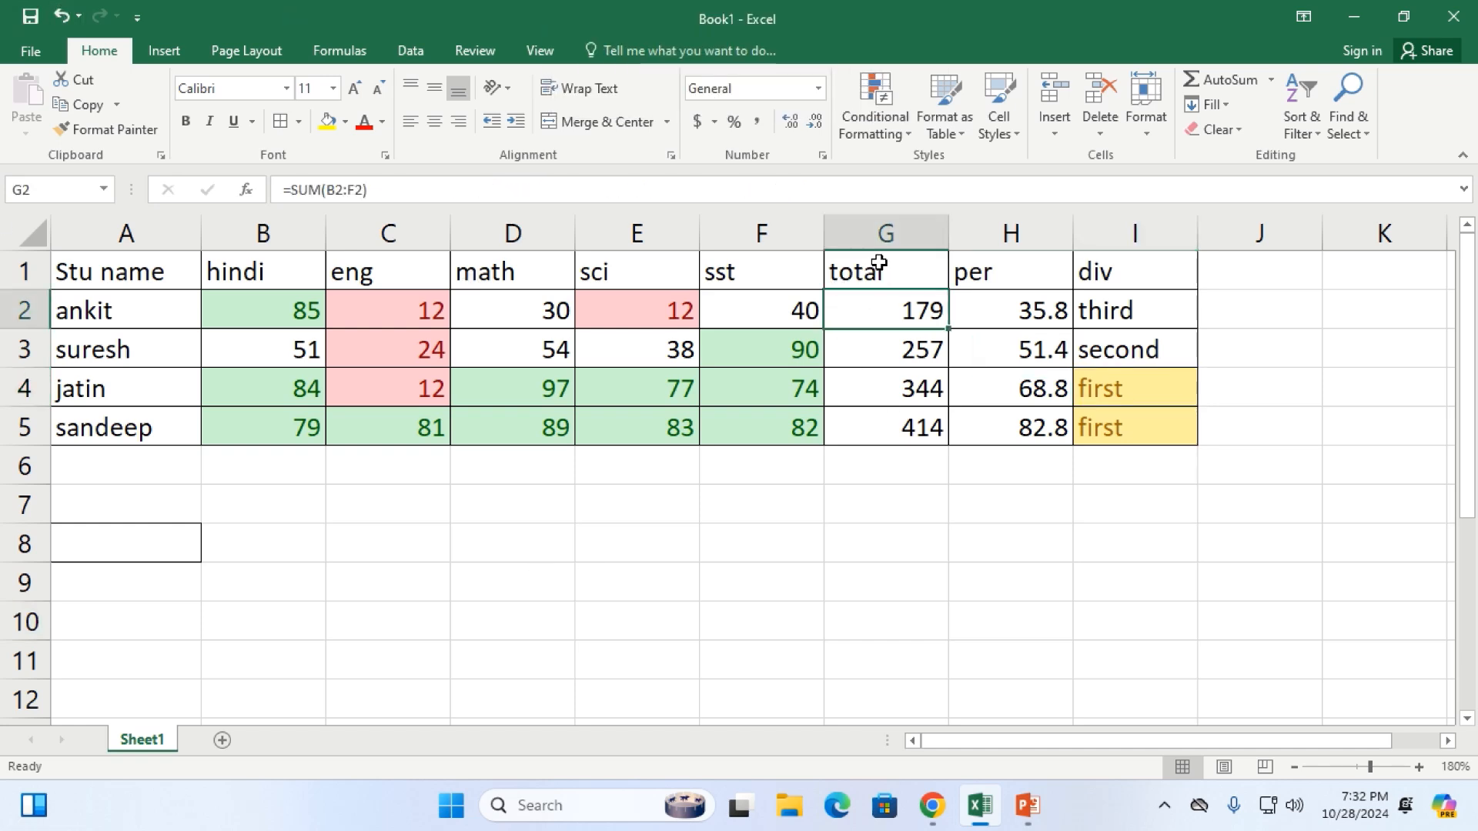
{"action": "left_click", "coordinate": [889, 135]}
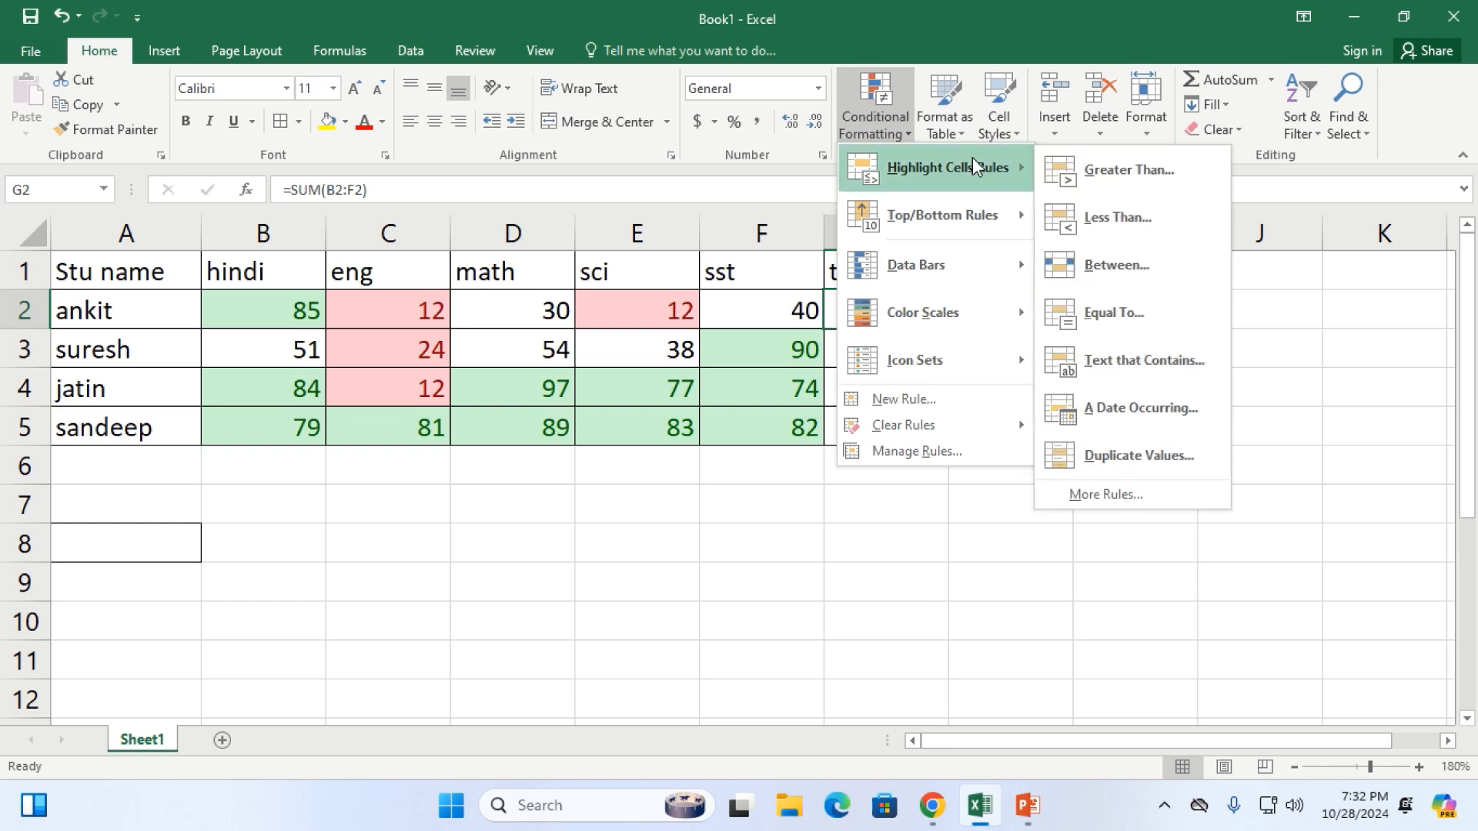
{"action": "left_click", "coordinate": [1133, 263]}
{"action": "left_click_drag", "start_coordinate": [751, 579], "coordinate": [749, 531]}
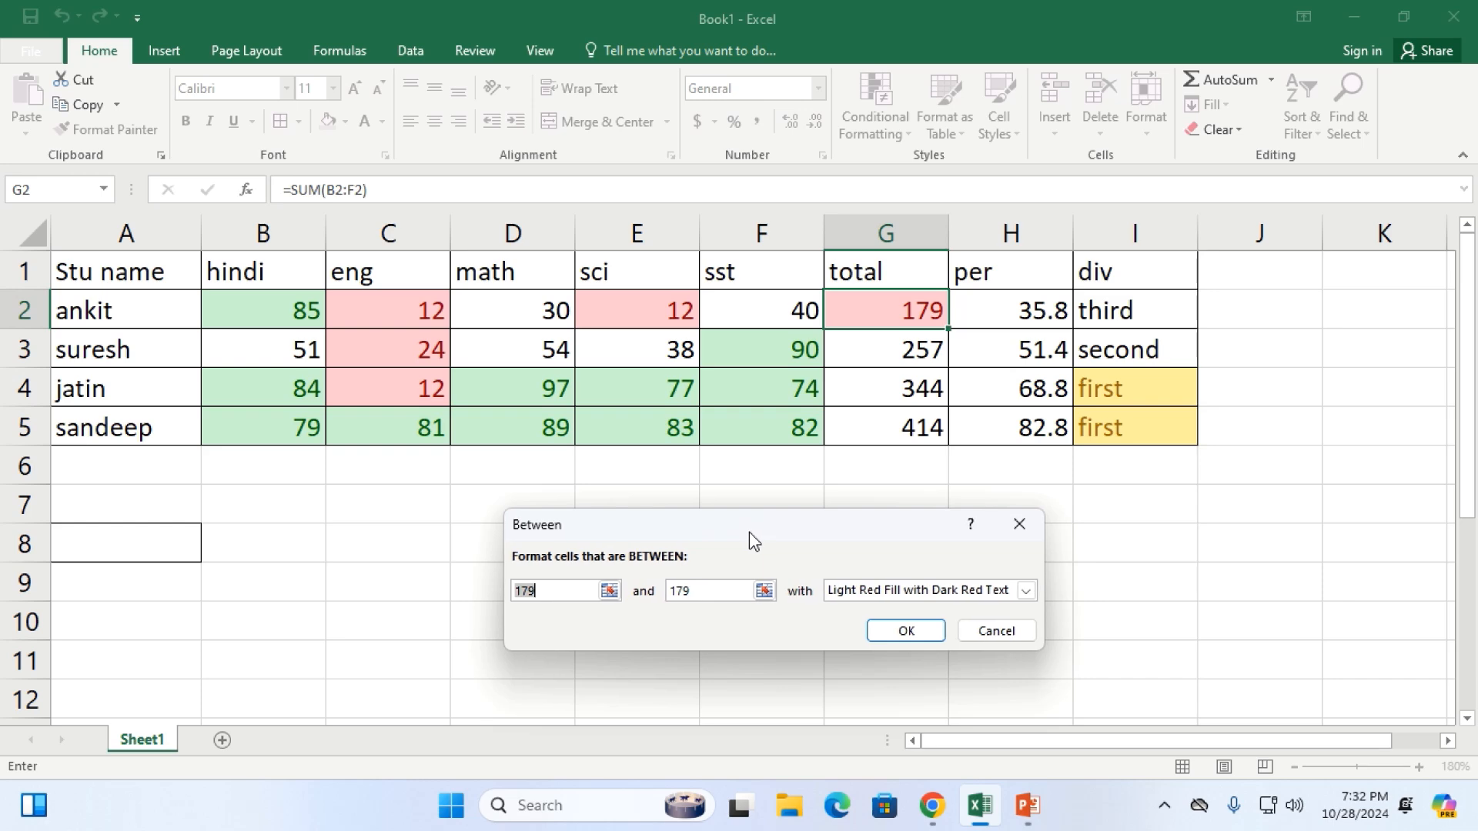
{"action": "left_click", "coordinate": [1019, 524]}
Clear the conditional formatting rules from the selected cells B2:I5
{"action": "left_click_drag", "start_coordinate": [281, 306], "coordinate": [770, 422]}
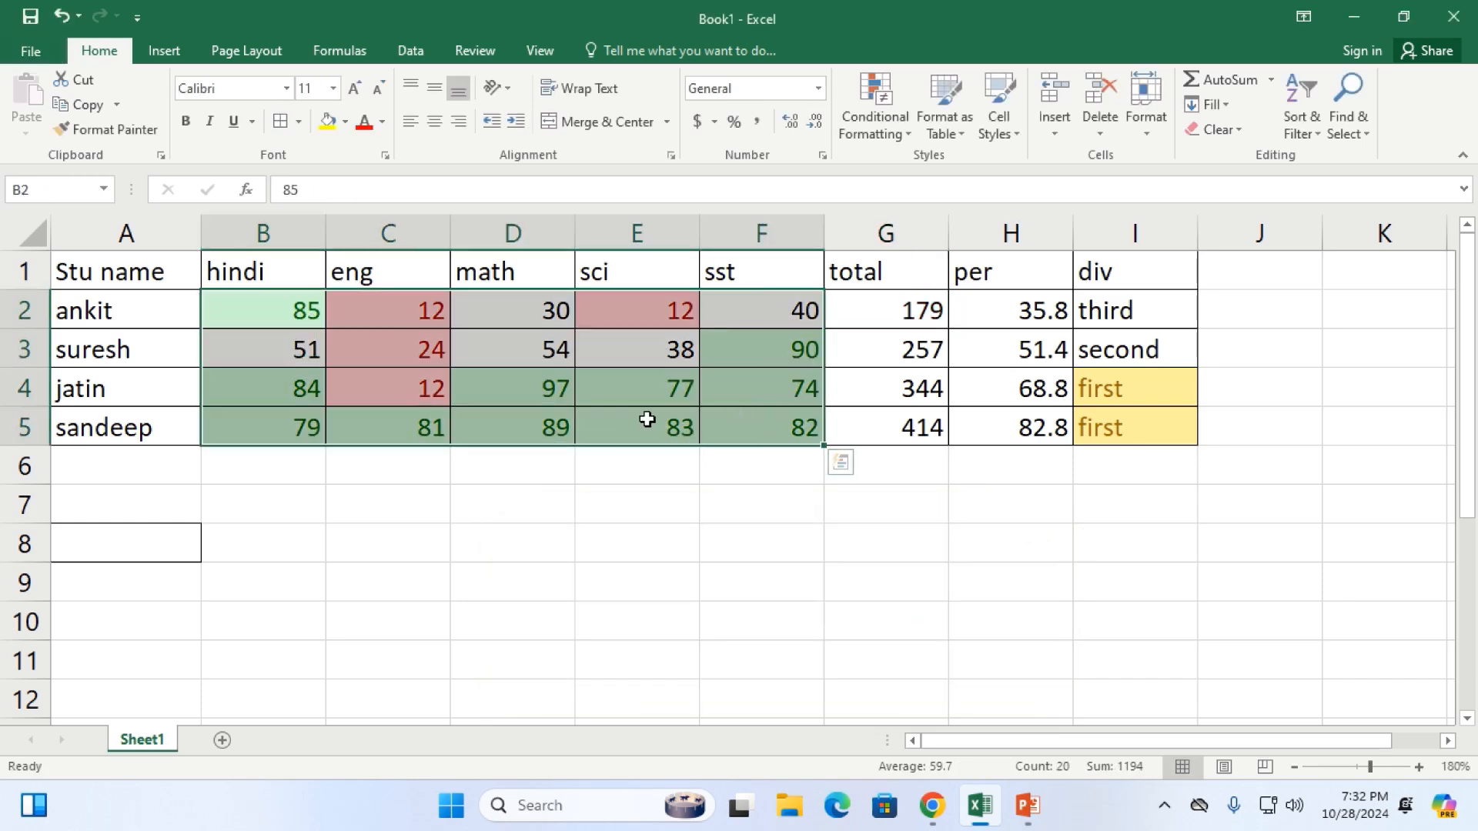
{"action": "left_click", "coordinate": [279, 309]}
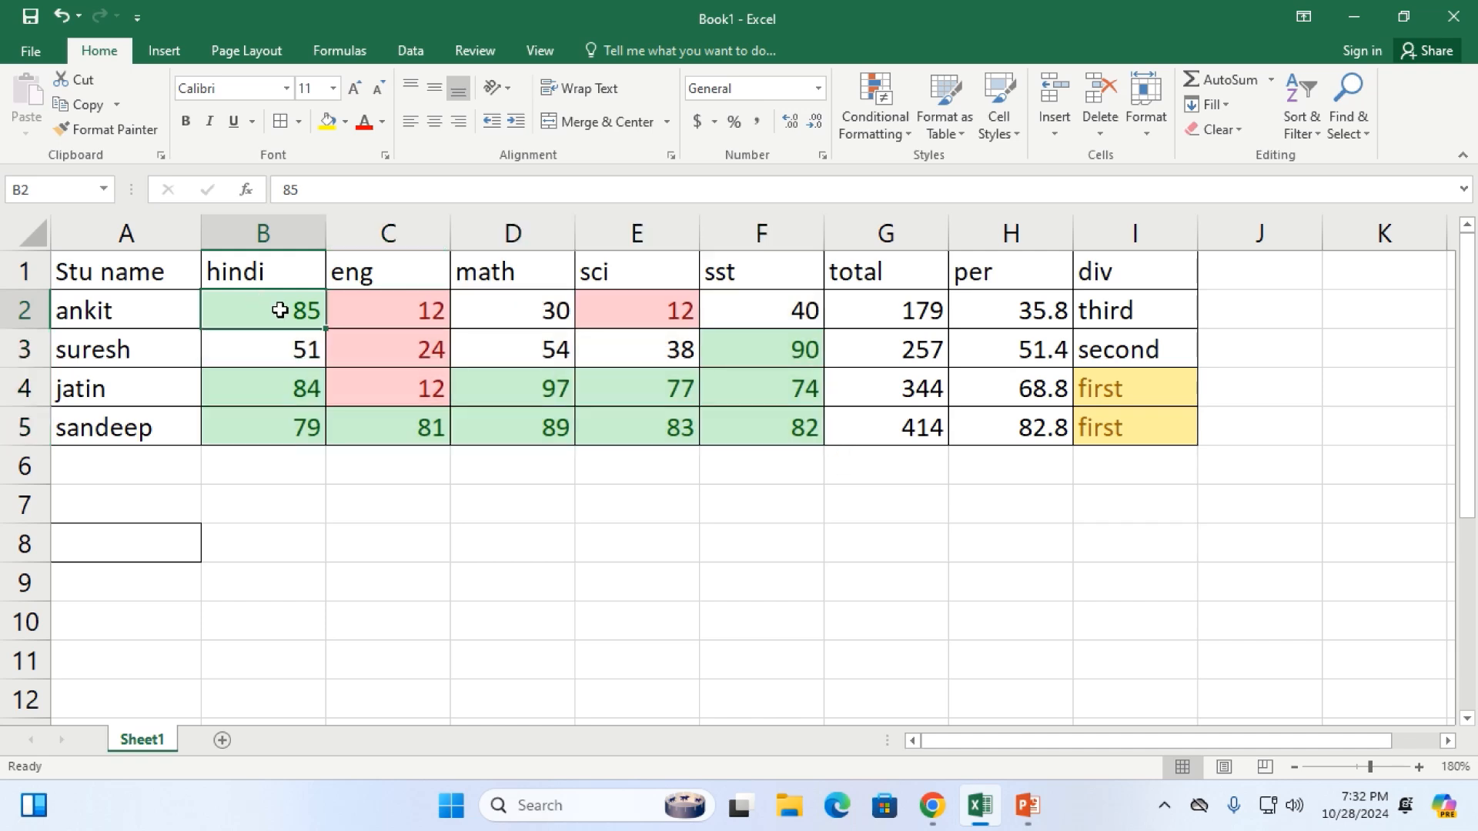
{"action": "left_click_drag", "start_coordinate": [279, 310], "coordinate": [1117, 421]}
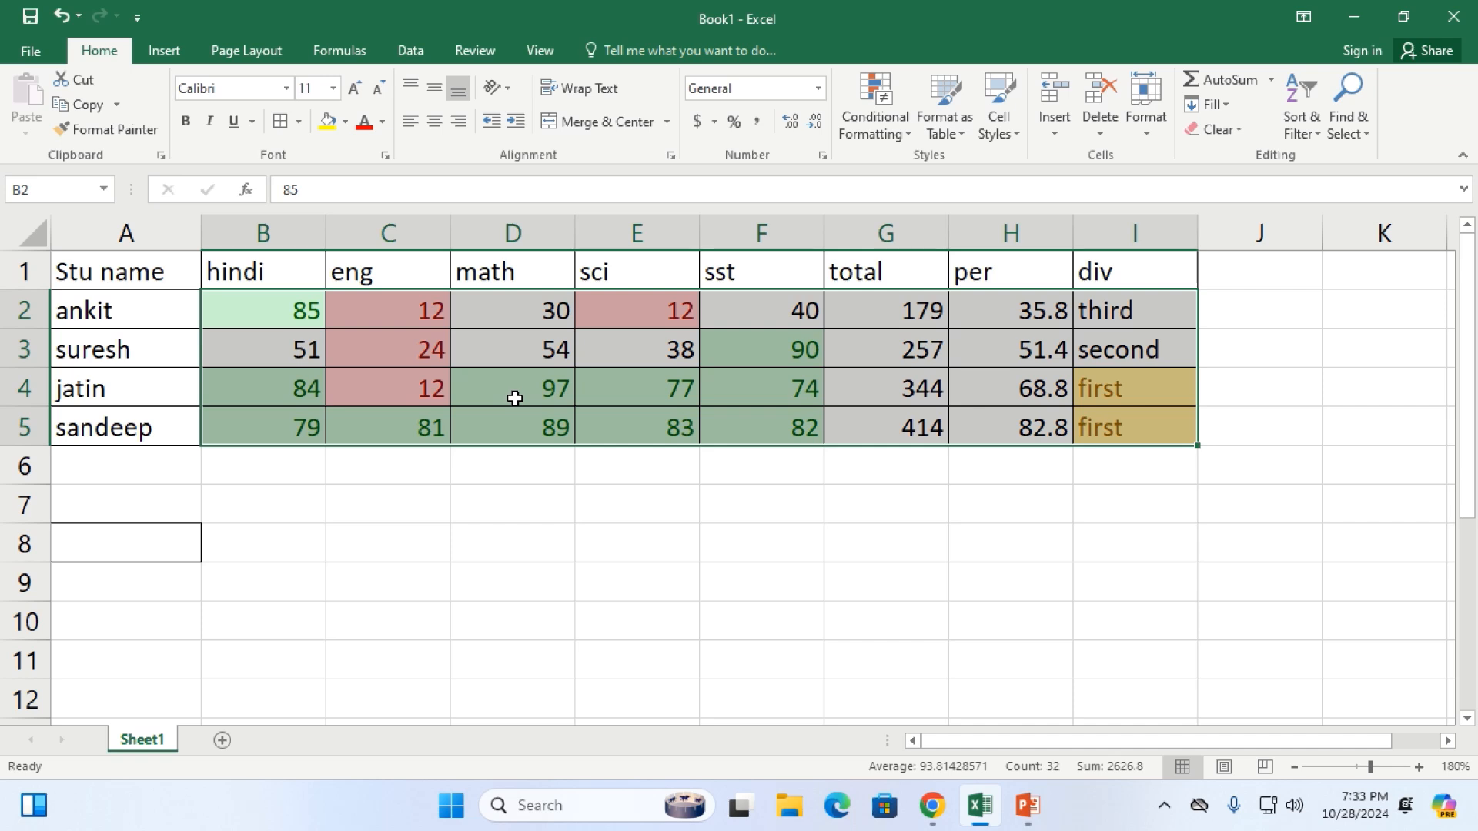
{"action": "mouse_move", "coordinate": [702, 3]}
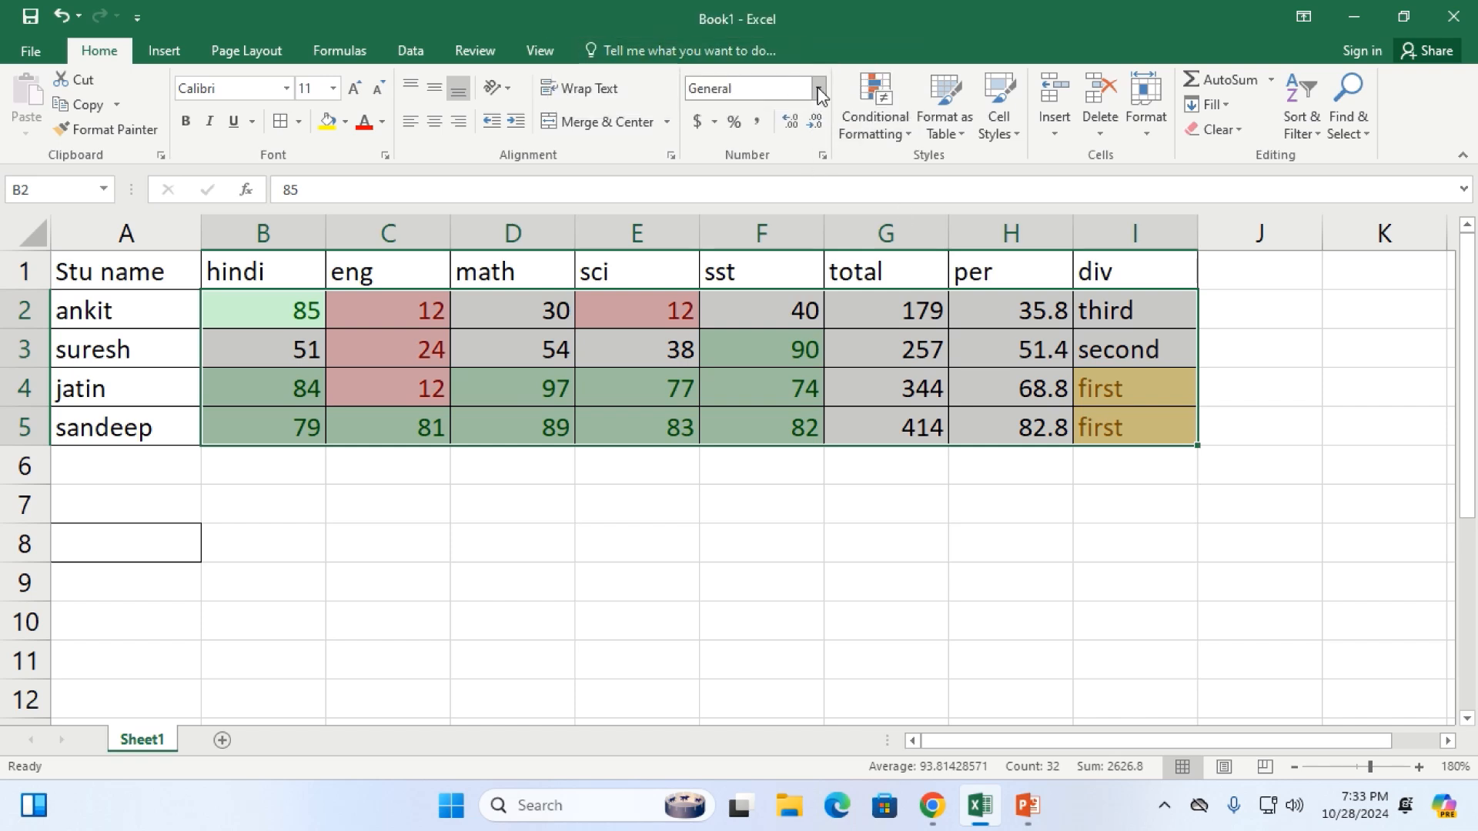
{"action": "left_click", "coordinate": [820, 88]}
{"action": "left_click", "coordinate": [820, 89]}
{"action": "left_click", "coordinate": [907, 137]}
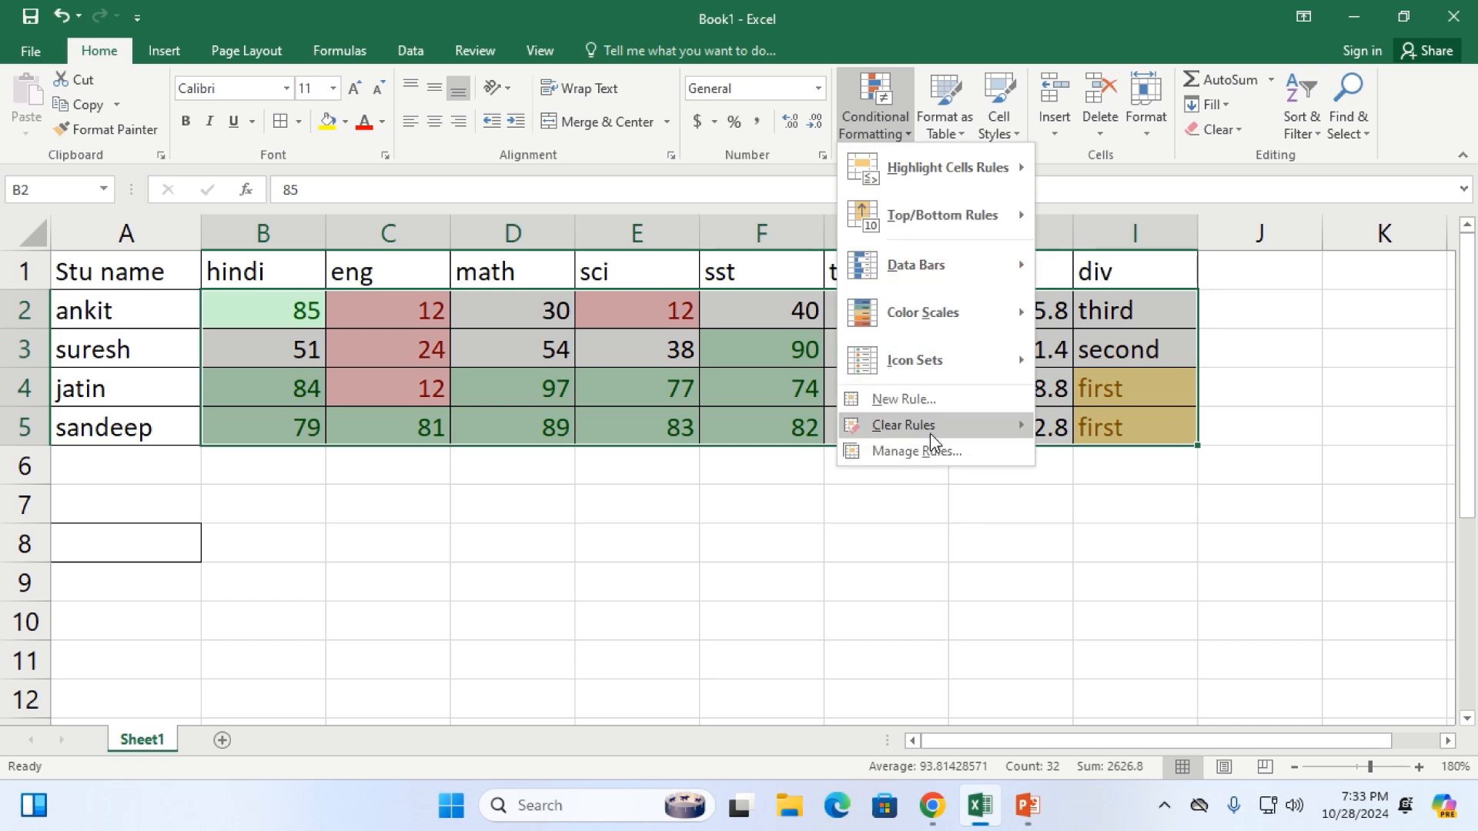
{"action": "mouse_move", "coordinate": [930, 427]}
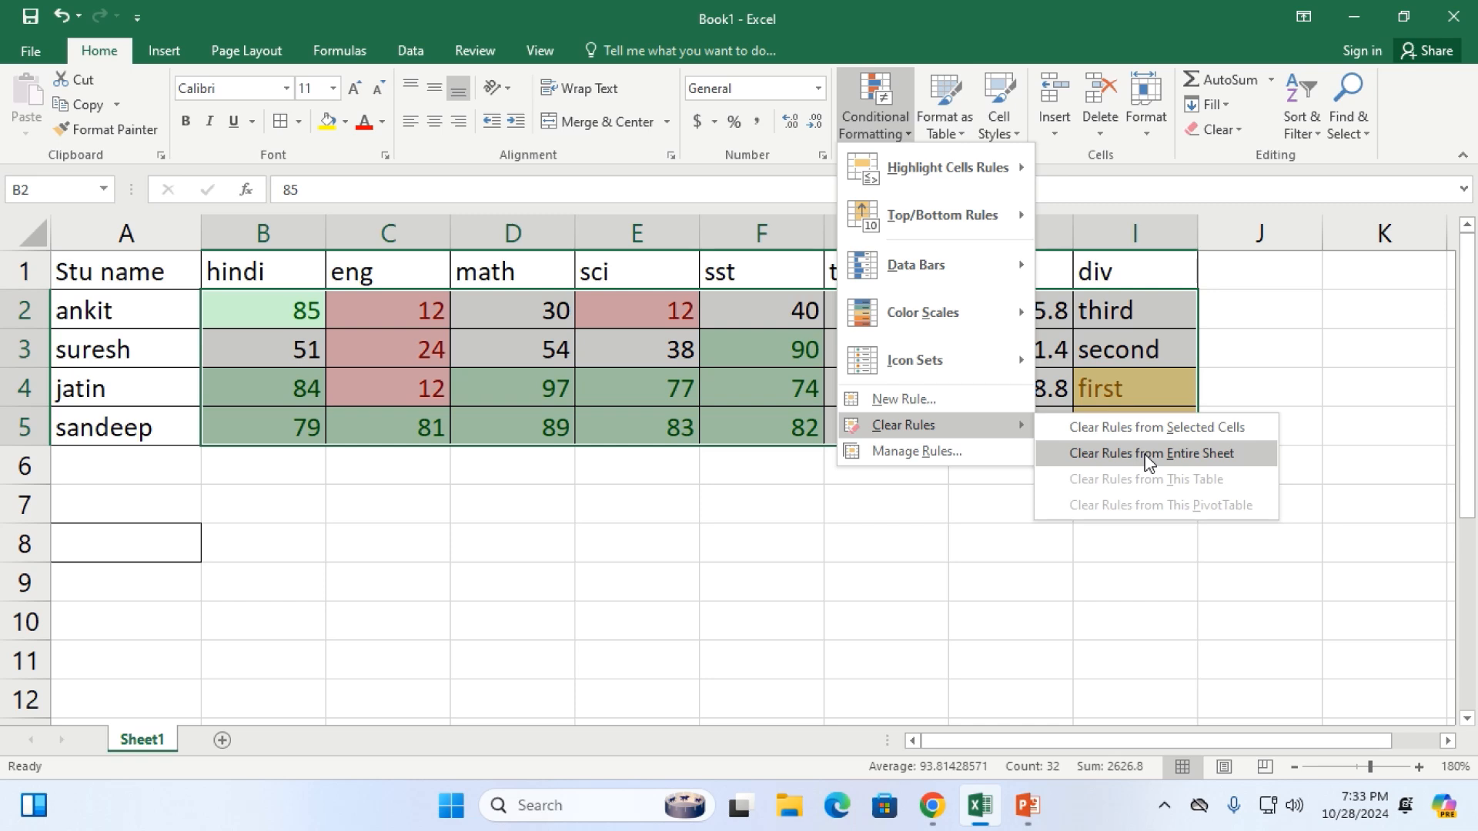
{"action": "left_click", "coordinate": [1116, 427]}
{"action": "left_click", "coordinate": [522, 320]}
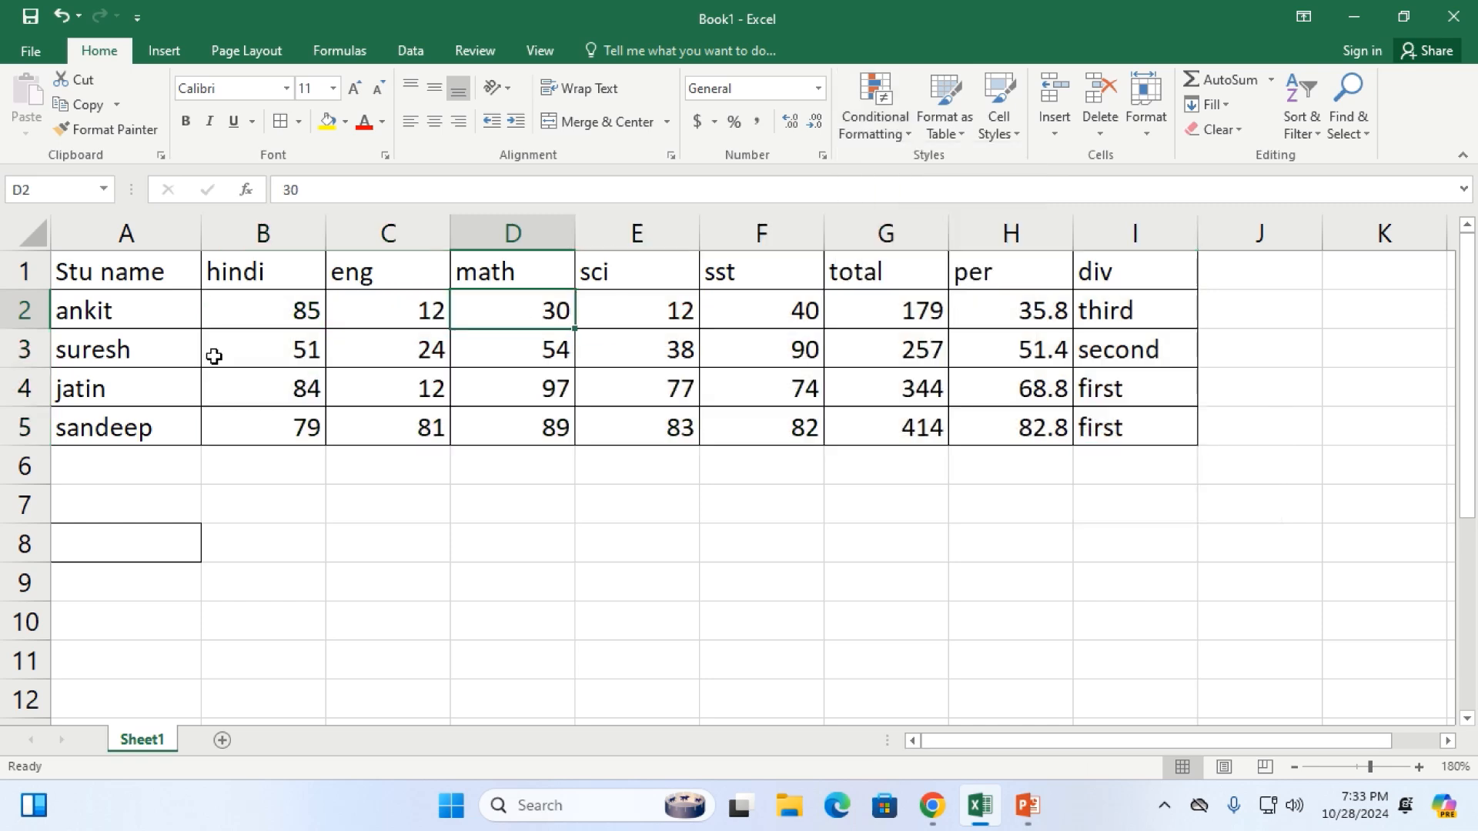
Highlight marks in B2:F5 between 50 and 70 with Yellow Fill with Dark Yellow Text using conditional formatting
{"action": "left_click_drag", "start_coordinate": [273, 300], "coordinate": [746, 410]}
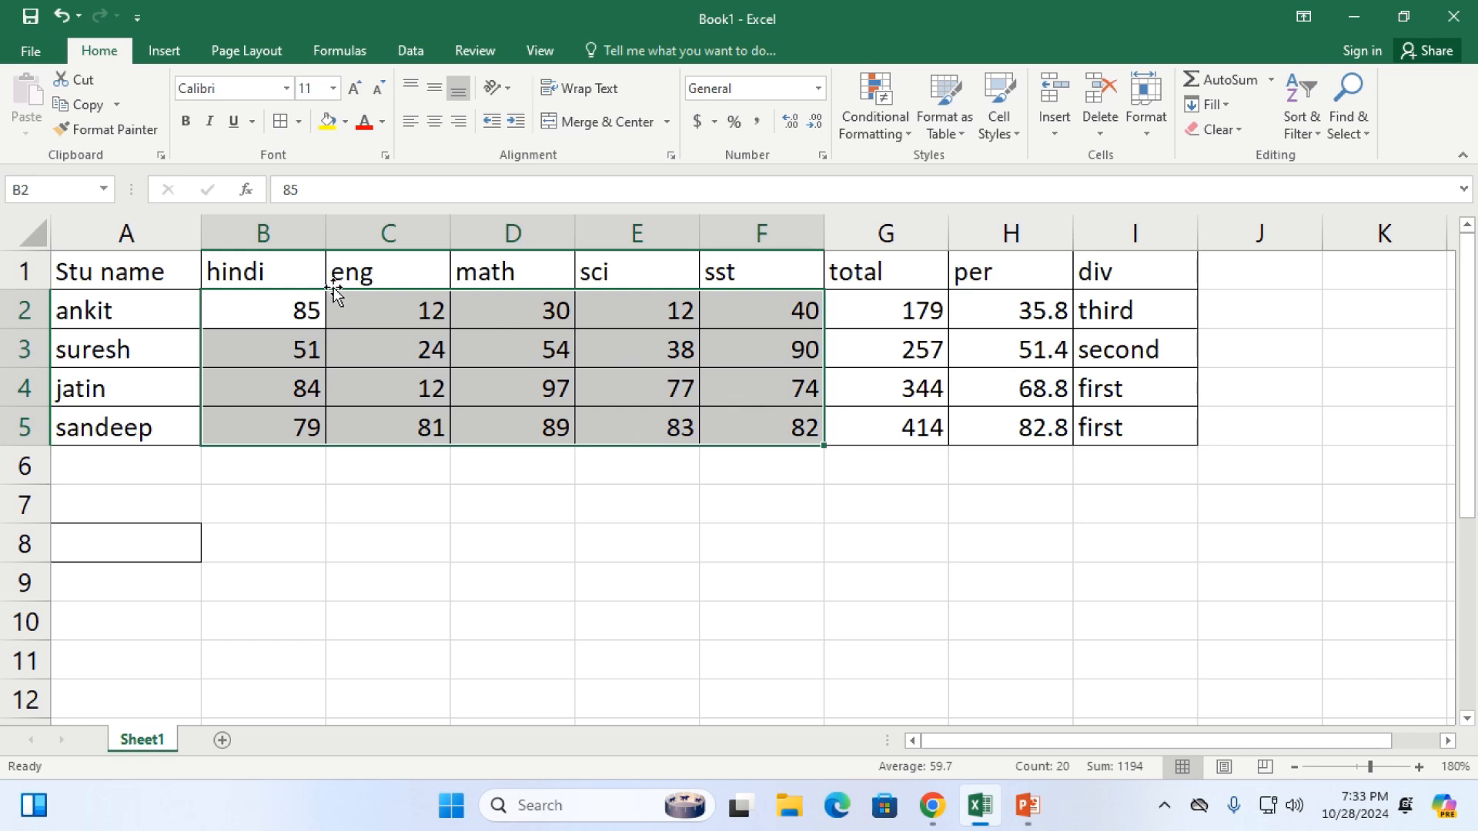
{"action": "left_click", "coordinate": [881, 133]}
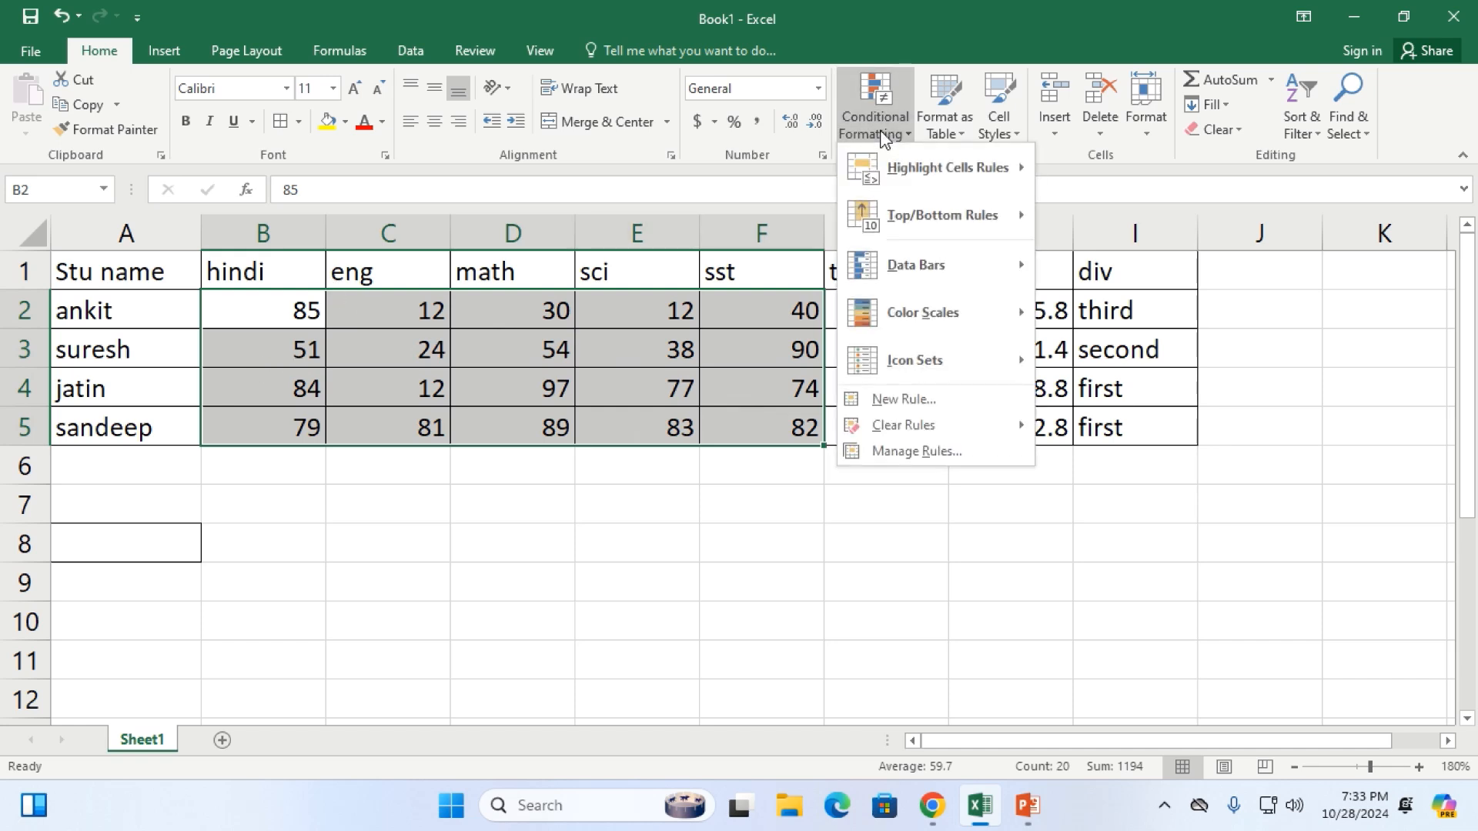
{"action": "mouse_move", "coordinate": [960, 163]}
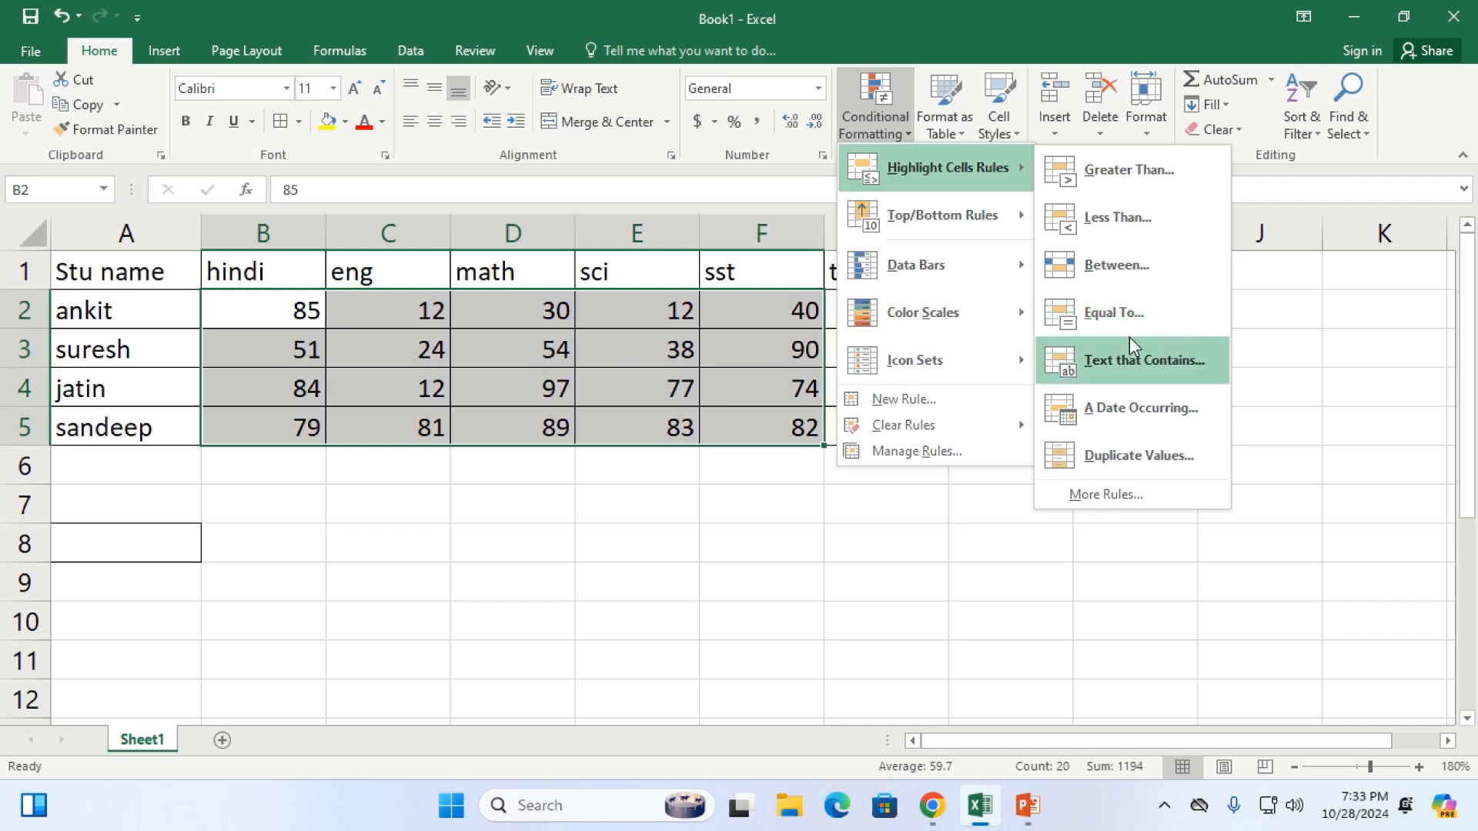
{"action": "left_click", "coordinate": [1133, 265]}
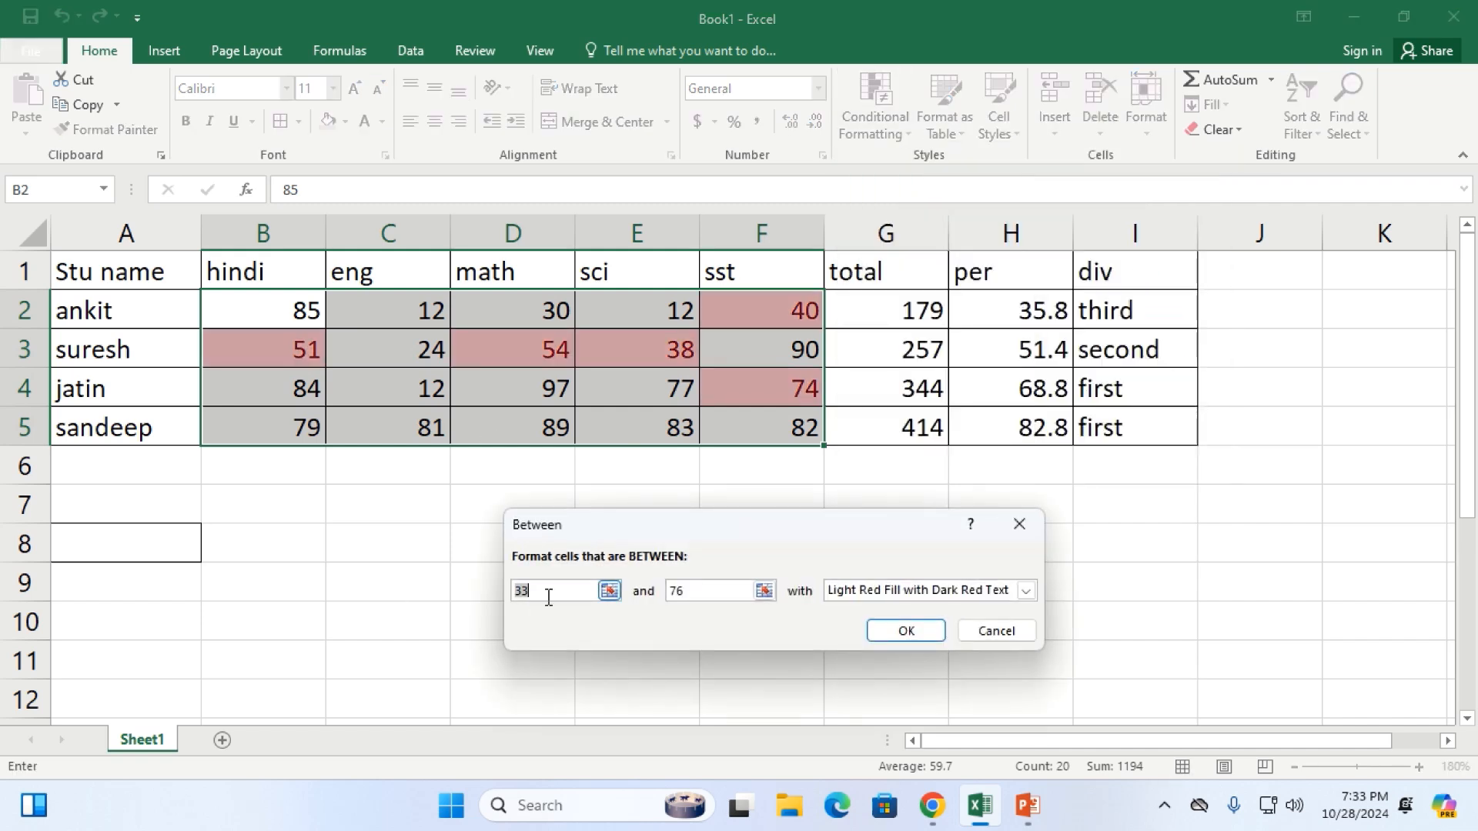
{"action": "left_click", "coordinate": [546, 598]}
{"action": "key", "text": "BackSpace"}
{"action": "key", "text": "BackSpace"}
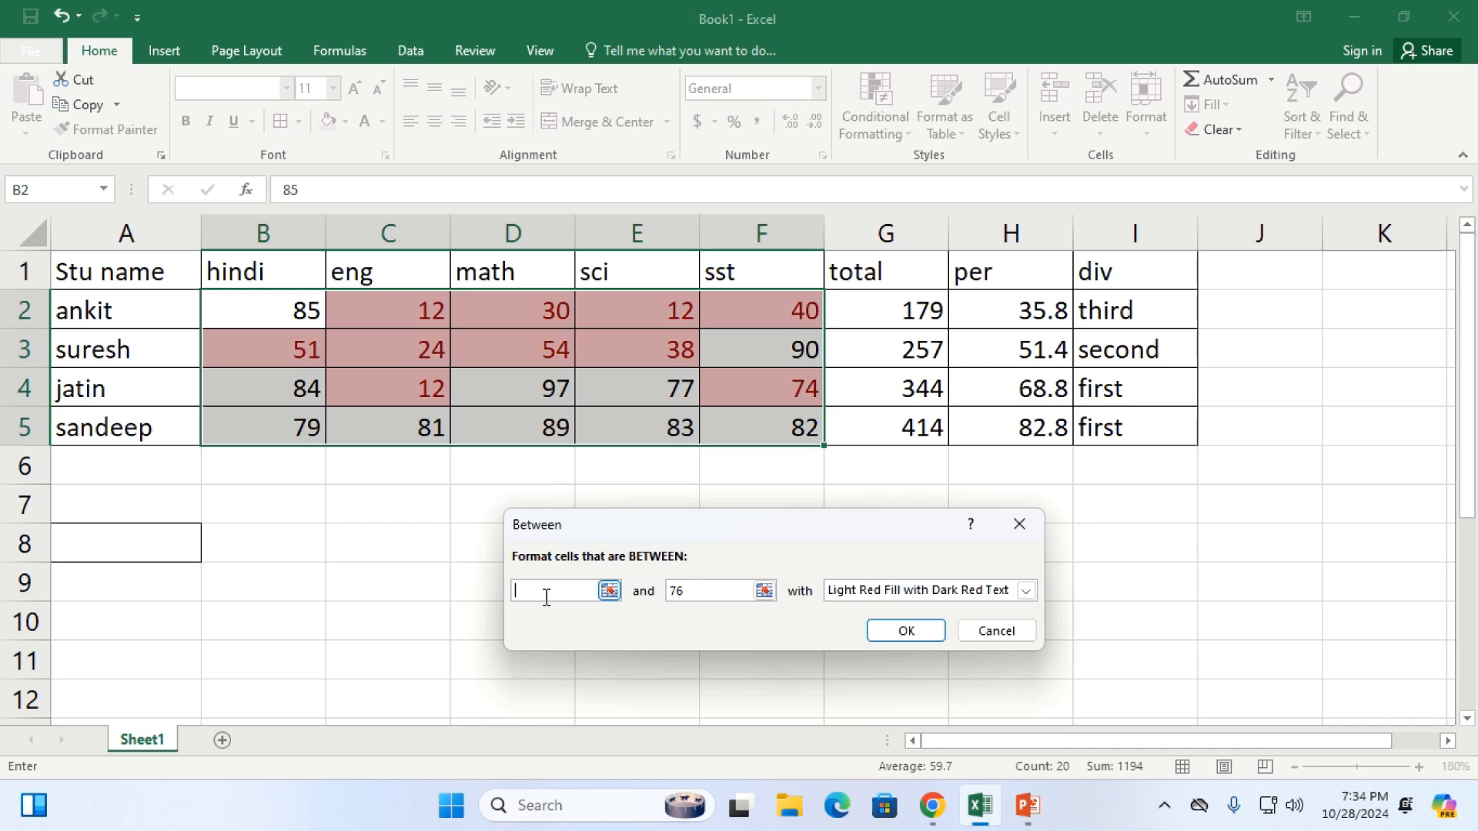
{"action": "type", "text": "50"}
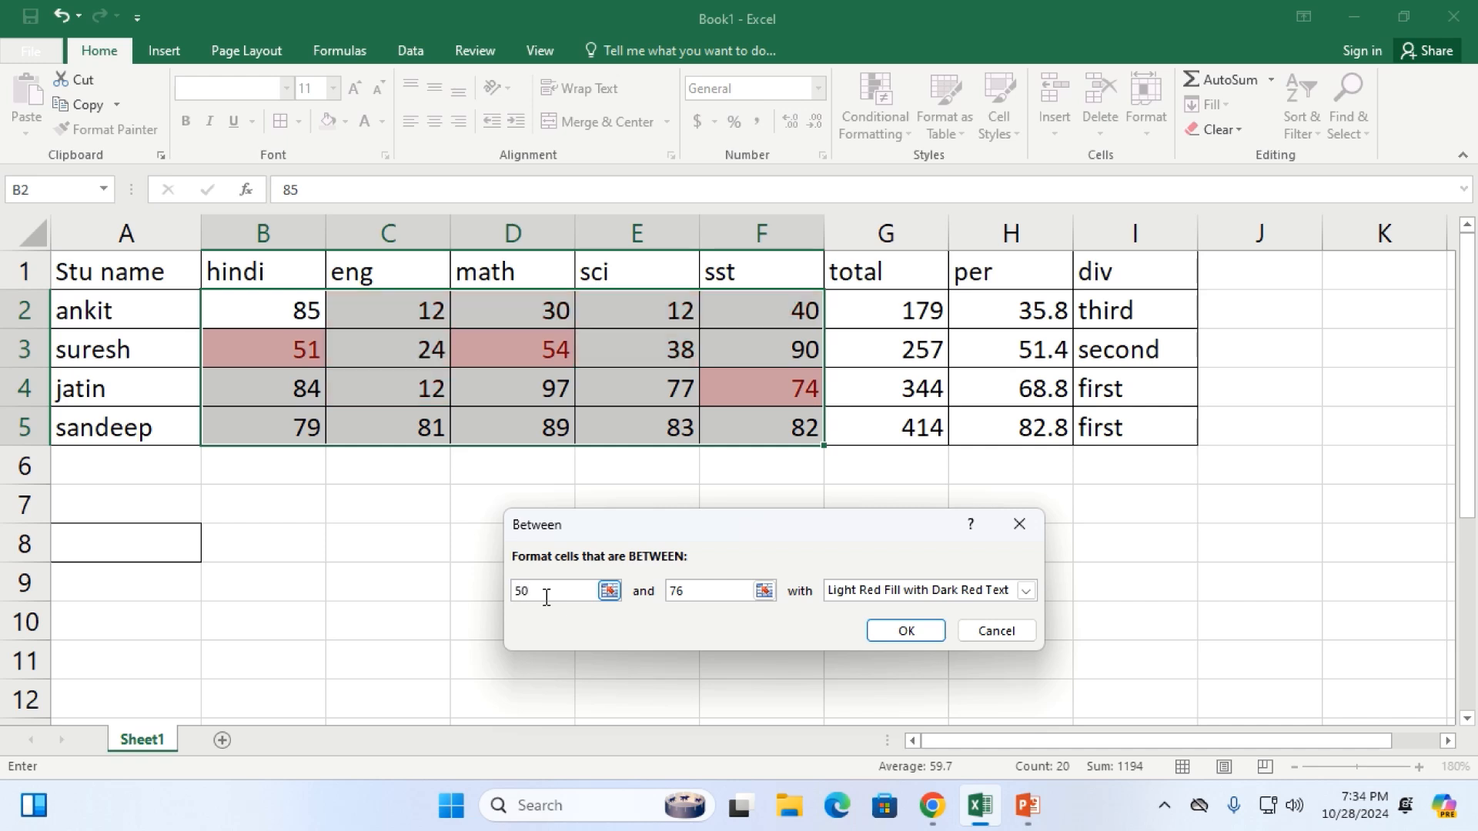
{"action": "left_click", "coordinate": [694, 591]}
{"action": "key", "text": "BackSpace"}
{"action": "type", "text": "0"}
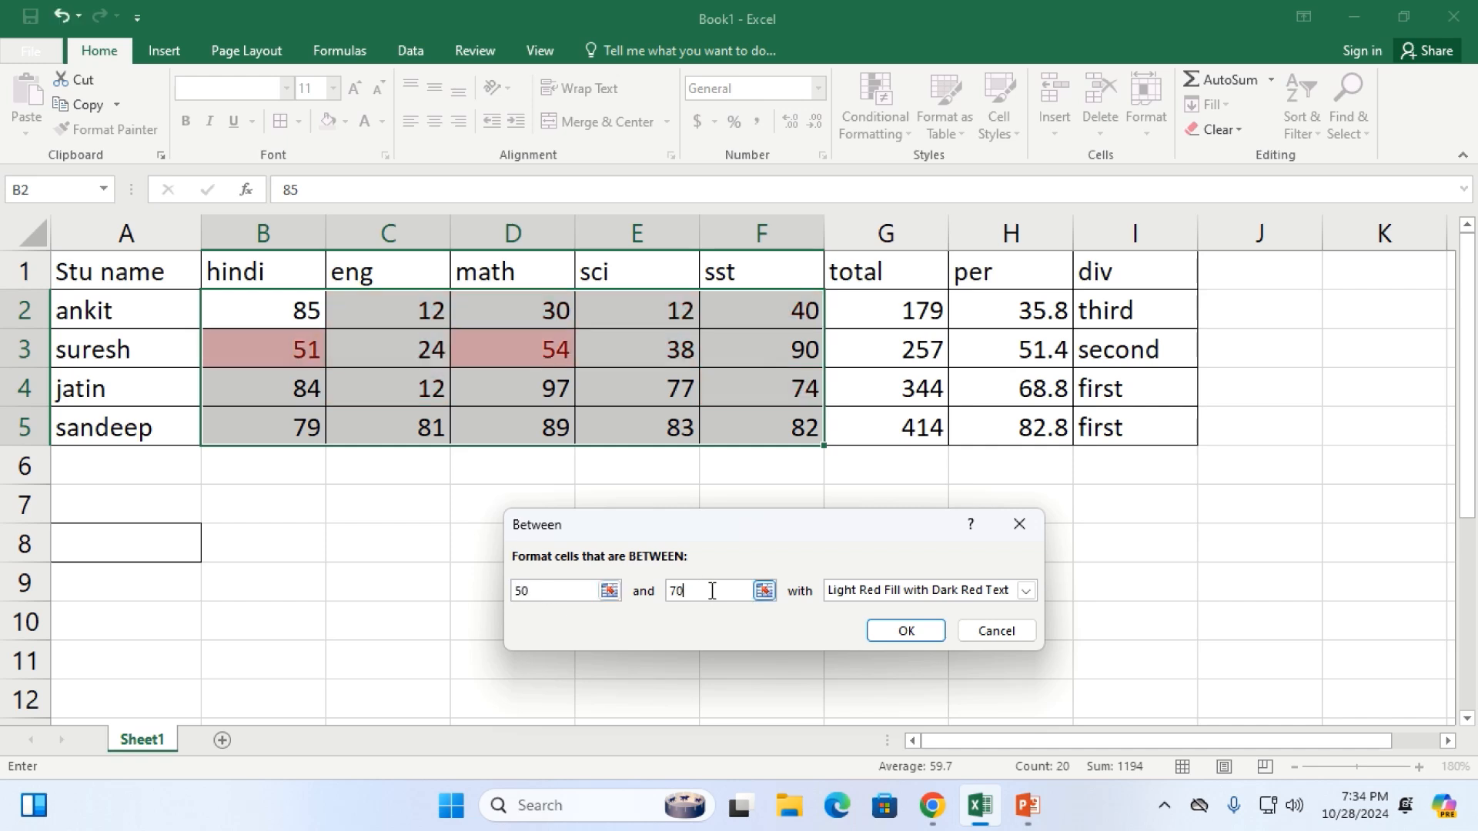
{"action": "left_click", "coordinate": [891, 589]}
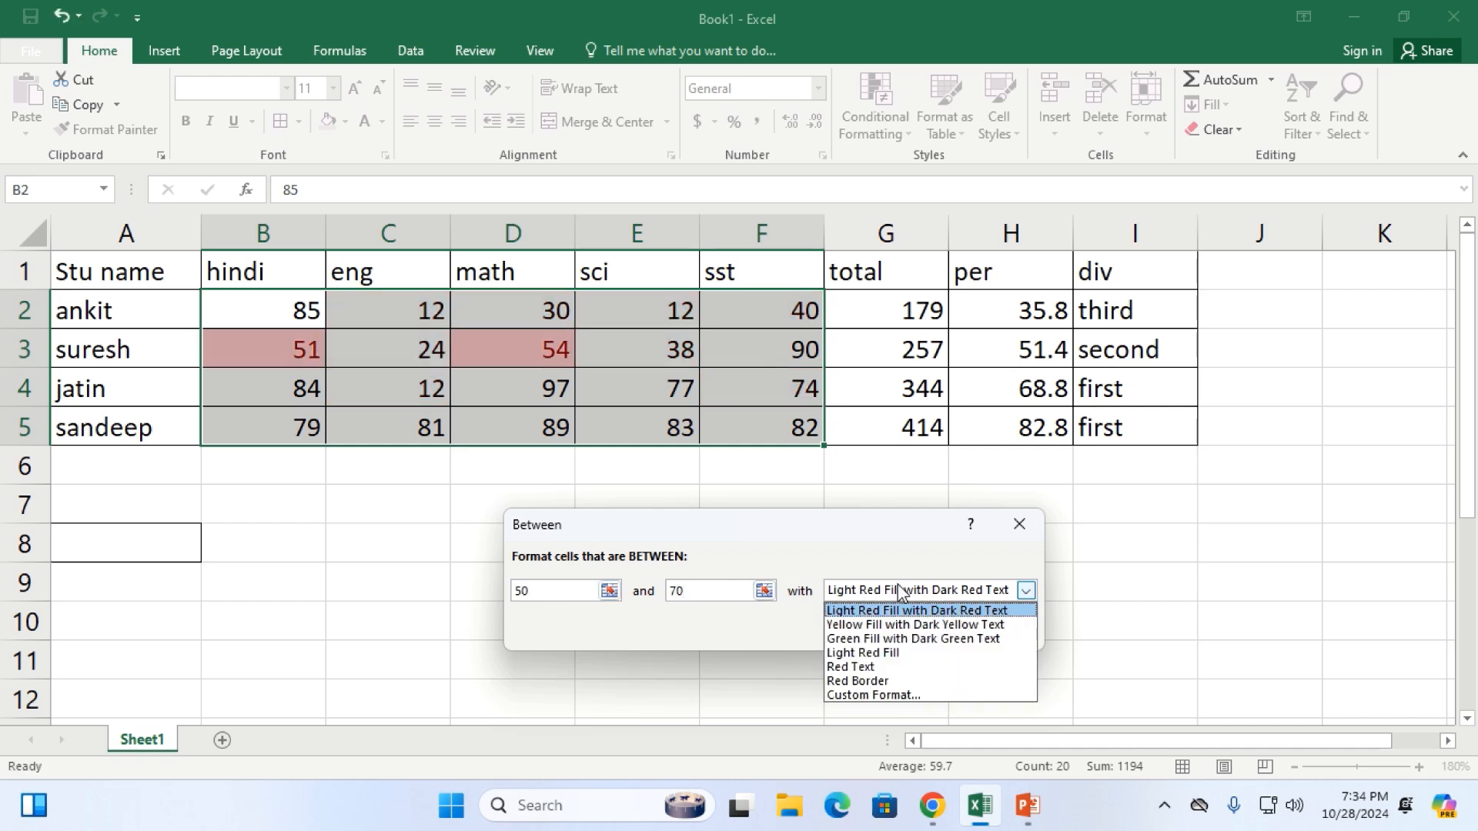
{"action": "left_click", "coordinate": [879, 624]}
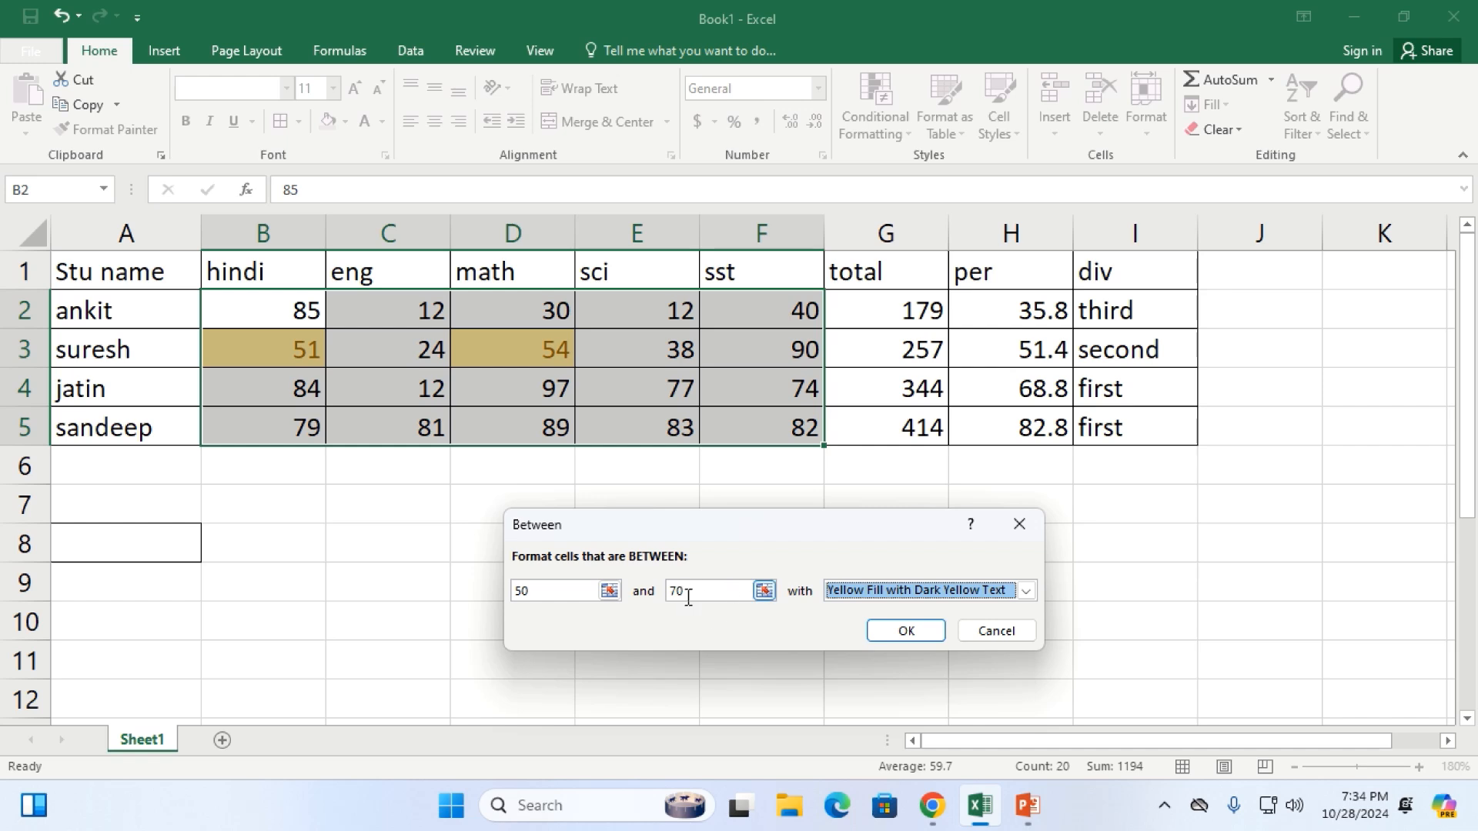
{"action": "left_click", "coordinate": [905, 632]}
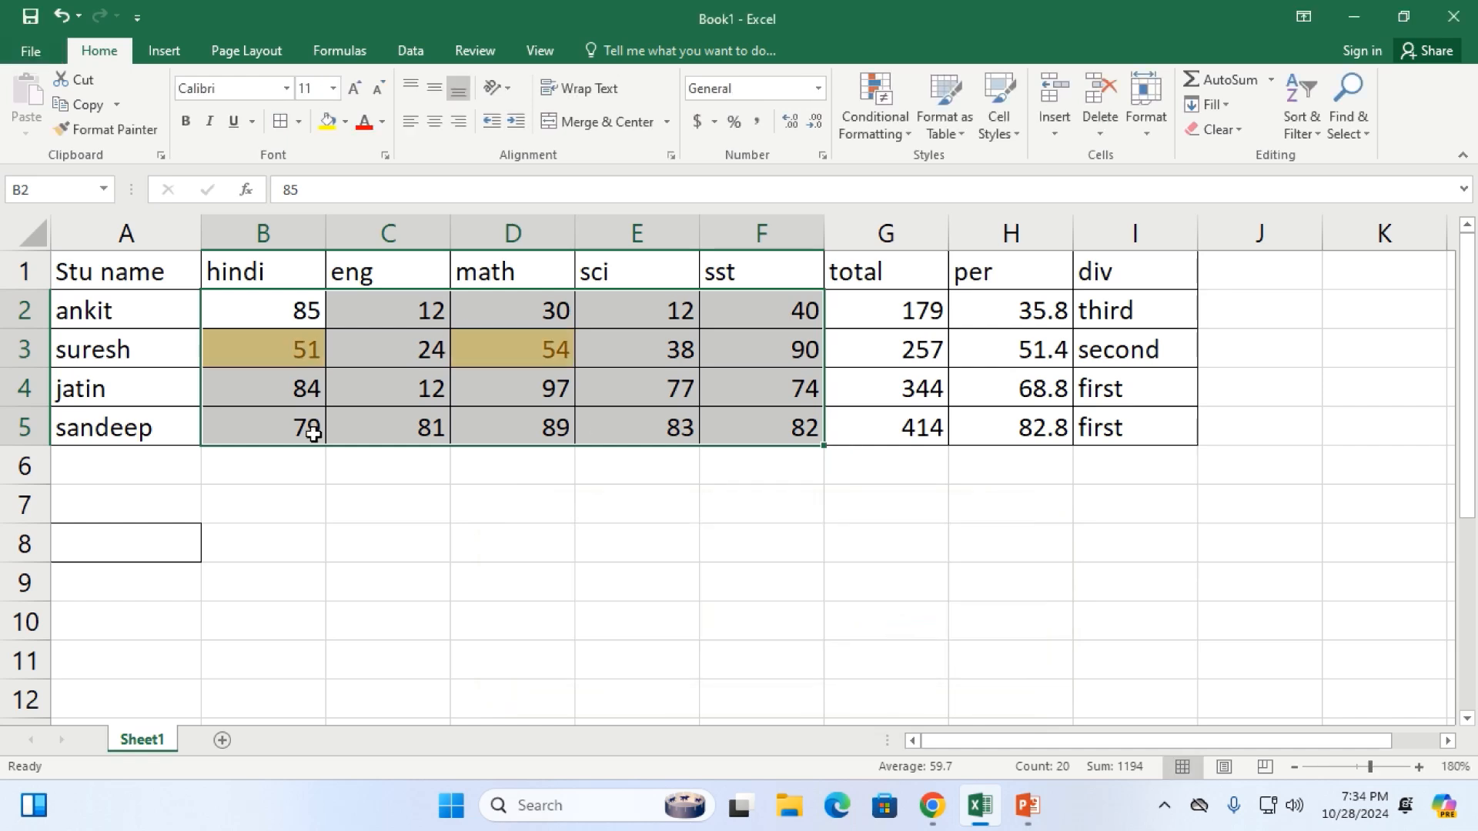
Check the row 3 marks in B3, C3 and D3 against the between 50 and 70 rule
{"action": "left_click", "coordinate": [374, 366]}
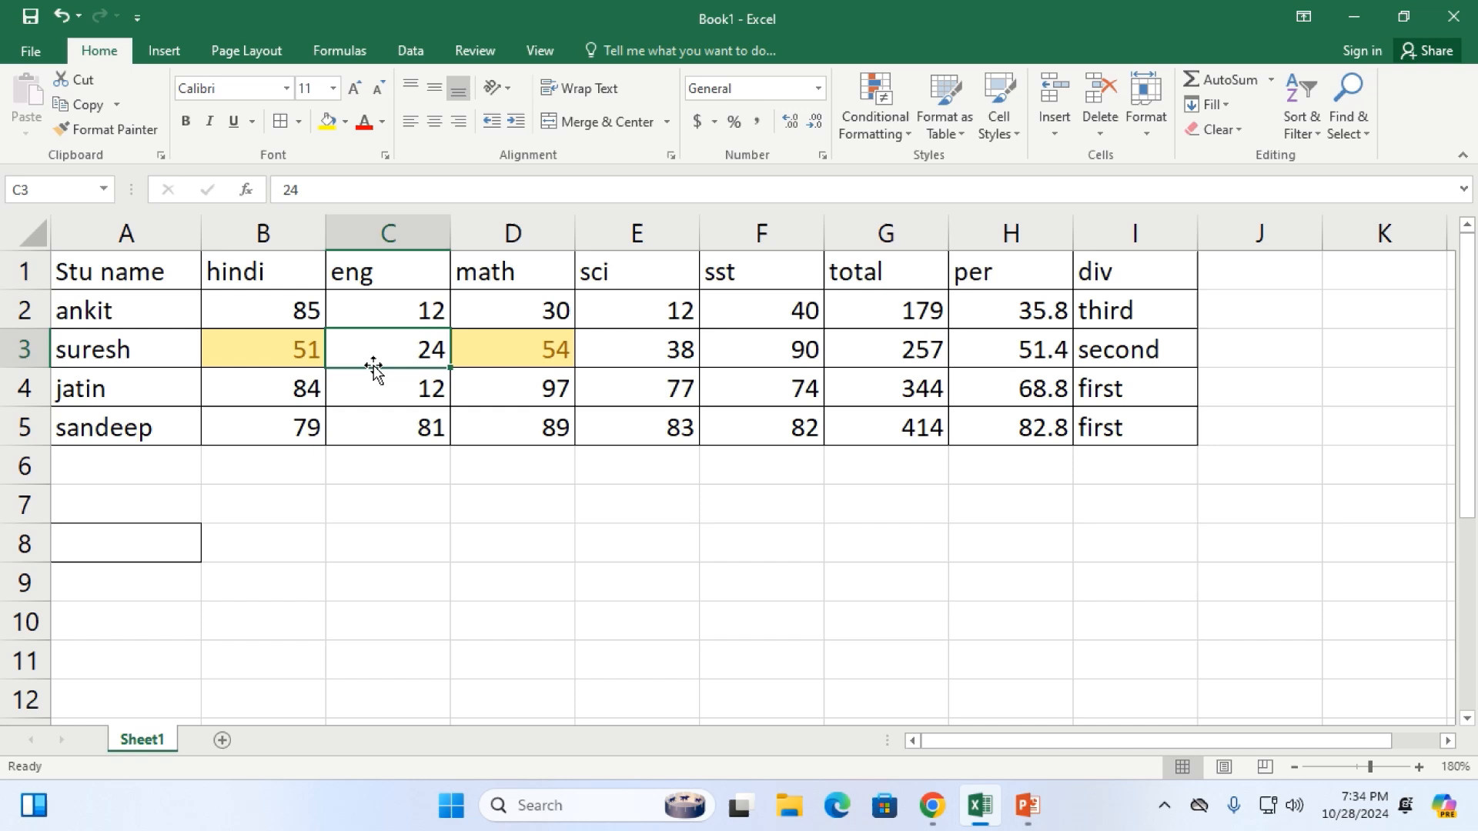
{"action": "left_click", "coordinate": [275, 344]}
{"action": "left_click", "coordinate": [531, 348]}
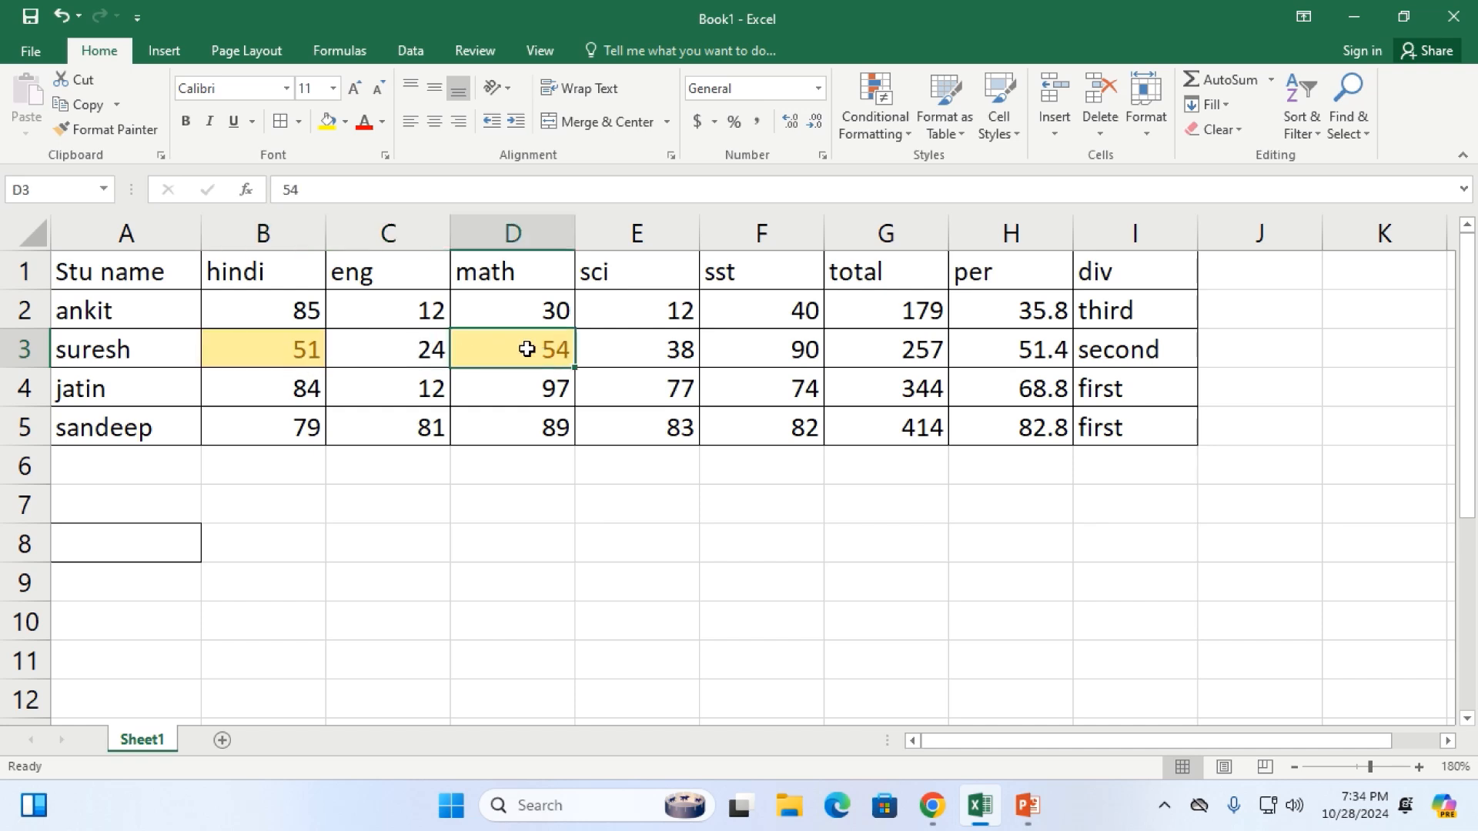
{"action": "left_click", "coordinate": [294, 356]}
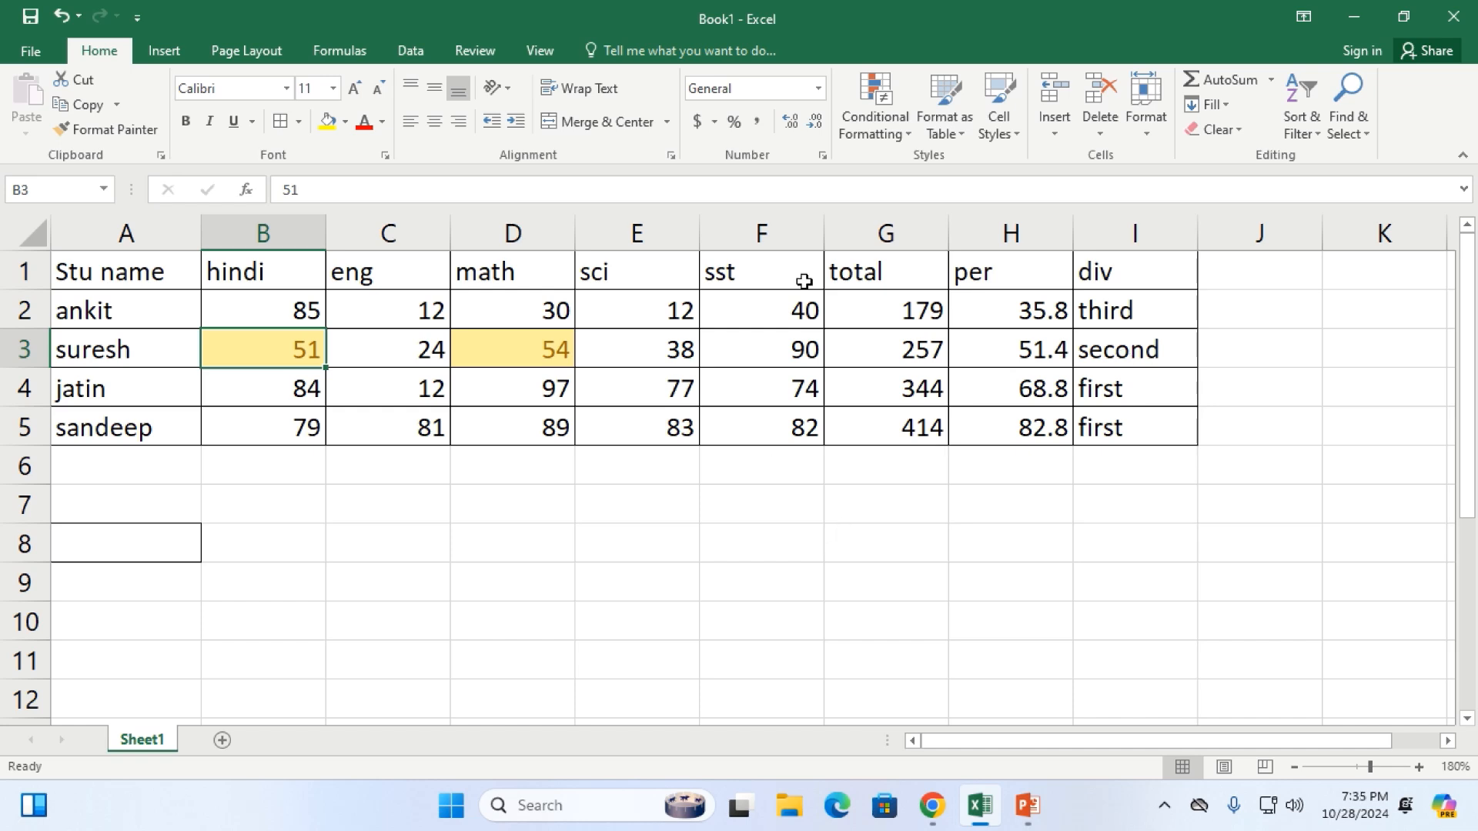
{"action": "left_click", "coordinate": [898, 141]}
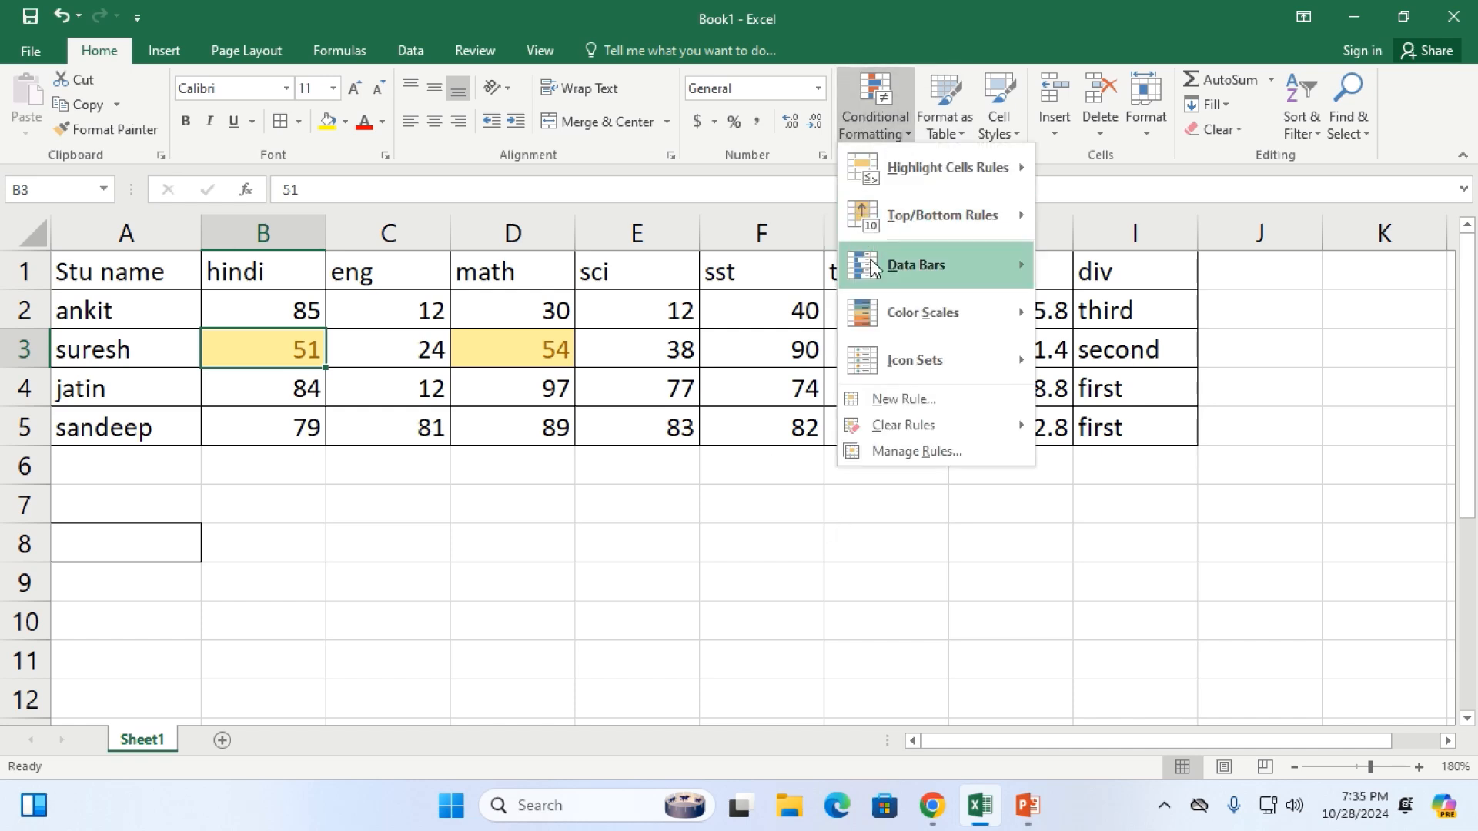
{"action": "mouse_move", "coordinate": [944, 207]}
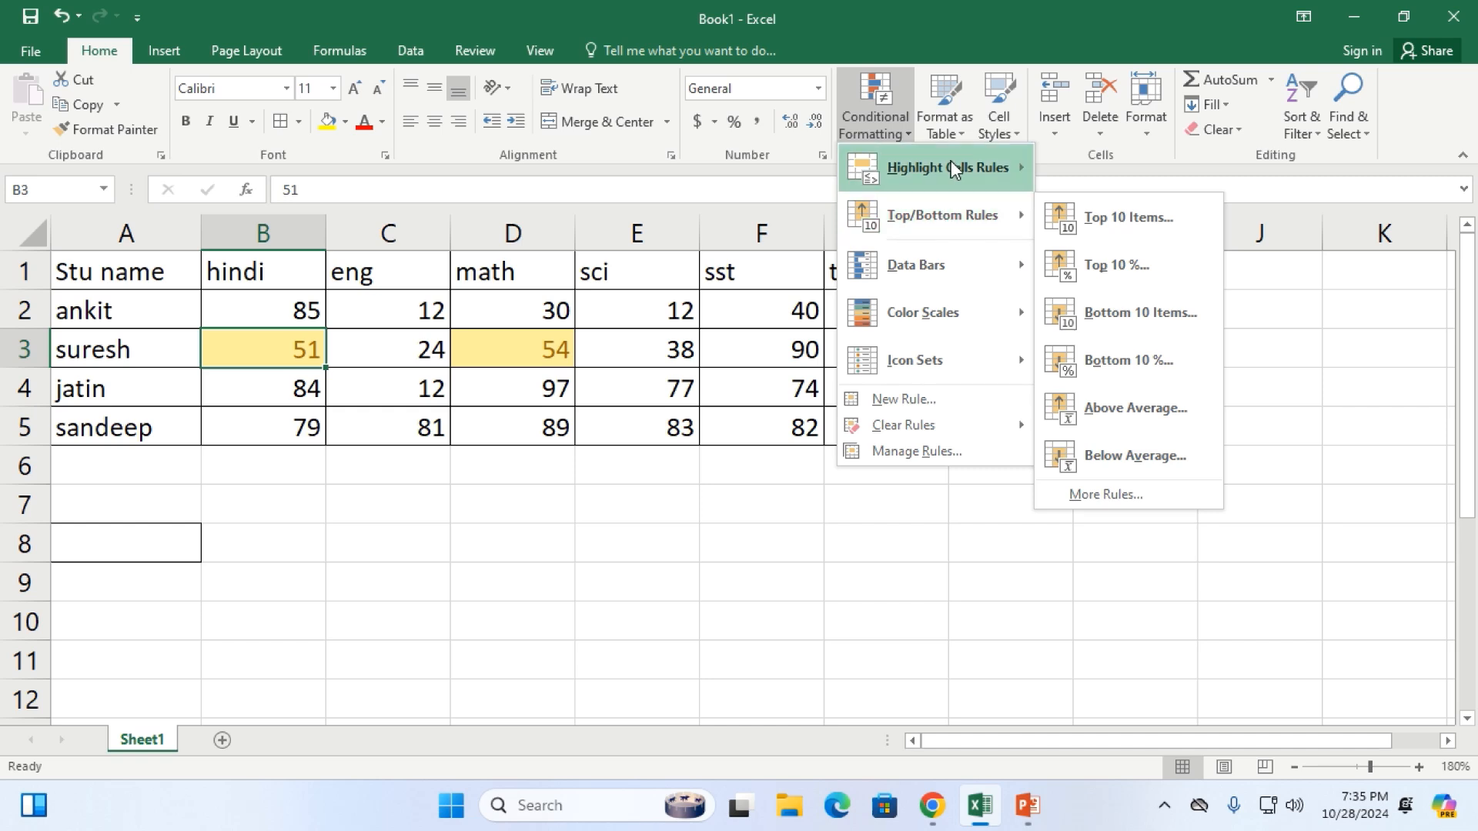
{"action": "mouse_move", "coordinate": [951, 151]}
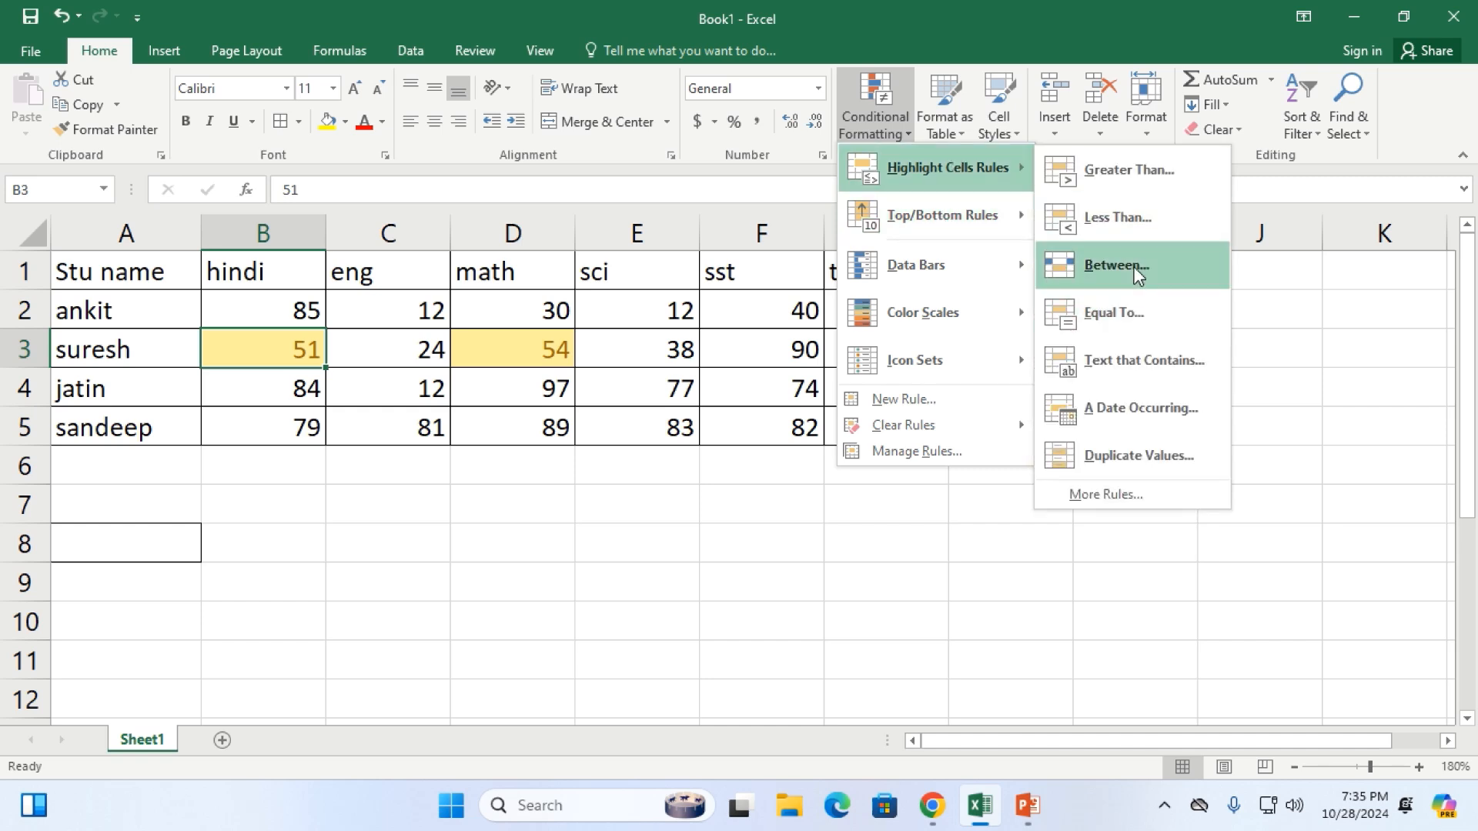
{"action": "left_click", "coordinate": [1156, 266]}
{"action": "left_click", "coordinate": [556, 593]}
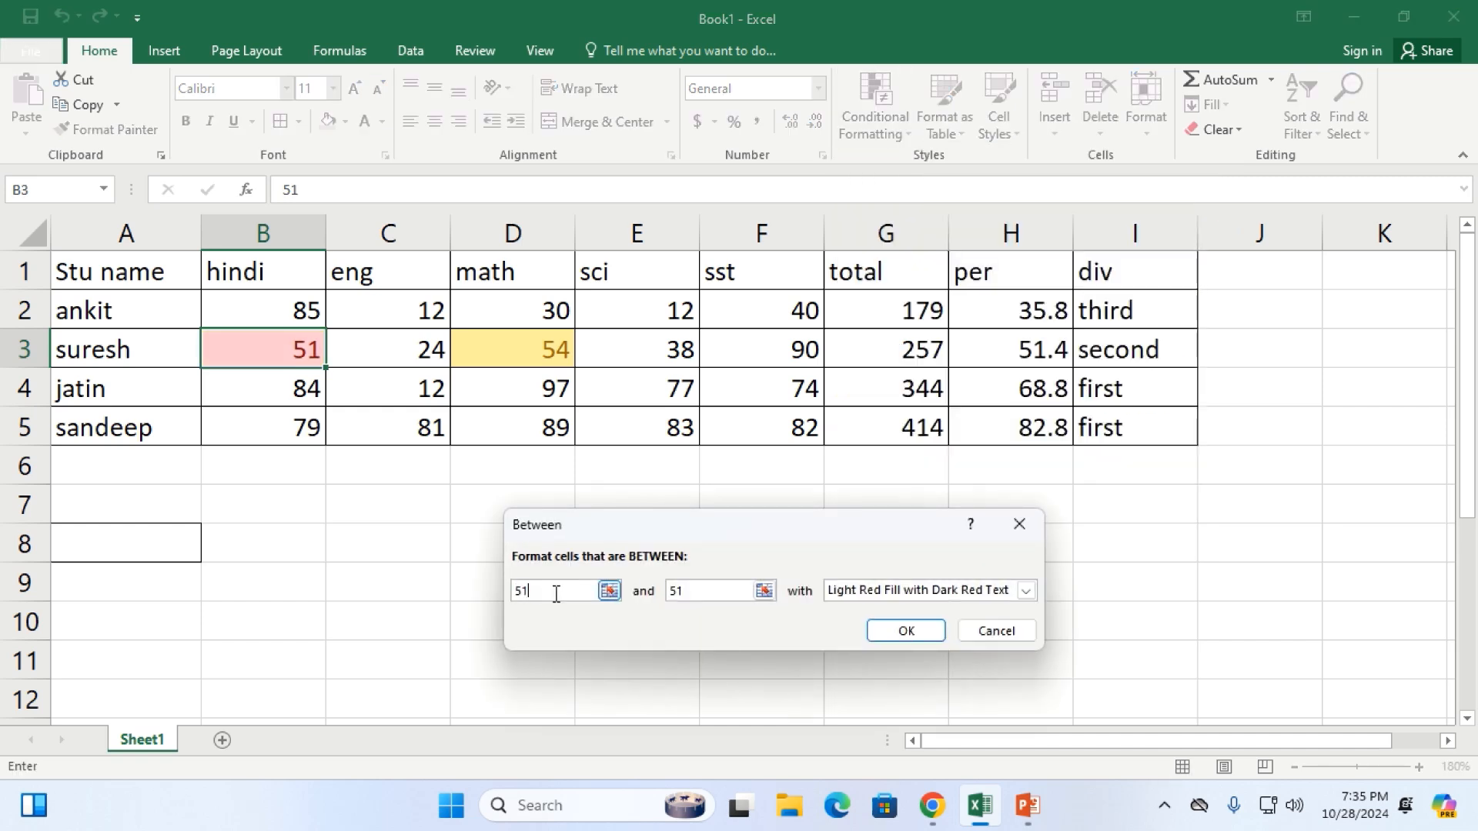
{"action": "key", "text": "BackSpace"}
{"action": "key", "text": "BackSpace"}
{"action": "type", "text": "30"}
{"action": "left_click", "coordinate": [707, 588]}
{"action": "key", "text": "BackSpace"}
{"action": "key", "text": "BackSpace"}
{"action": "type", "text": "90"}
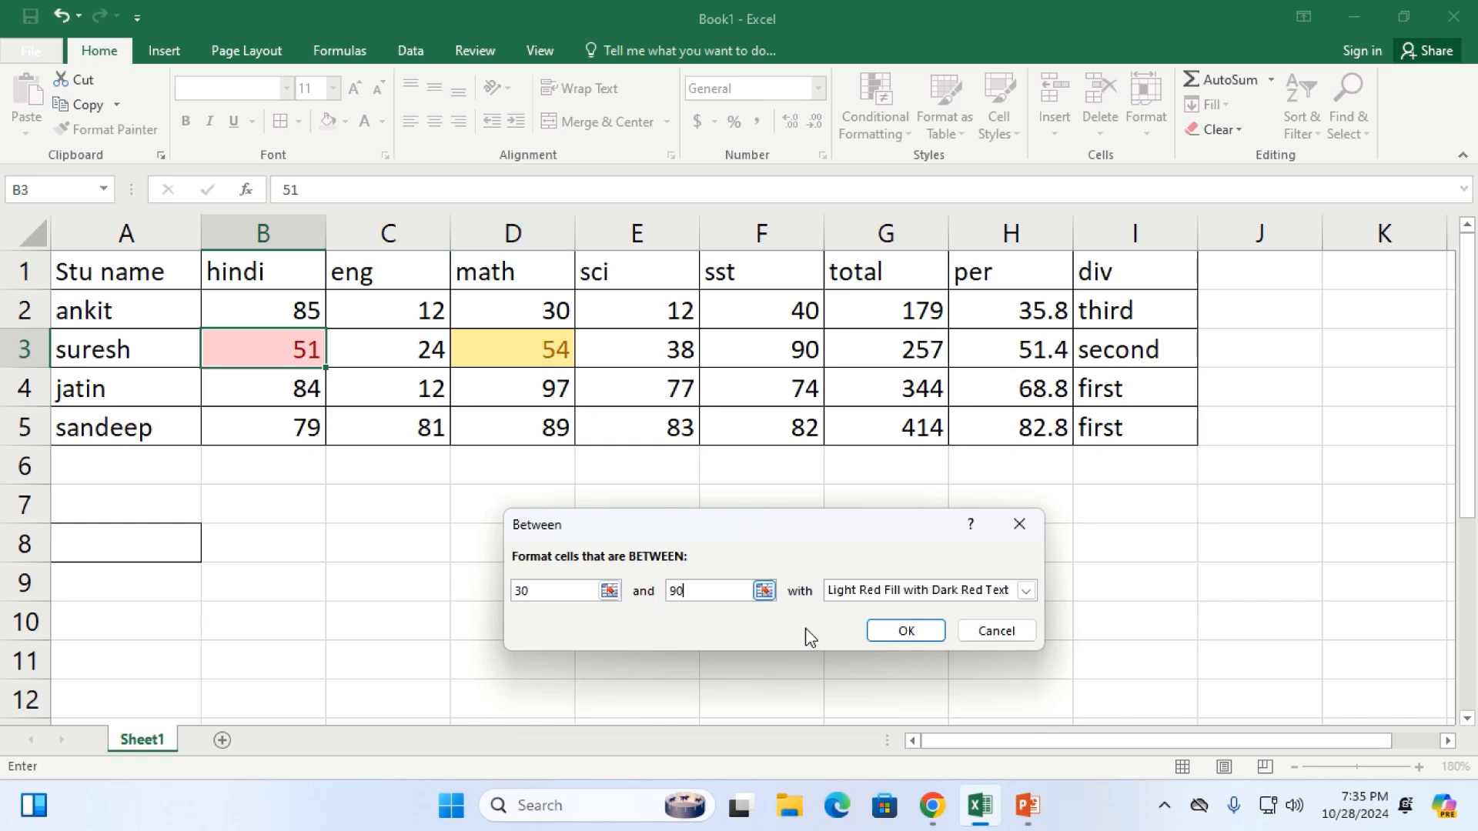
{"action": "left_click", "coordinate": [995, 631]}
Clear the conditional formatting rules from the subject marks in B2:F5
{"action": "left_click_drag", "start_coordinate": [296, 311], "coordinate": [733, 416]}
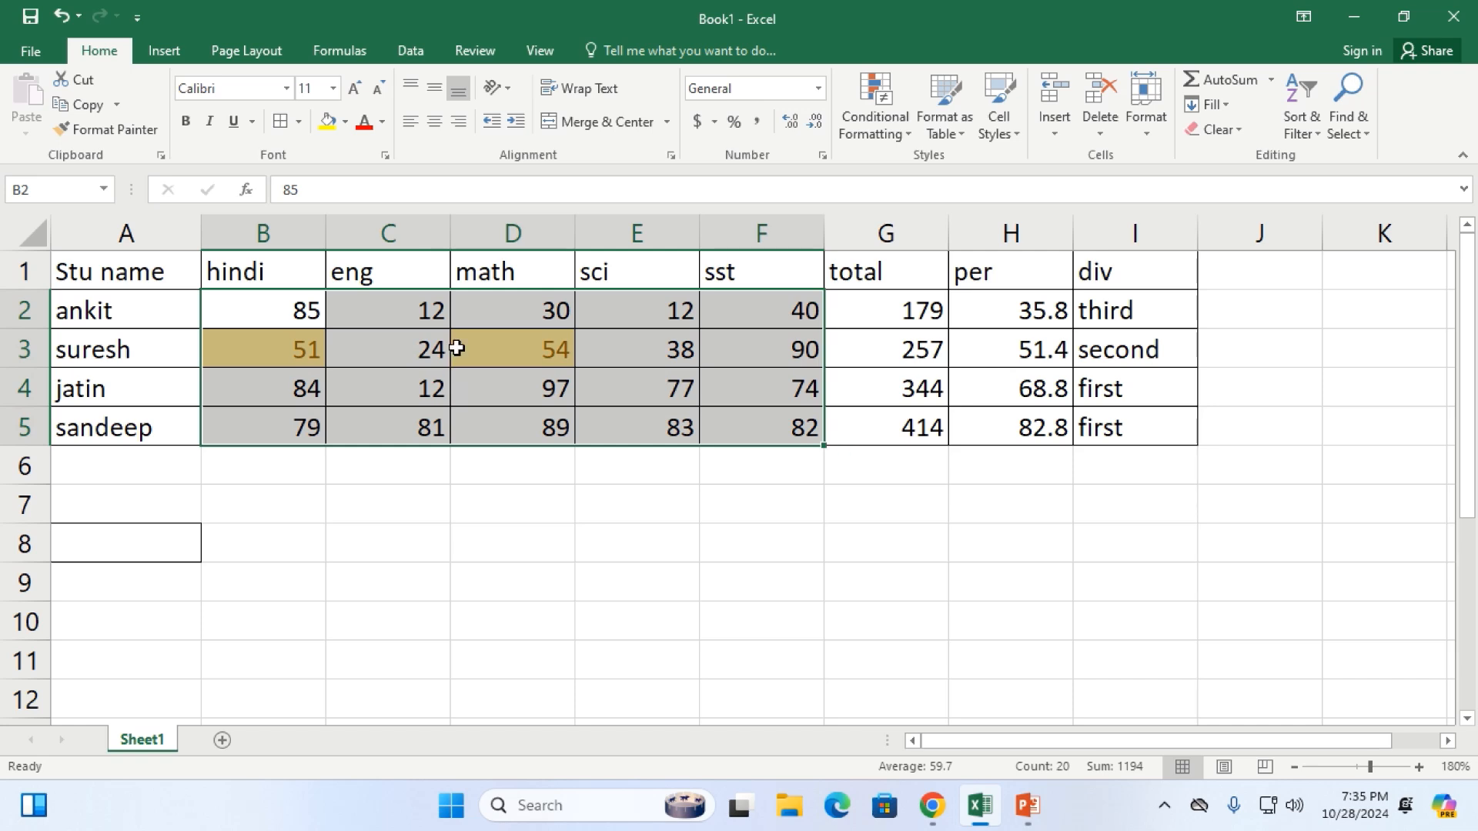
{"action": "left_click", "coordinate": [894, 136]}
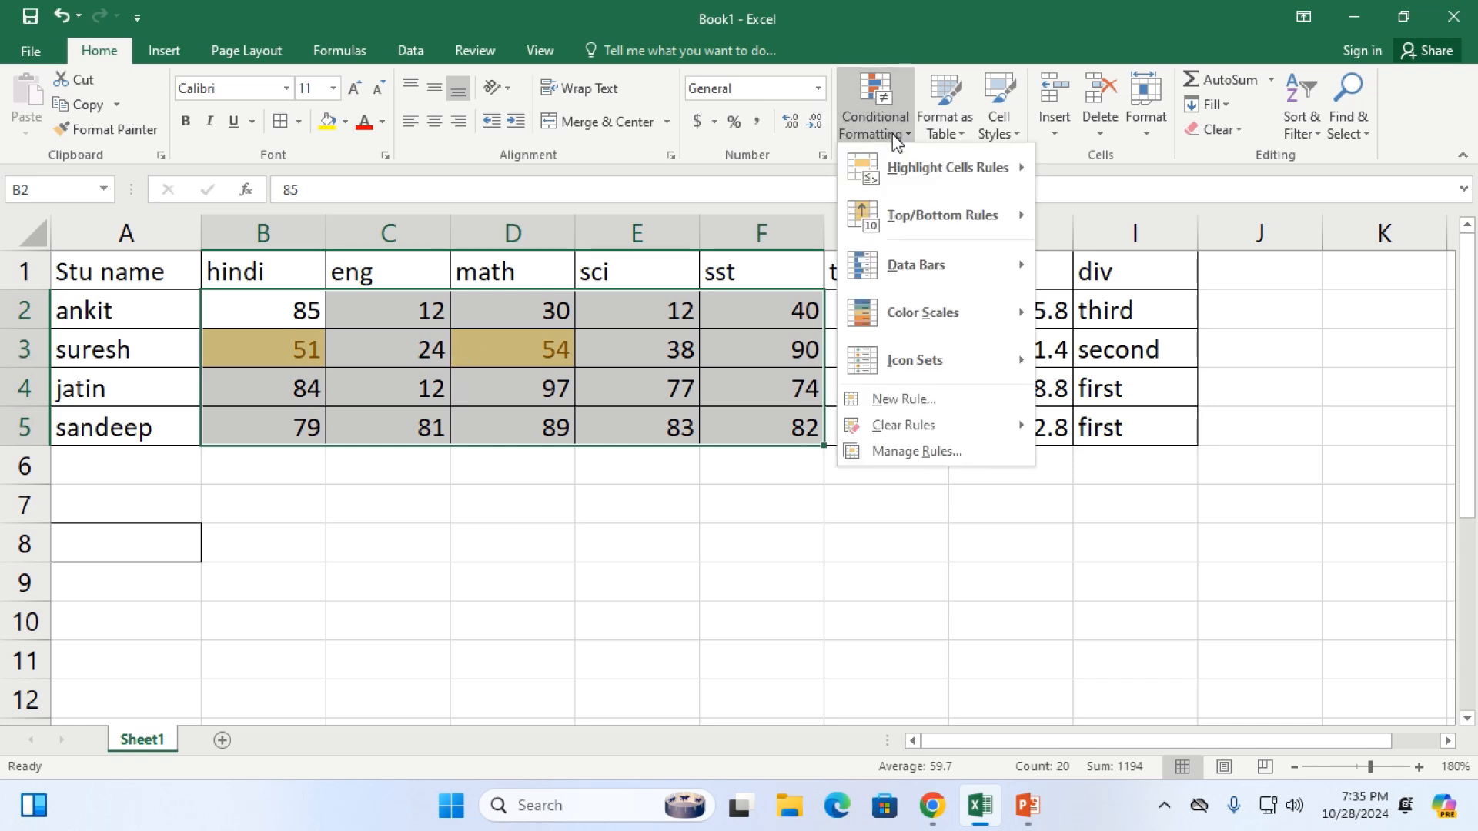
{"action": "mouse_move", "coordinate": [954, 428]}
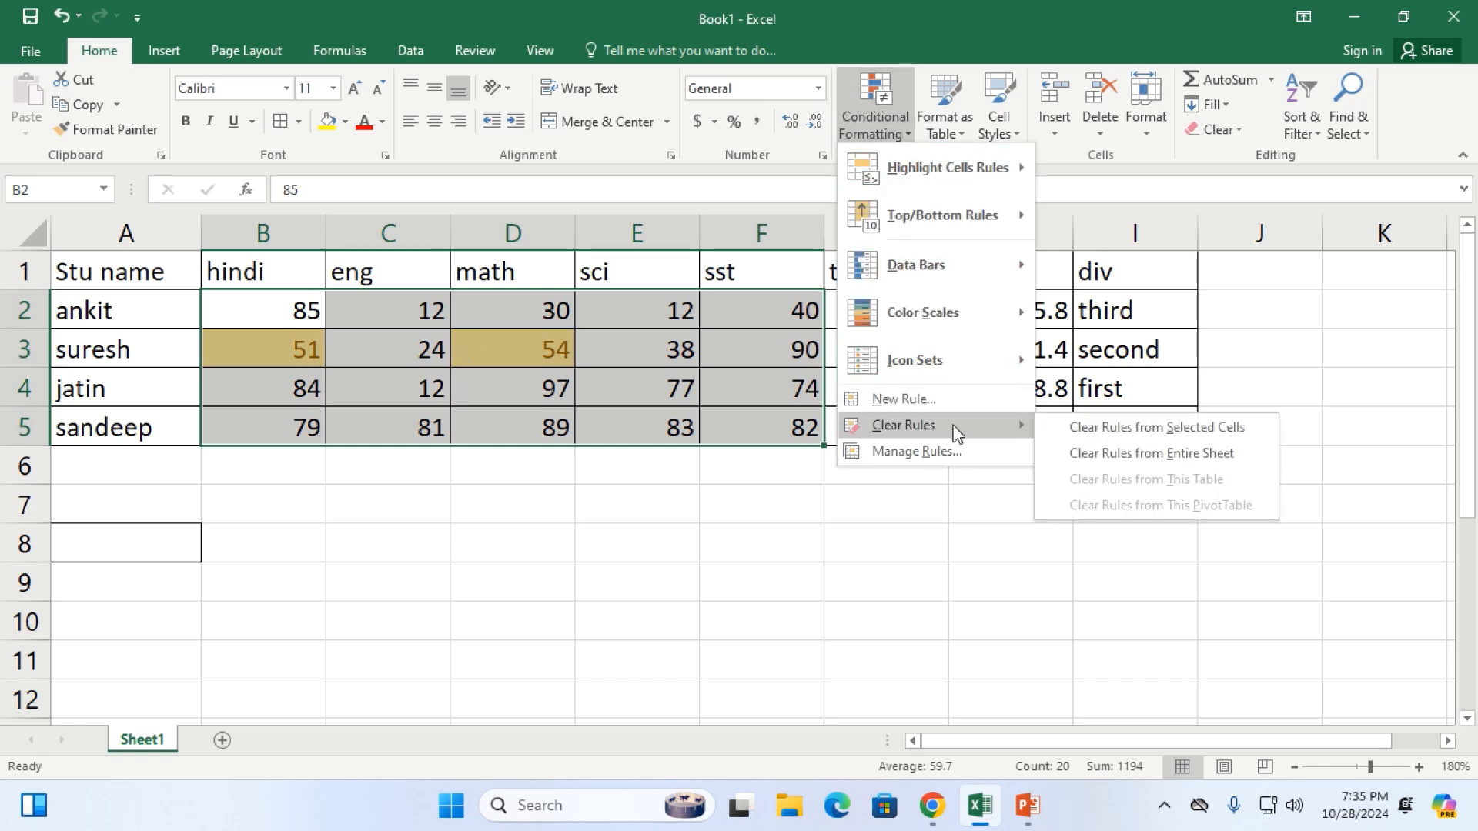
{"action": "left_click", "coordinate": [1143, 432]}
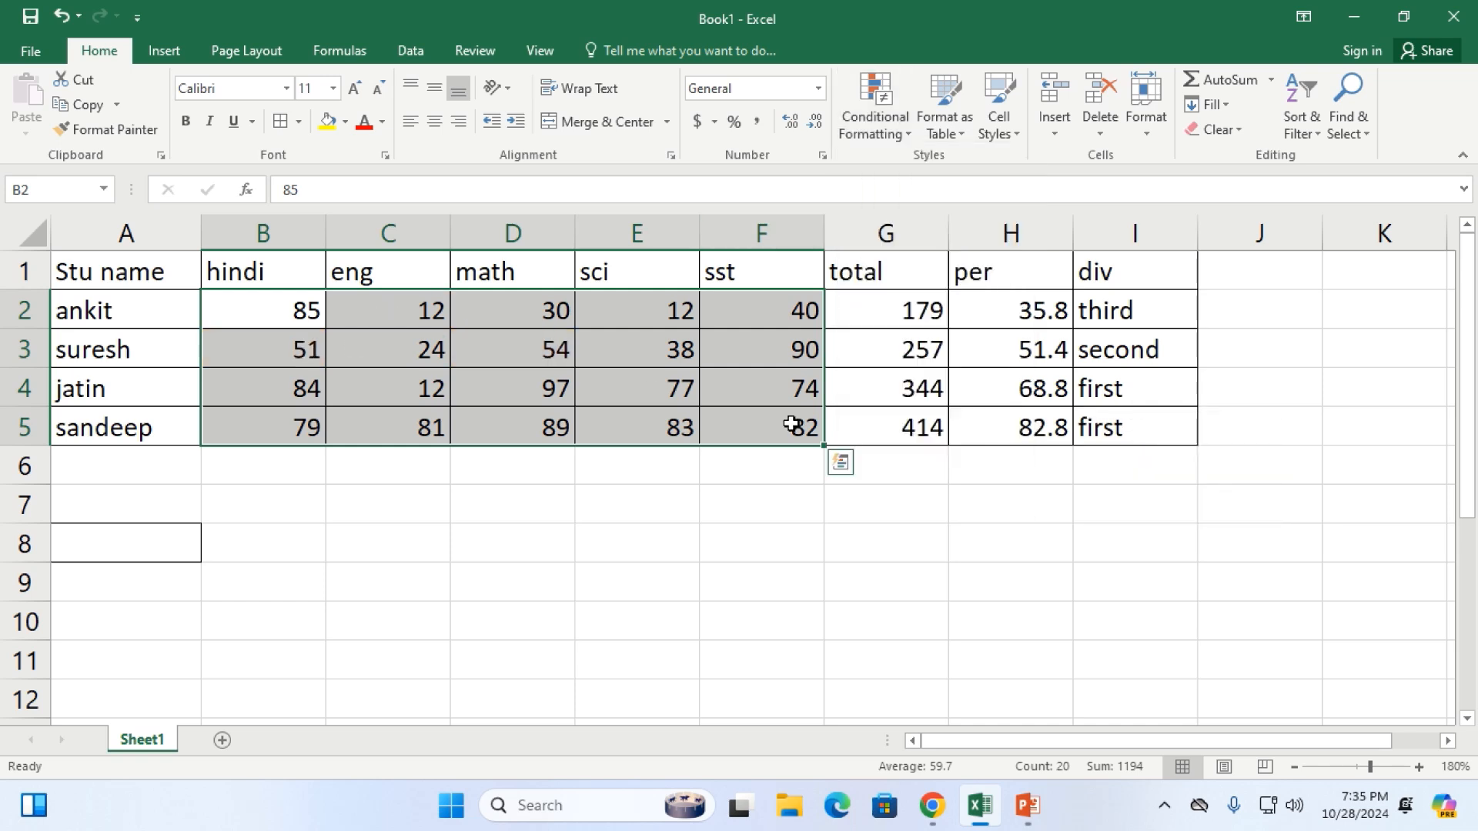
Highlight marks in B2:F5 between 30 and 90 with Green Fill with Dark Green Text using conditional formatting
{"action": "left_click", "coordinate": [884, 127]}
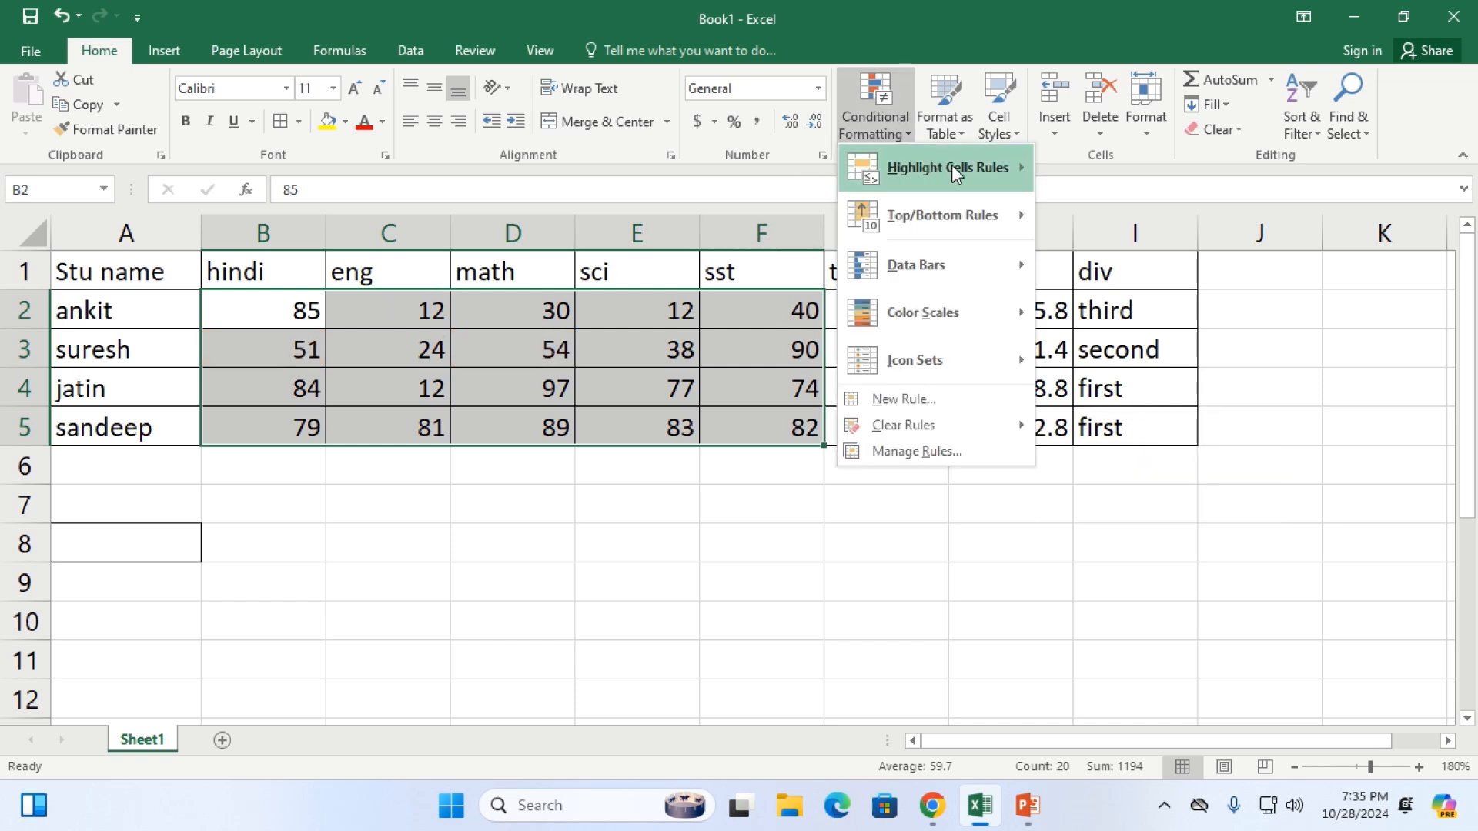
{"action": "mouse_move", "coordinate": [952, 165]}
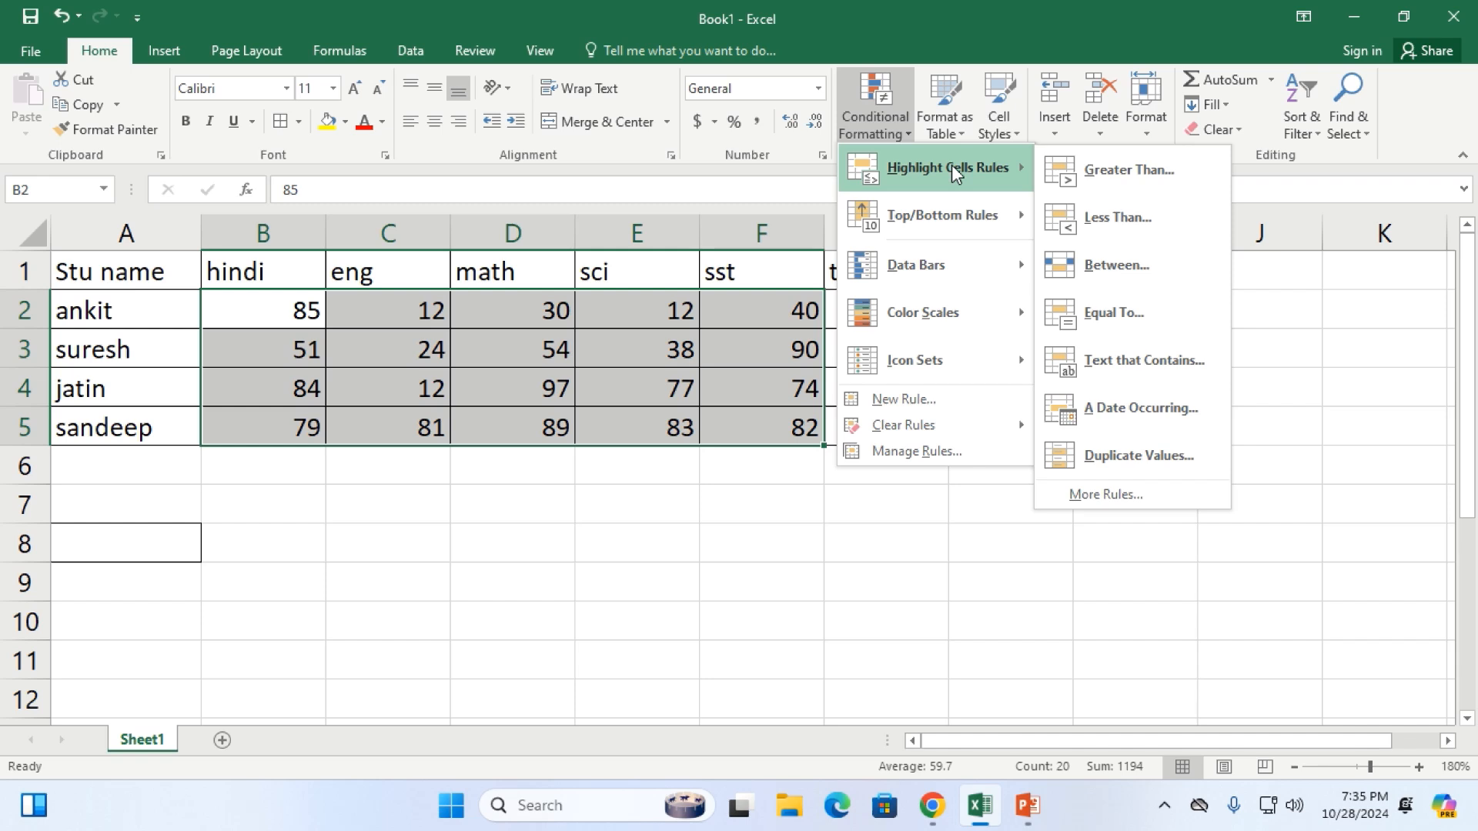
{"action": "left_click", "coordinate": [1130, 266]}
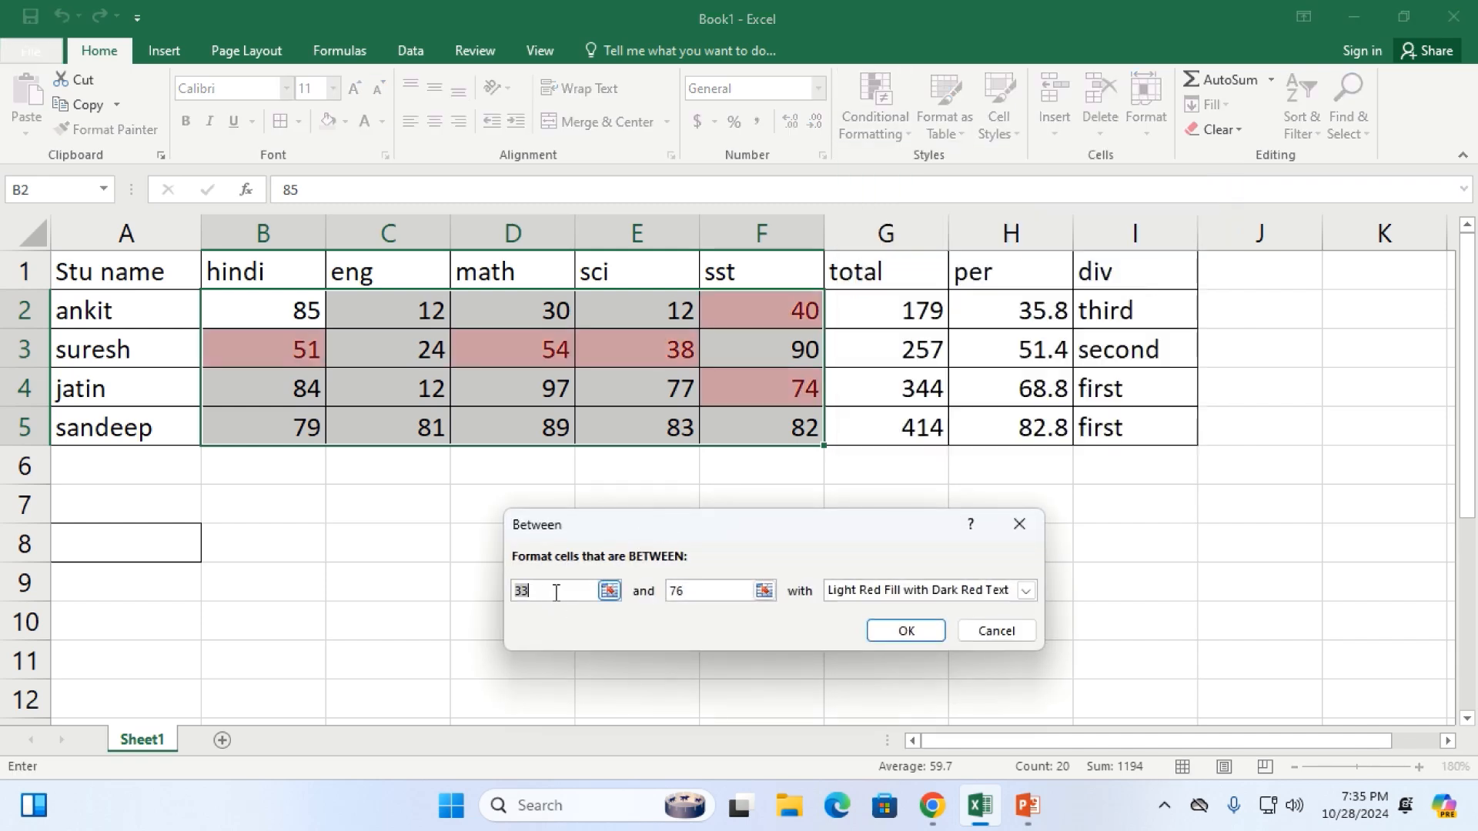
{"action": "left_click", "coordinate": [556, 592]}
{"action": "key", "text": "BackSpace"}
{"action": "key", "text": "BackSpace"}
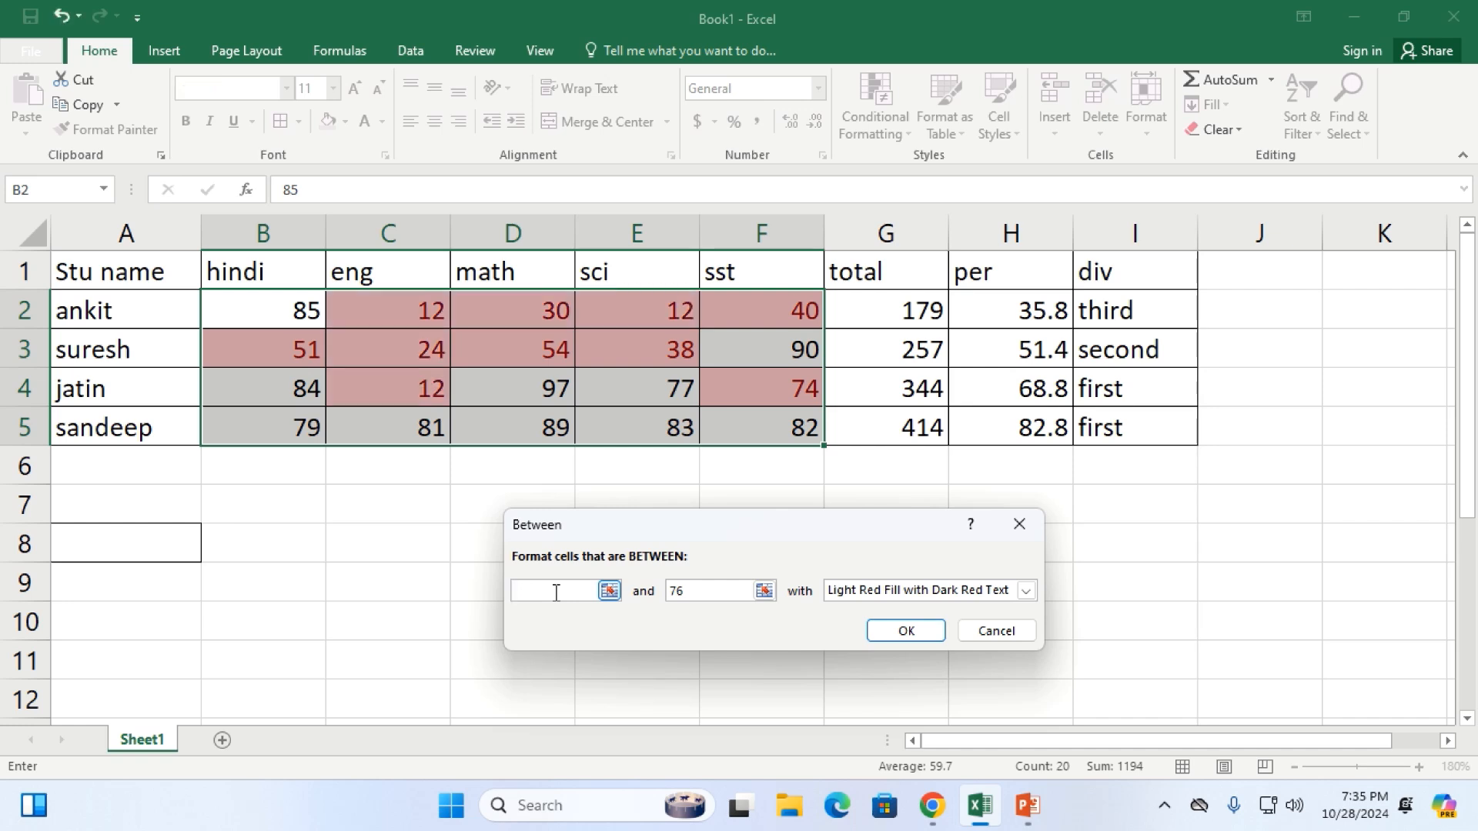
{"action": "type", "text": "30"}
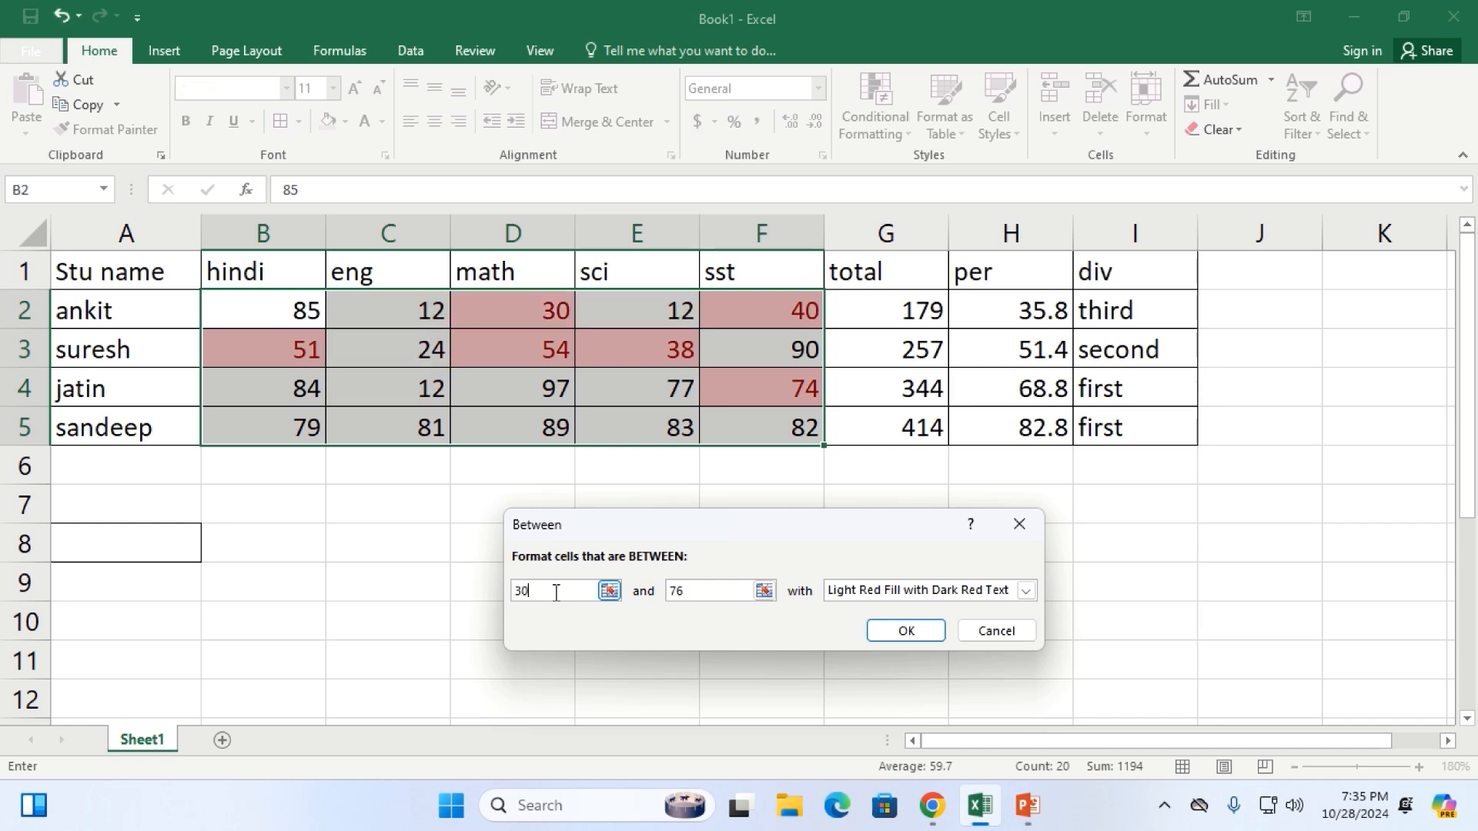
{"action": "left_click", "coordinate": [712, 590]}
{"action": "key", "text": "BackSpace"}
{"action": "key", "text": "BackSpace"}
{"action": "type", "text": "90"}
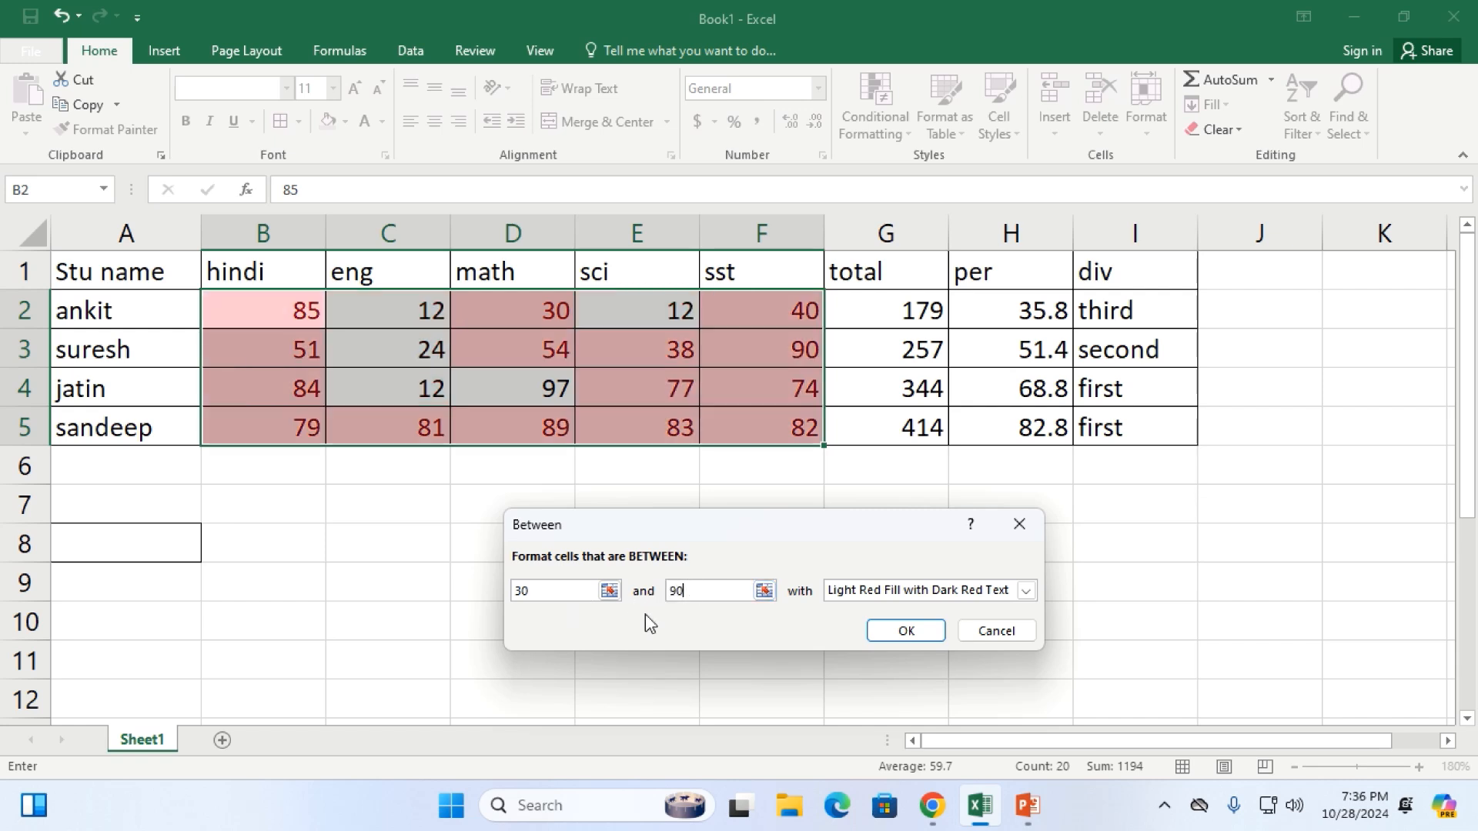
{"action": "left_click", "coordinate": [908, 591]}
{"action": "left_click", "coordinate": [894, 638]}
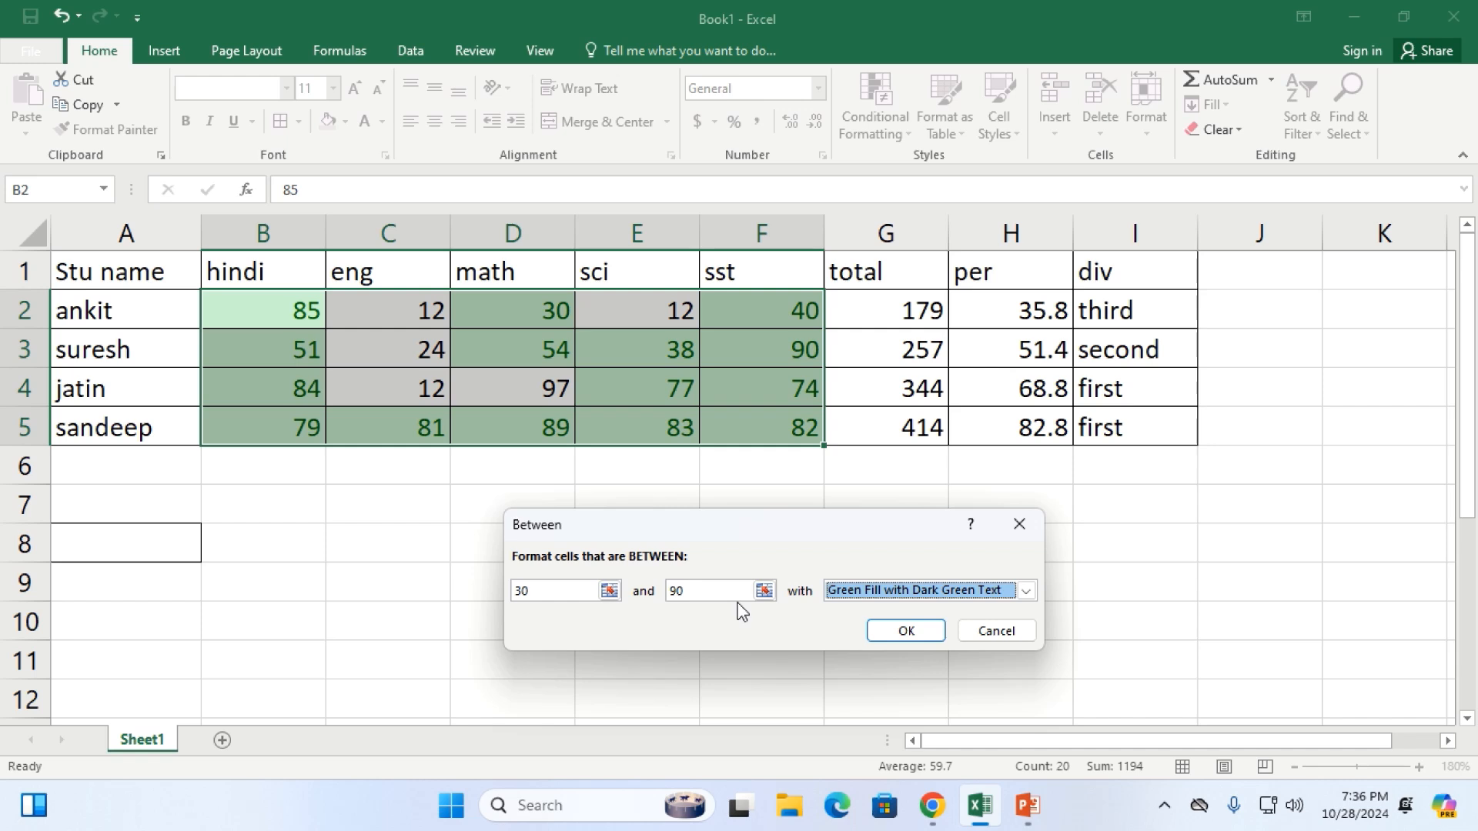
{"action": "left_click", "coordinate": [910, 630]}
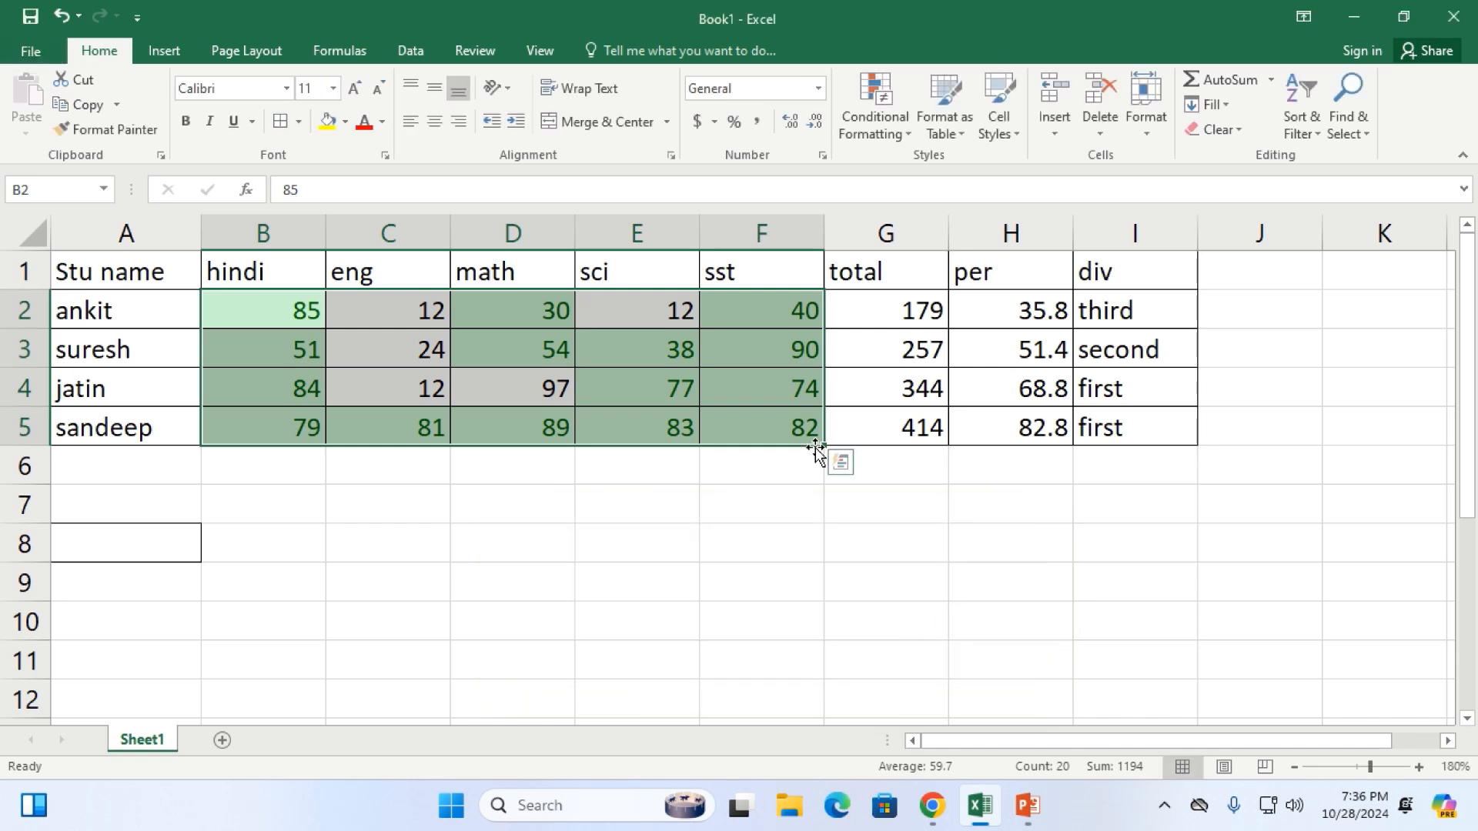
Review which subject marks in B2:F5 the between 30 and 90 rule highlights and which it leaves out
{"action": "left_click", "coordinate": [551, 385]}
{"action": "left_click", "coordinate": [287, 311]}
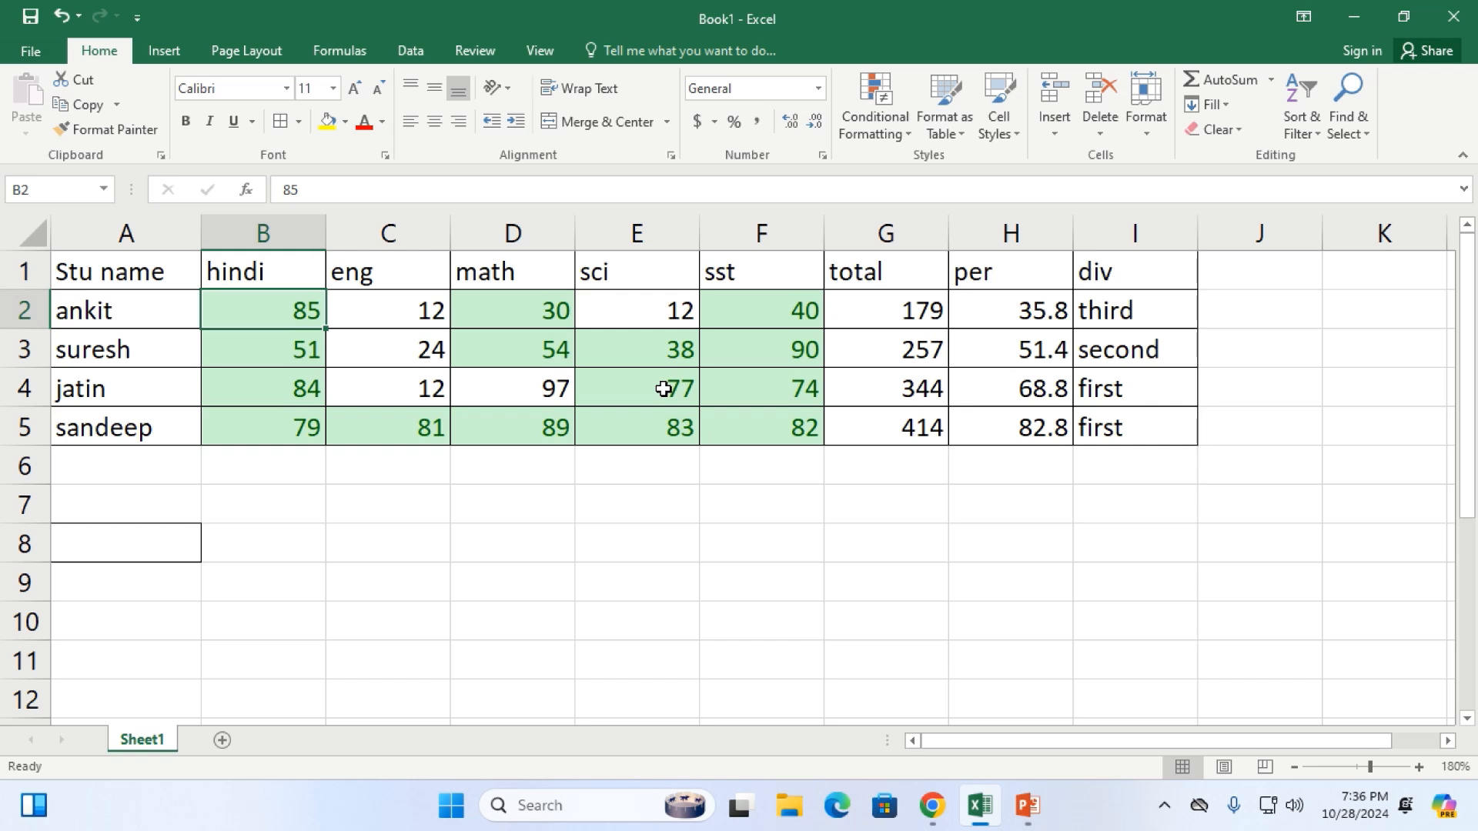
{"action": "left_click", "coordinate": [743, 394]}
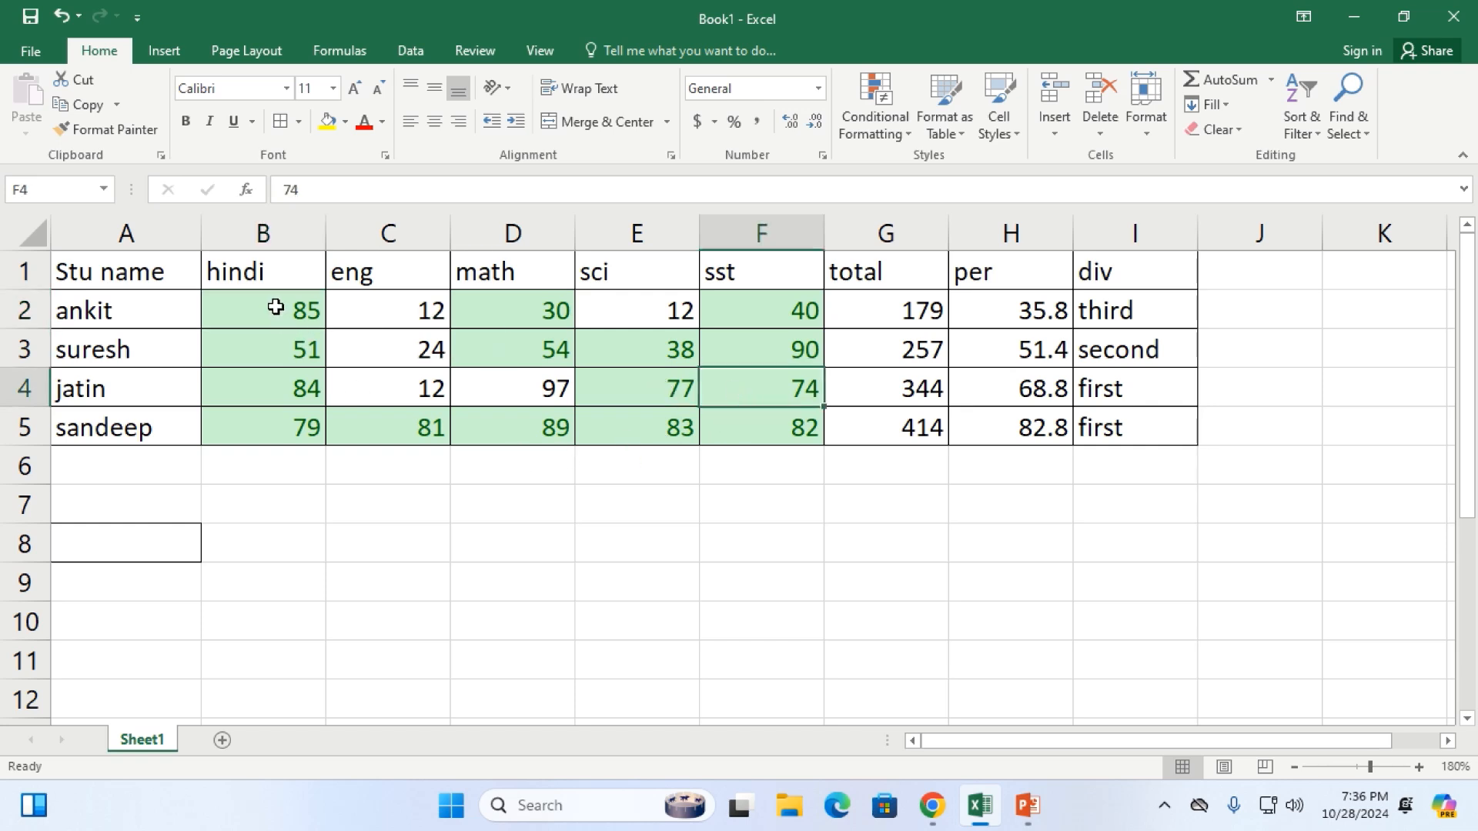
{"action": "left_click_drag", "start_coordinate": [276, 307], "coordinate": [280, 408]}
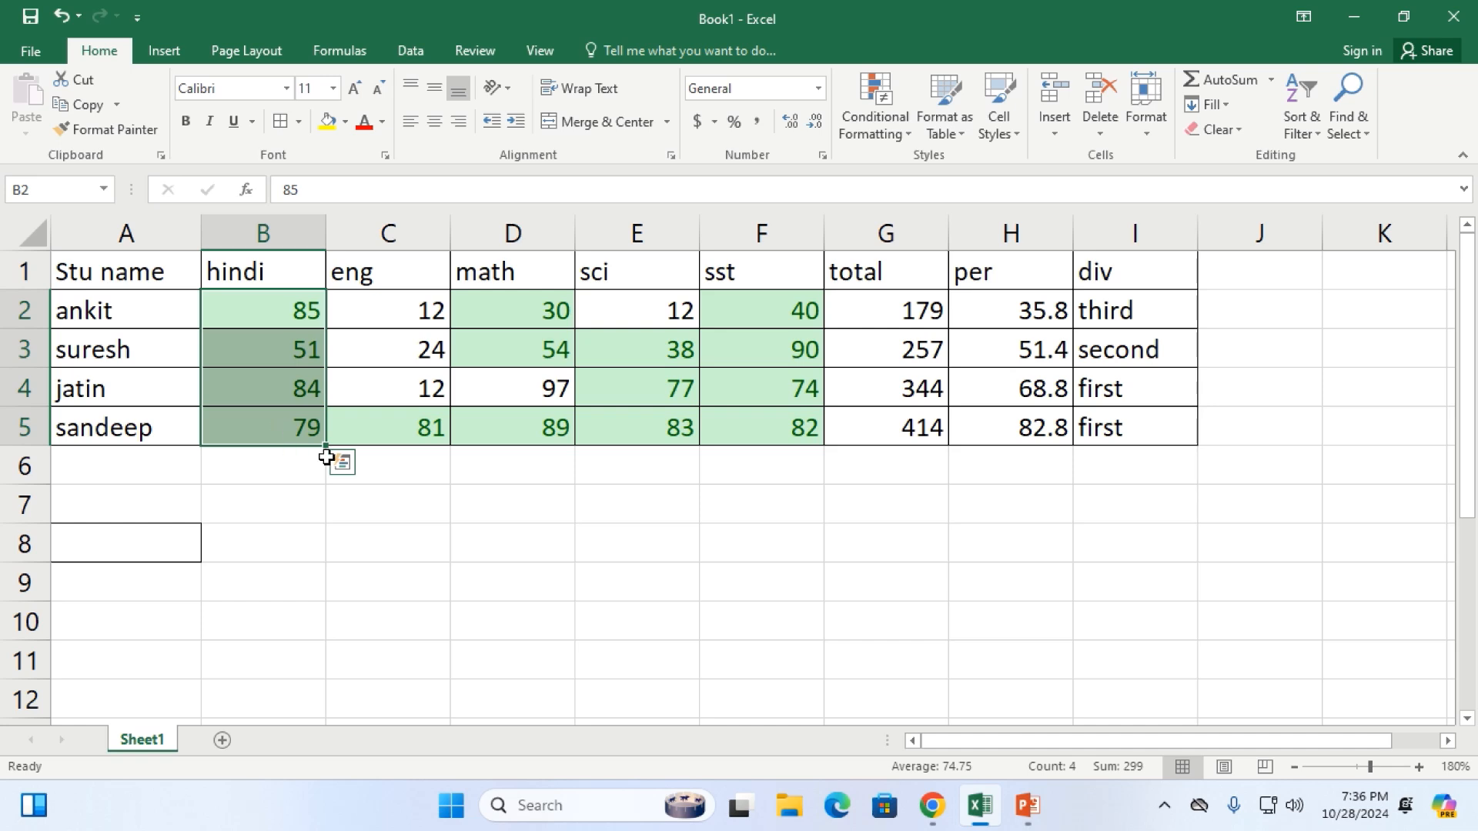
{"action": "left_click_drag", "start_coordinate": [373, 428], "coordinate": [762, 434]}
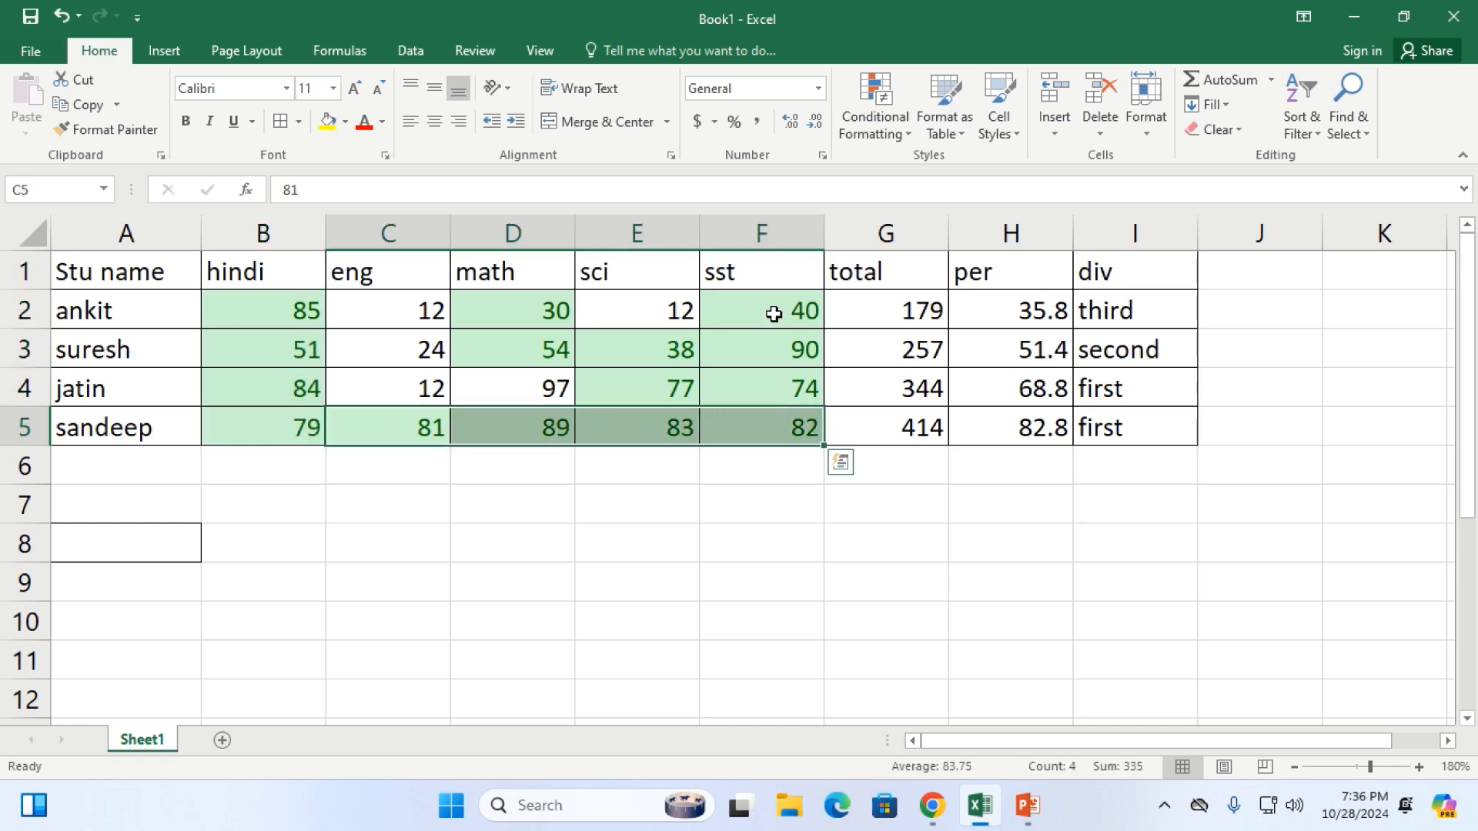
{"action": "left_click_drag", "start_coordinate": [773, 307], "coordinate": [782, 396]}
{"action": "left_click_drag", "start_coordinate": [653, 337], "coordinate": [649, 386]}
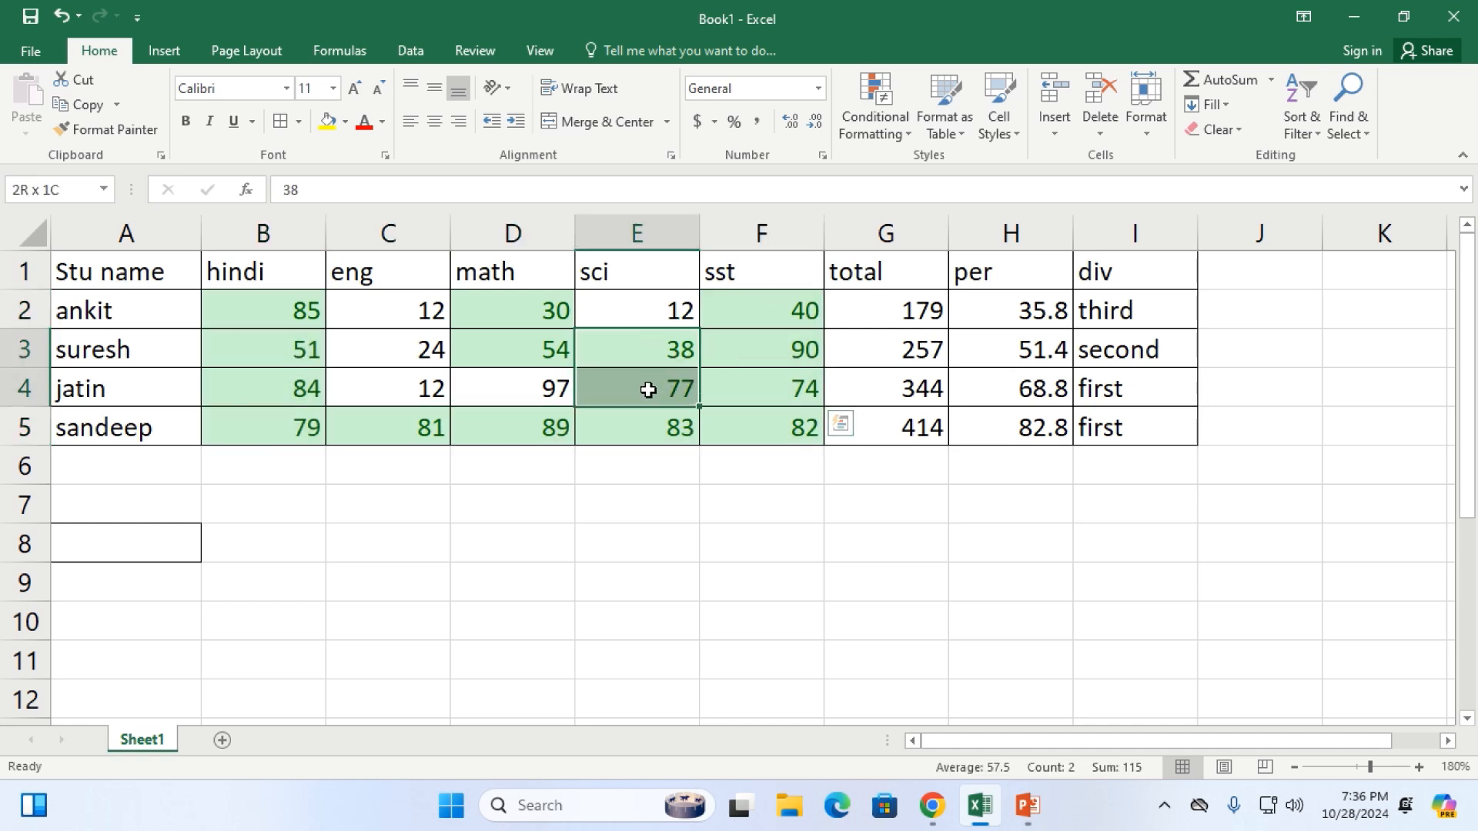
{"action": "left_click", "coordinate": [831, 388]}
{"action": "left_click", "coordinate": [781, 350]}
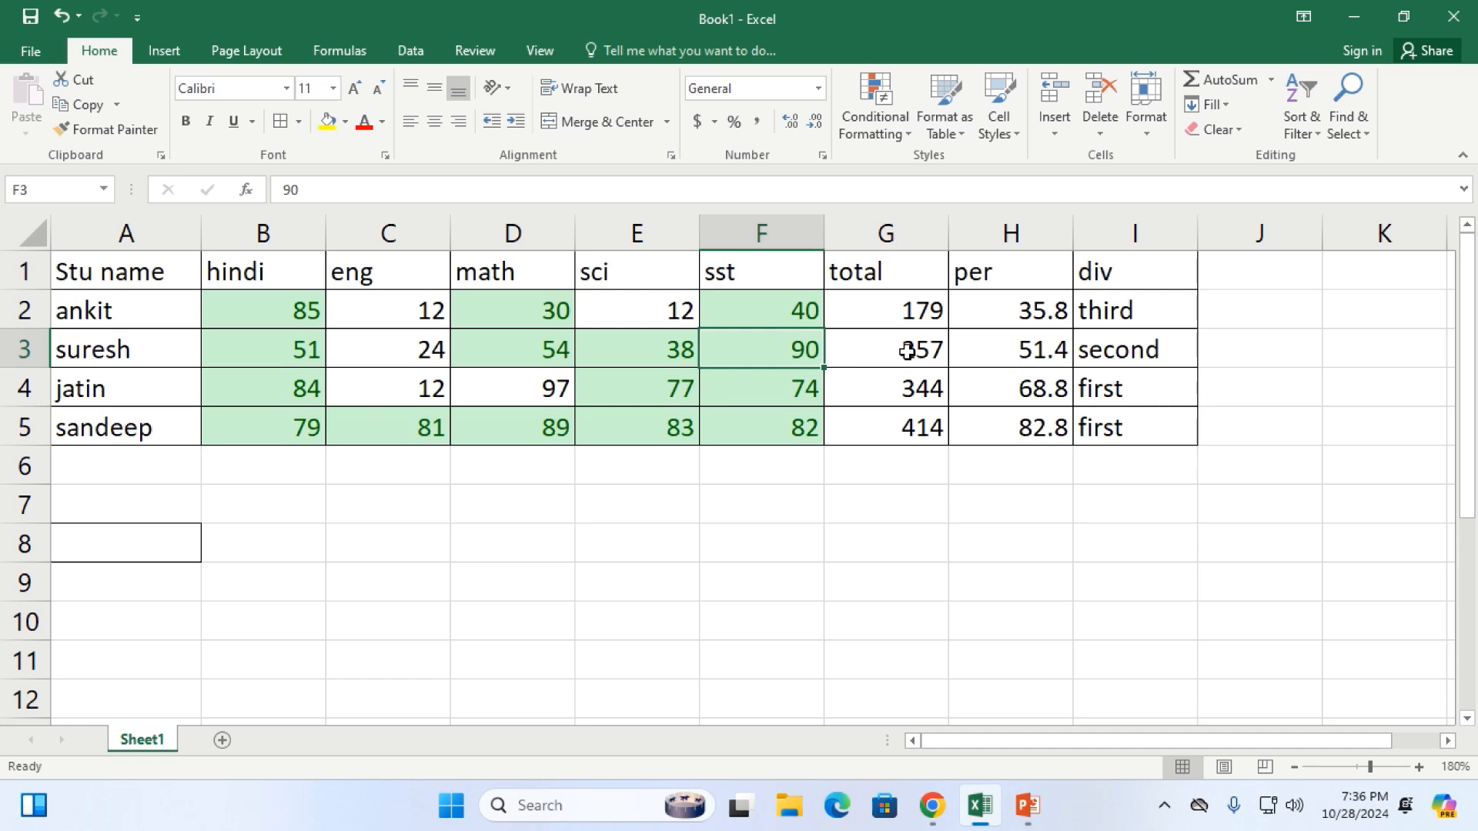
{"action": "left_click", "coordinate": [908, 350]}
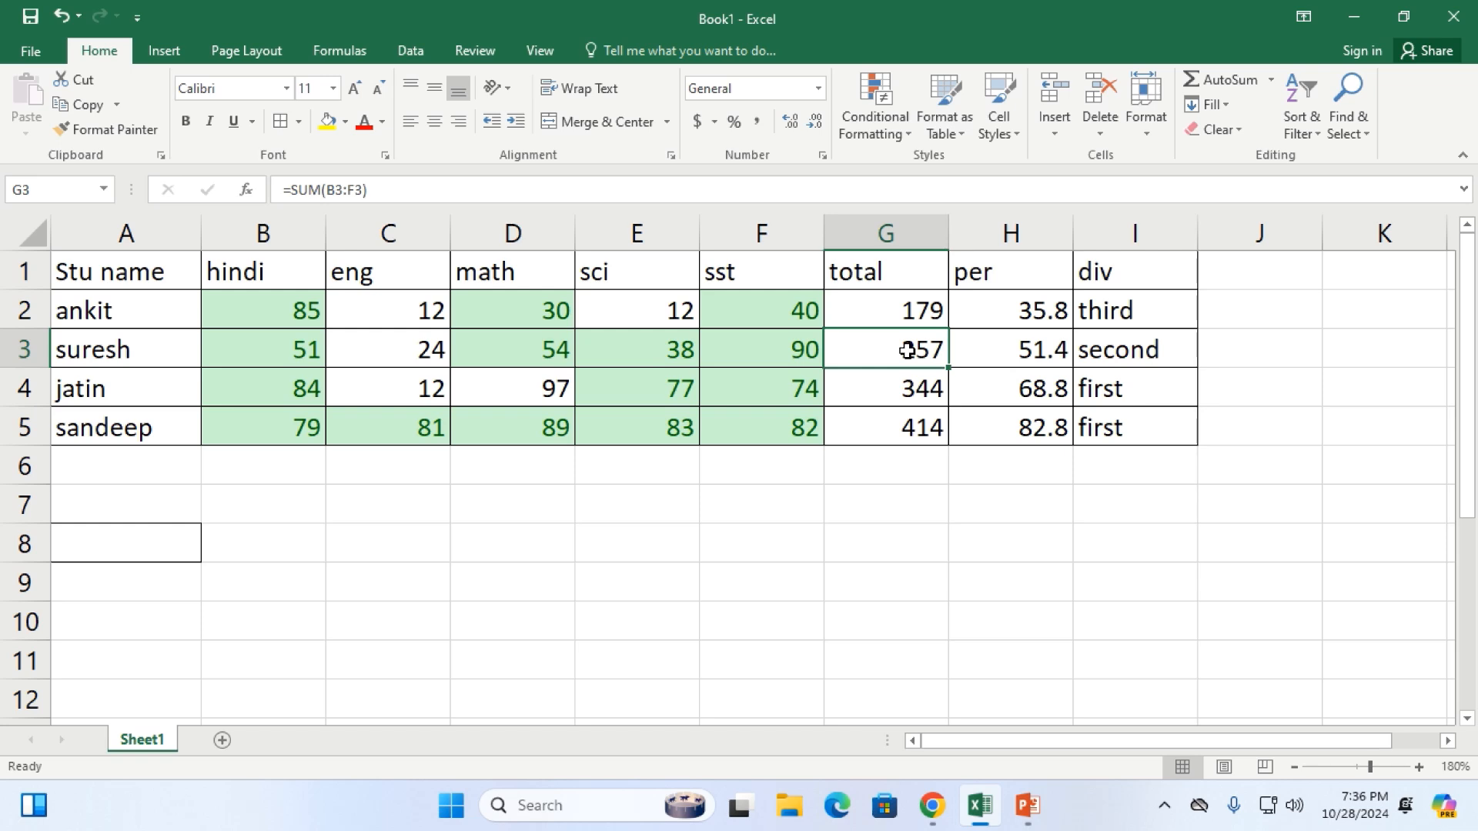
{"action": "left_click", "coordinate": [240, 377]}
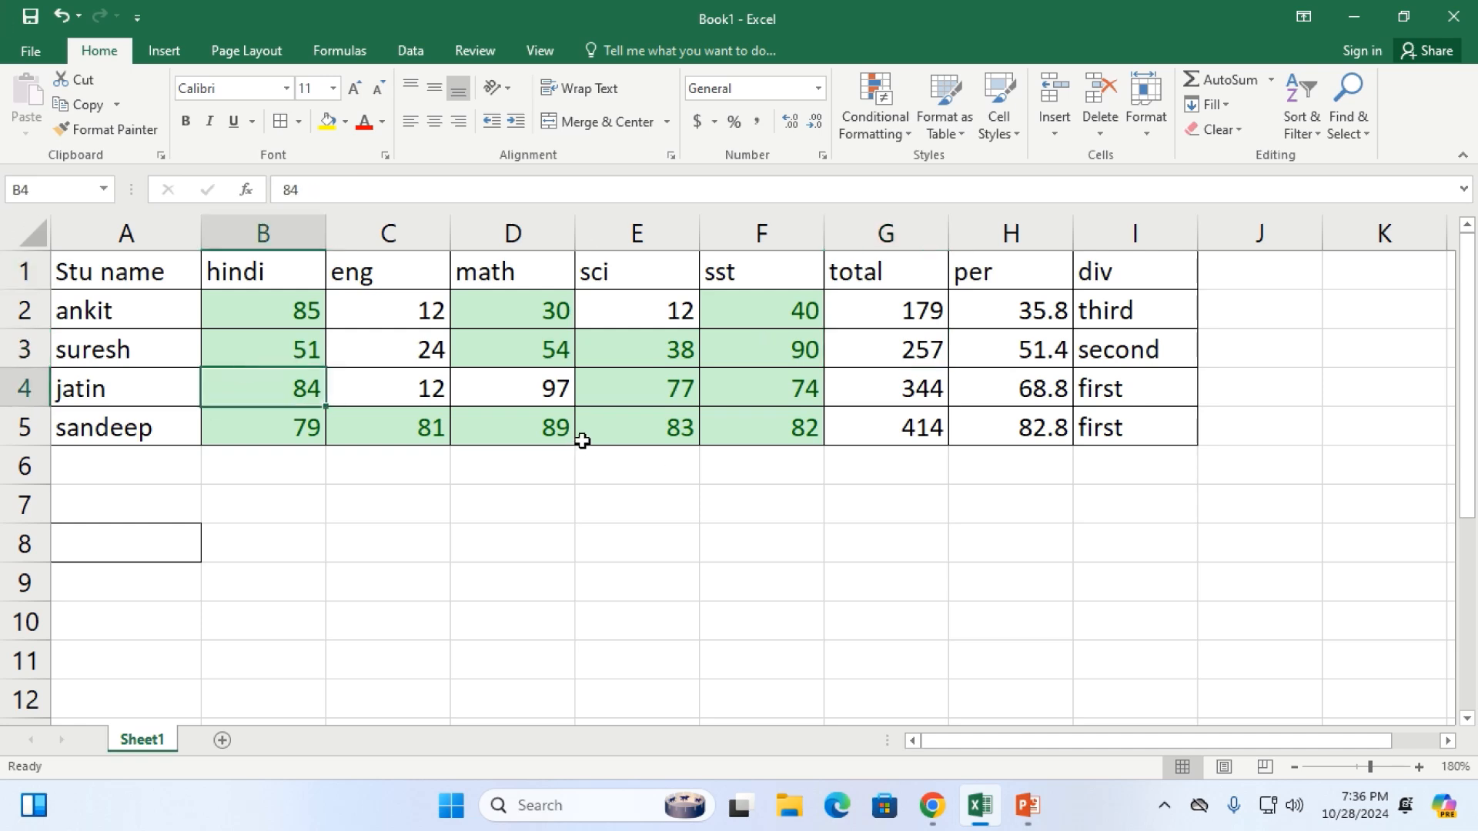
{"action": "left_click", "coordinate": [856, 307]}
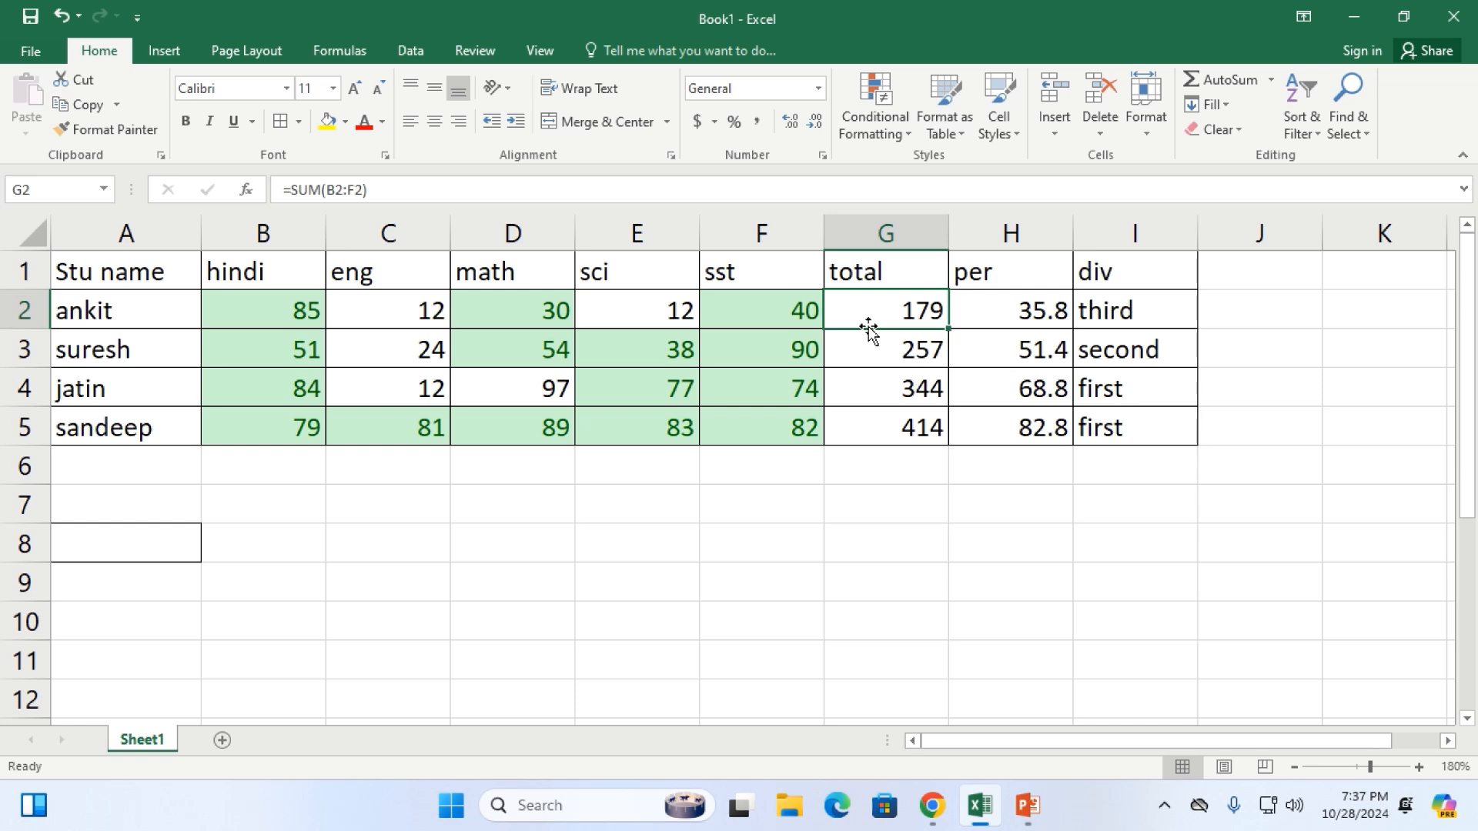
{"action": "mouse_move", "coordinate": [0, 2]}
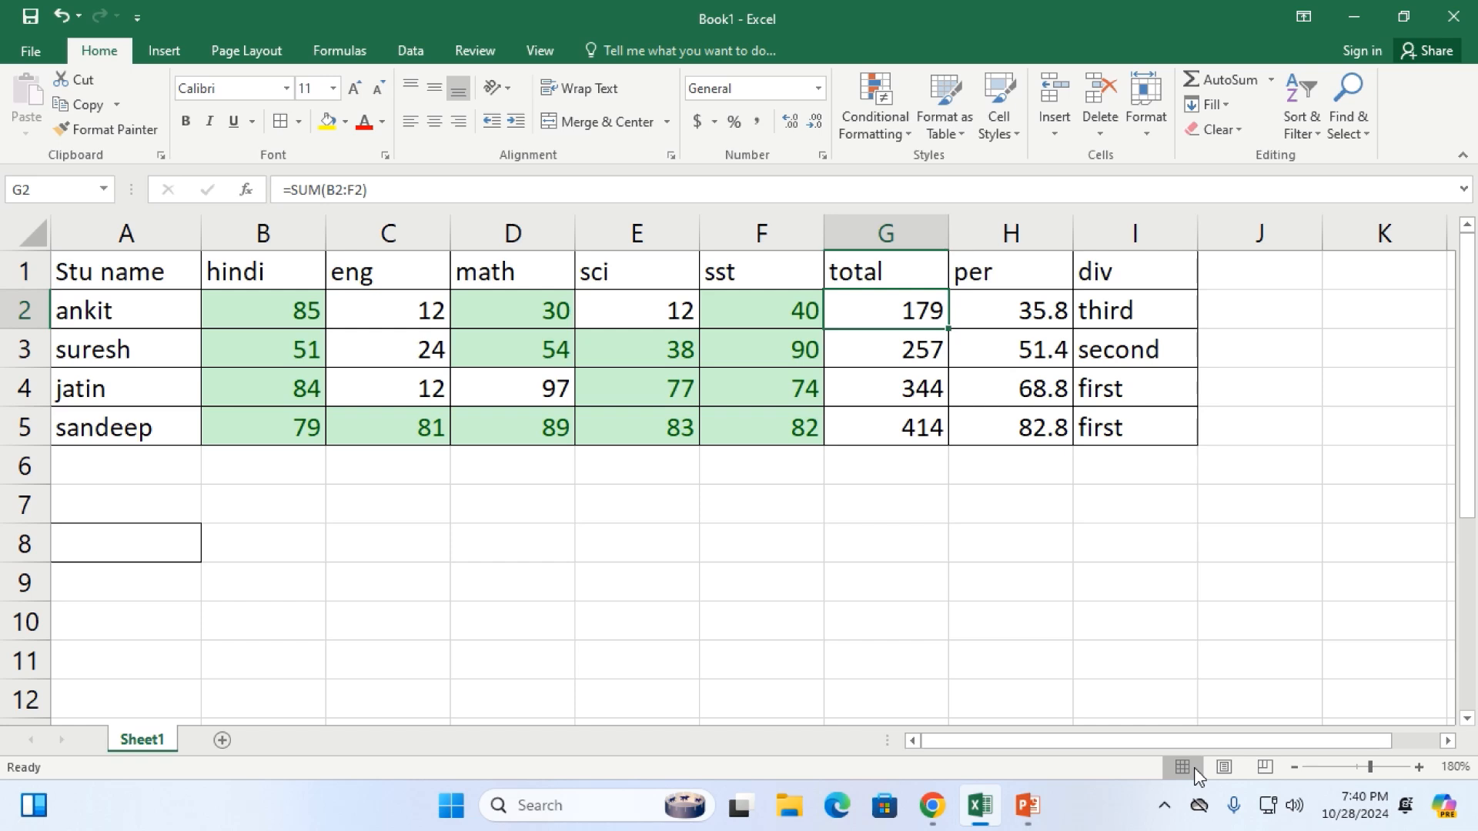
{"action": "left_click", "coordinate": [496, 422]}
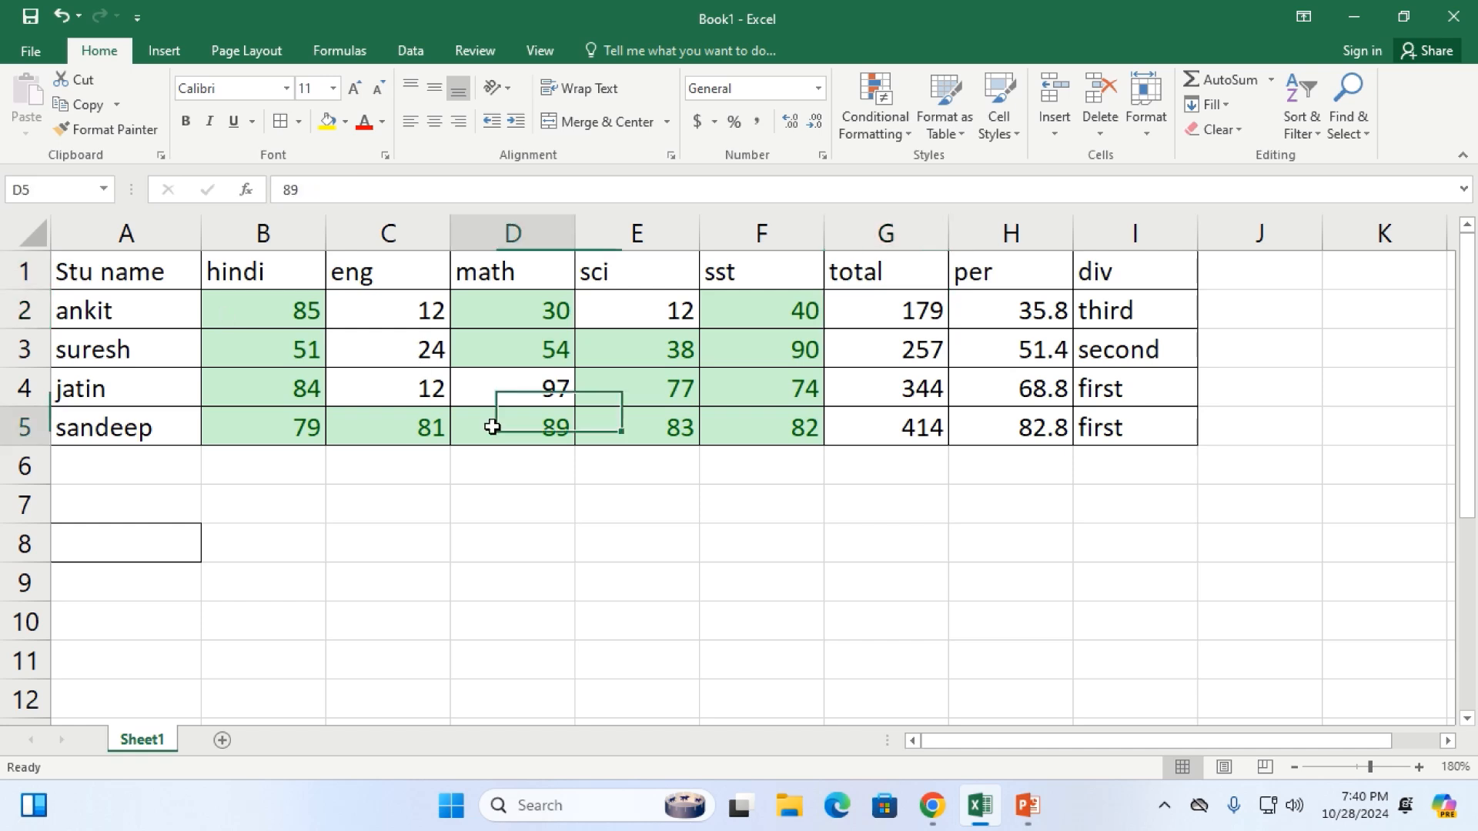
{"action": "left_click", "coordinate": [757, 417]}
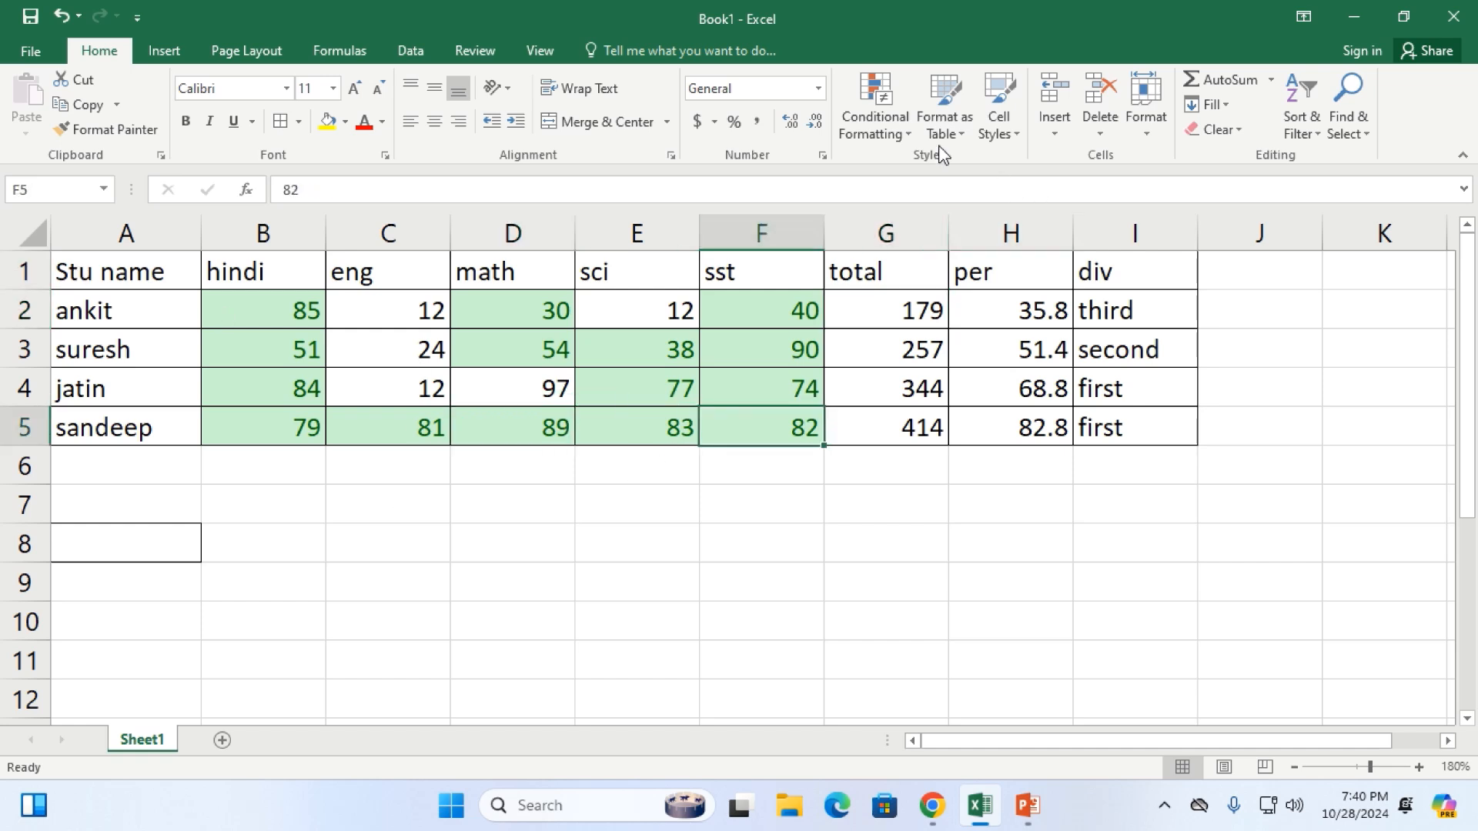
{"action": "left_click", "coordinate": [890, 131]}
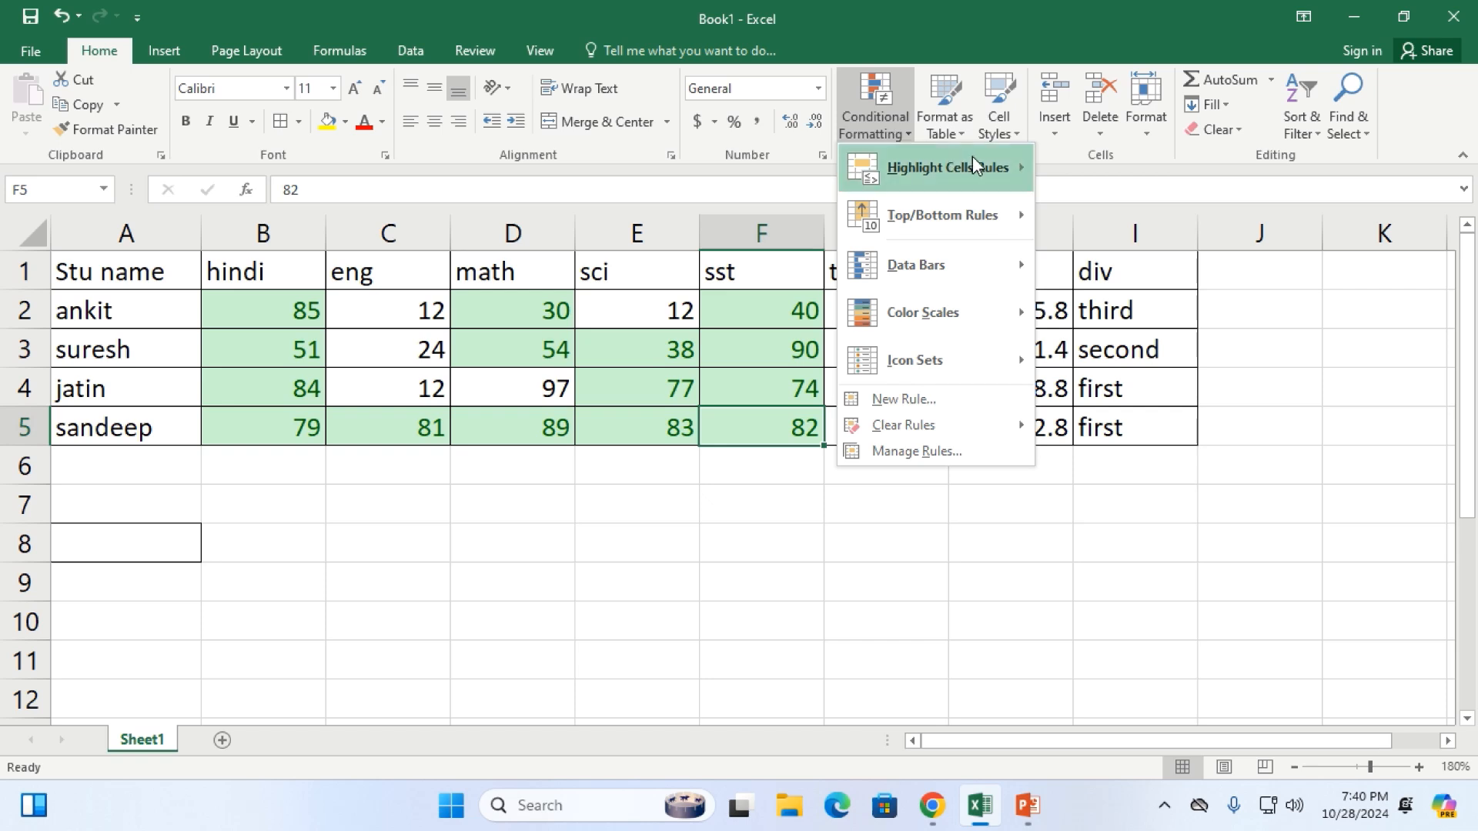
{"action": "mouse_move", "coordinate": [973, 156]}
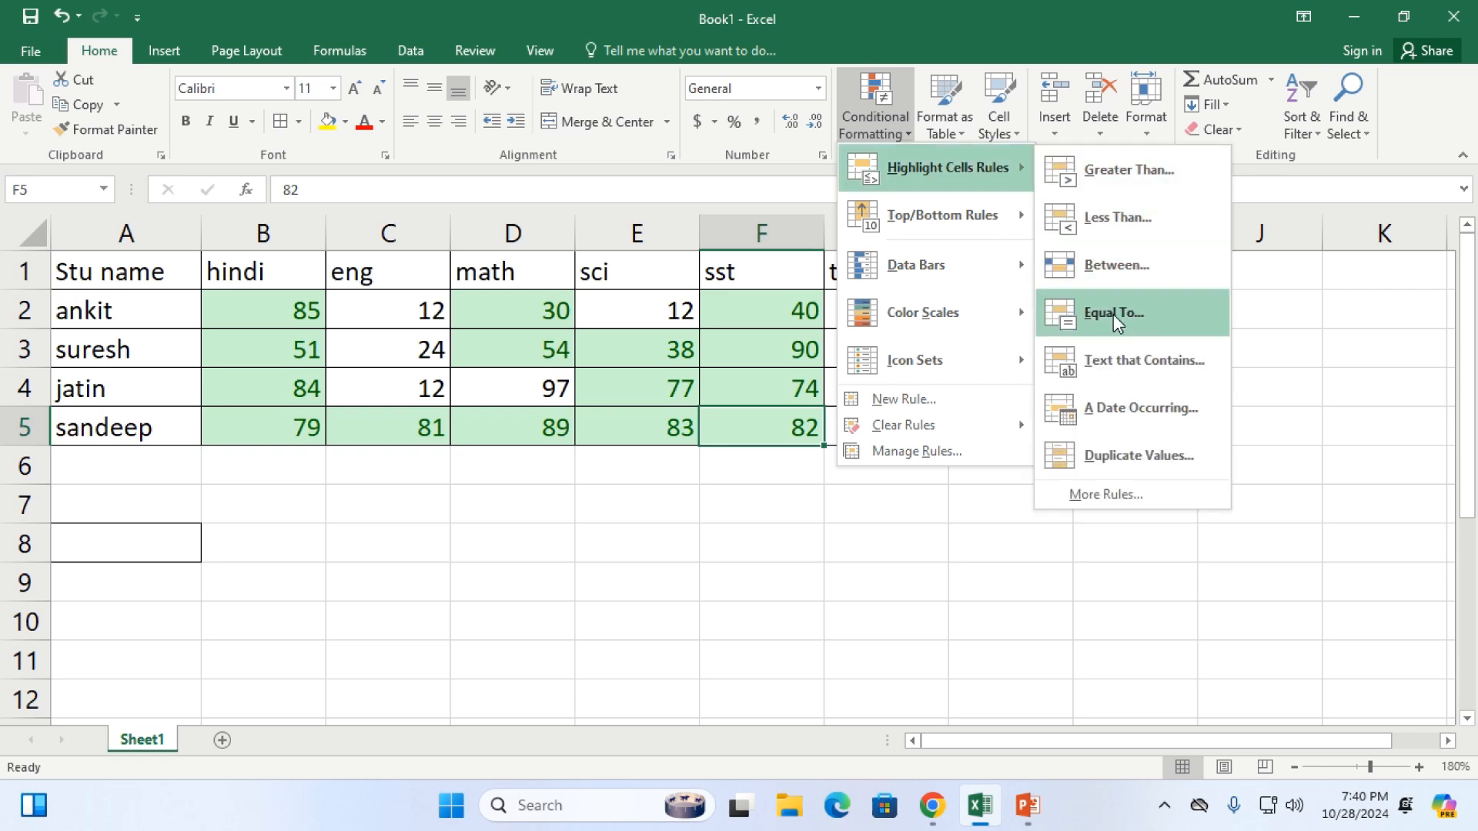
{"action": "left_click", "coordinate": [461, 400]}
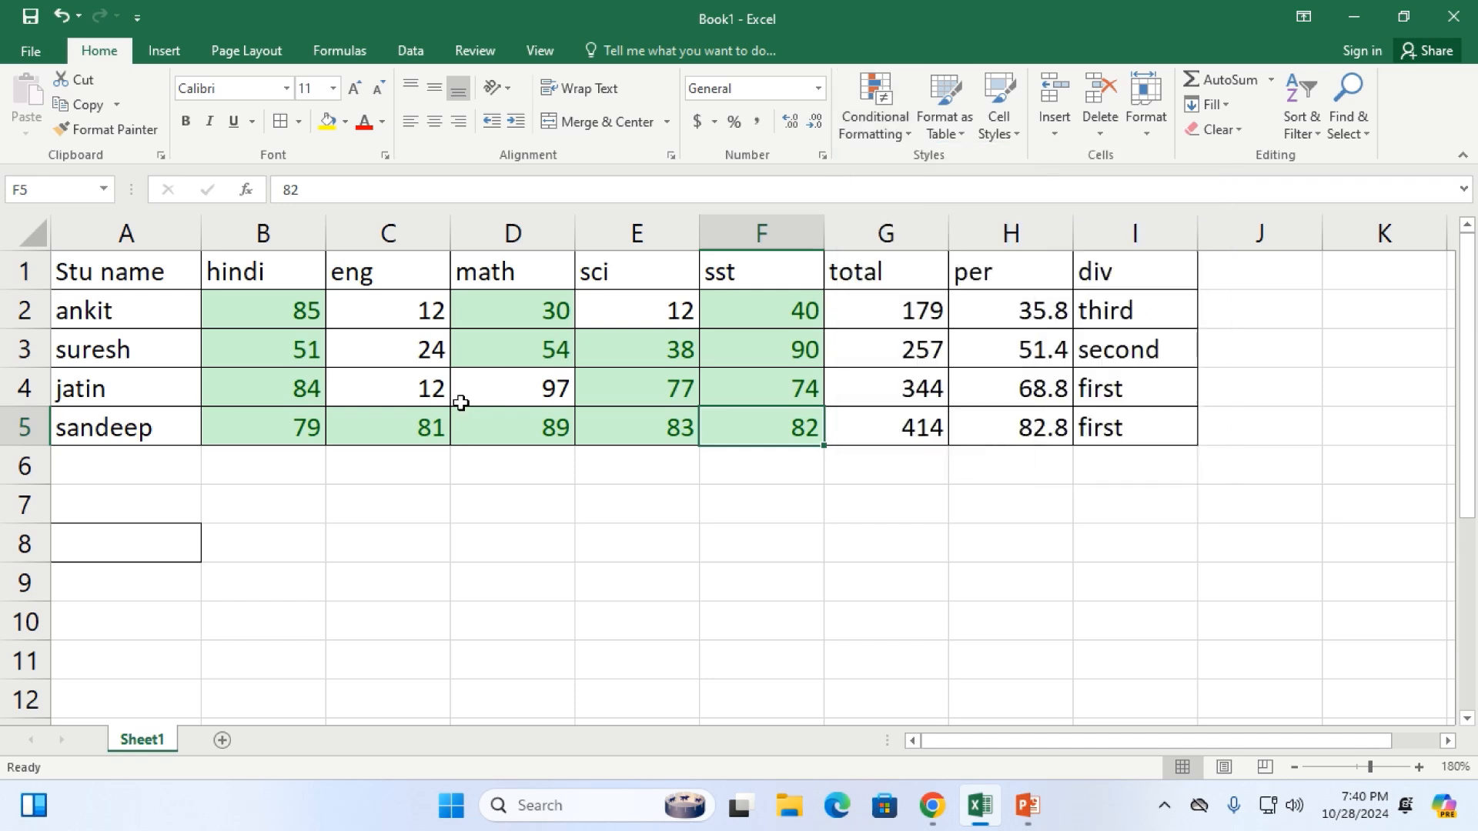
Set the hindi mark in B4 to 85
{"action": "left_click", "coordinate": [365, 371]}
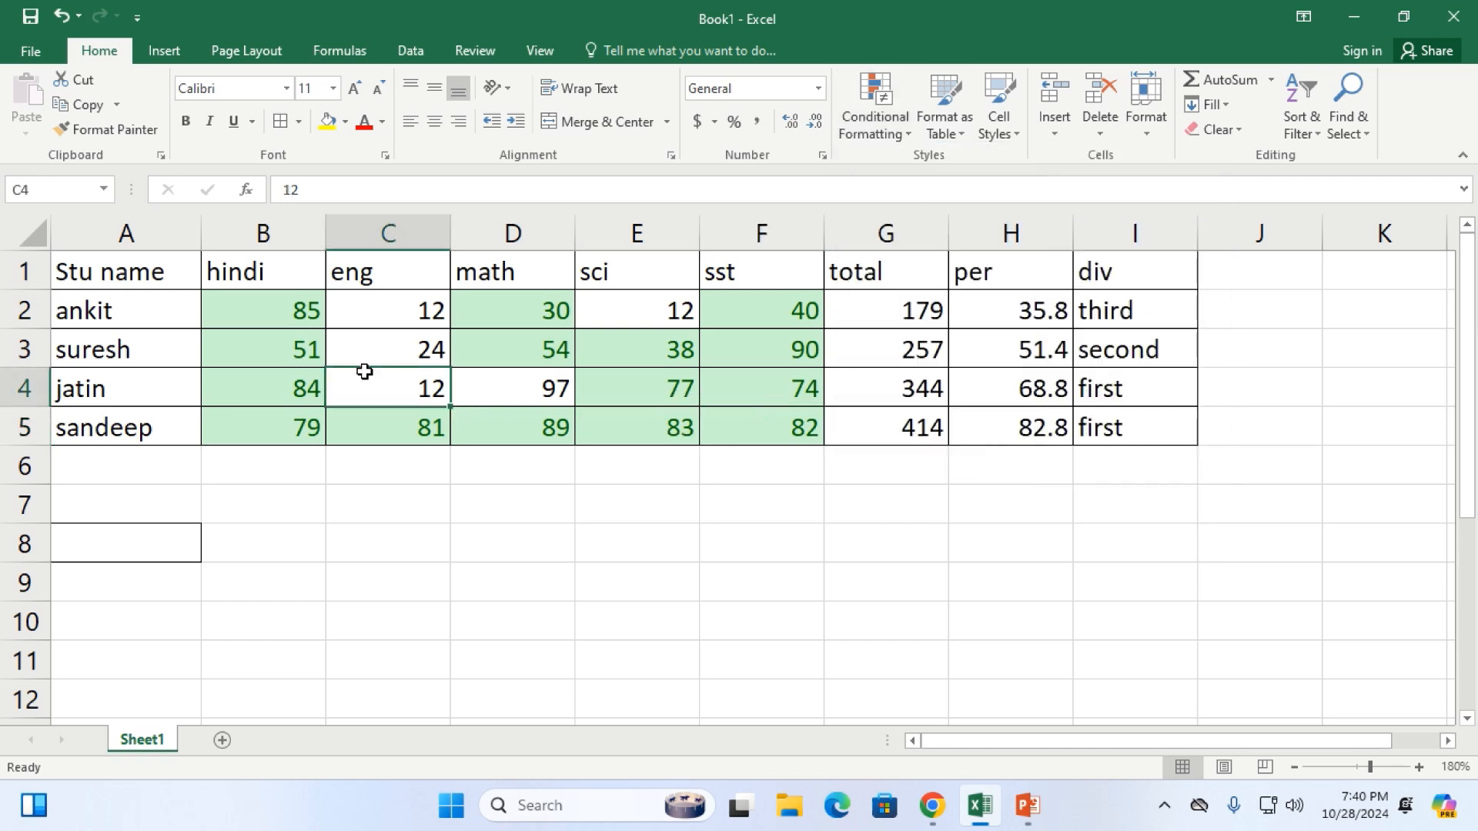
{"action": "left_click", "coordinate": [287, 350]}
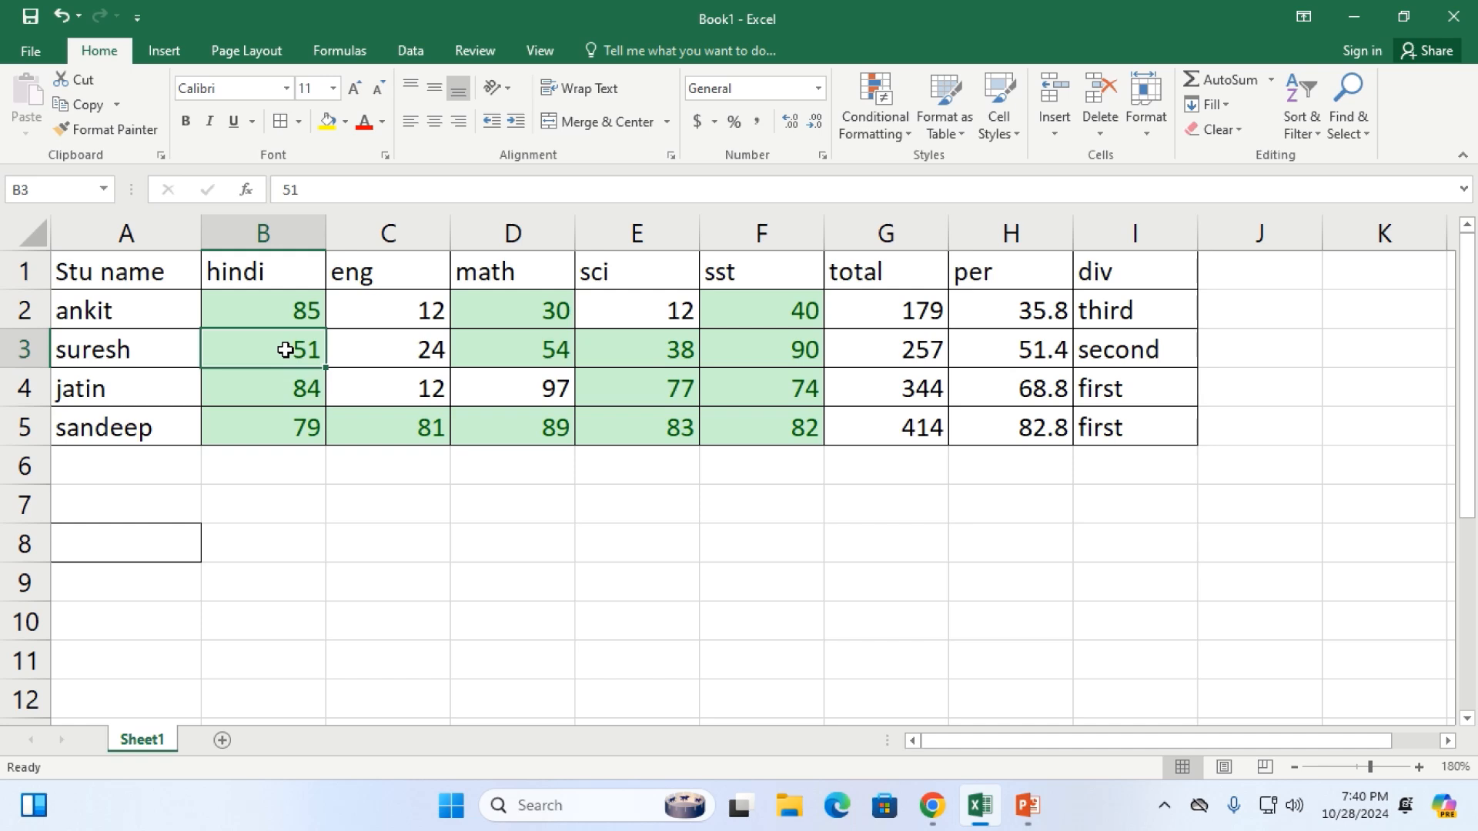
{"action": "left_click", "coordinate": [286, 301]}
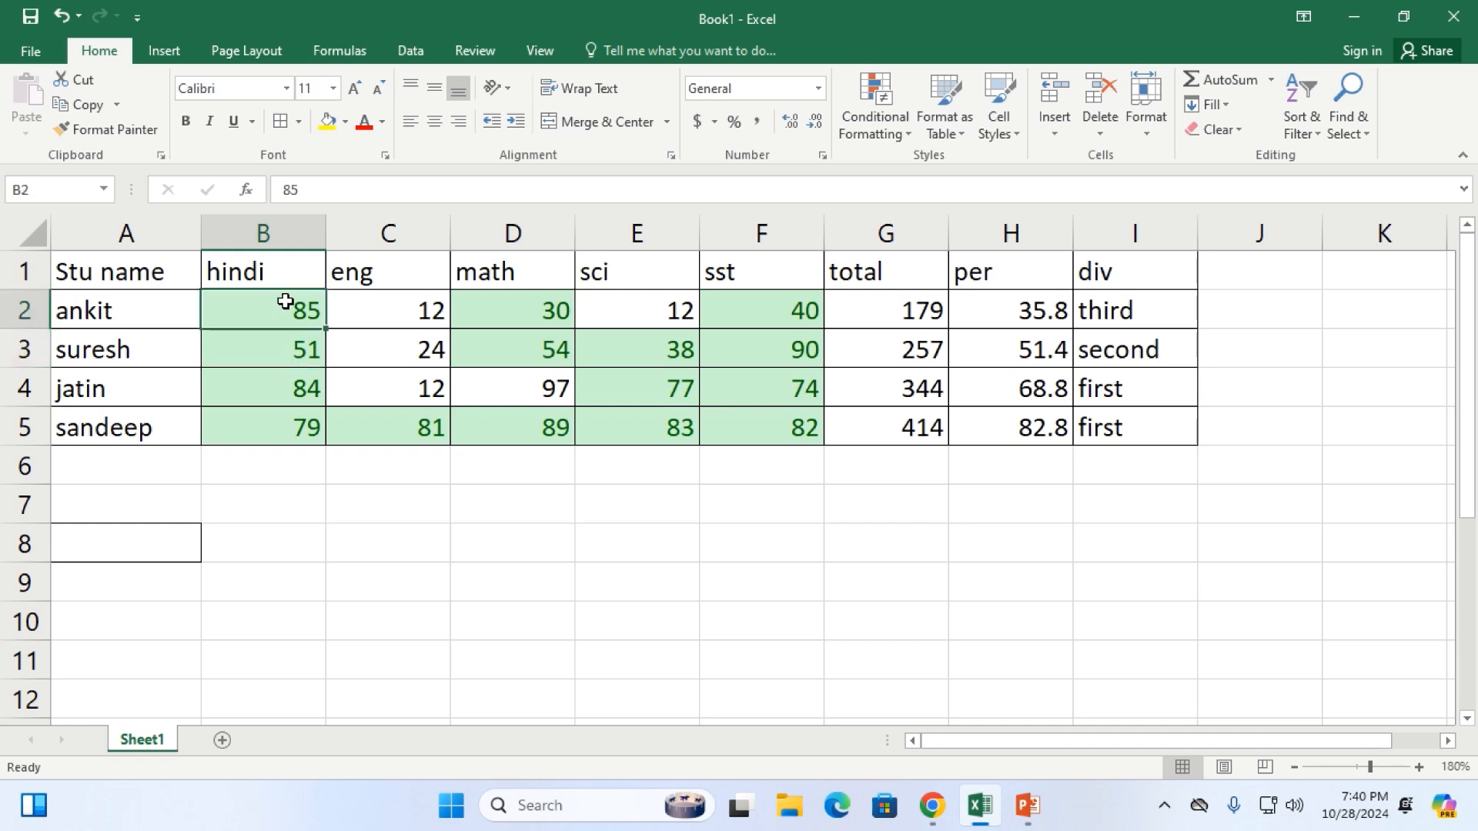
{"action": "left_click", "coordinate": [301, 390]}
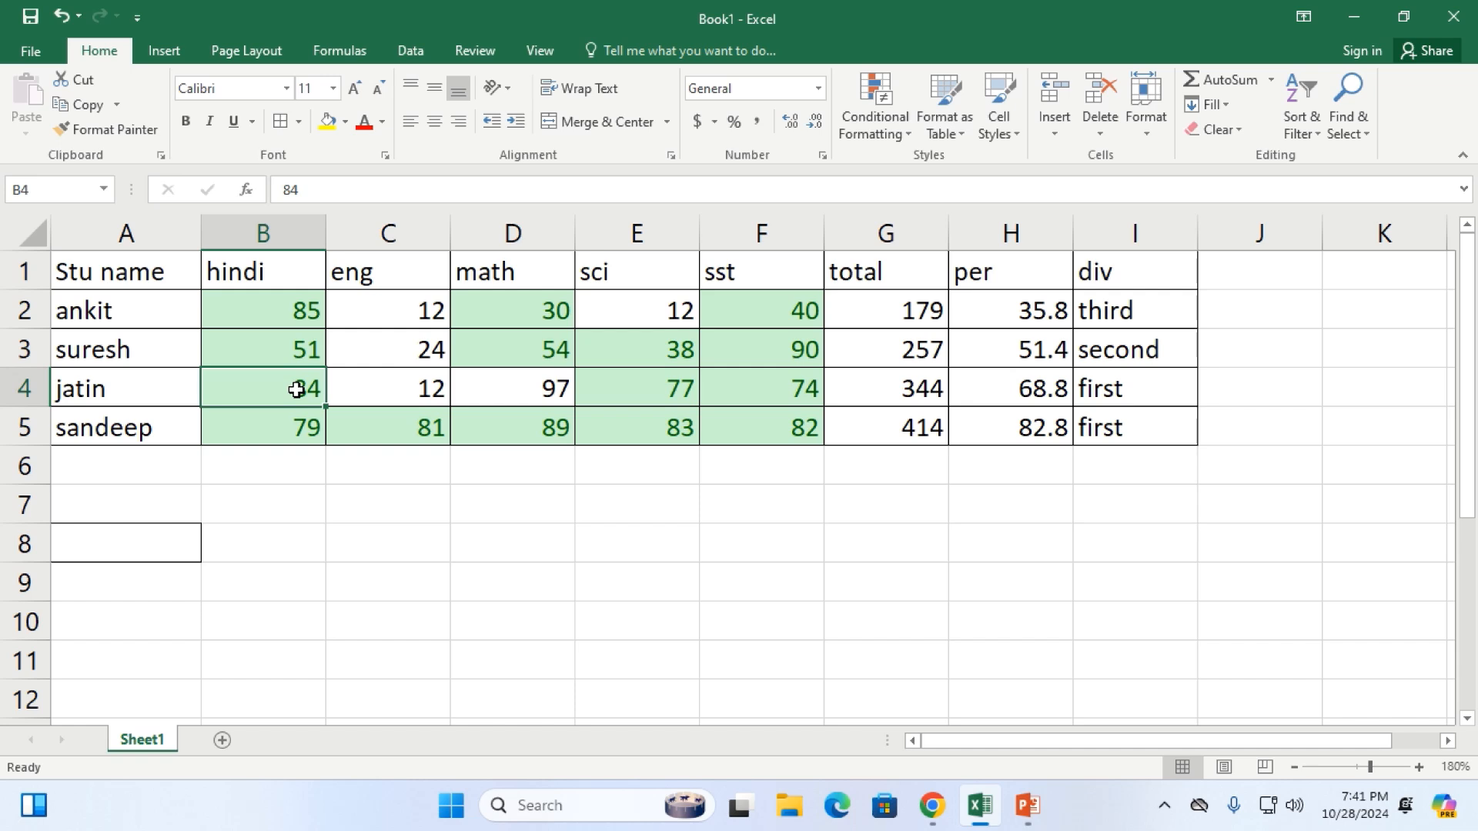
{"action": "type", "text": "85"}
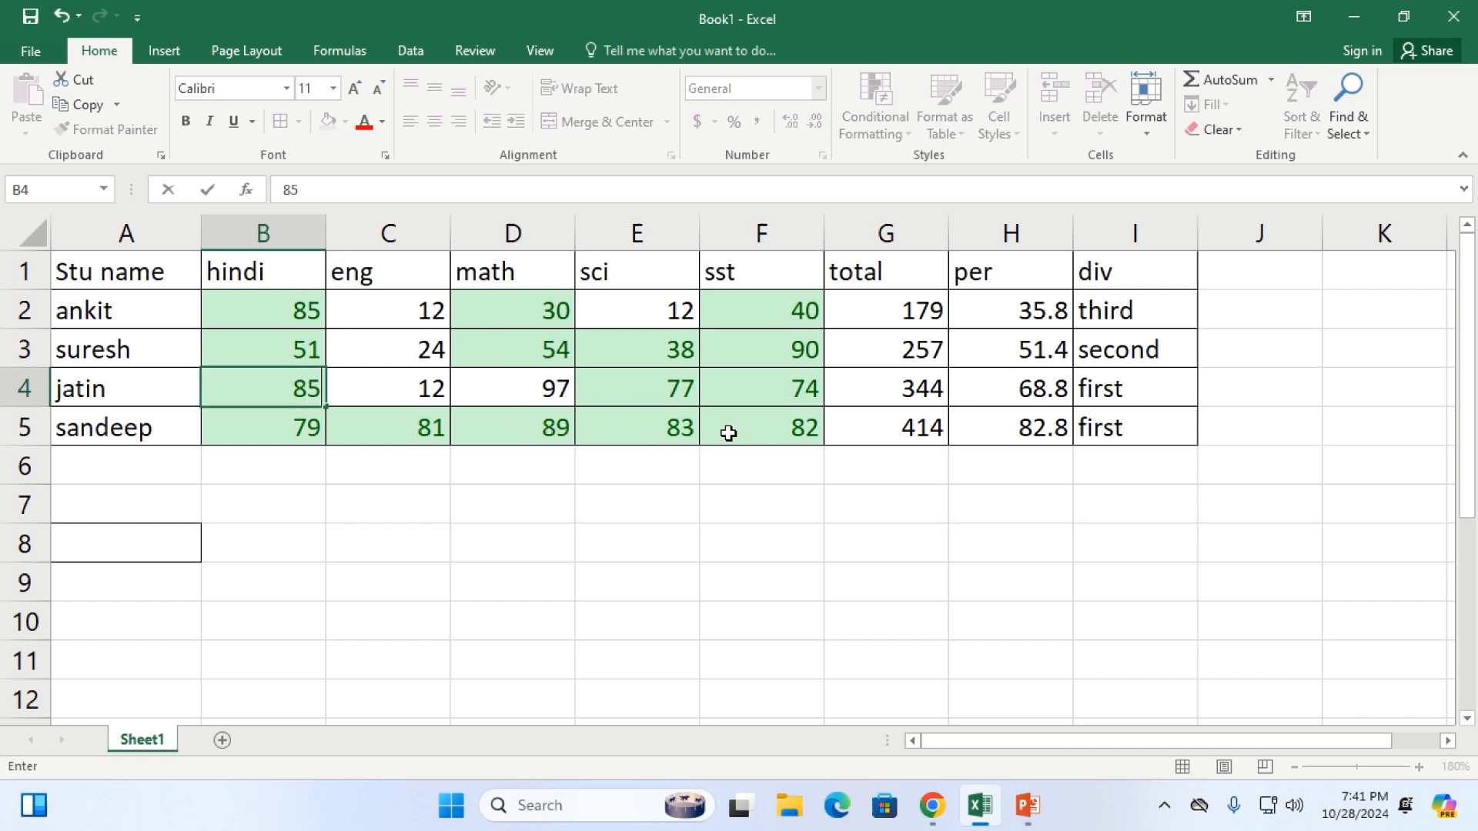
Clear the between 30 and 90 conditional formatting rule from the subject marks in B2:F5
{"action": "left_click_drag", "start_coordinate": [294, 300], "coordinate": [778, 423]}
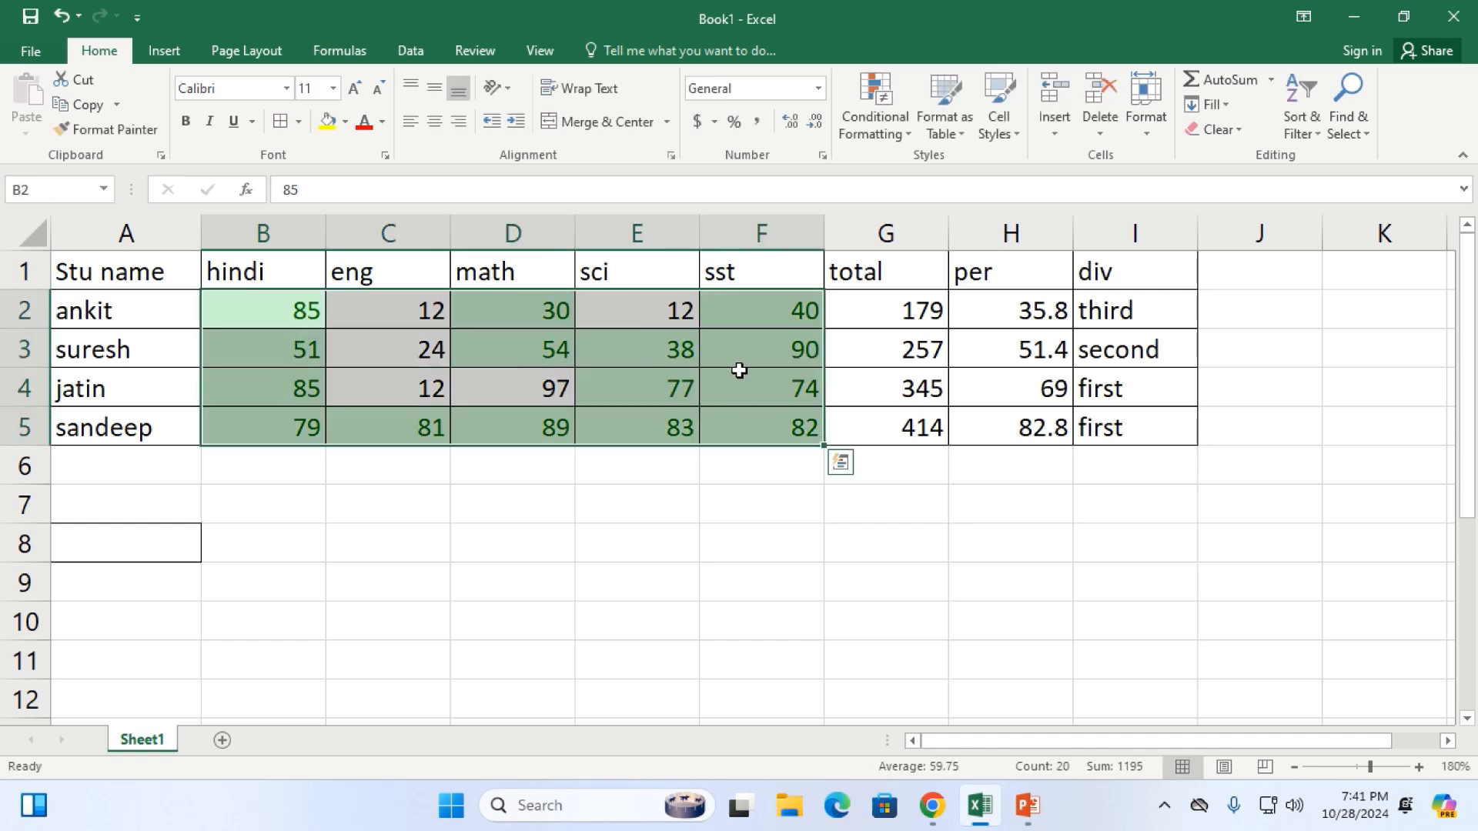
{"action": "left_click", "coordinate": [897, 121]}
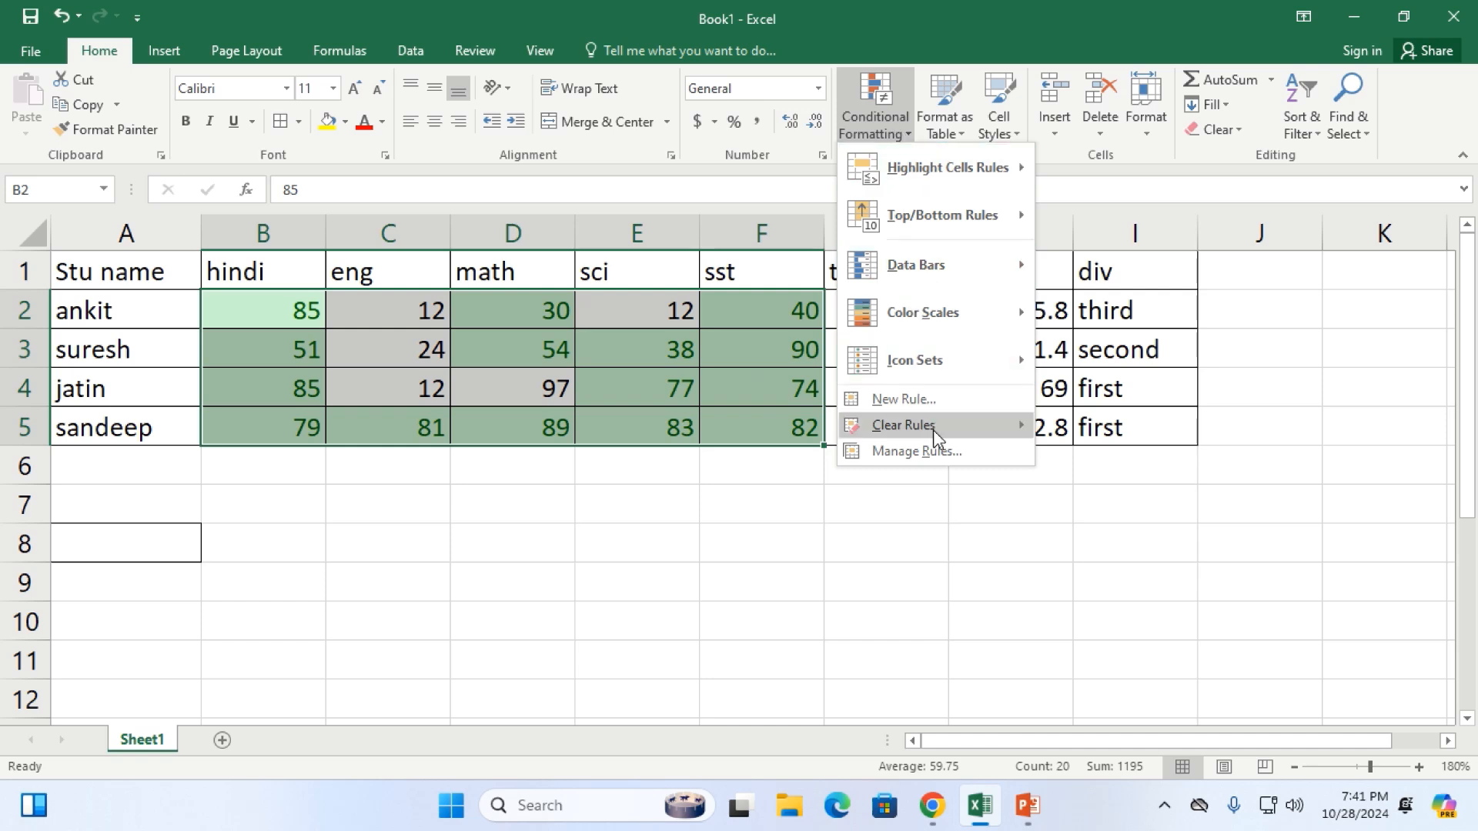
{"action": "mouse_move", "coordinate": [934, 425]}
{"action": "left_click", "coordinate": [1140, 428]}
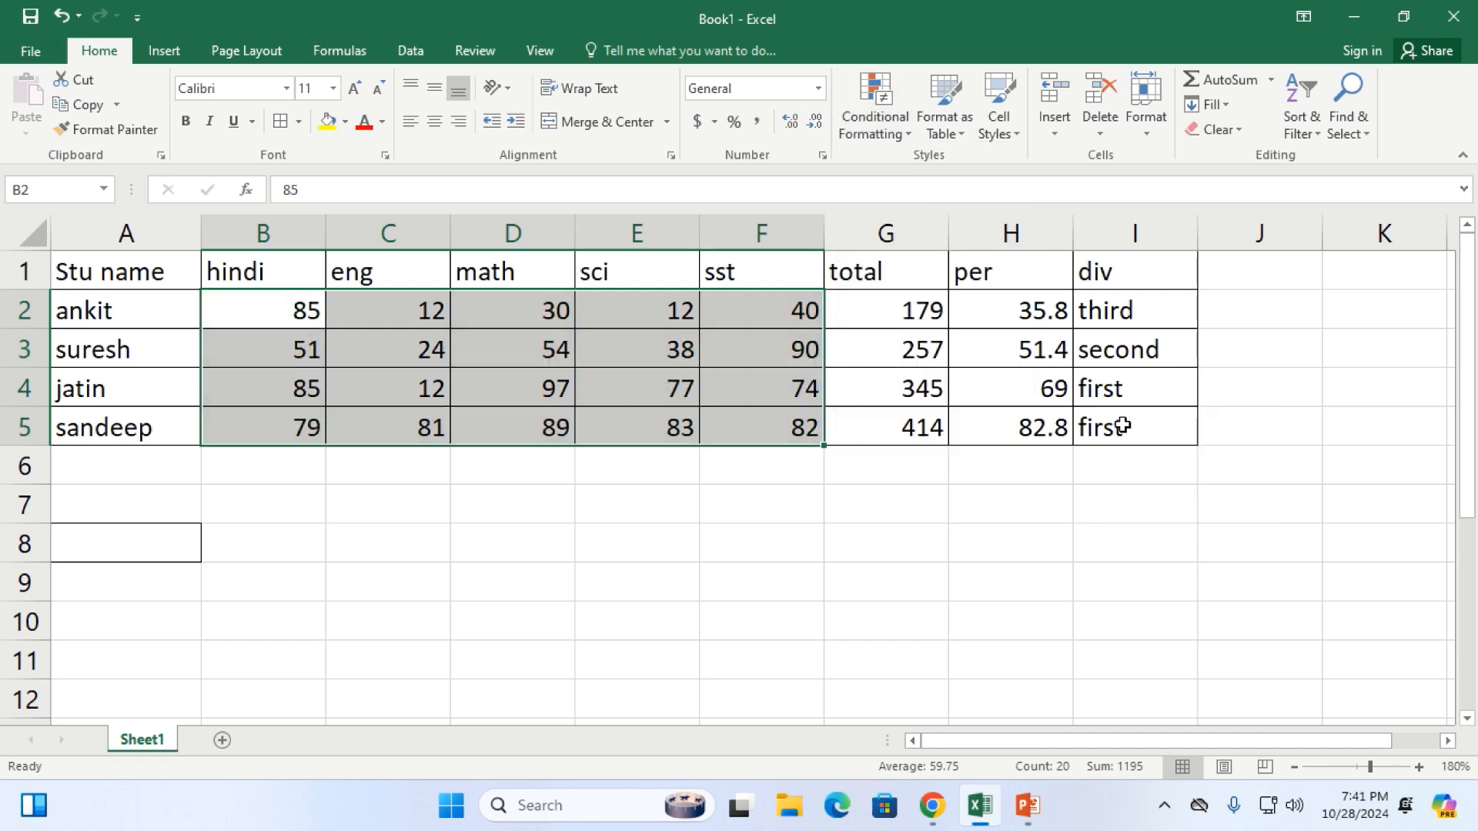
Highlight marks in B2:F5 equal to 85 with Light Red Fill with Dark Red Text using conditional formatting
{"action": "left_click", "coordinate": [888, 135]}
{"action": "mouse_move", "coordinate": [945, 164]}
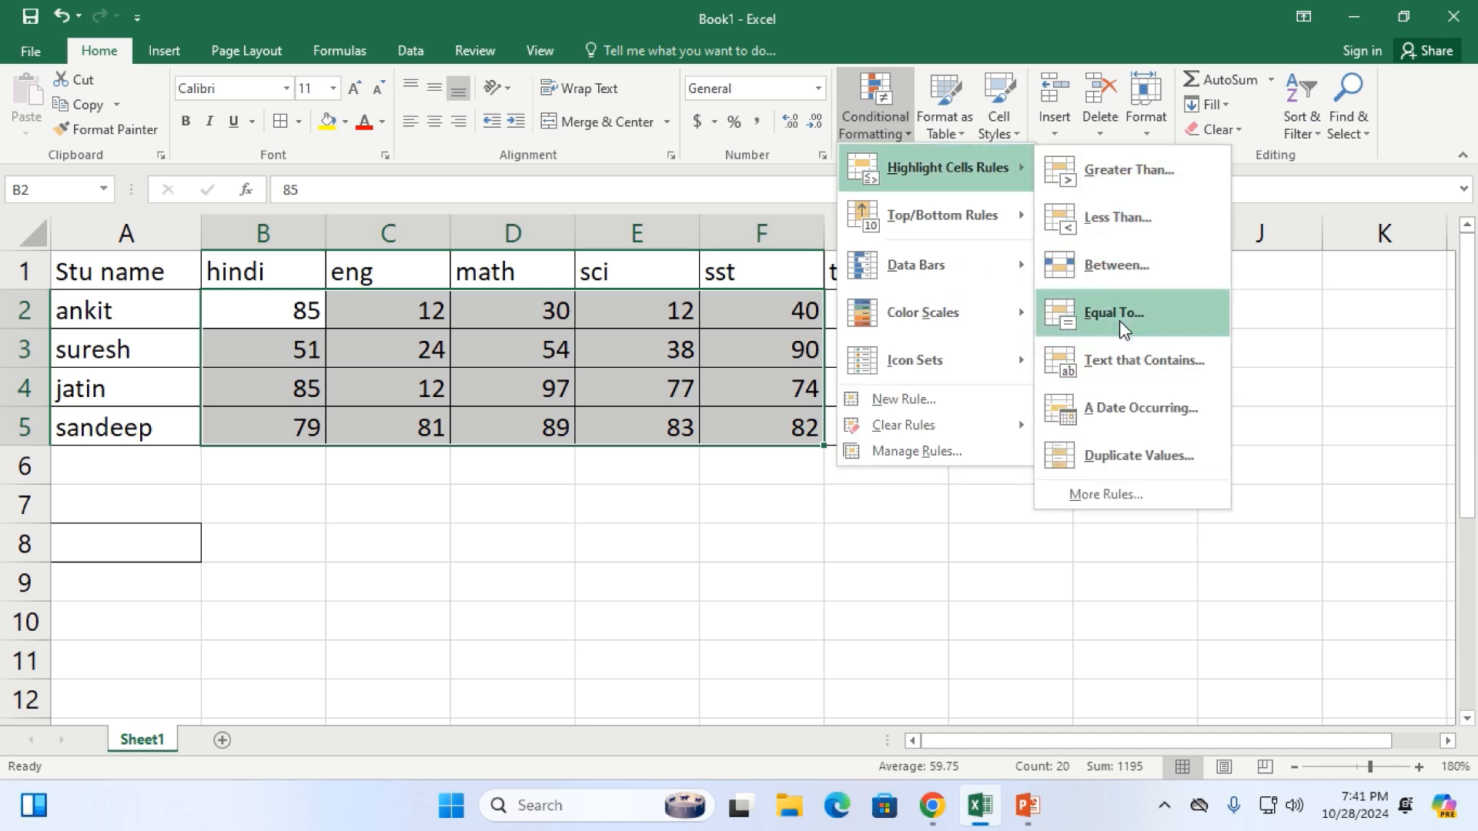
{"action": "left_click", "coordinate": [1151, 312]}
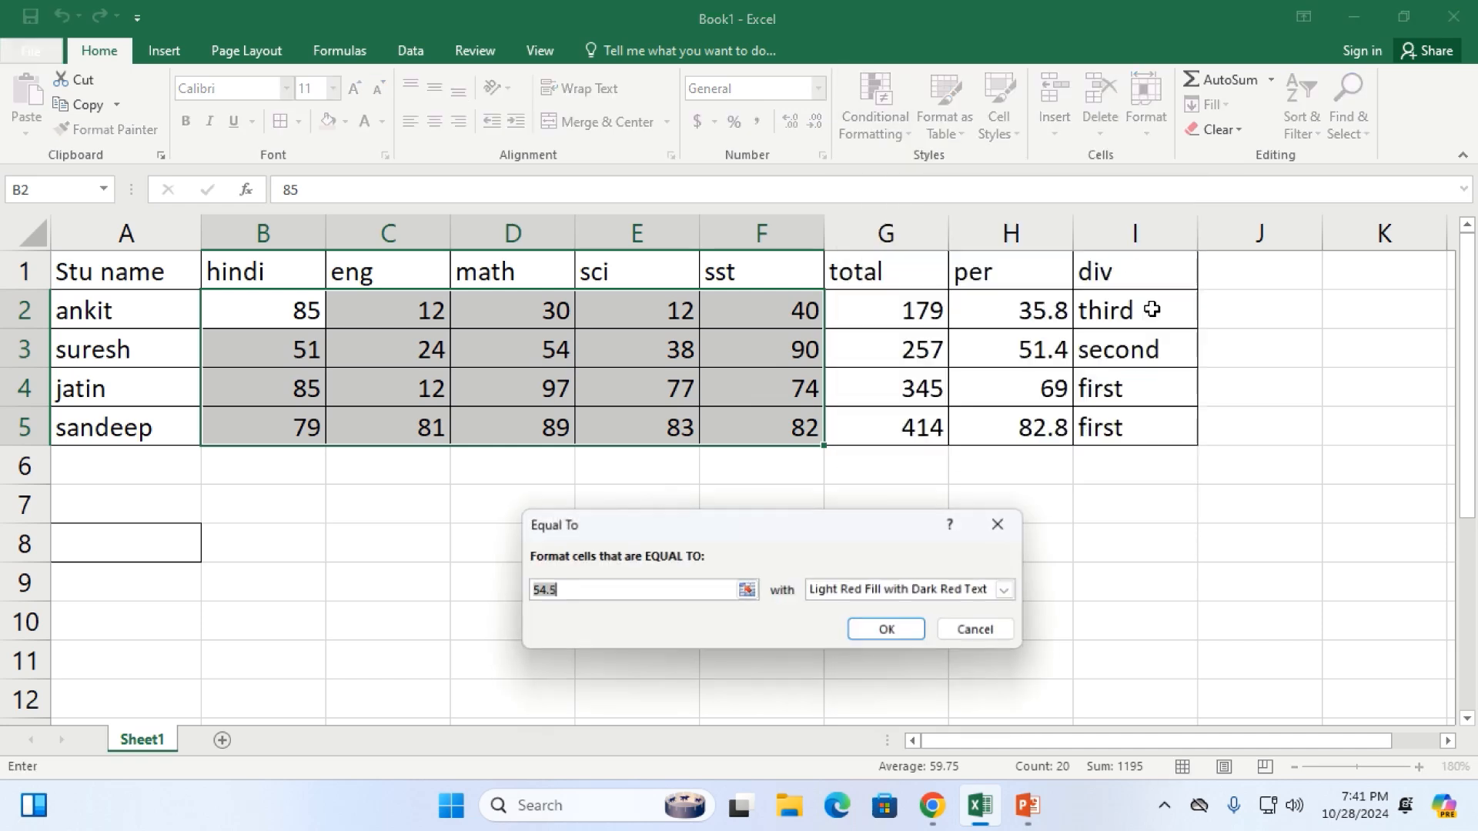
{"action": "key", "text": "BackSpace"}
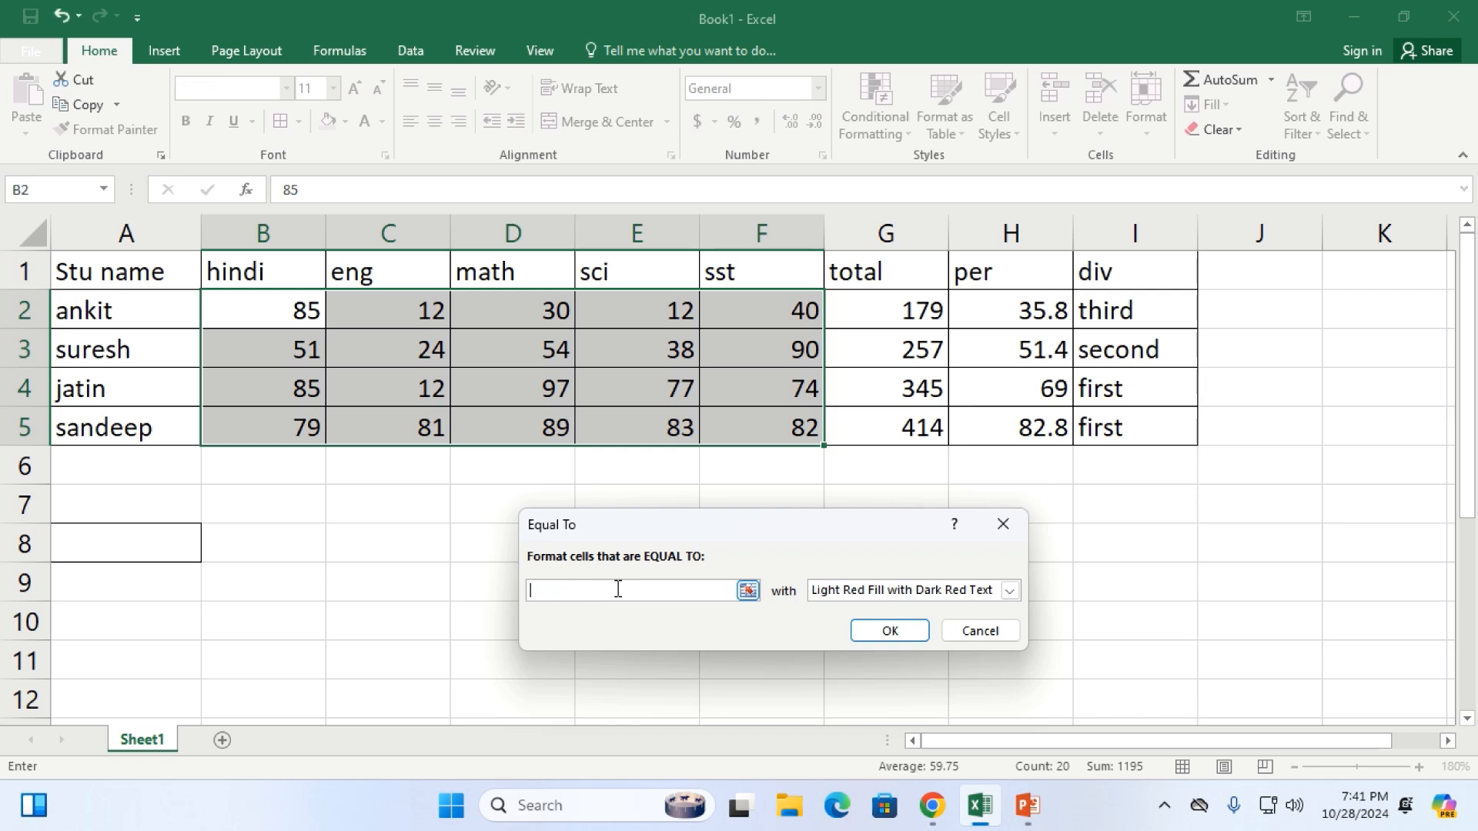
{"action": "type", "text": "85"}
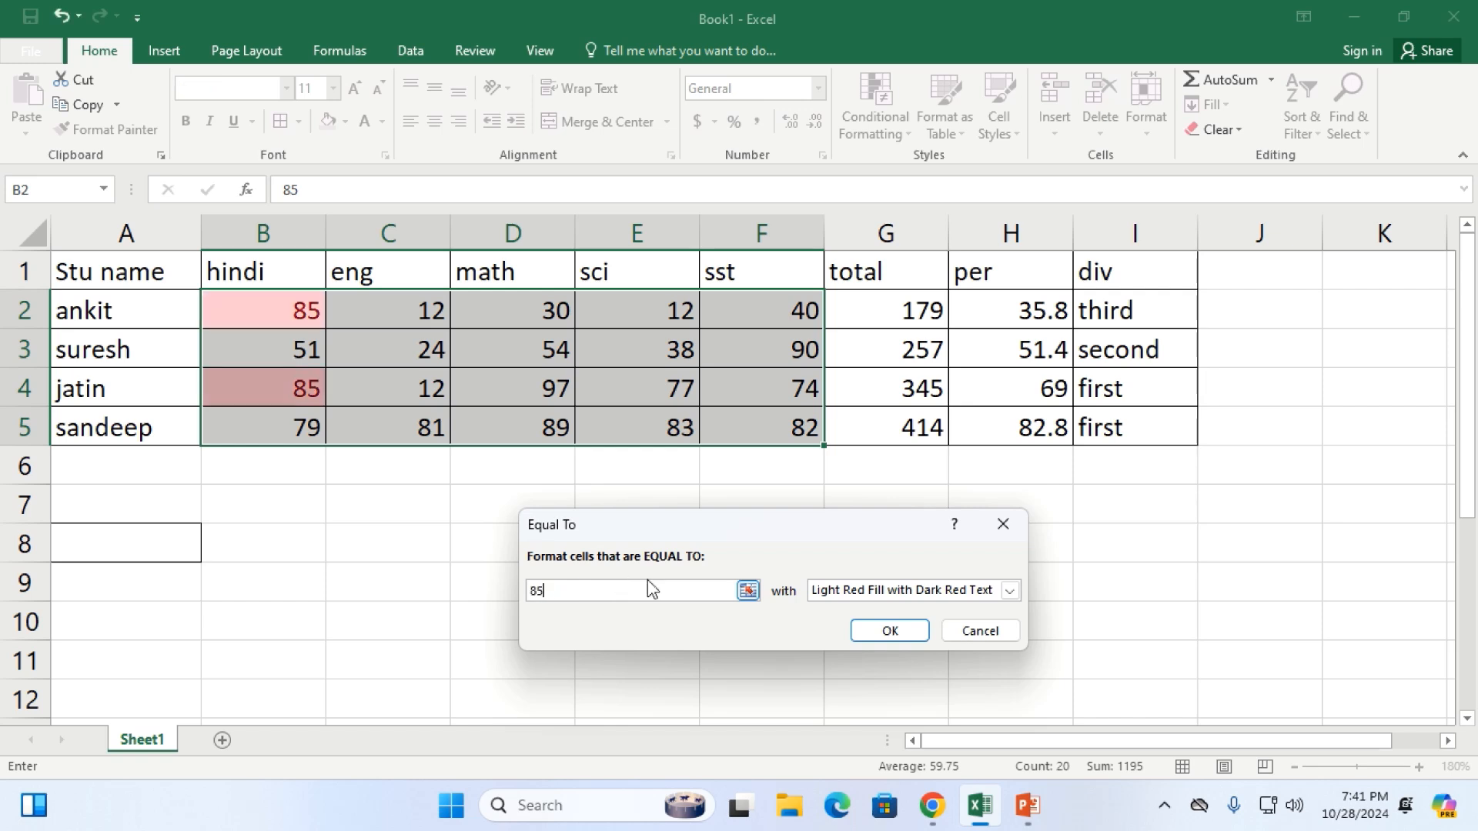
{"action": "left_click", "coordinate": [888, 633]}
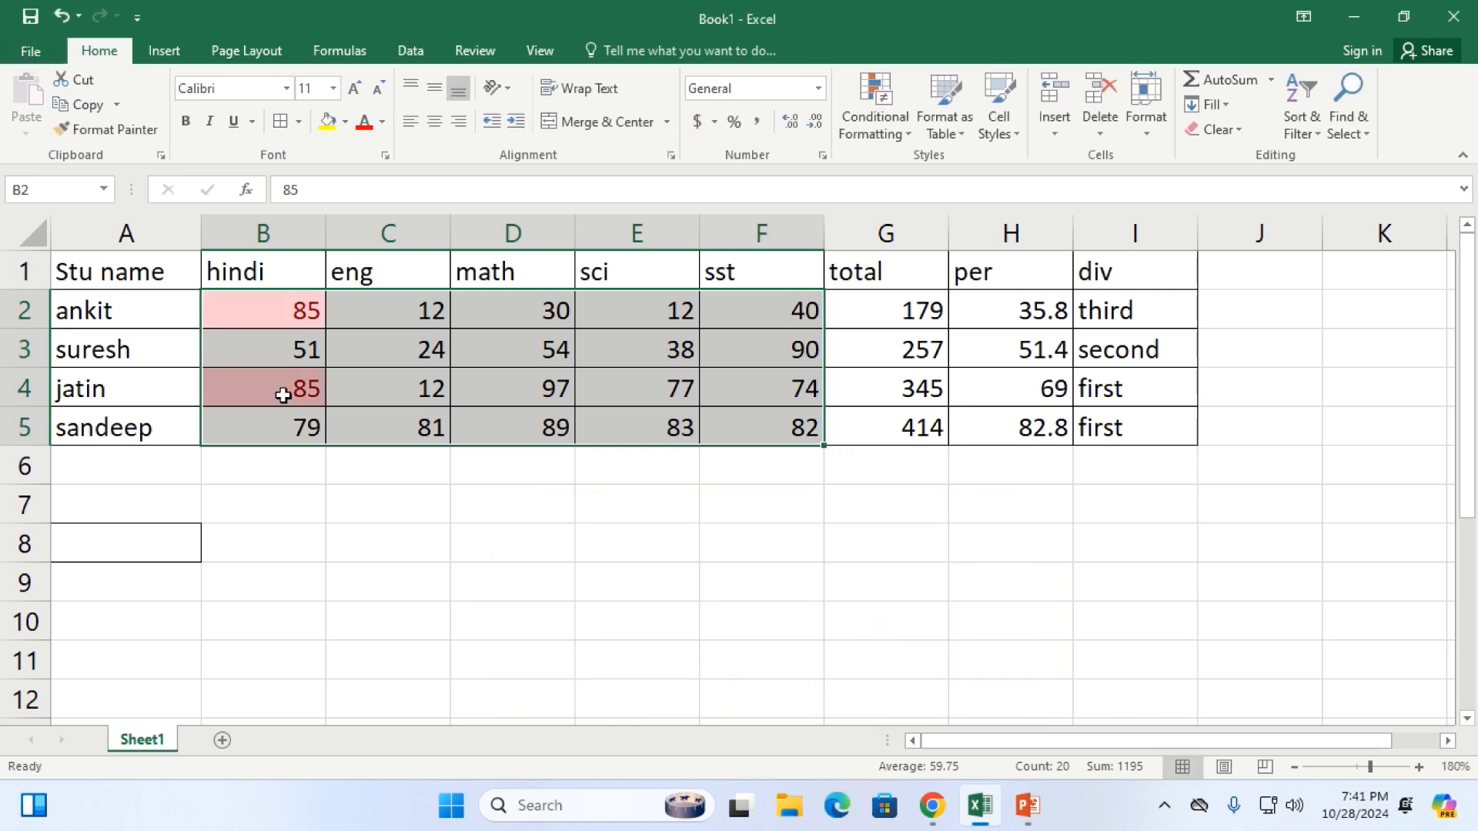
Check the hindi marks in B2 and B4 against the equal to 85 rule and look over the rows below the table
{"action": "left_click", "coordinate": [368, 318]}
{"action": "left_click", "coordinate": [279, 298]}
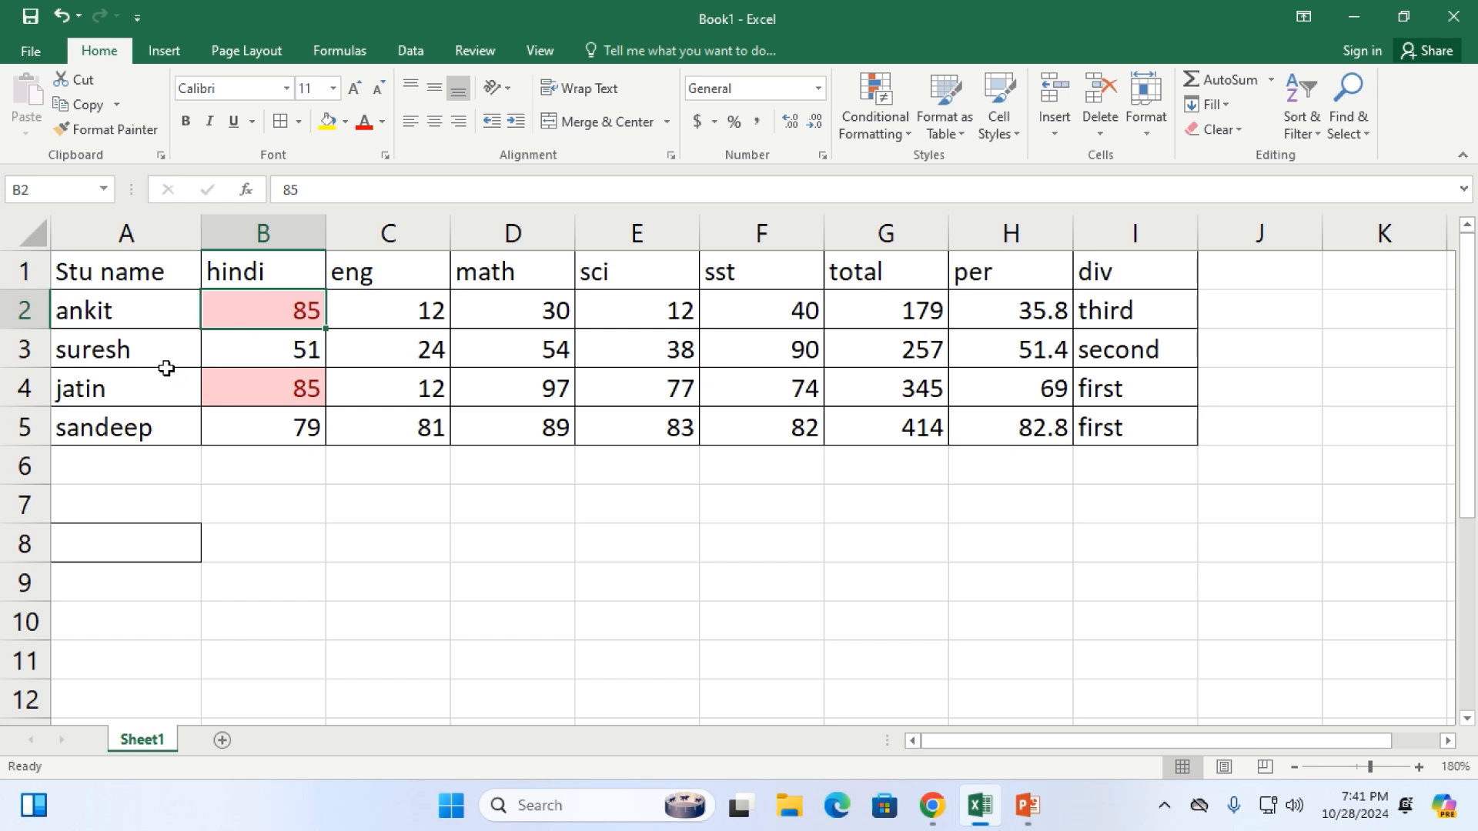
{"action": "left_click", "coordinate": [253, 394]}
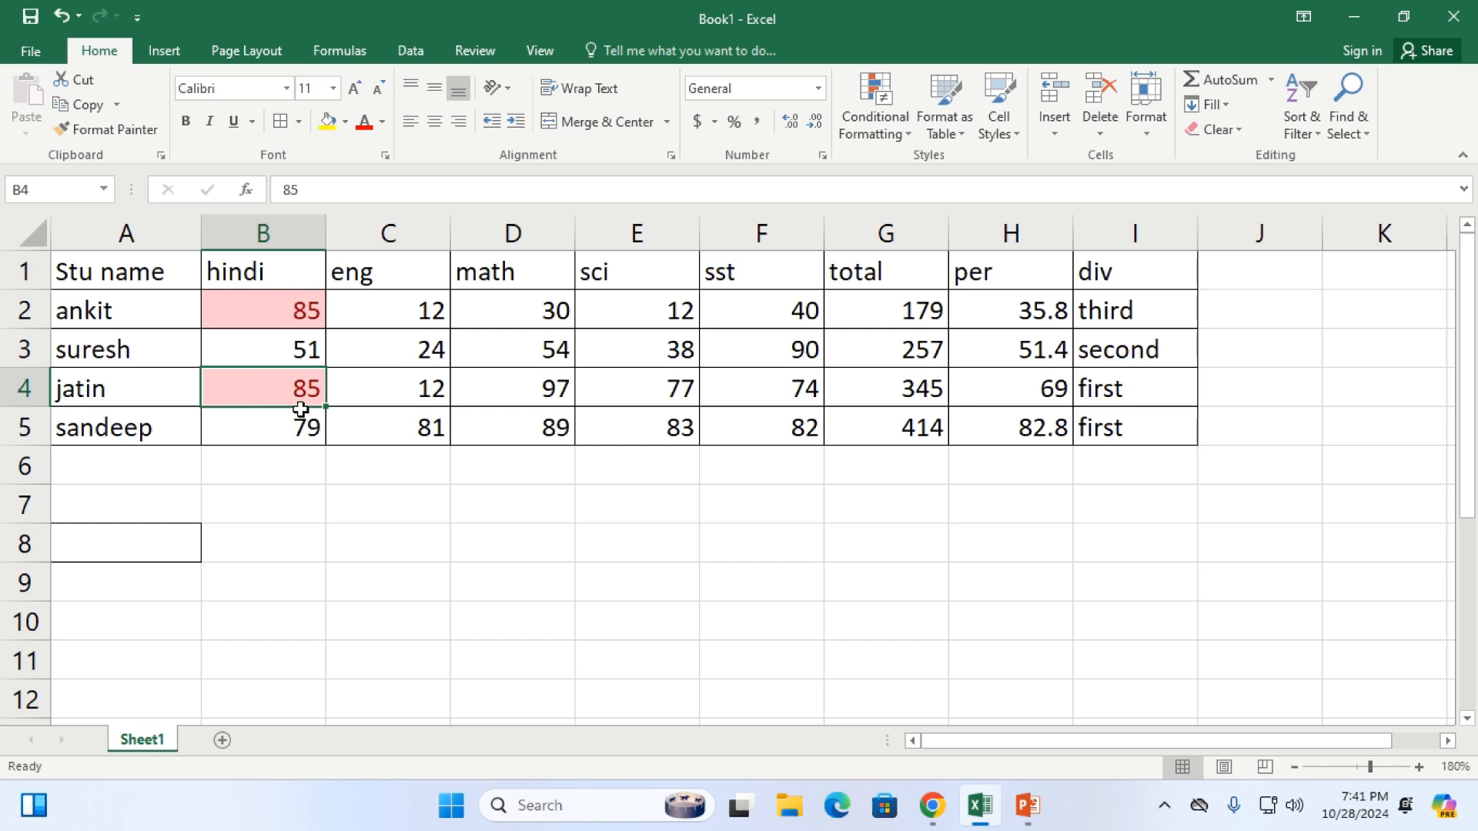
{"action": "scroll", "coordinate": [520, 429], "scroll_direction": "down", "scroll_amount": 20}
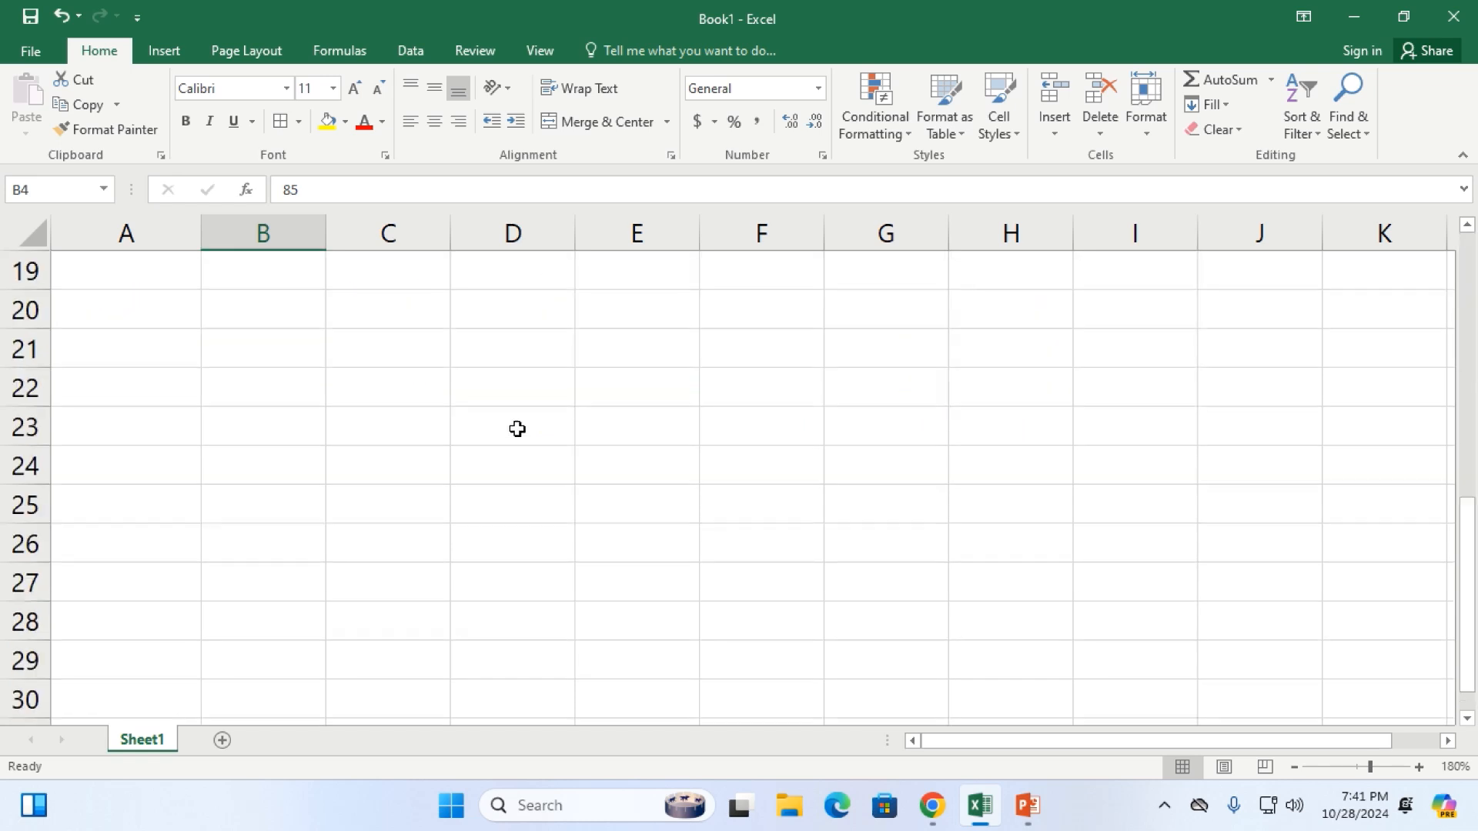
{"action": "scroll", "coordinate": [519, 428], "scroll_direction": "down", "scroll_amount": 20}
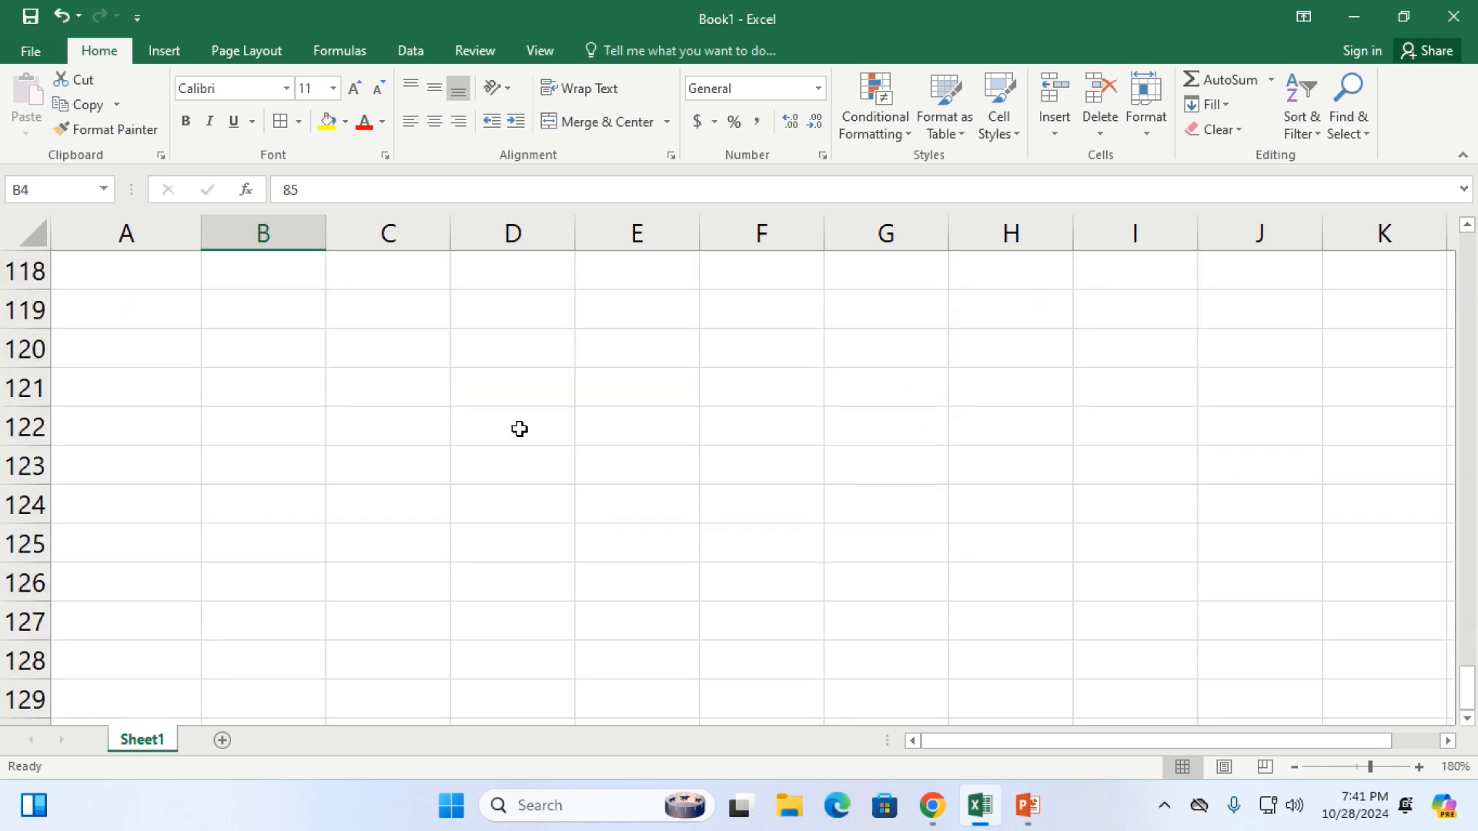
{"action": "scroll", "coordinate": [520, 428], "scroll_direction": "down", "scroll_amount": 11}
{"action": "scroll", "coordinate": [519, 429], "scroll_direction": "up", "scroll_amount": 20}
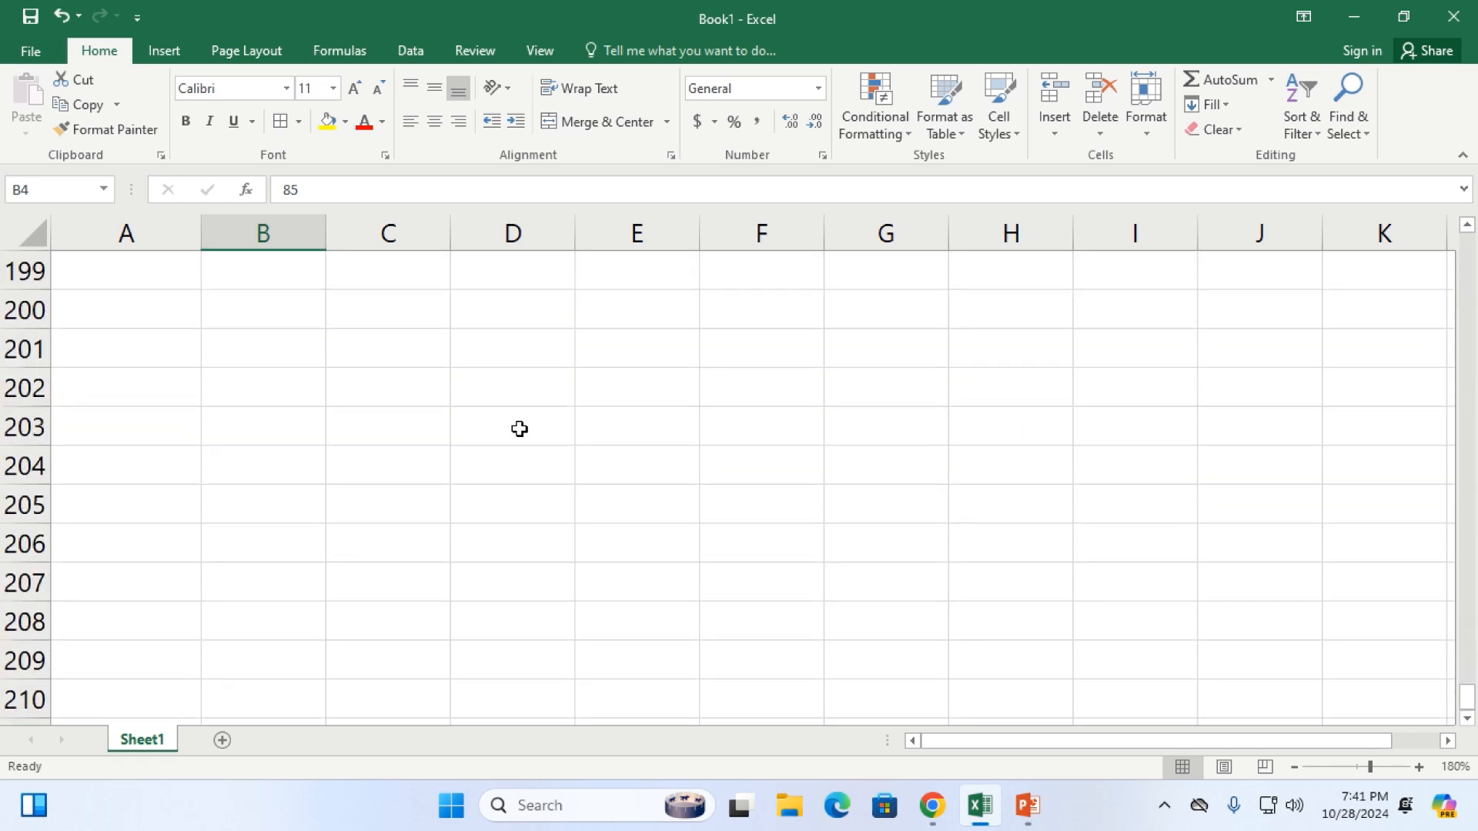
{"action": "left_click_drag", "start_coordinate": [1466, 693], "coordinate": [1447, 235]}
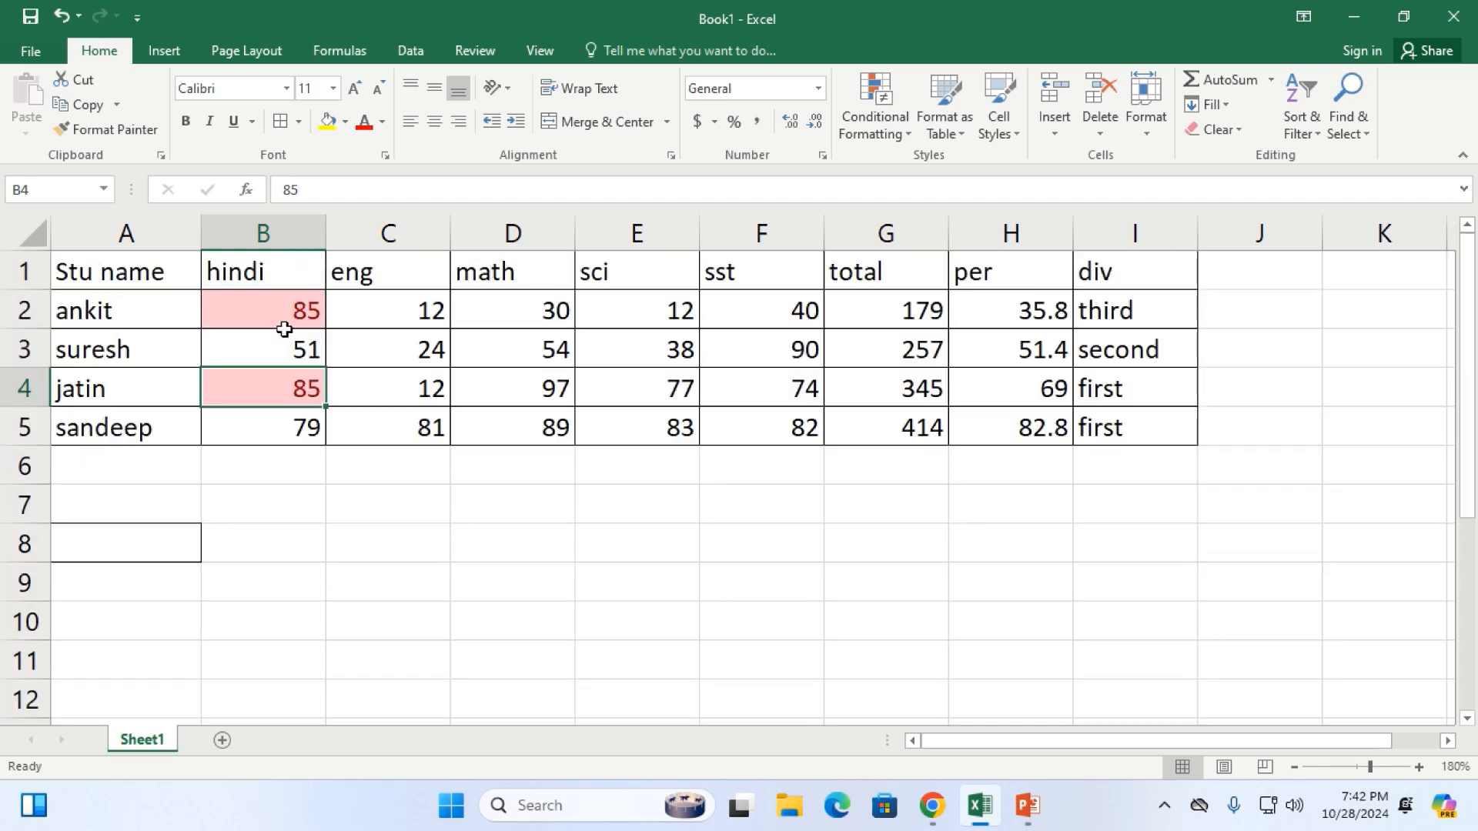
Clear the equal to 85 conditional formatting rule from the subject marks in B2:F5
{"action": "left_click_drag", "start_coordinate": [271, 306], "coordinate": [759, 429]}
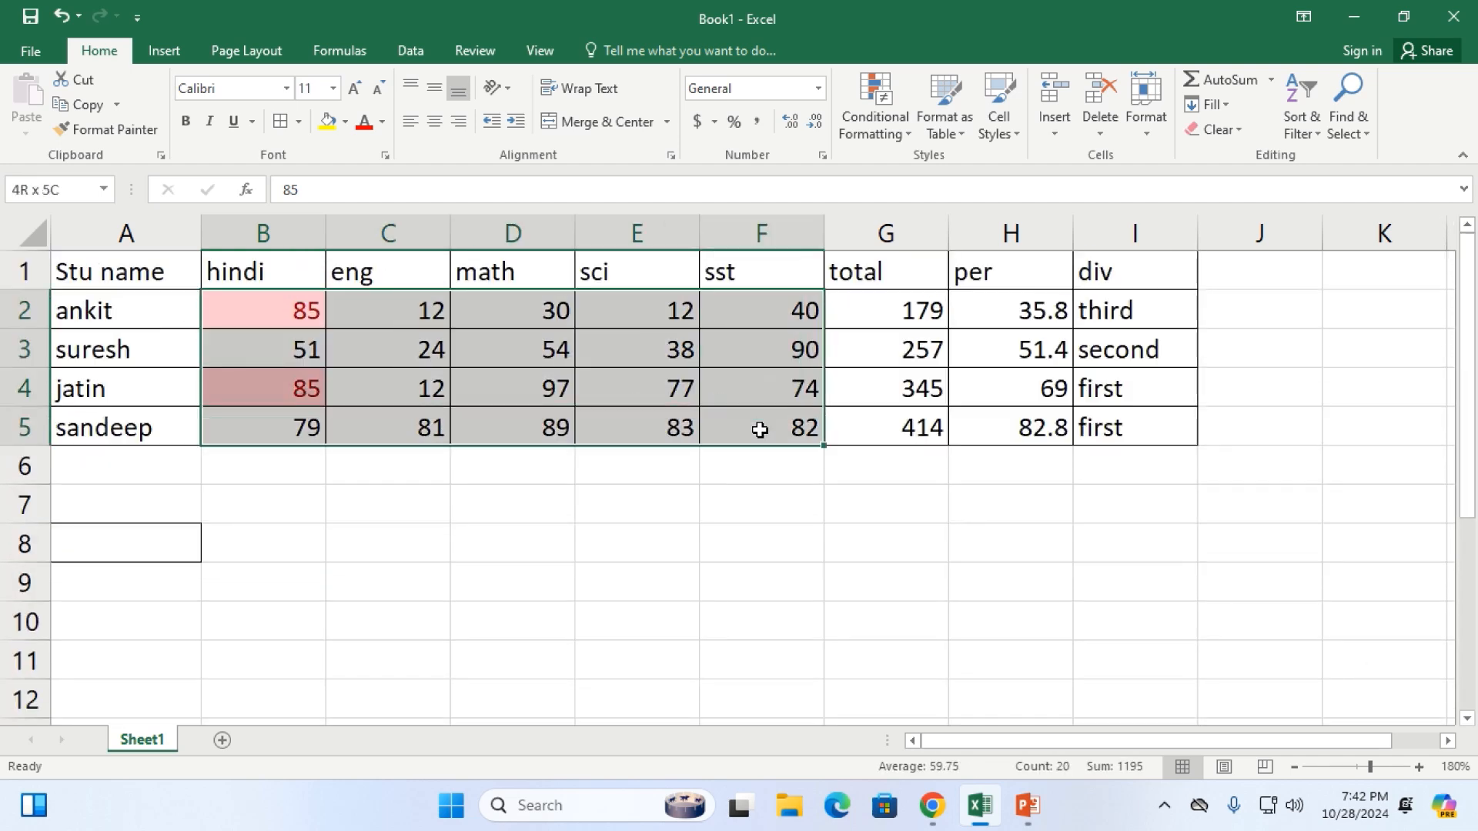
{"action": "left_click", "coordinate": [885, 136]}
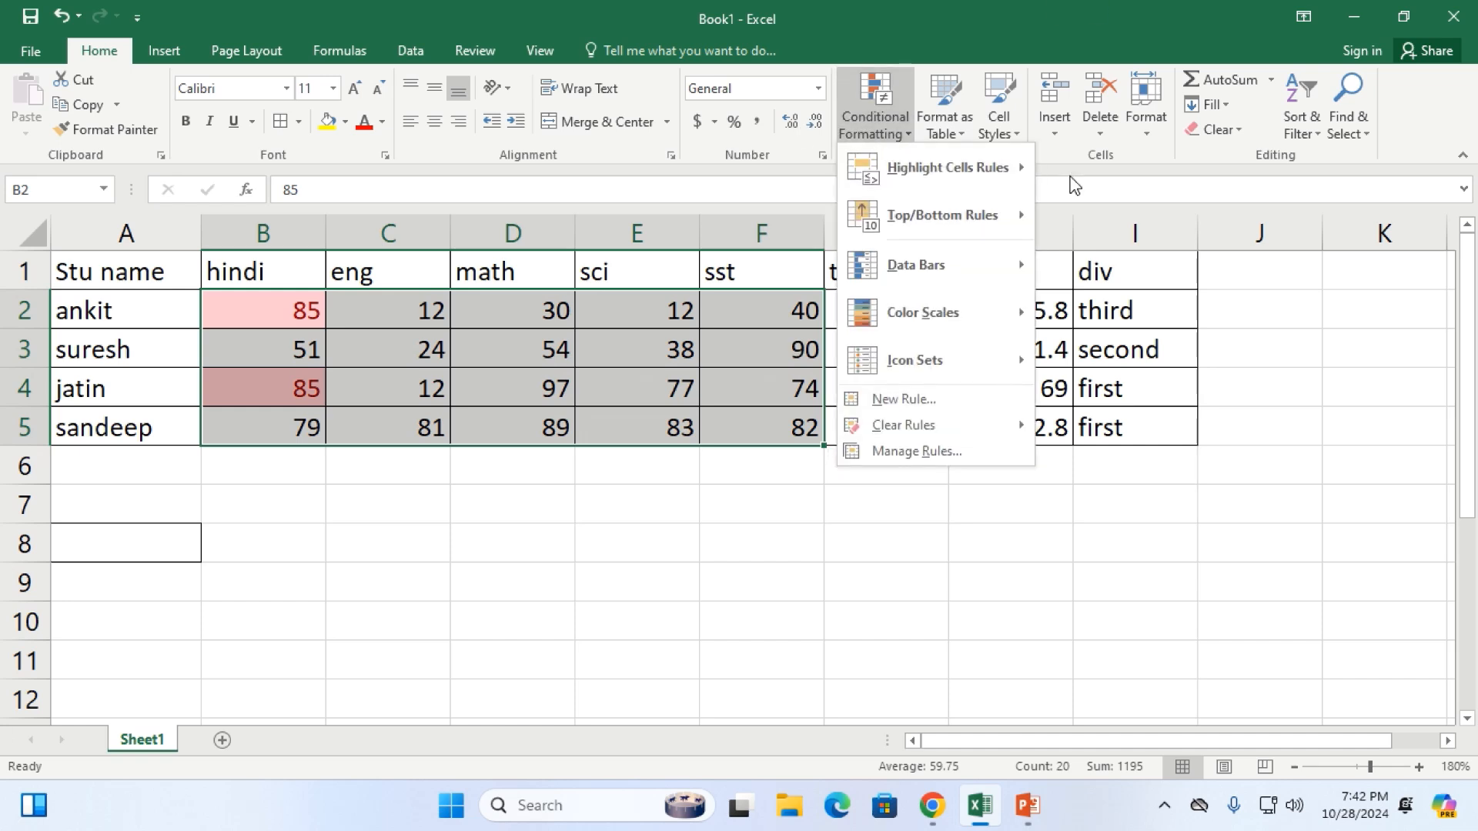
{"action": "mouse_move", "coordinate": [972, 154]}
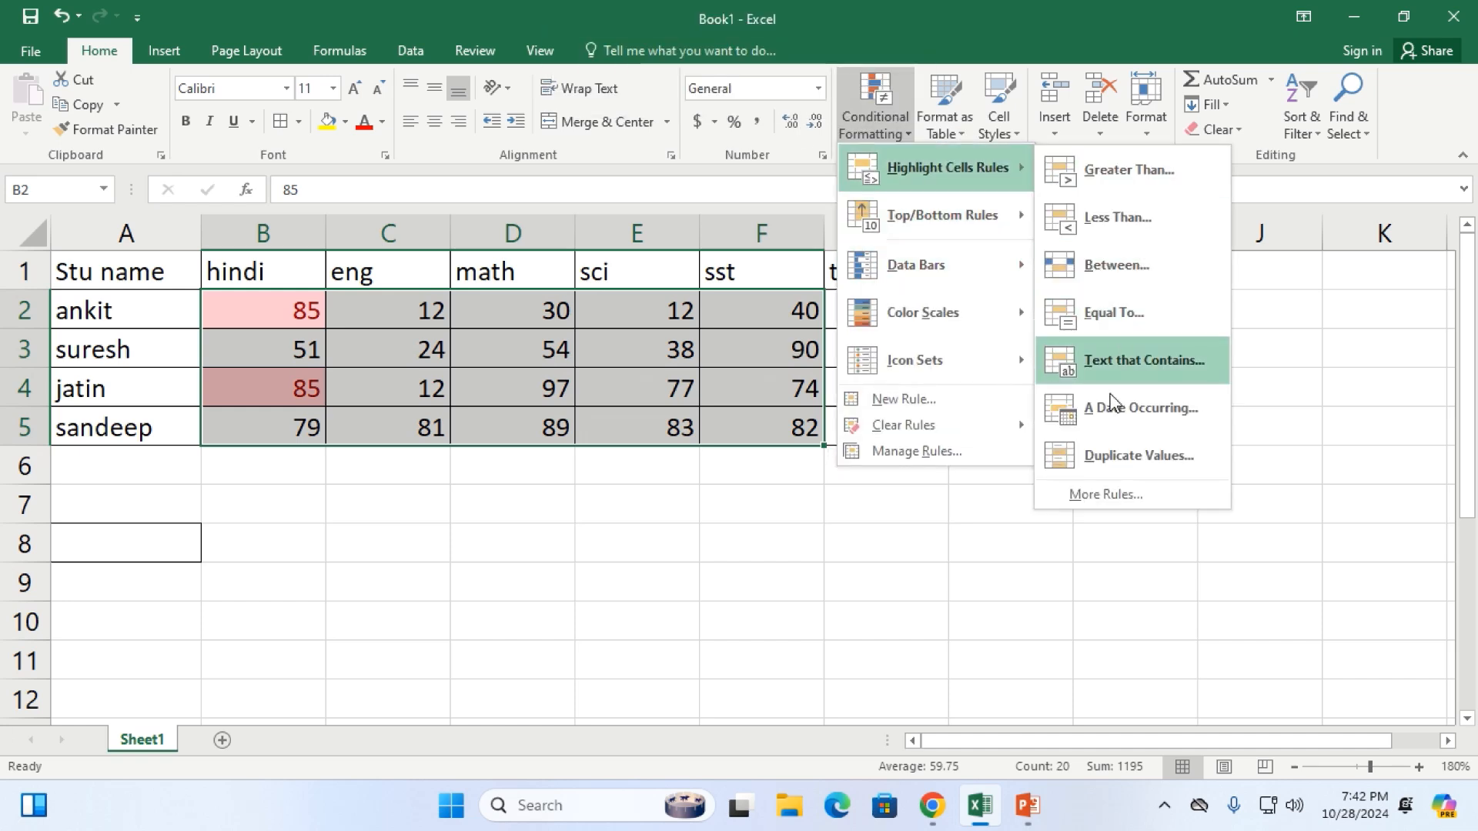
{"action": "mouse_move", "coordinate": [1024, 425]}
{"action": "left_click", "coordinate": [1112, 426]}
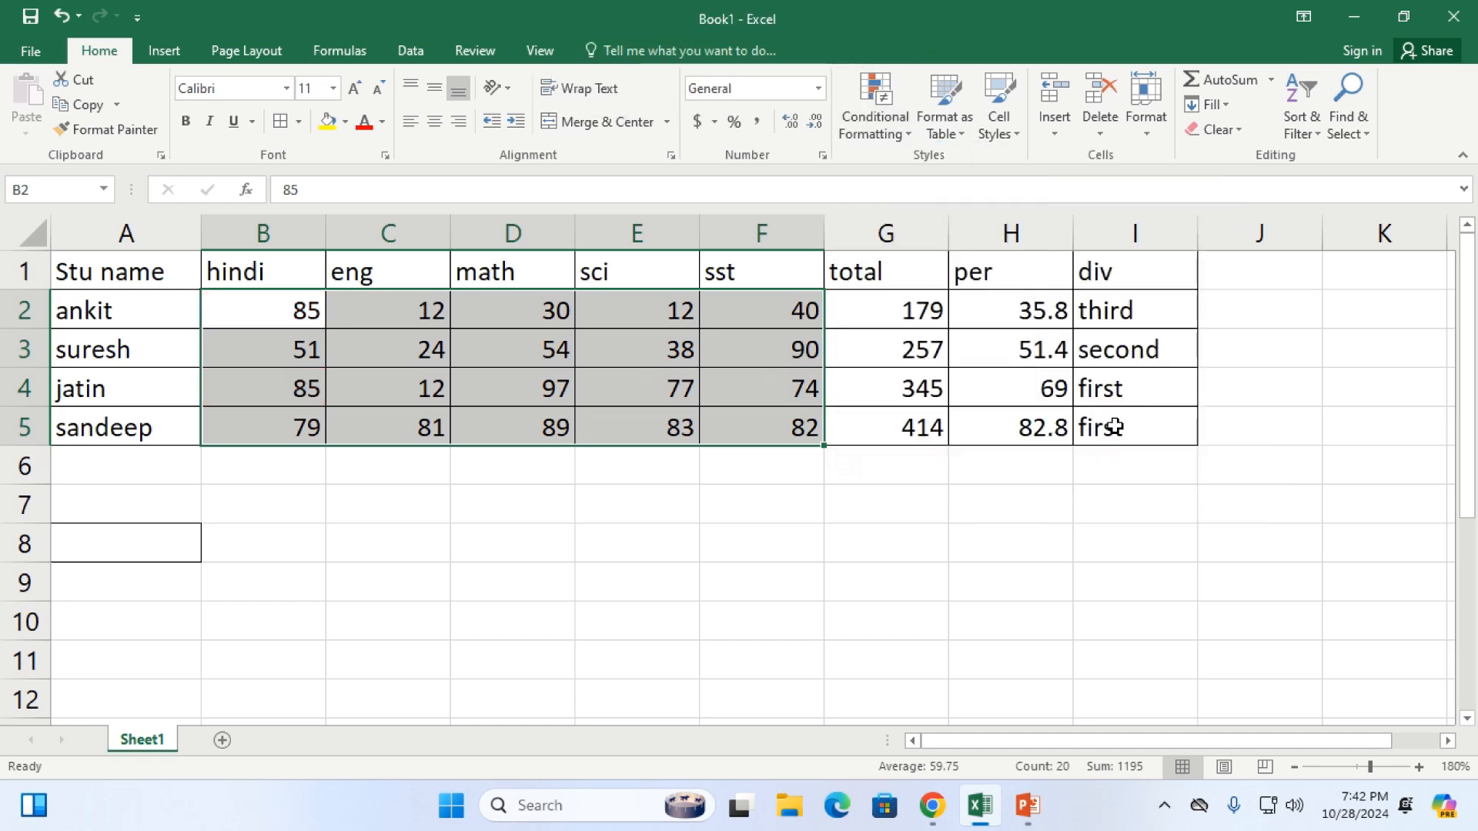
{"action": "left_click", "coordinate": [884, 137]}
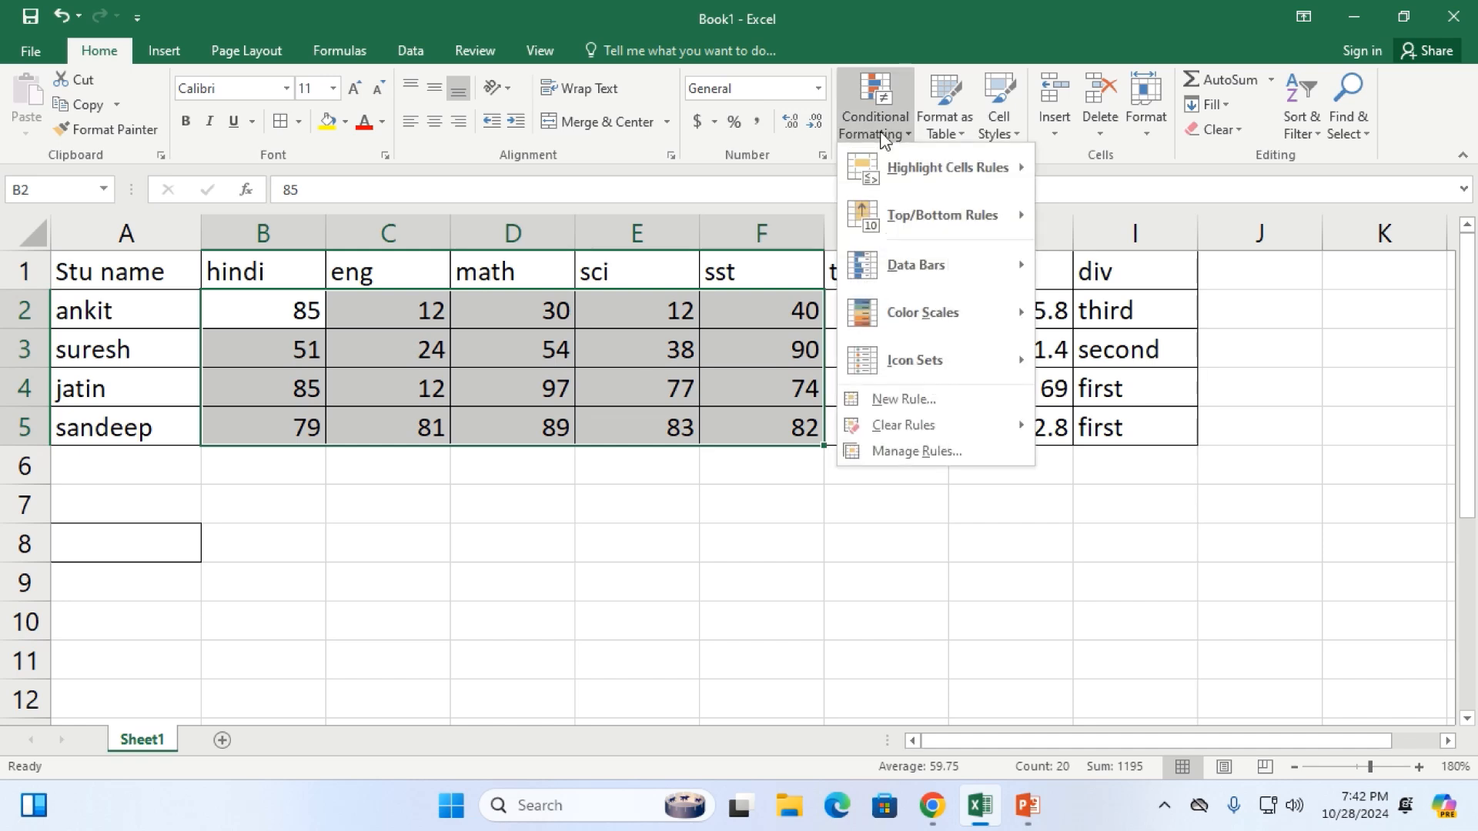
{"action": "mouse_move", "coordinate": [954, 163]}
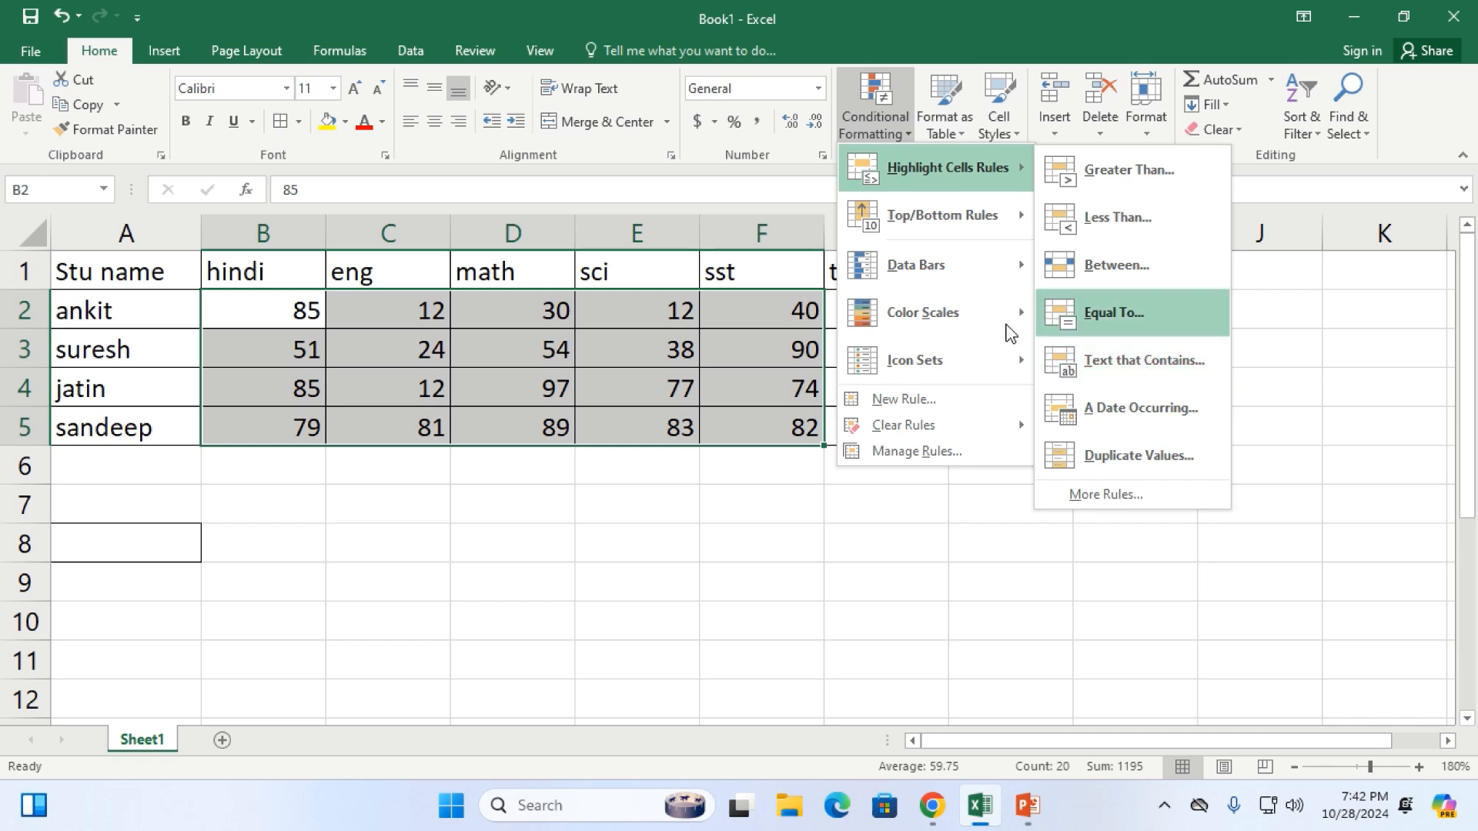
{"action": "left_click", "coordinate": [499, 368]}
{"action": "left_click", "coordinate": [431, 374]}
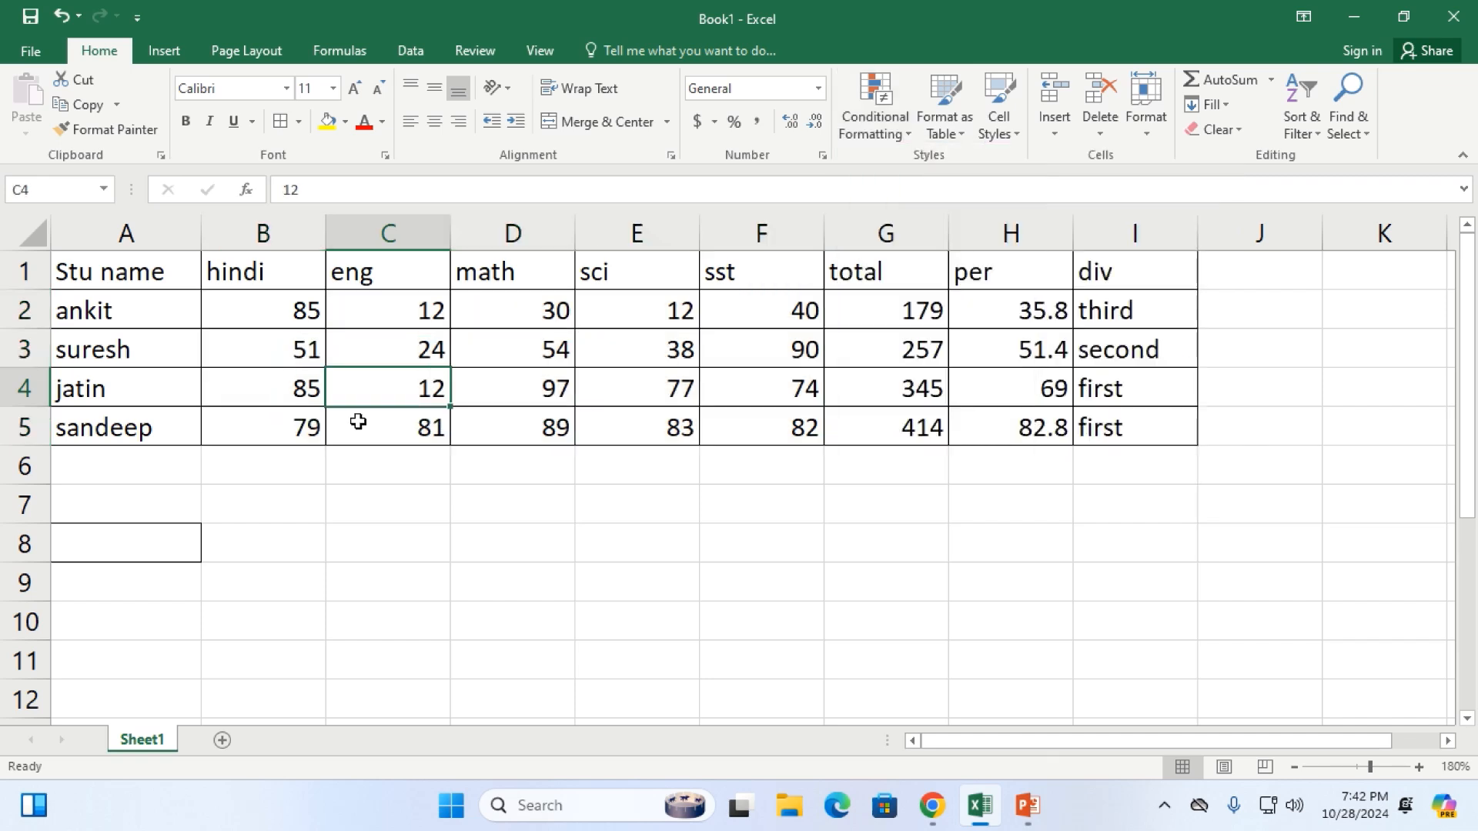
Replace the student name in A4 with the same name as in A2
{"action": "left_click", "coordinate": [256, 427]}
{"action": "left_click", "coordinate": [163, 434]}
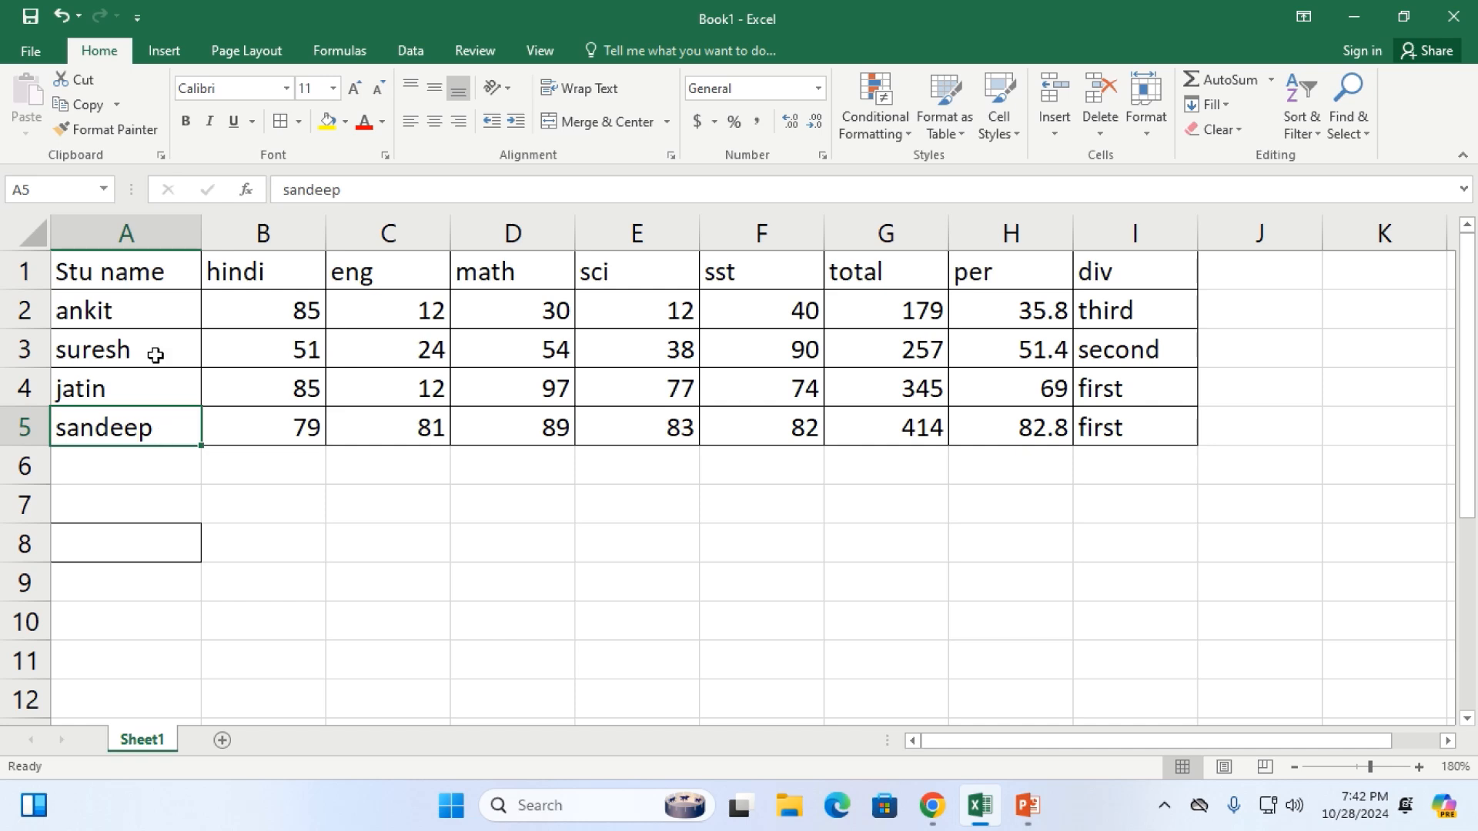
{"action": "left_click", "coordinate": [106, 391]}
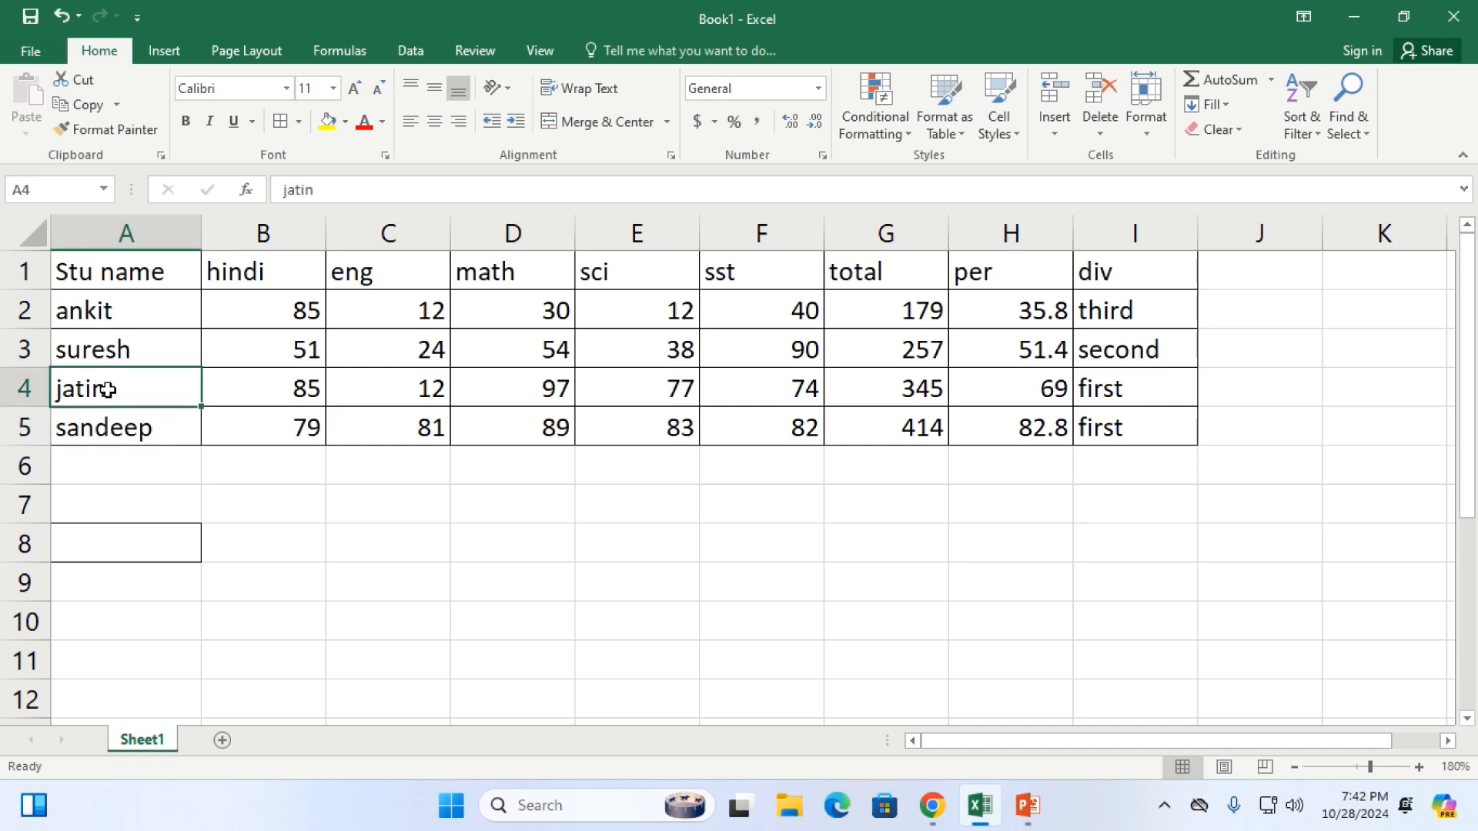
{"action": "type", "text": "ankit"}
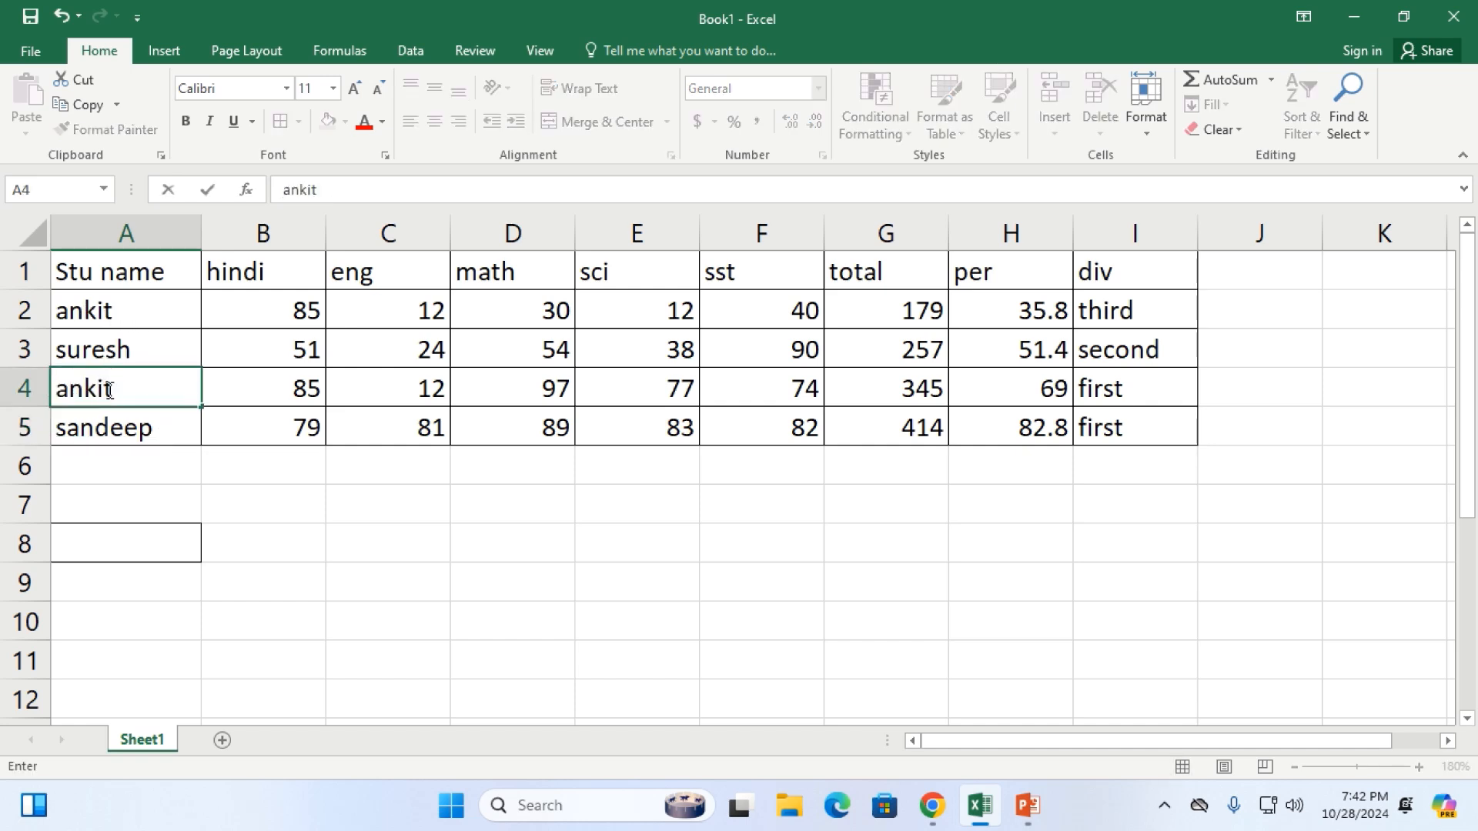
{"action": "key", "text": "Return"}
Highlight student names in A2:A5 containing the name from A2 with Light Red Fill with Dark Red Text, using a Text that Contains rule
{"action": "left_click", "coordinate": [154, 299]}
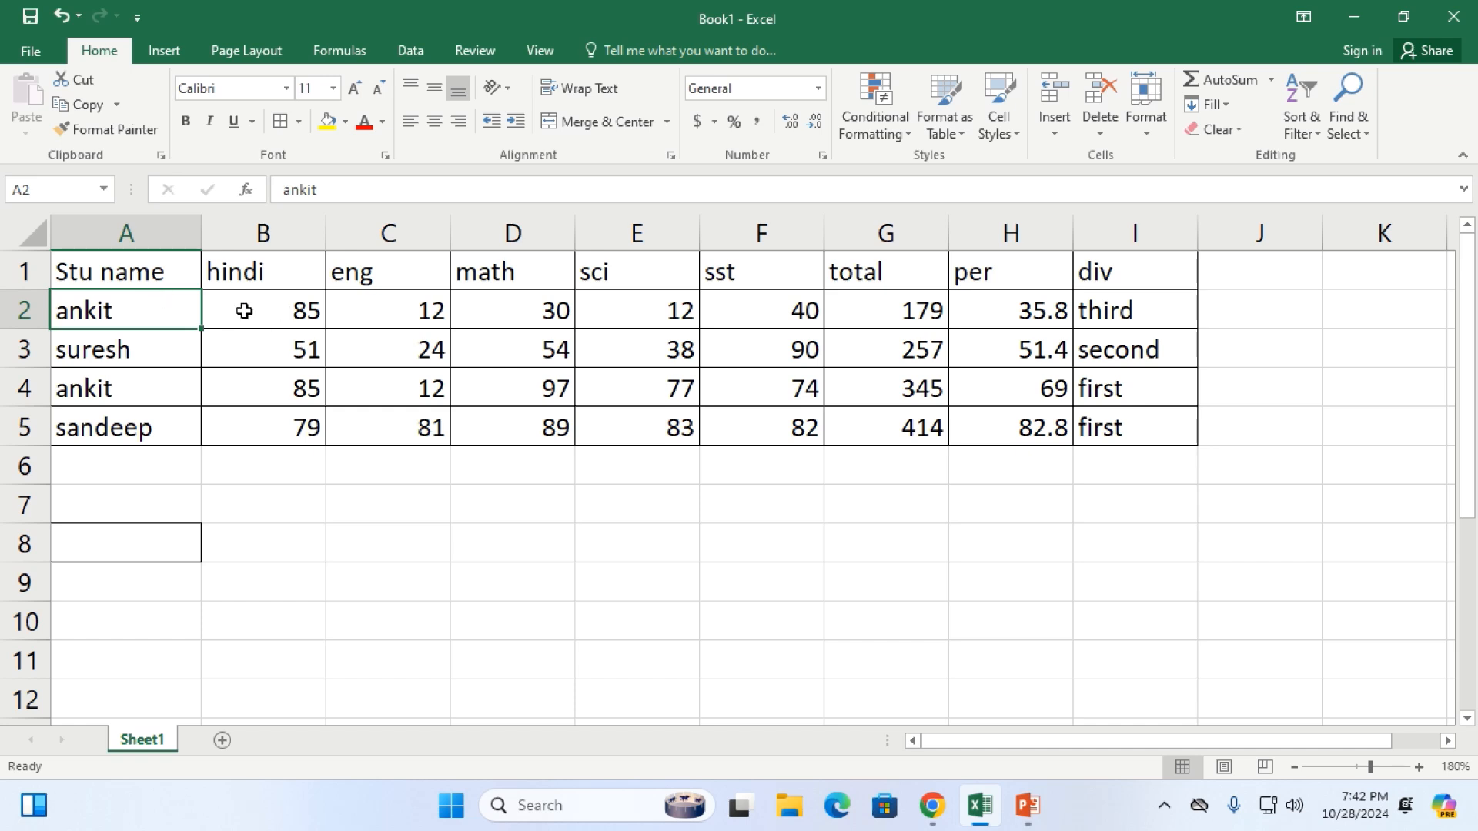
{"action": "left_click_drag", "start_coordinate": [132, 299], "coordinate": [148, 414]}
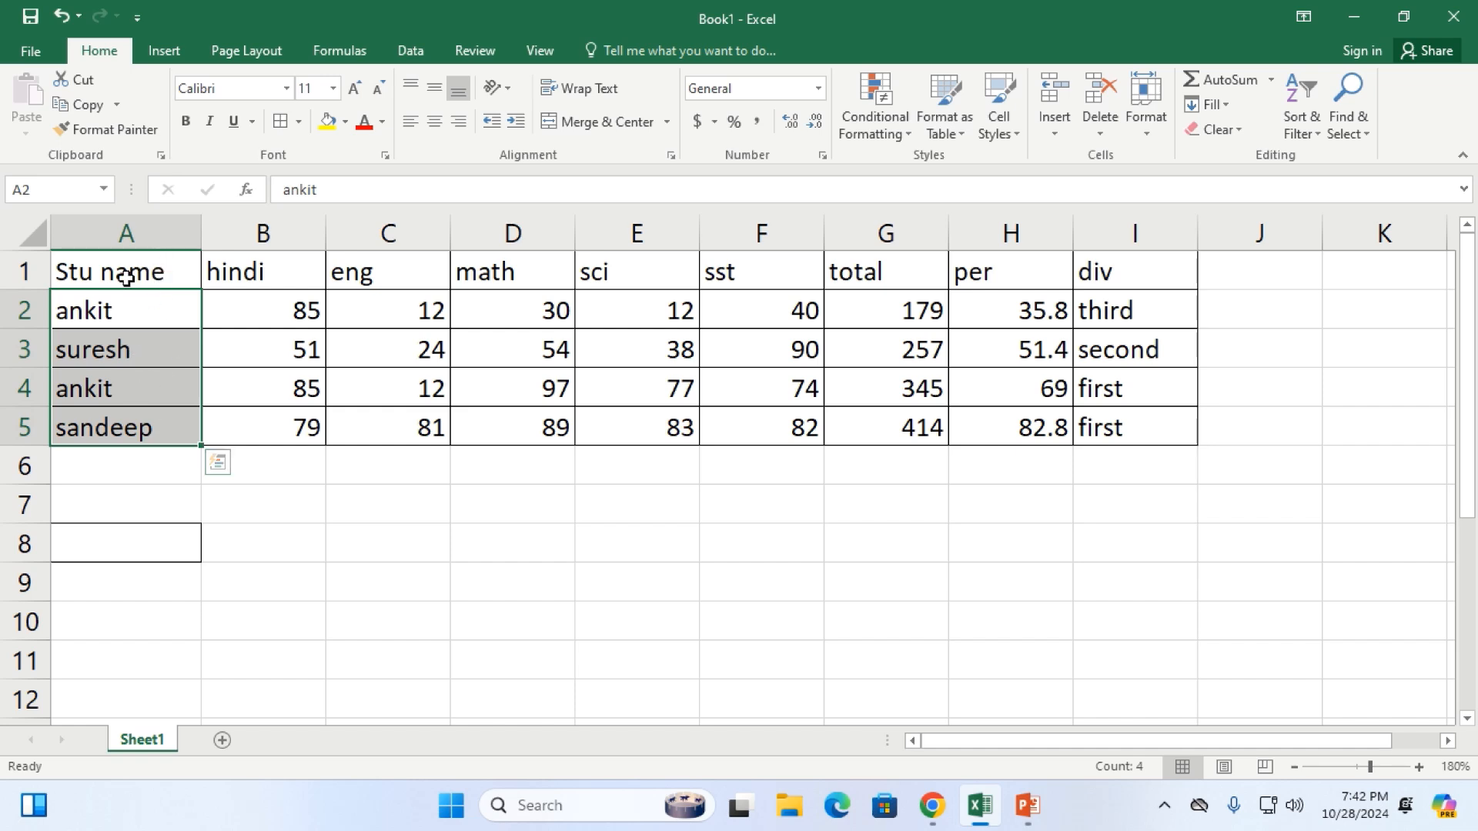
{"action": "left_click", "coordinate": [900, 131]}
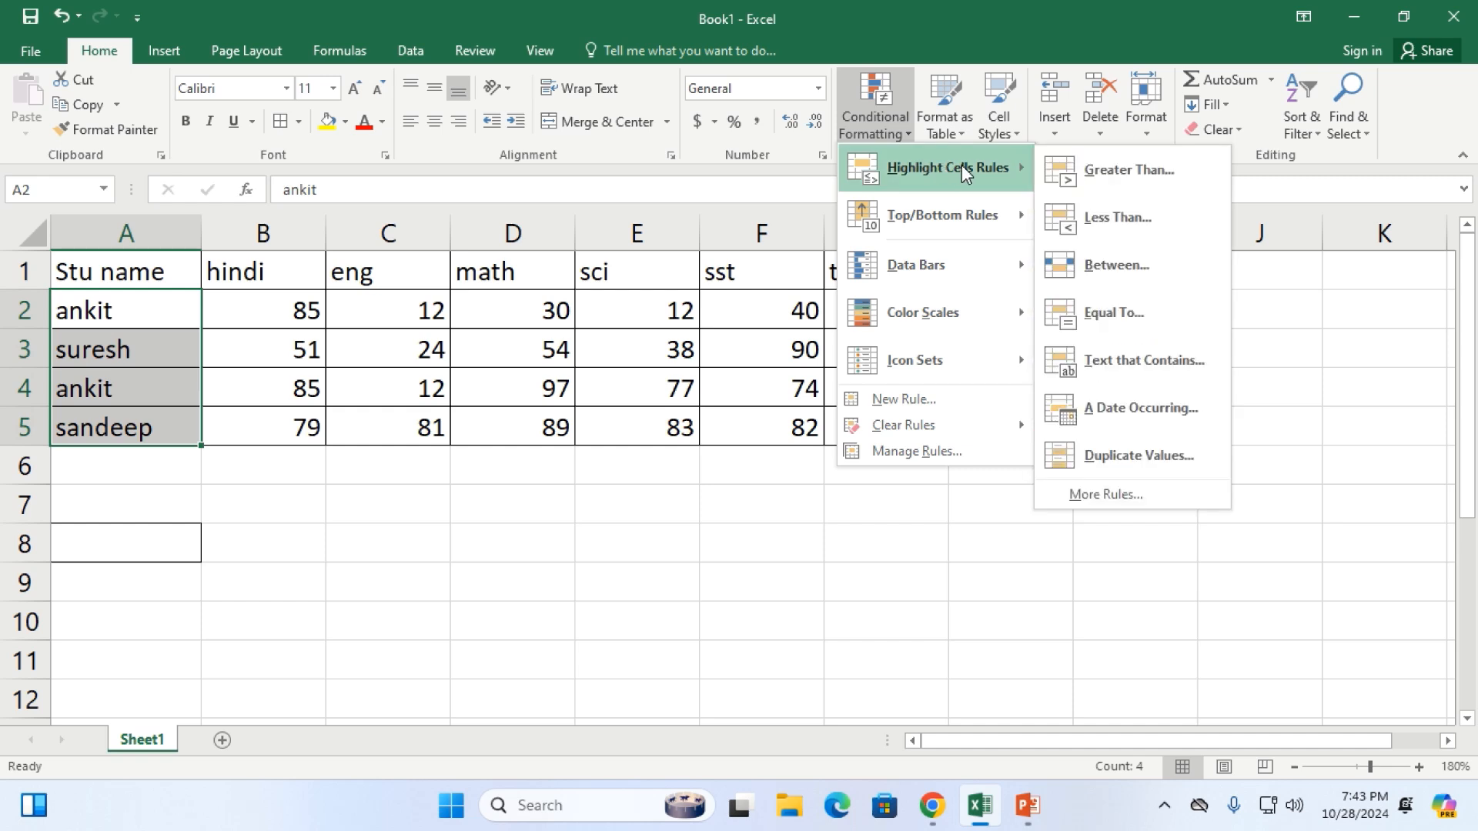
{"action": "left_click", "coordinate": [1176, 359]}
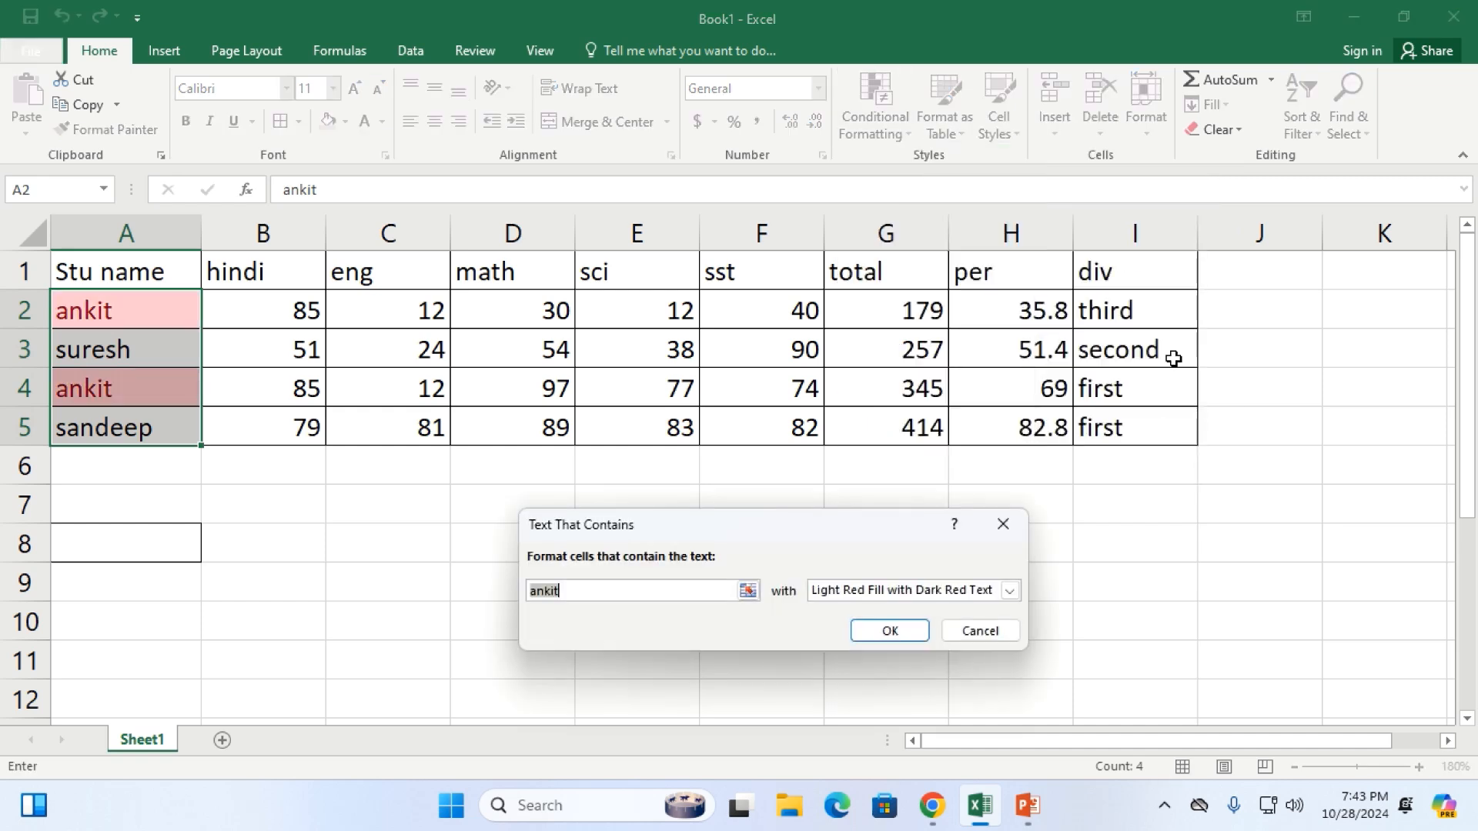
{"action": "left_click", "coordinate": [585, 598]}
{"action": "left_click", "coordinate": [876, 632]}
{"action": "left_click", "coordinate": [241, 313]}
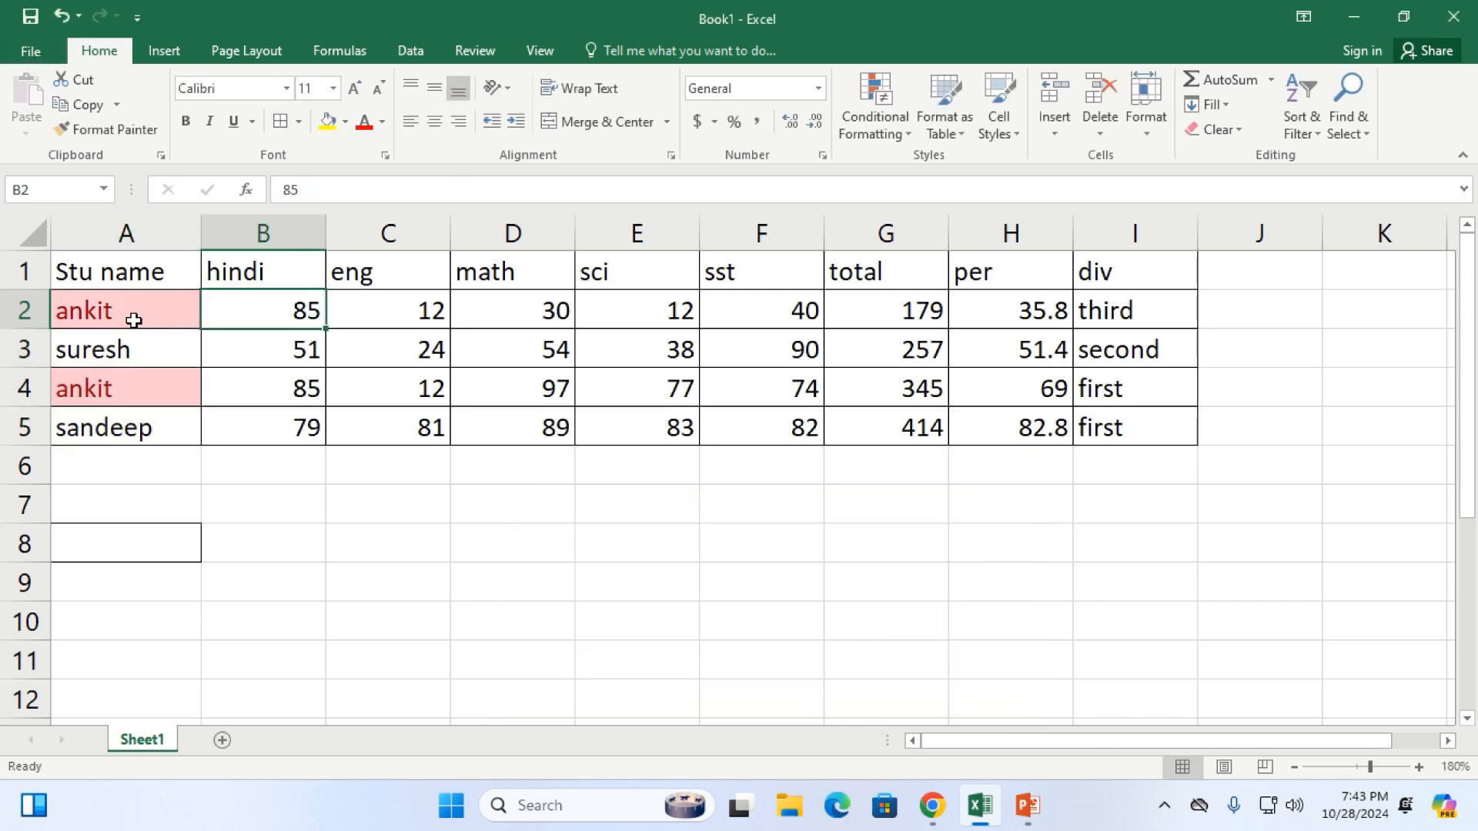
{"action": "left_click", "coordinate": [132, 317]}
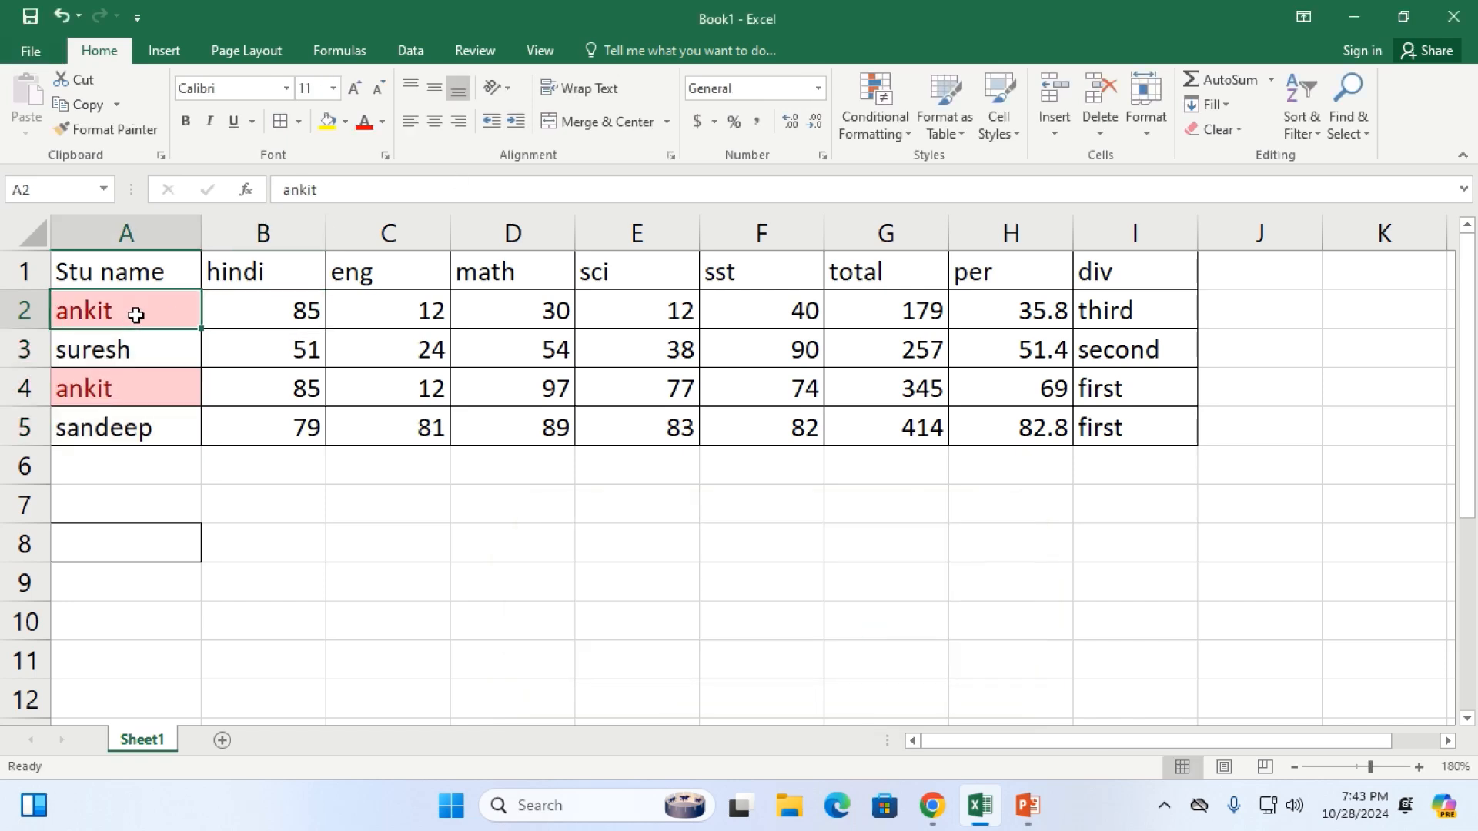
{"action": "left_click", "coordinate": [890, 127]}
{"action": "mouse_move", "coordinate": [985, 162]}
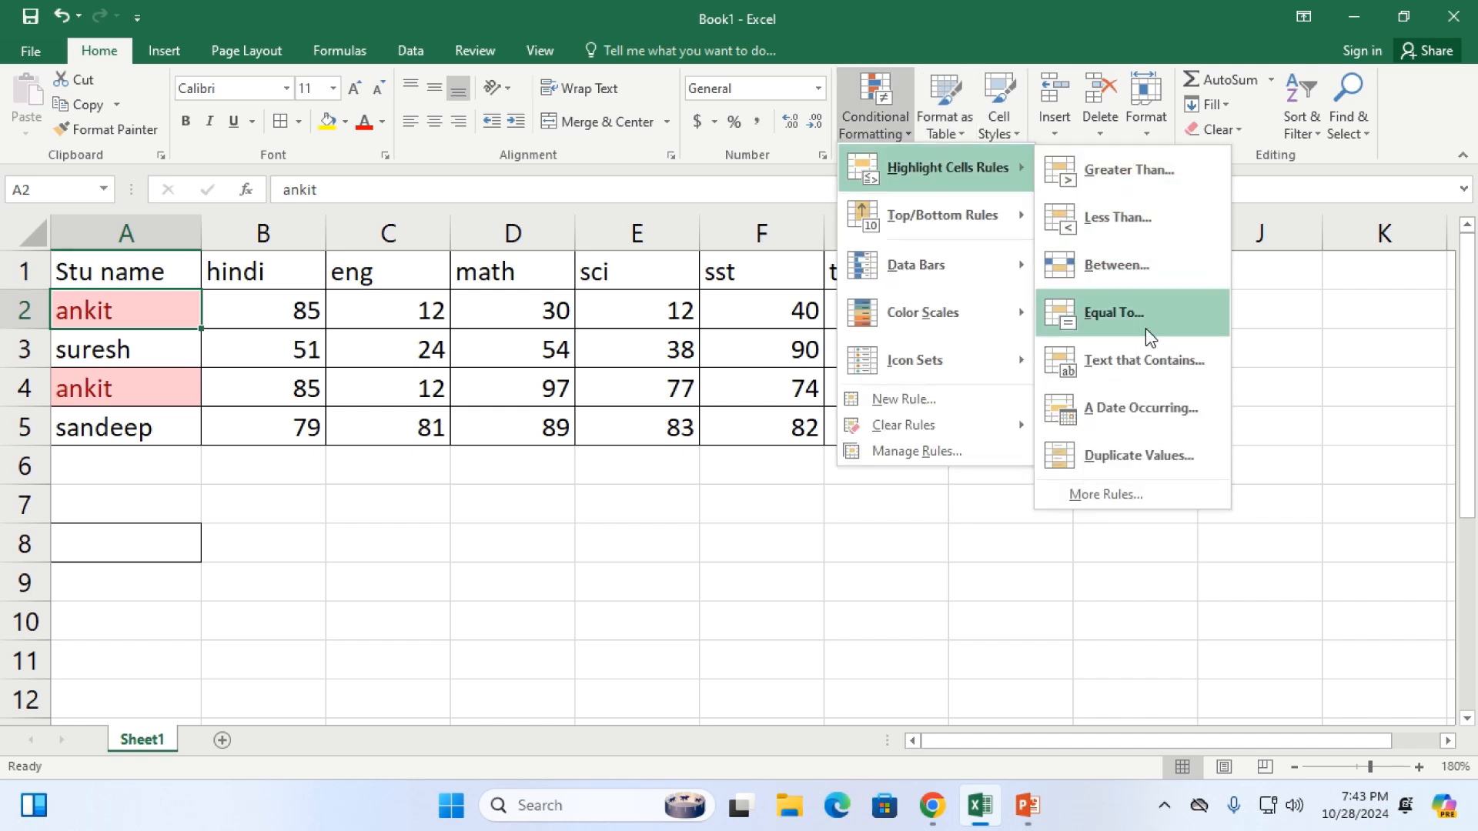
{"action": "left_click", "coordinate": [1169, 423]}
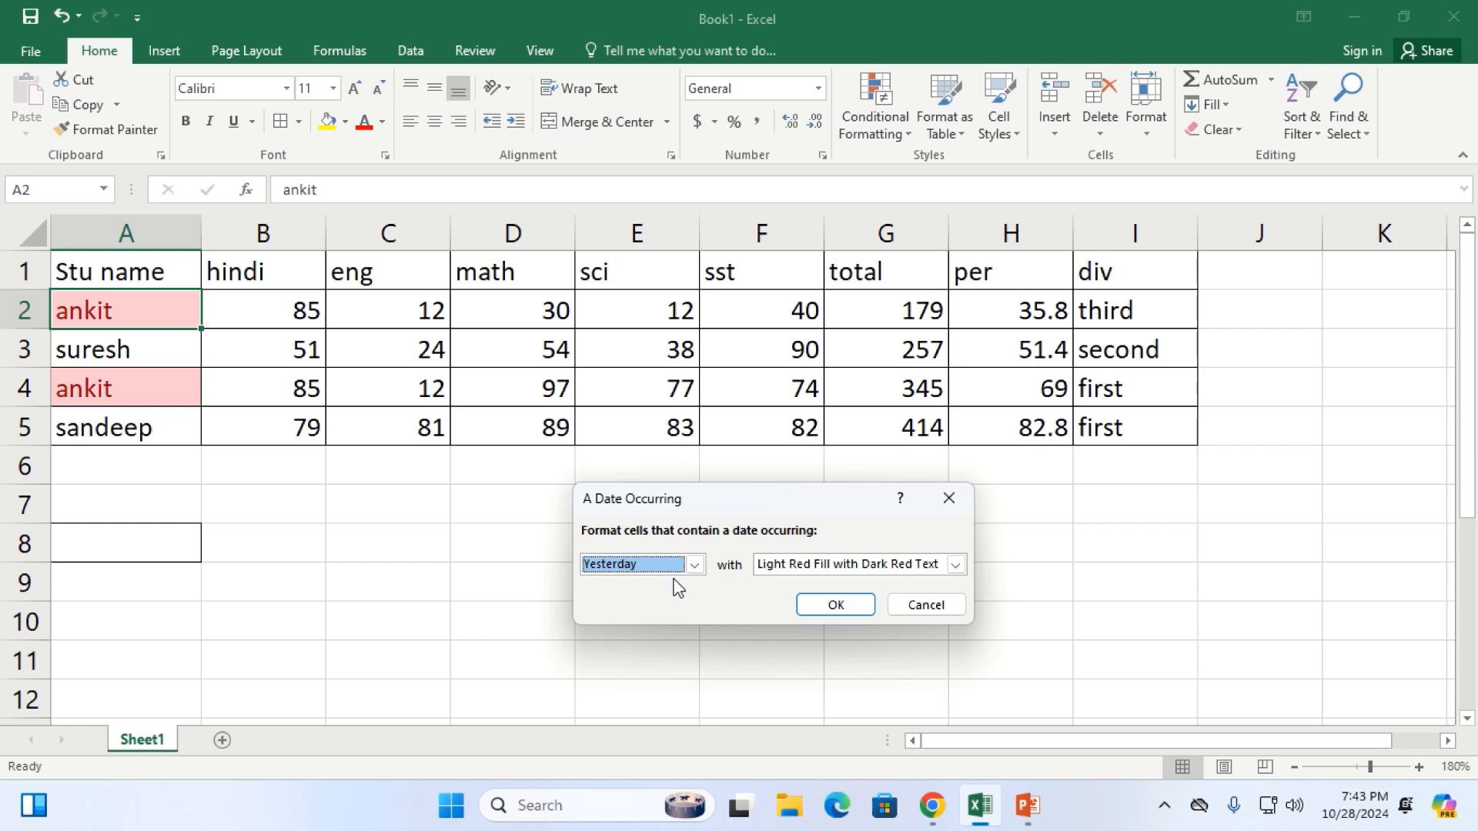
{"action": "left_click", "coordinate": [930, 608]}
Insert an entire column before the Stu name column and head it Date
{"action": "left_click", "coordinate": [115, 271]}
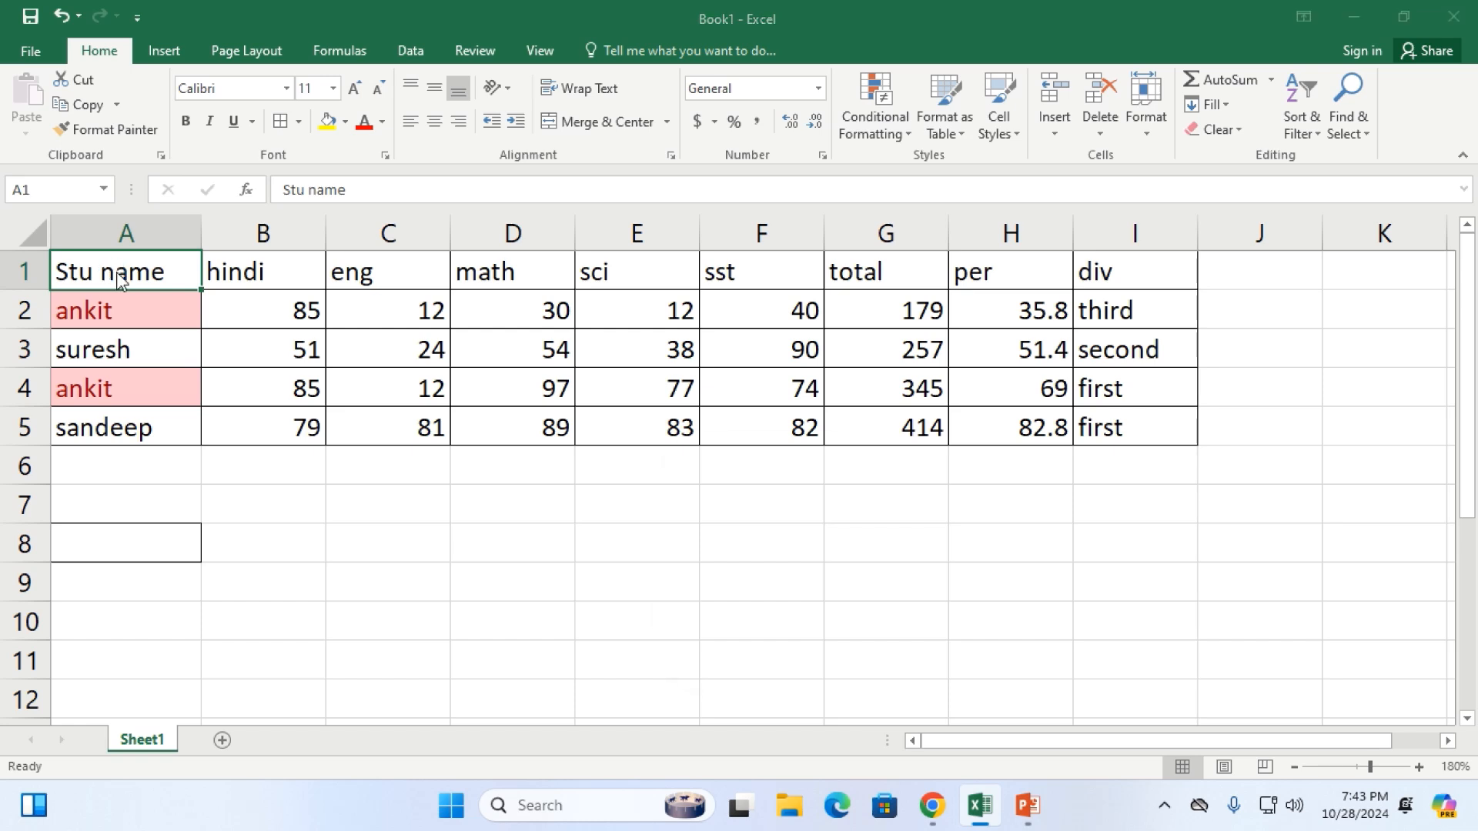
{"action": "key", "text": "ctrl+shift+plus"}
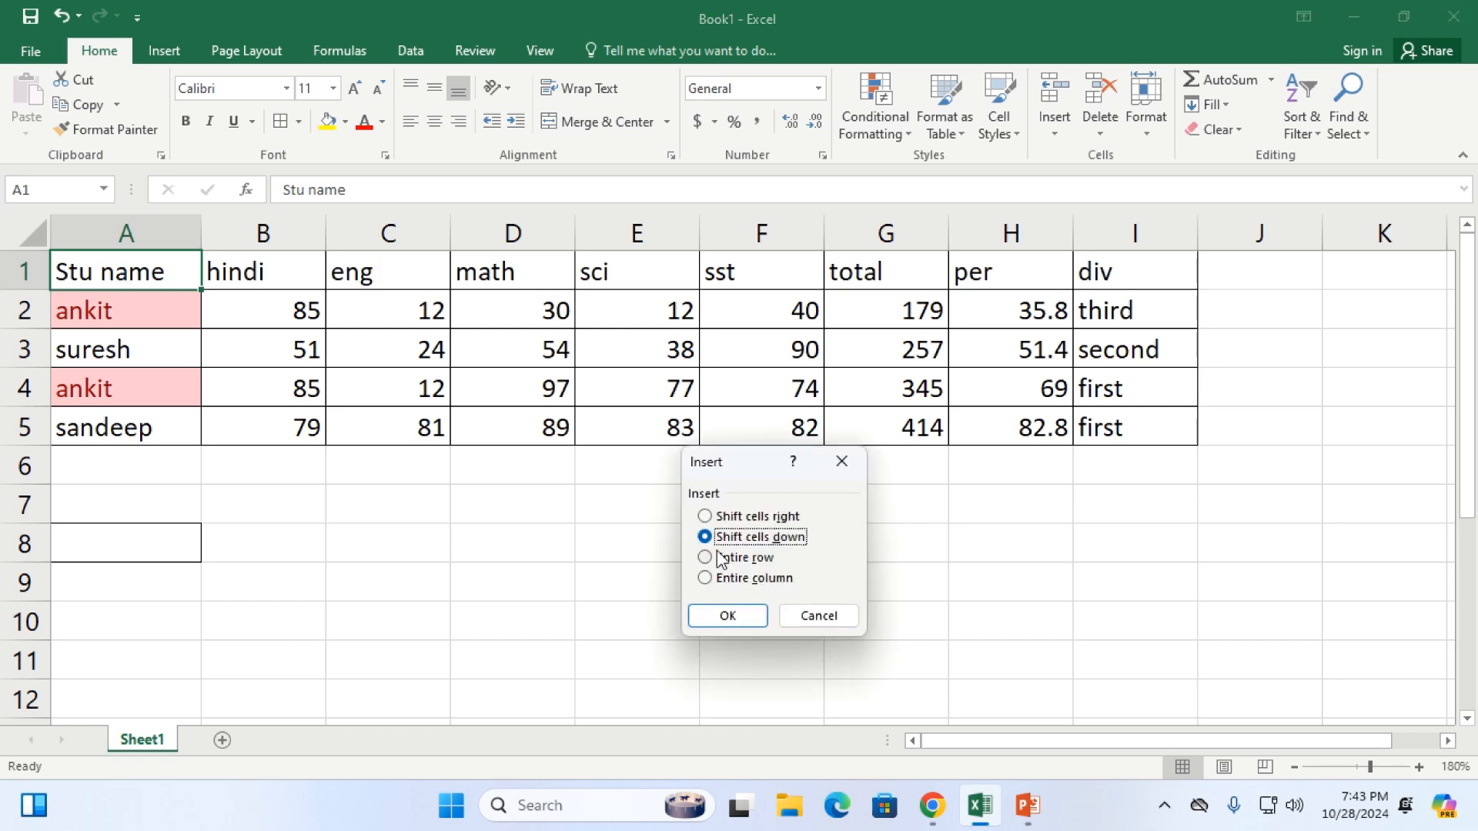
{"action": "left_click", "coordinate": [743, 579]}
{"action": "left_click", "coordinate": [726, 615]}
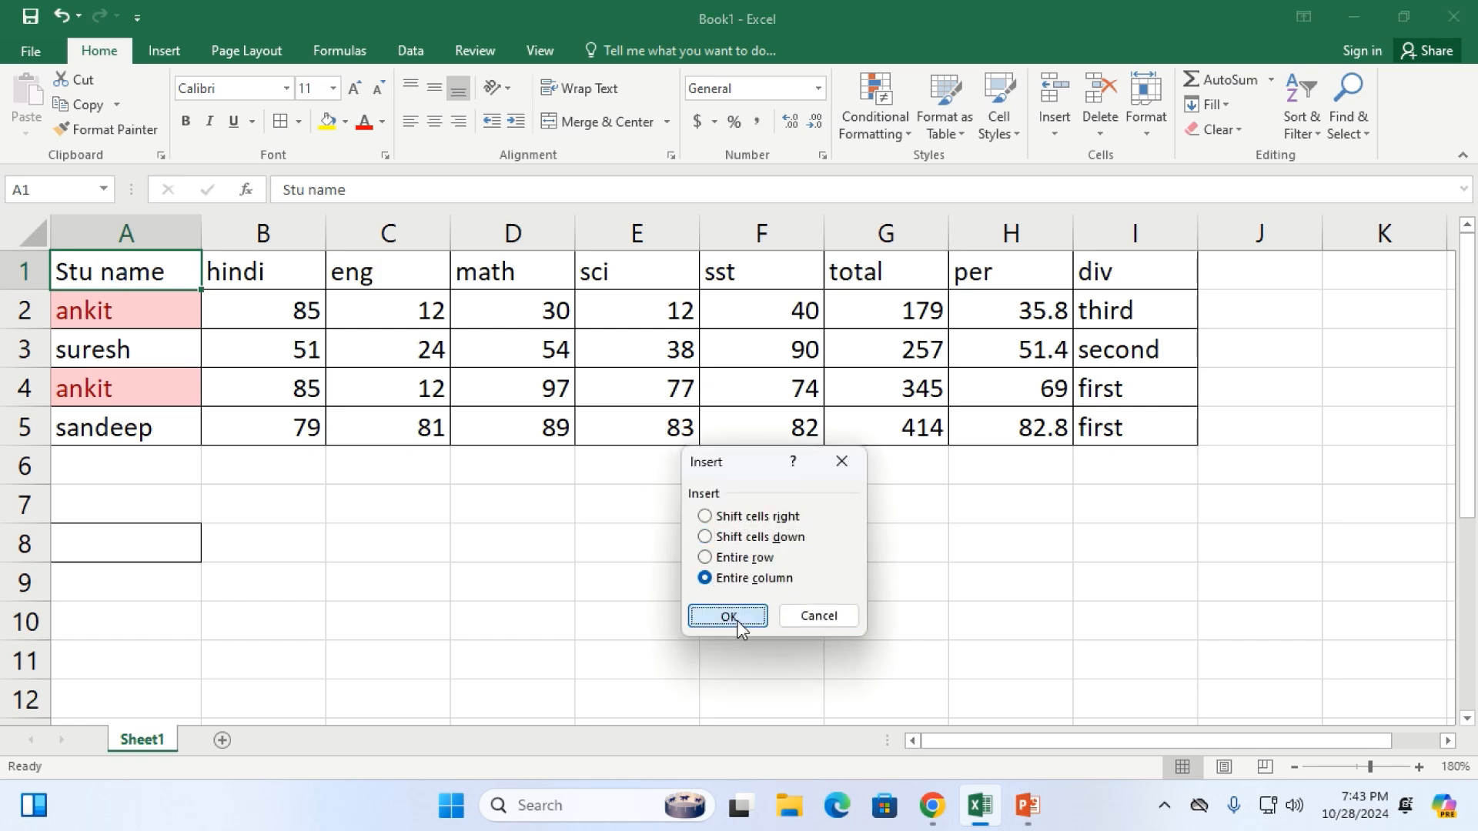
{"action": "type", "text": "Date"}
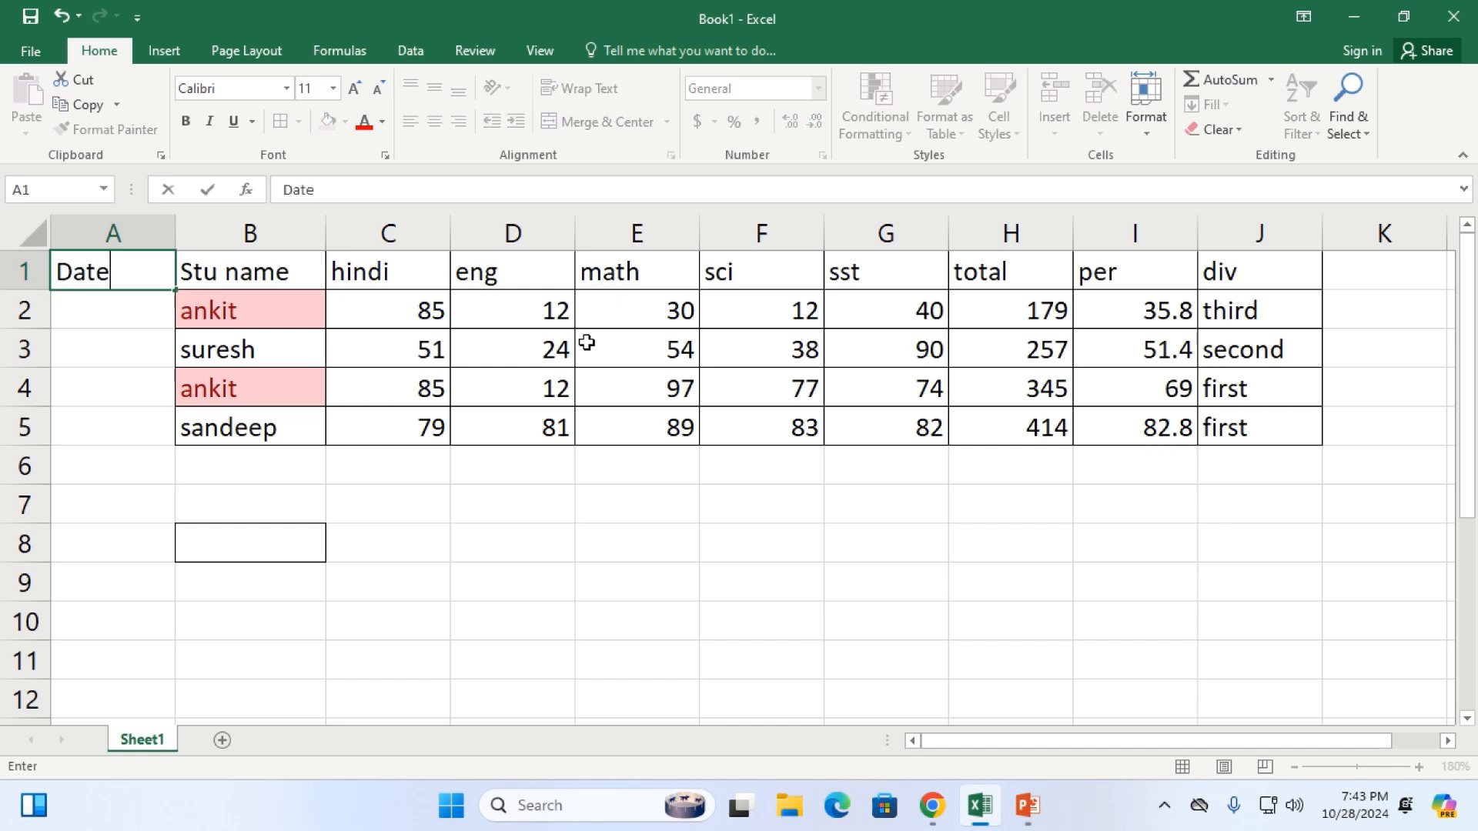
{"action": "key", "text": "Return"}
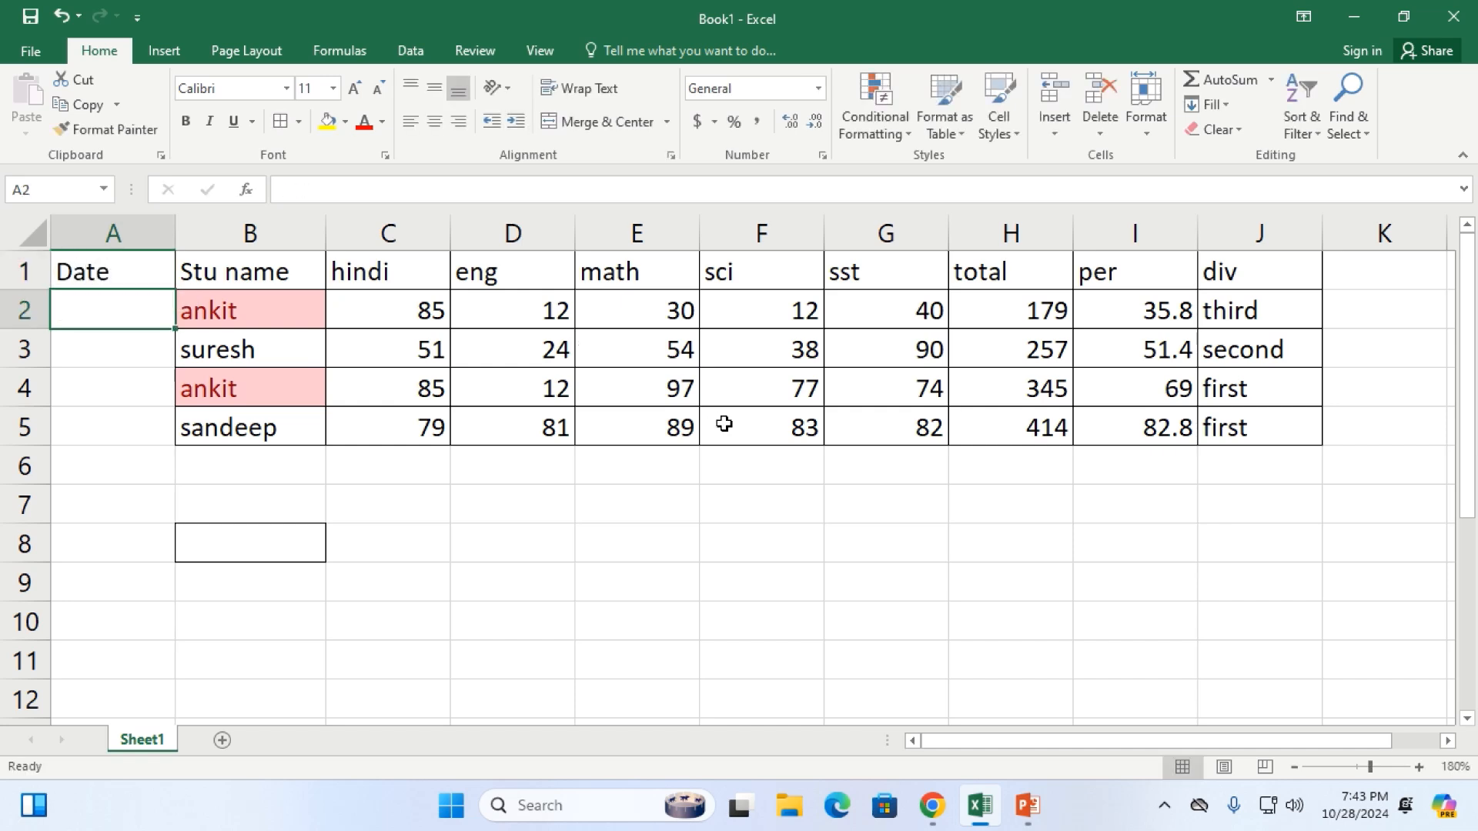
Enter the date 10/01/2024 in A2 and fill the date series down to A11
{"action": "type", "text": "10"}
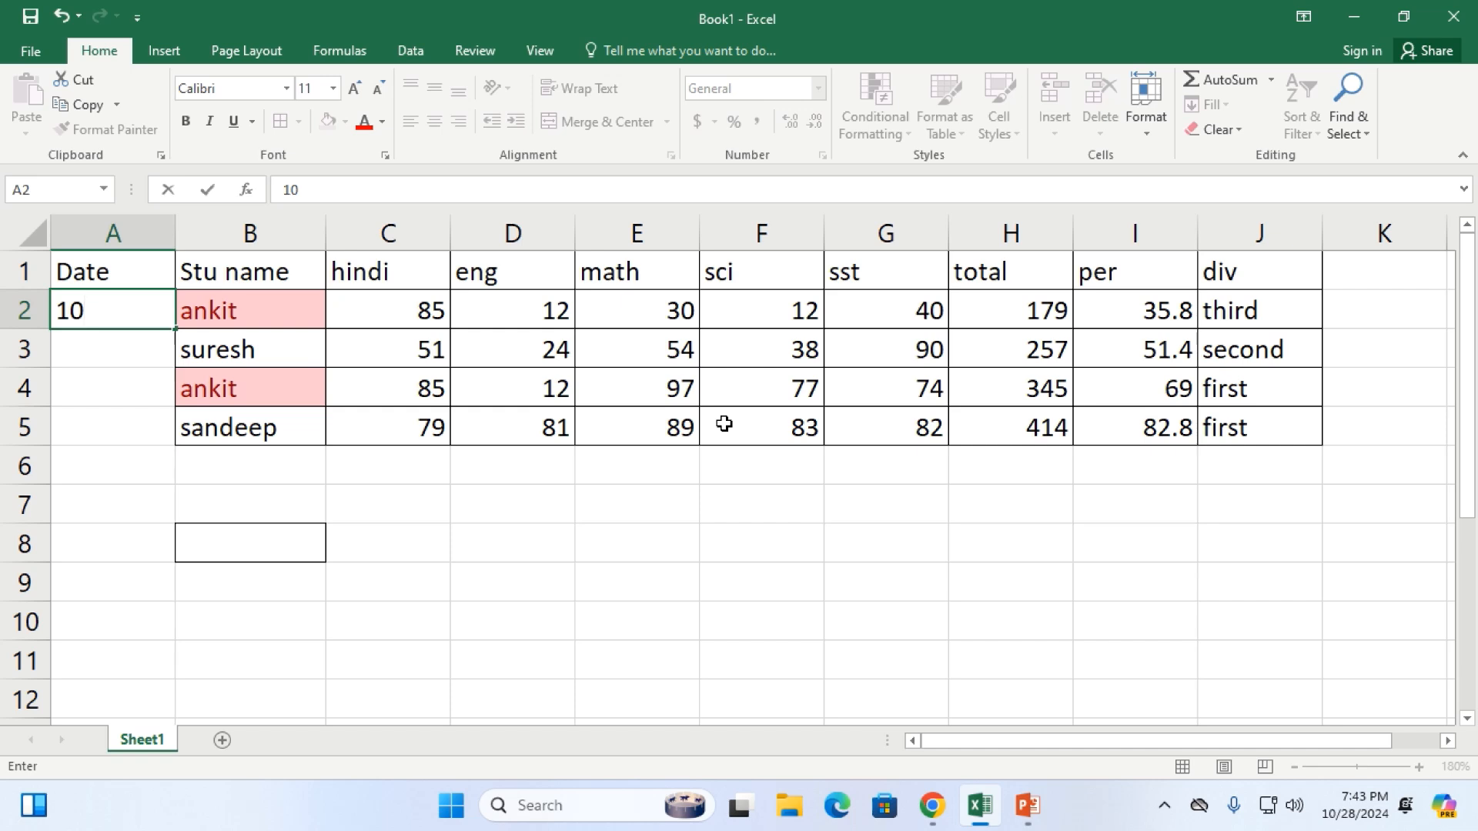
{"action": "type", "text": "/01/2024"}
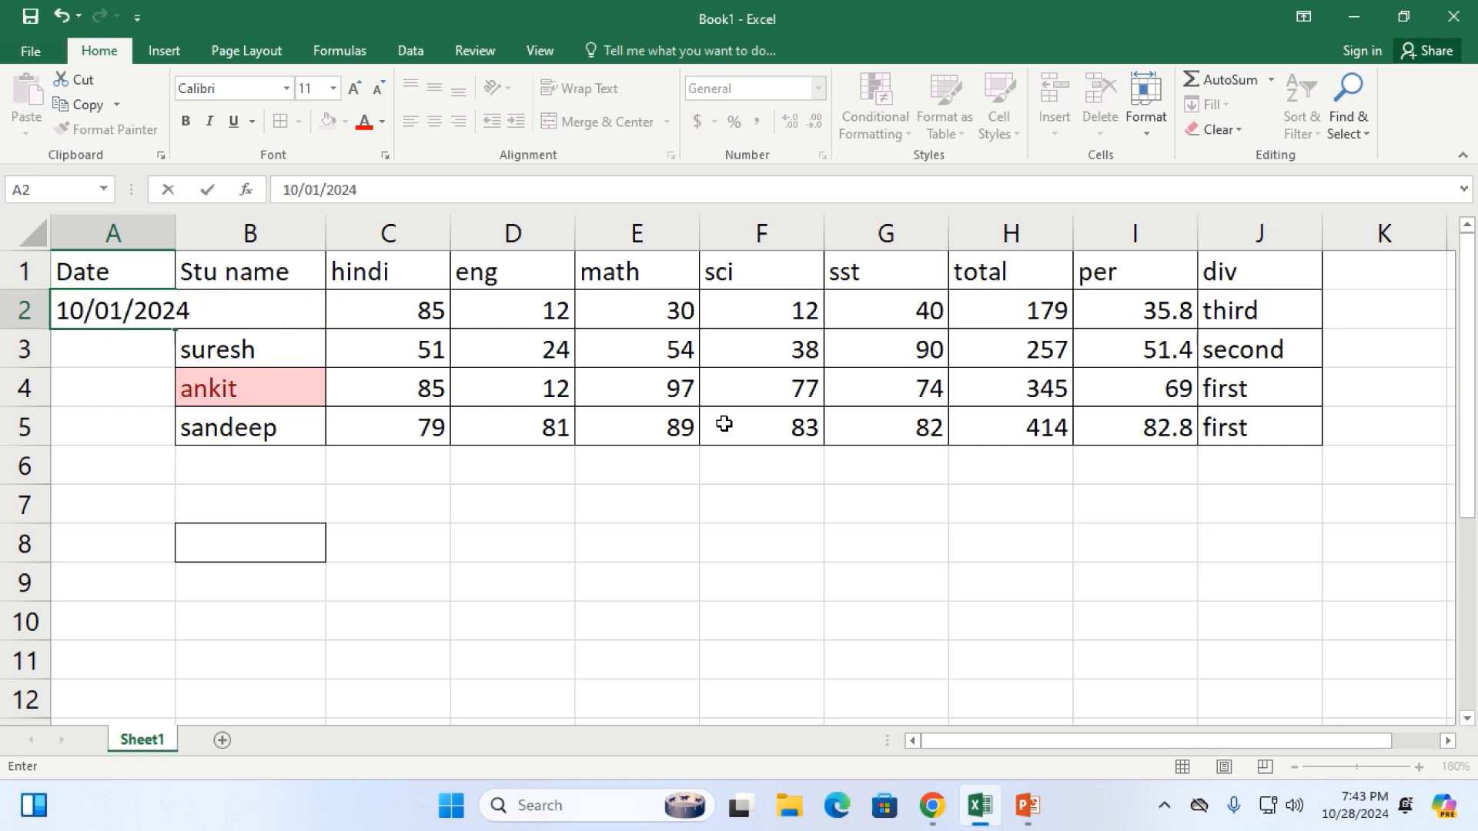
{"action": "key", "text": "ctrl+Return"}
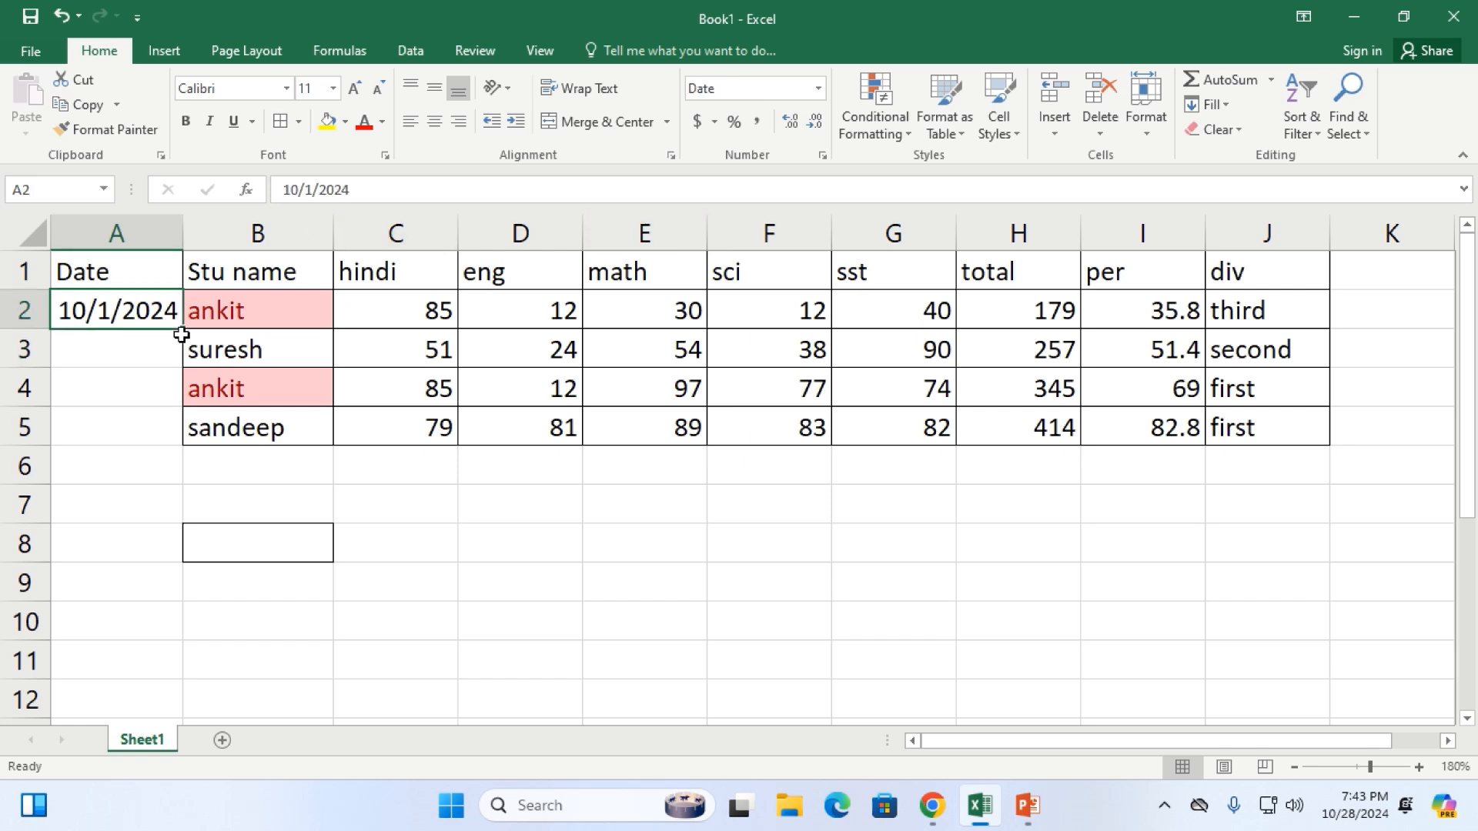
{"action": "left_click_drag", "start_coordinate": [182, 330], "coordinate": [175, 676]}
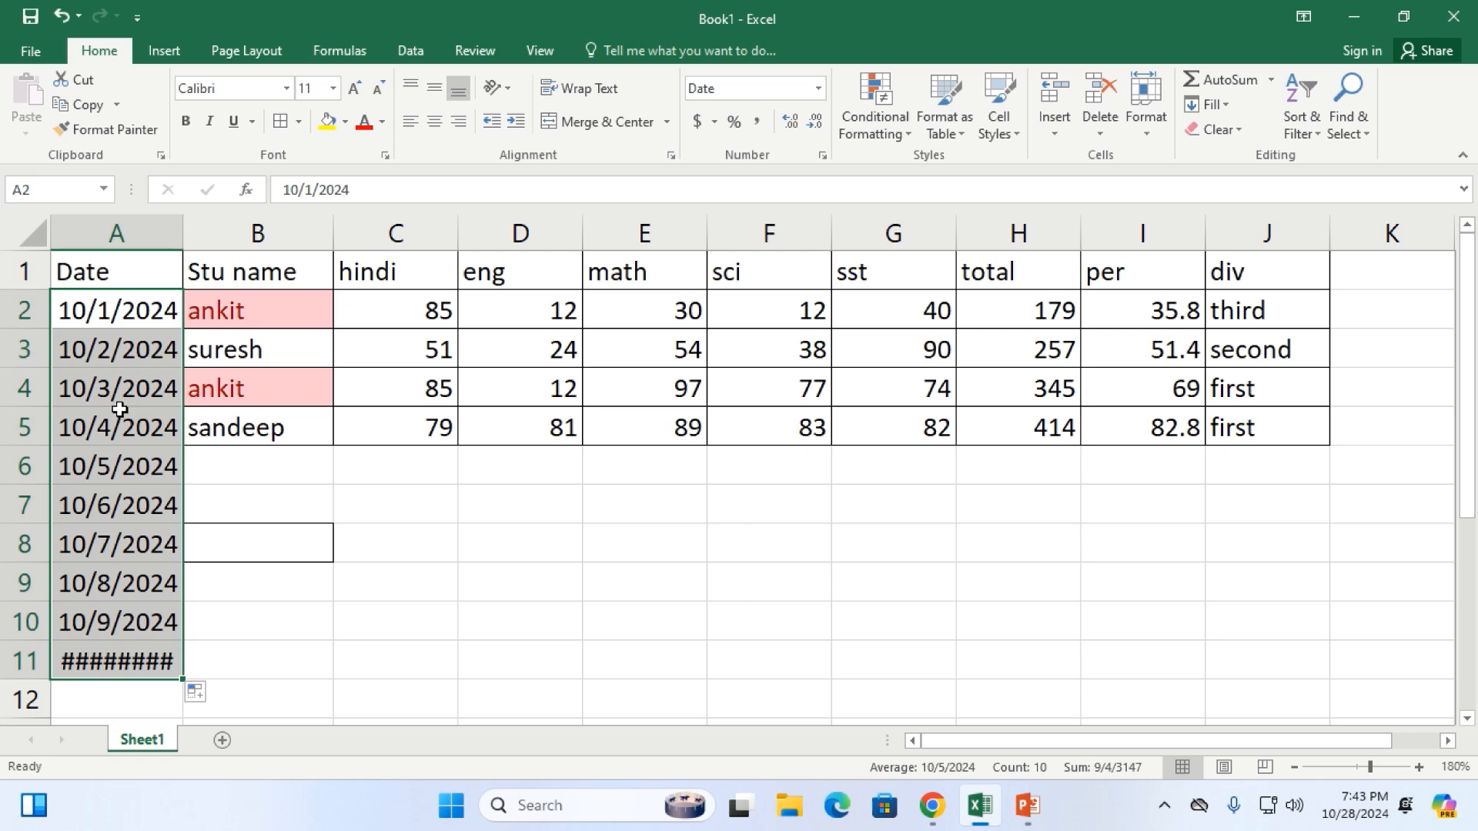
Undo the date entries, the Date heading and the inserted column before Stu name
{"action": "key", "text": "ctrl+z"}
{"action": "key", "text": "ctrl+z"}
{"action": "key", "text": "ctrl+z"}
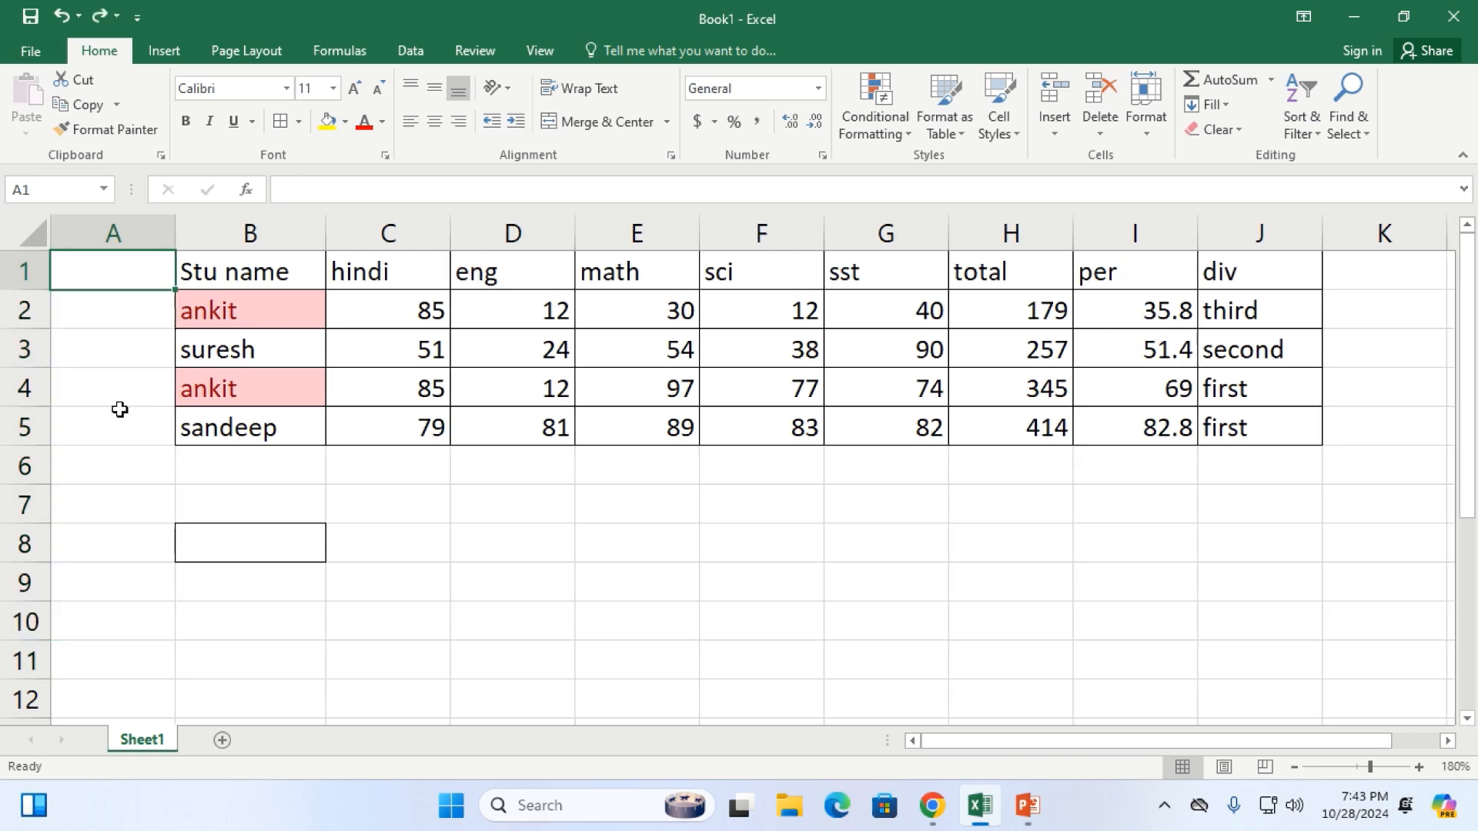
{"action": "key", "text": "ctrl+z"}
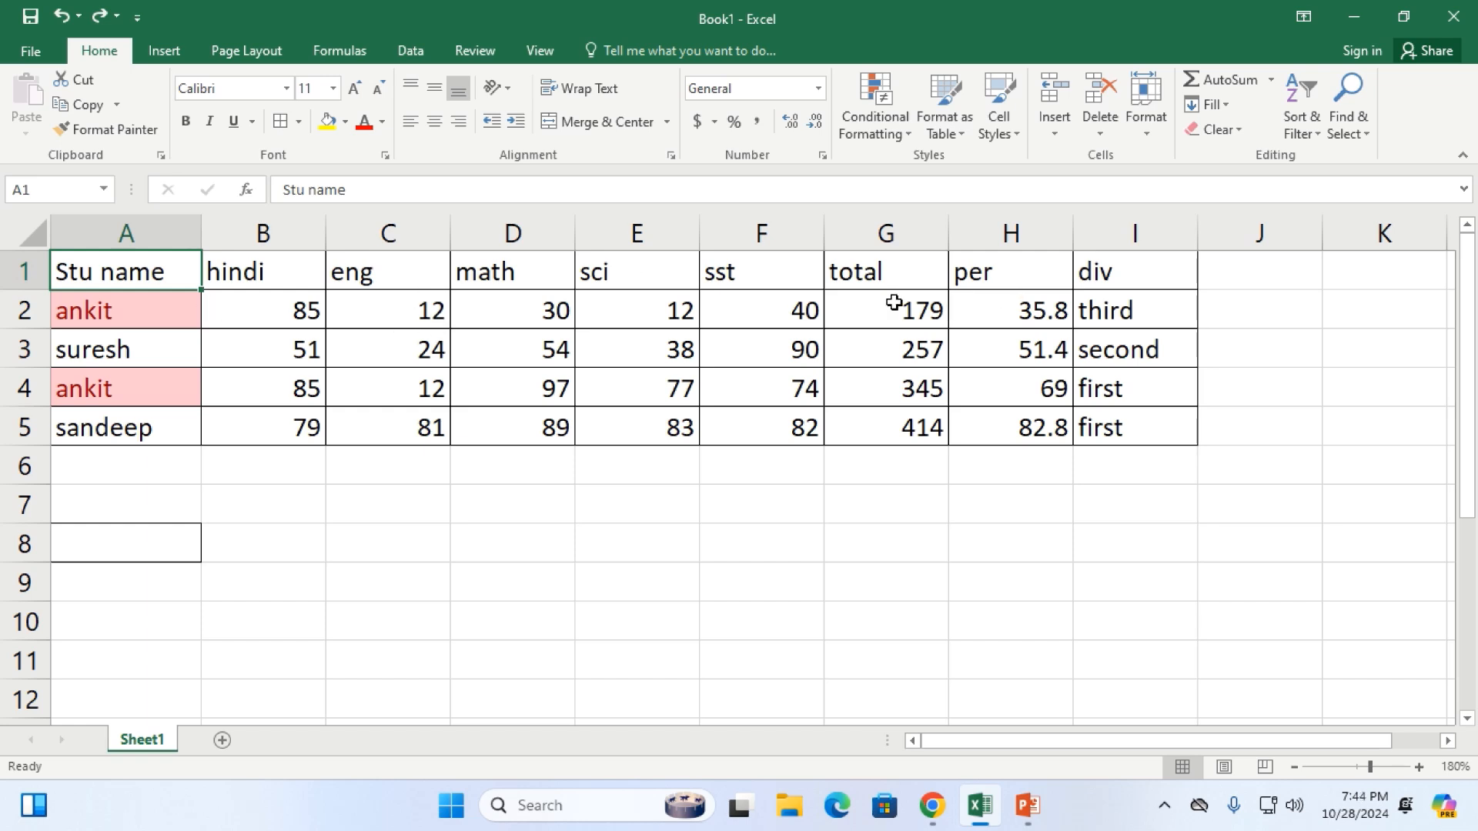
Insert an entire column before the total column, and undo the insertion
{"action": "left_click", "coordinate": [928, 273]}
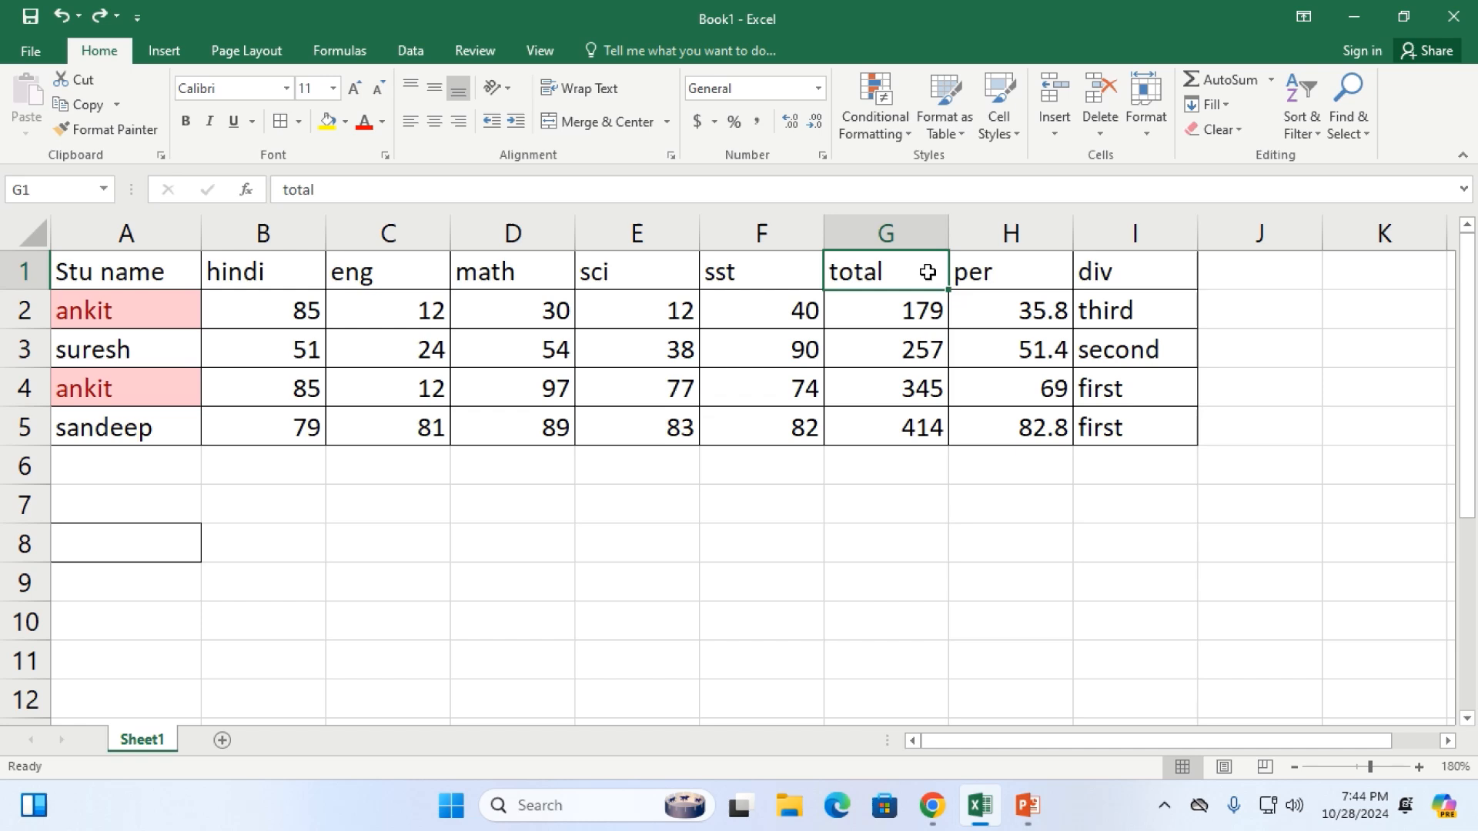
{"action": "key", "text": "ctrl+shift+equal"}
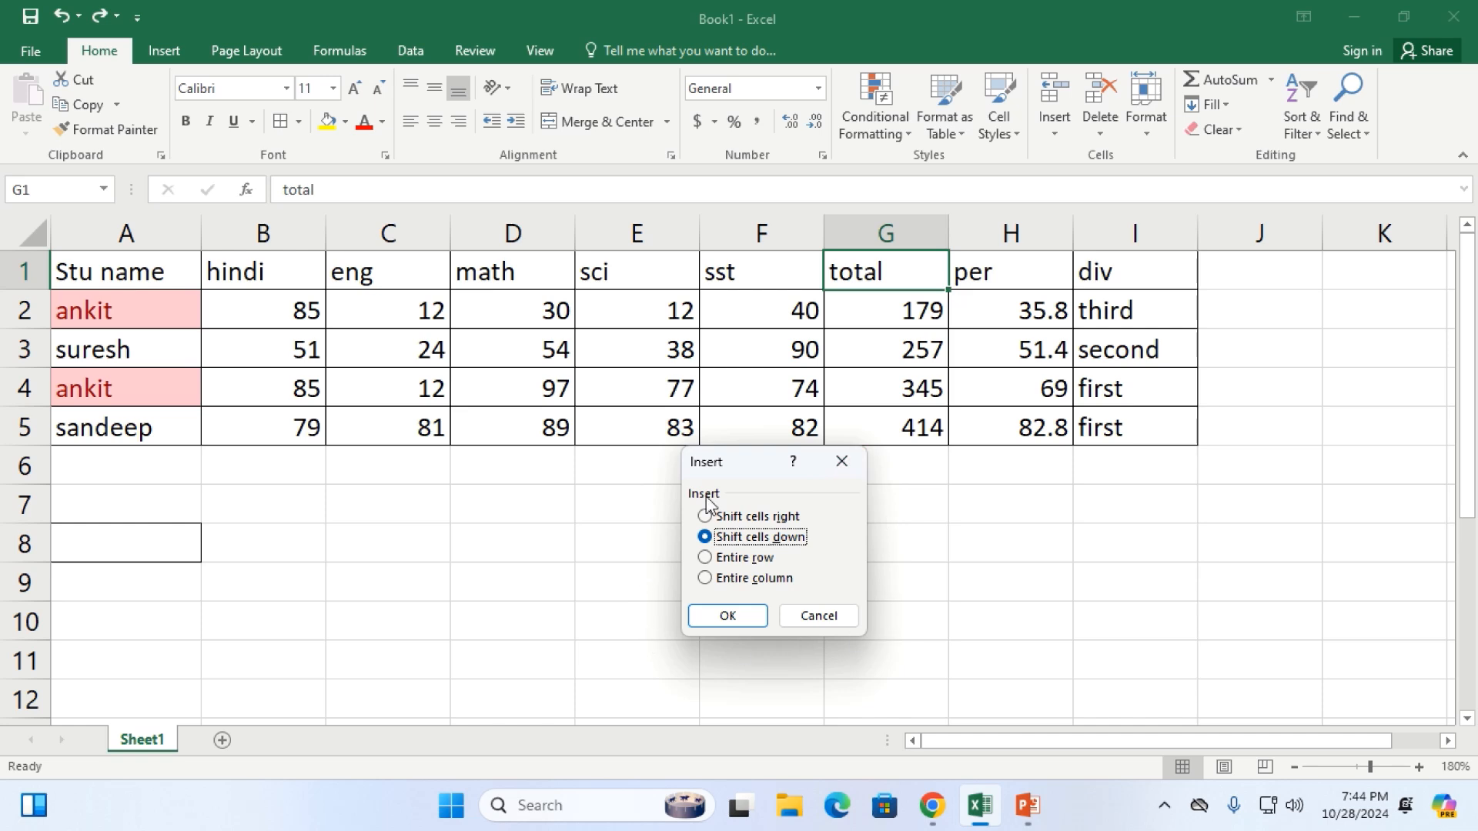
{"action": "left_click", "coordinate": [729, 584]}
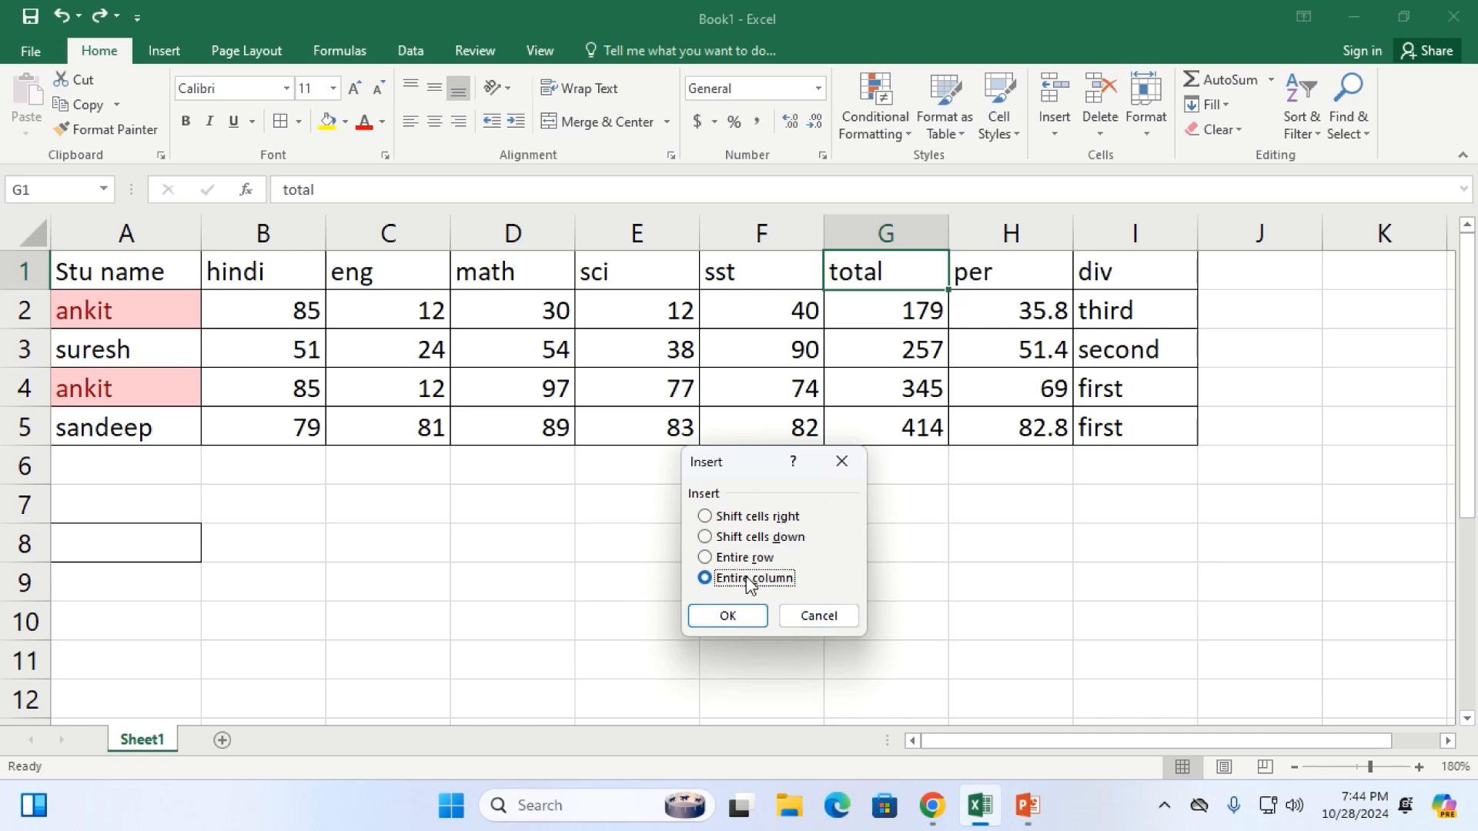
{"action": "left_click", "coordinate": [730, 616]}
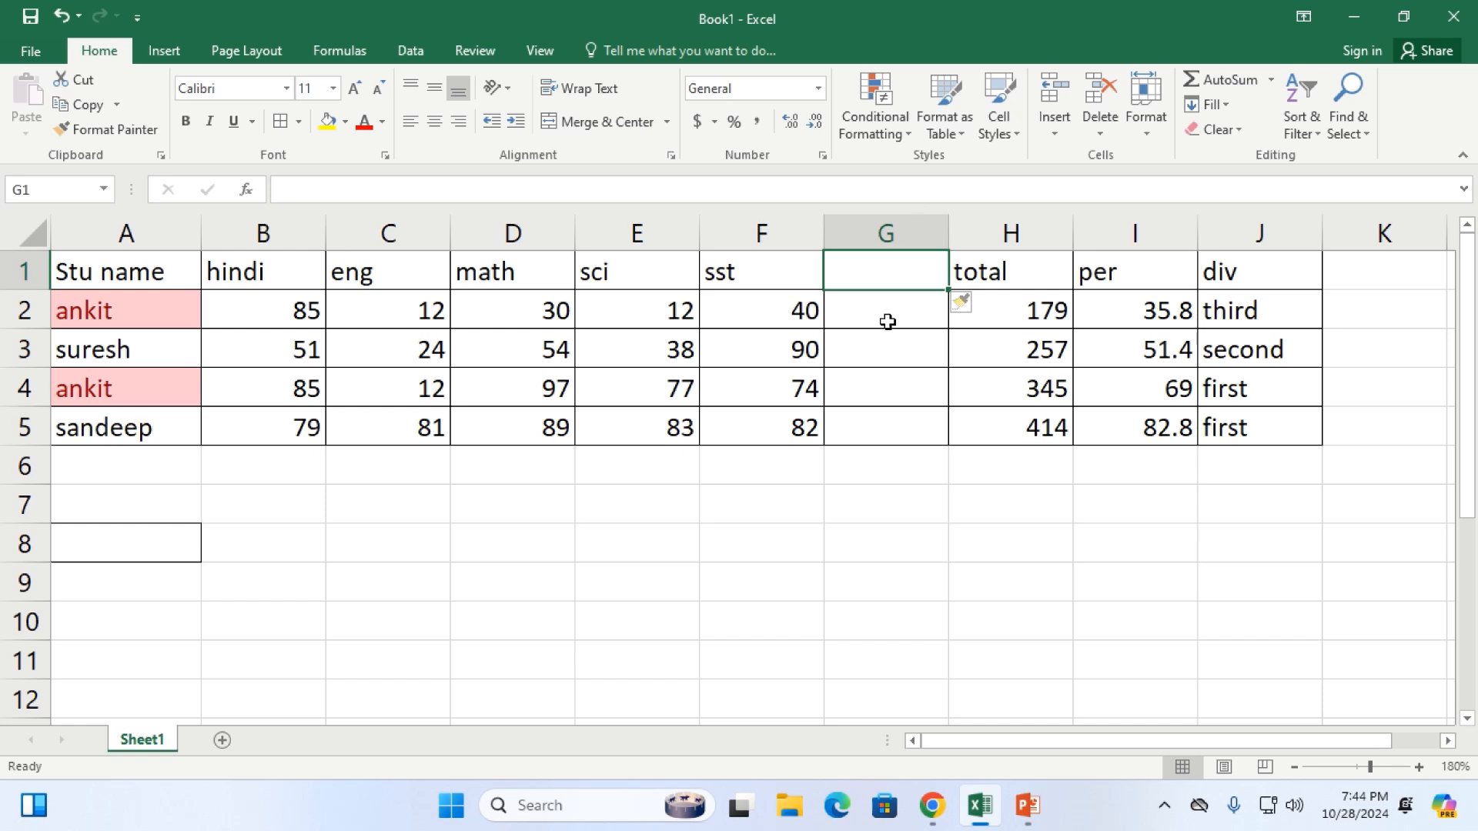
{"action": "key", "text": "ctrl+z"}
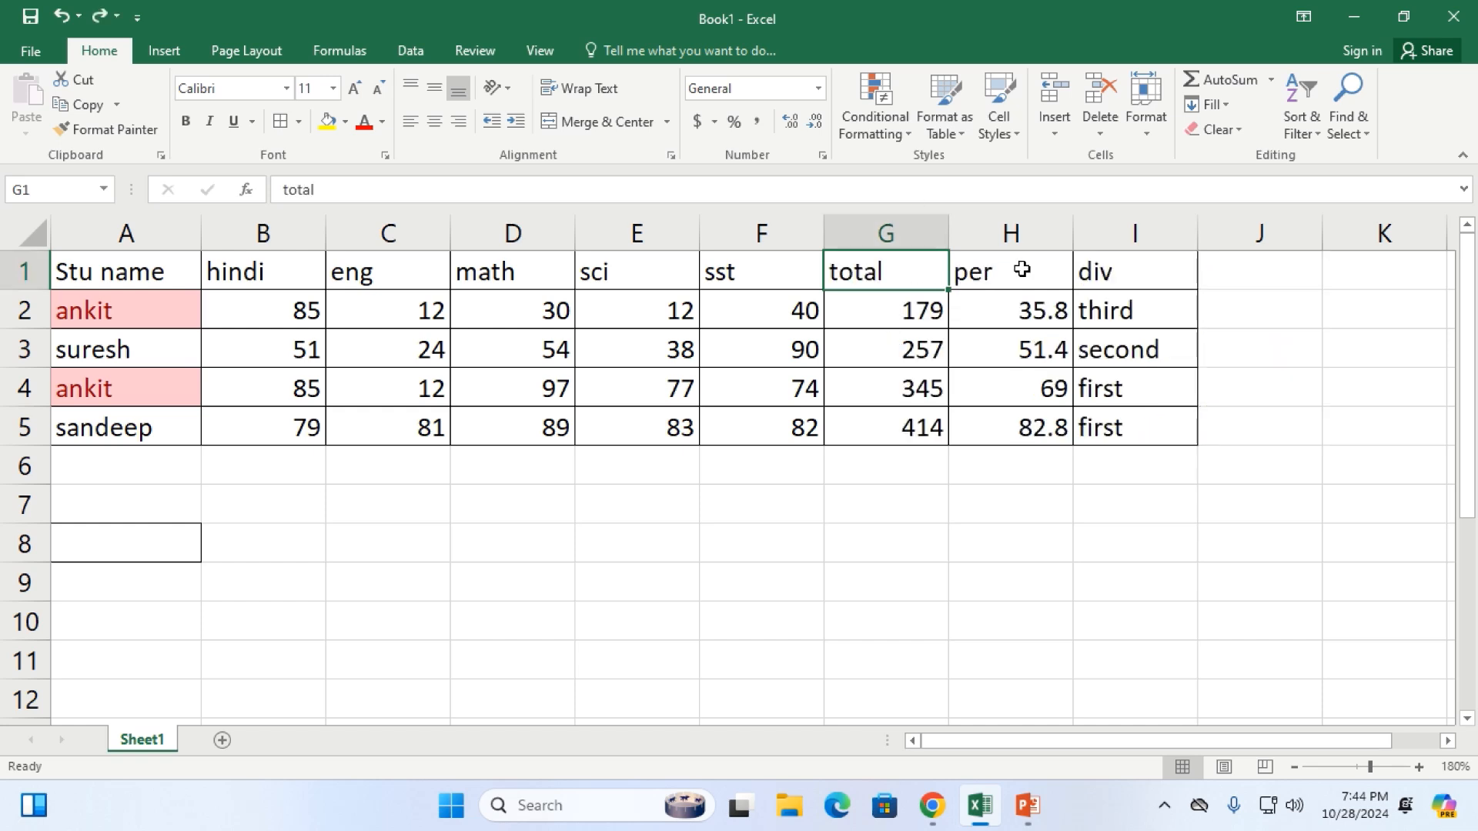
{"action": "left_click", "coordinate": [994, 269]}
{"action": "left_click", "coordinate": [908, 269]}
{"action": "left_click", "coordinate": [361, 305]}
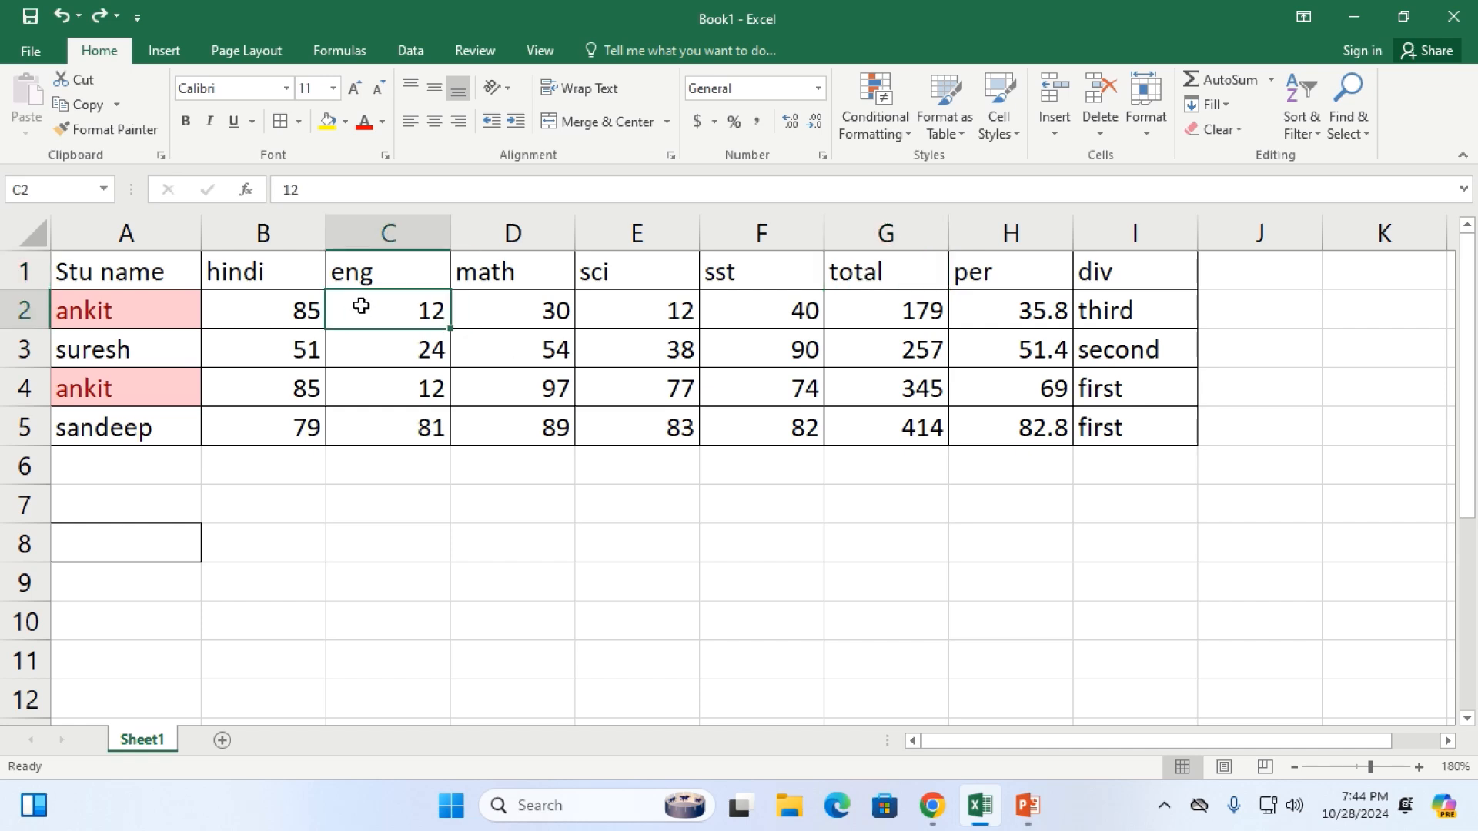
{"action": "left_click", "coordinate": [191, 270]}
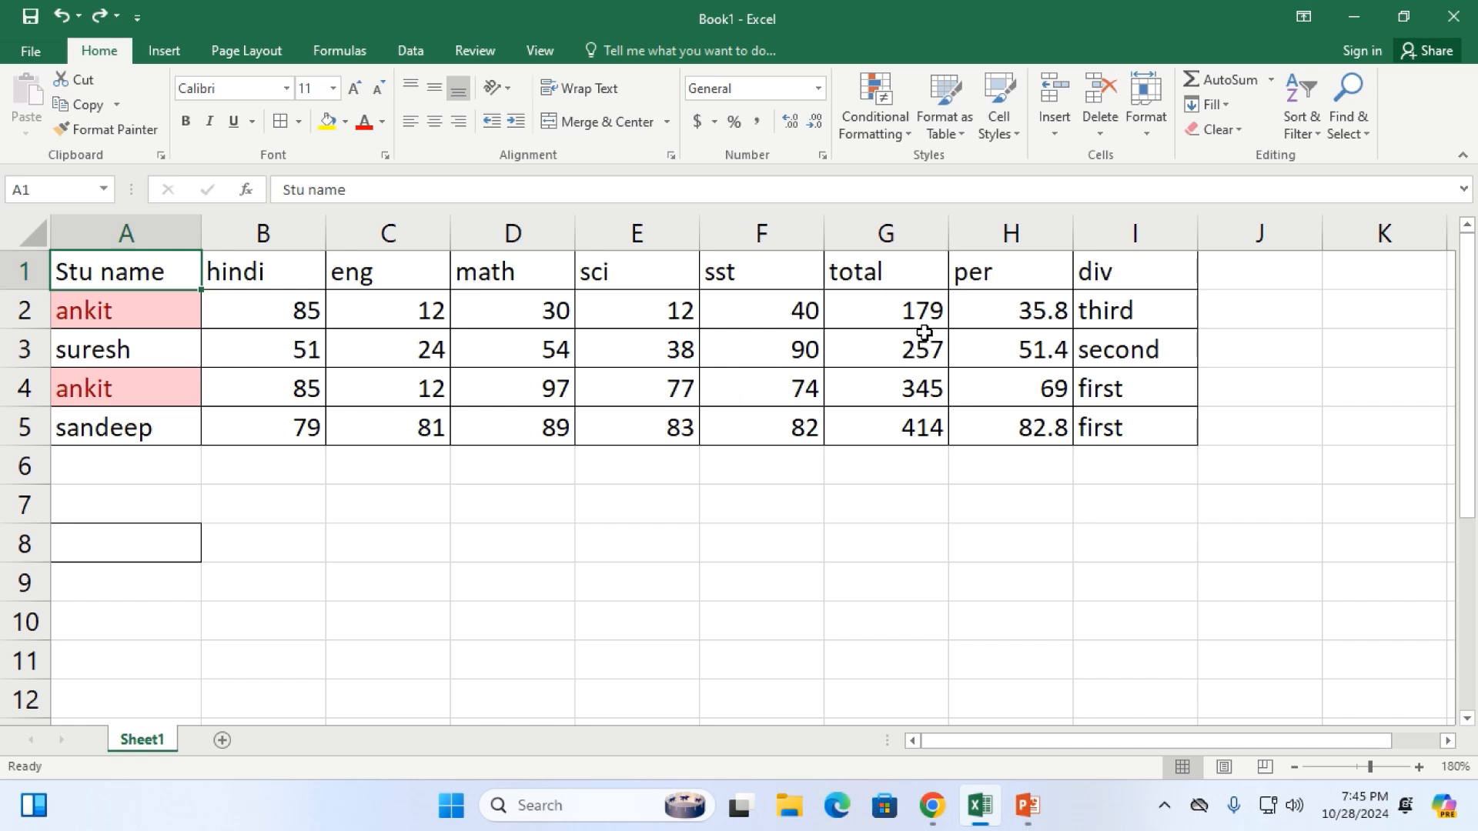
{"action": "left_click", "coordinate": [840, 345]}
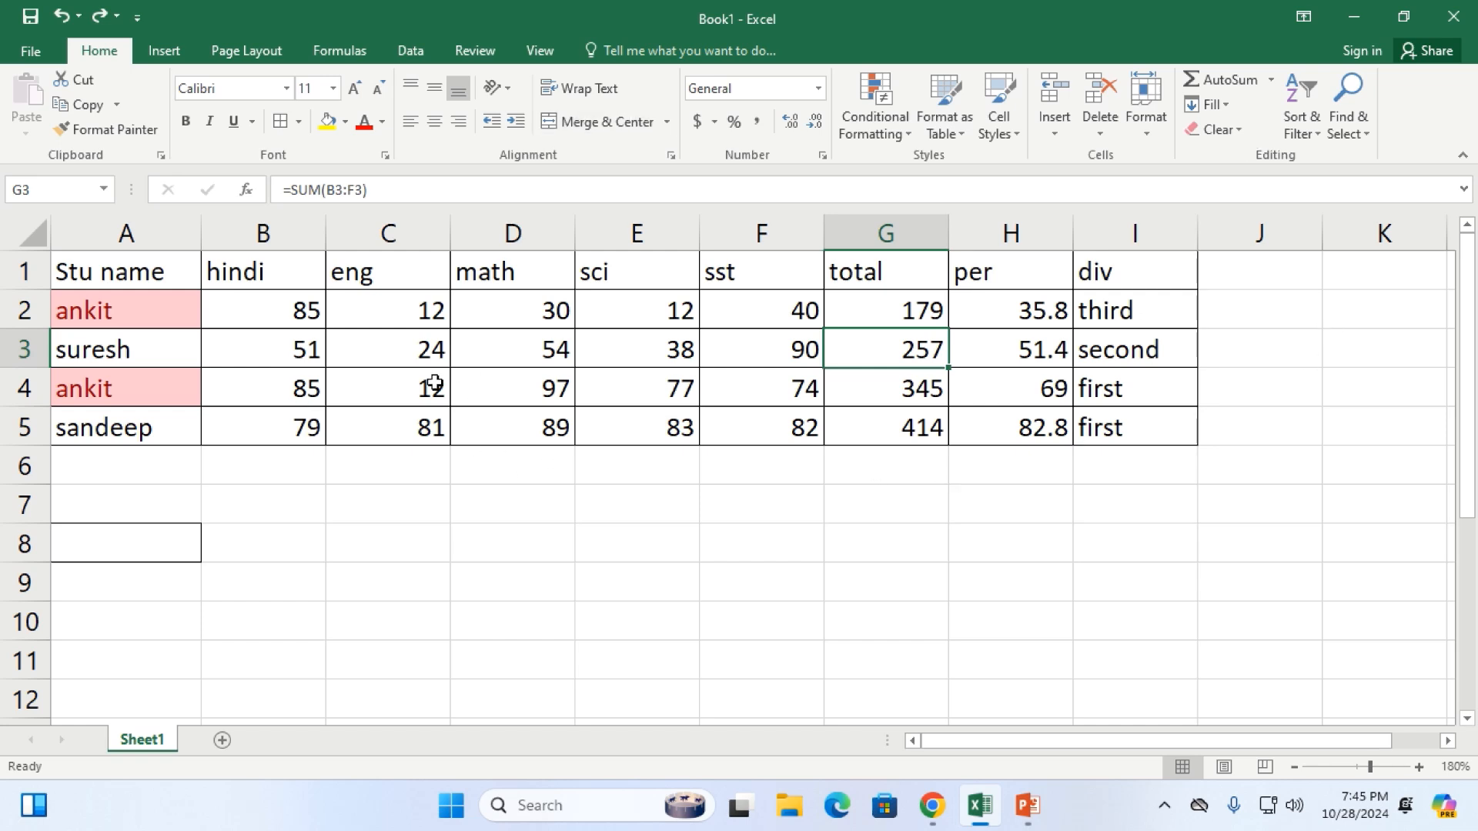
{"action": "left_click", "coordinate": [733, 336]}
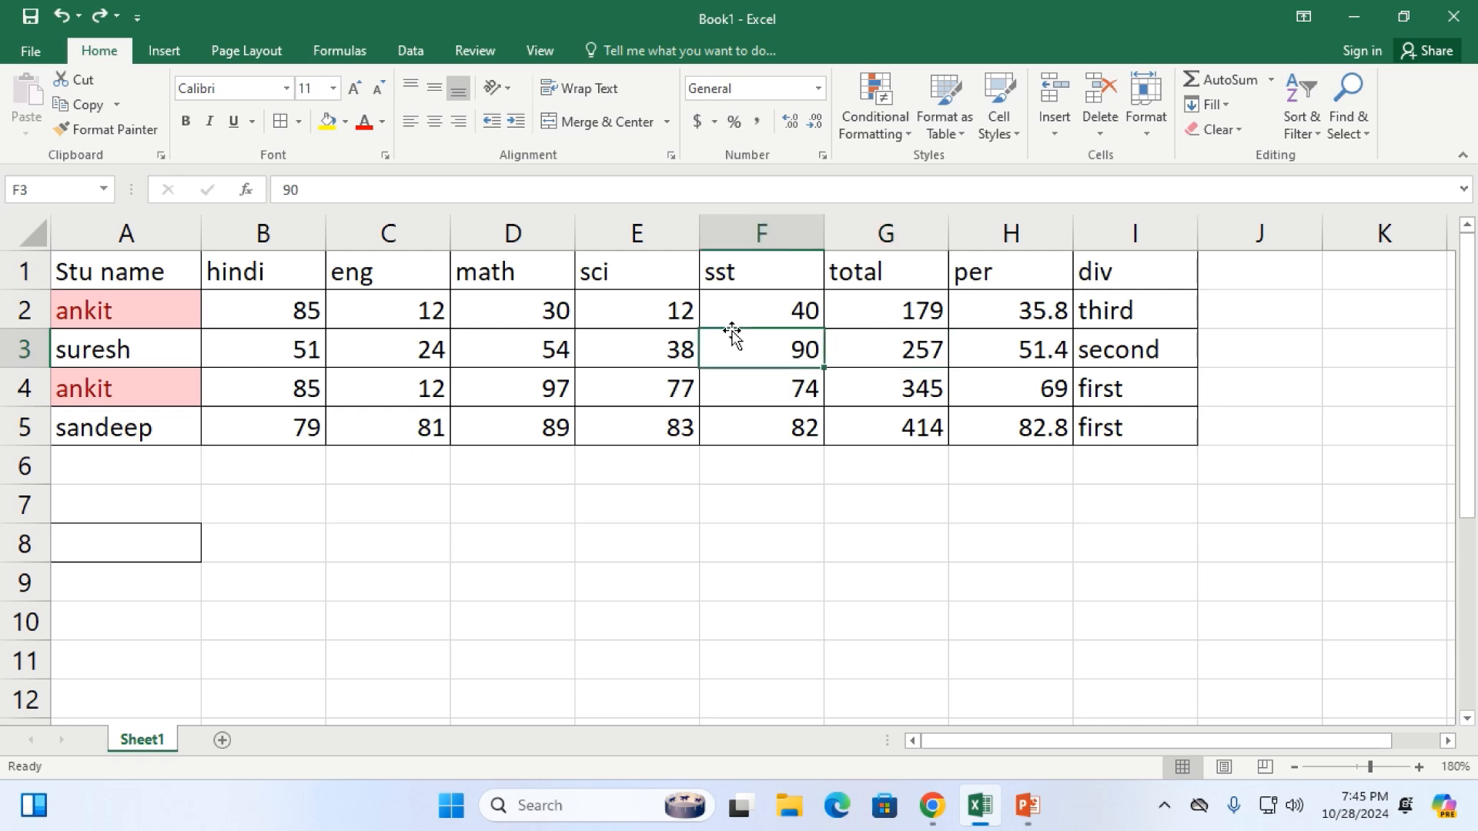
{"action": "left_click", "coordinate": [750, 317]}
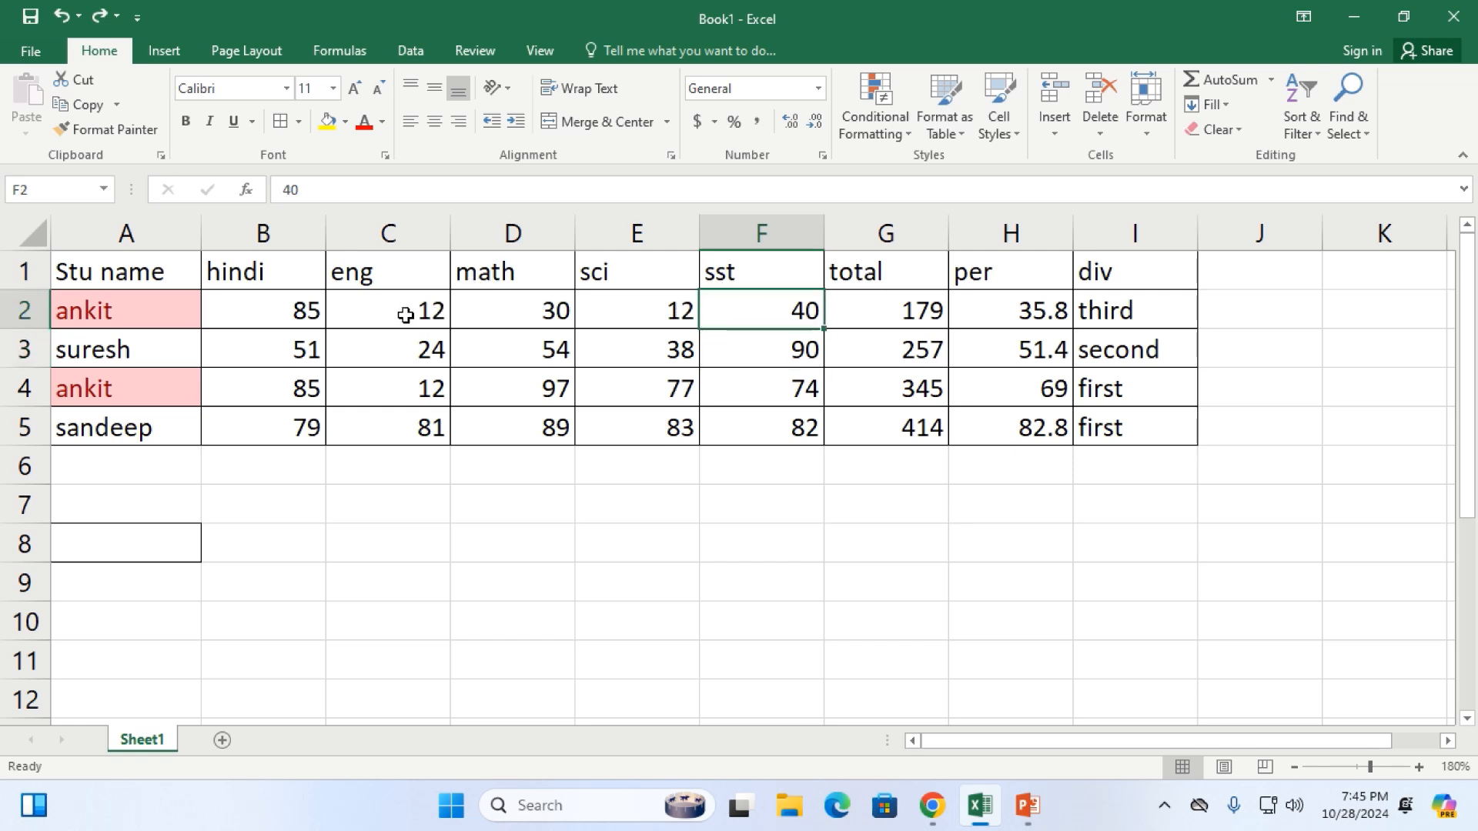
{"action": "left_click", "coordinate": [297, 308]}
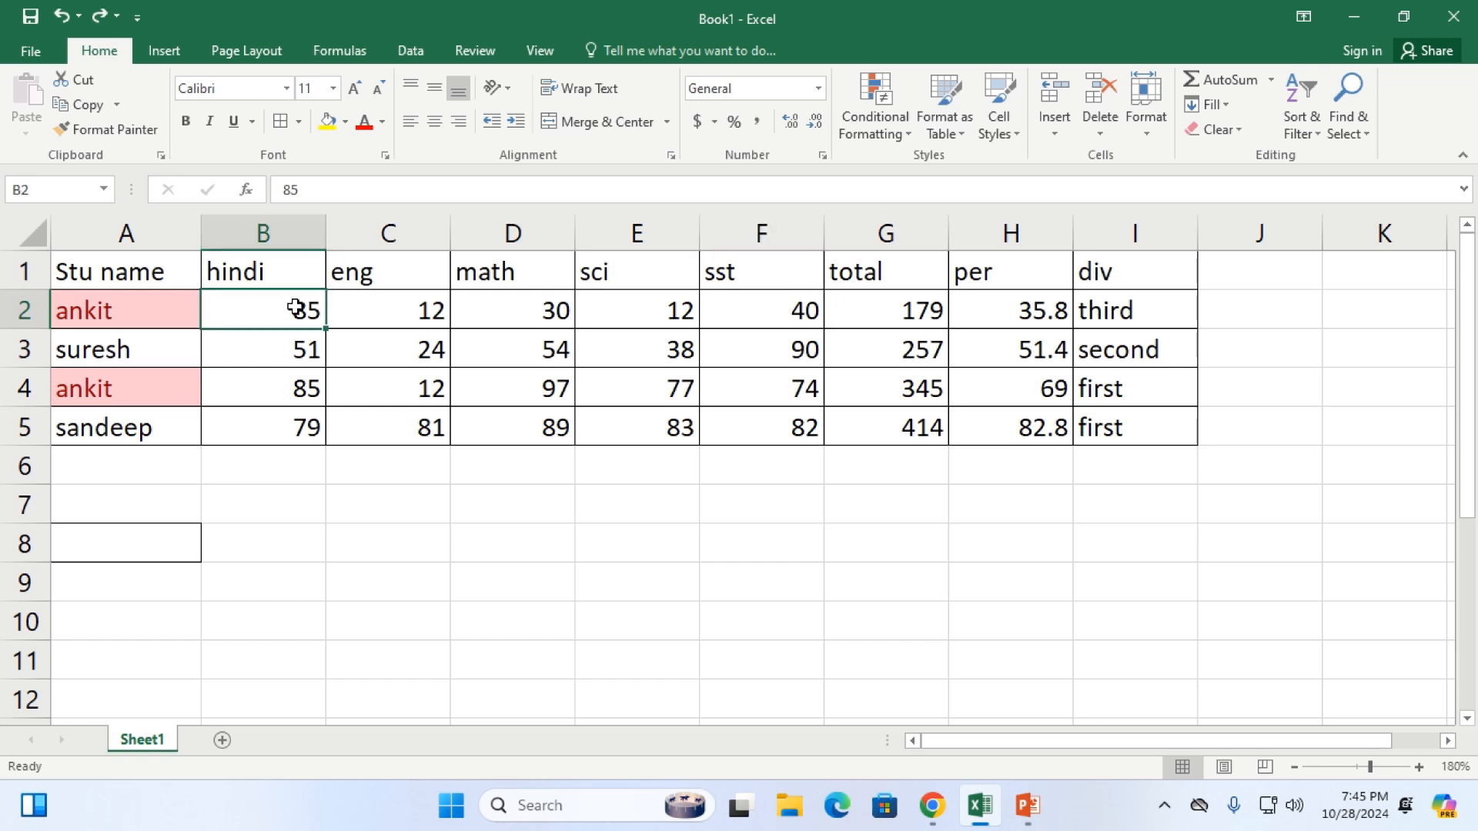
{"action": "left_click", "coordinate": [363, 312]}
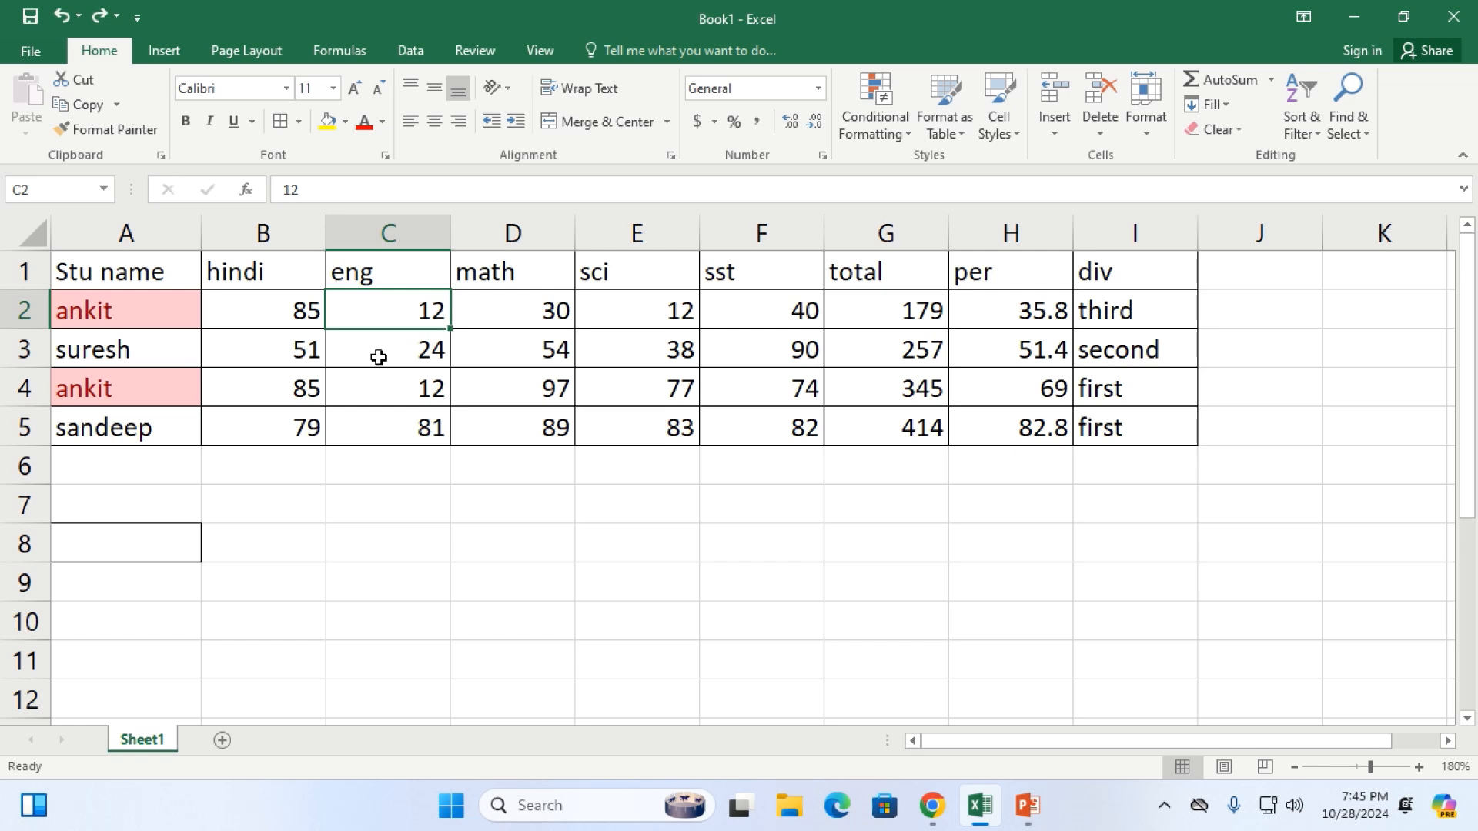
{"action": "left_click", "coordinate": [263, 317]}
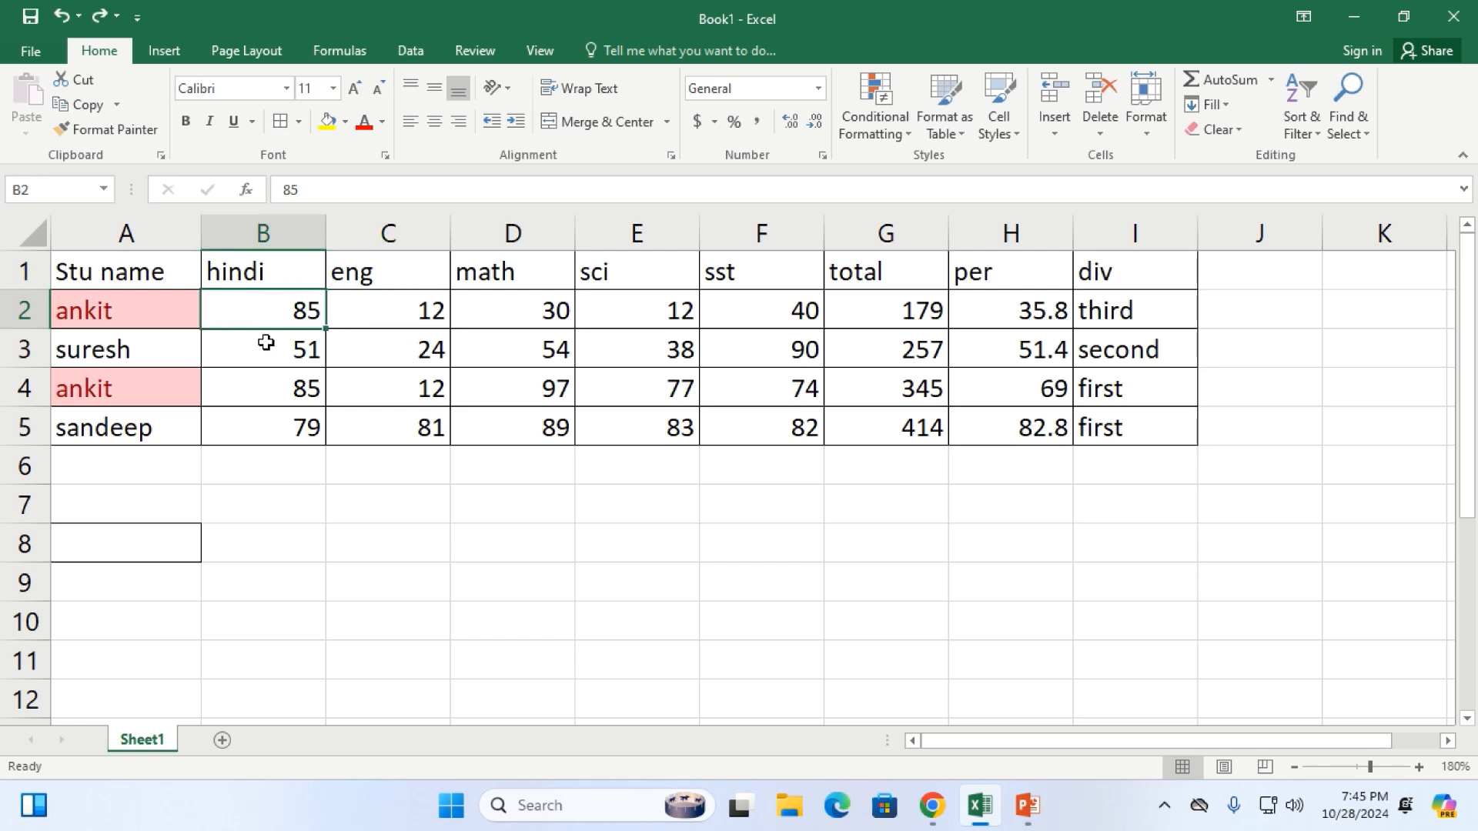
{"action": "left_click", "coordinate": [266, 343]}
{"action": "left_click", "coordinate": [264, 307]}
{"action": "left_click", "coordinate": [602, 314]}
{"action": "left_click", "coordinate": [512, 308]}
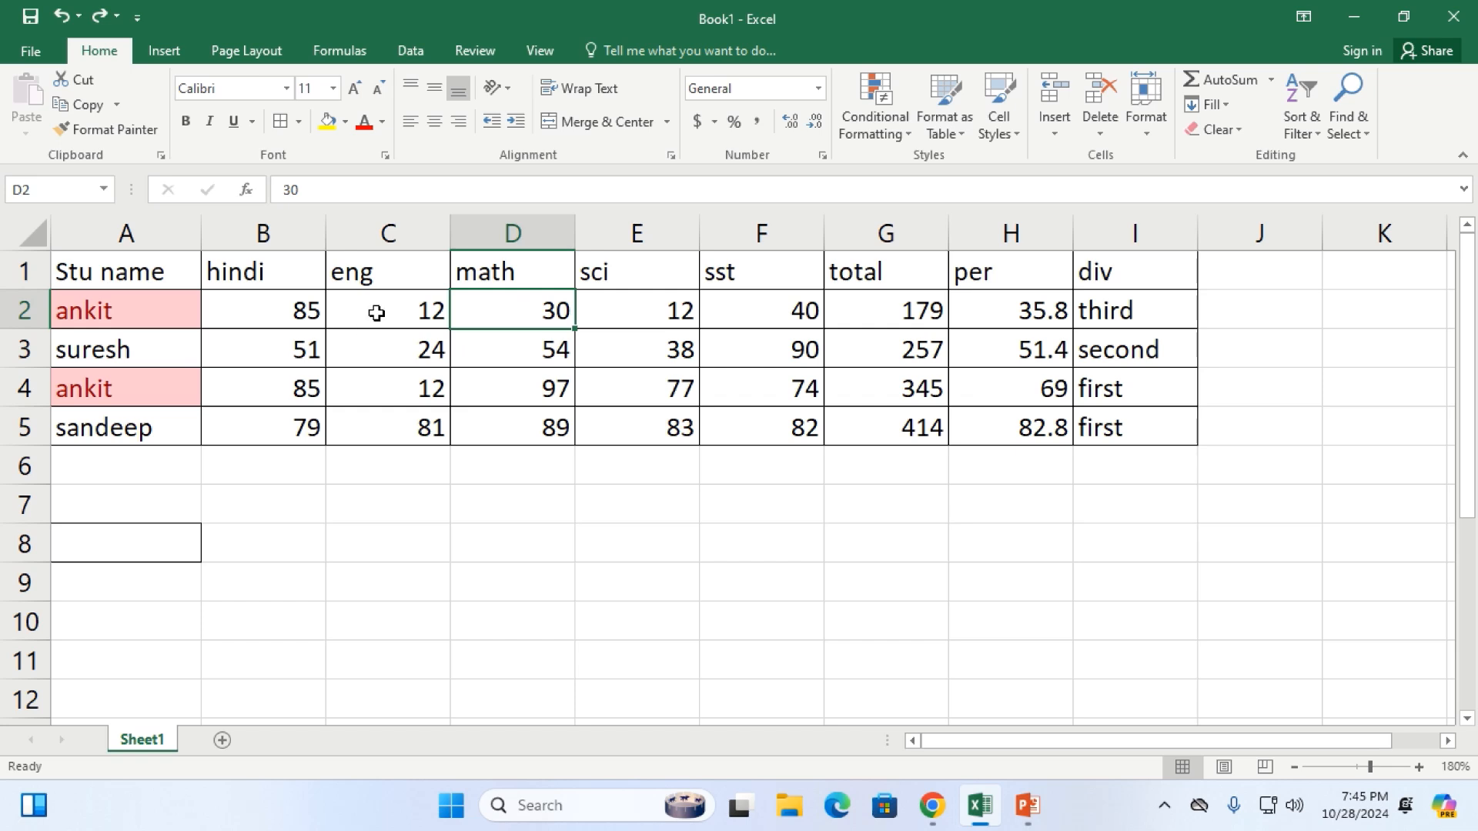
{"action": "left_click", "coordinate": [778, 343]}
{"action": "left_click", "coordinate": [545, 313]}
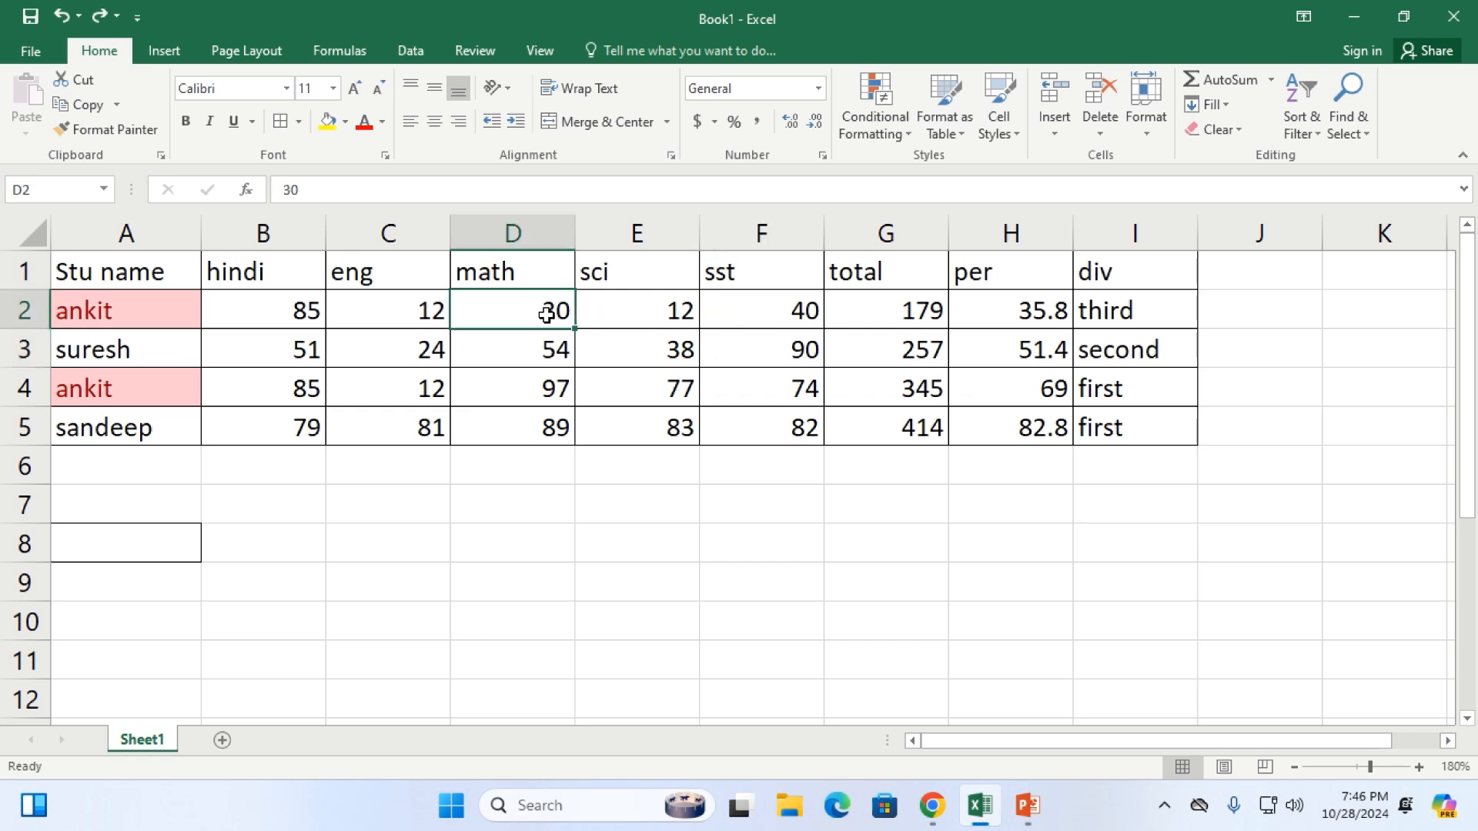
{"action": "left_click", "coordinate": [478, 353]}
{"action": "left_click", "coordinate": [349, 315]}
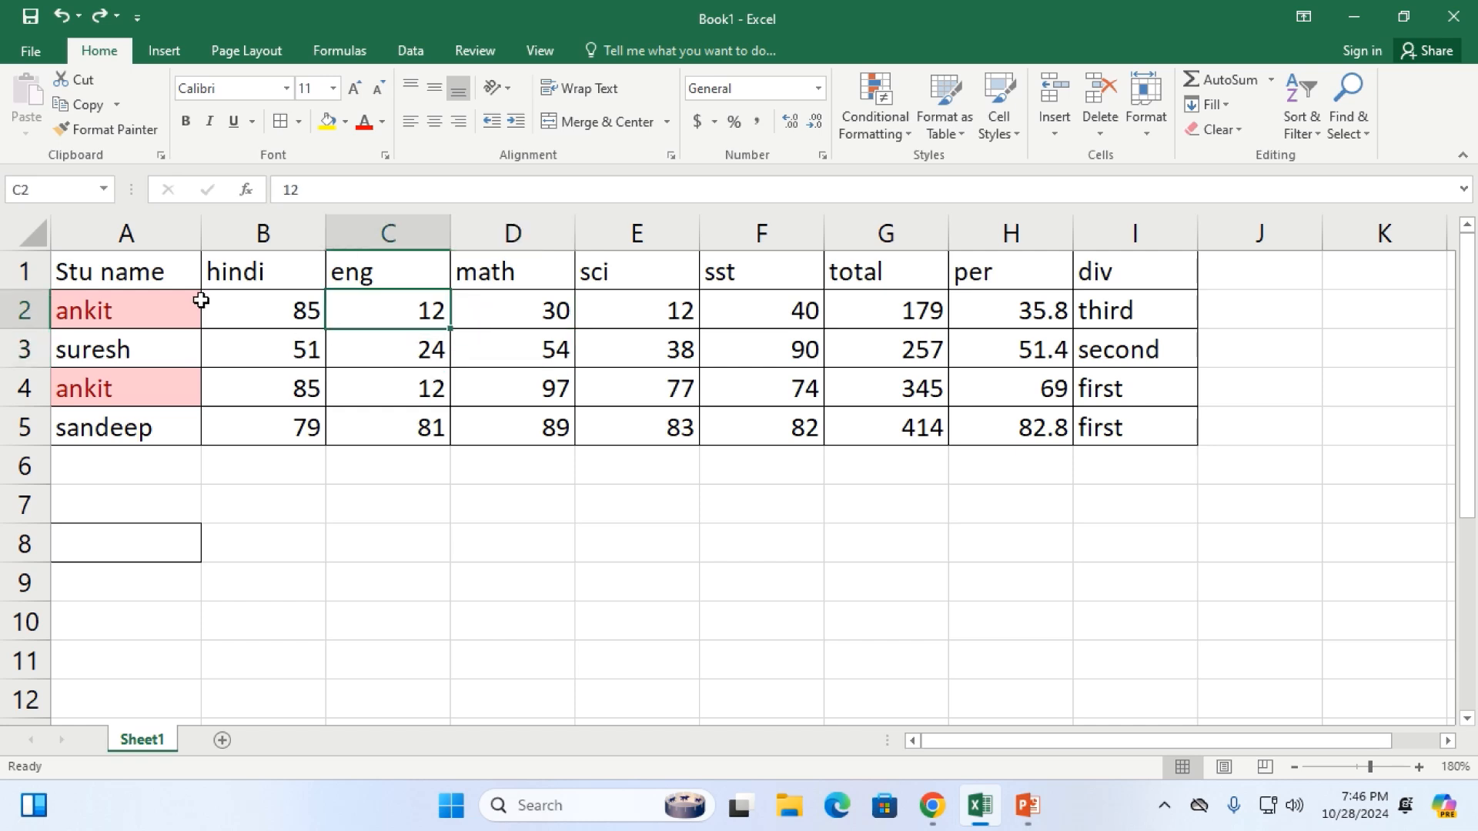
{"action": "left_click", "coordinate": [164, 274]}
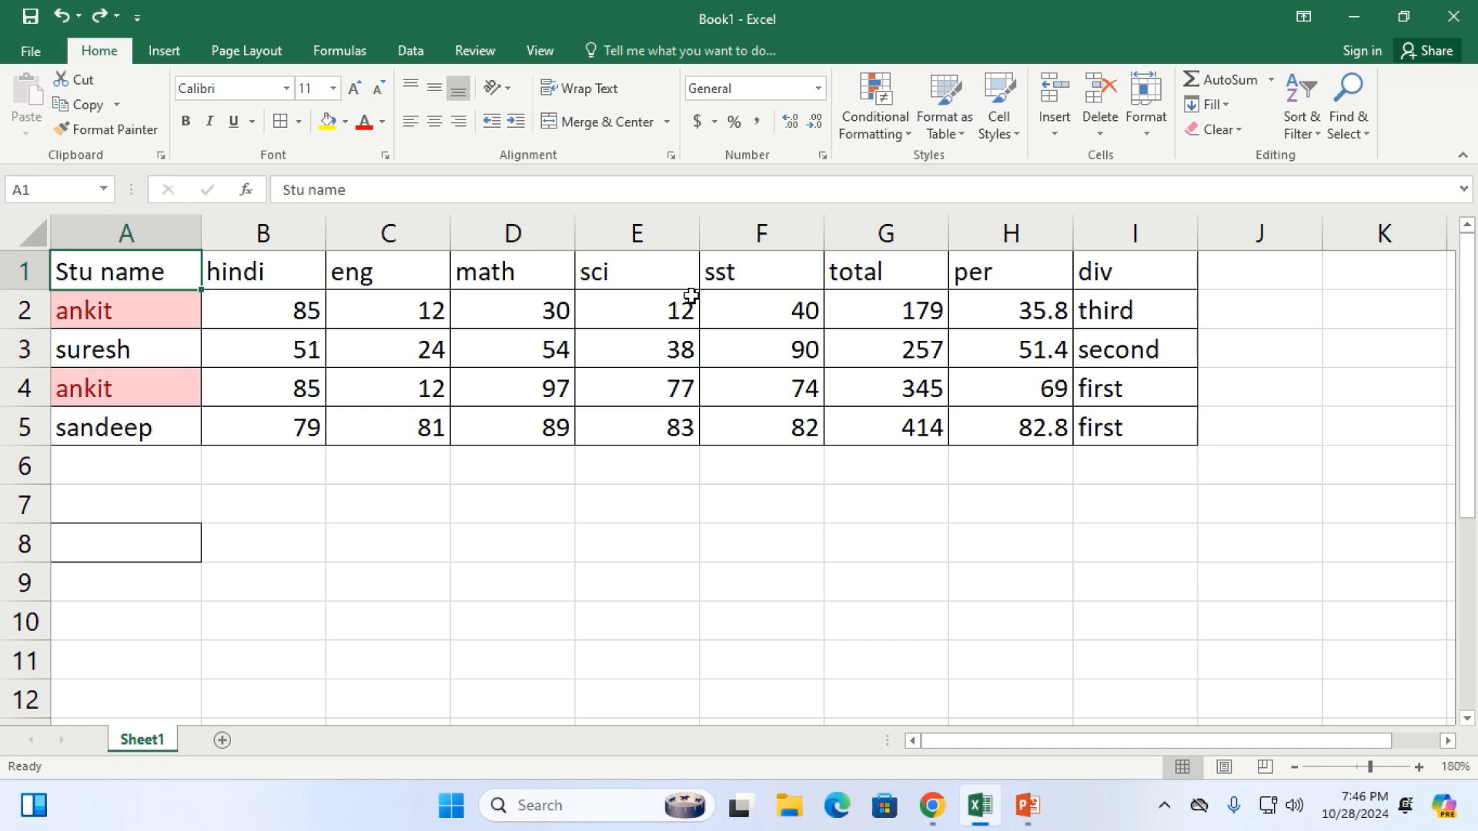
Switch to the Google Meet call in Chrome, close the in-call messages, and leave the meeting
{"action": "mouse_move", "coordinate": [932, 805]}
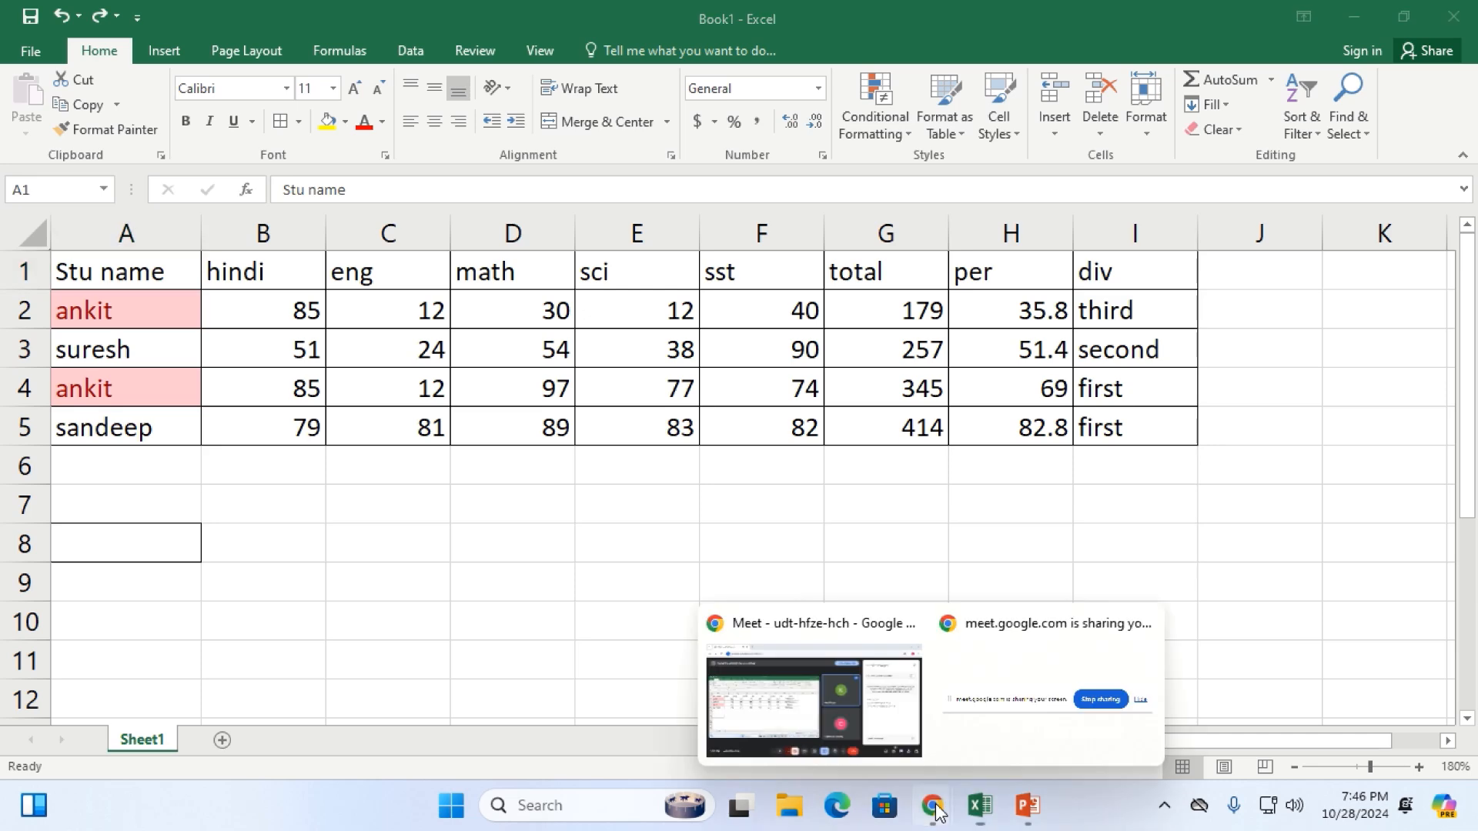
{"action": "left_click", "coordinate": [812, 728]}
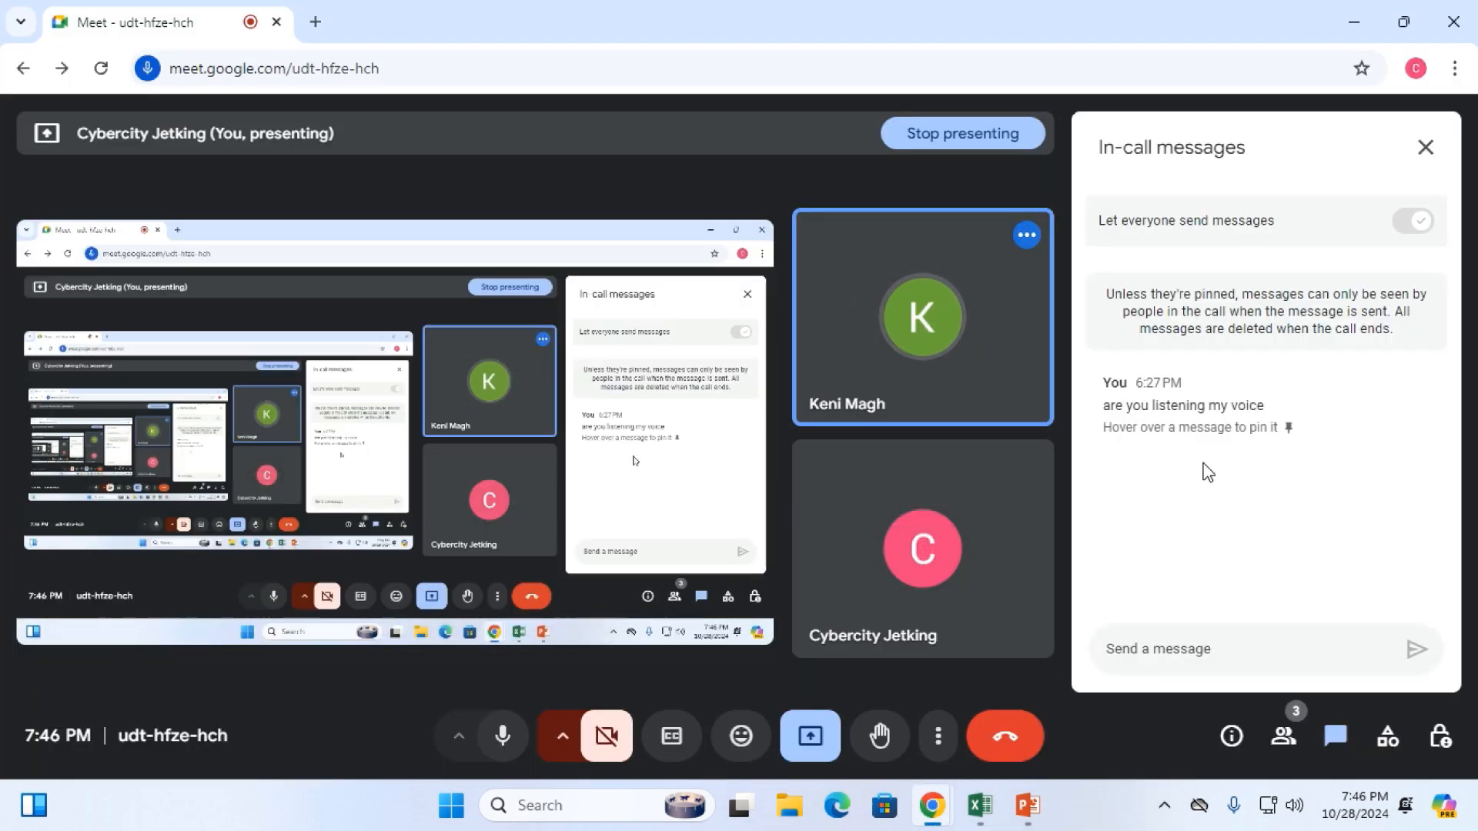
{"action": "left_click", "coordinate": [1425, 147]}
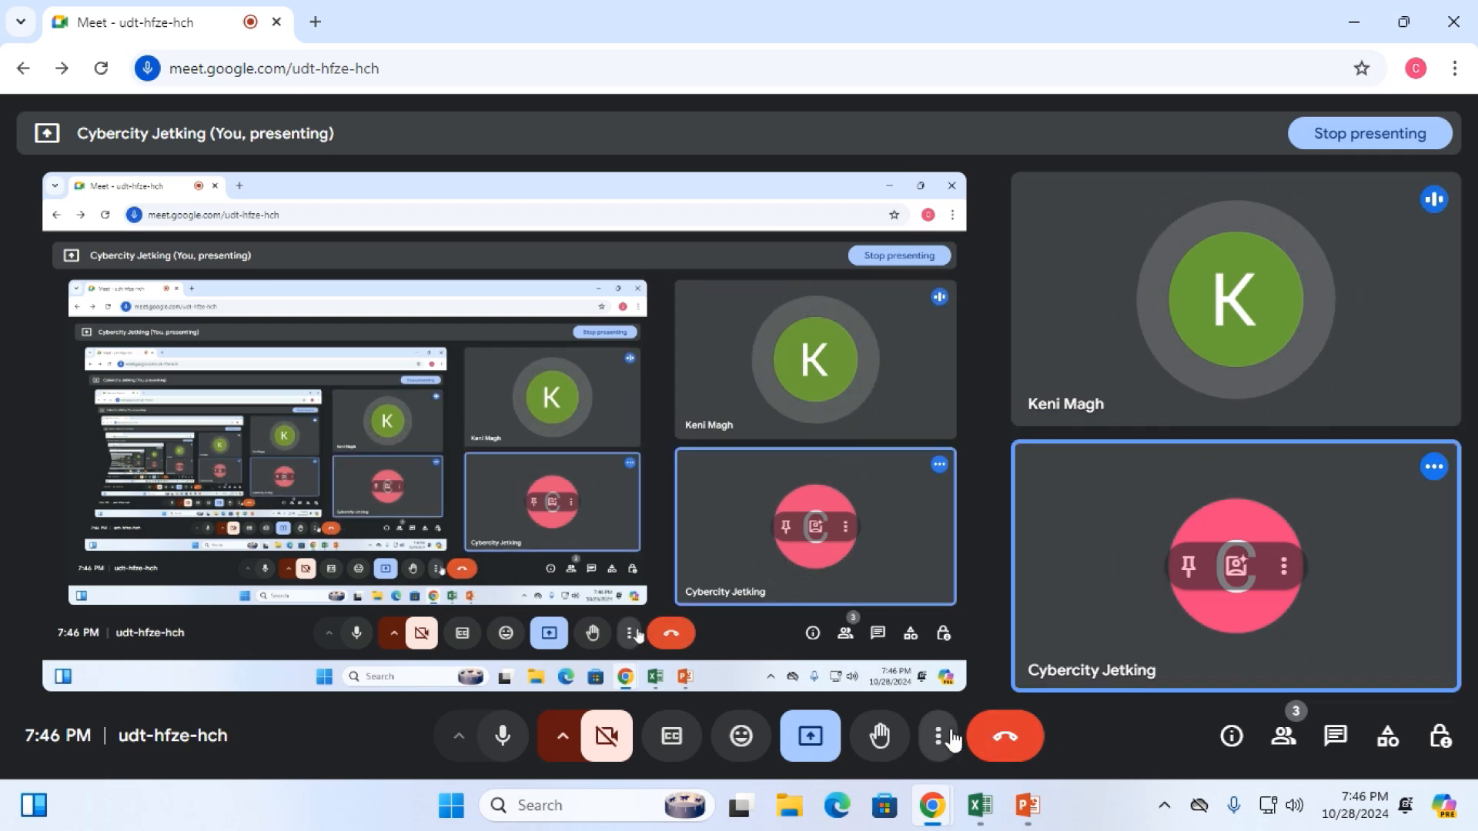
{"action": "left_click", "coordinate": [1006, 741]}
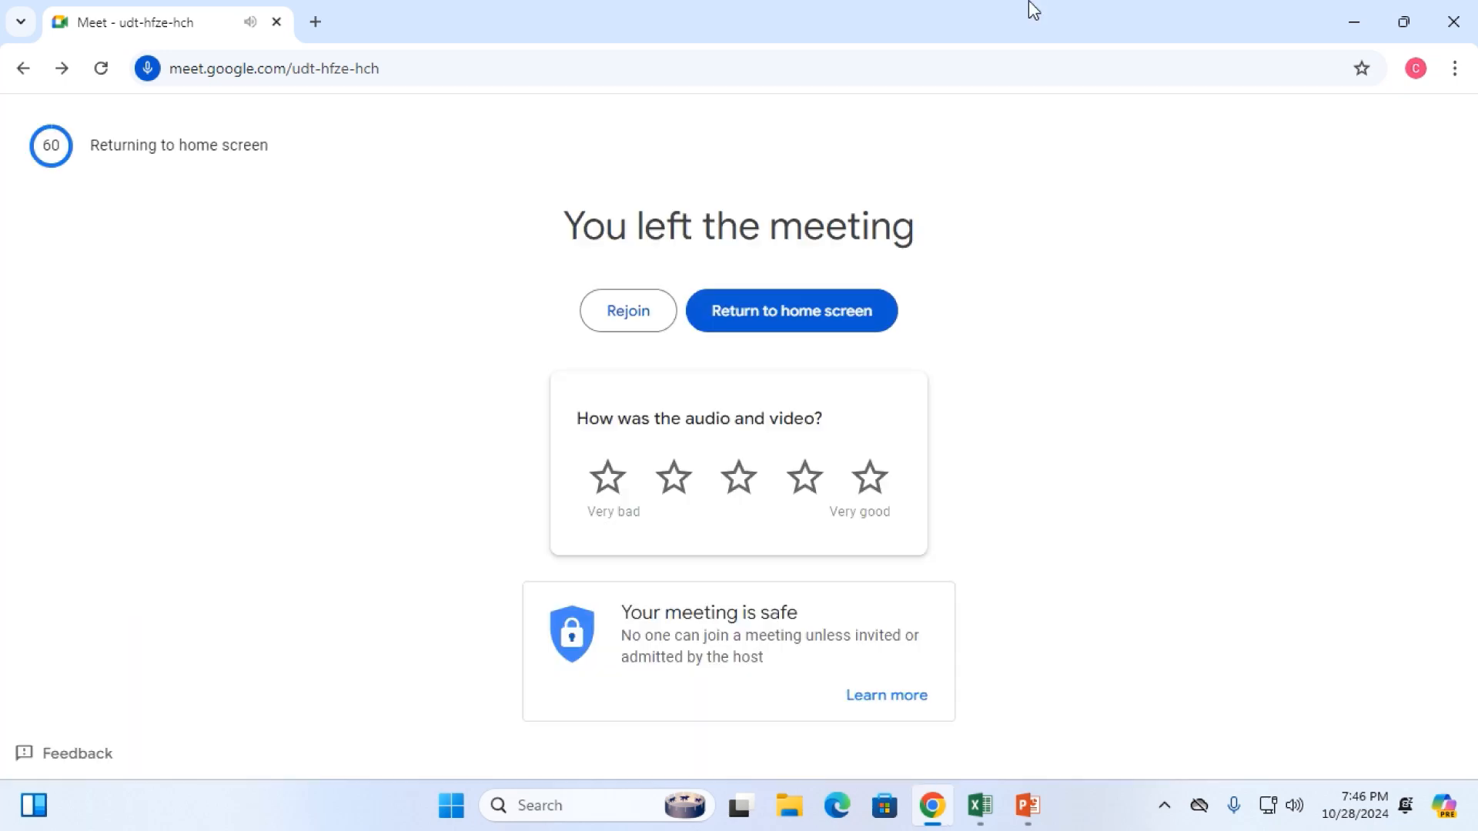
{"action": "mouse_move", "coordinate": [590, 36]}
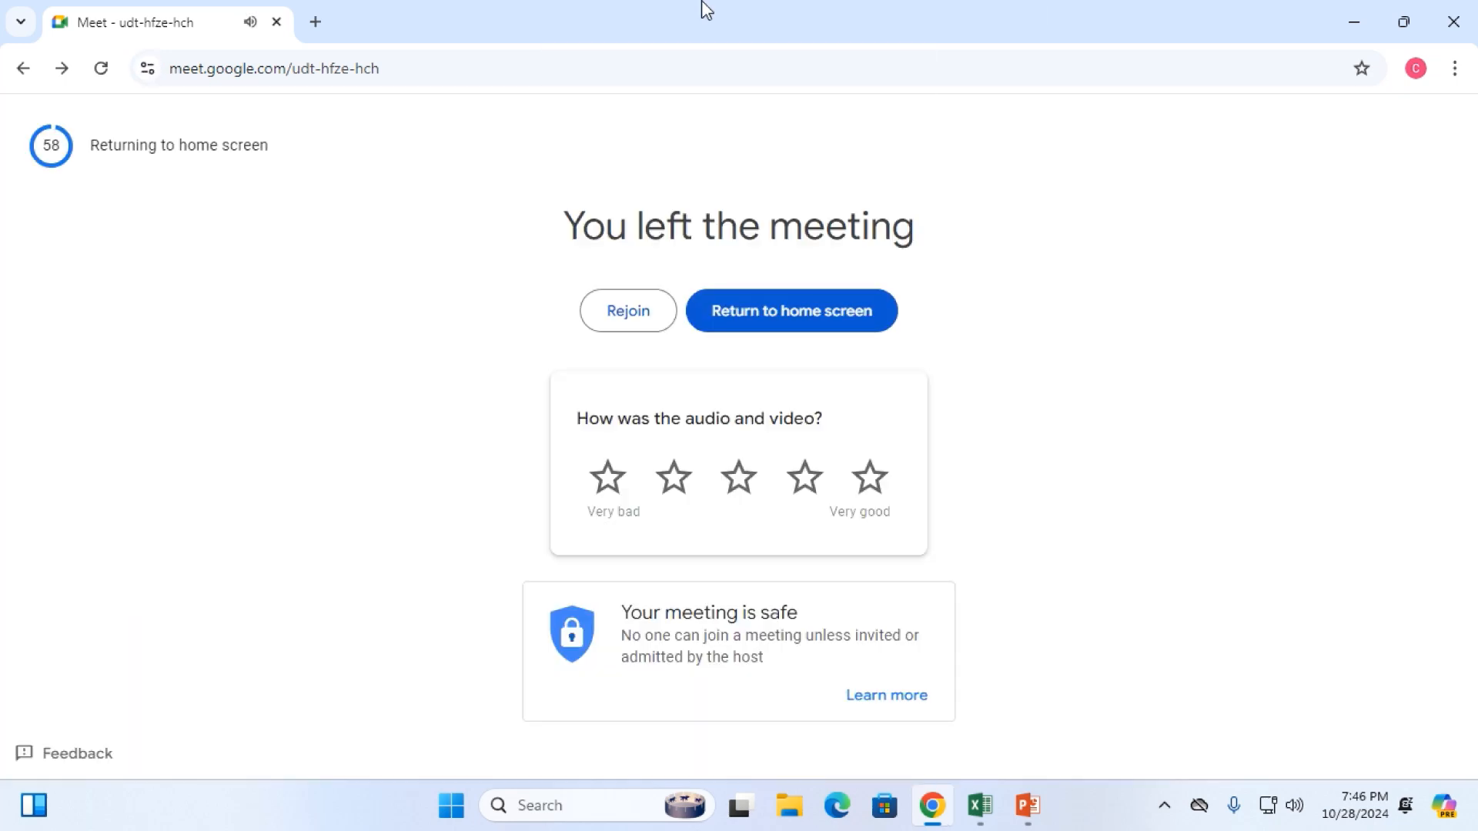